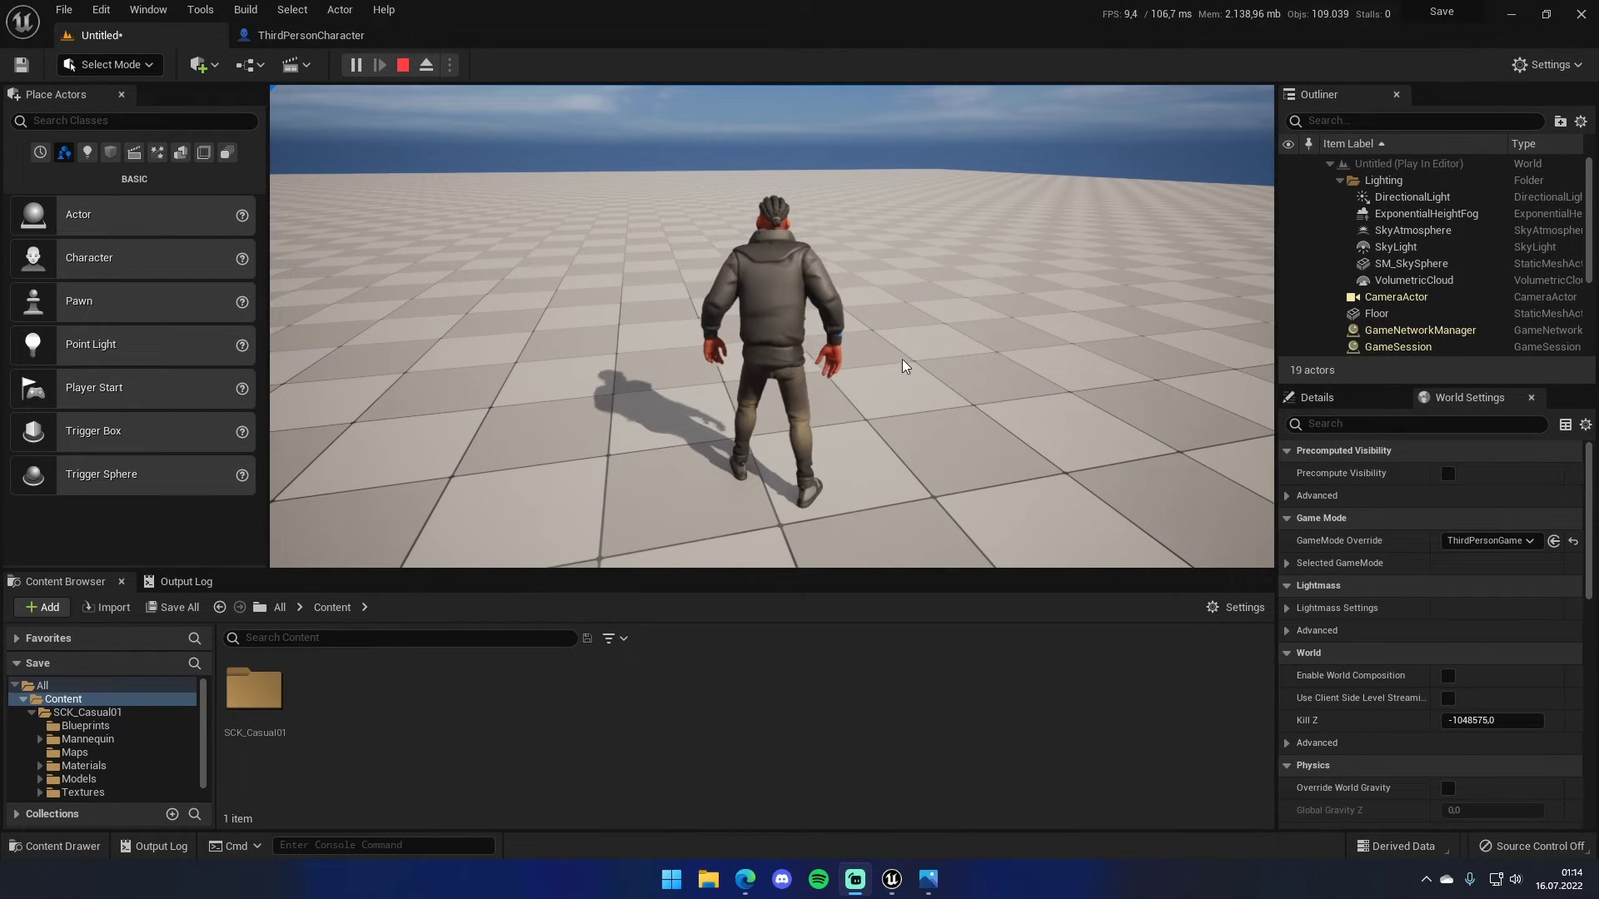
- Walk the character forward around the test level, then end the play session with Esc
left_click(904, 358)
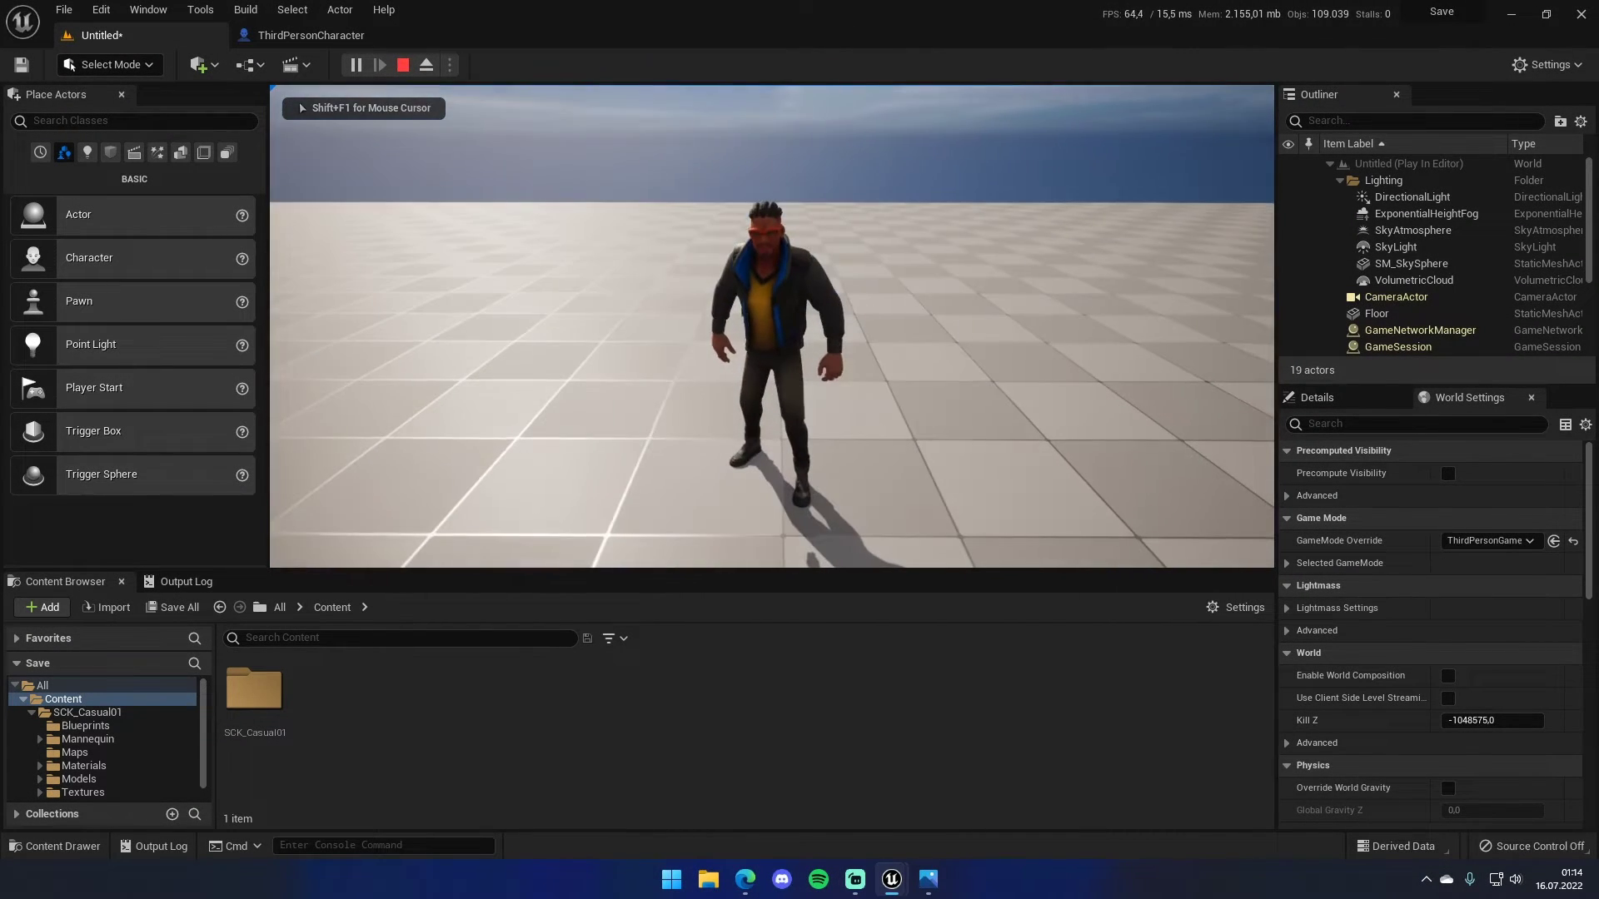
key("w")
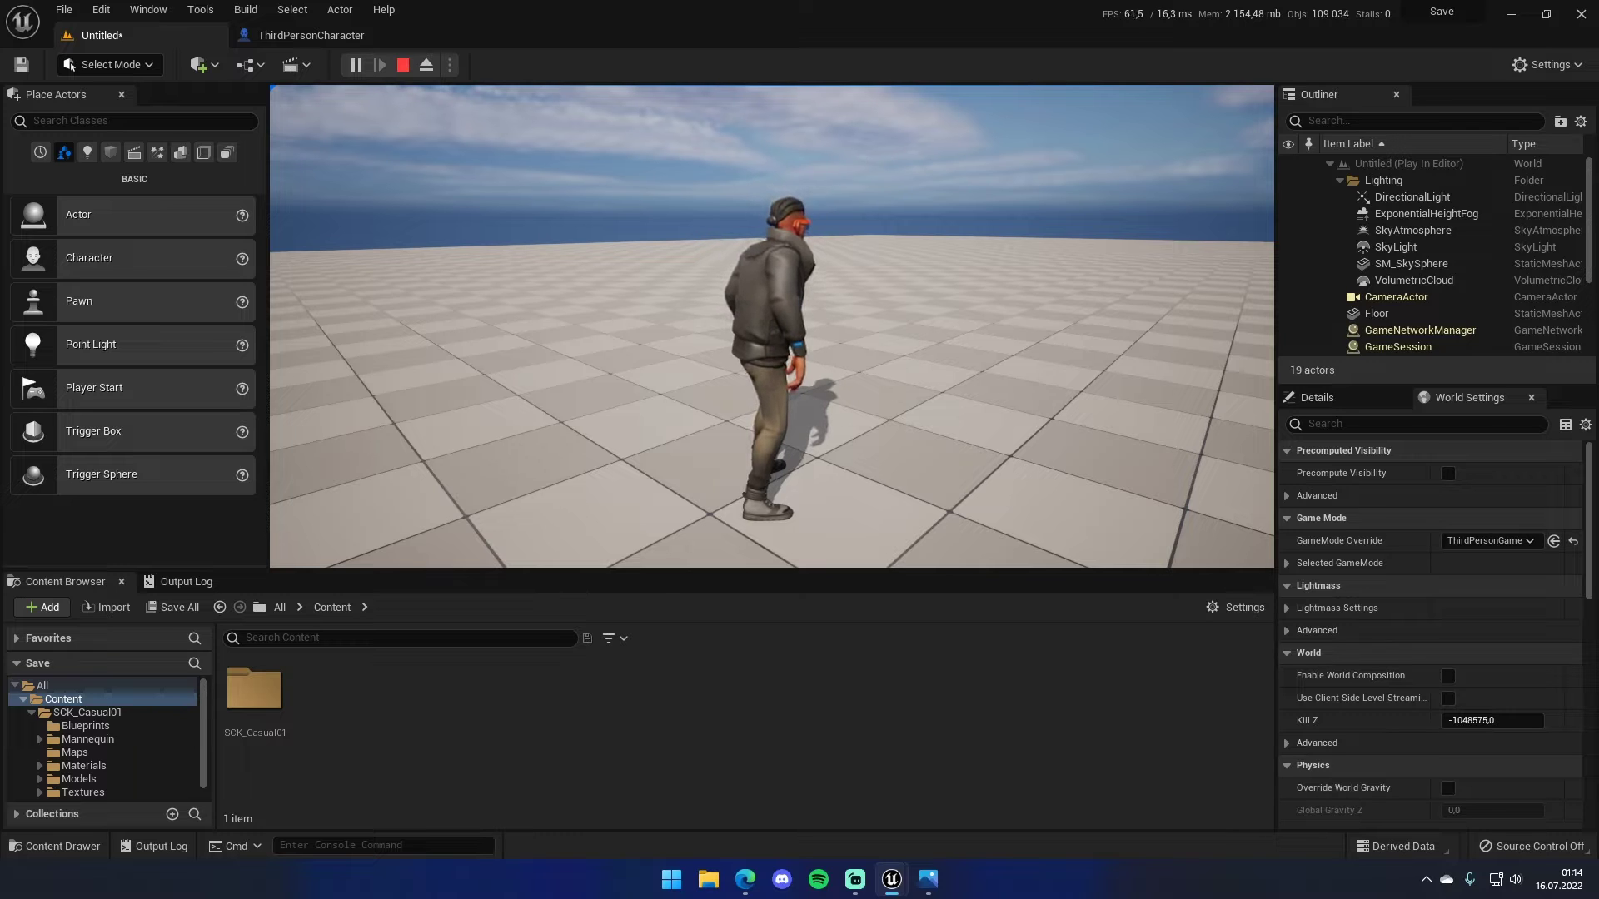
key("w")
key("Escape")
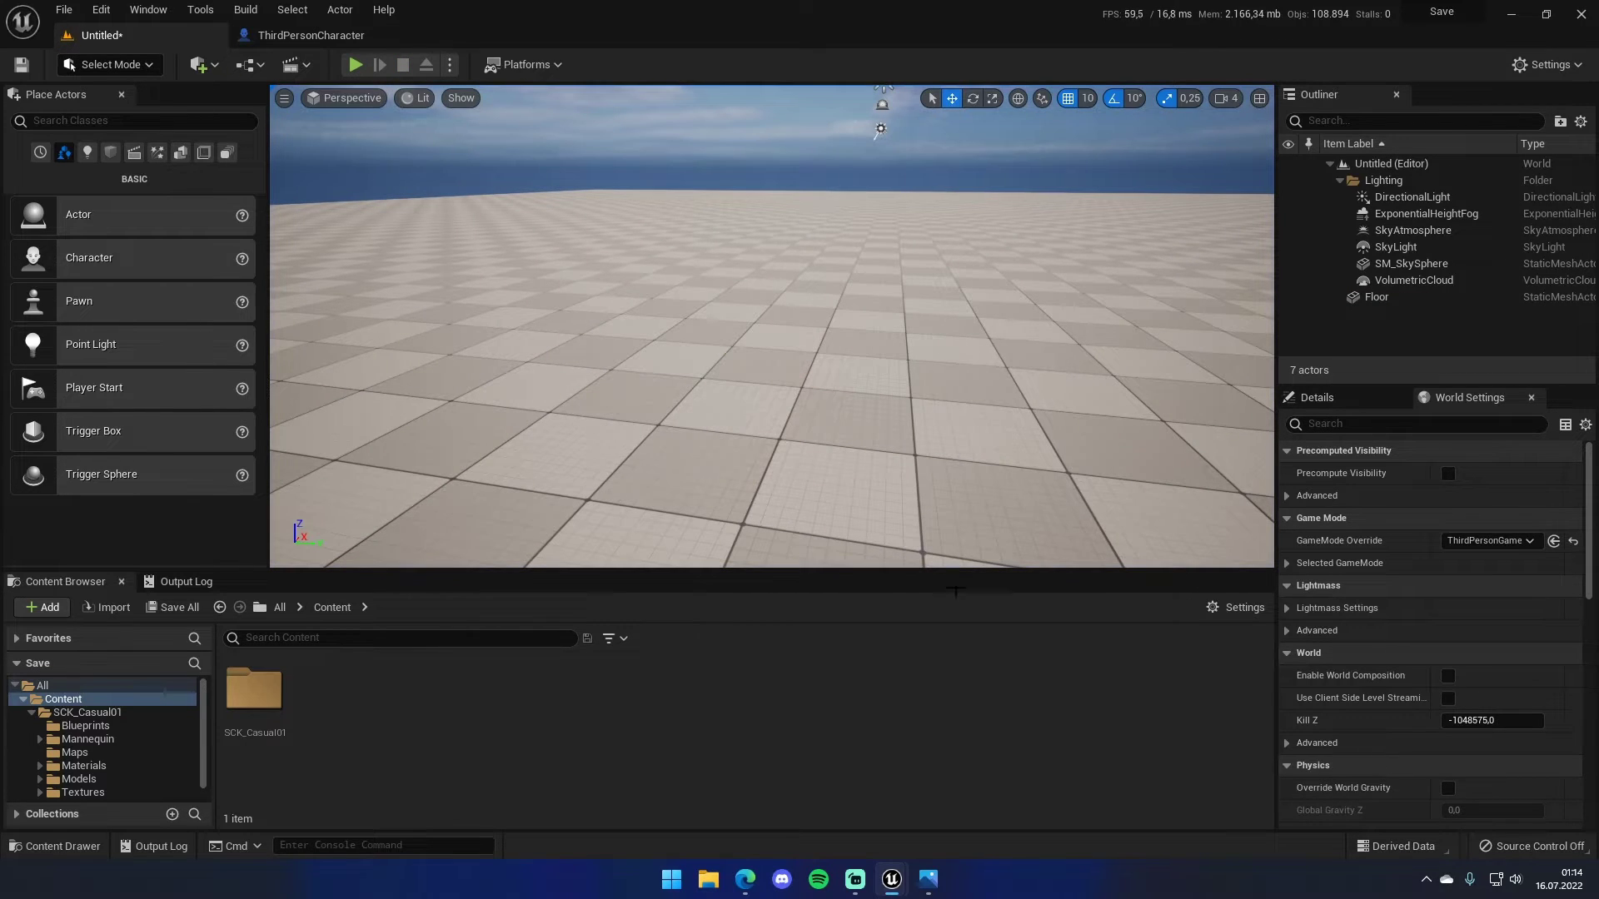
- Scroll through the Instagram profile's posts, then bring up the SaveSystem Kopyası.png diagram in Photos
left_click(746, 880)
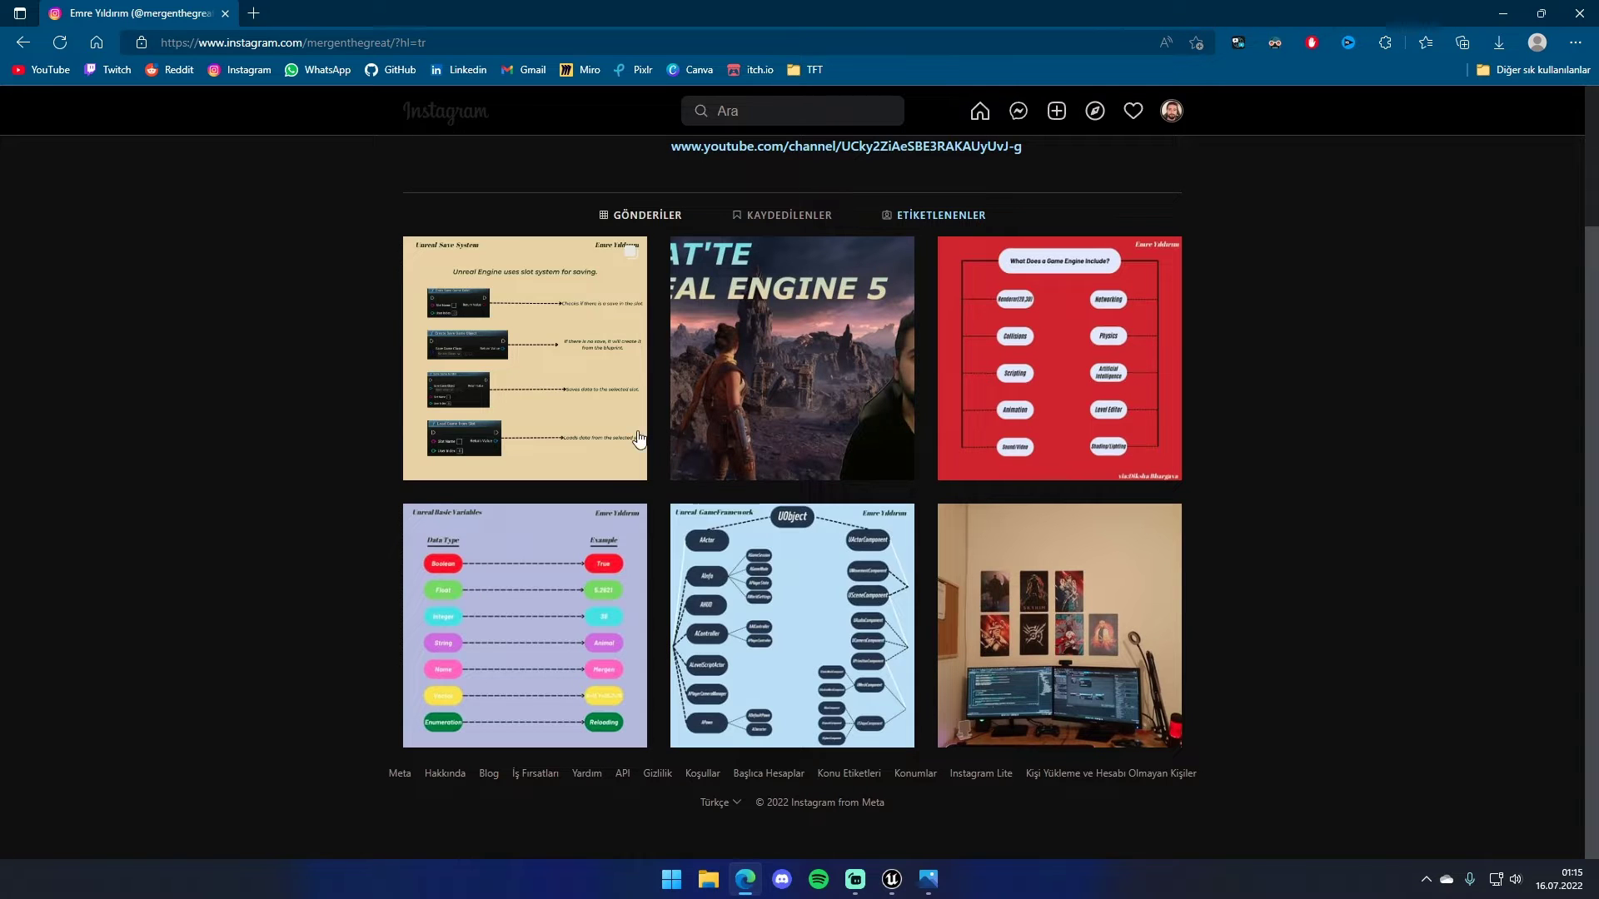
scroll(607, 394, "up", 1)
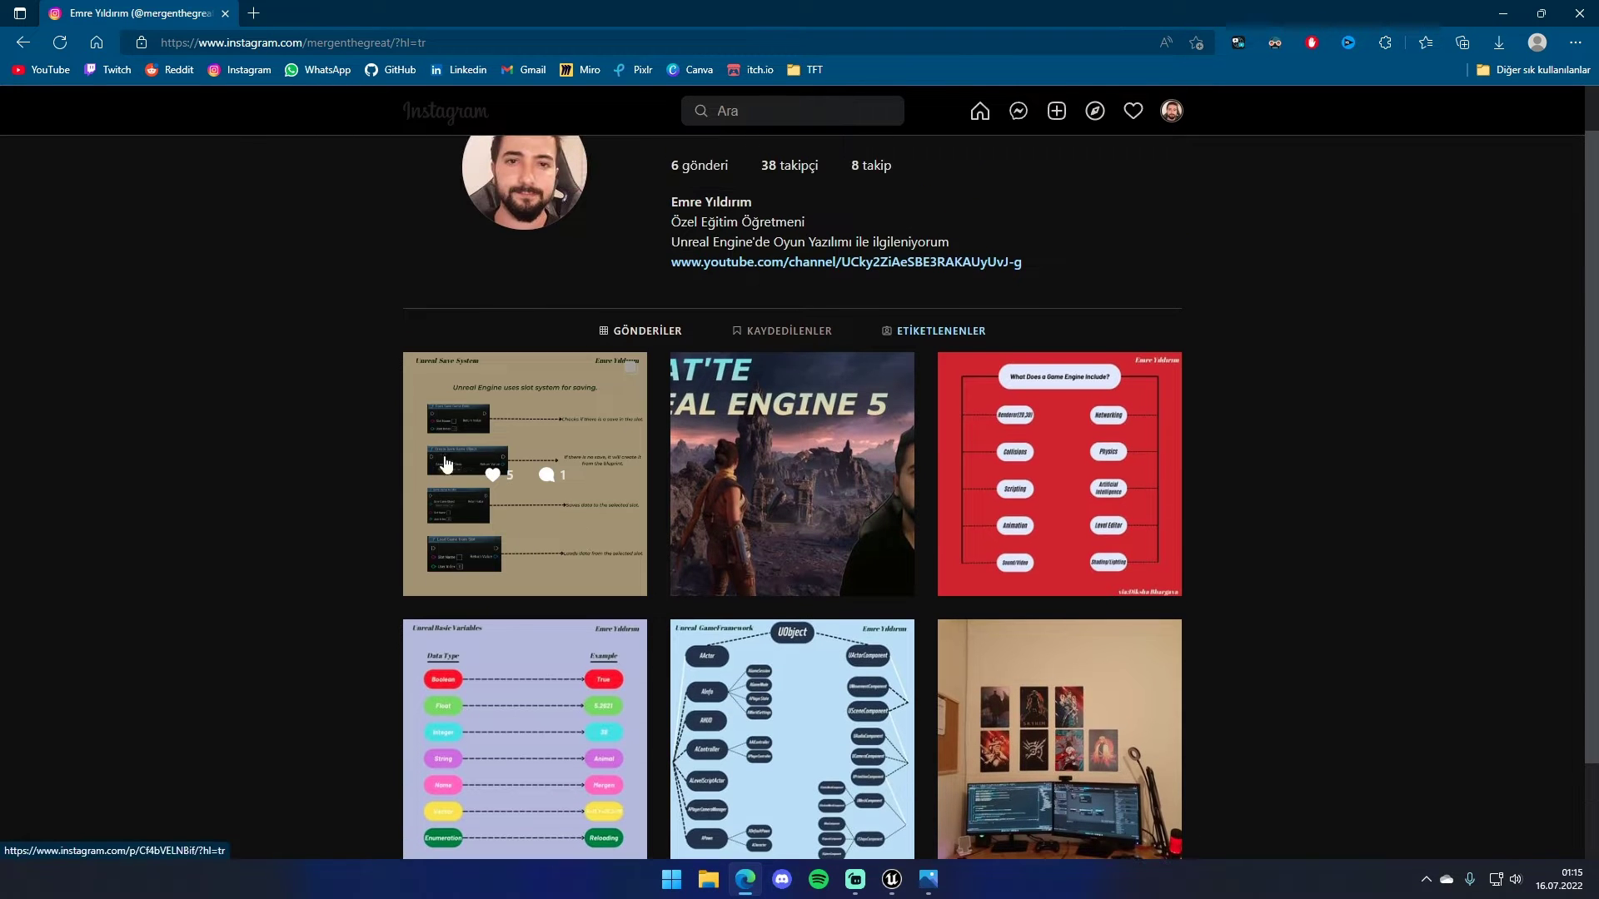
scroll(666, 300, "up", 1)
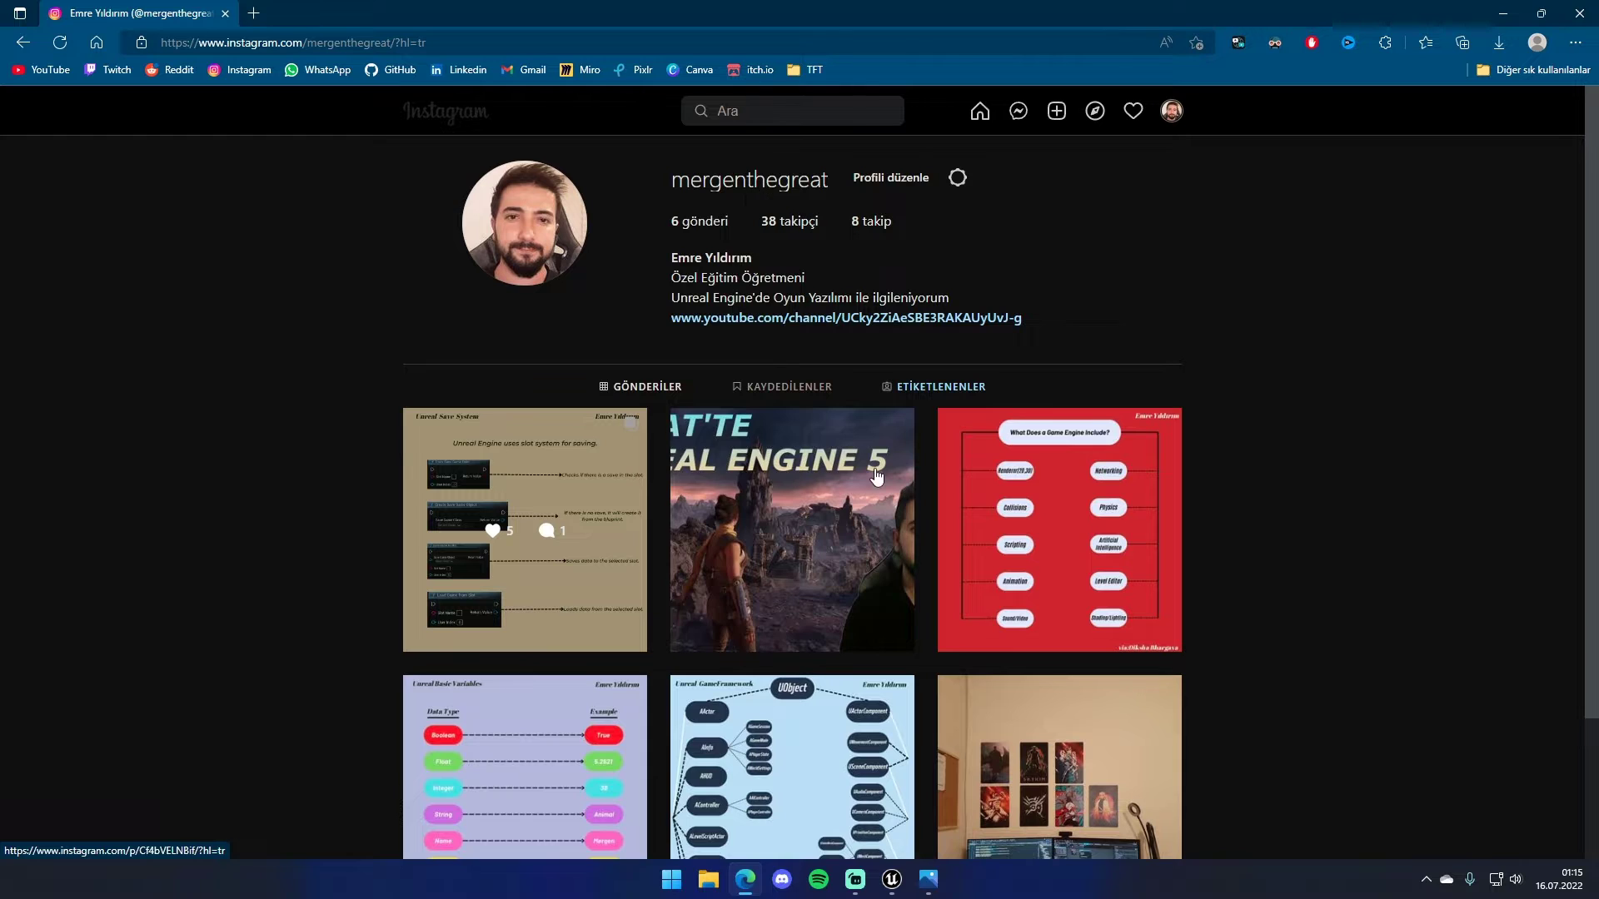
scroll(395, 585, "down", 1)
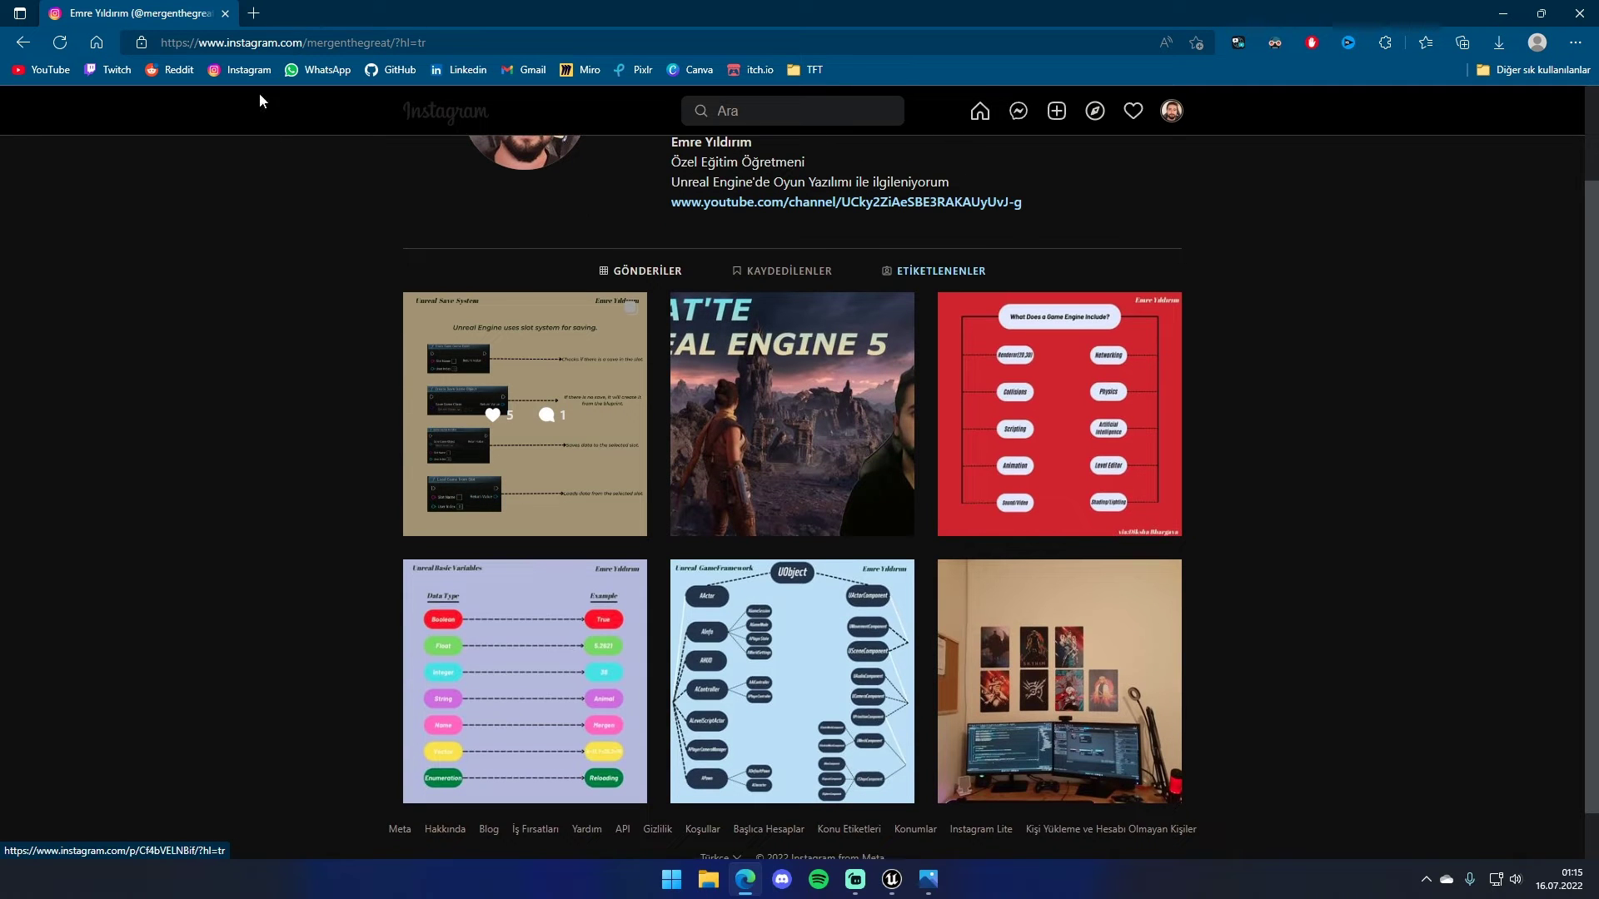
left_click(928, 879)
scroll(630, 443, "down", 2)
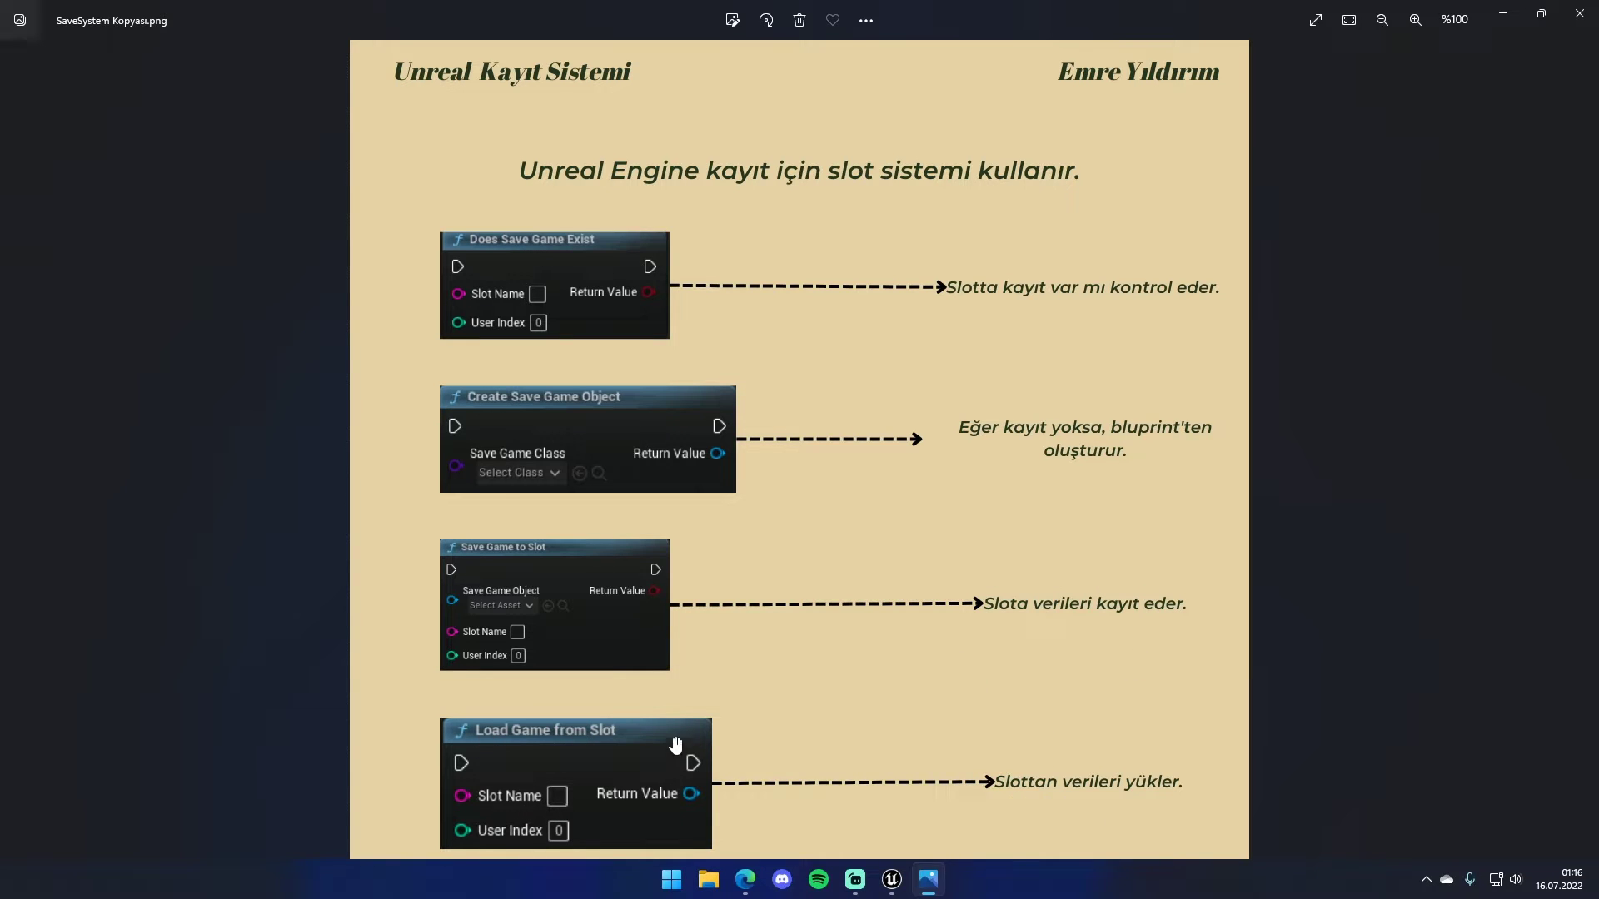
- Minimize Photos and the browser so the Unreal Engine editor is visible
left_click(1504, 16)
left_click(1504, 16)
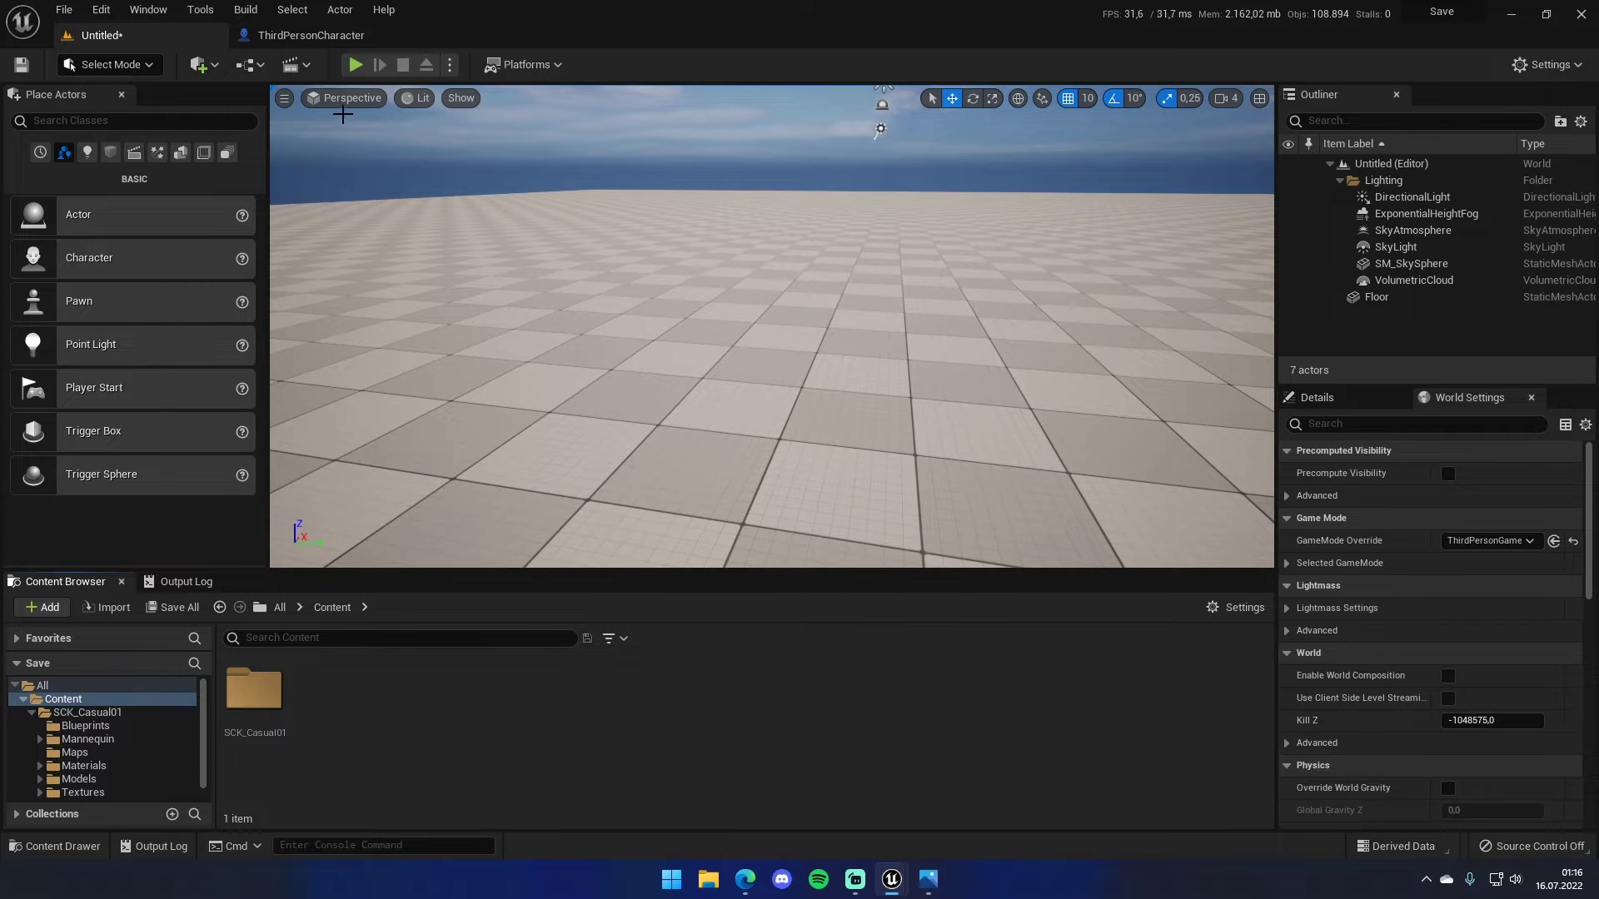
left_click(356, 64)
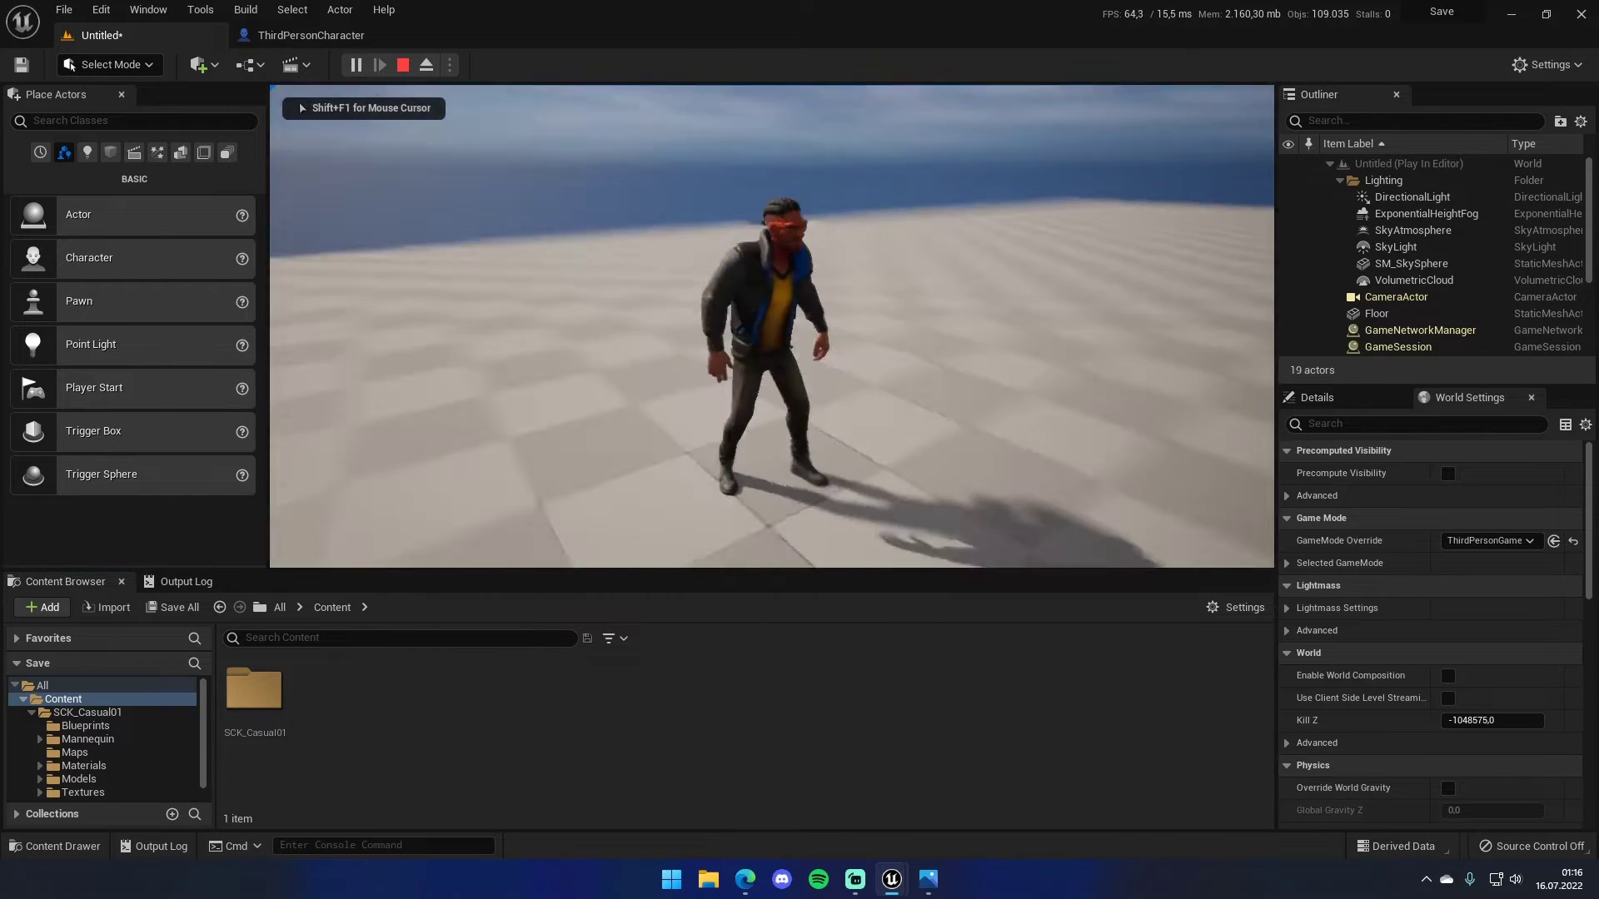
key("w")
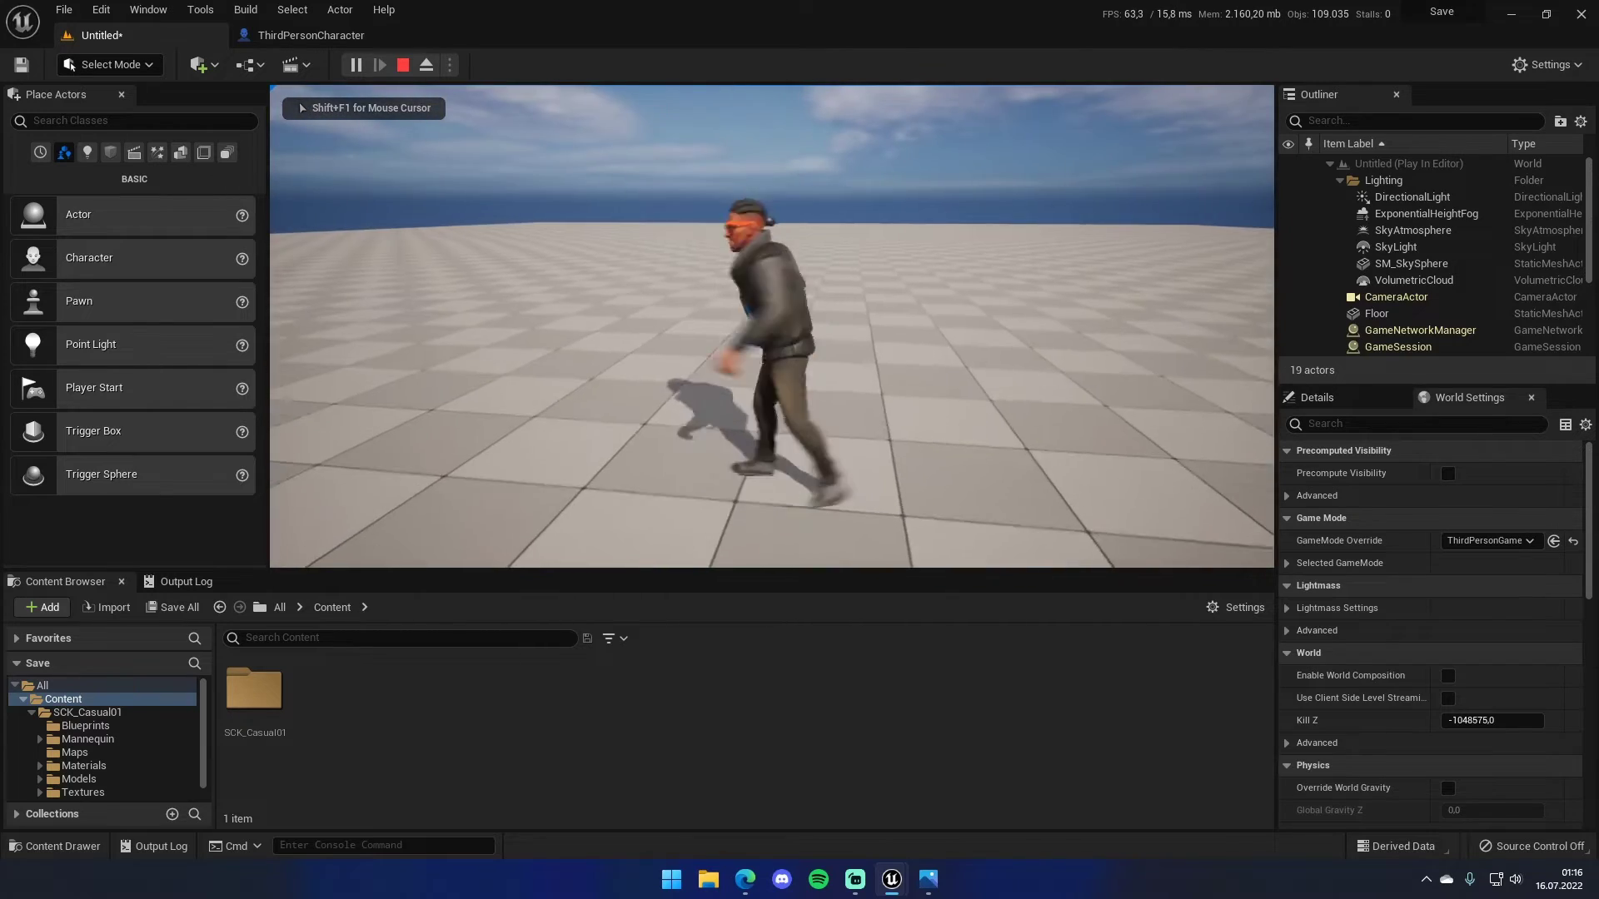
key("space")
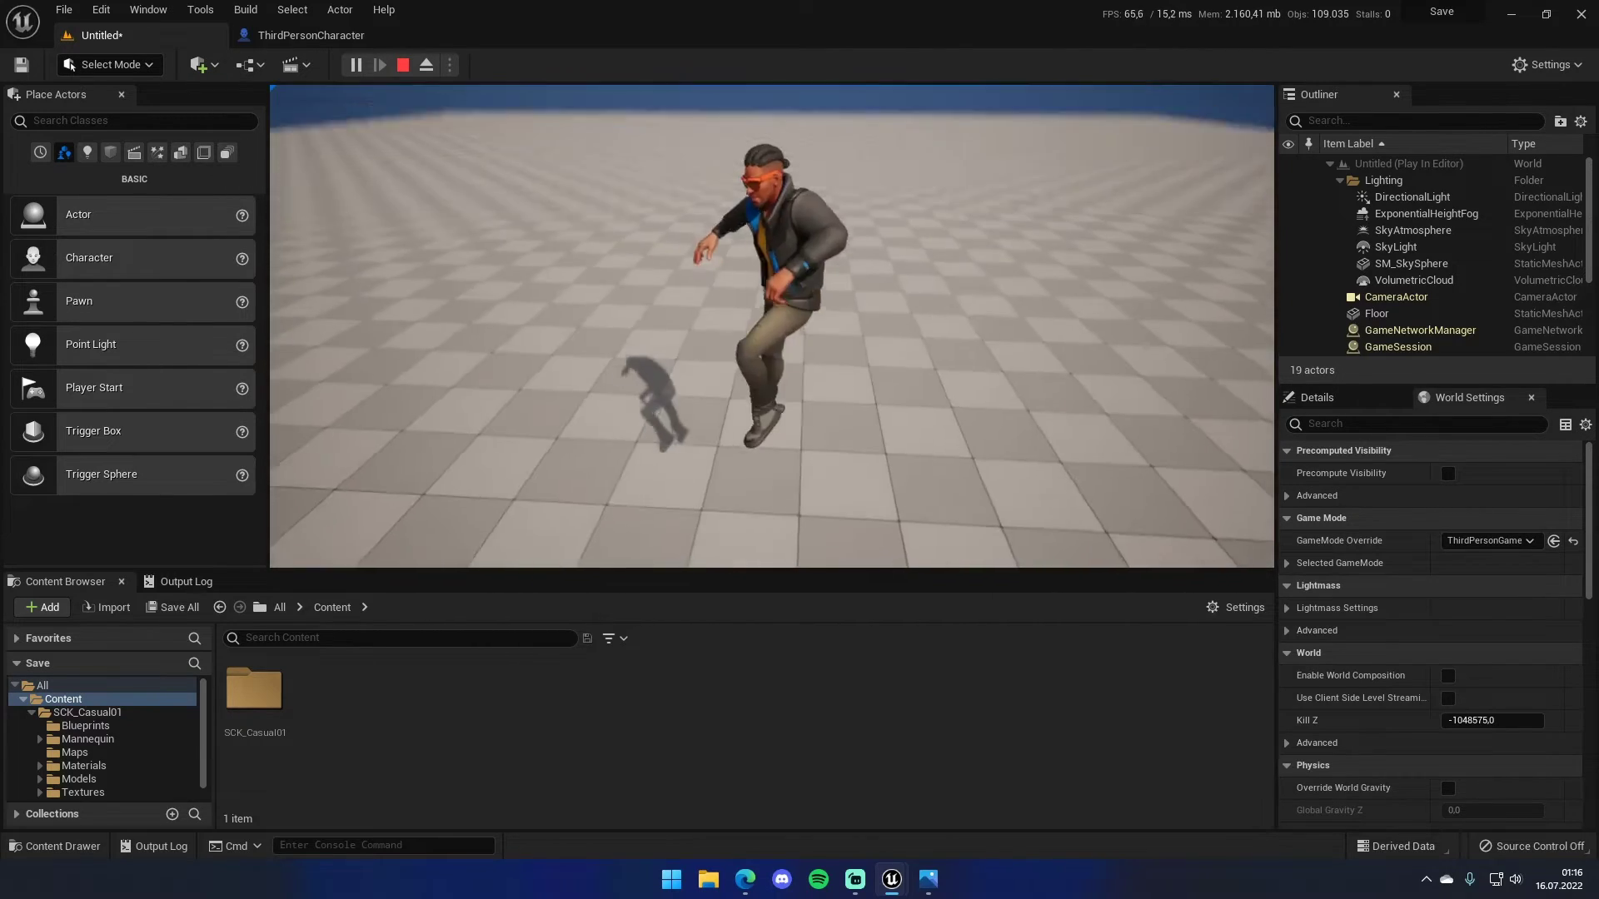
key("a")
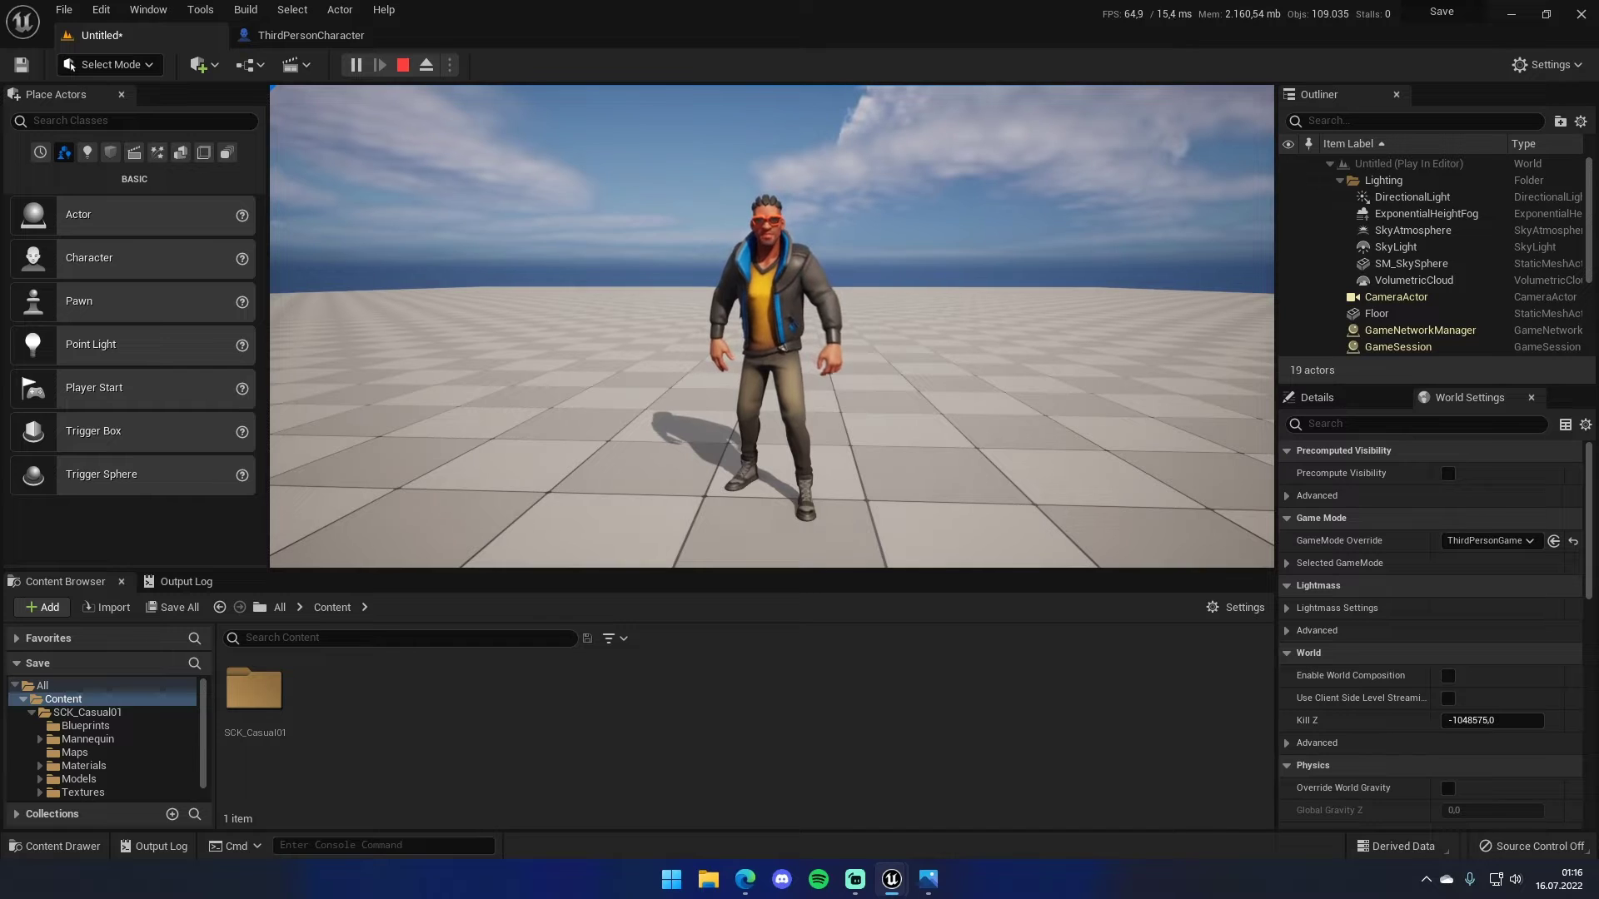
key("w")
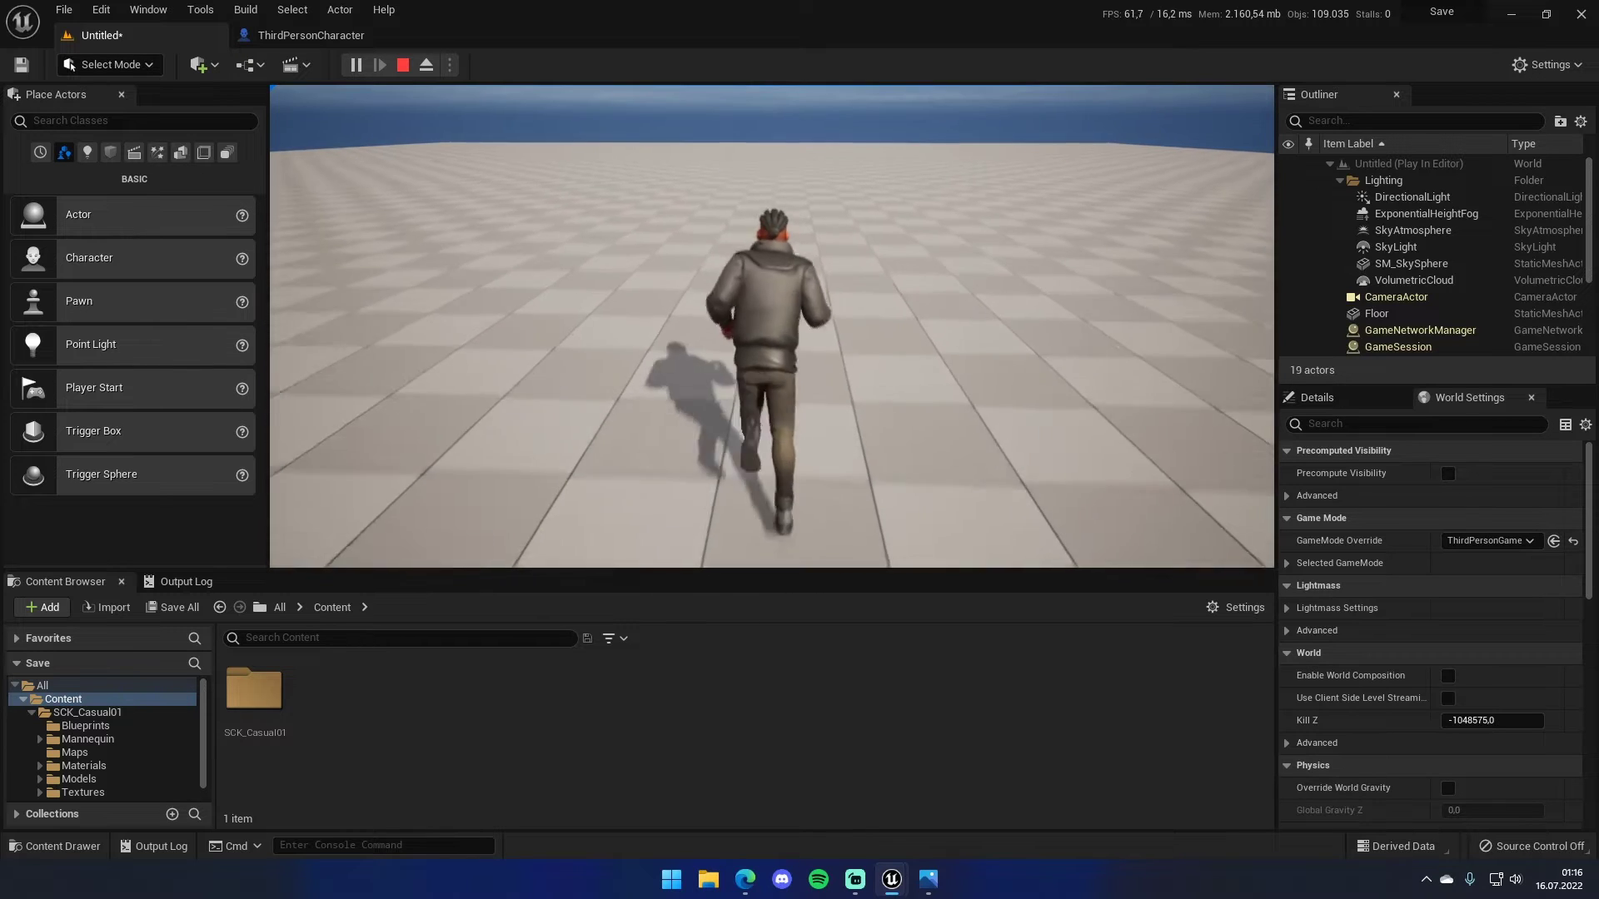
key("Escape")
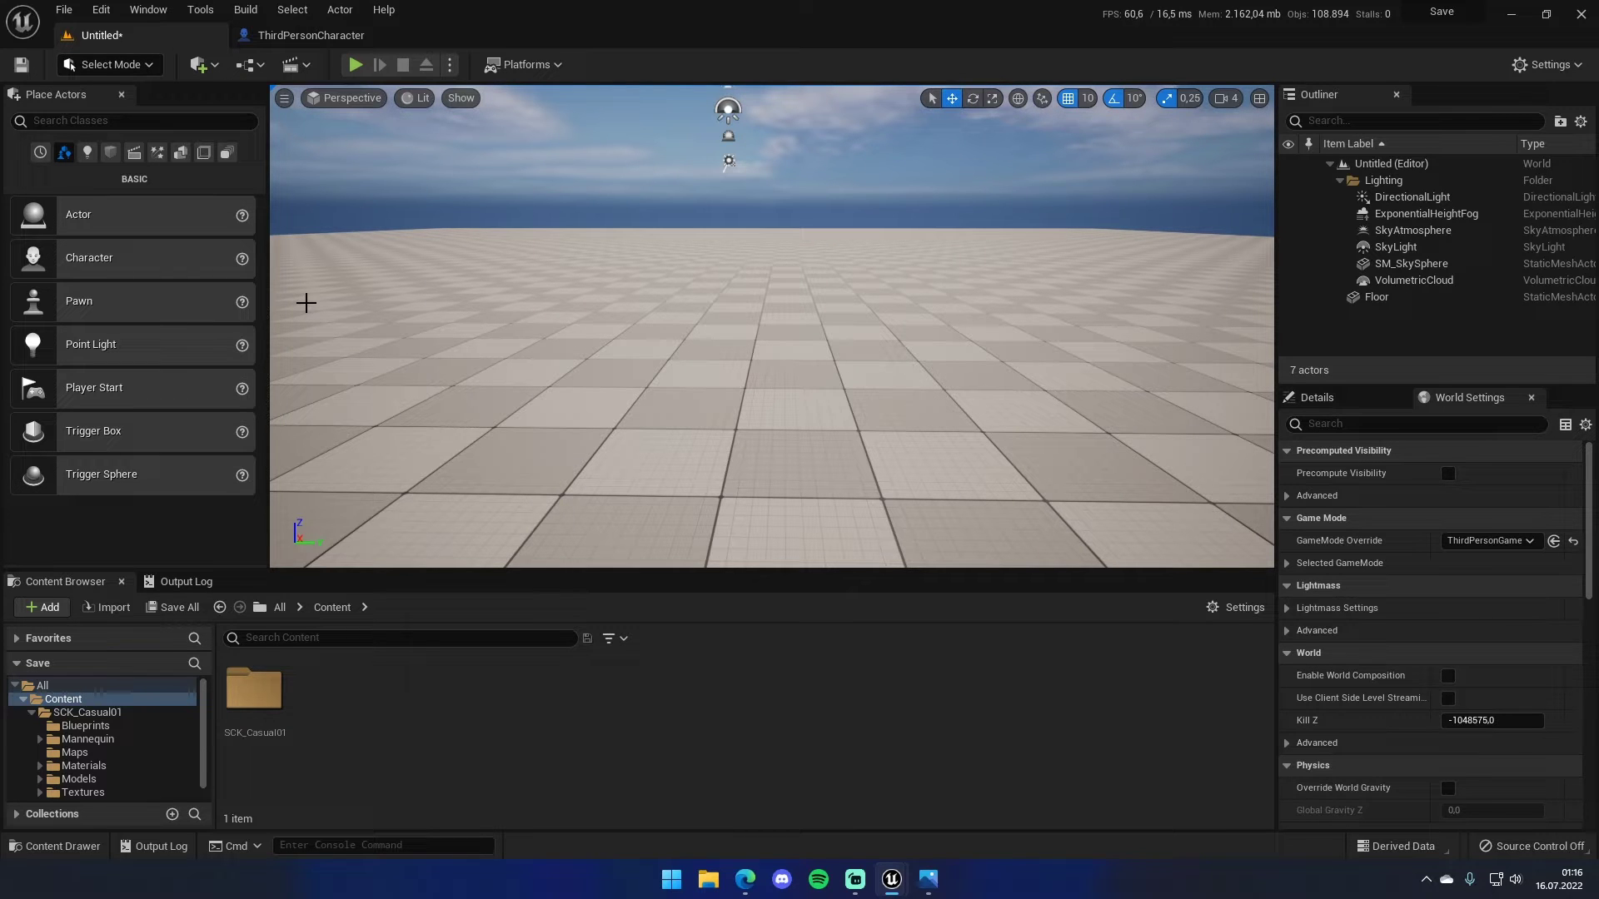
right_click_drag(305, 302, 605, 206)
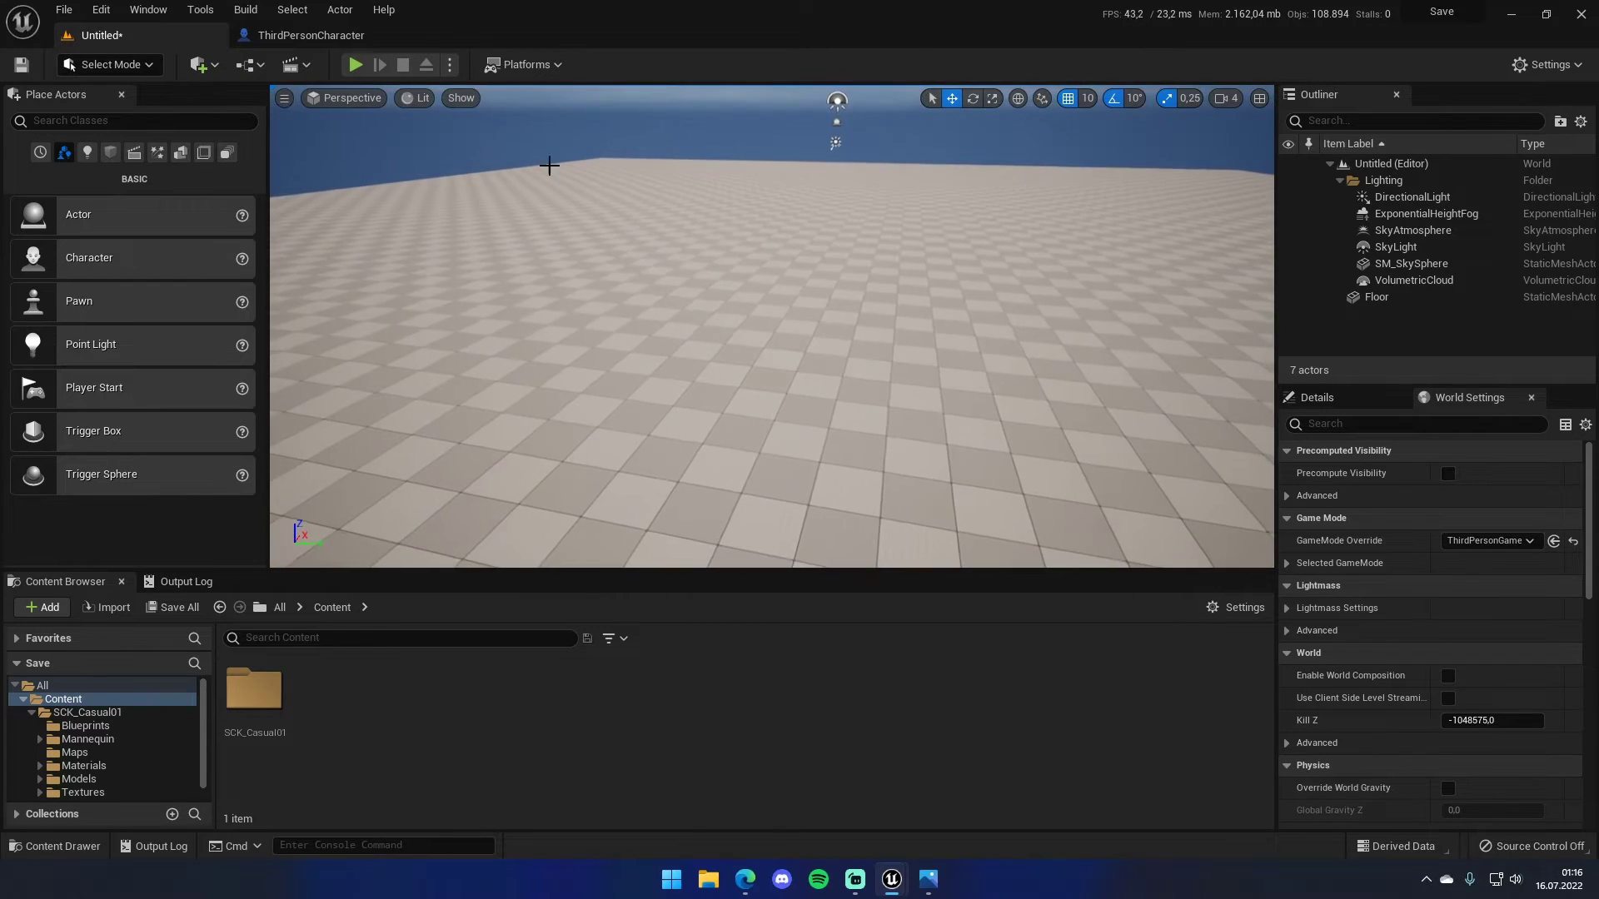
left_click(354, 66)
key("w")
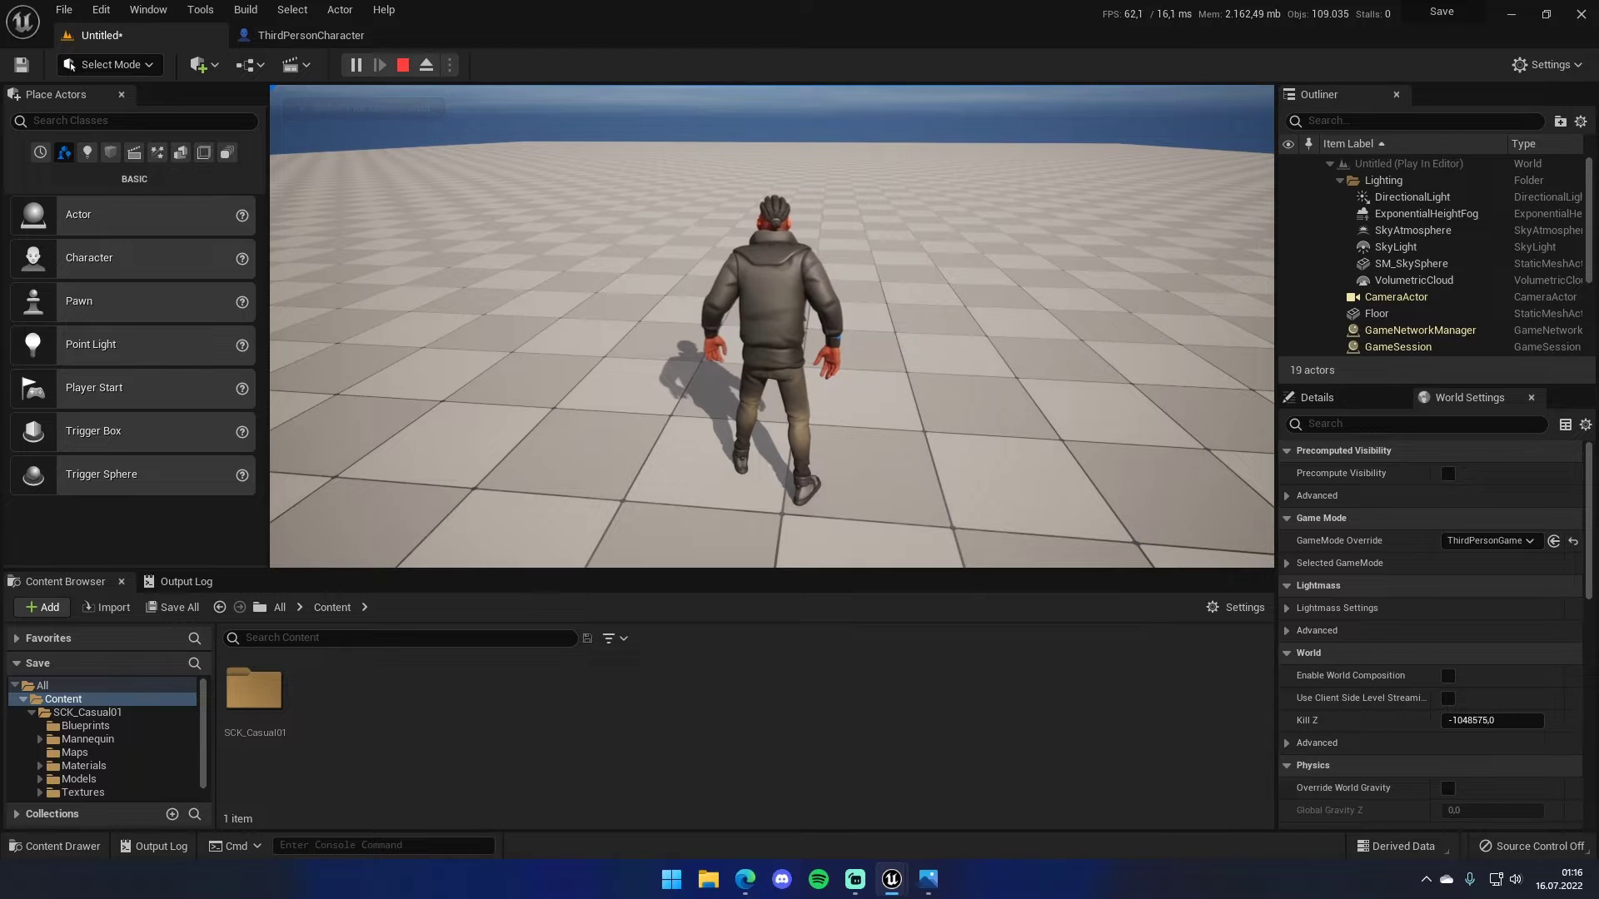
key("w")
key("s")
key("w")
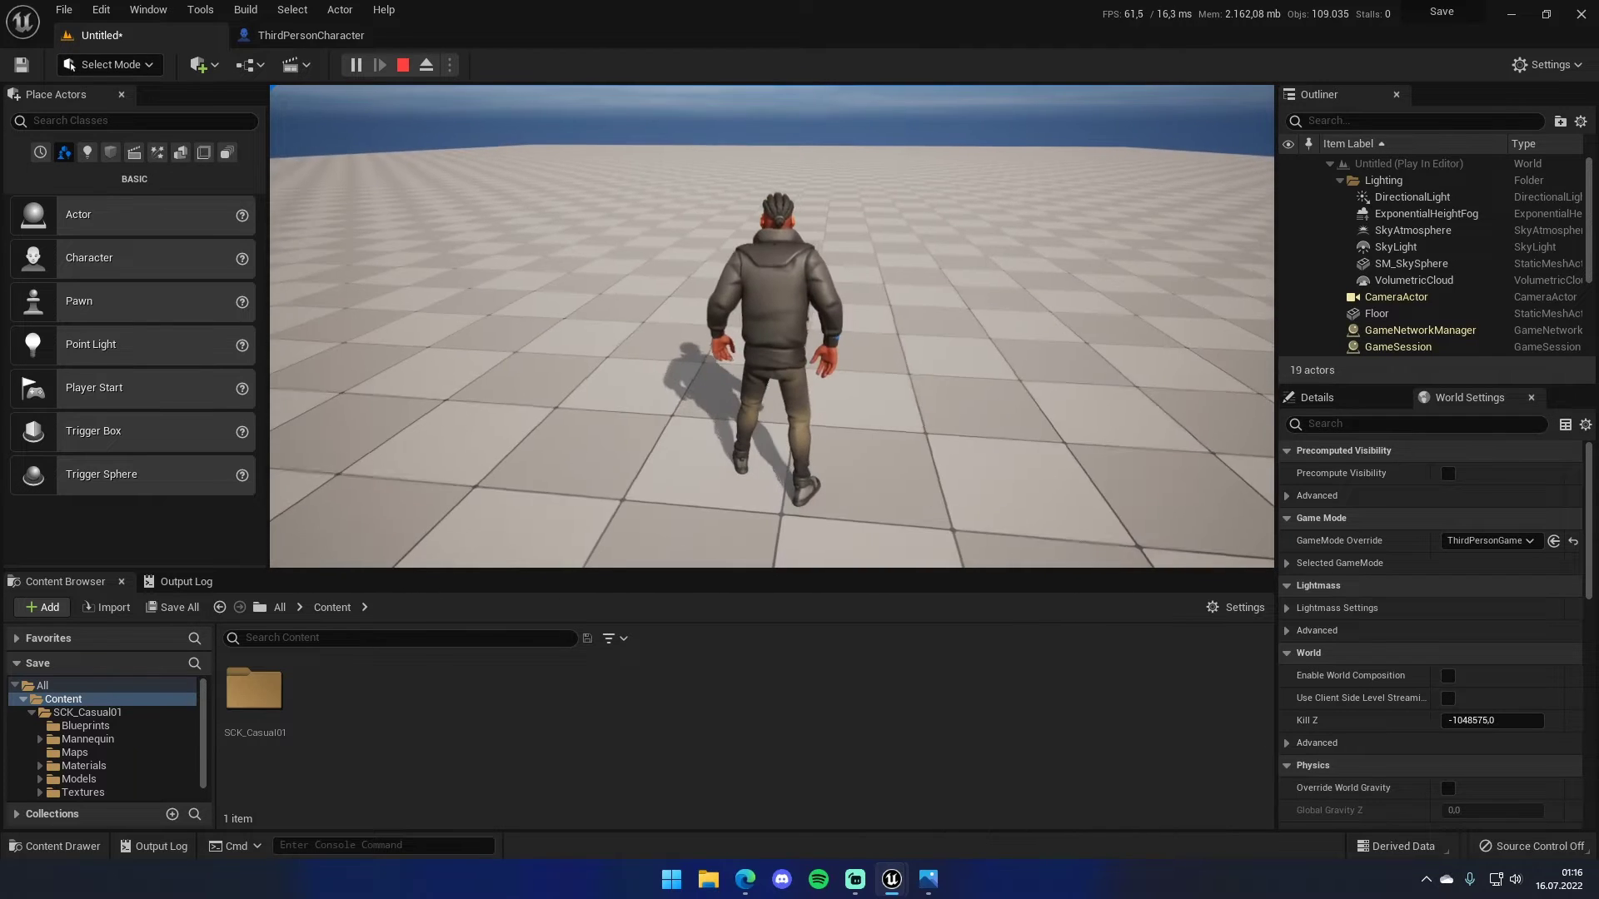
key("Escape")
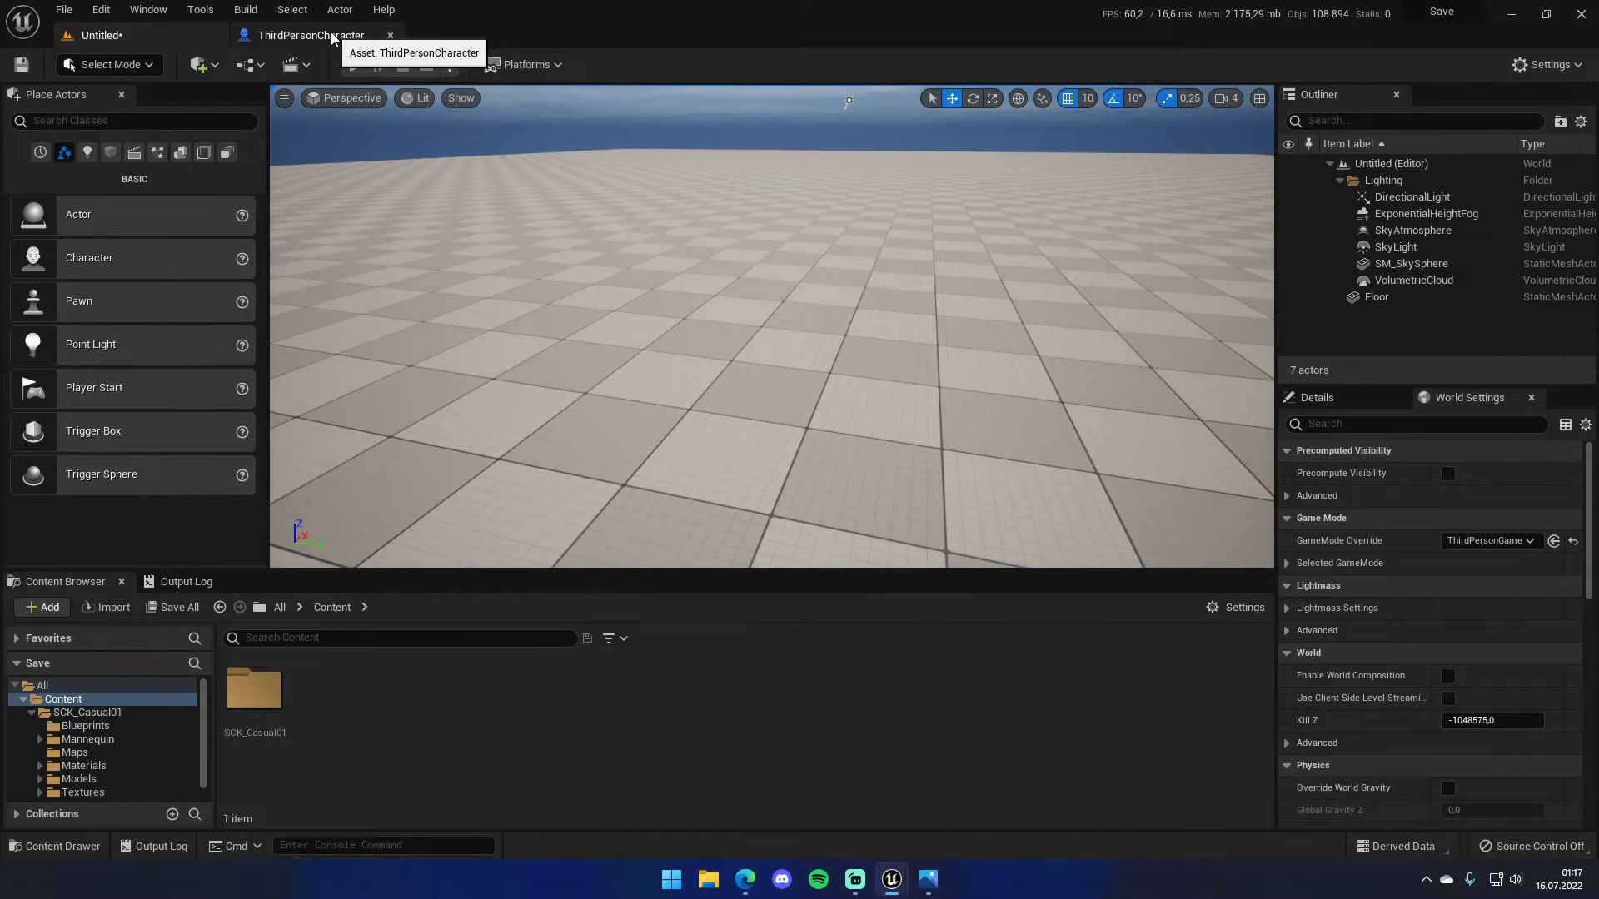
- Add a Float variable named JumpCount to ThirdPersonCharacter and compile
left_click(331, 32)
scroll(614, 314, "up", 5)
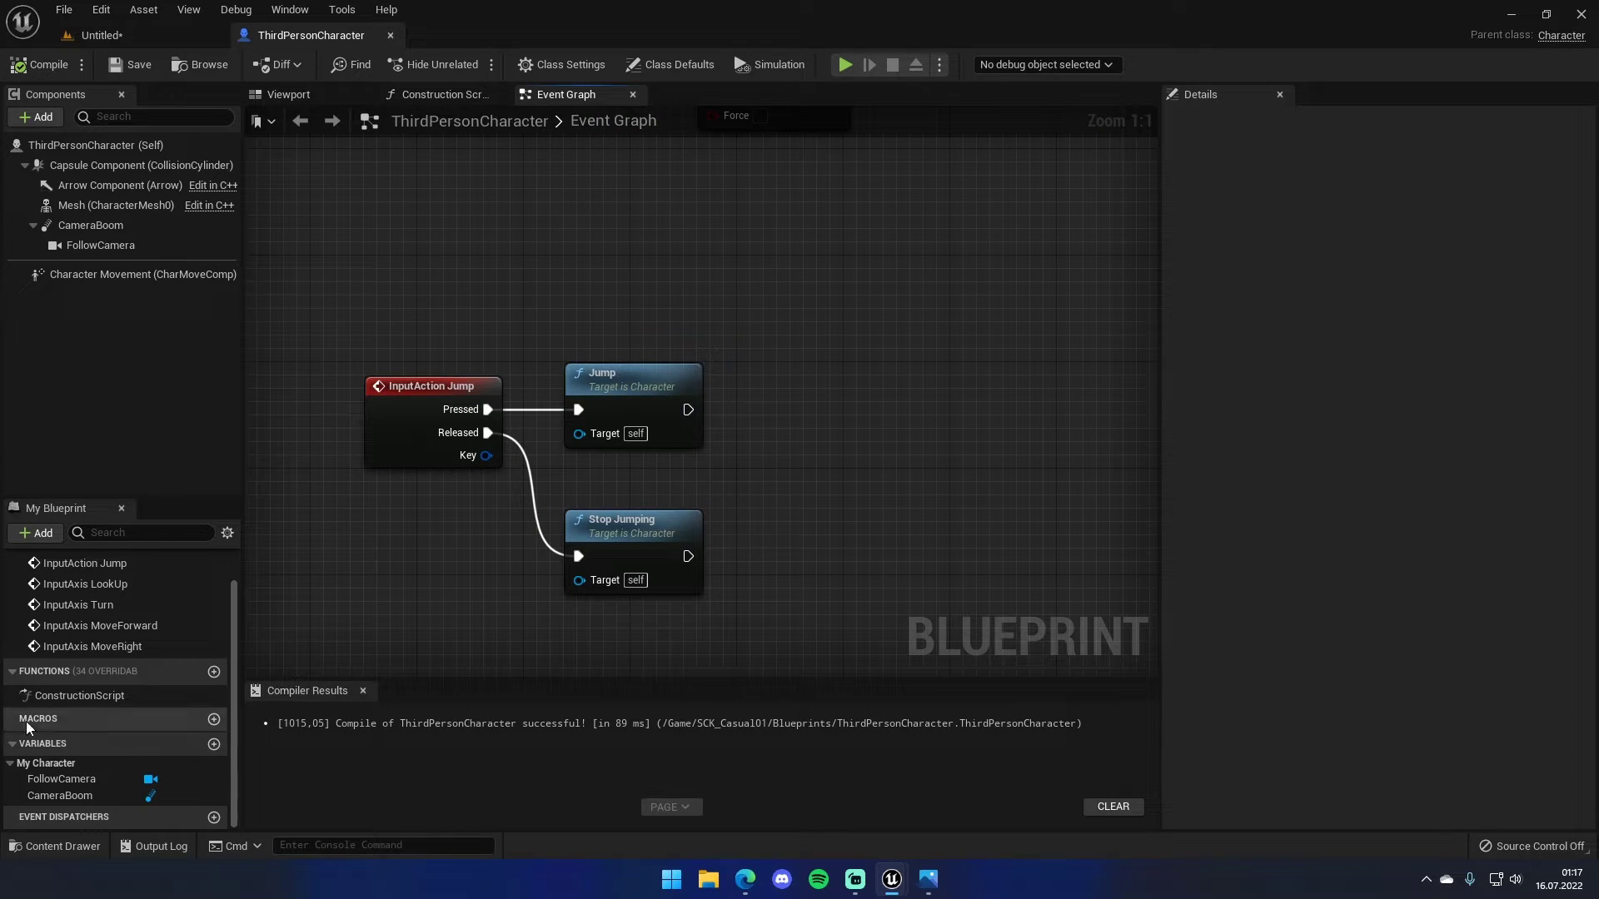
left_click(213, 743)
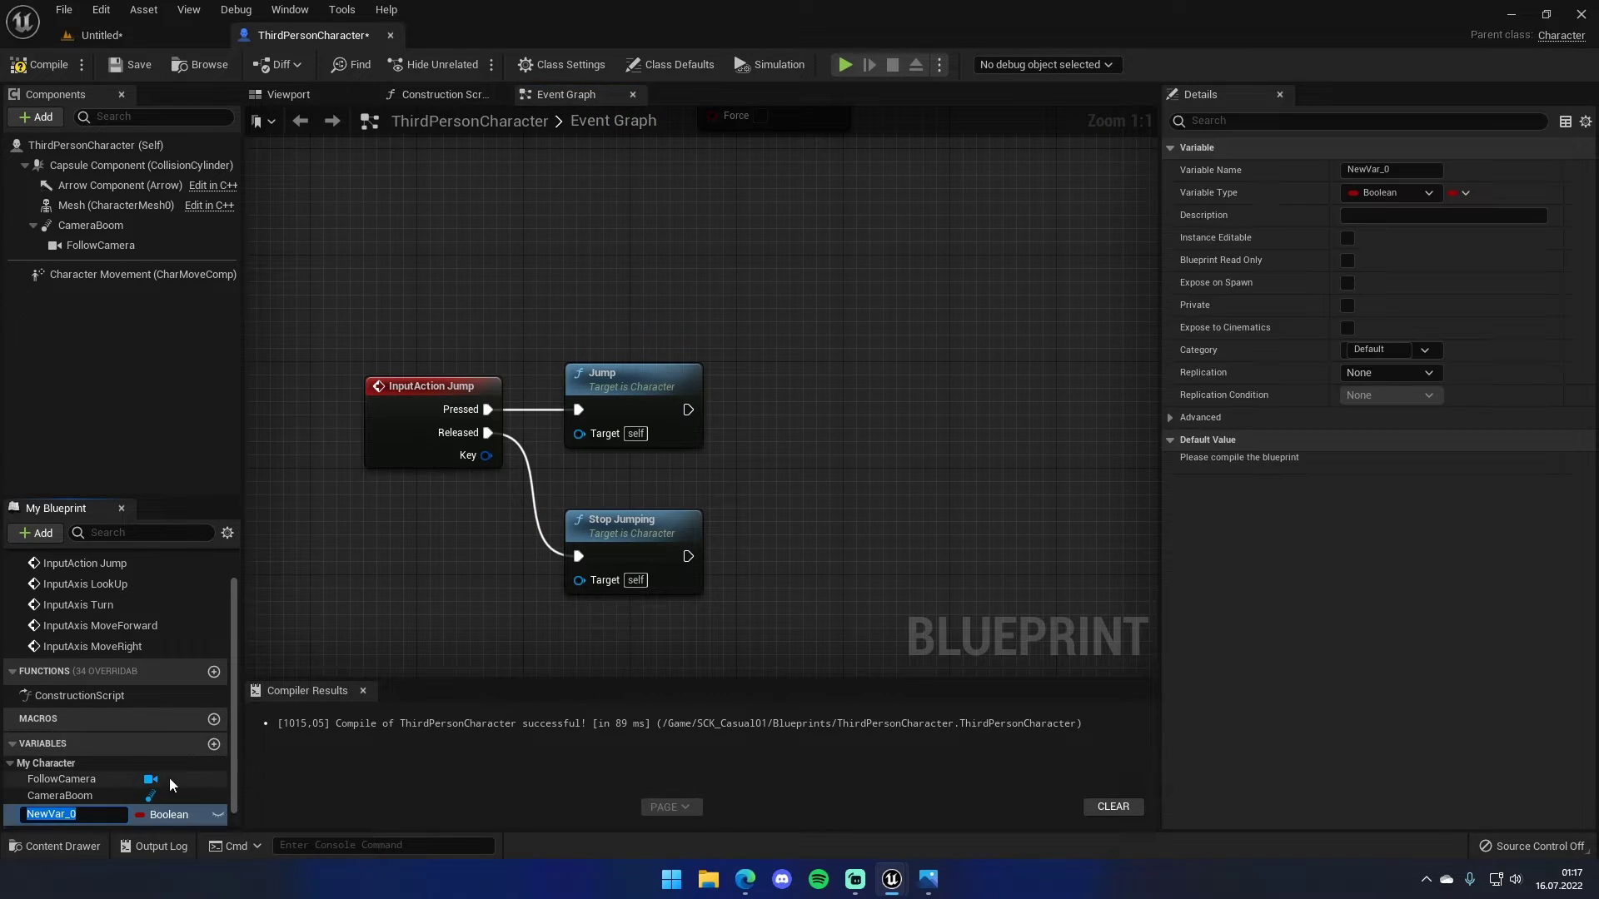
type("JumpCount")
key("Return")
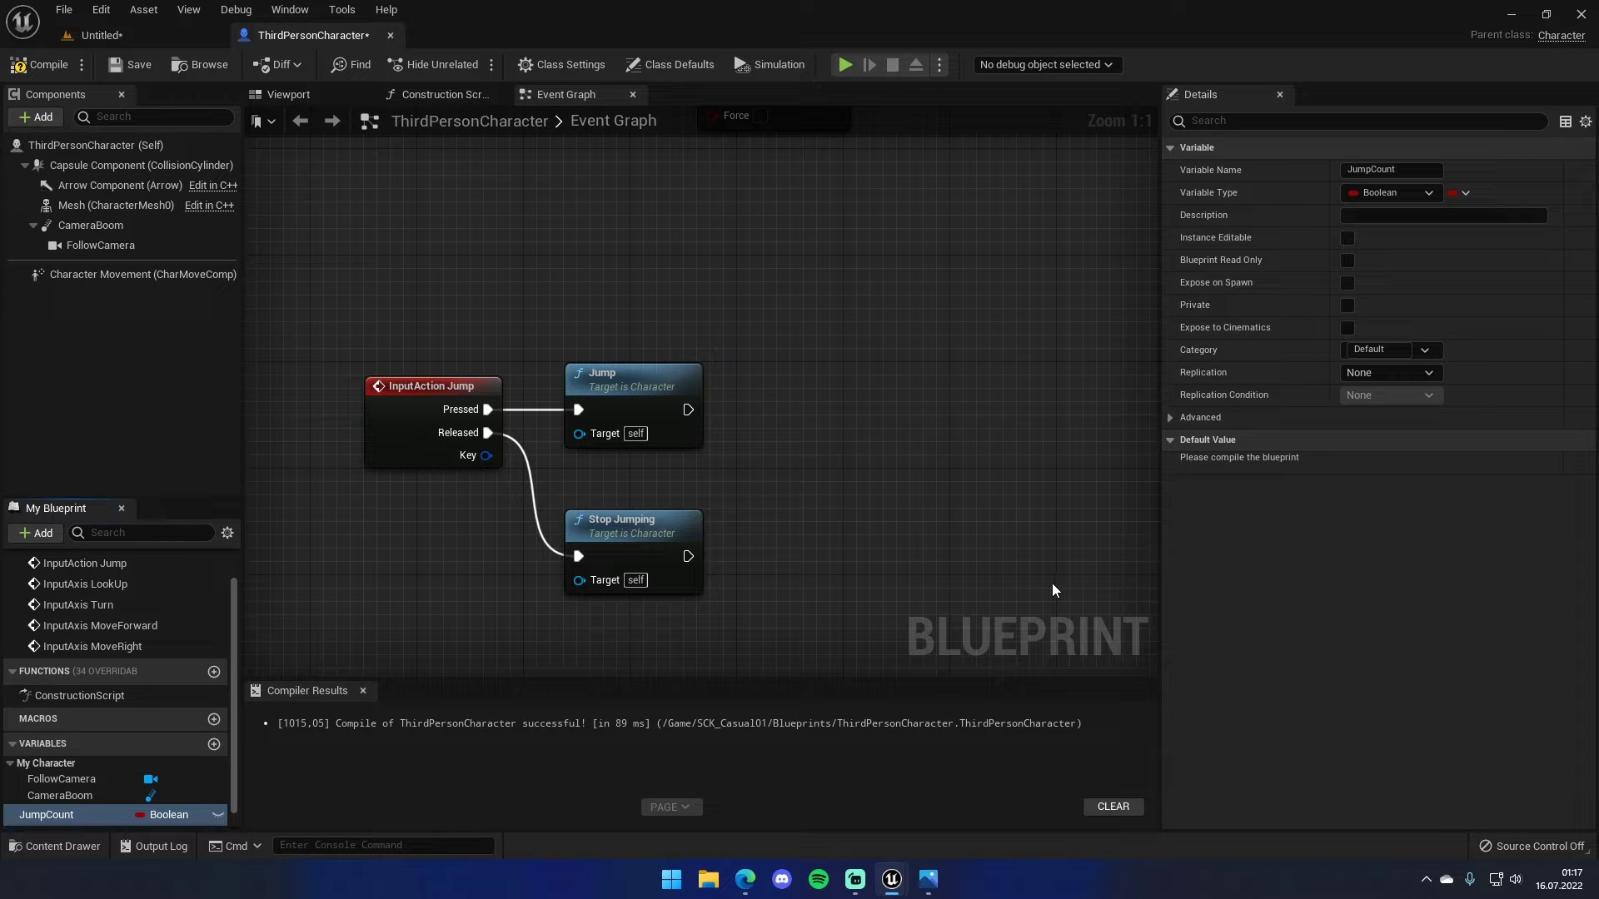
left_click(1419, 194)
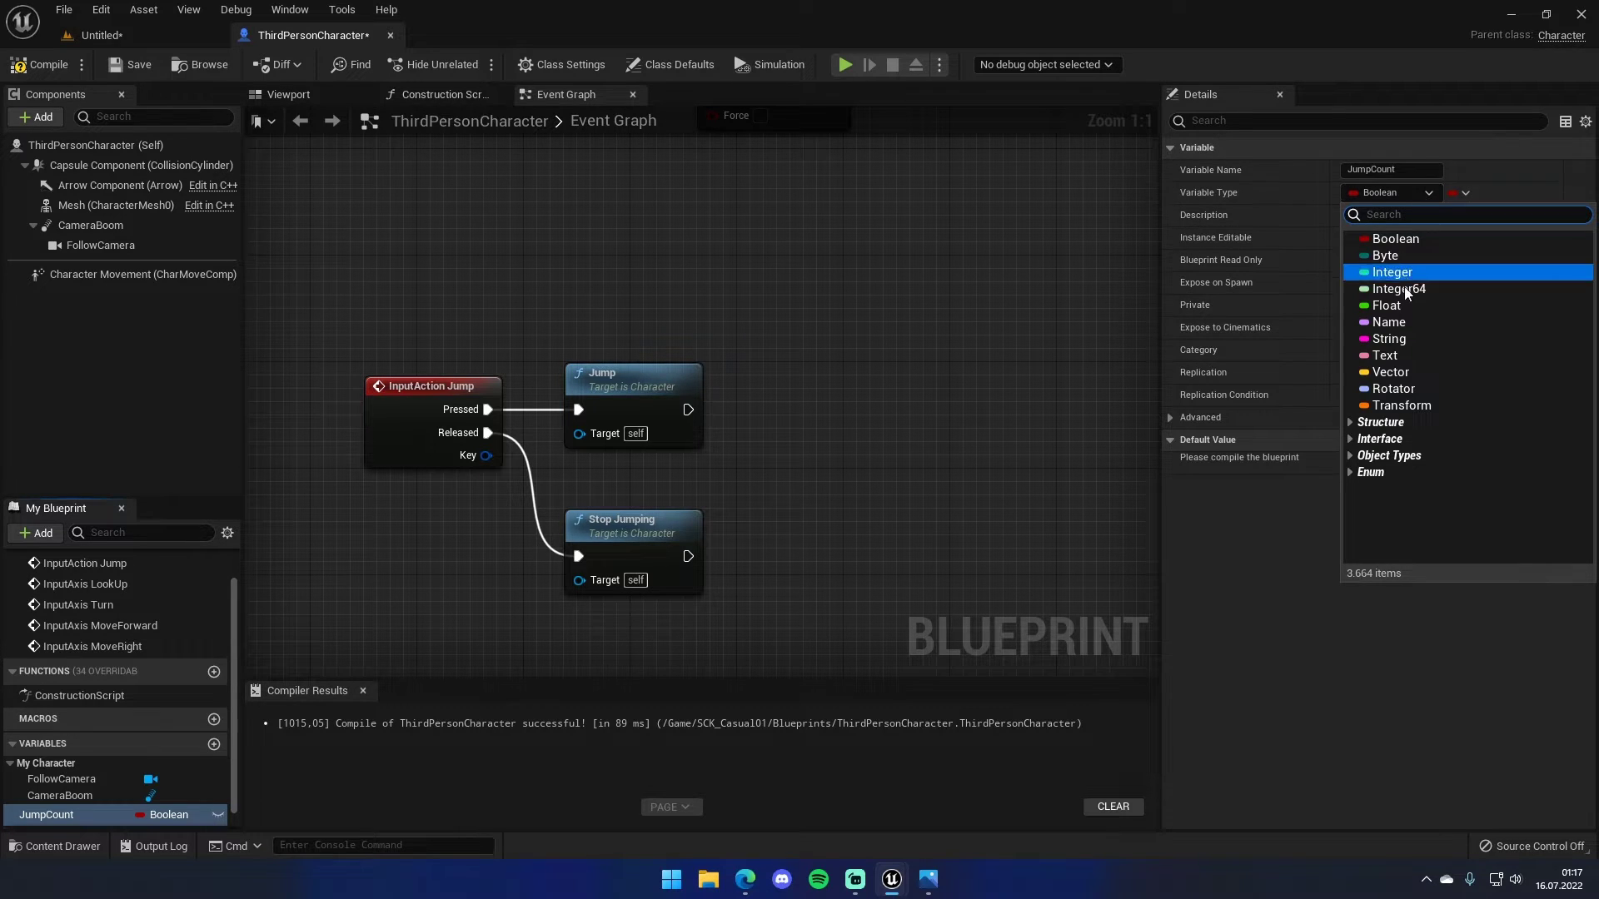
left_click(1387, 306)
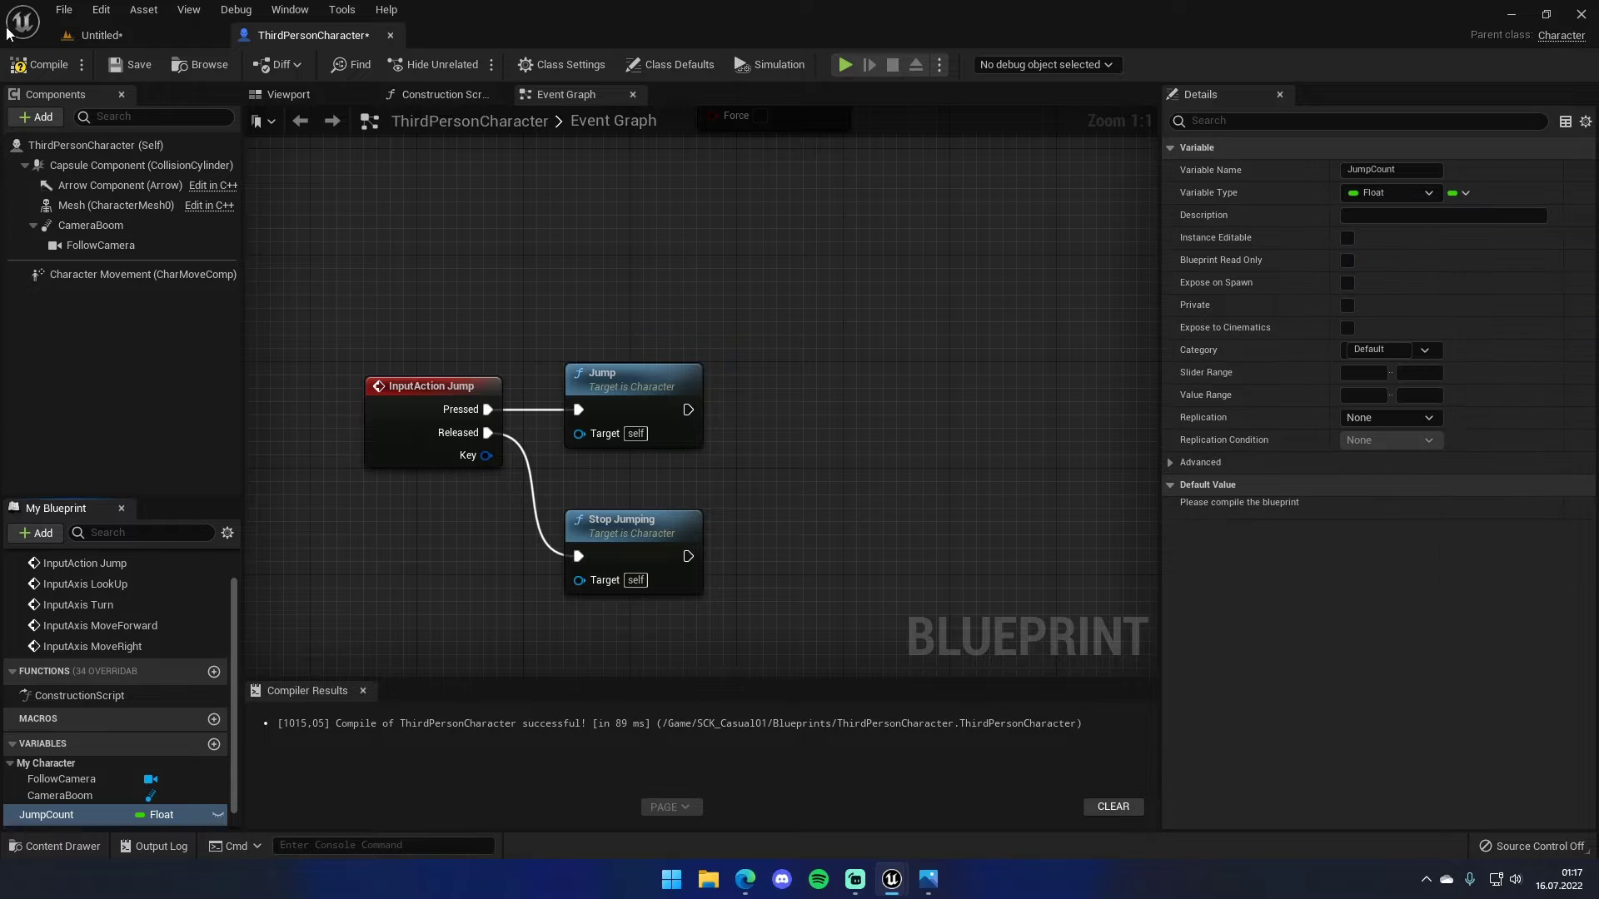
left_click(28, 72)
- Wire a JumpCount ++ increment after the Jump node, tidy the graph, then compile and save
mouse_move(50, 815)
left_mouse_down()
mouse_move(666, 579)
mouse_move(687, 471)
mouse_move(848, 484)
left_mouse_up()
left_click(738, 499)
type("+")
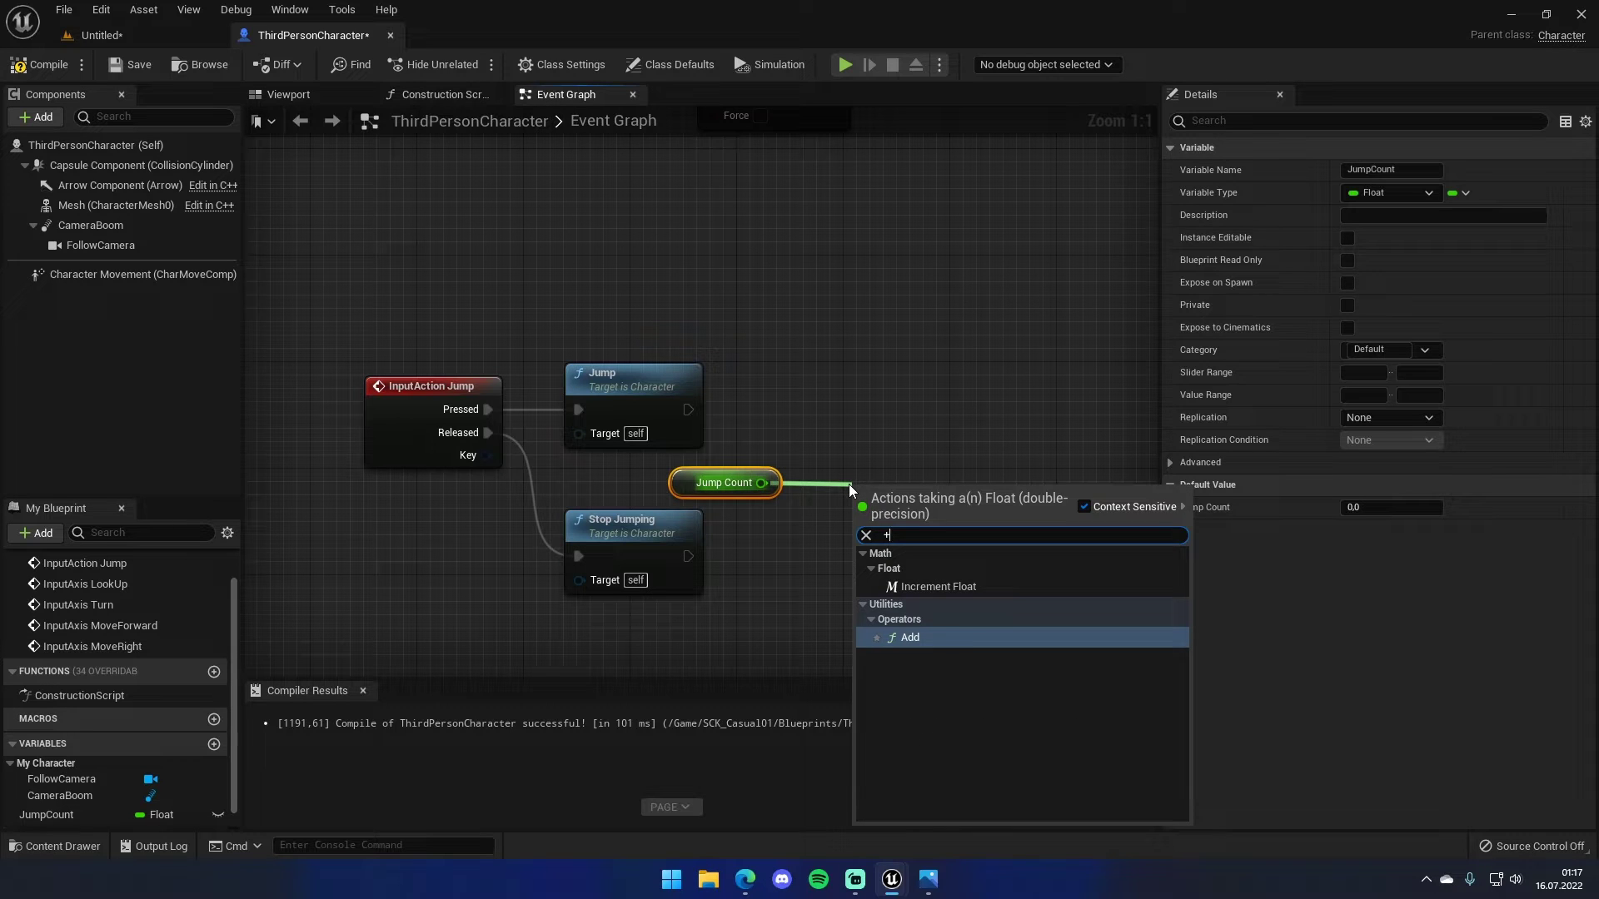
left_click(939, 586)
mouse_move(871, 503)
left_mouse_down()
mouse_move(681, 405)
mouse_move(825, 417)
left_mouse_up()
mouse_move(717, 494)
left_mouse_down()
mouse_move(677, 493)
mouse_move(611, 551)
left_mouse_up()
left_click(39, 64)
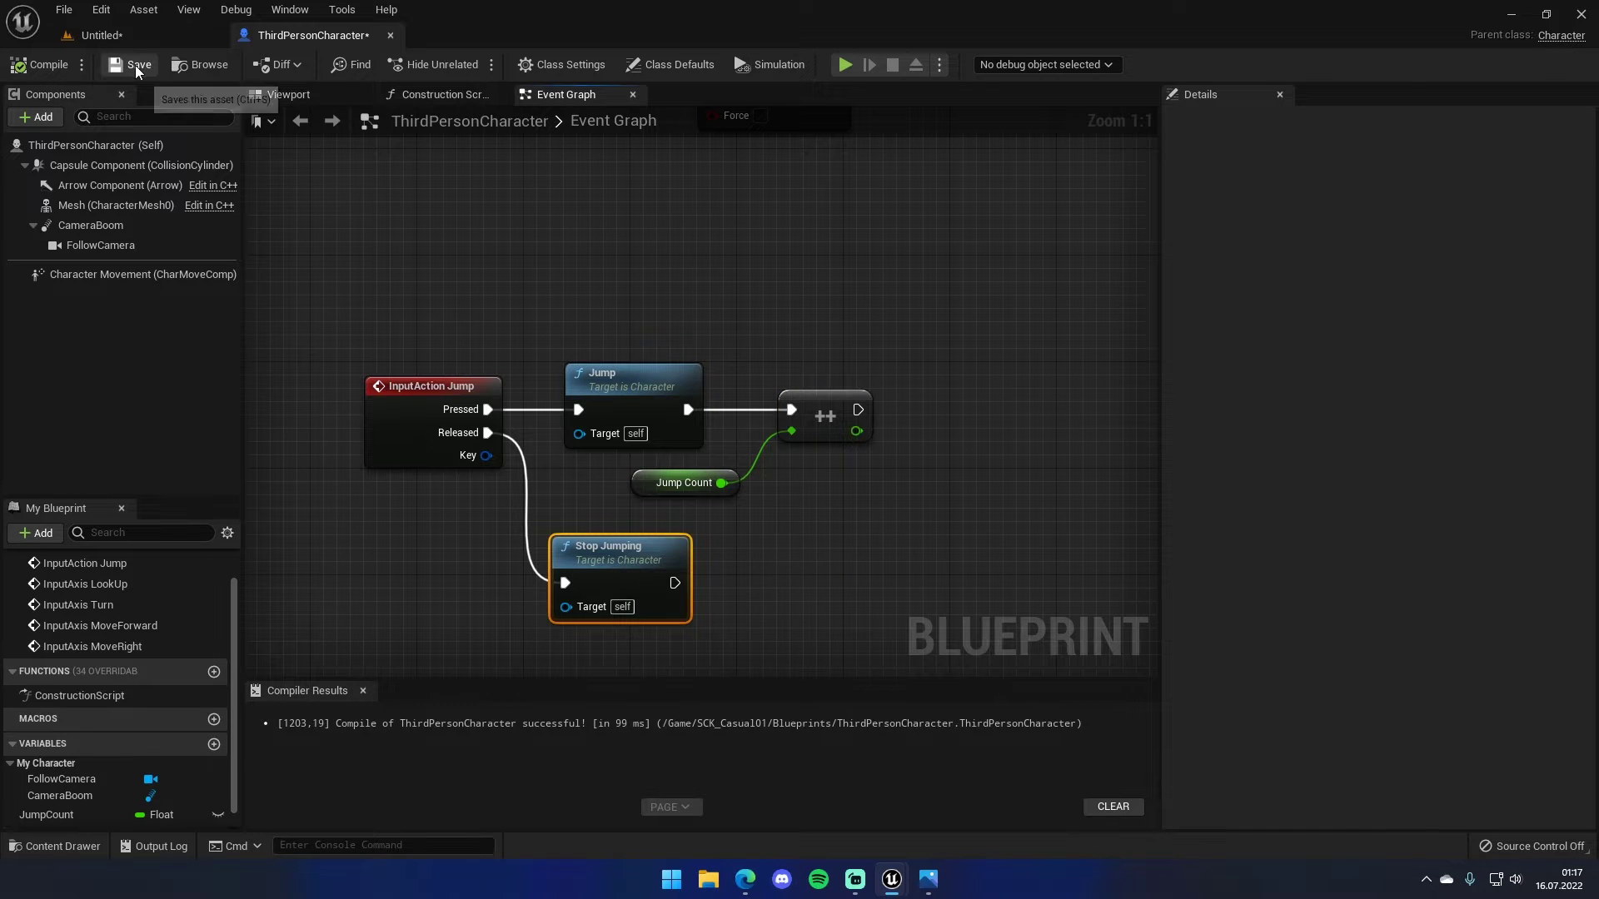
left_click(135, 65)
left_click(204, 35)
right_click(387, 677)
- Create a User Widget blueprint named W_MainWidget and open it for editing
mouse_move(433, 663)
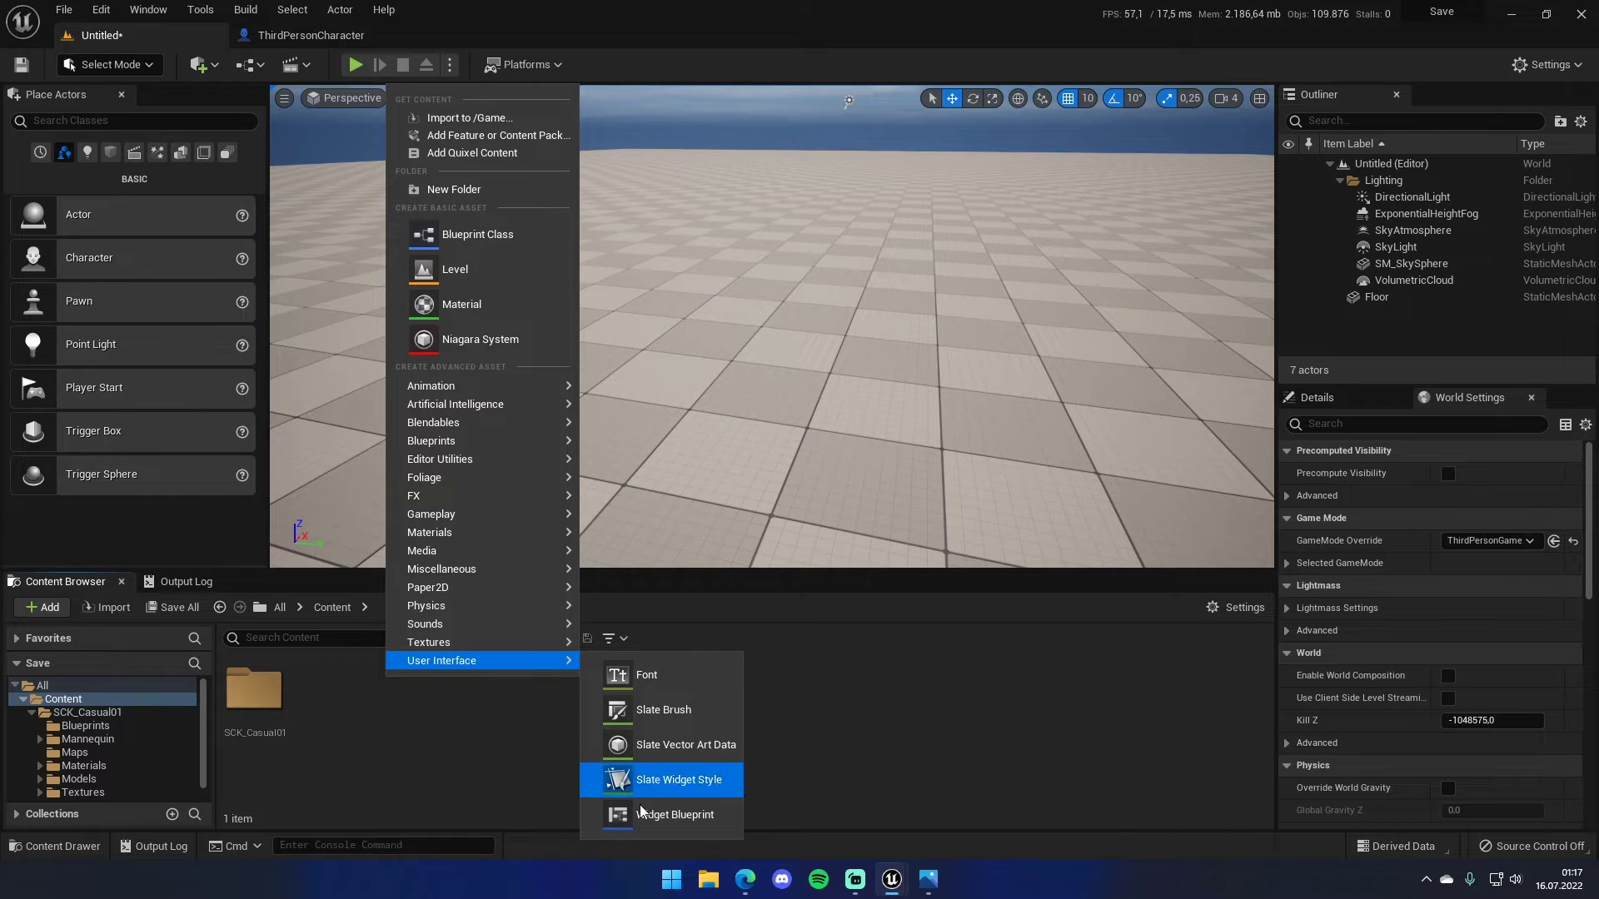
left_click(639, 813)
left_click(625, 268)
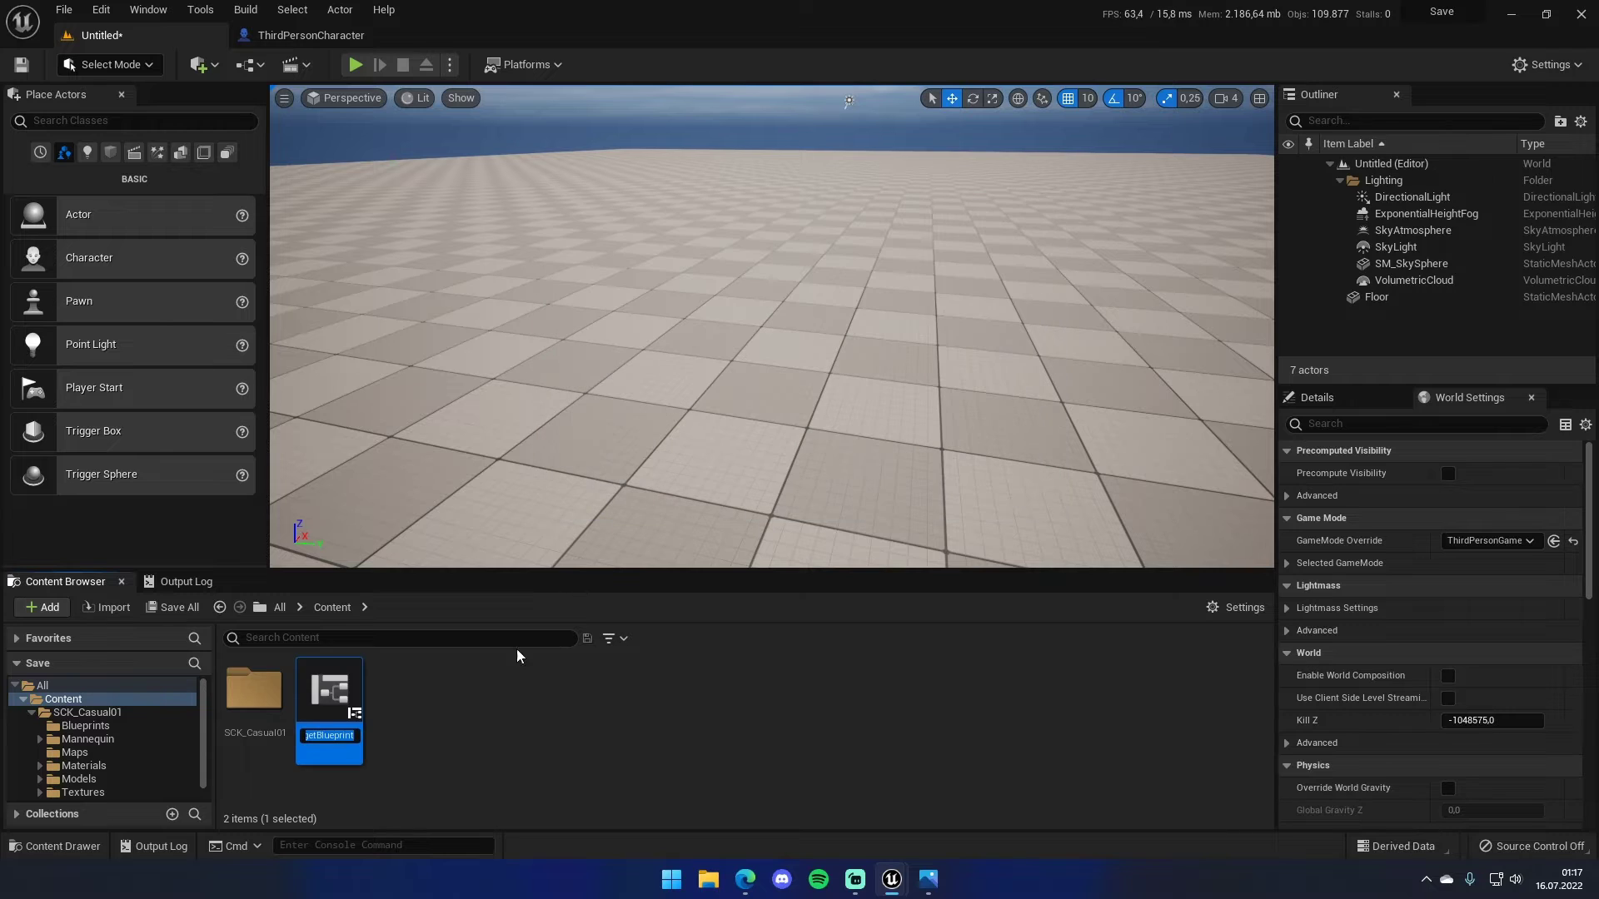
type("W_MainWidget")
key("Return")
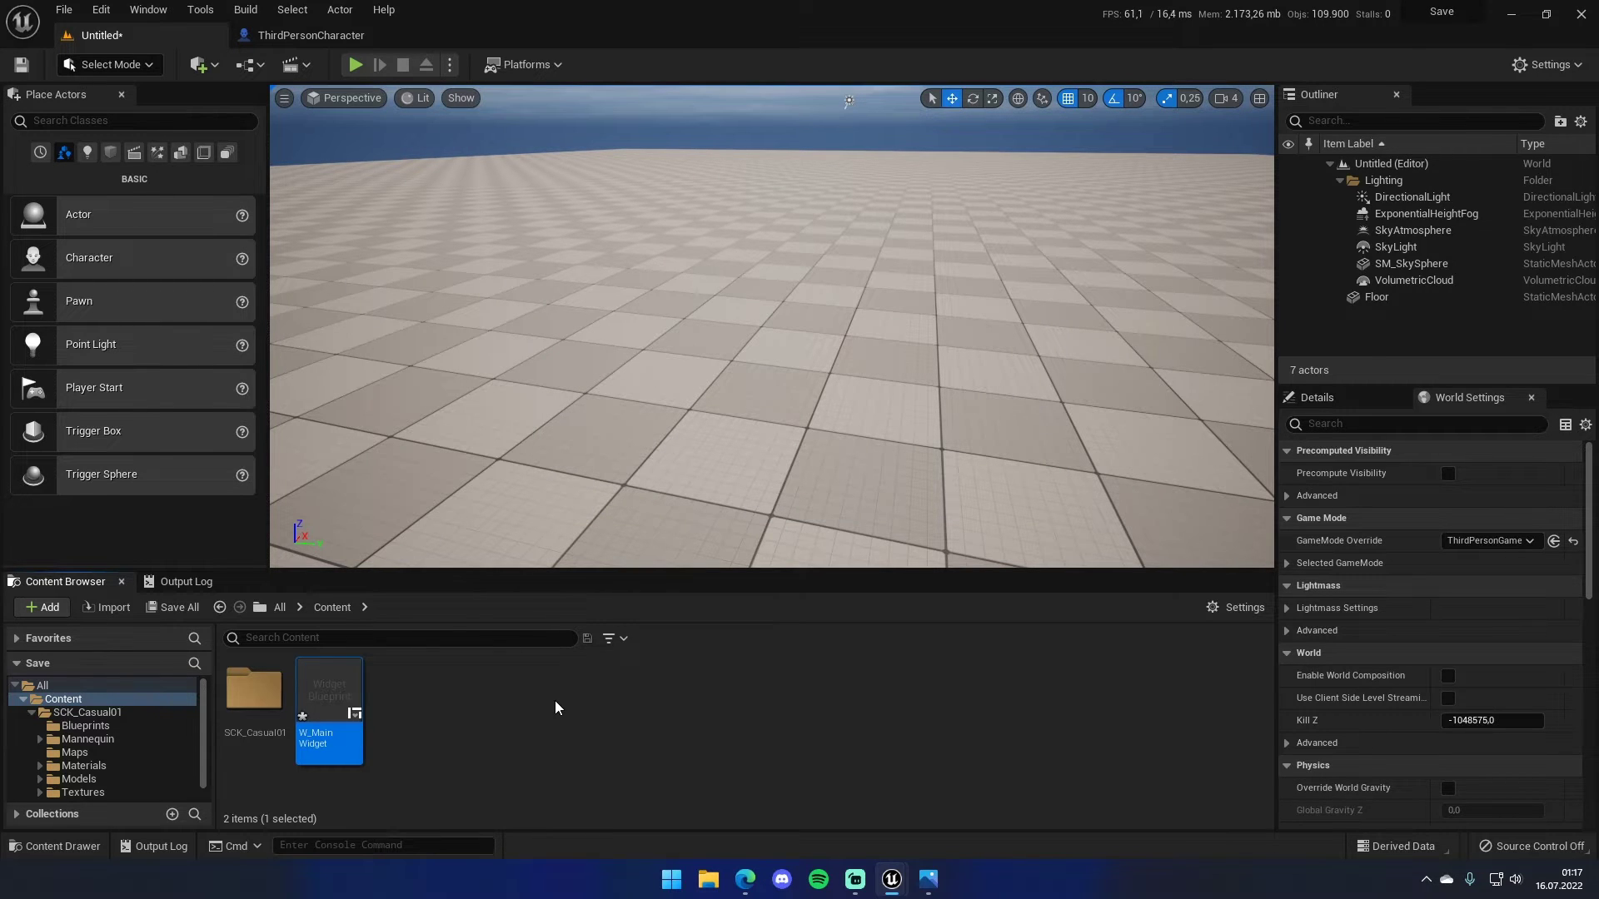
key("Return")
- Add a Canvas Panel and Text Block widgets to the designer from the Palette search
left_click(125, 116)
type("ca")
left_click_drag(83, 157, 671, 324)
left_click(125, 117)
type("text")
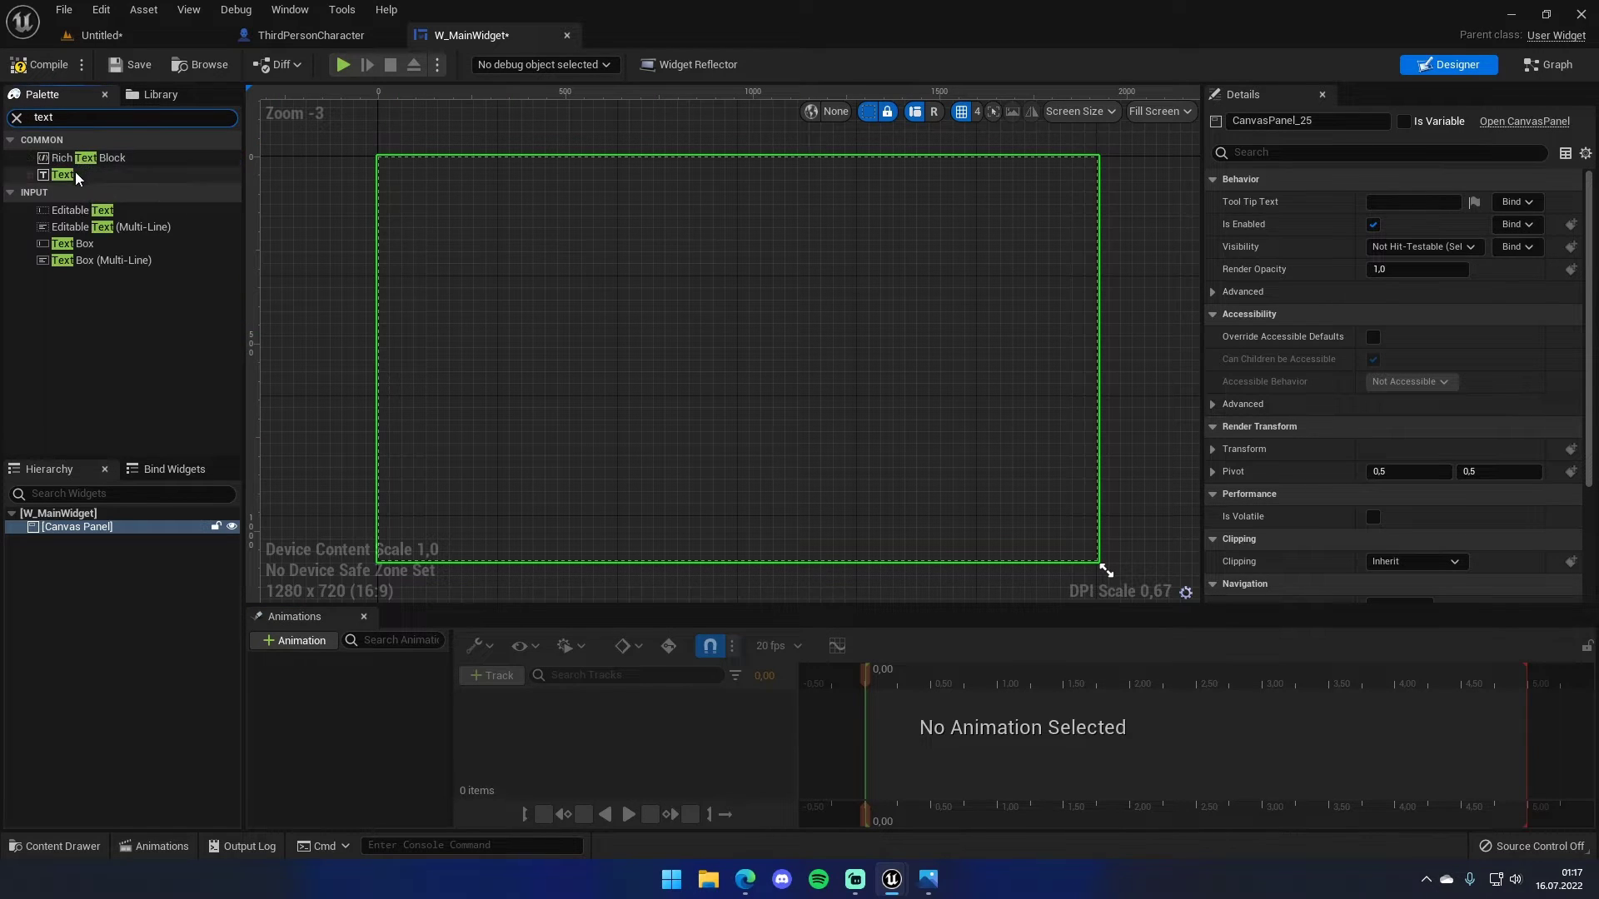
left_click_drag(63, 174, 510, 208)
scroll(587, 278, "up", 2)
scroll(566, 228, "up", 1)
left_click(566, 228)
left_click(50, 116)
type("ver")
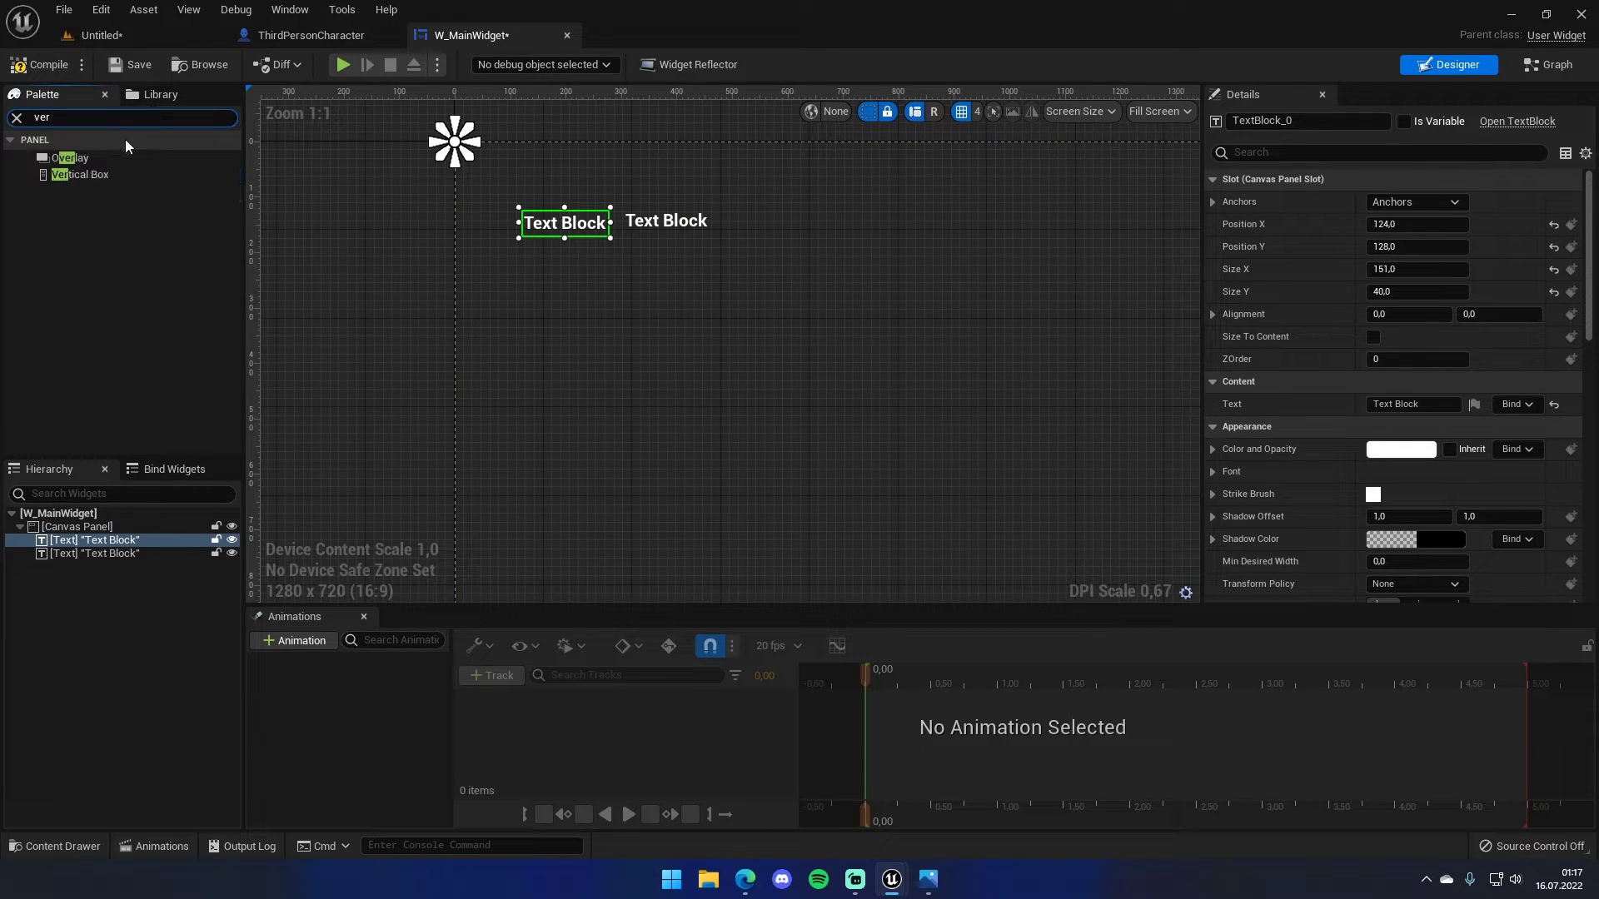
key("BackSpace")
key("BackSpace")
key("BackSpace")
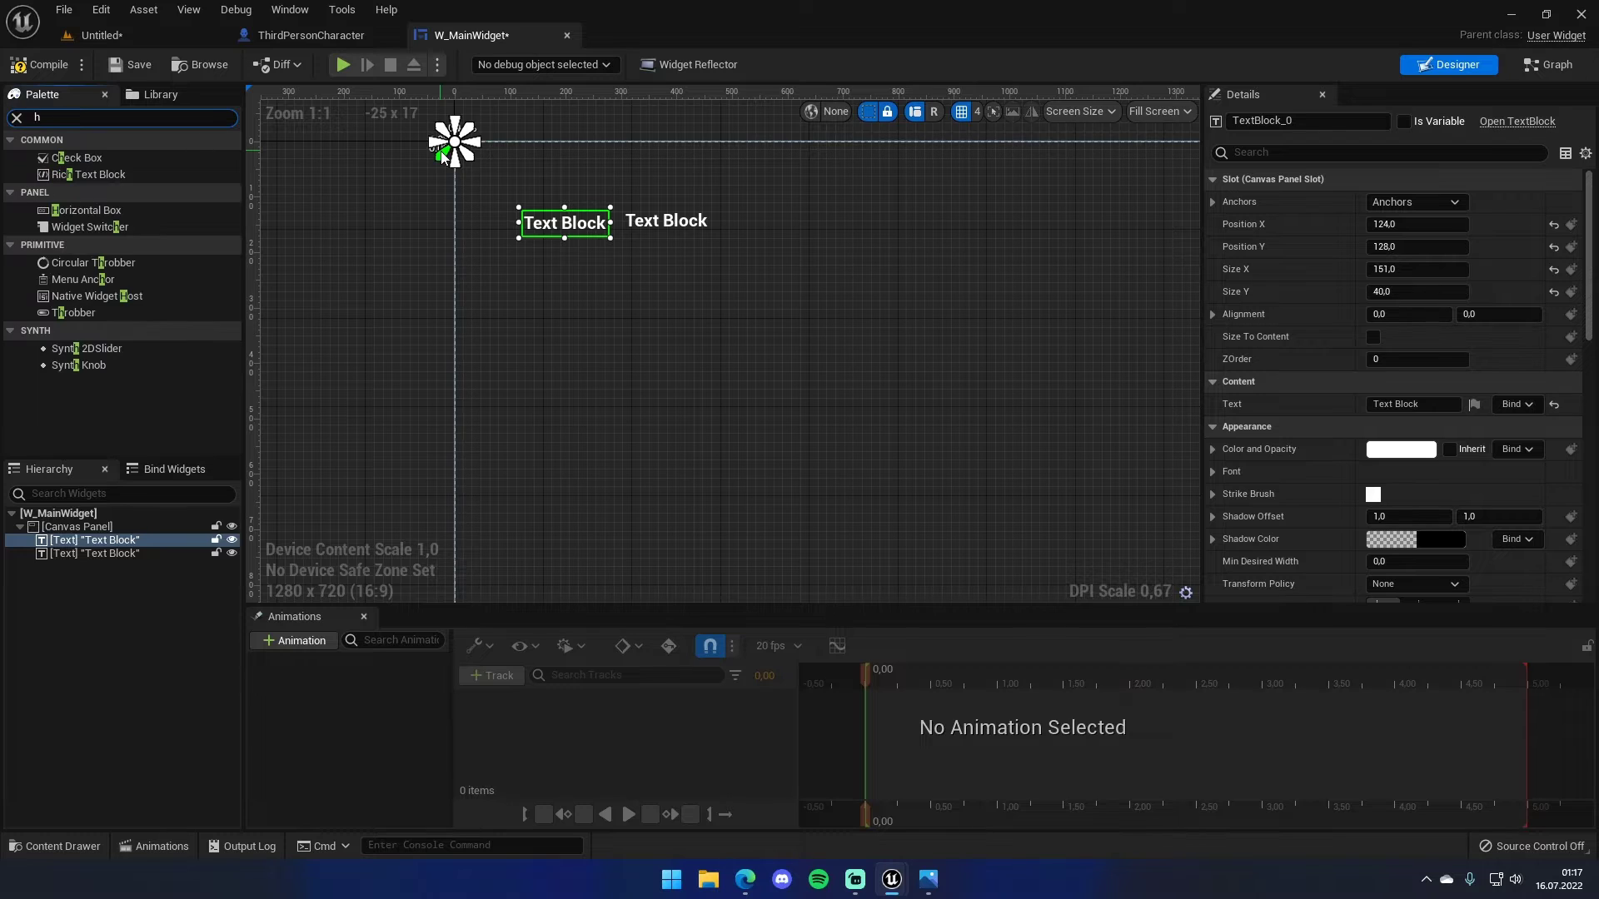
- Place a Horizontal Box on the canvas, parent both Text Blocks to it, and shrink it
type("hor")
left_click_drag(95, 162, 724, 341)
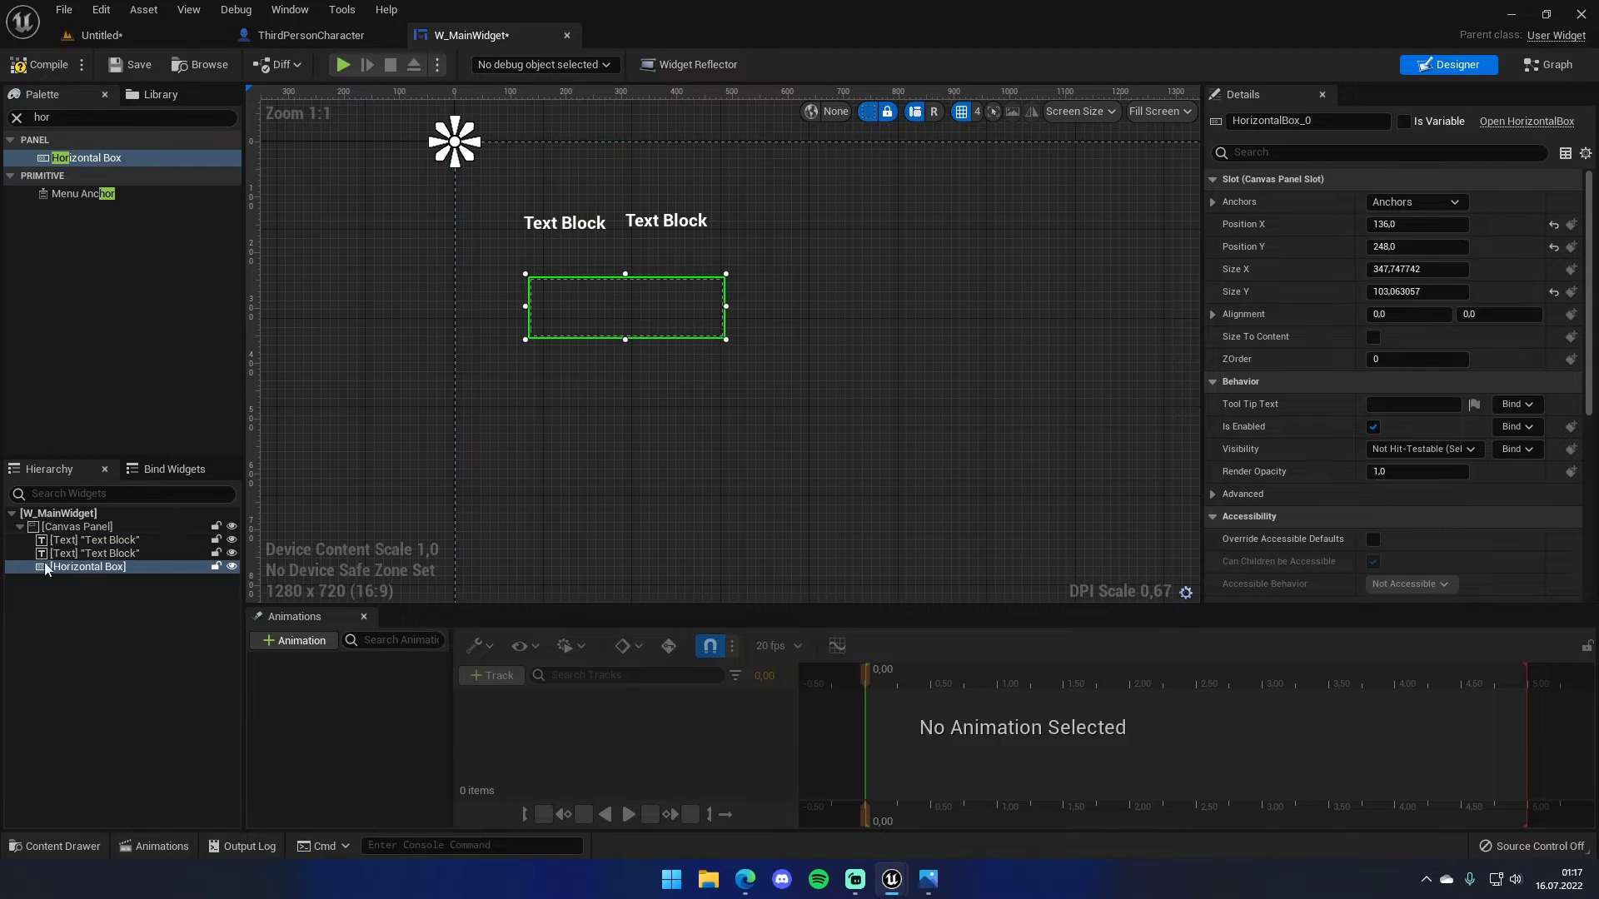
left_click_drag(72, 538, 81, 552)
scroll(825, 513, "down", 3)
left_click(850, 485)
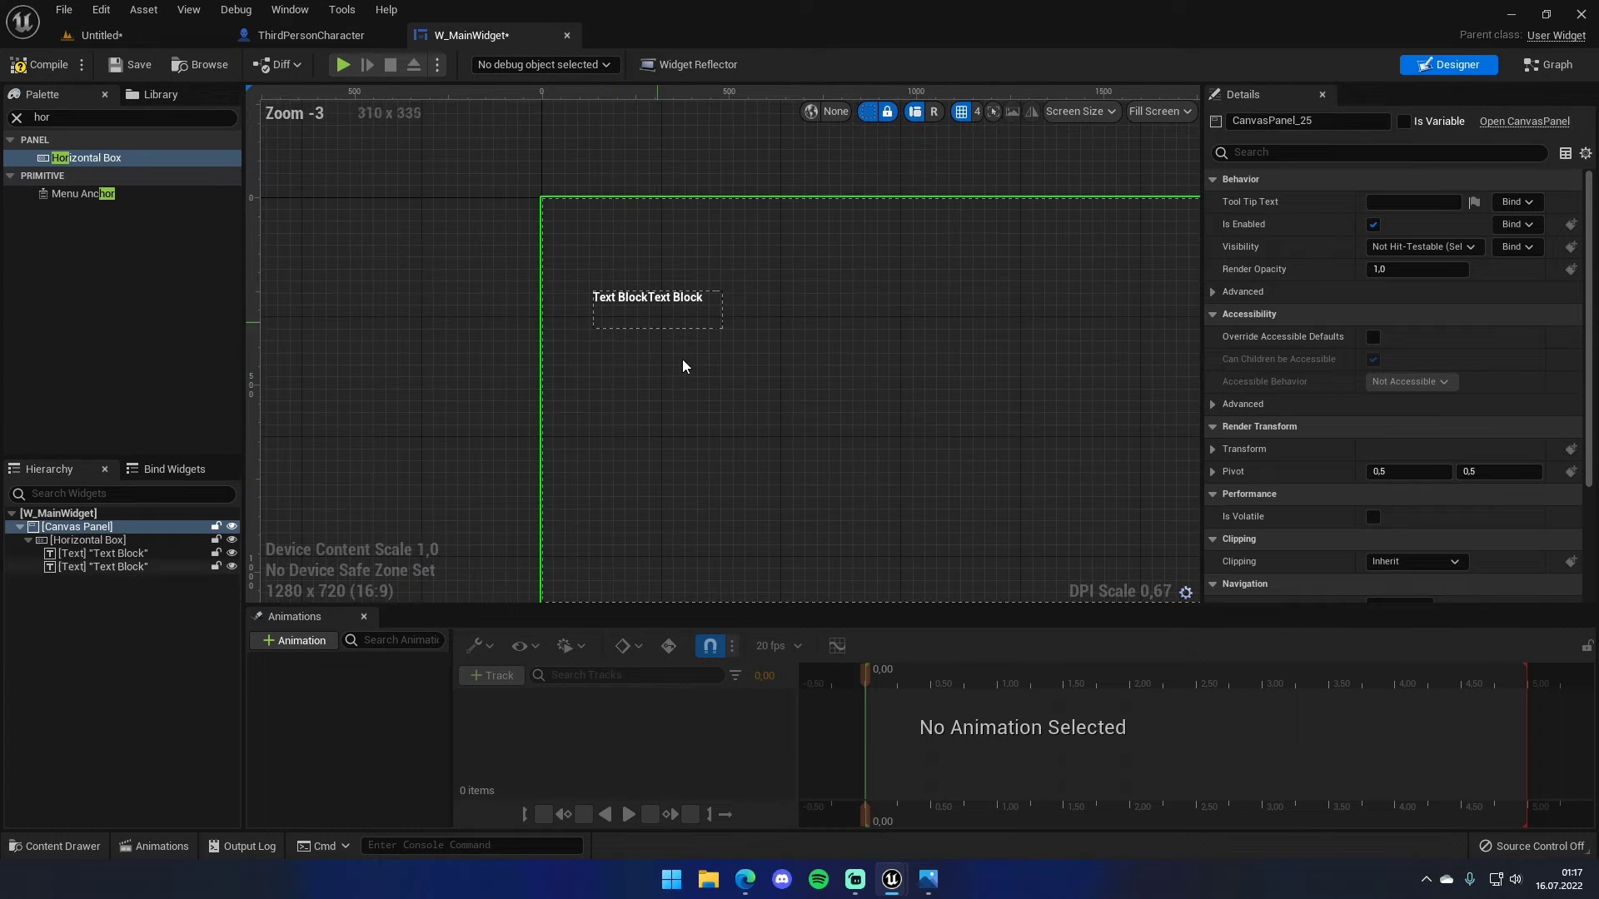
right_click_drag(639, 302, 857, 403)
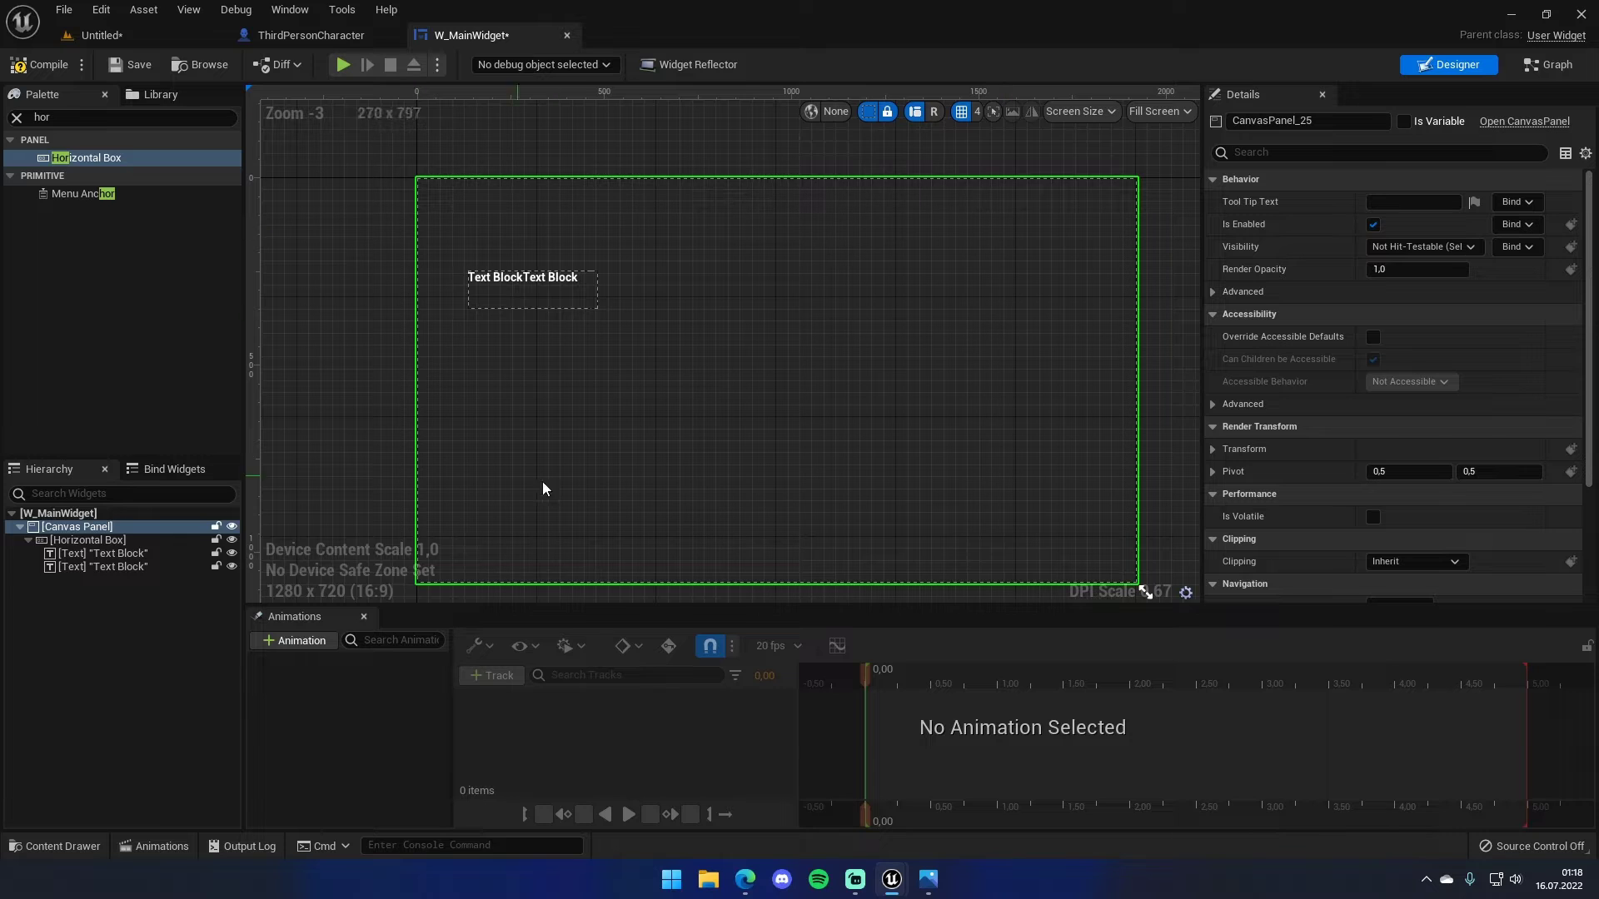
scroll(689, 339, "up", 5)
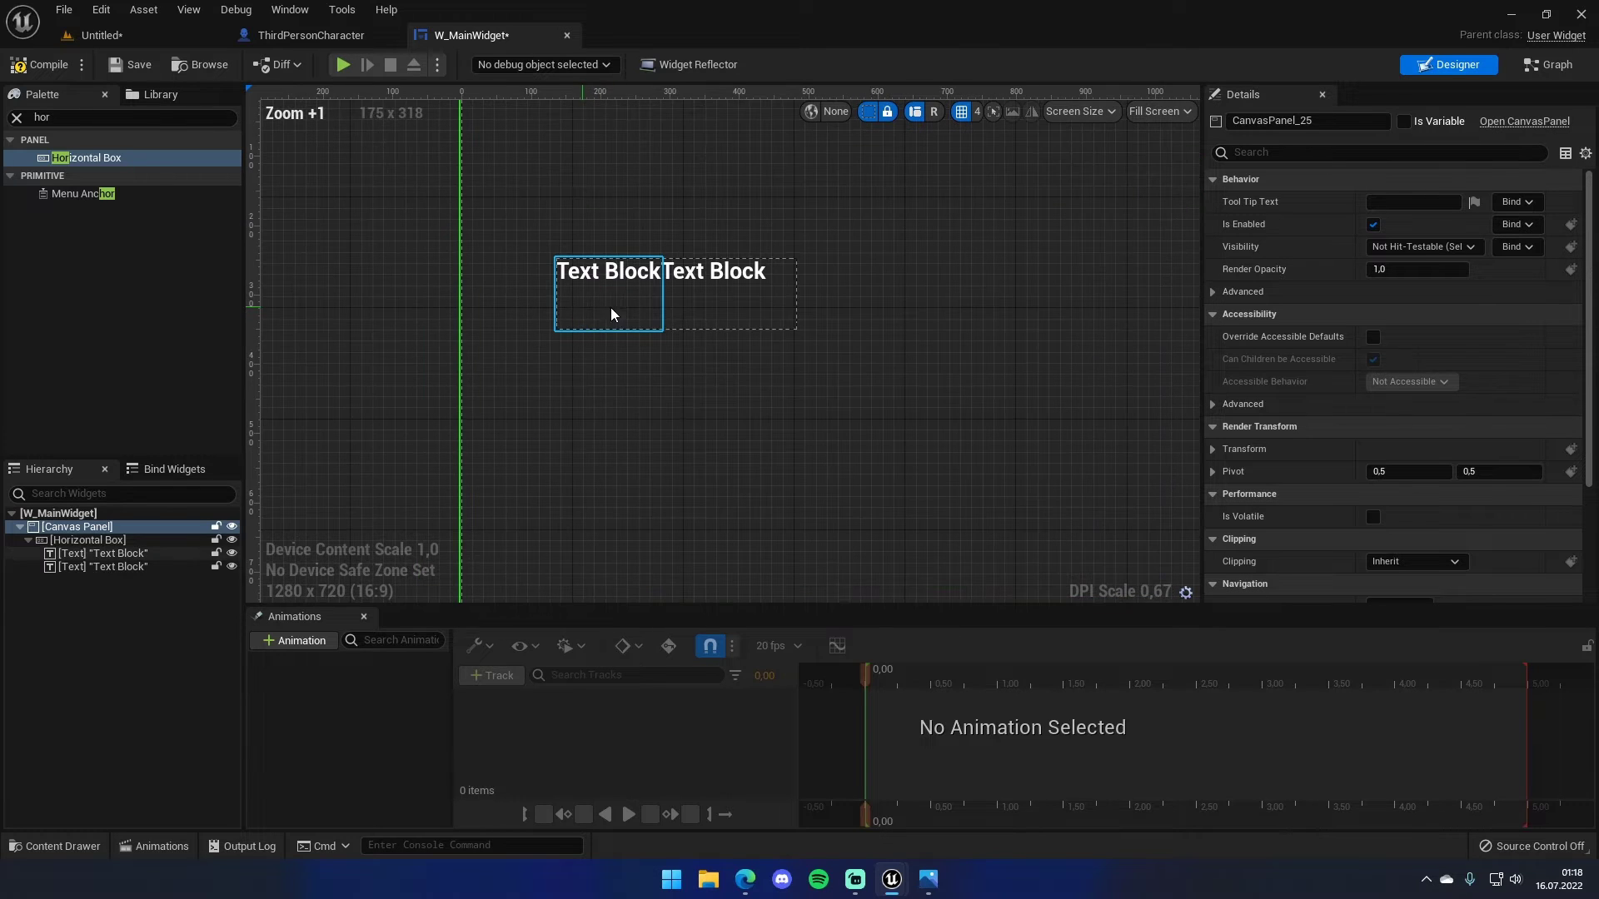
left_click(587, 316)
left_click_drag(798, 334, 780, 293)
- Set the first Text Block to 'Jump Count:' and centre it
left_click(156, 553)
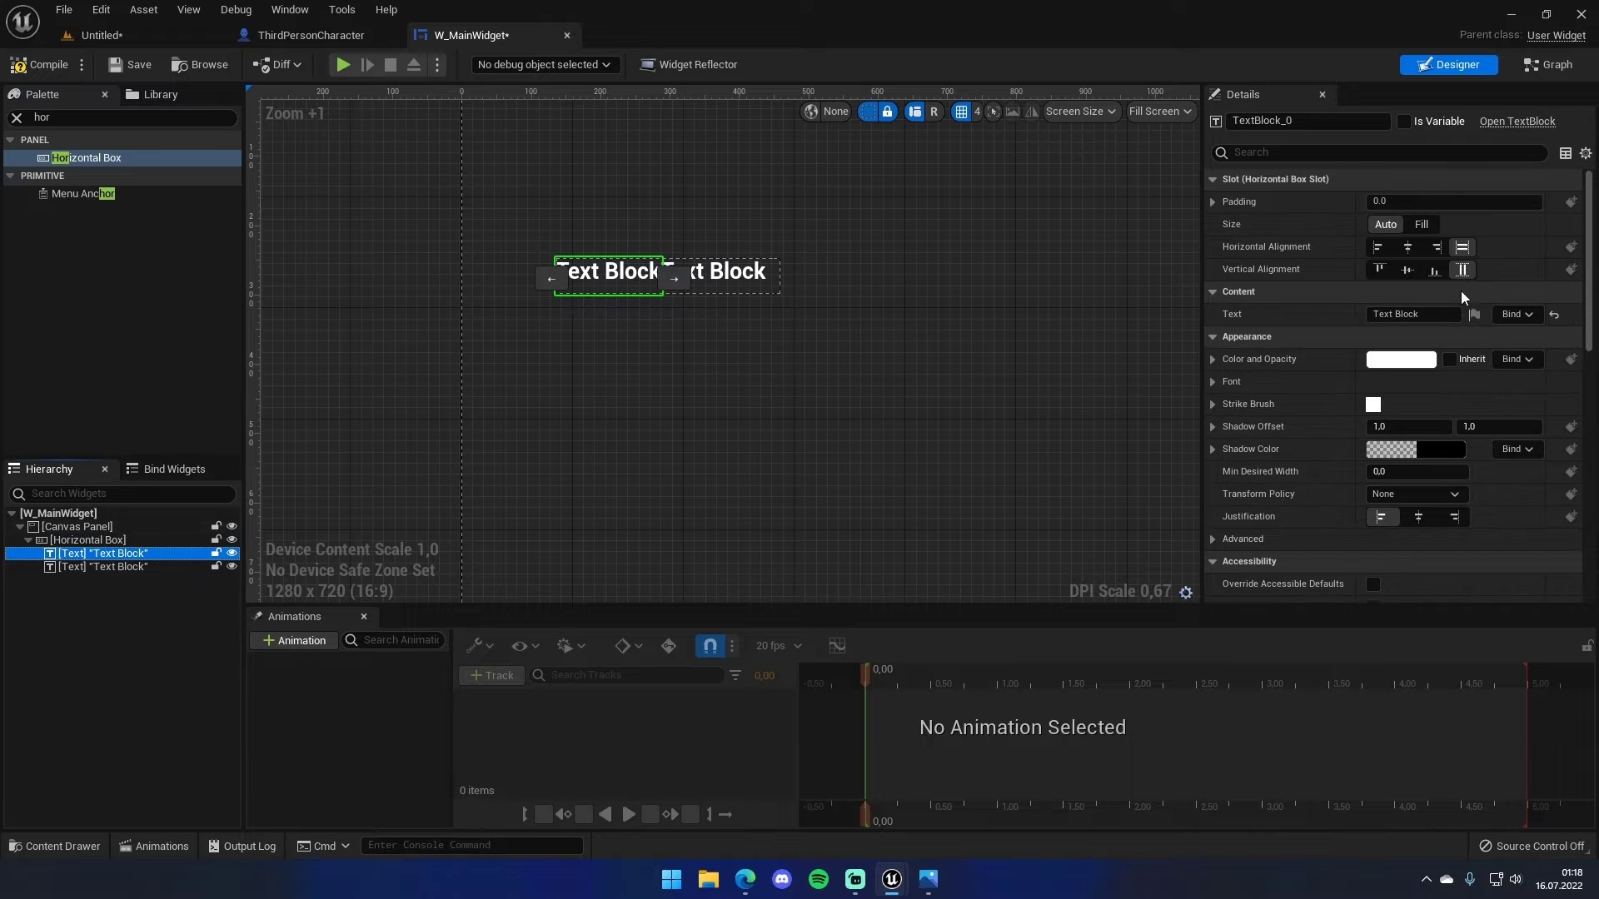
left_click(1389, 313)
type("Jump Count")
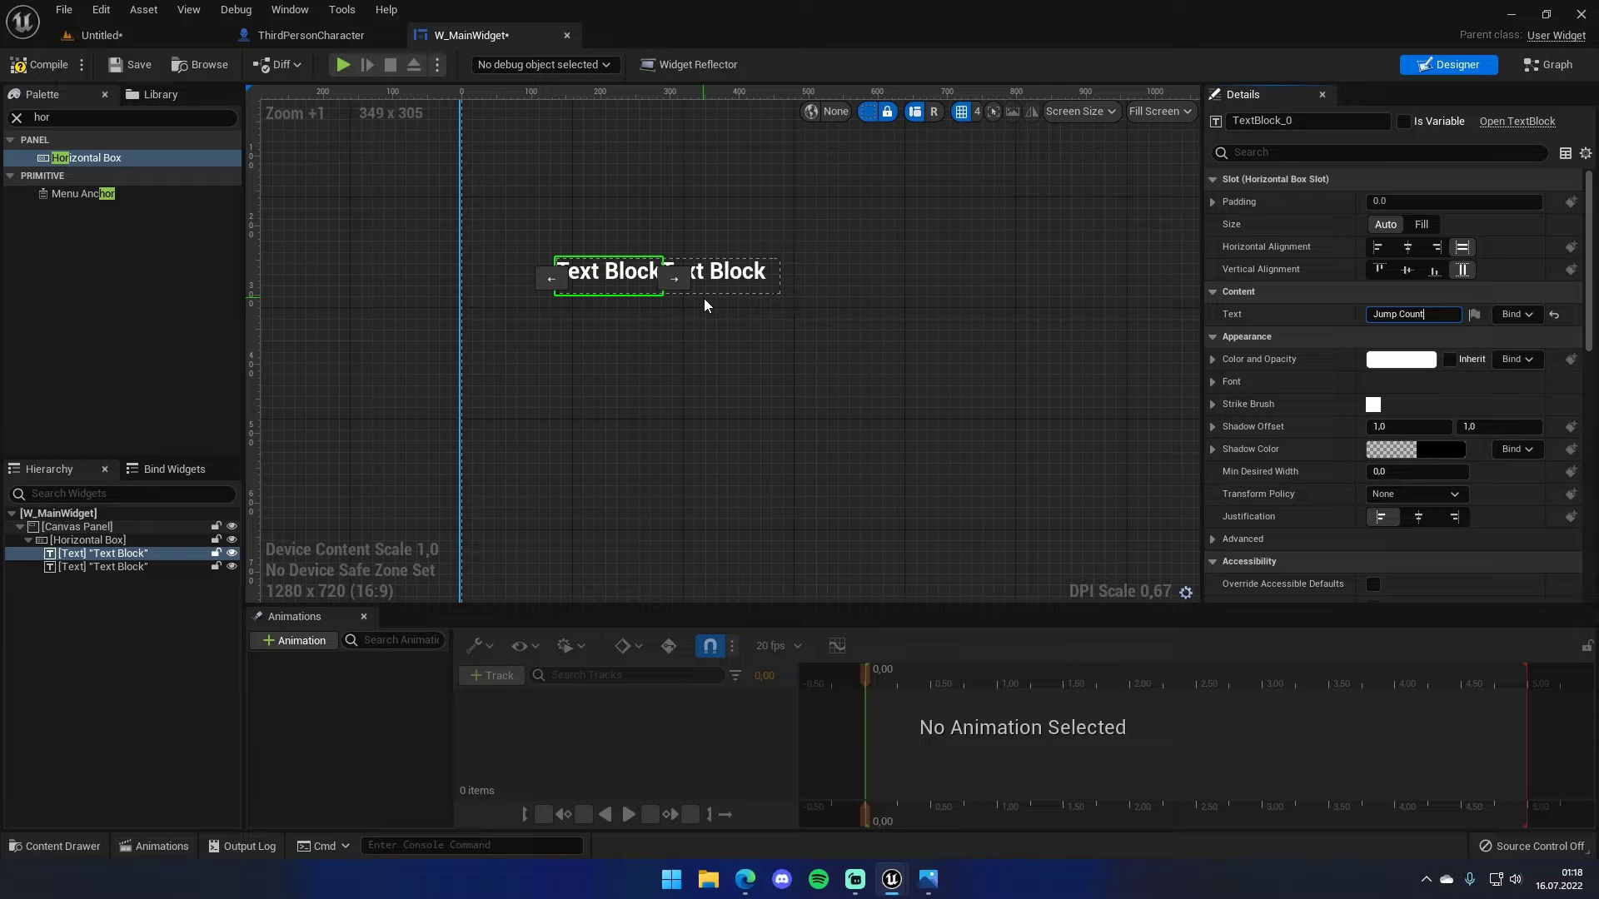
type(":")
key("Return")
left_click(634, 367)
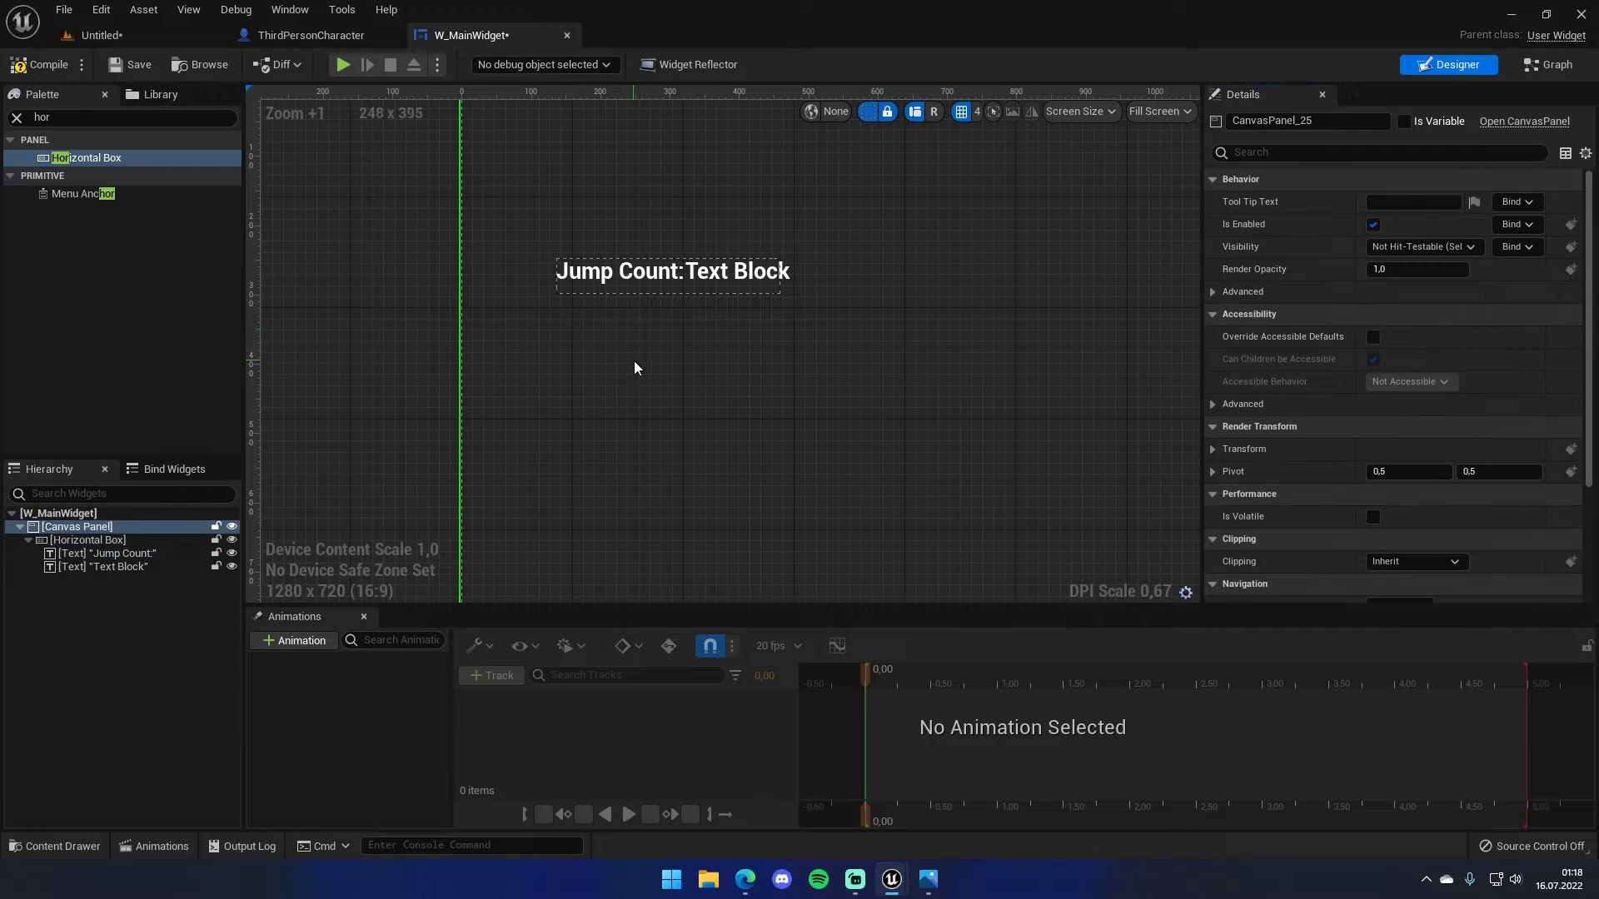
left_click(628, 280)
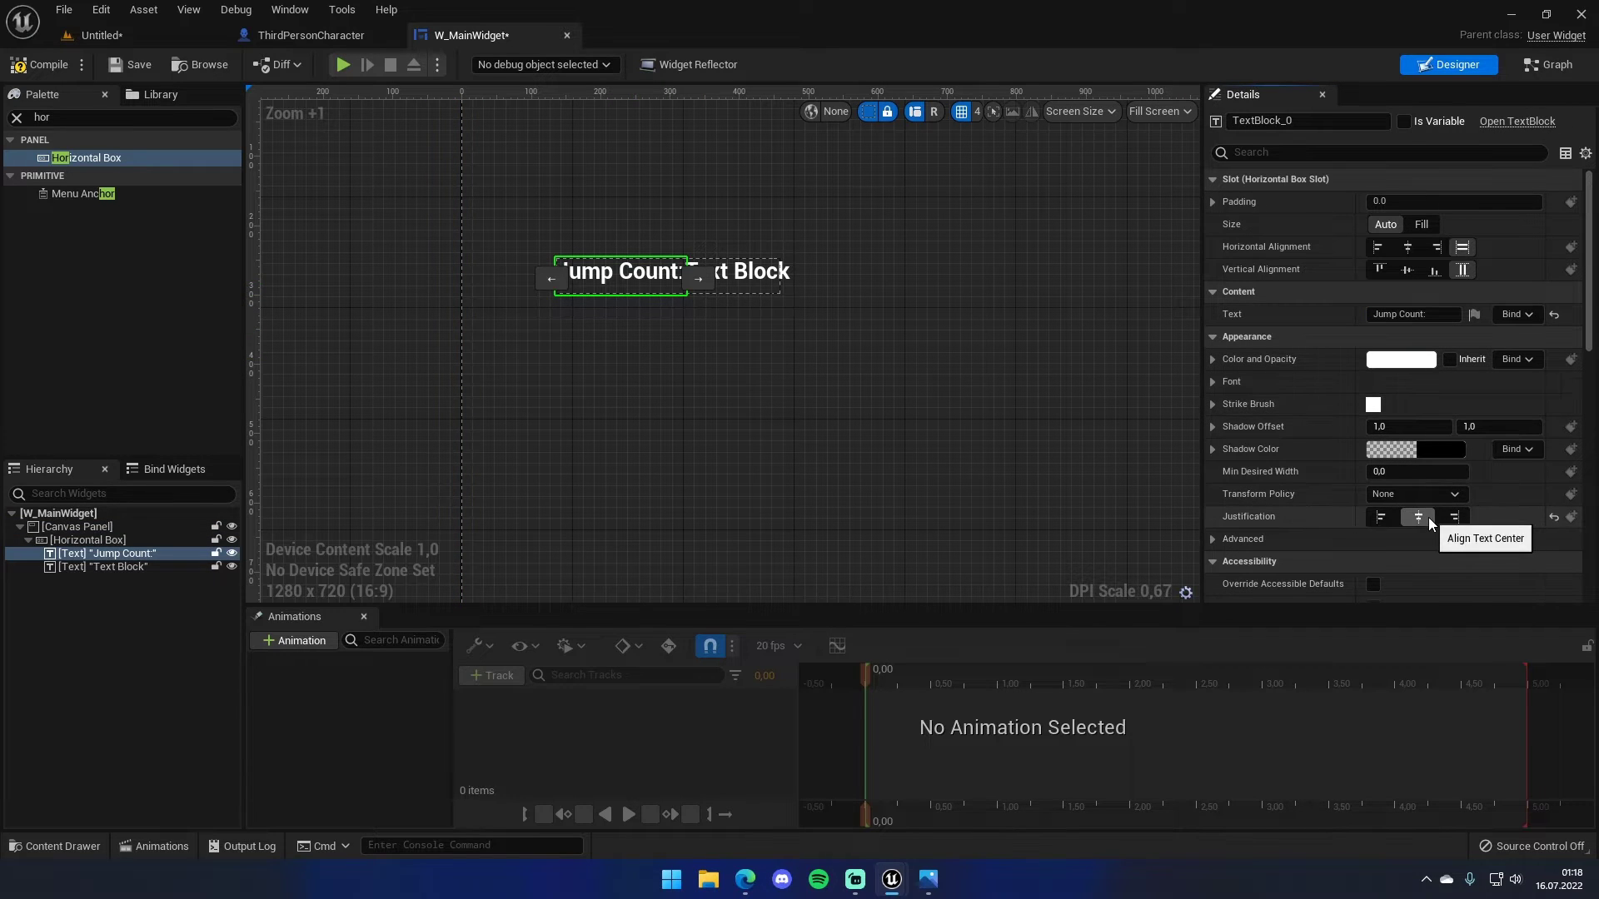
left_click(1408, 270)
left_click(754, 341)
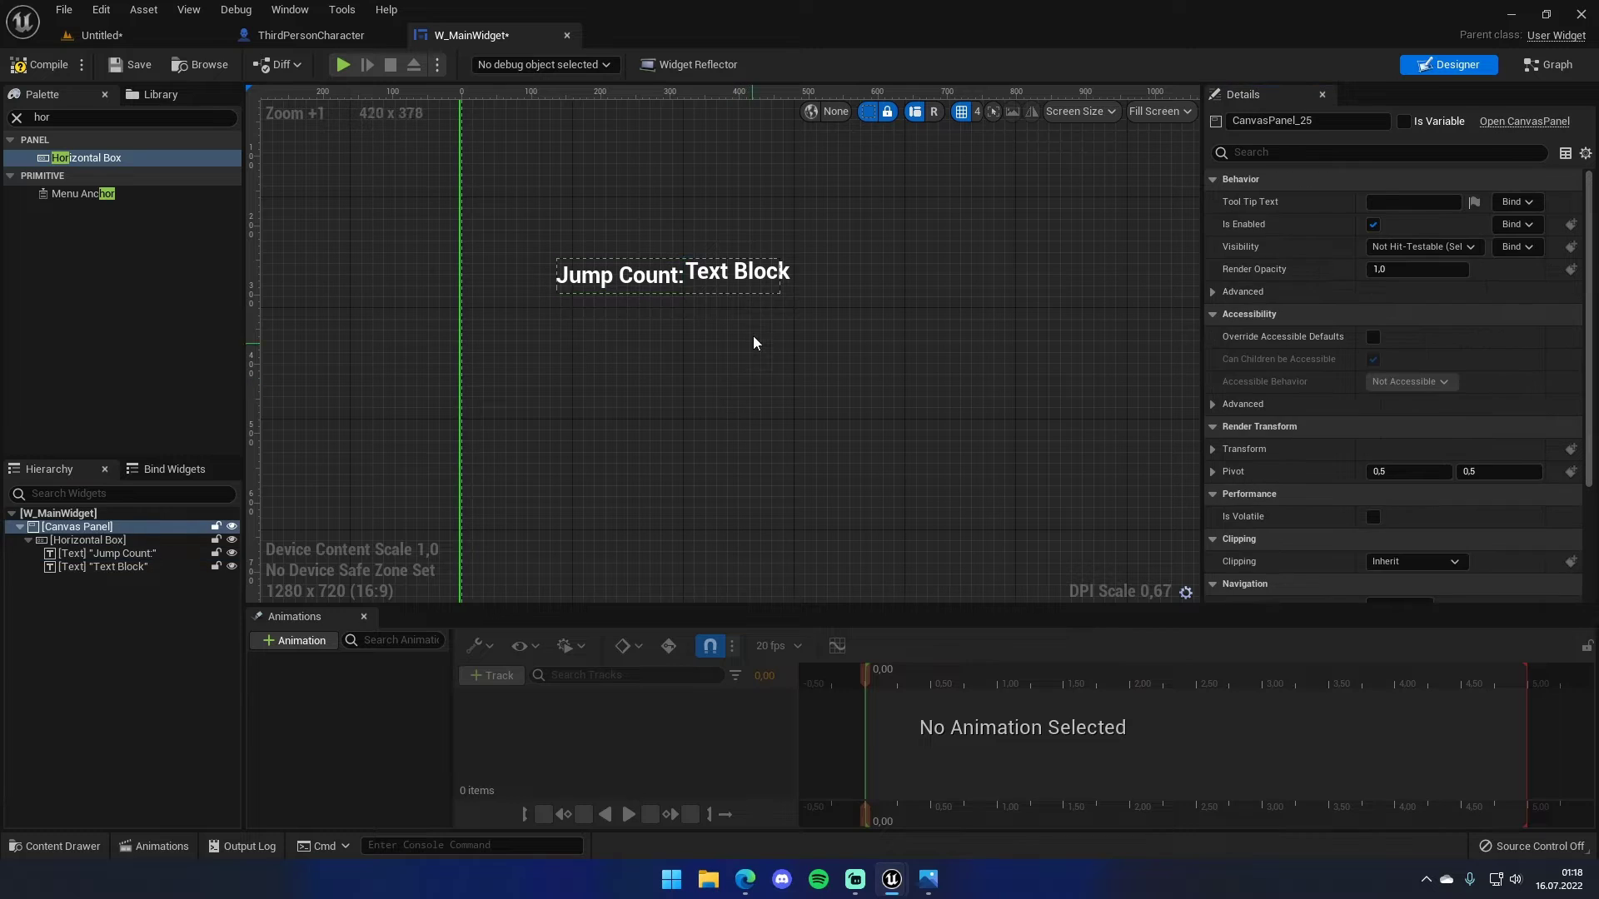
- Centre the second Text Block and change its text to '999'
left_click(742, 278)
left_click(1407, 270)
left_click(1420, 516)
left_click(1374, 314)
left_click_drag(1215, 299, 967, 398)
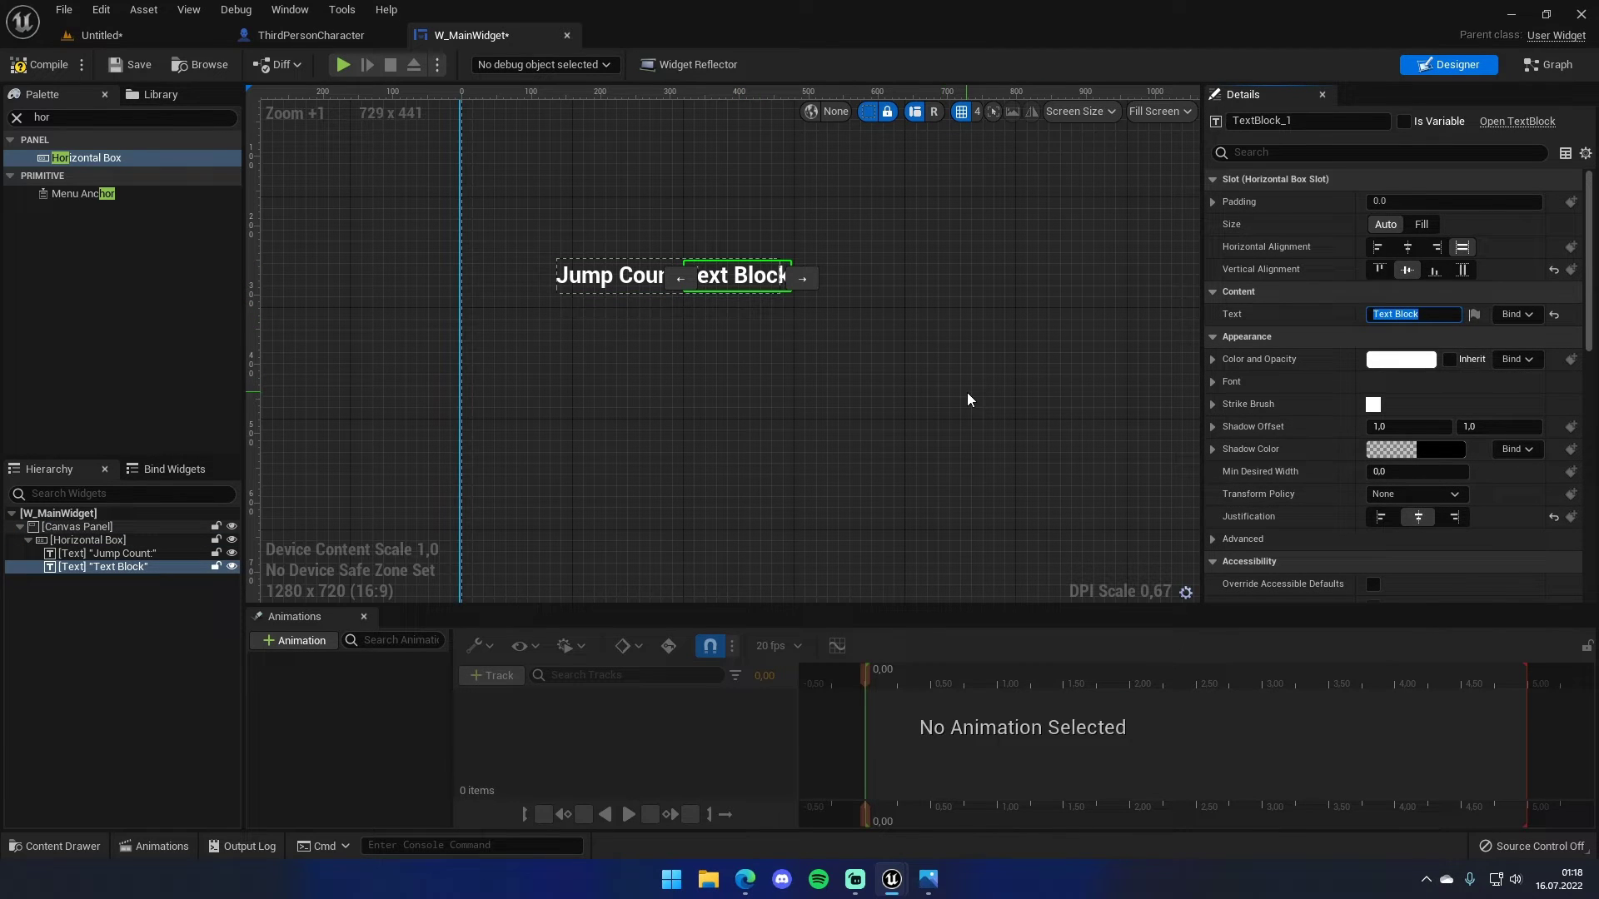
type("999")
key("Return")
left_click(738, 448)
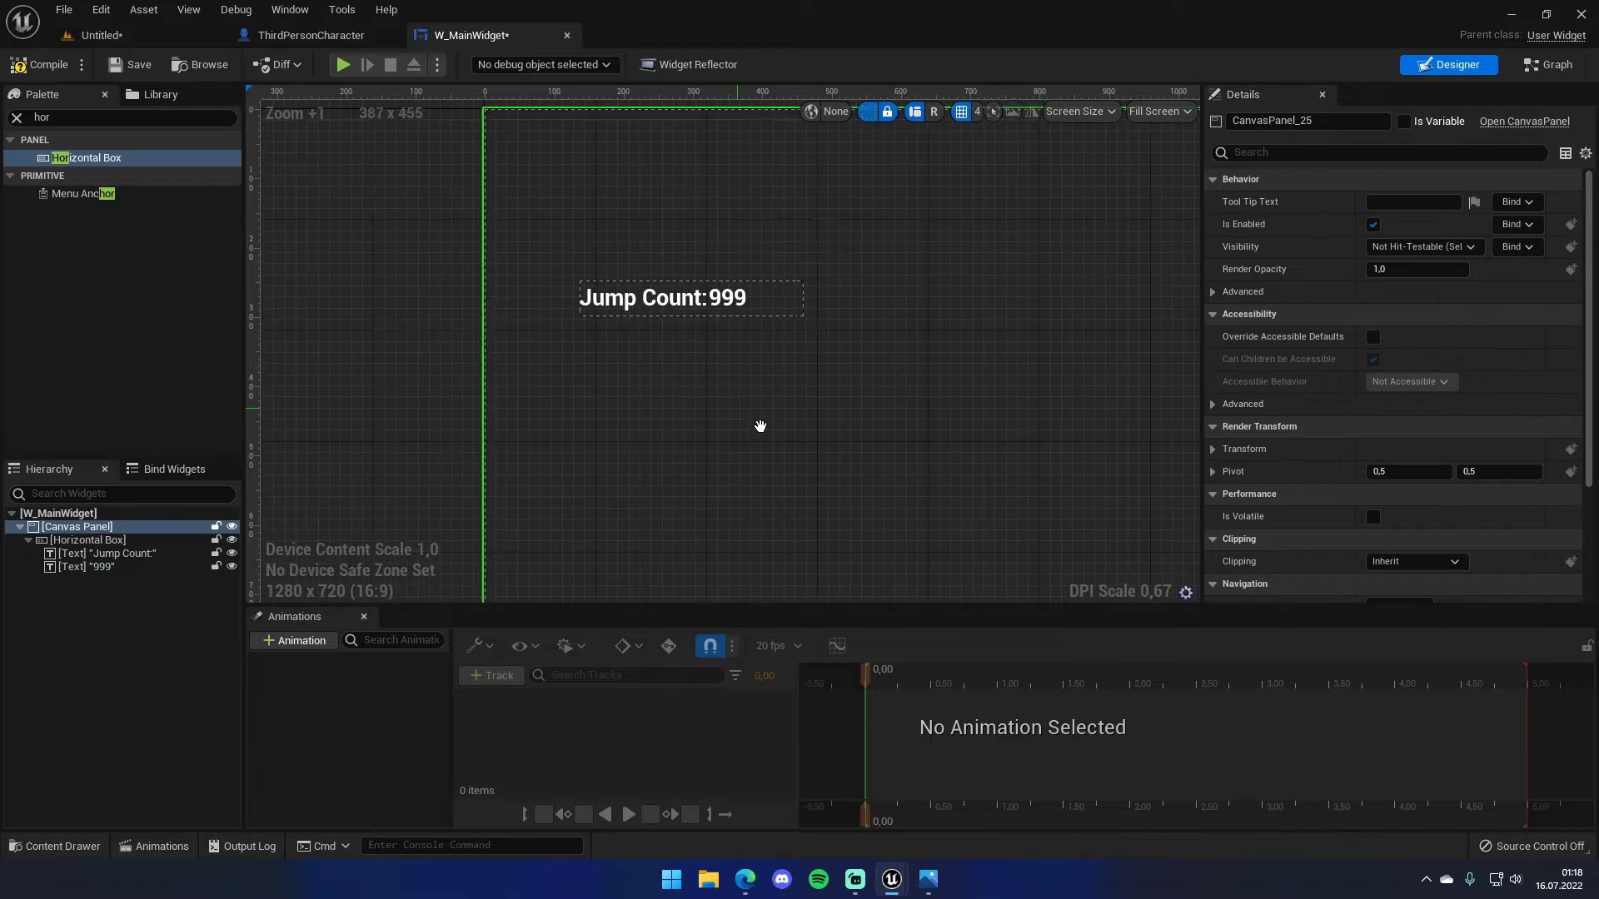
- Add spacing after 'Jump Count:', move the Horizontal Box to the canvas top-left, and compile
left_click(683, 324)
left_click(1428, 314)
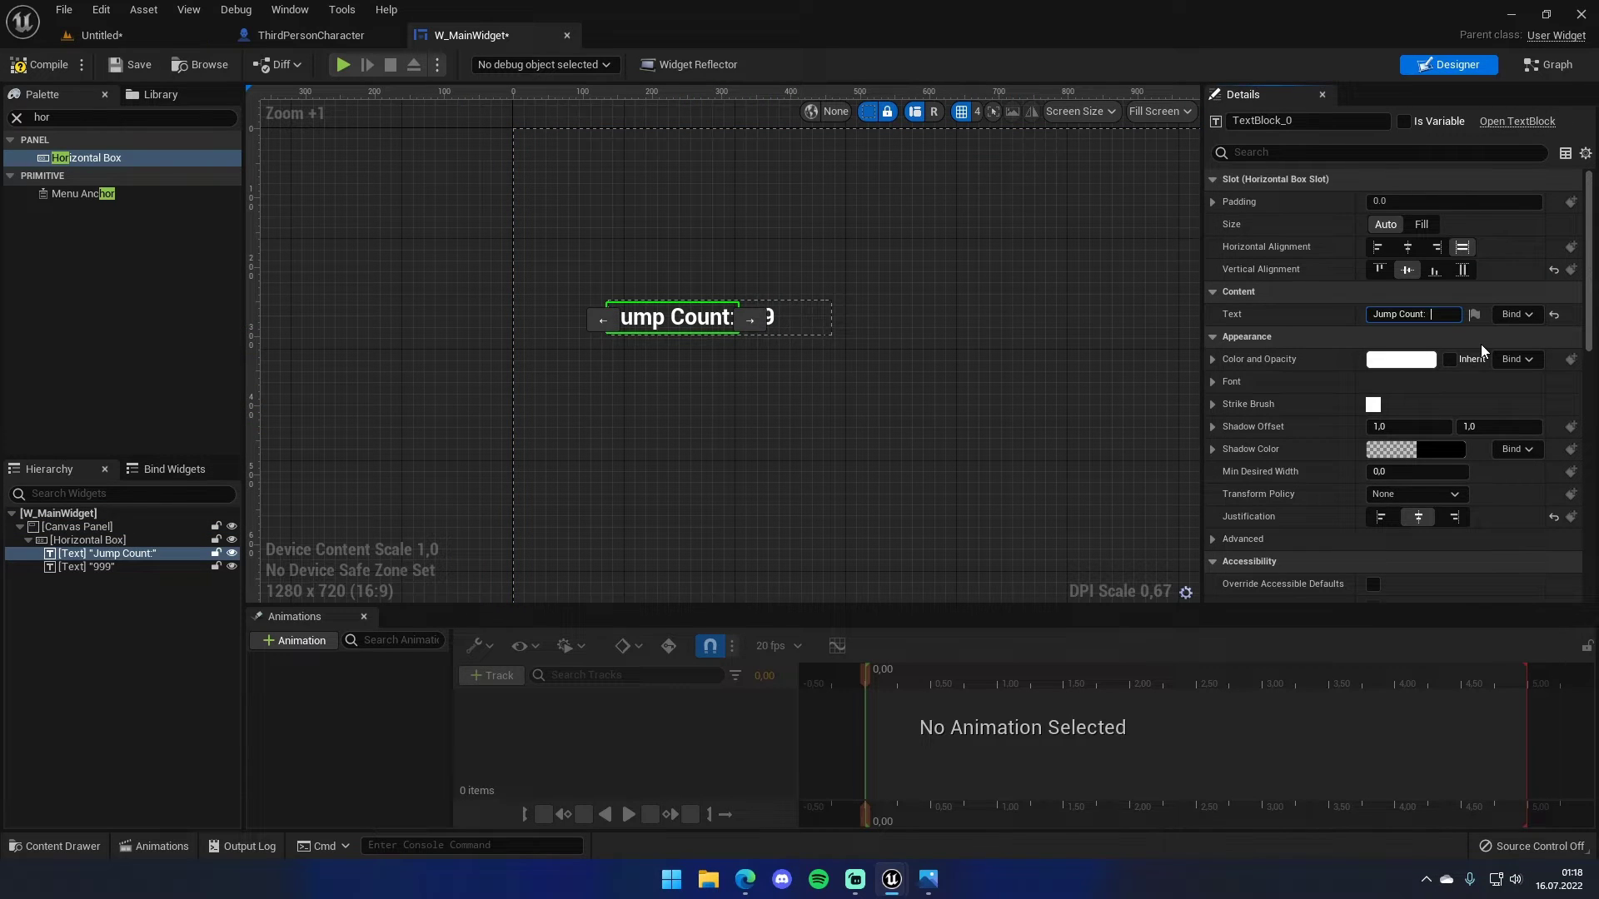
left_click(698, 344)
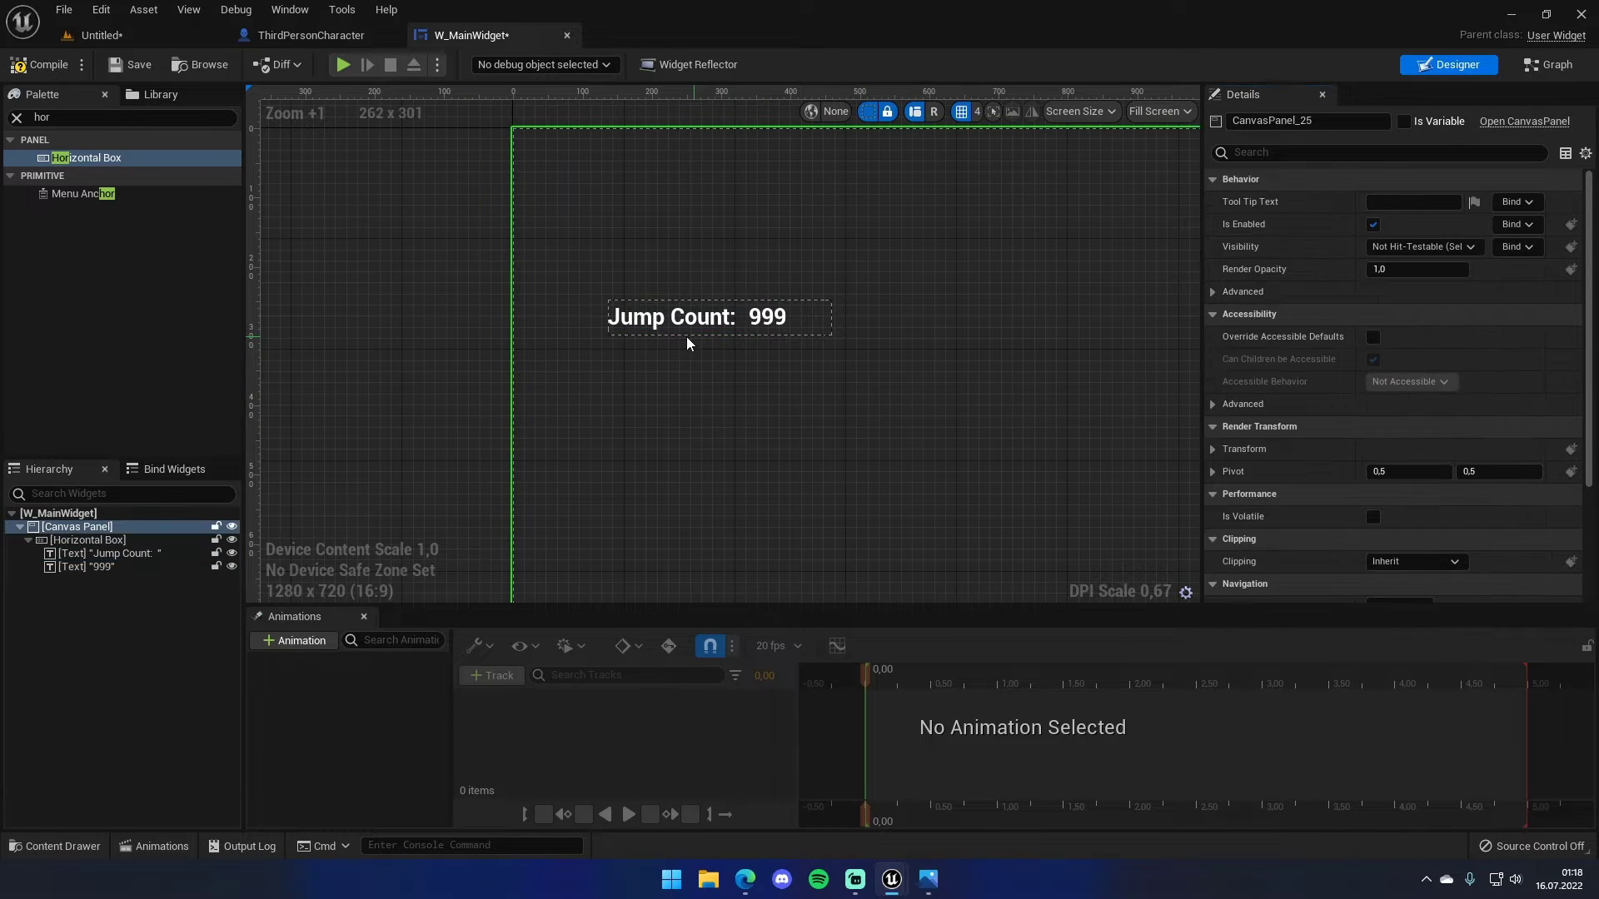
left_click(88, 540)
left_click_drag(782, 303, 731, 175)
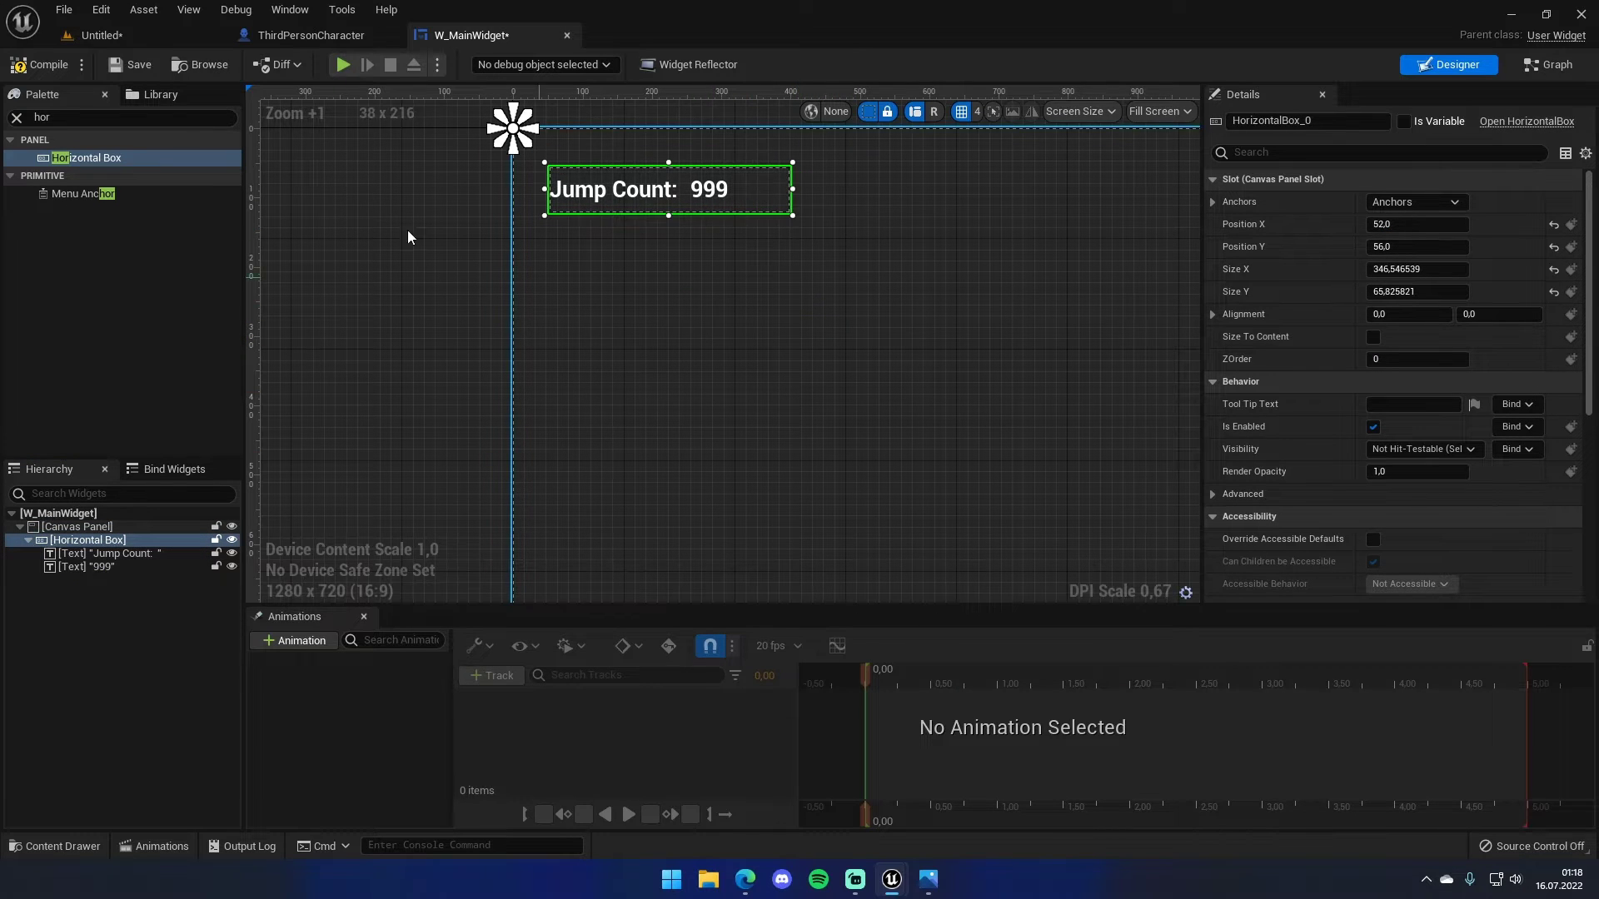
left_click(21, 74)
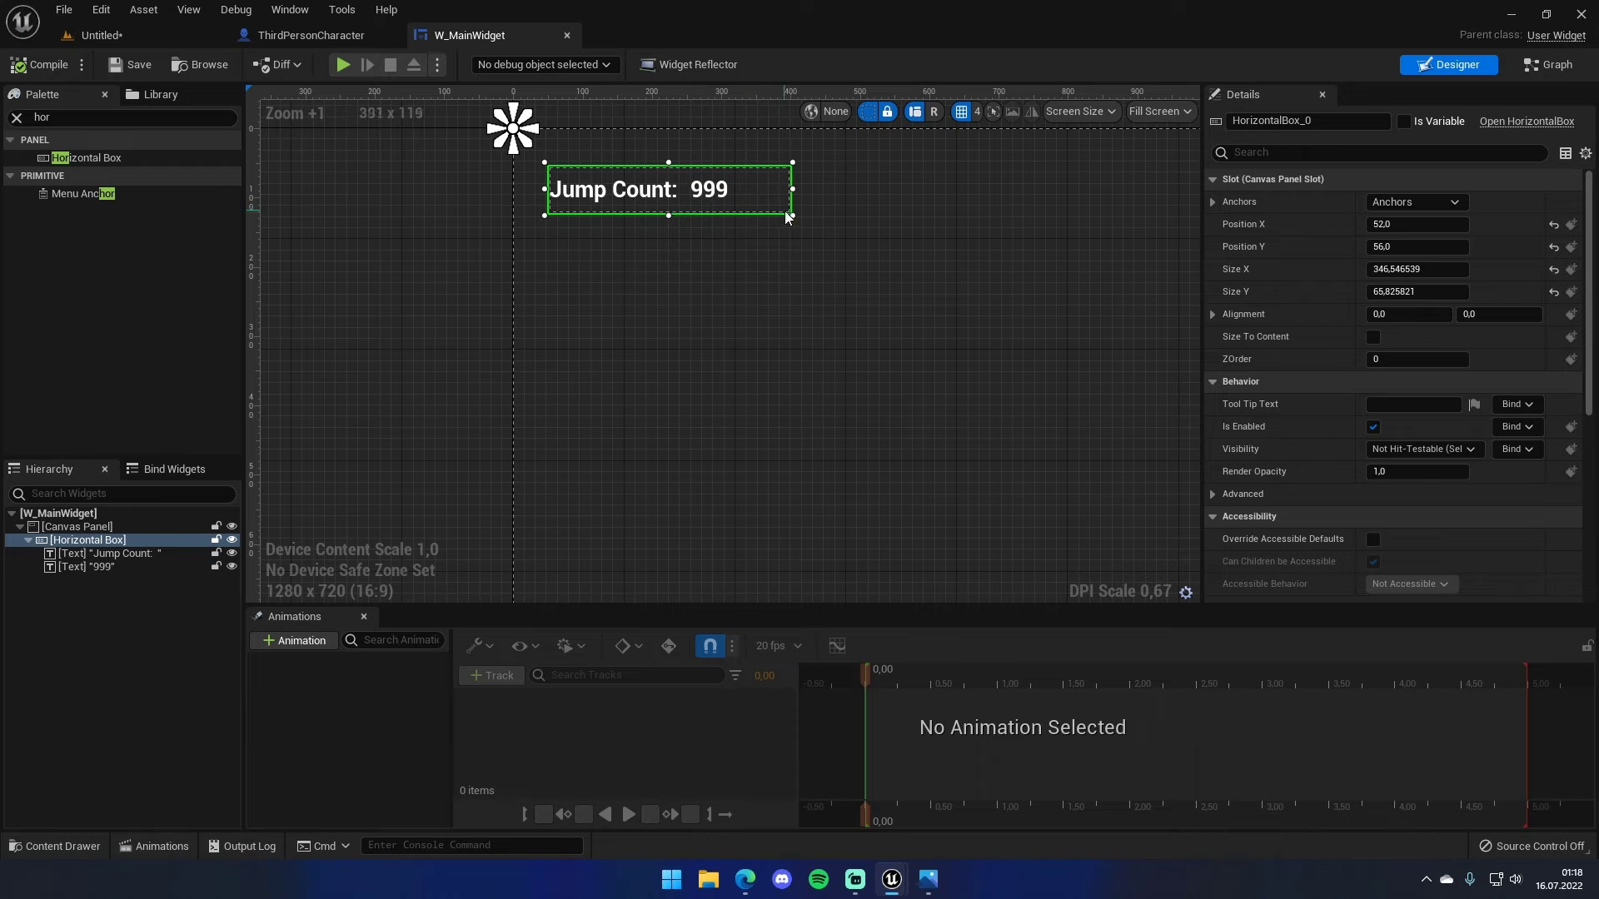
- Make the box slightly taller, keep 'Jump Count:' before '999', then compile and save W_MainWidget
left_click_drag(793, 217, 780, 229)
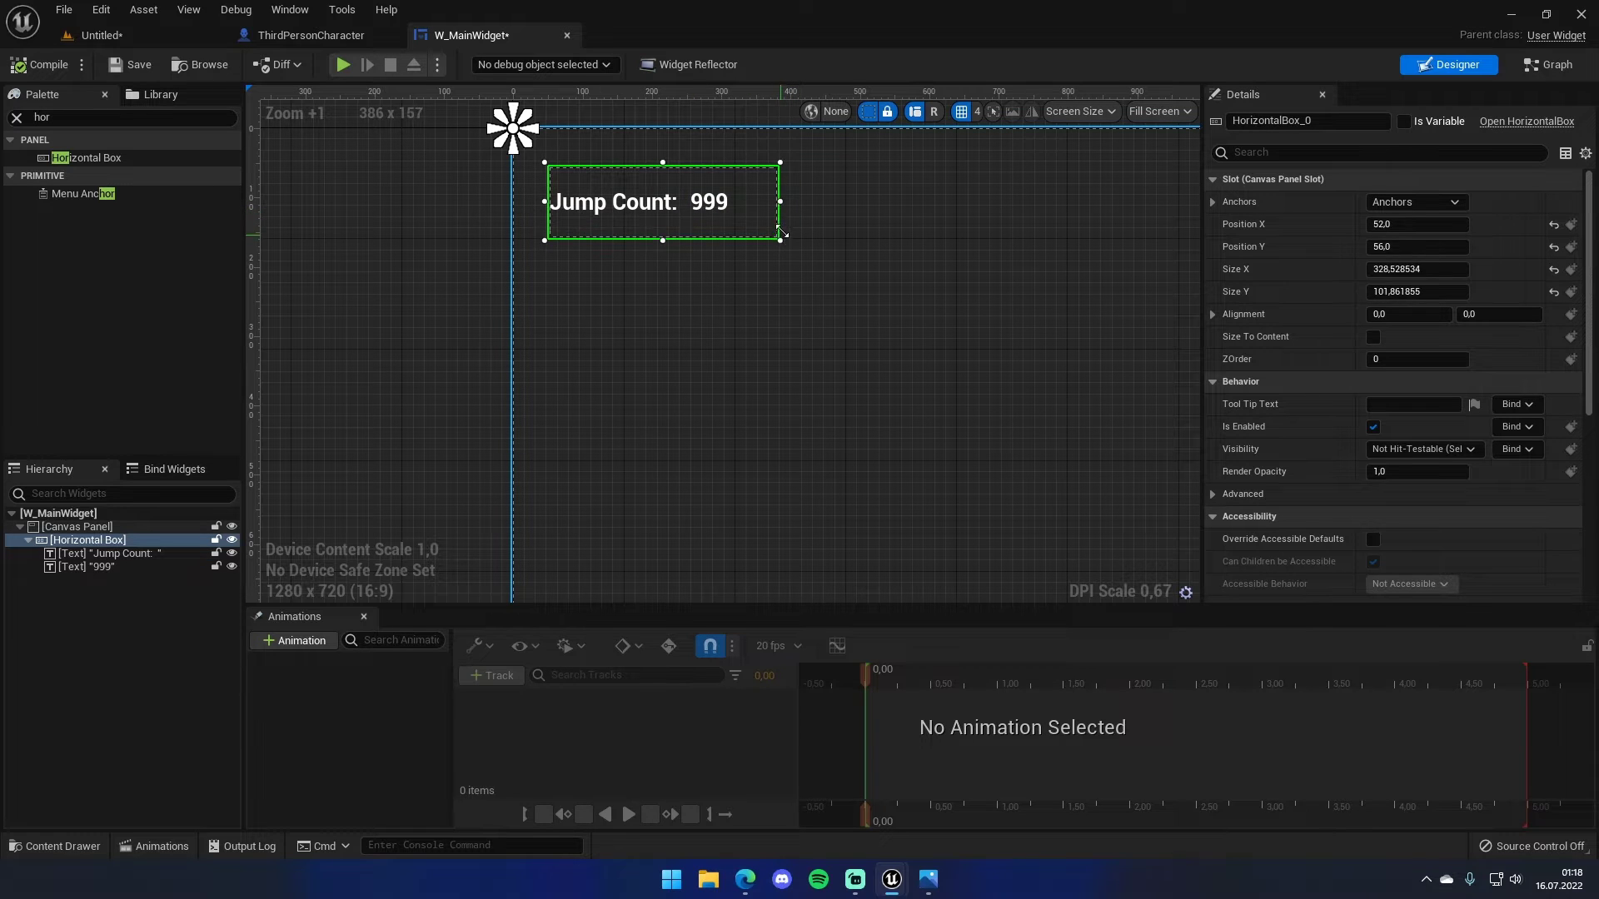
left_click_drag(662, 200, 711, 198)
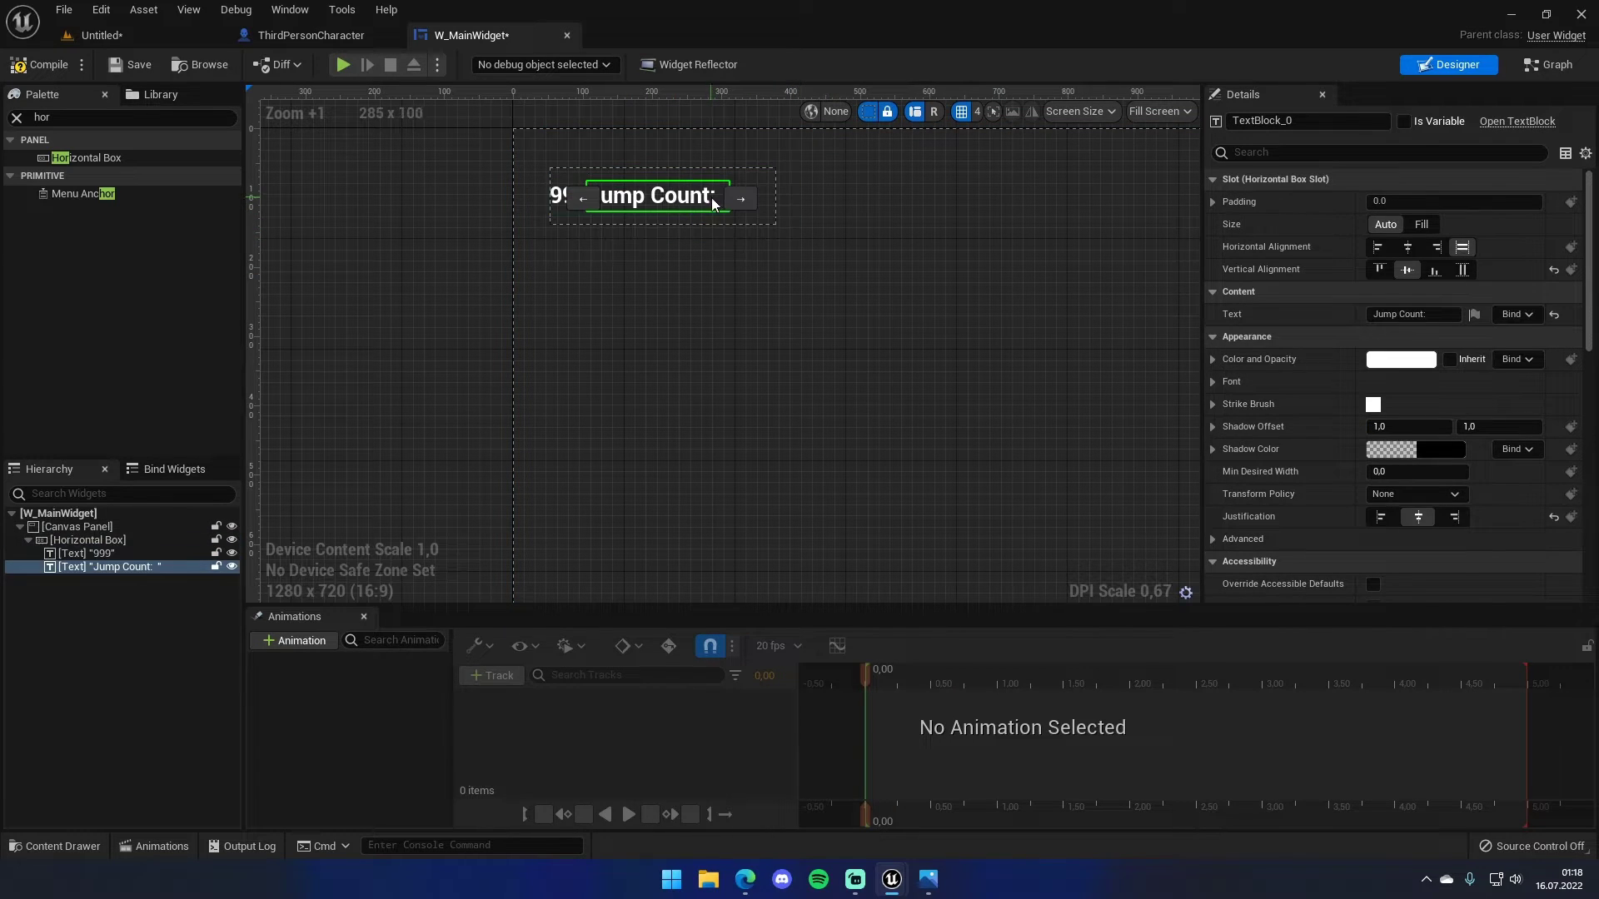
left_click(722, 287)
left_click(620, 197)
left_click(583, 199)
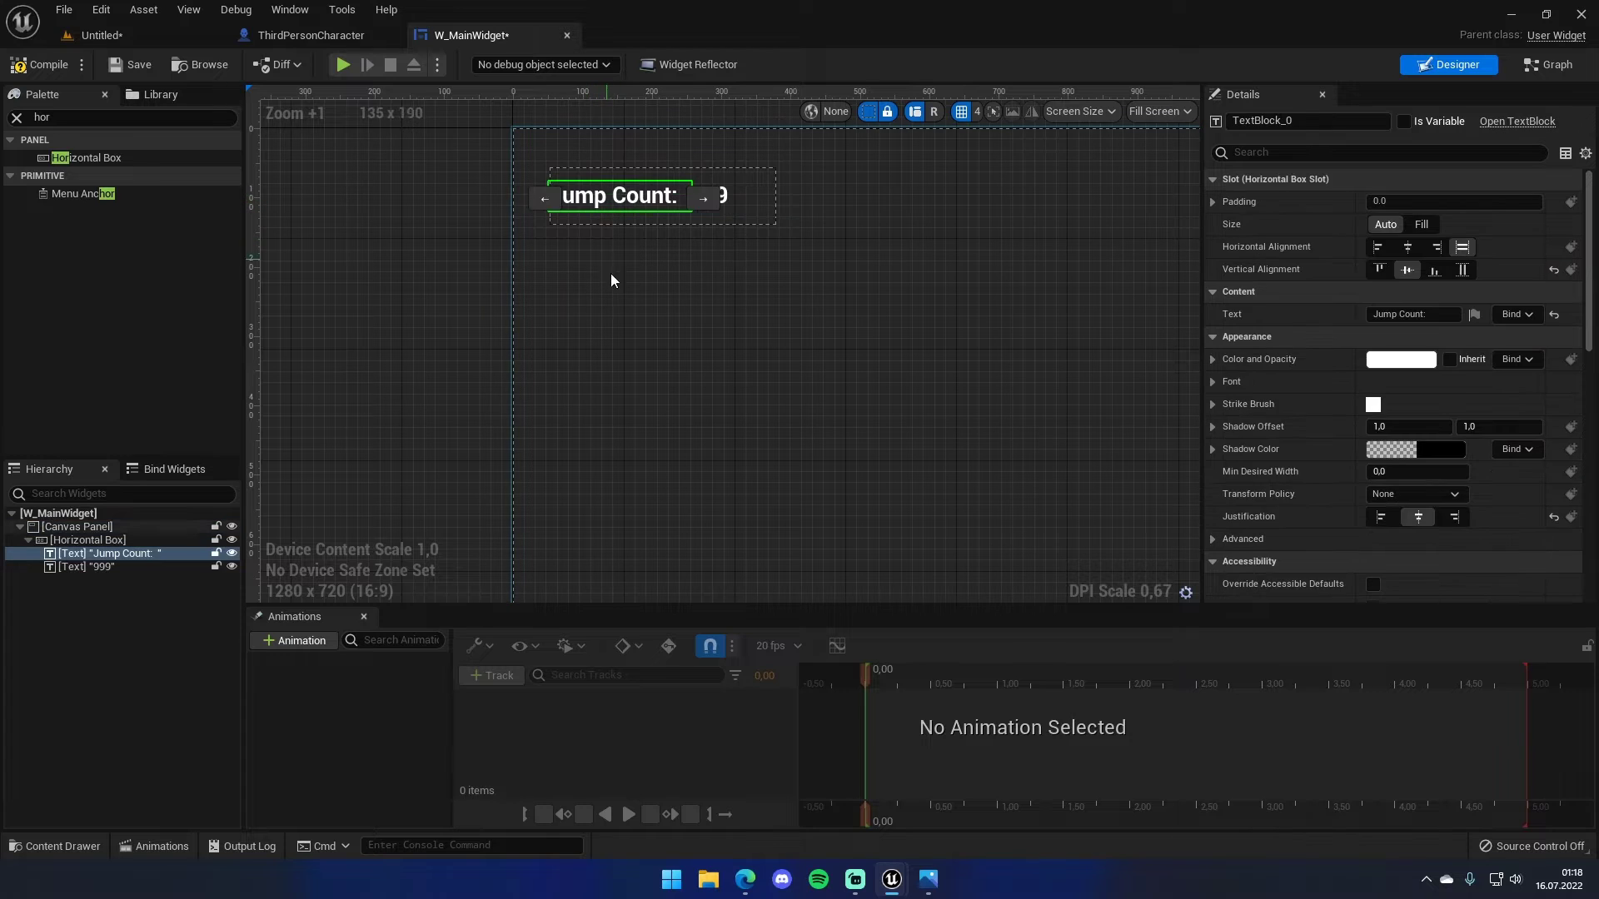
left_click(714, 315)
left_click(38, 64)
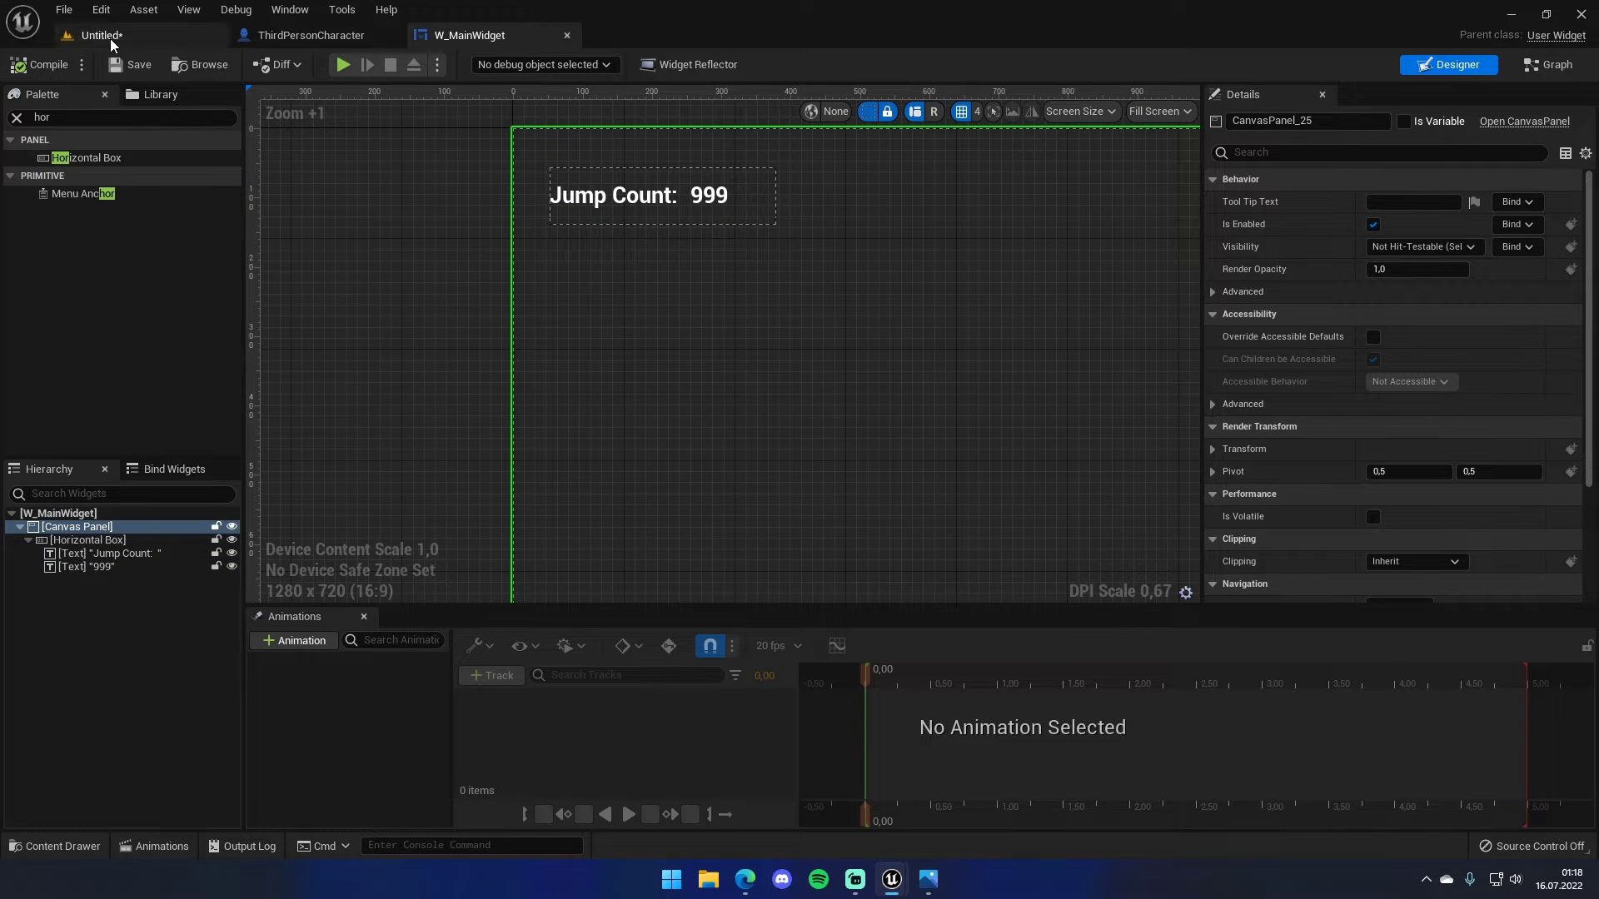
left_click(131, 65)
left_click(288, 33)
- Add an Event BeginPlay node and connect a Create Widget node to it
scroll(772, 397, "down", 3)
scroll(641, 342, "up", 3)
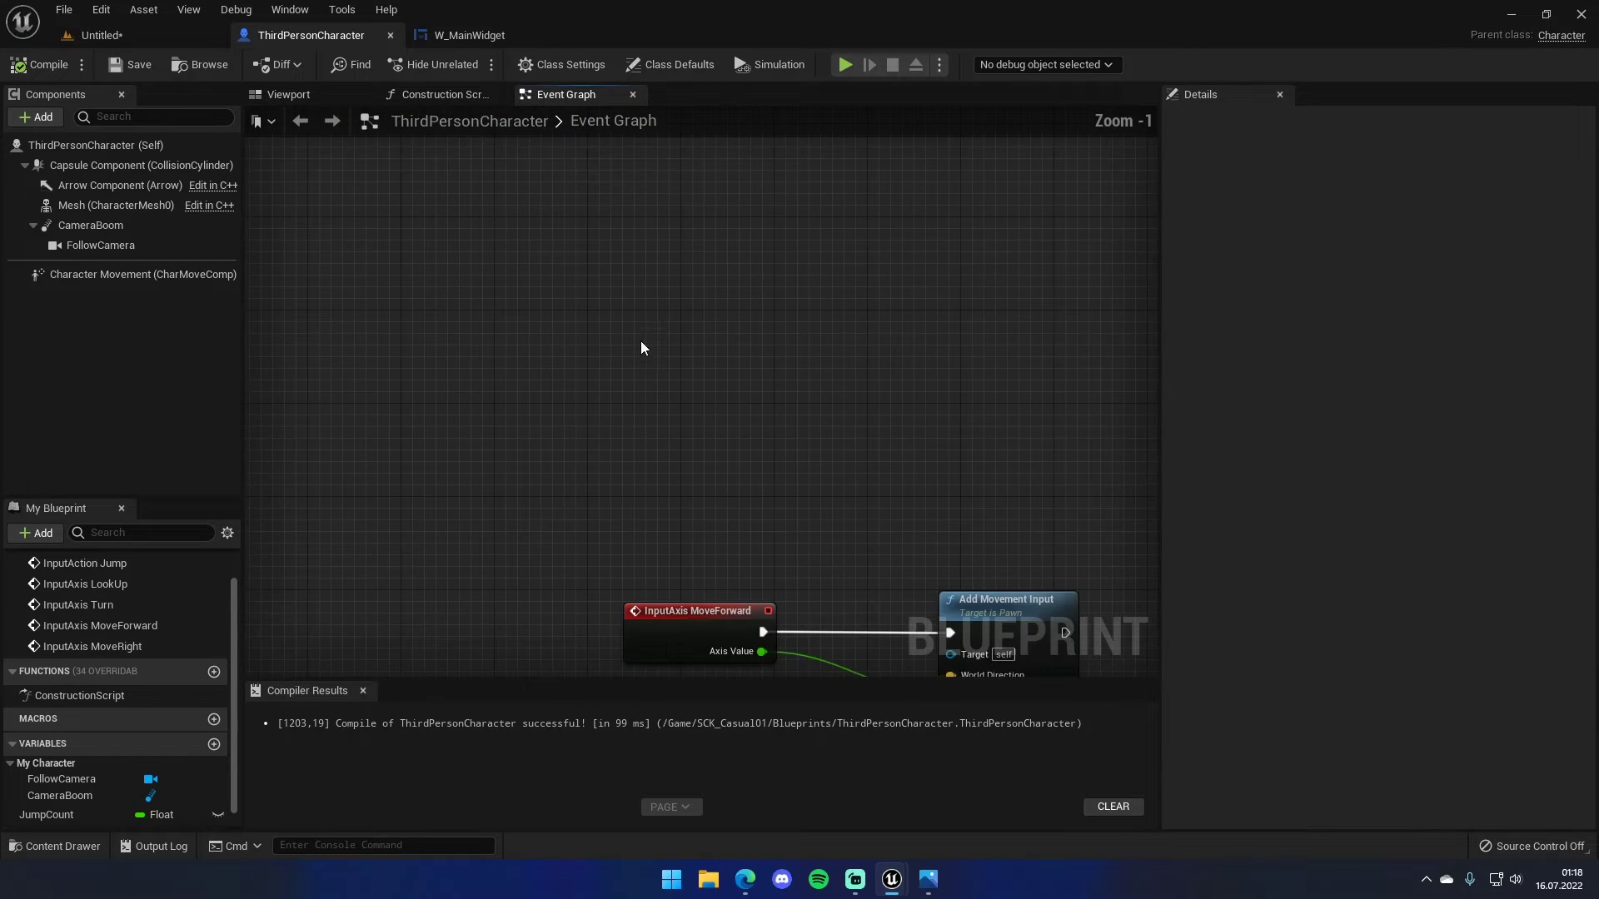
right_click(667, 367)
type("event be")
key("Return")
scroll(708, 374, "up", 1)
mouse_move(733, 359)
left_mouse_down()
mouse_move(698, 360)
mouse_move(832, 386)
left_mouse_up()
type("create w")
key("Return")
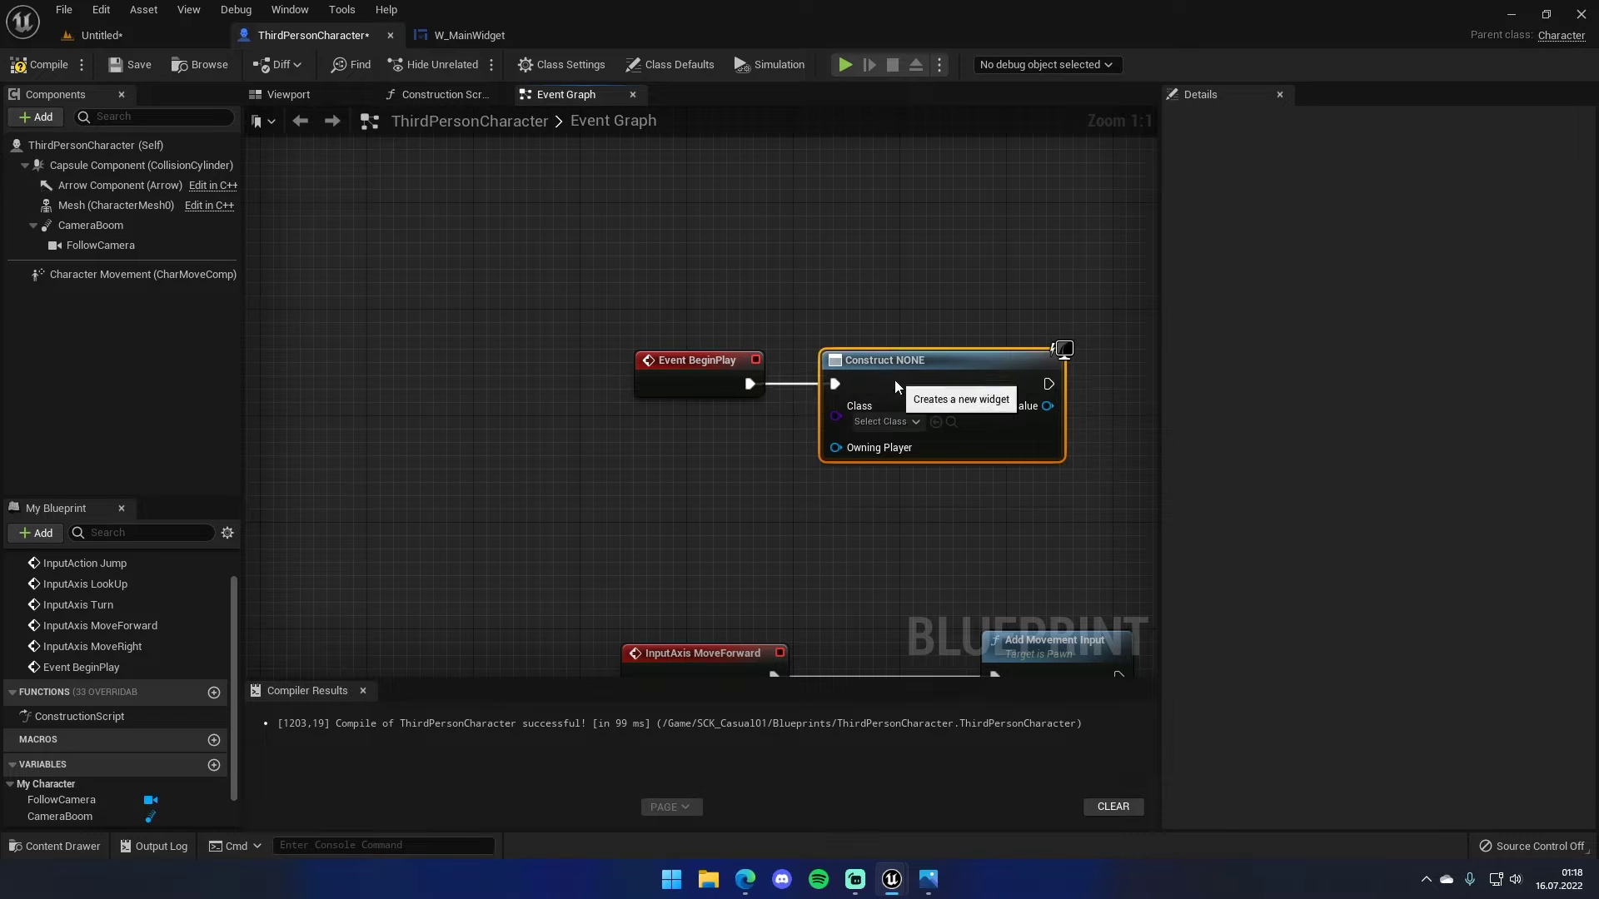
- Set Create Widget's class to W_MainWidget, follow it with Add to Viewport, compile, then play the level
left_click(885, 421)
left_click(924, 502)
right_click_drag(925, 502, 623, 470)
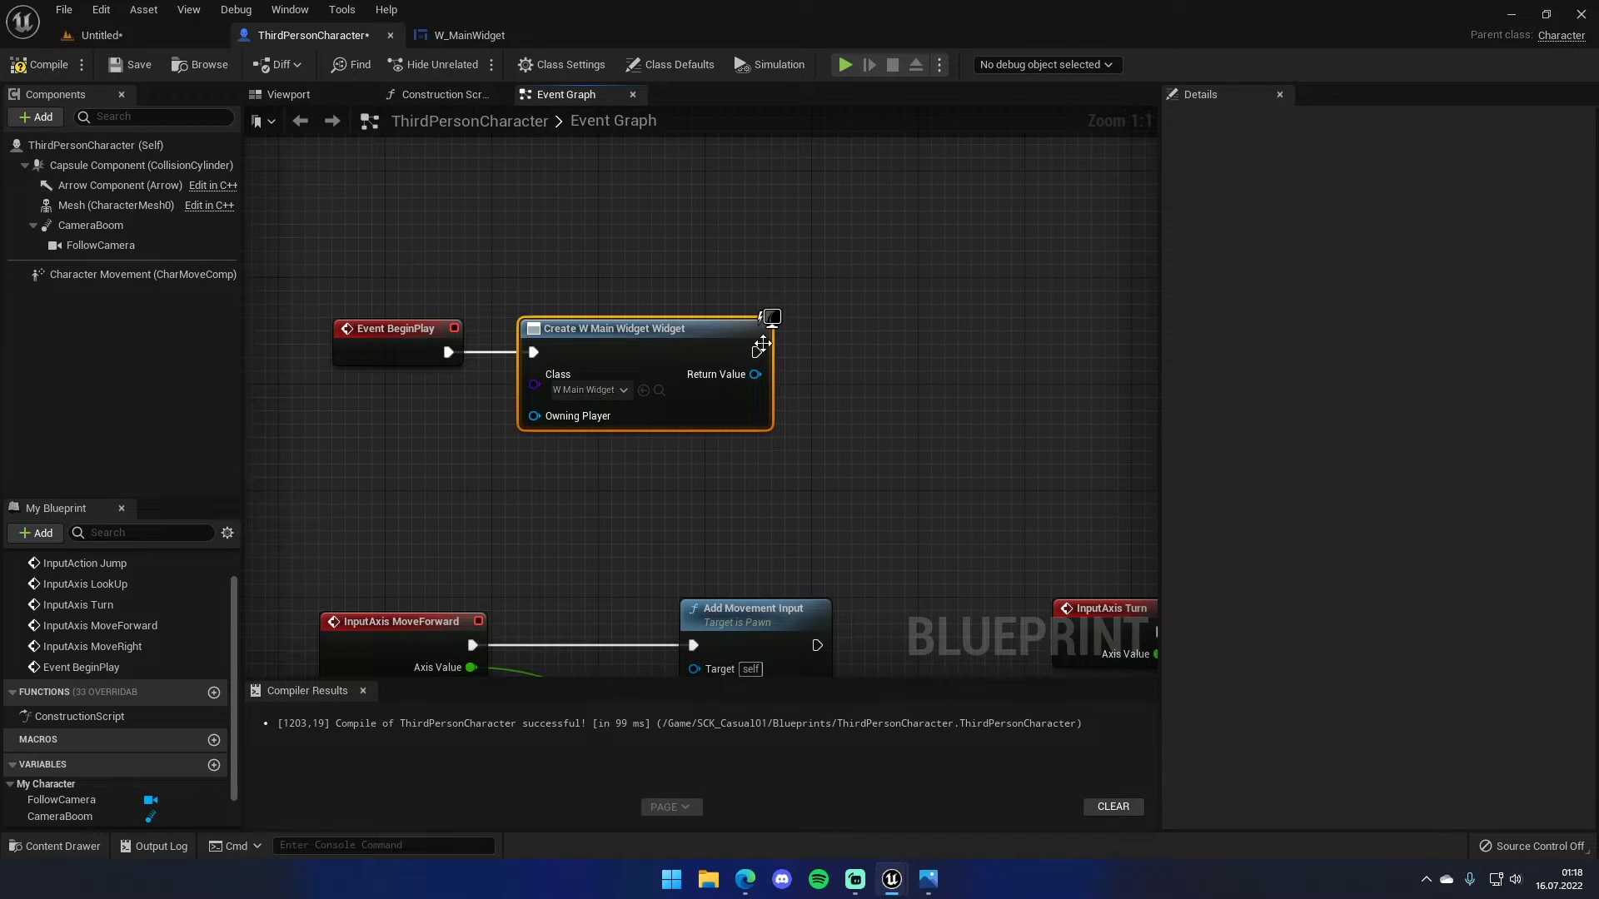
left_click_drag(757, 352, 816, 353)
type("add to v")
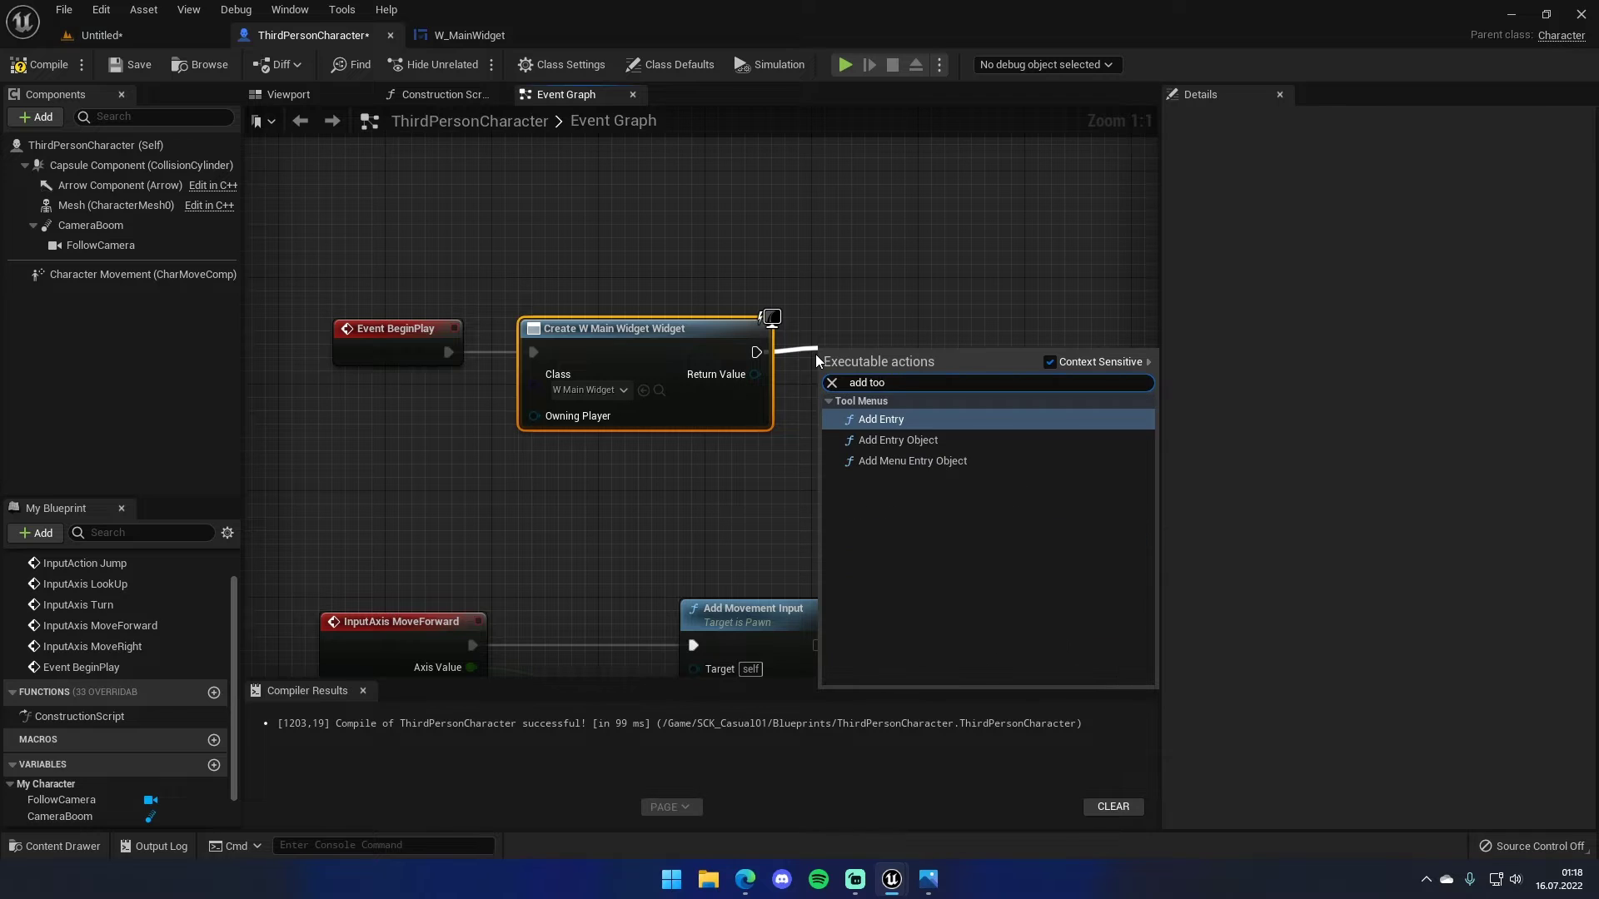
type("iew")
key("Return")
mouse_move(831, 412)
left_mouse_down()
mouse_move(754, 374)
mouse_move(871, 344)
left_mouse_up()
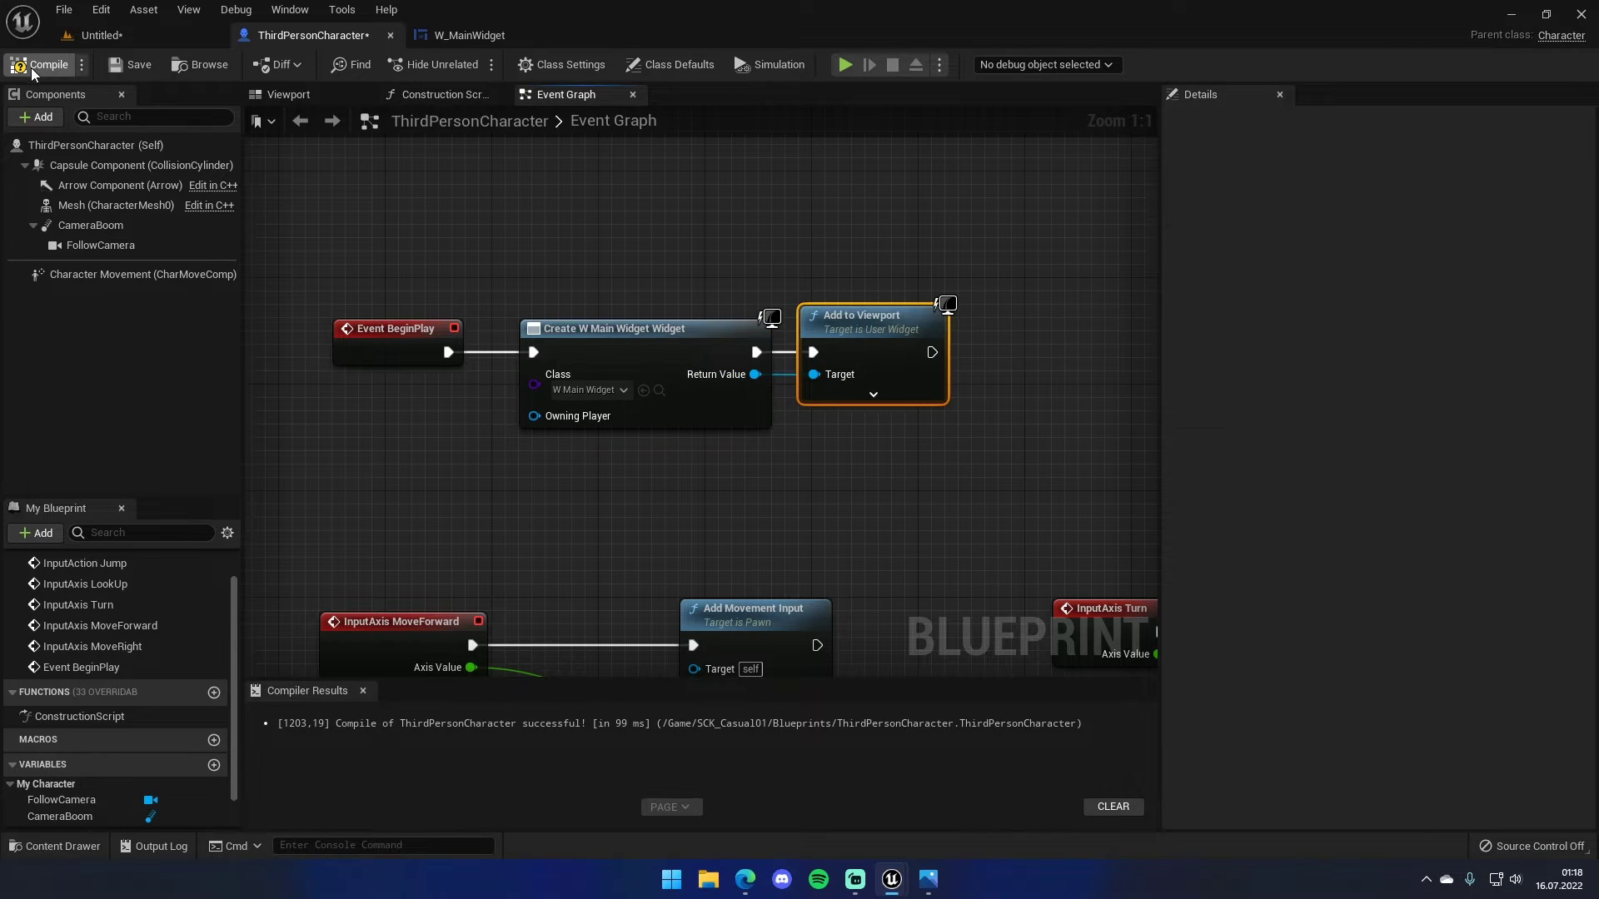
left_click(131, 65)
left_click(104, 38)
left_click(356, 66)
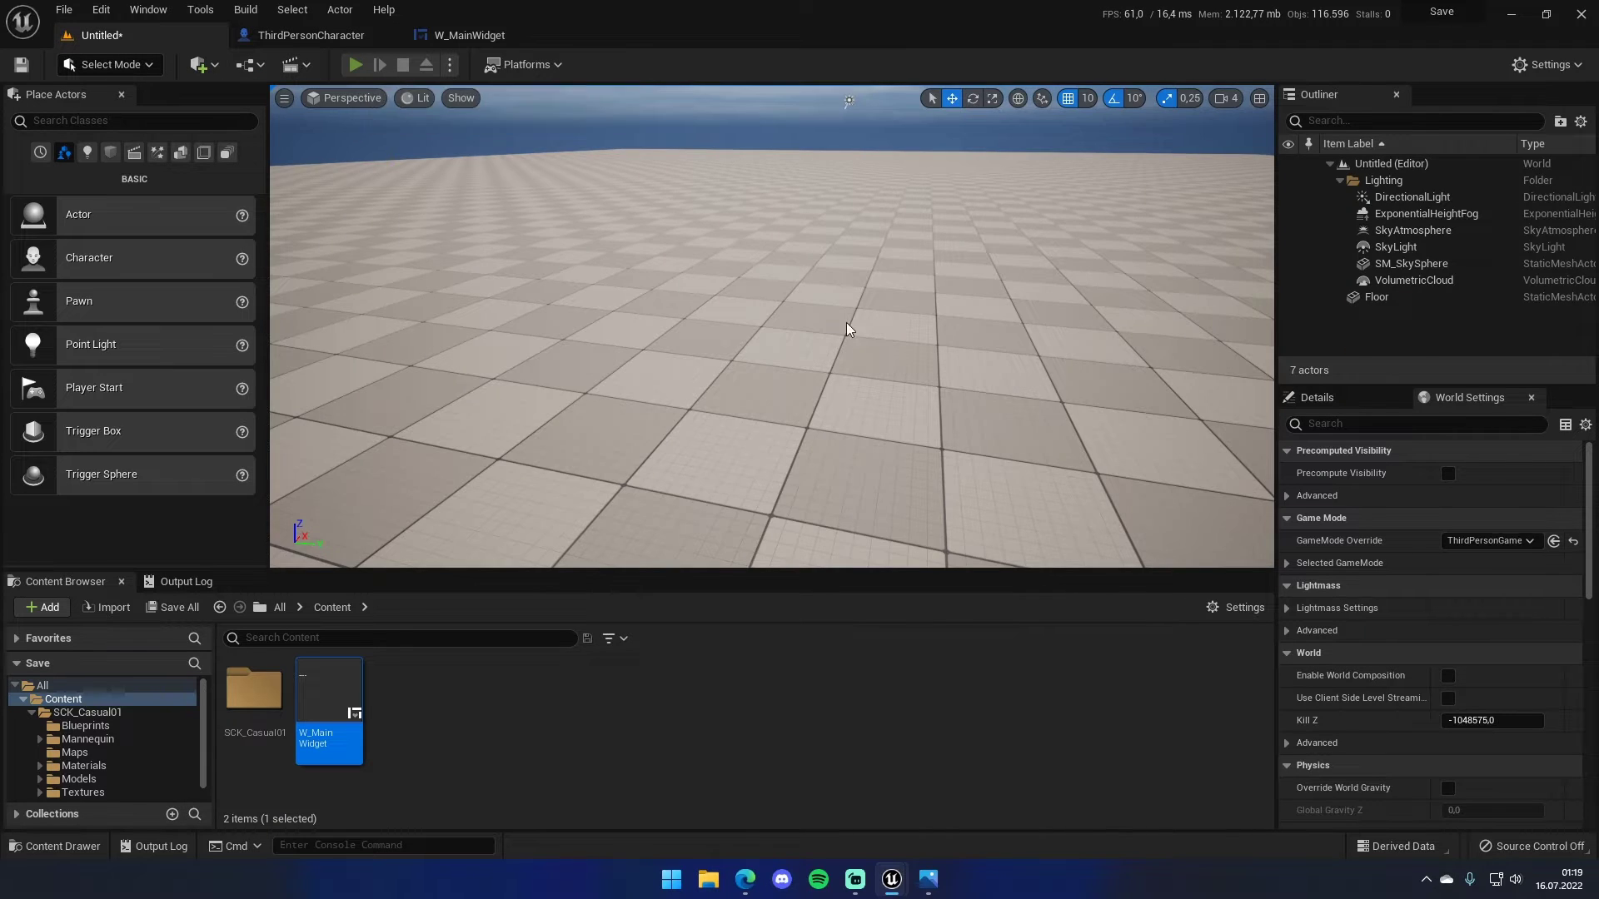
- Stop the play session and set both Jump Count text blocks to font size 40
key("w")
key("shift+F1")
left_click(470, 35)
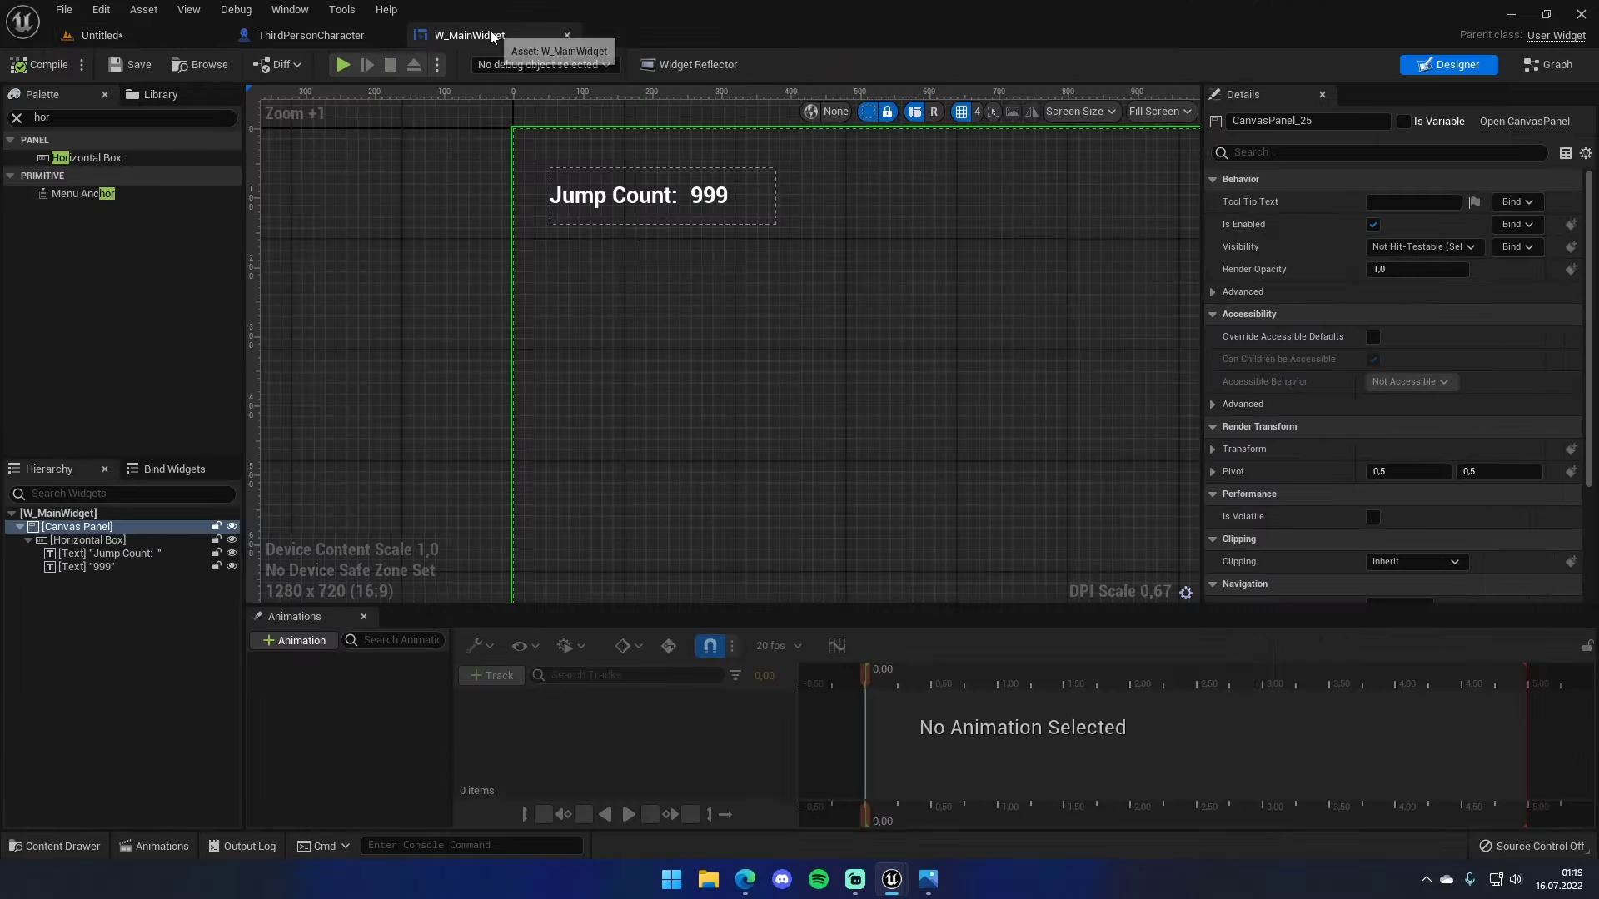
left_click(633, 204)
left_click(724, 196, "ctrl")
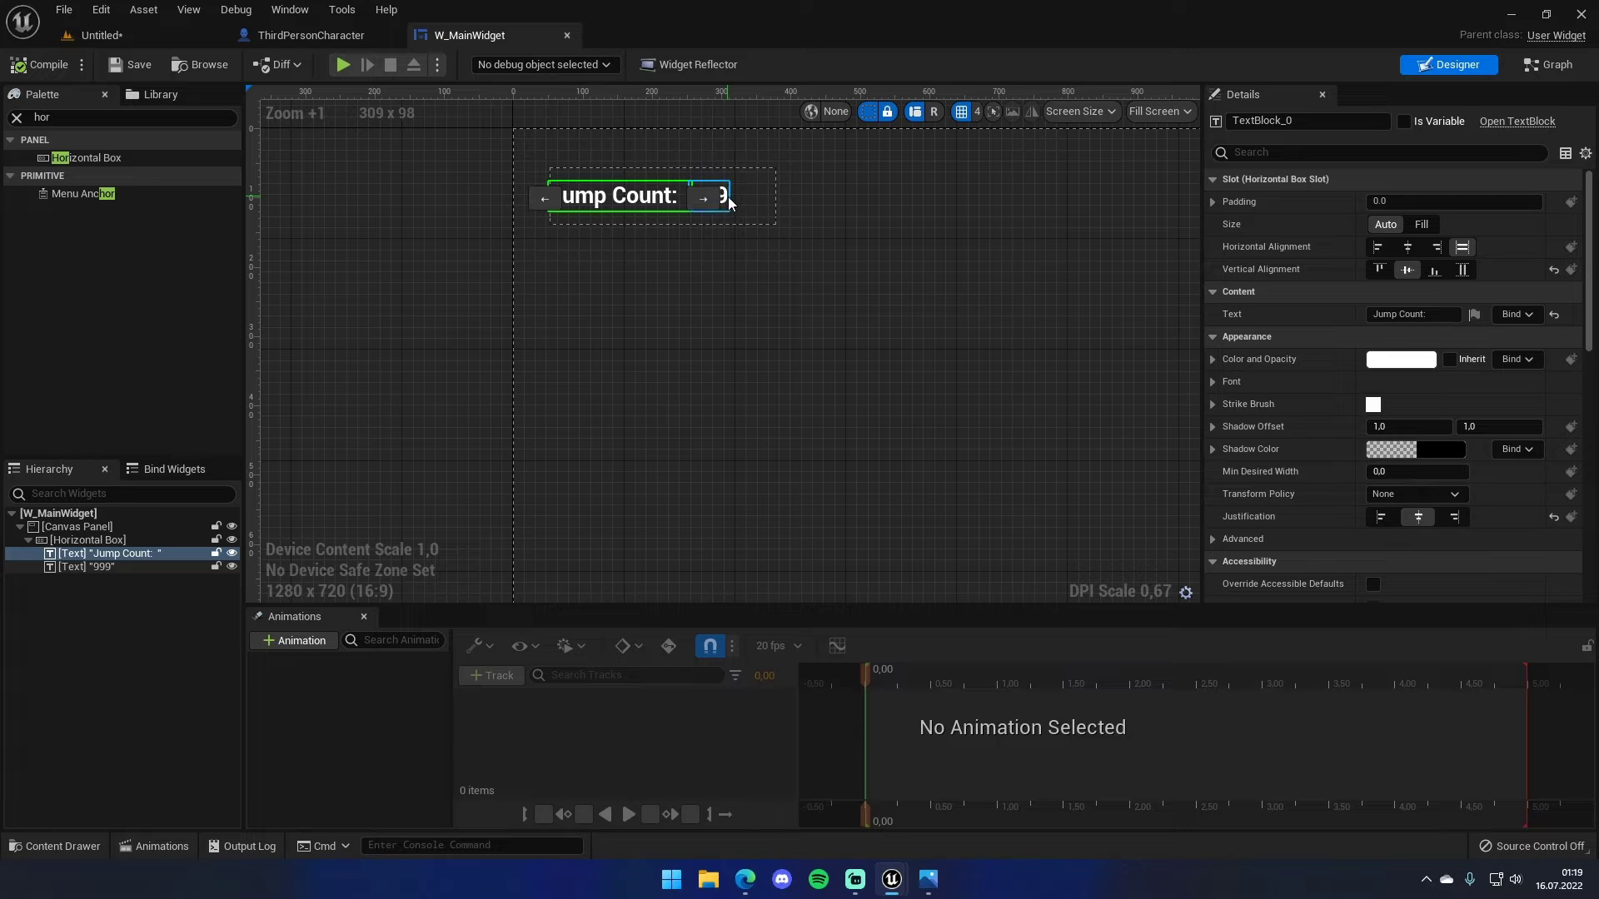
scroll(1270, 391, "down", 1)
left_click(1214, 356)
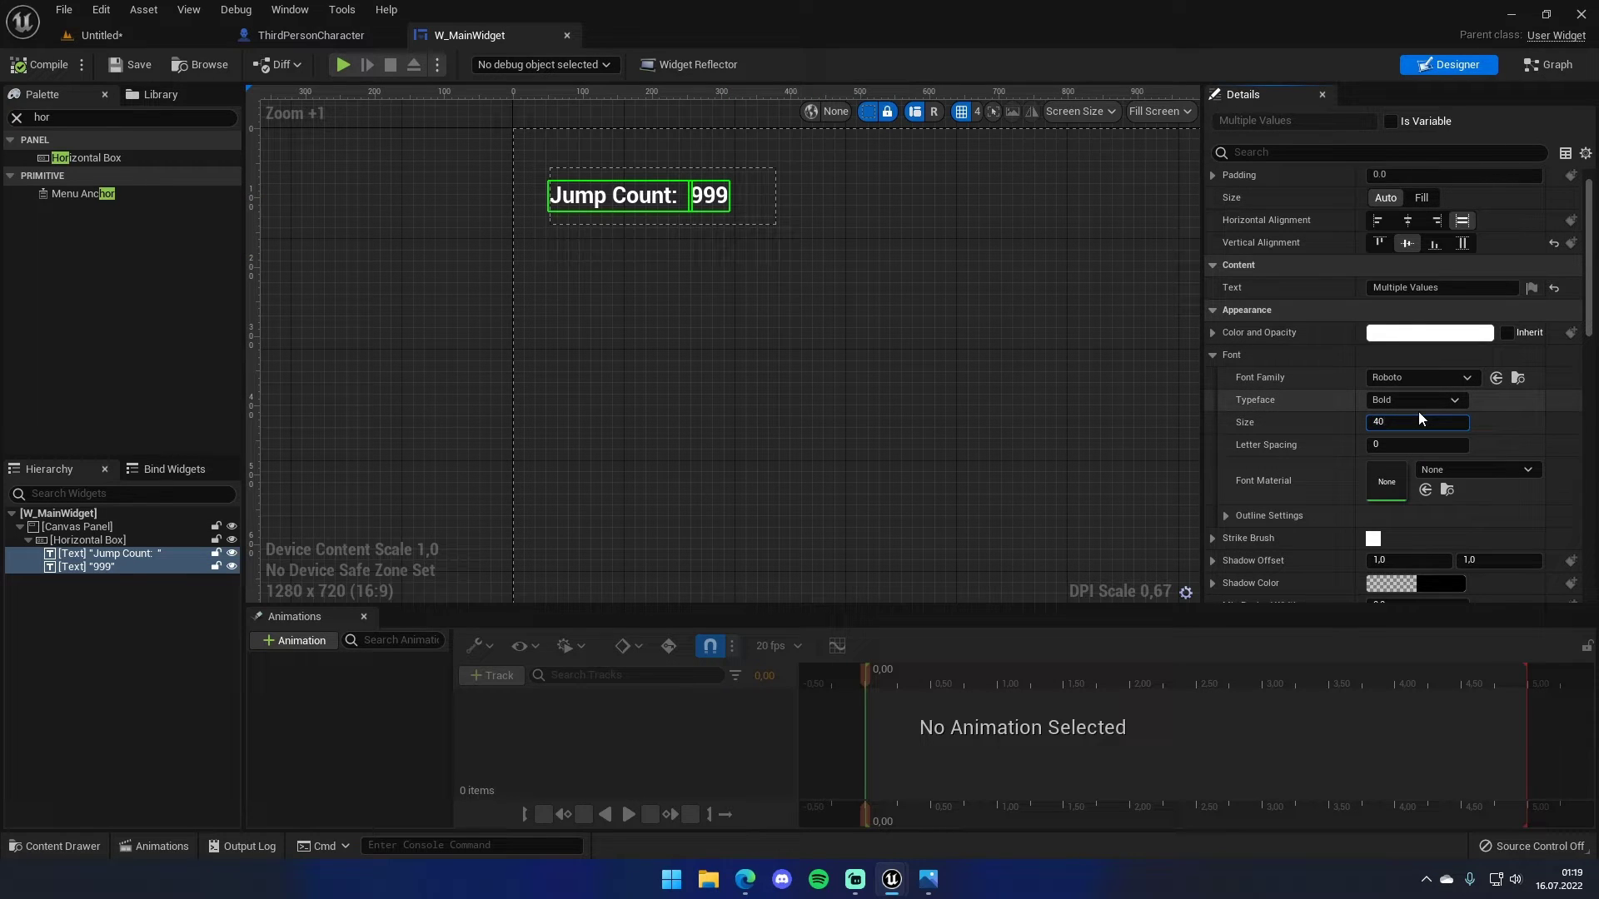
key("Return")
- Widen the Horizontal Box around the labels and create a text binding for the 999 number
left_click(758, 379)
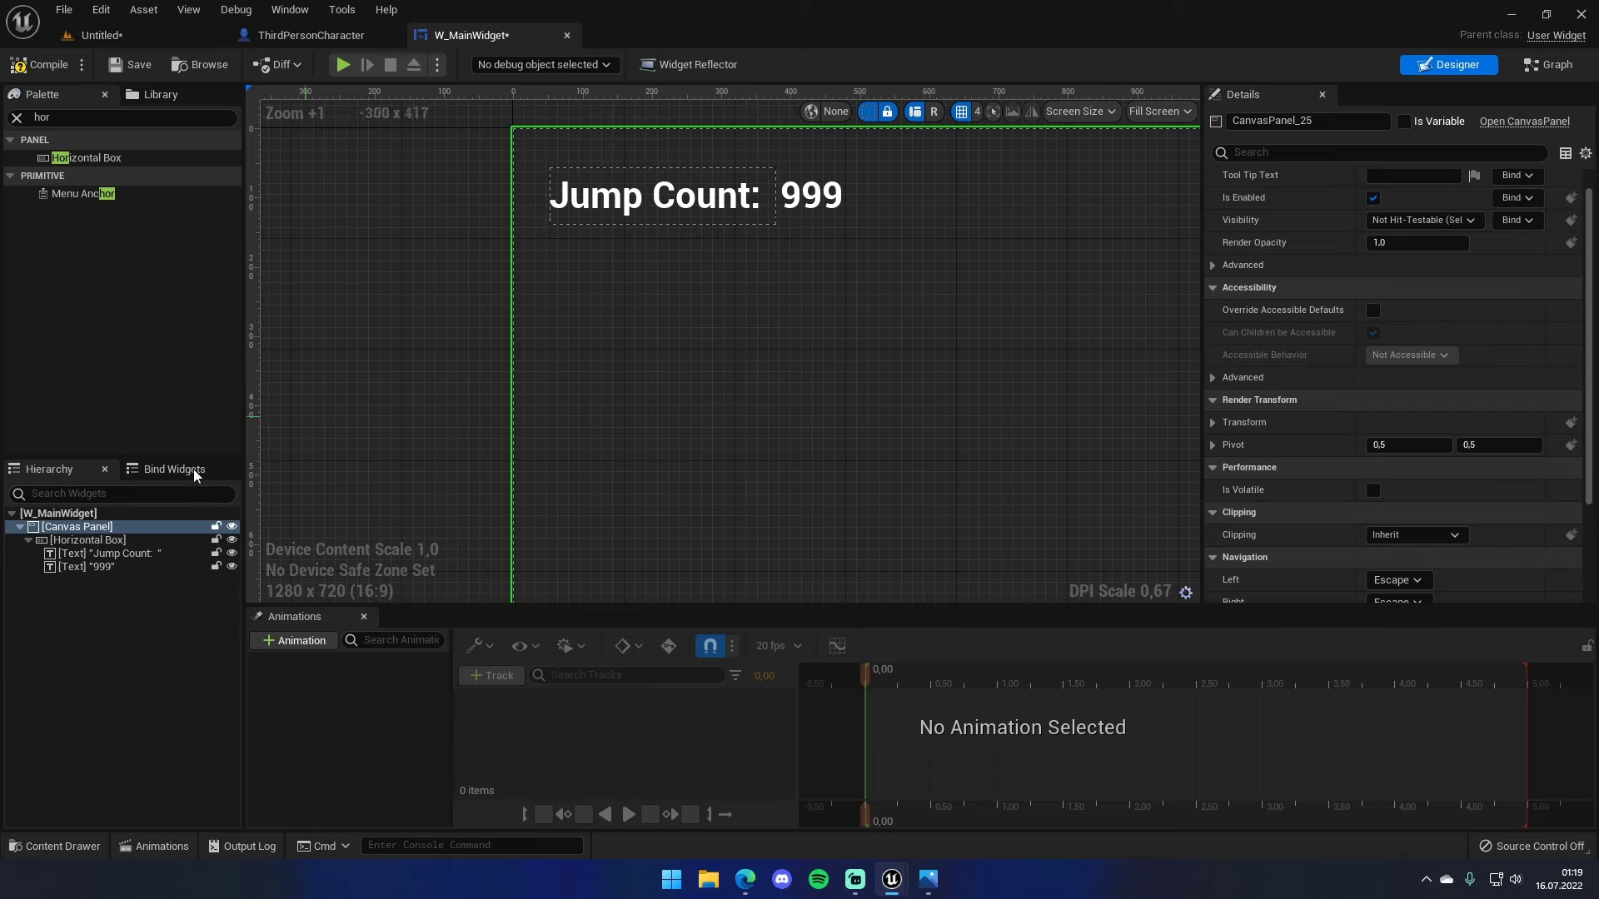
left_click(113, 539)
mouse_move(780, 225)
left_mouse_down()
mouse_move(881, 242)
mouse_move(866, 228)
left_mouse_up()
right_click_drag(881, 483, 703, 430)
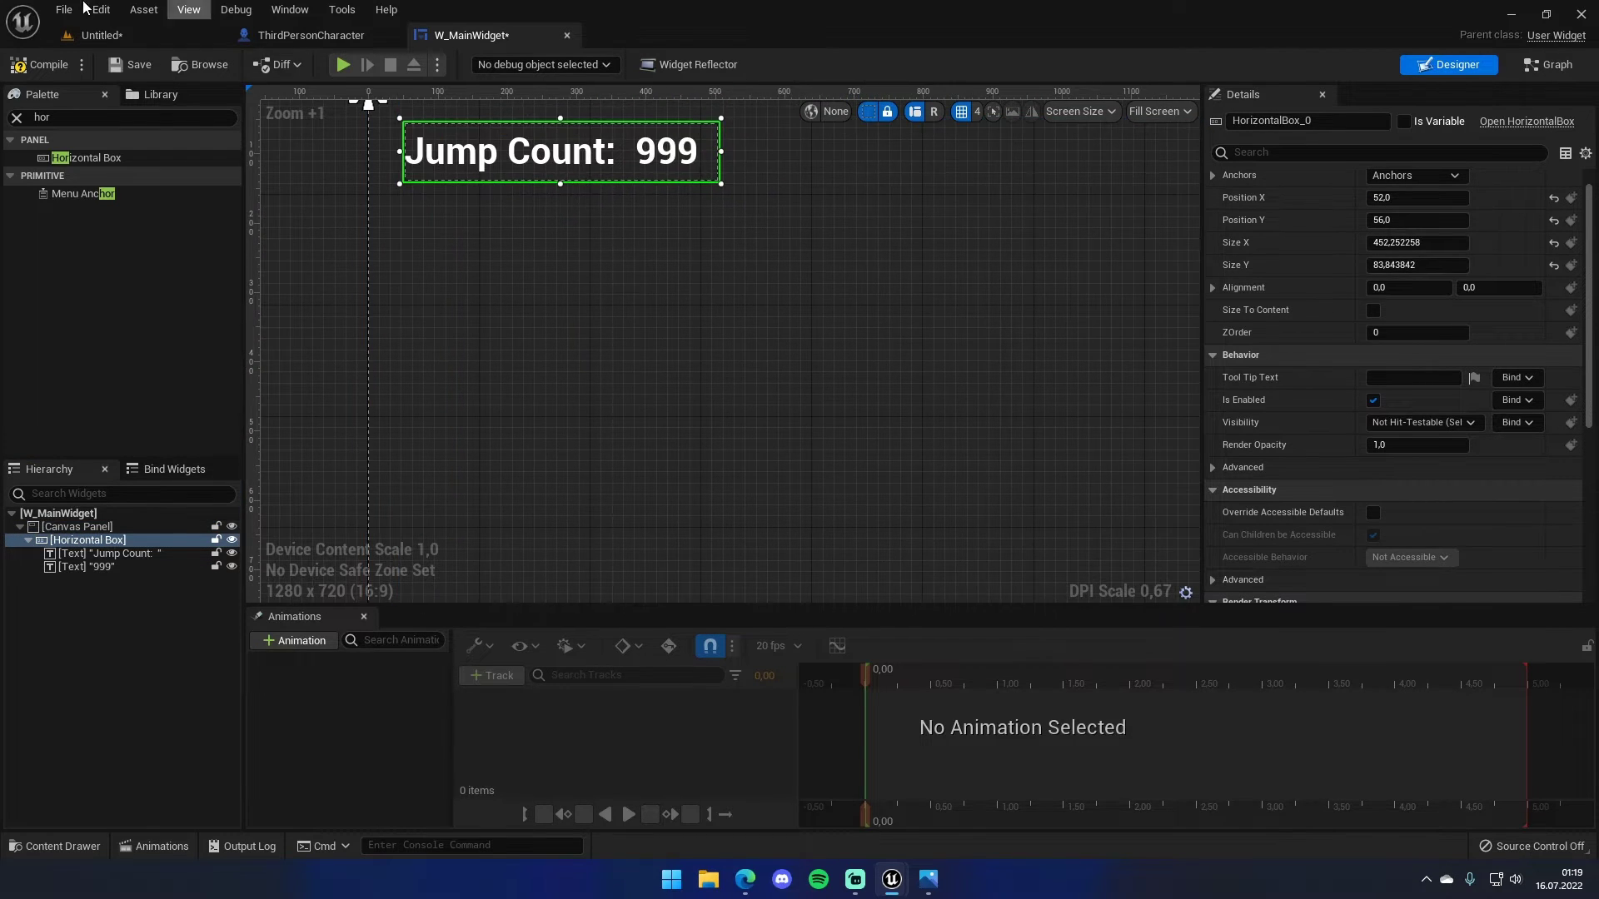
mouse_move(747, 296)
right_mouse_down()
mouse_move(720, 272)
mouse_move(962, 402)
right_mouse_up()
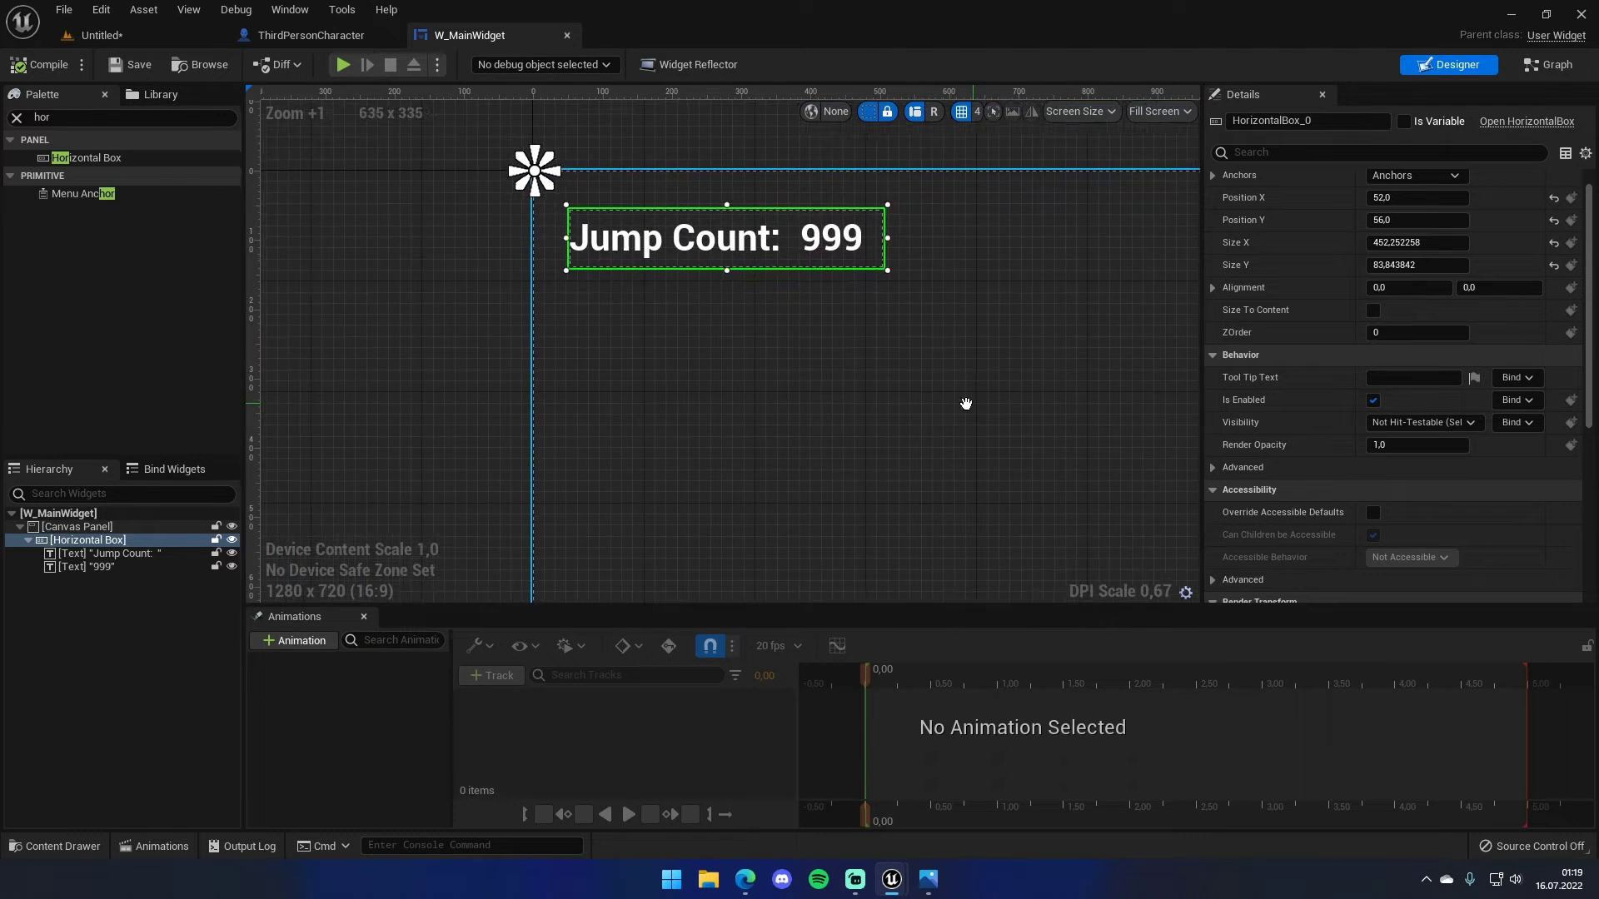
left_click(819, 266)
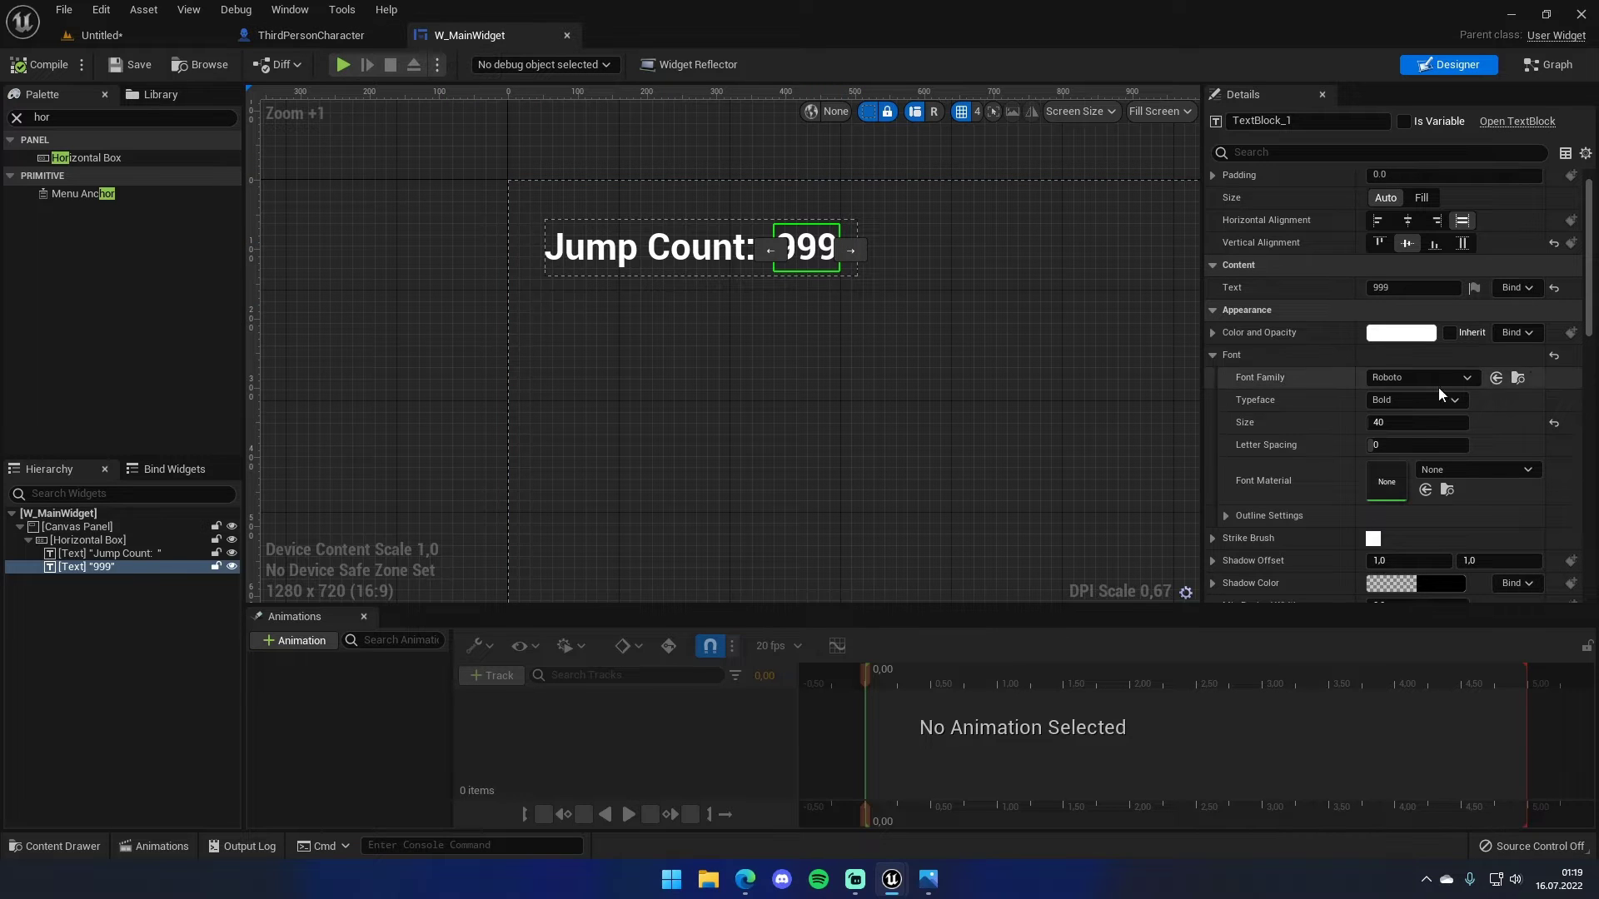
left_click(1518, 287)
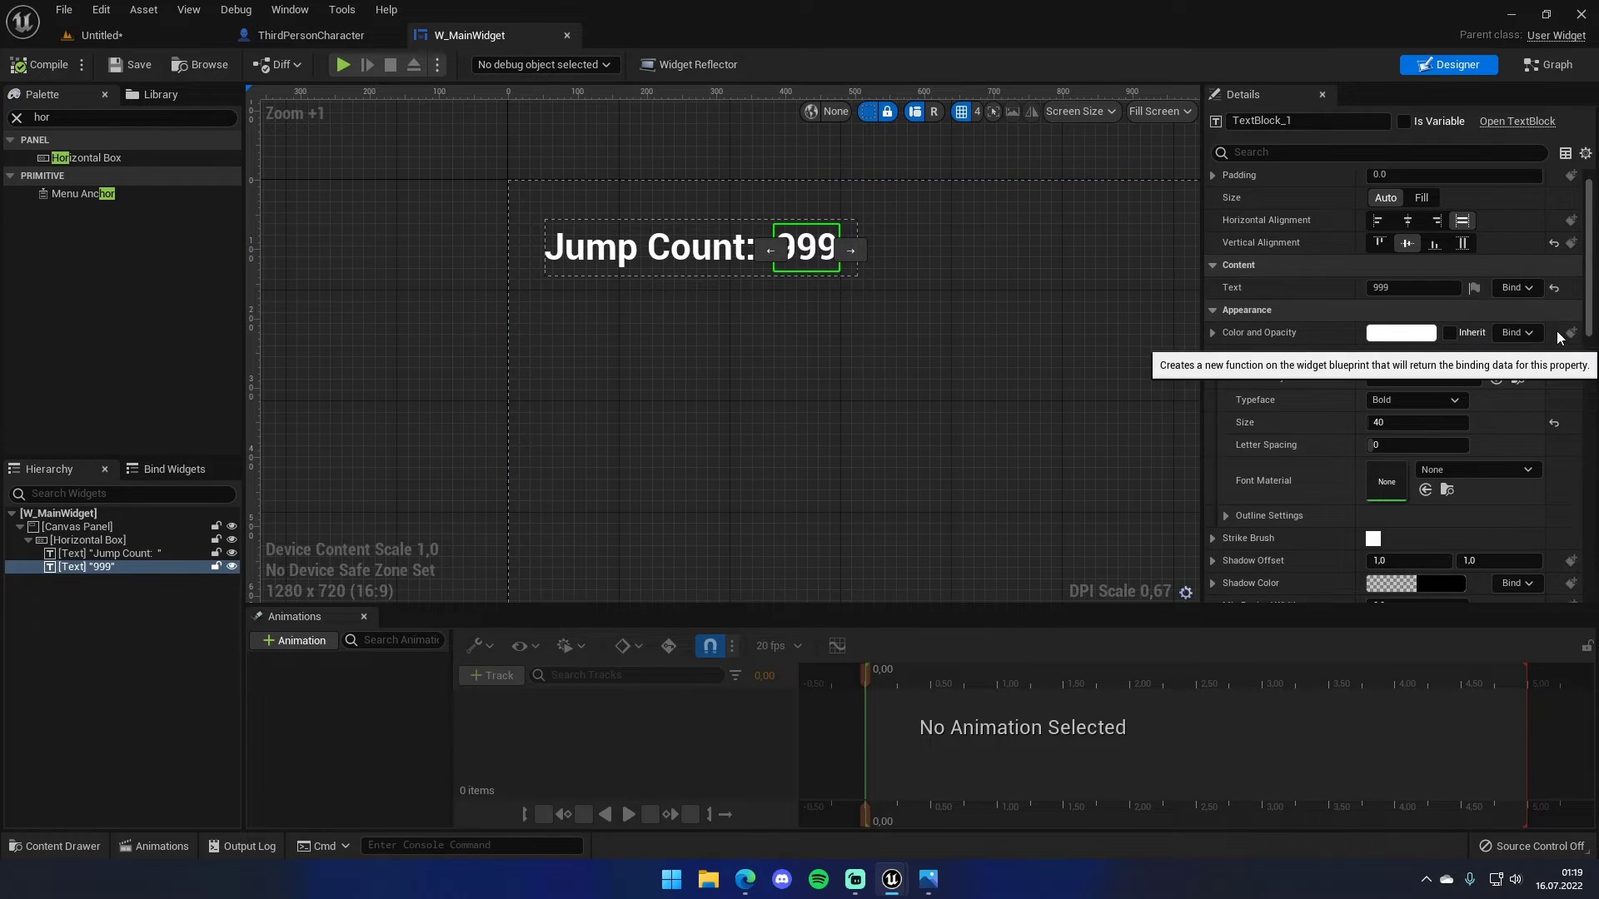
left_click(1559, 336)
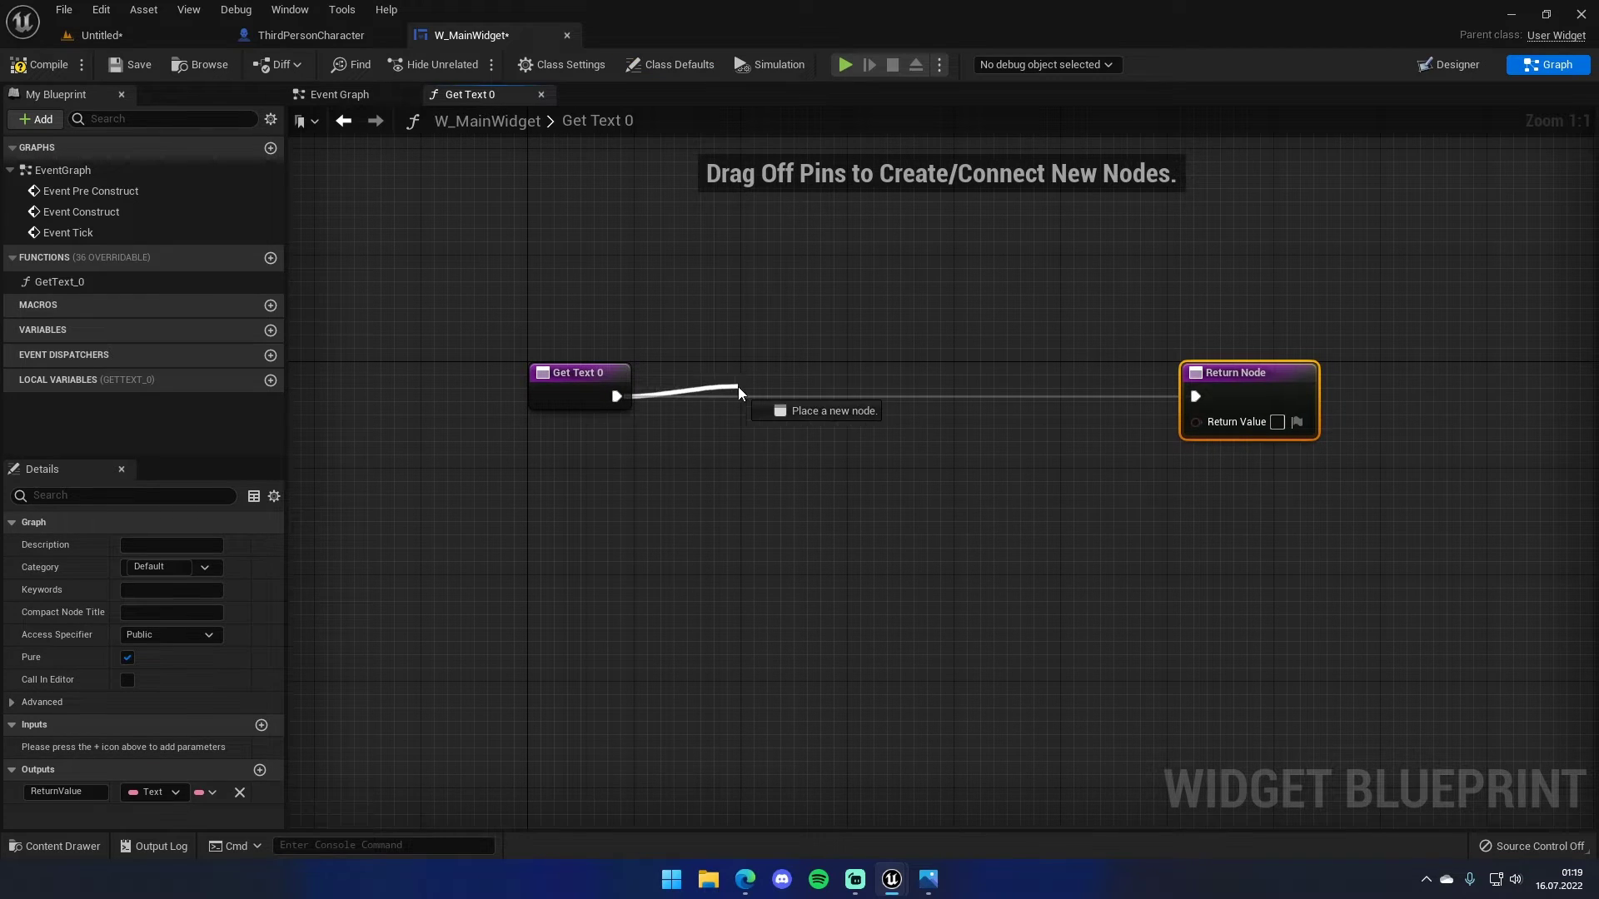
- In GetText_0, add a Cast To ThirdPersonCharacter node fed by Get Player Character
left_click_drag(615, 396, 732, 394)
type("cast to")
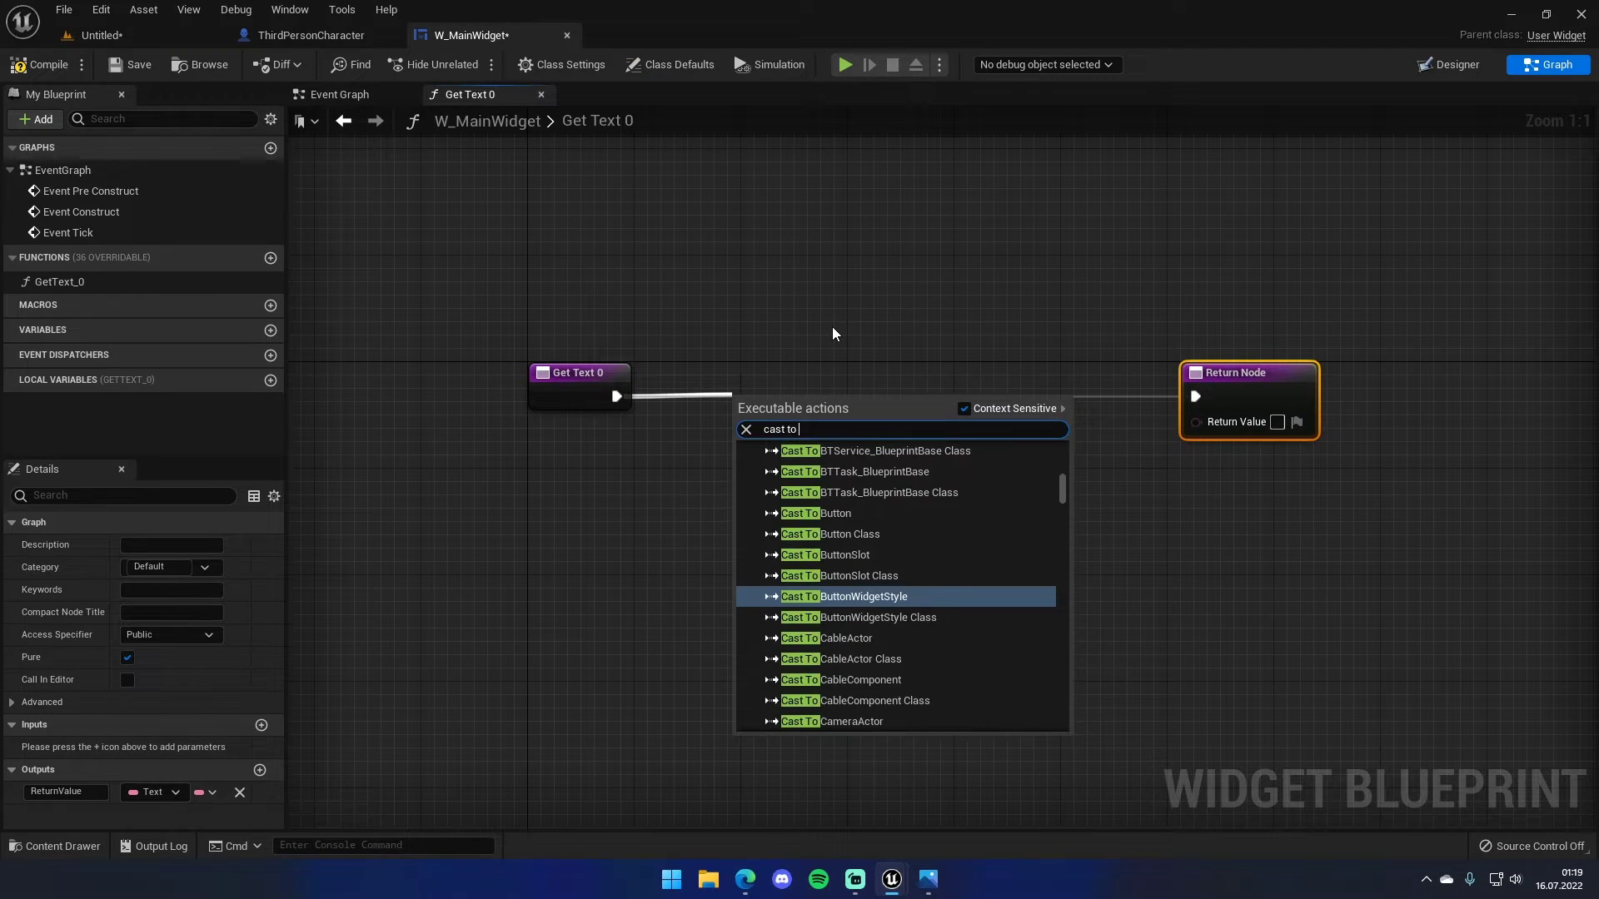
type(" third")
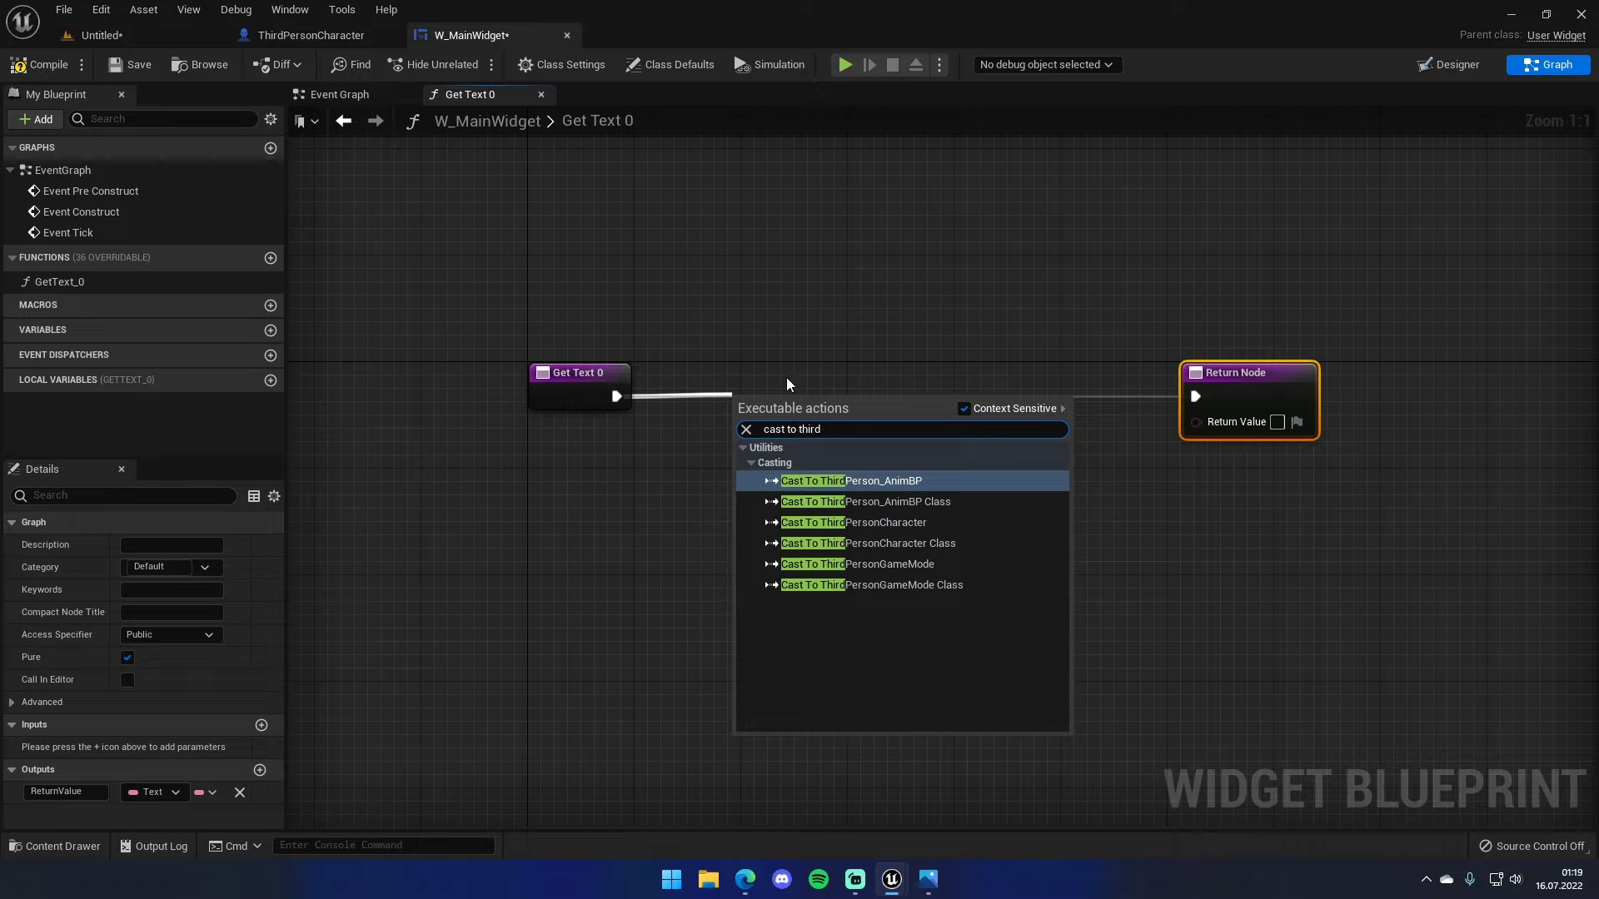
left_click(808, 521)
left_click_drag(742, 419, 642, 478)
type("get player c")
key("Return")
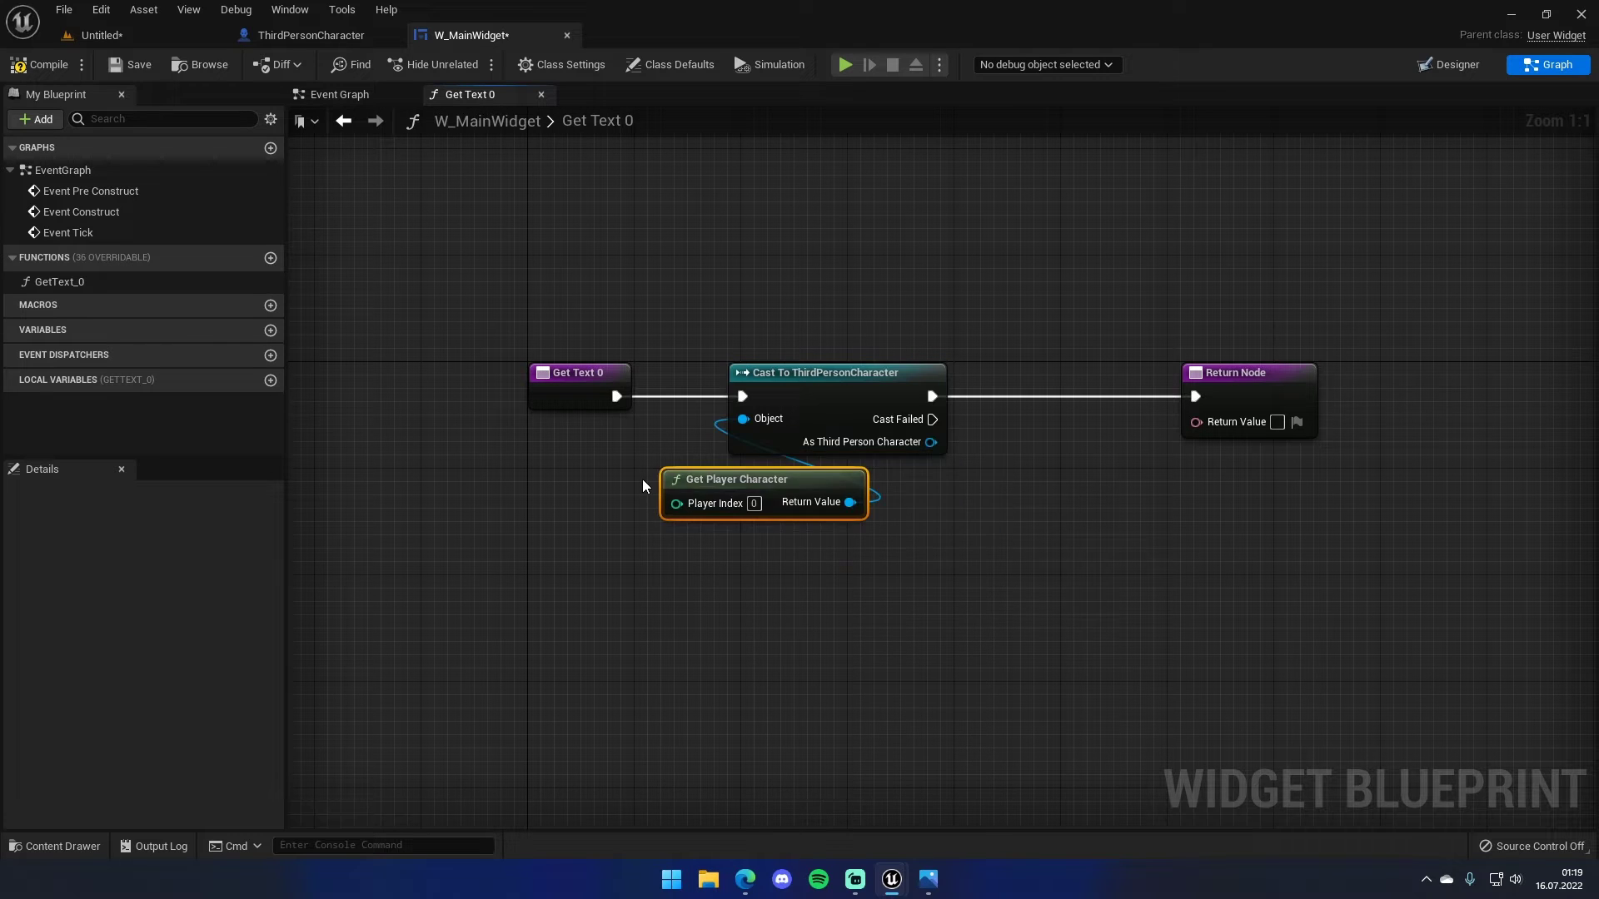
left_click_drag(695, 479, 508, 473)
- Pull Jump Count from the cast and wire it to the Return Node's Return Value
left_click_drag(929, 442, 991, 495)
type("jump")
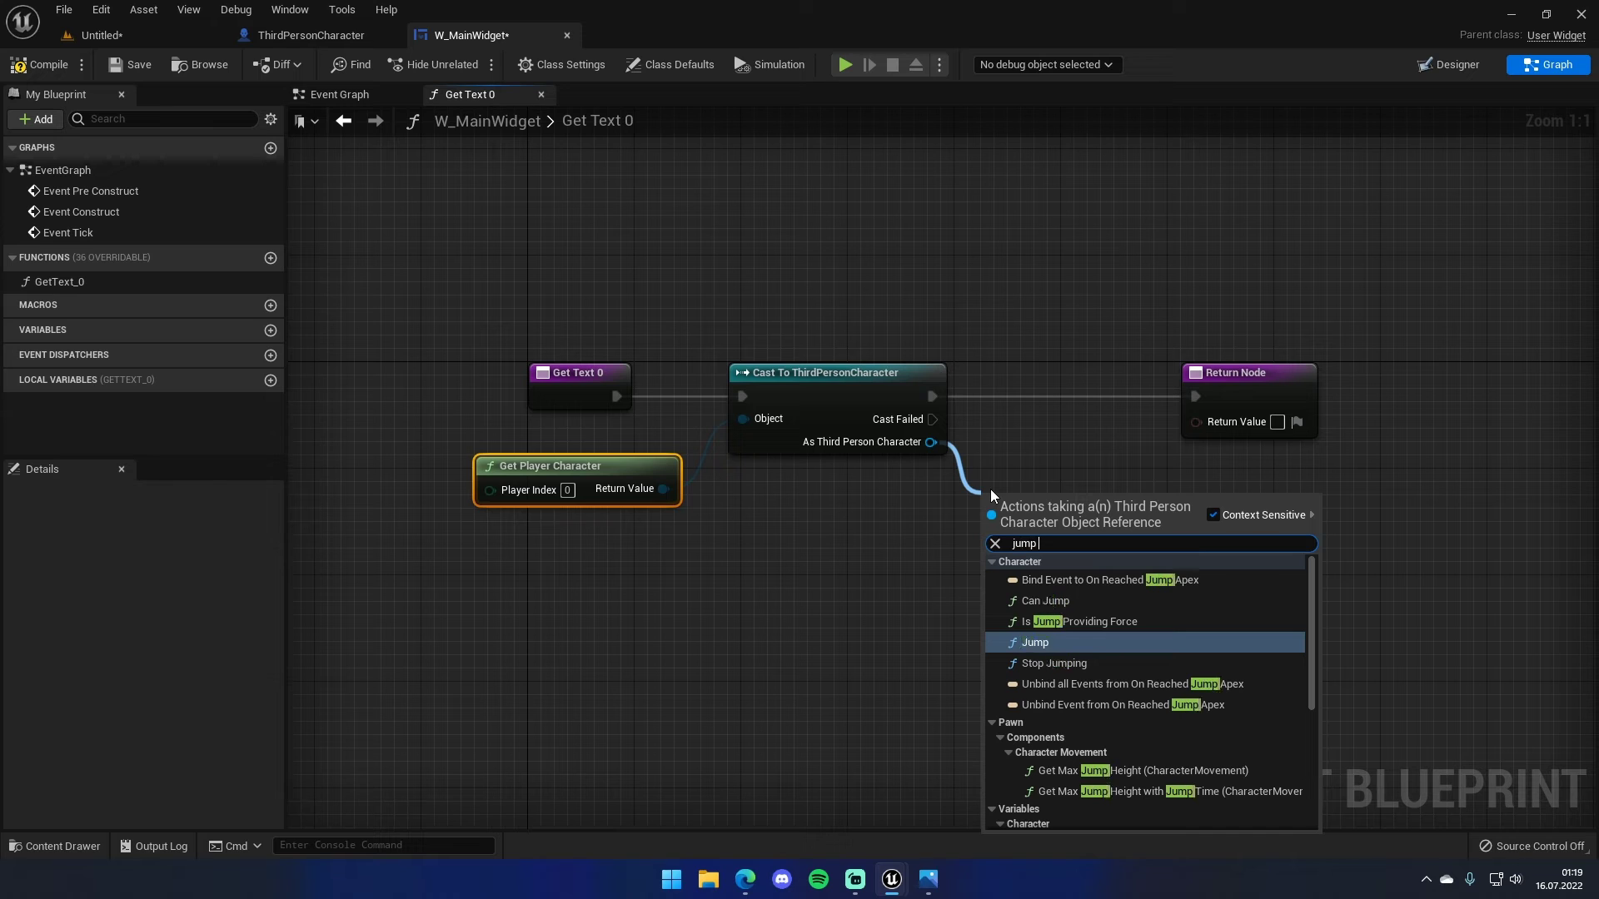
key("Down")
key("Down")
key("Down")
key("Down")
key("Down")
key("Return")
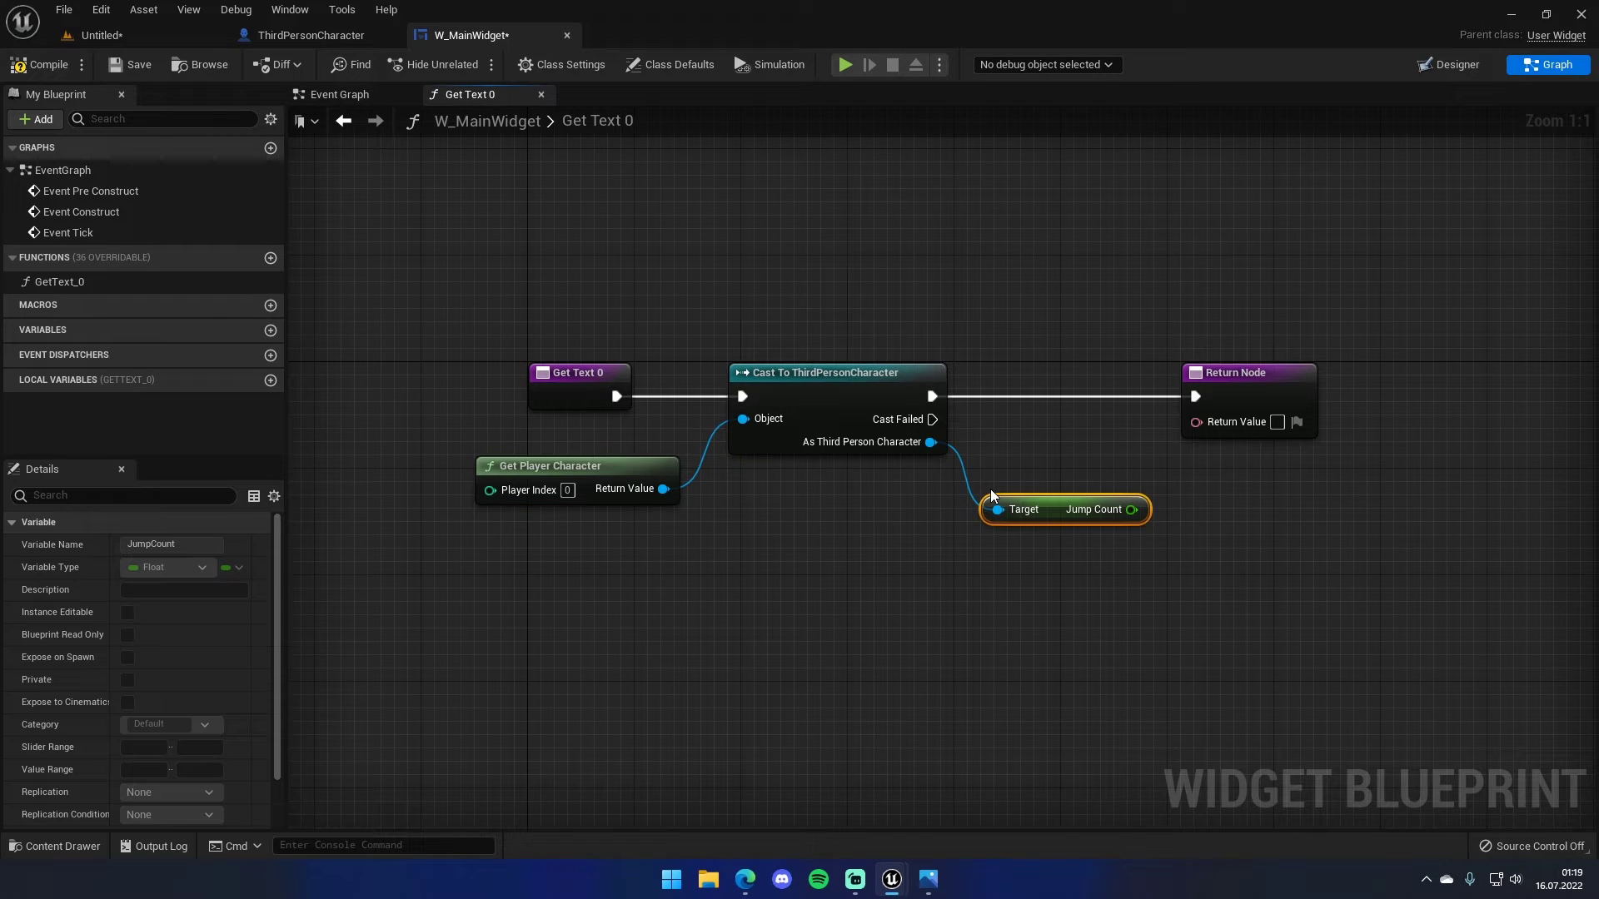
mouse_move(1132, 510)
left_mouse_down()
mouse_move(1196, 421)
mouse_move(1339, 408)
left_mouse_up()
left_click_drag(1225, 462, 1331, 529)
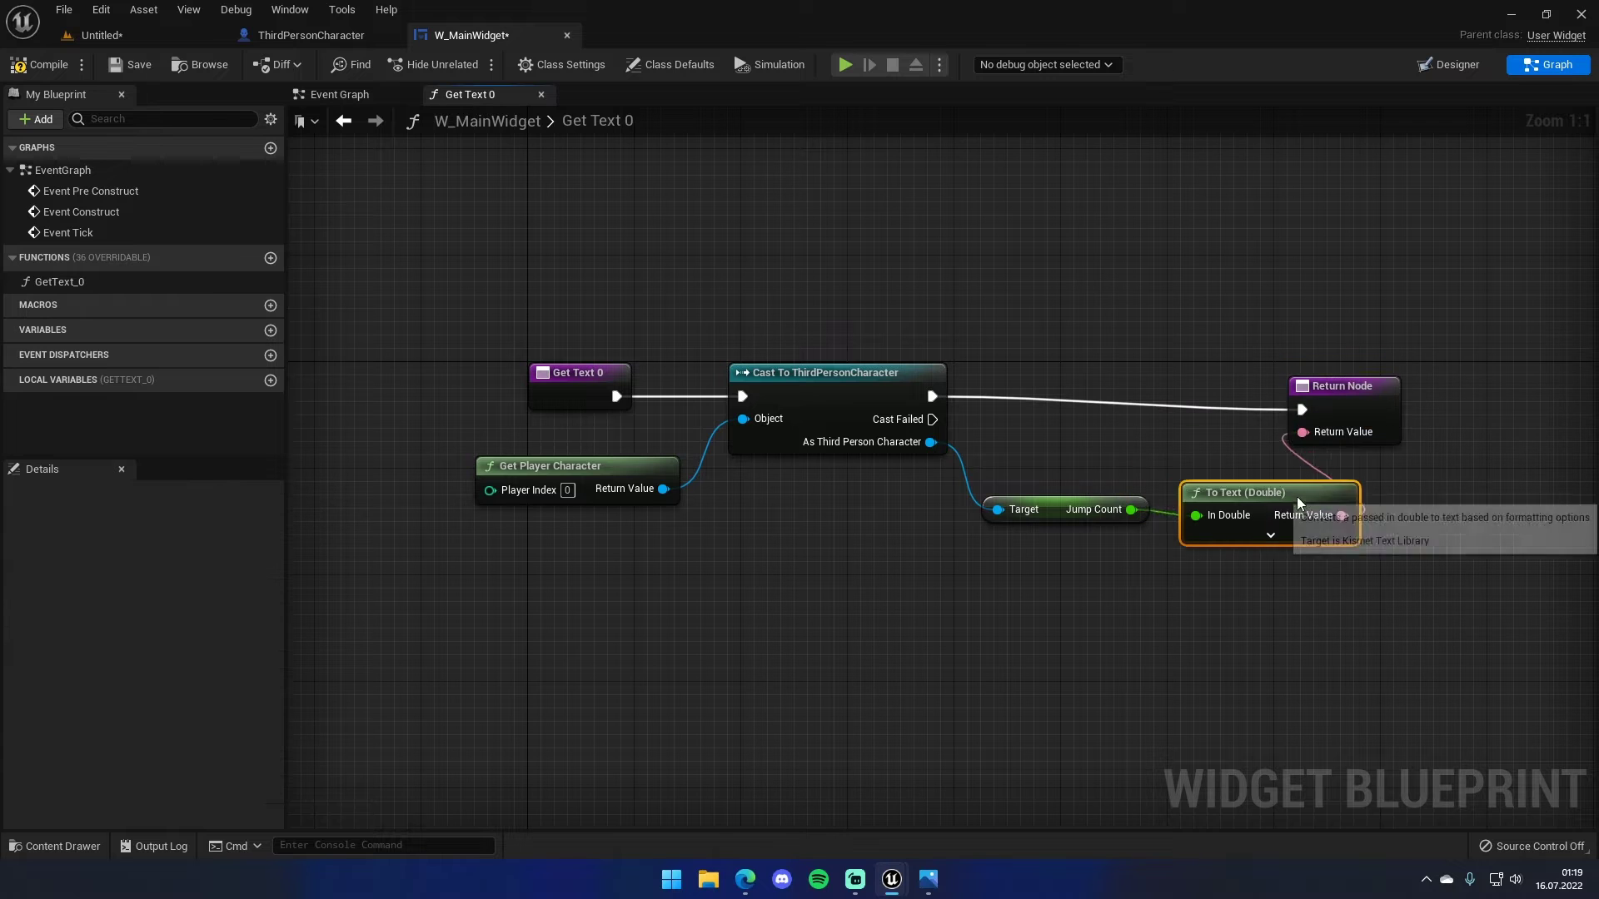
left_click(1337, 406)
- Compile and save the widget blueprint, then play the level from the level editor
left_click(38, 64)
left_click(131, 65)
left_click(100, 35)
left_click(355, 64)
- Jump several times to watch Jump Count rise, then stop the play session
key("space")
key("space")
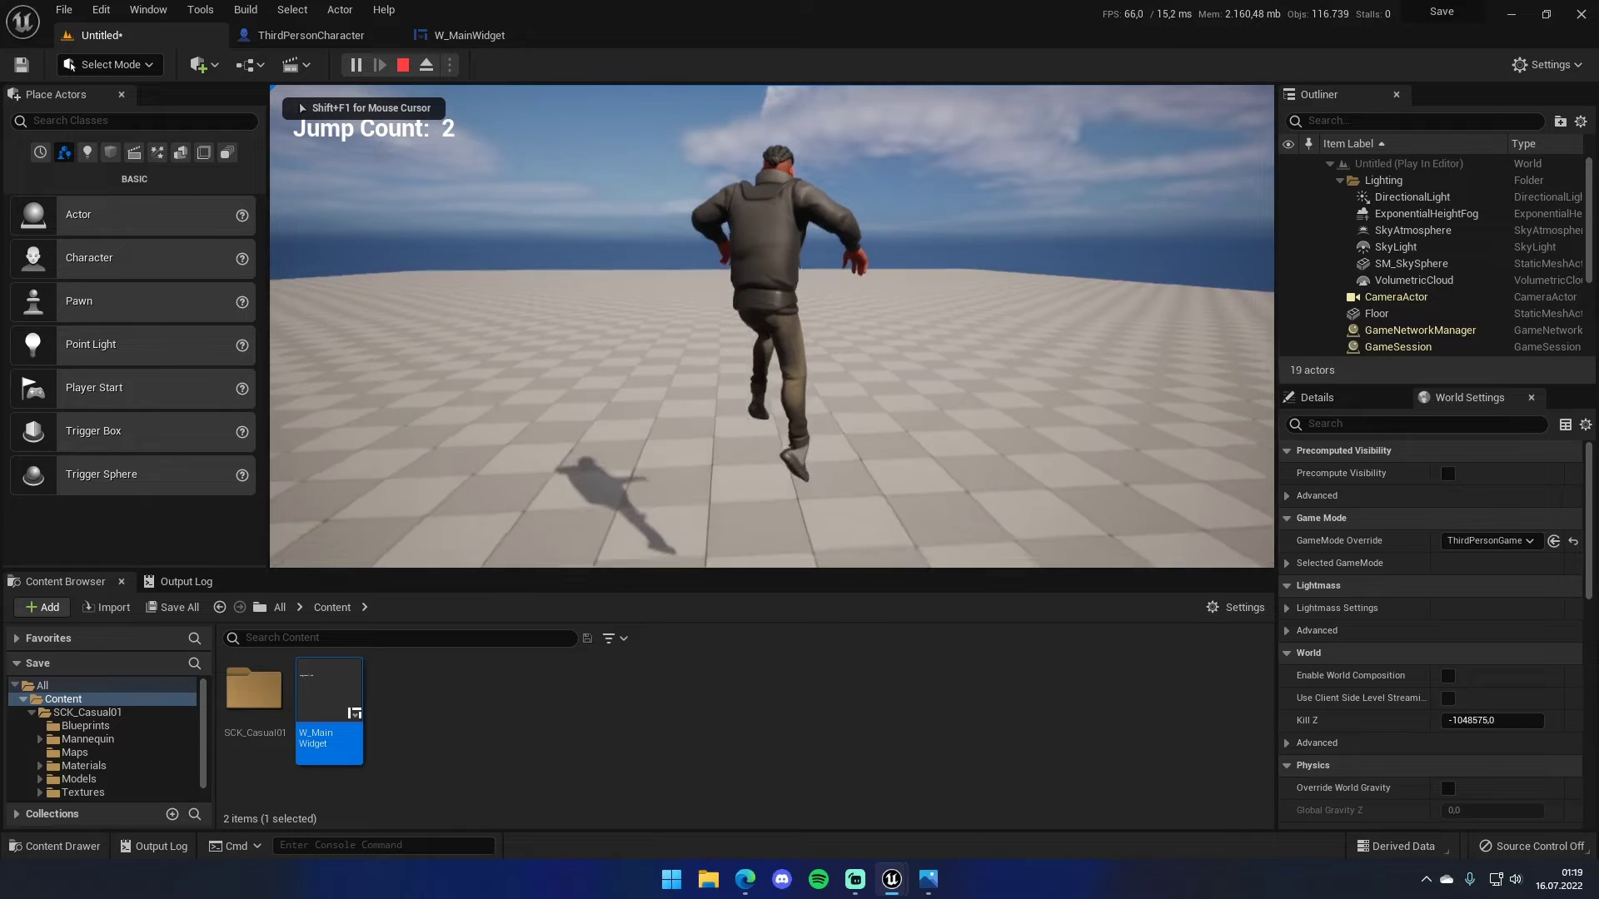
key("space")
key("space")
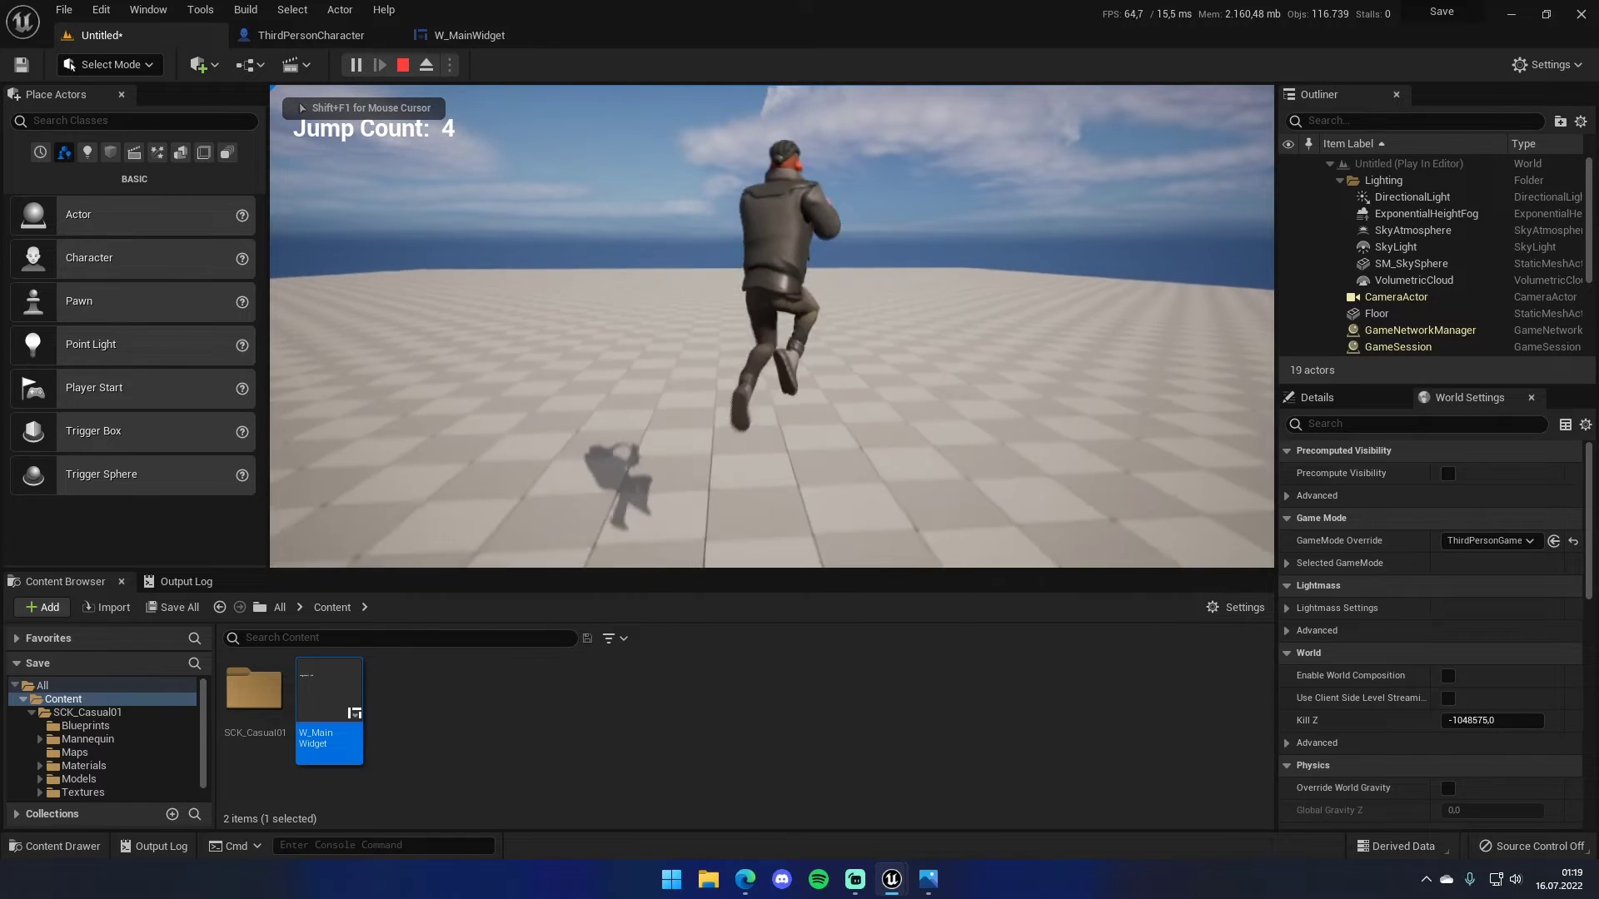
key("space")
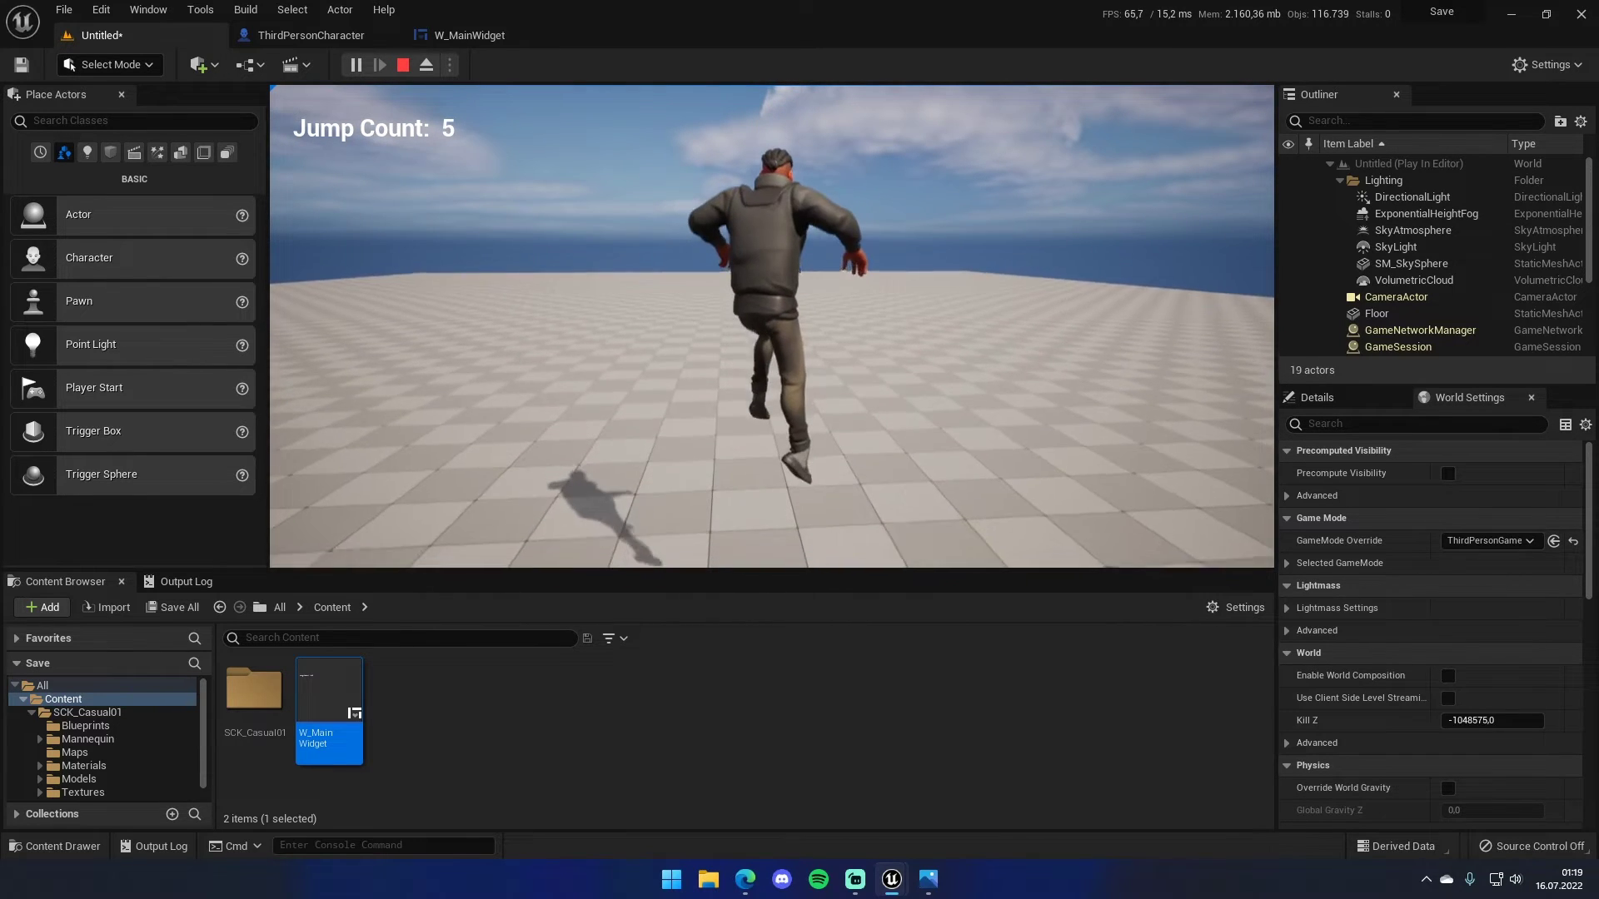
key("space")
key("F1")
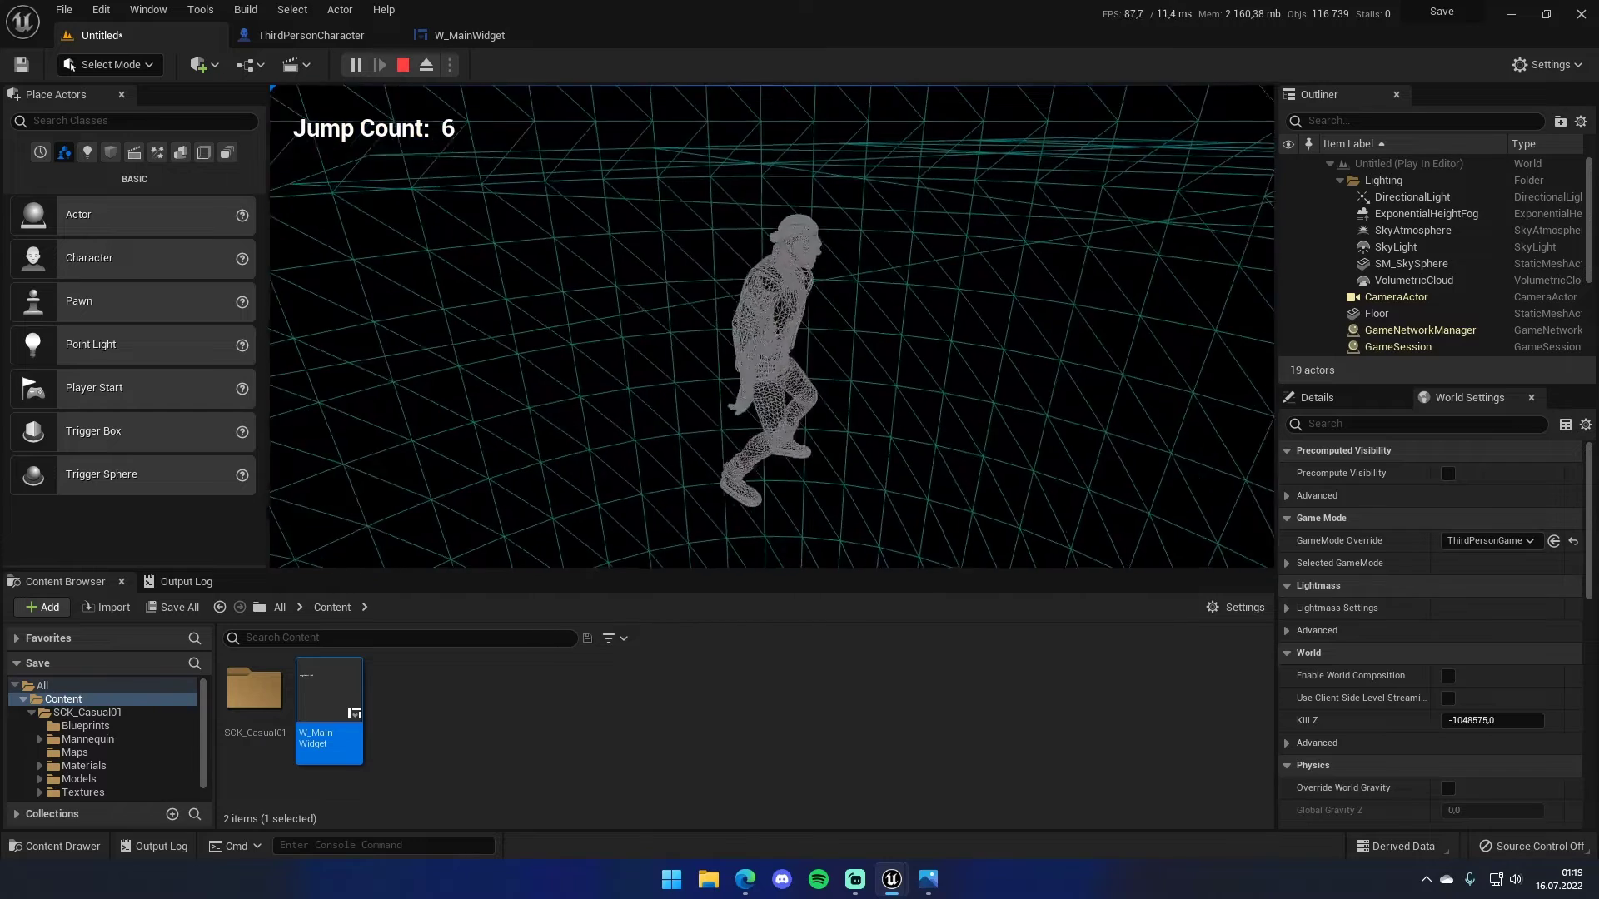
key("Escape")
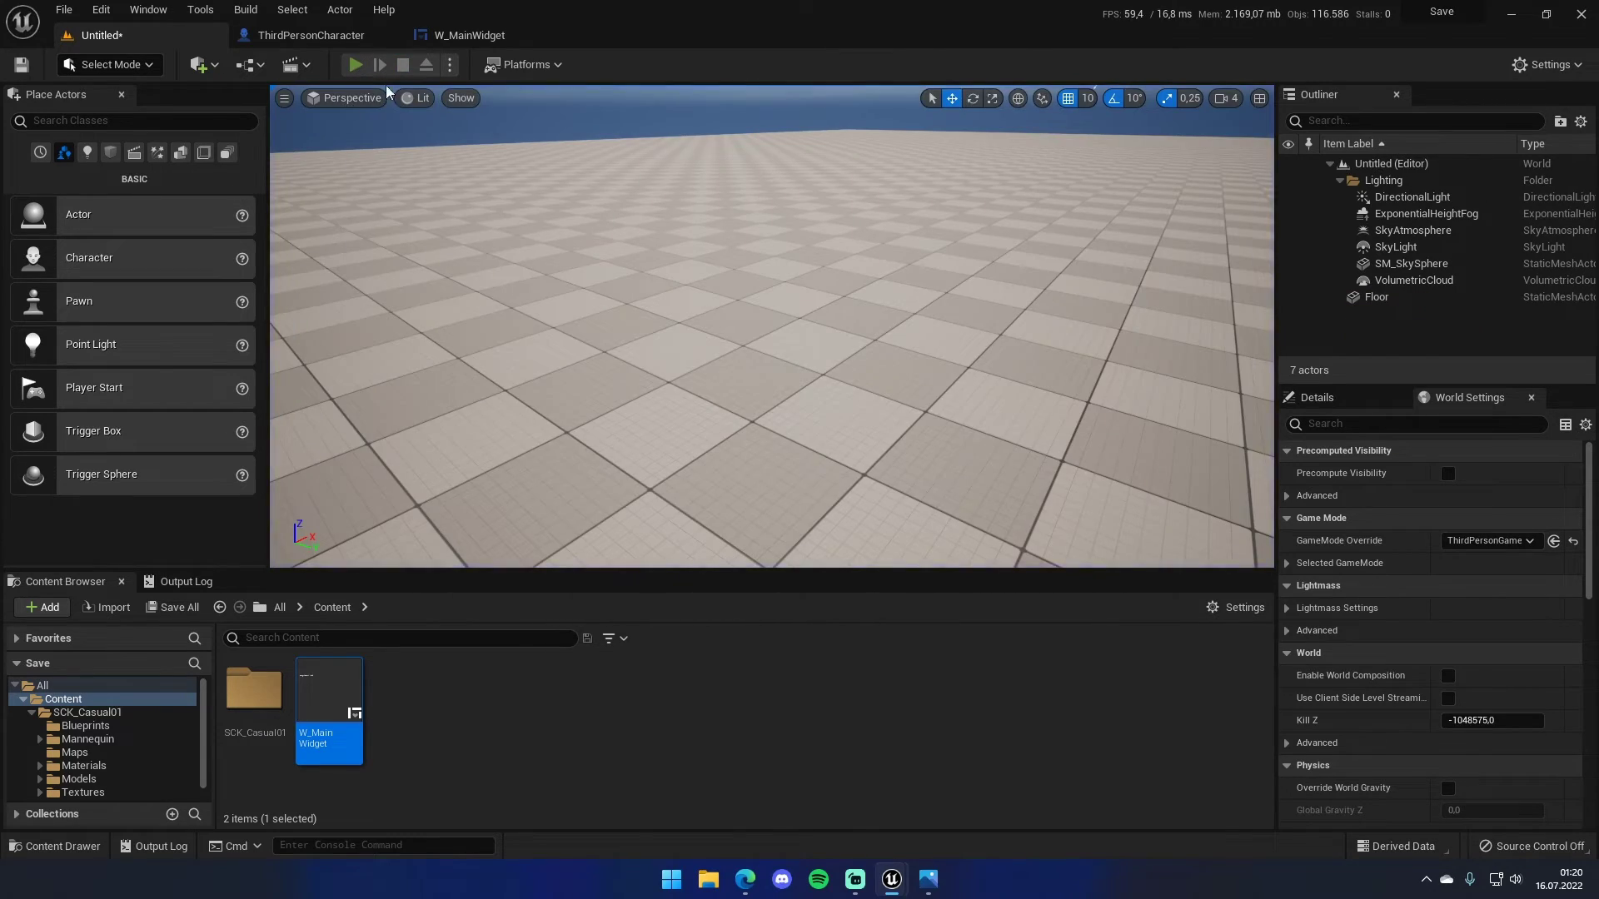
- Play again to confirm Jump Count restarts at 0, then glance at the save system reference image
left_click(355, 65)
key("space")
key("Escape")
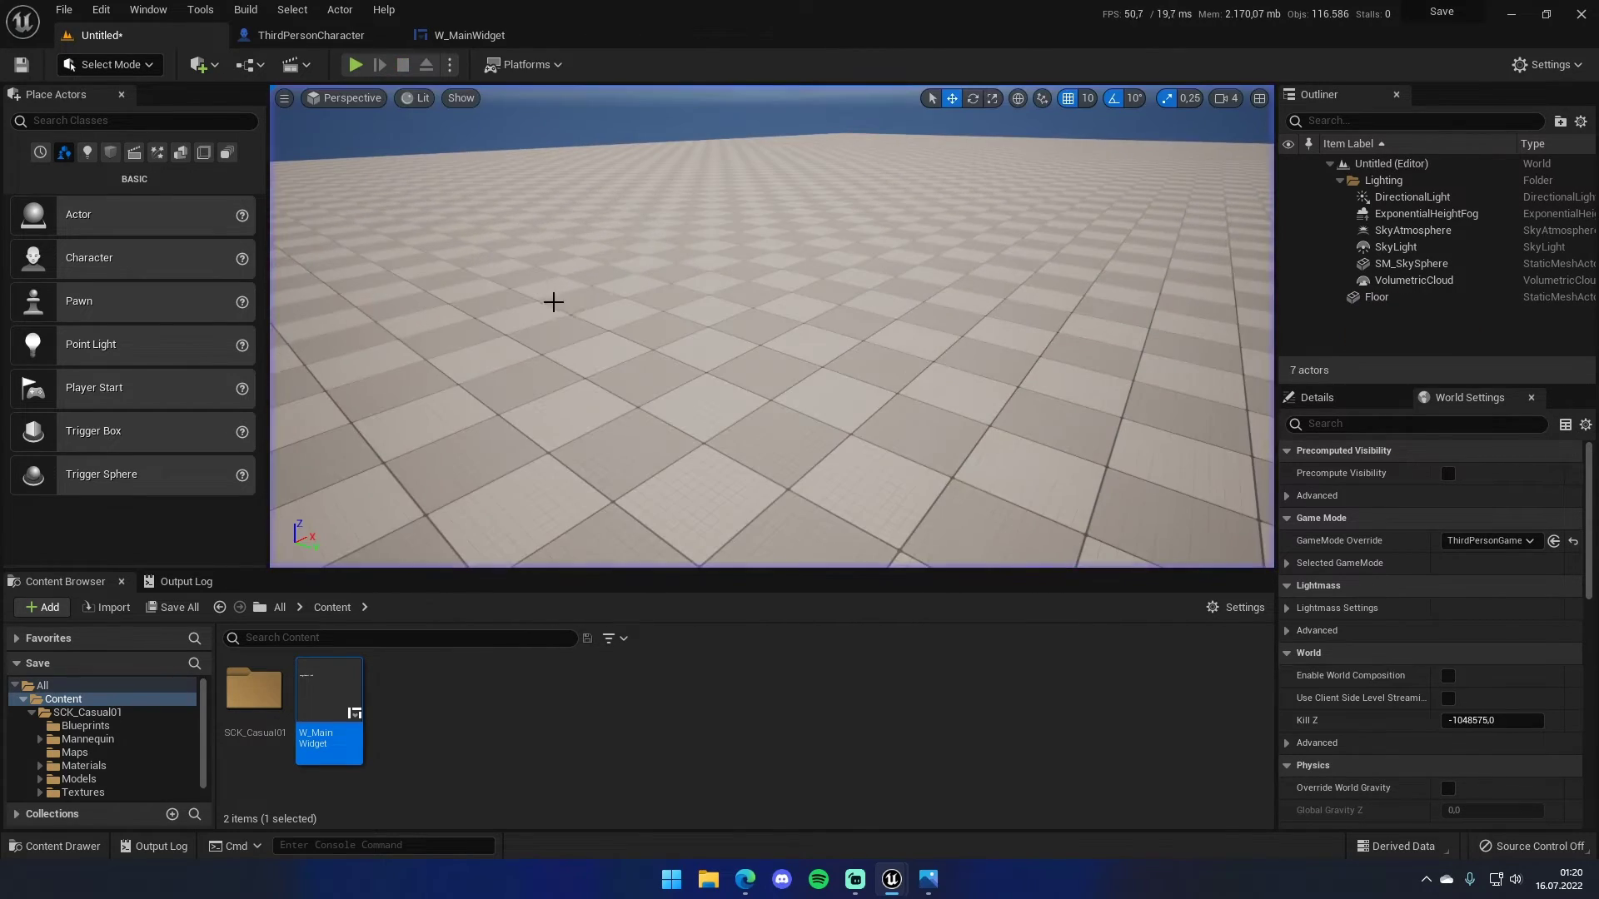
left_click(772, 375)
right_click_drag(772, 375, 772, 317)
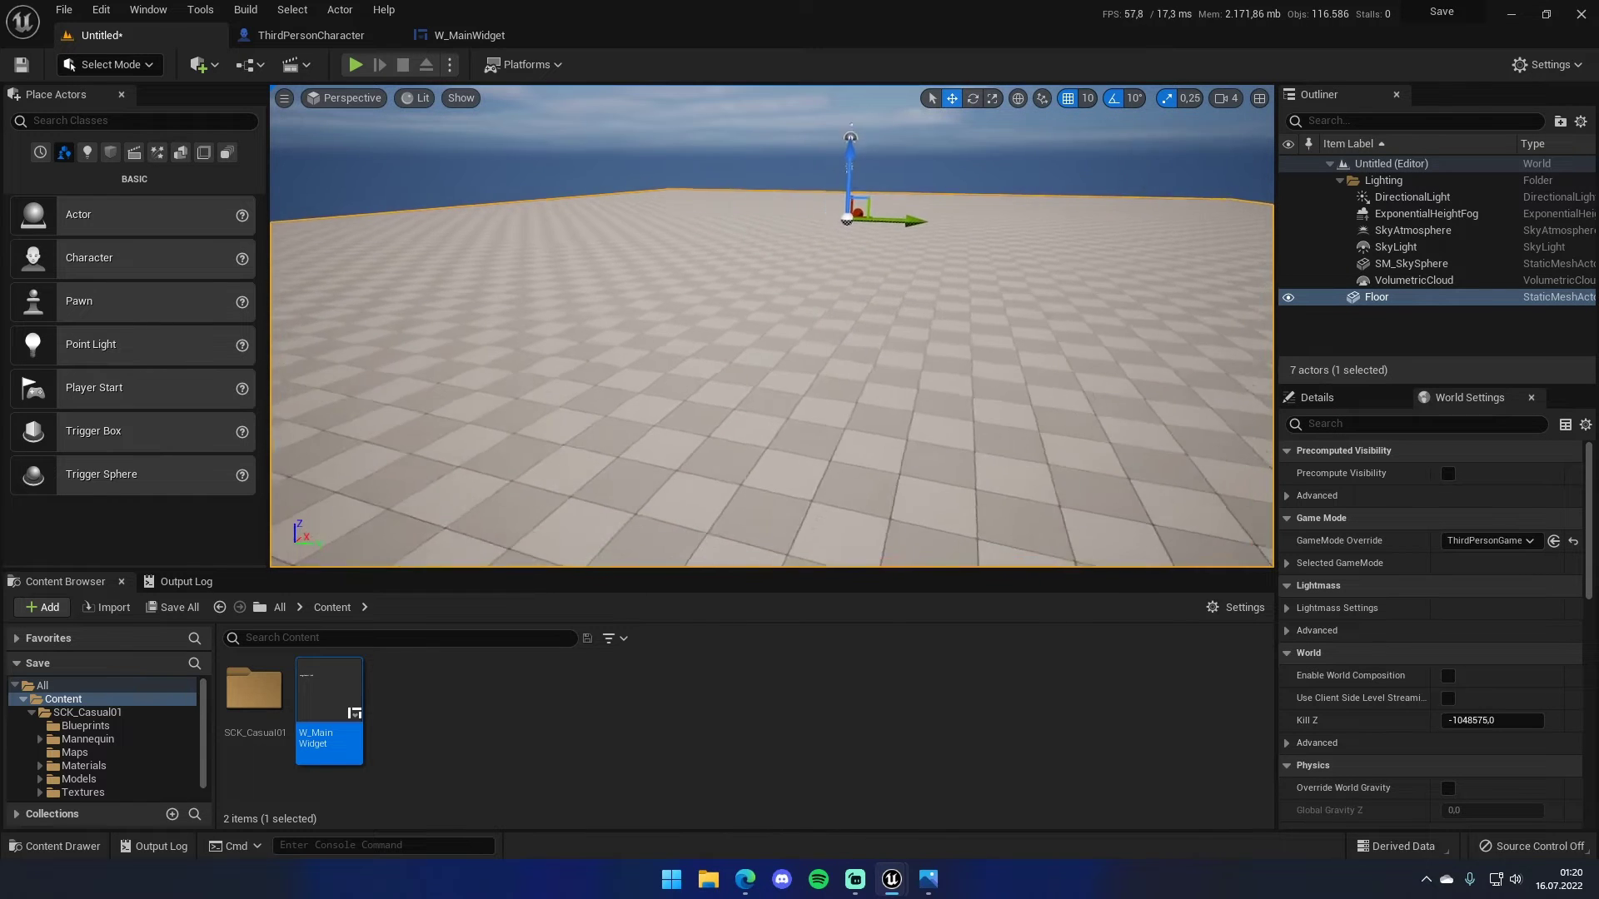
right_click_drag(860, 445, 860, 445)
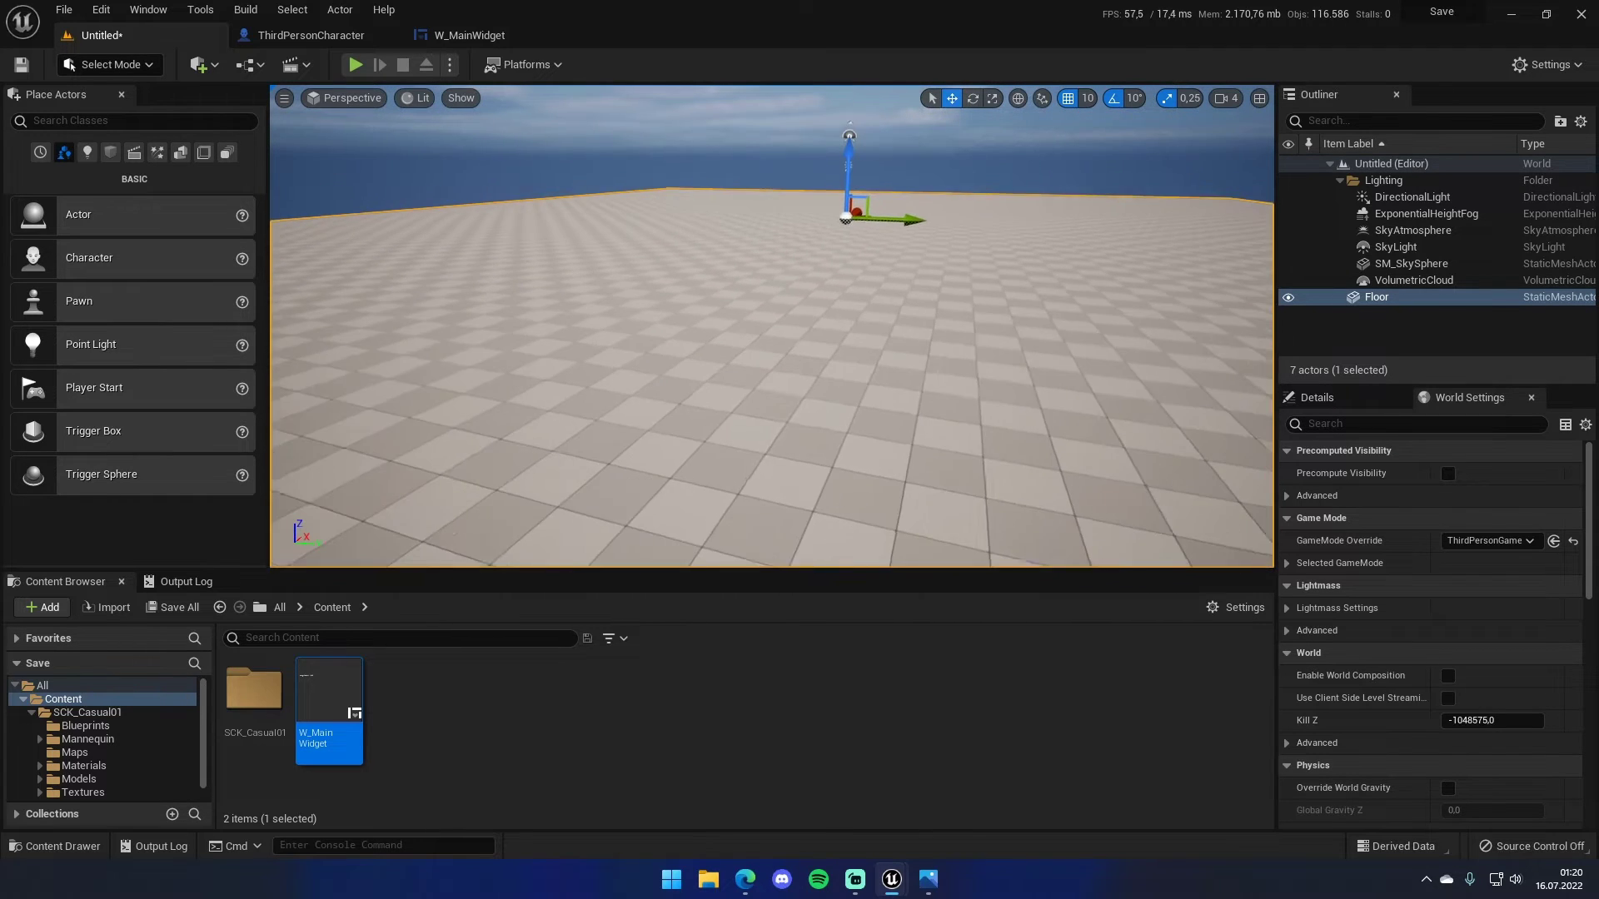
left_click(931, 879)
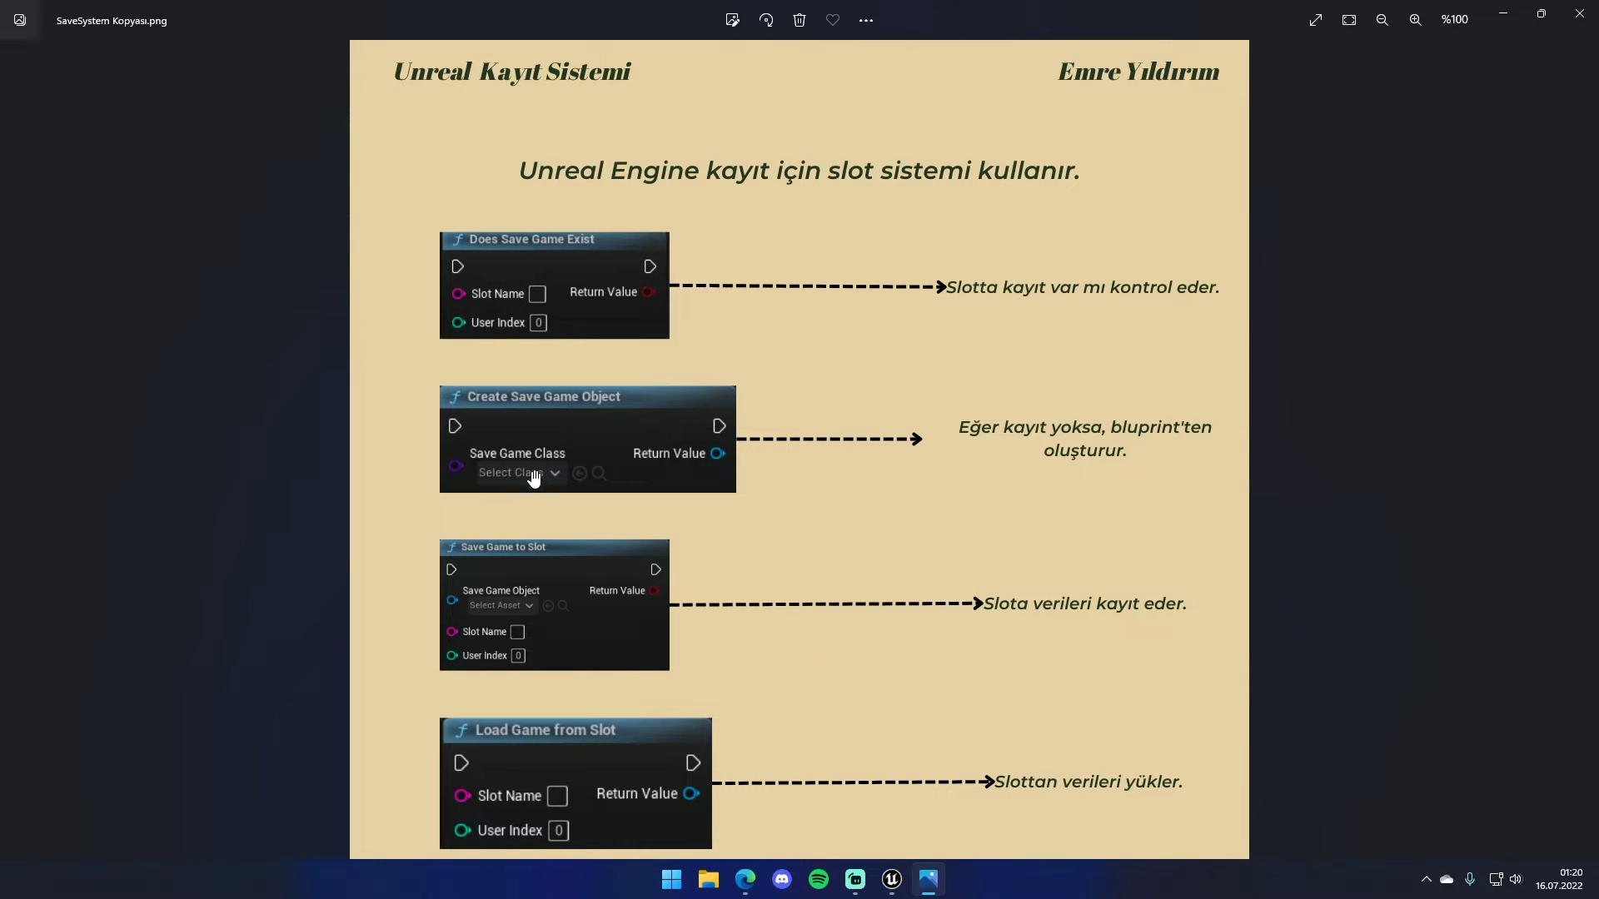
left_click(916, 883)
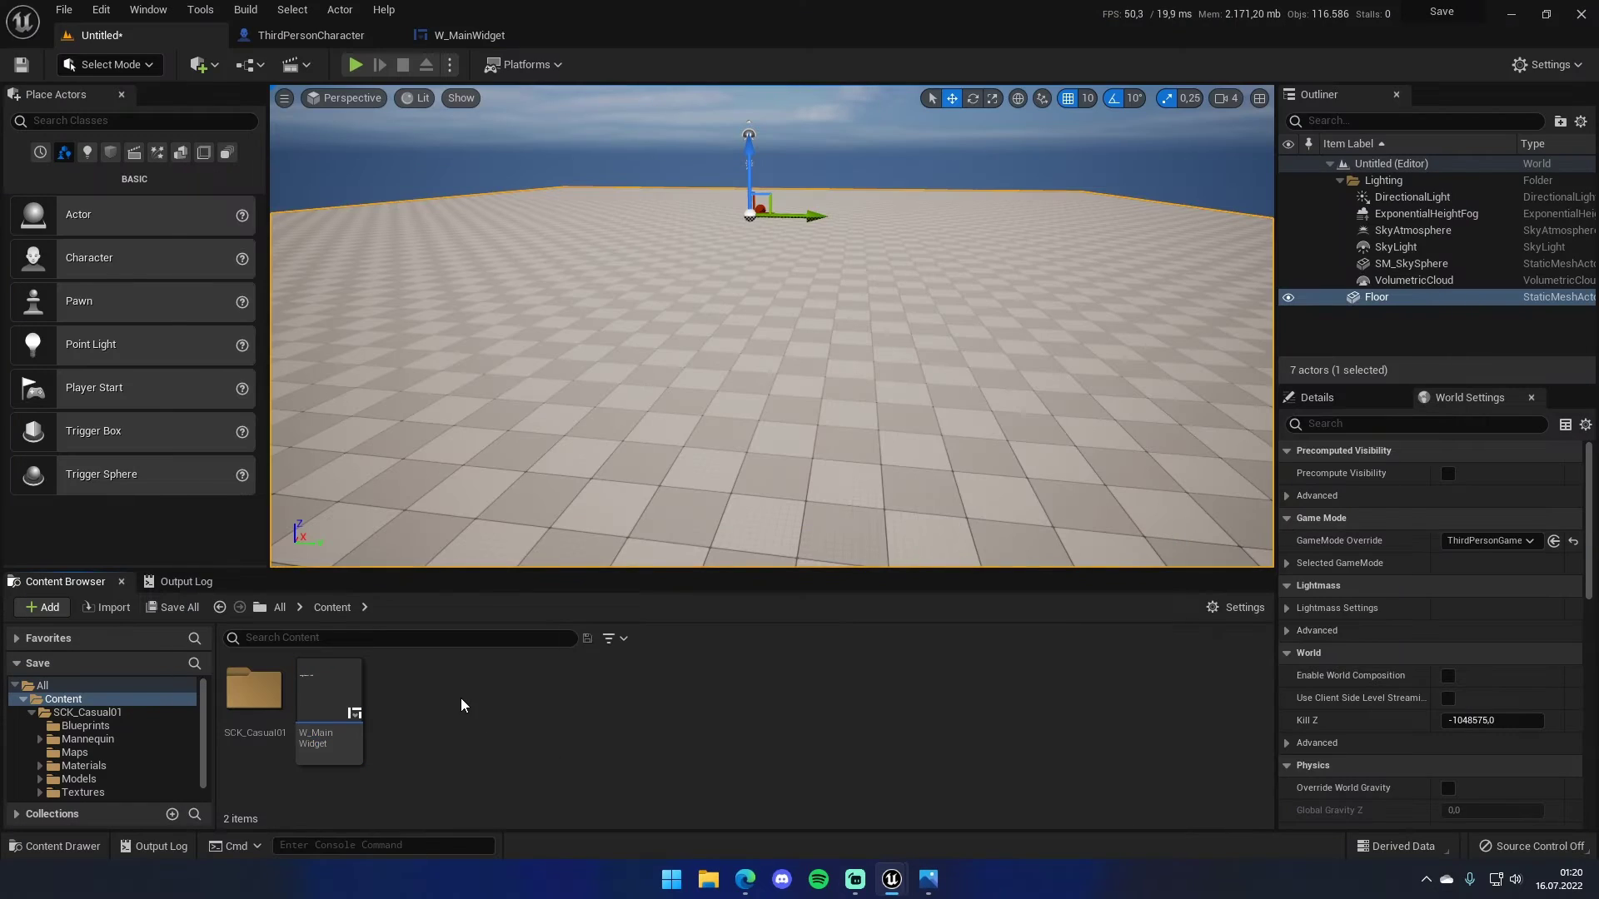
- Create a Blueprint Class with SaveGame as parent in Content, name it BP_SaveGame, and open it
right_click(461, 698)
mouse_move(530, 454)
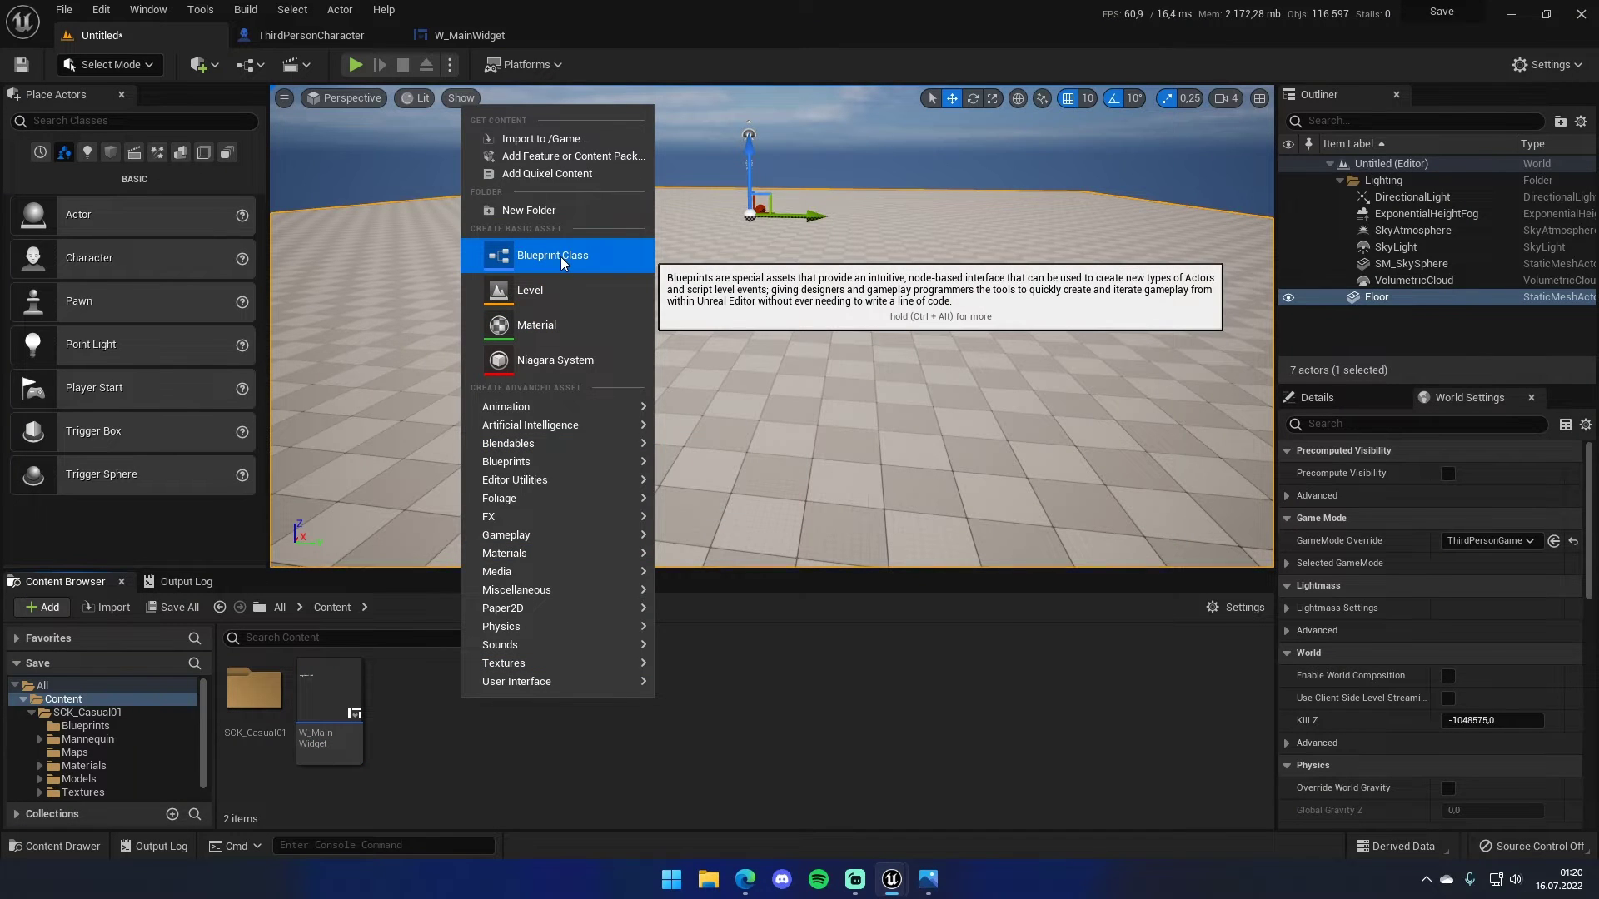
left_click(561, 256)
left_click(554, 508)
left_click(553, 507)
type("save")
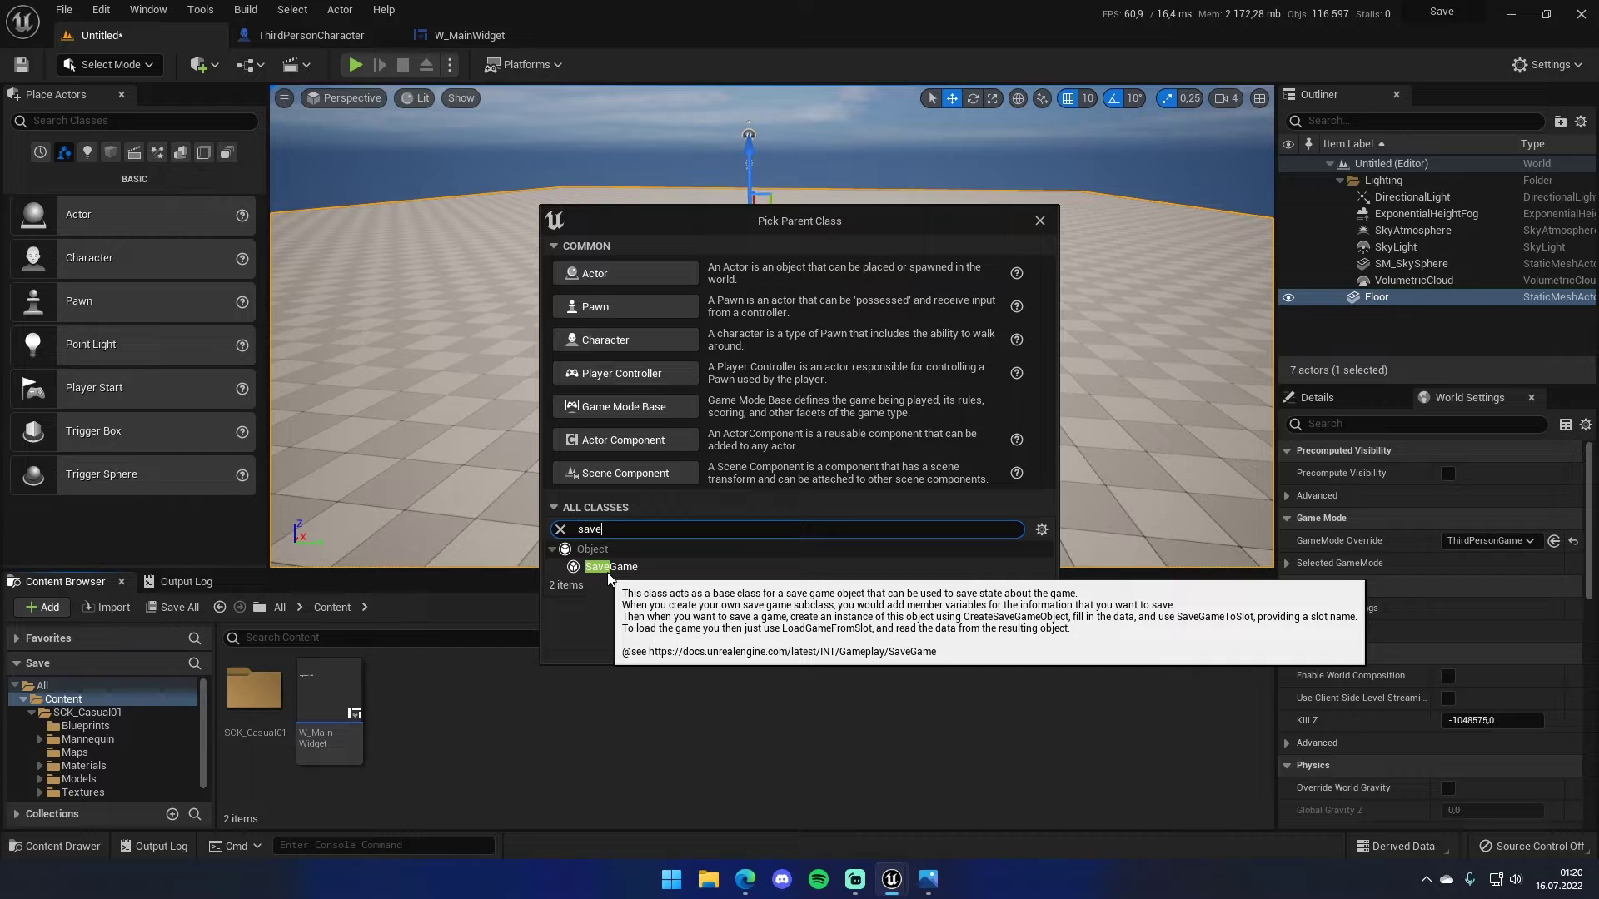
left_click(607, 572)
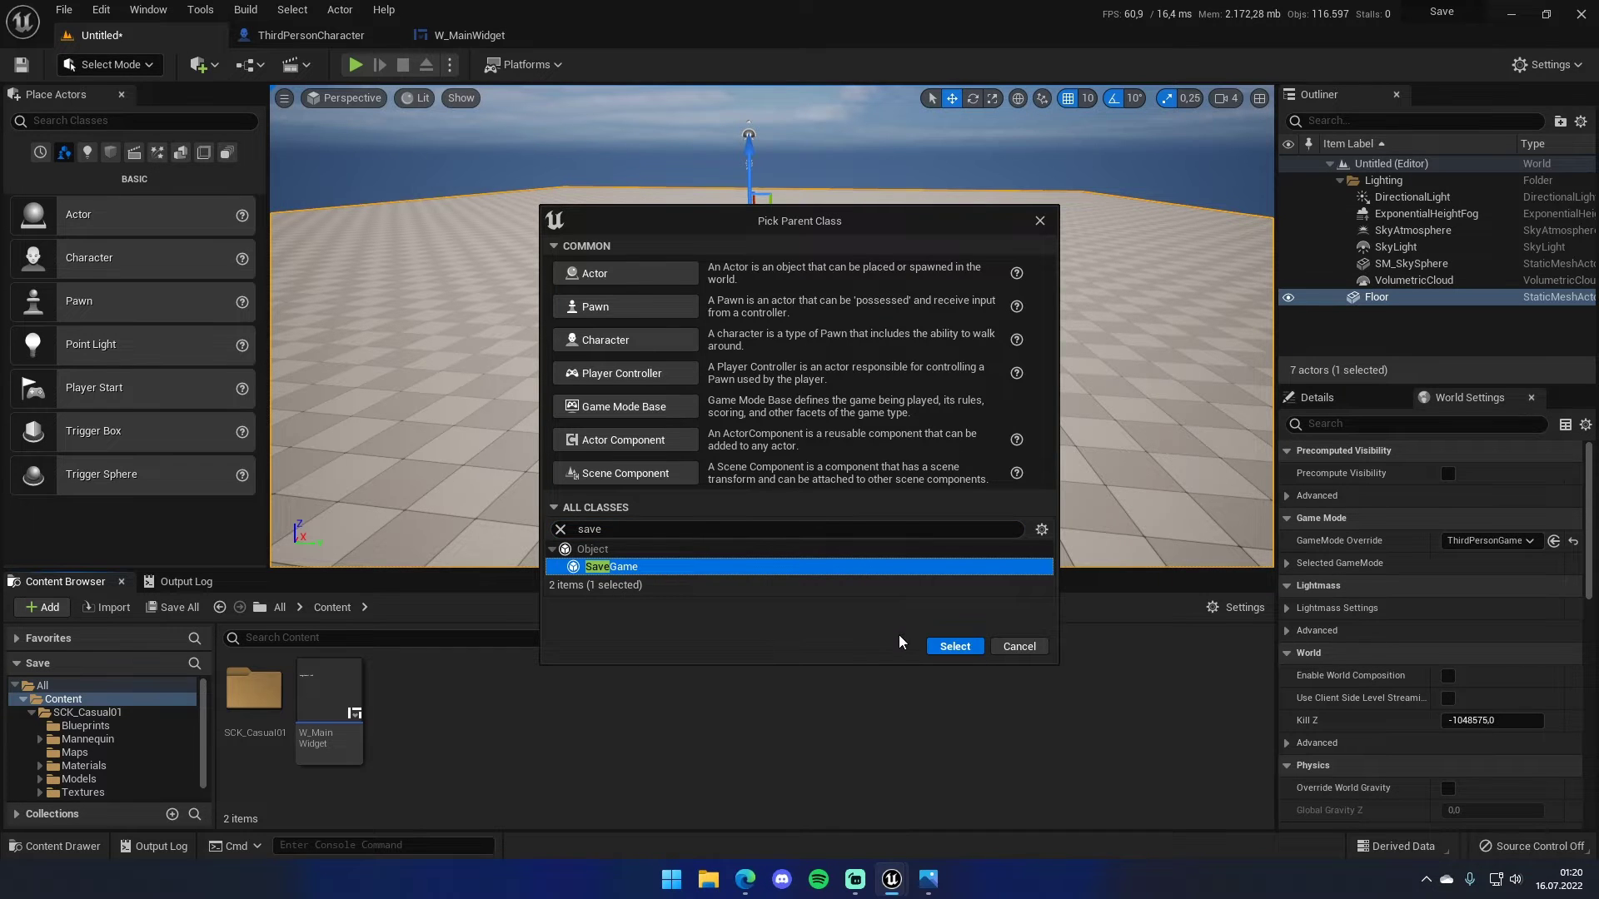
left_click(931, 647)
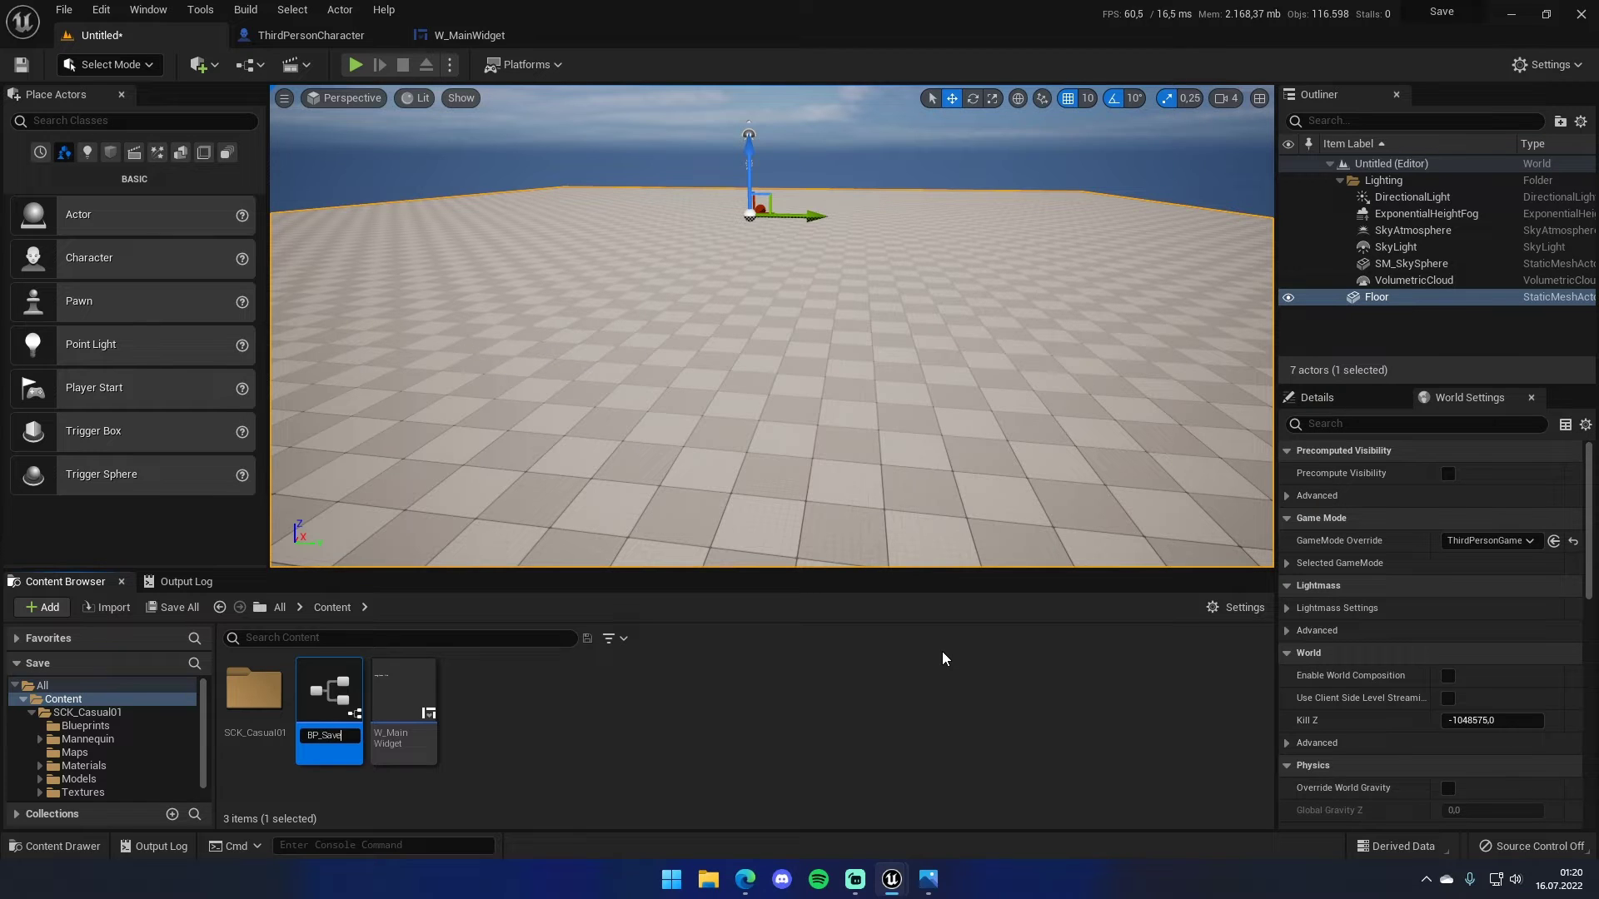
key("Return")
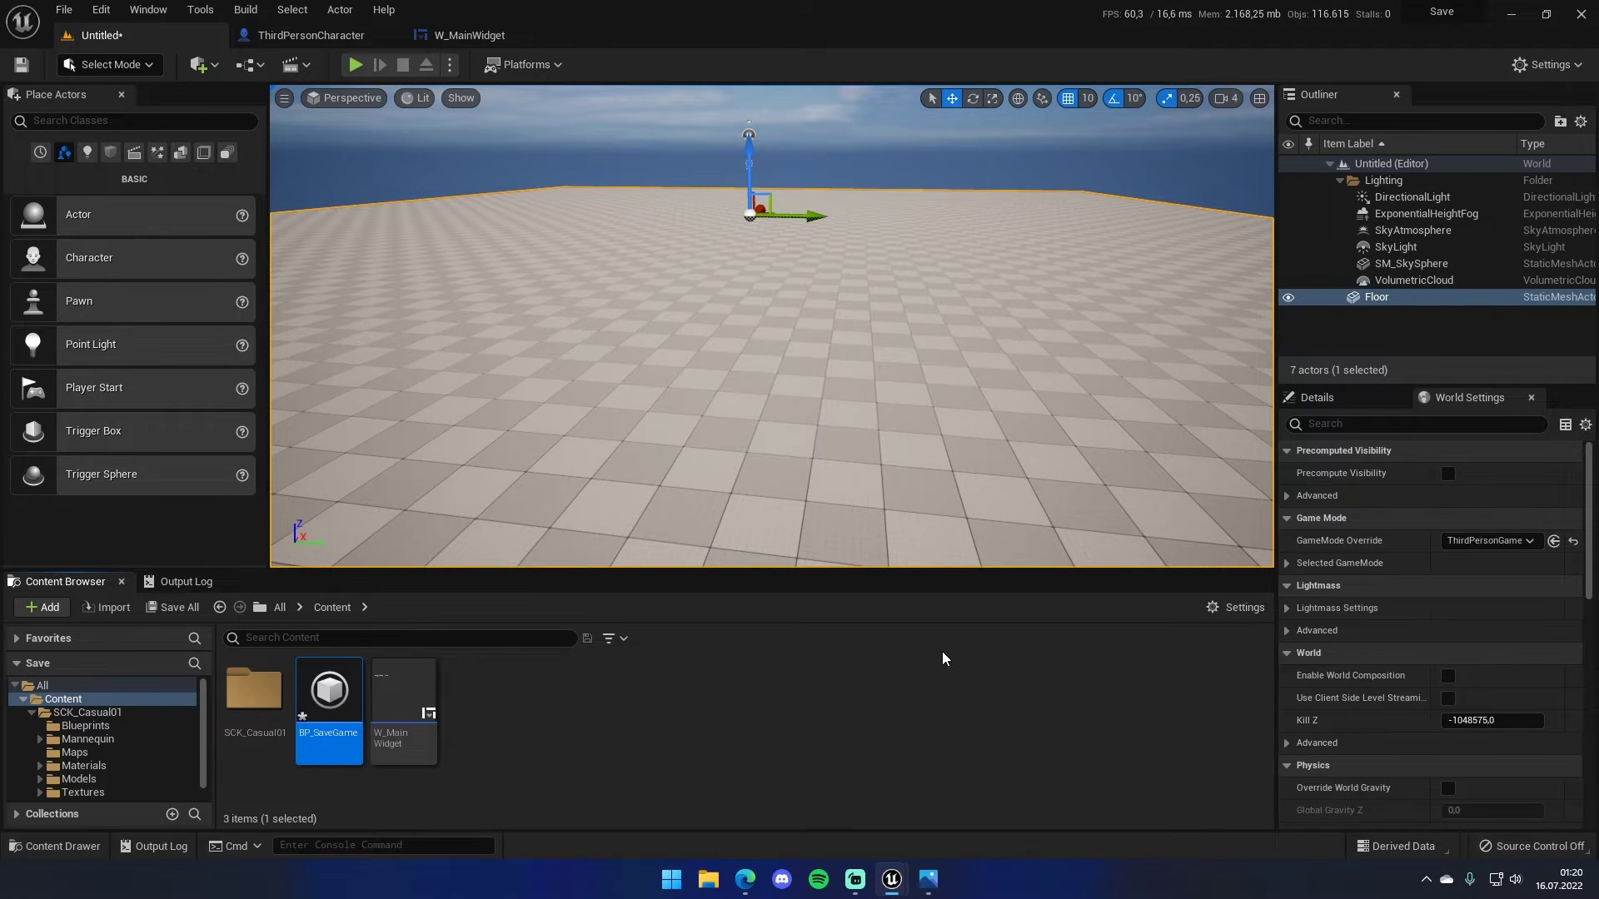
key("Return")
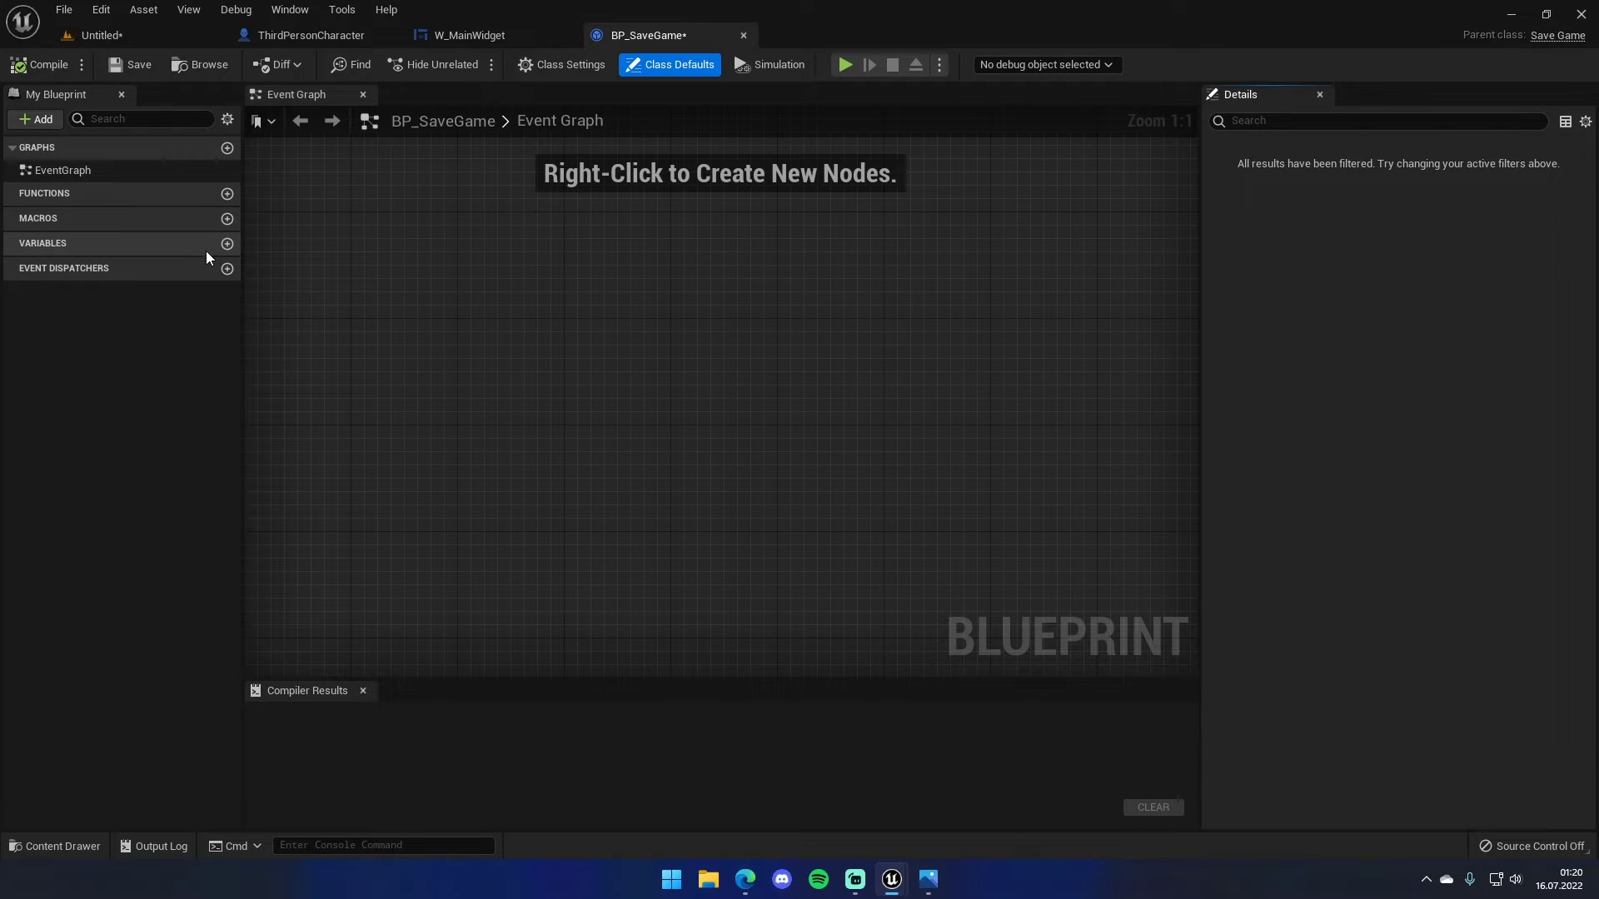
- Add a Float variable SavedJumpCount to BP_SaveGame, compile, and go back to ThirdPersonCharacter
left_click(226, 244)
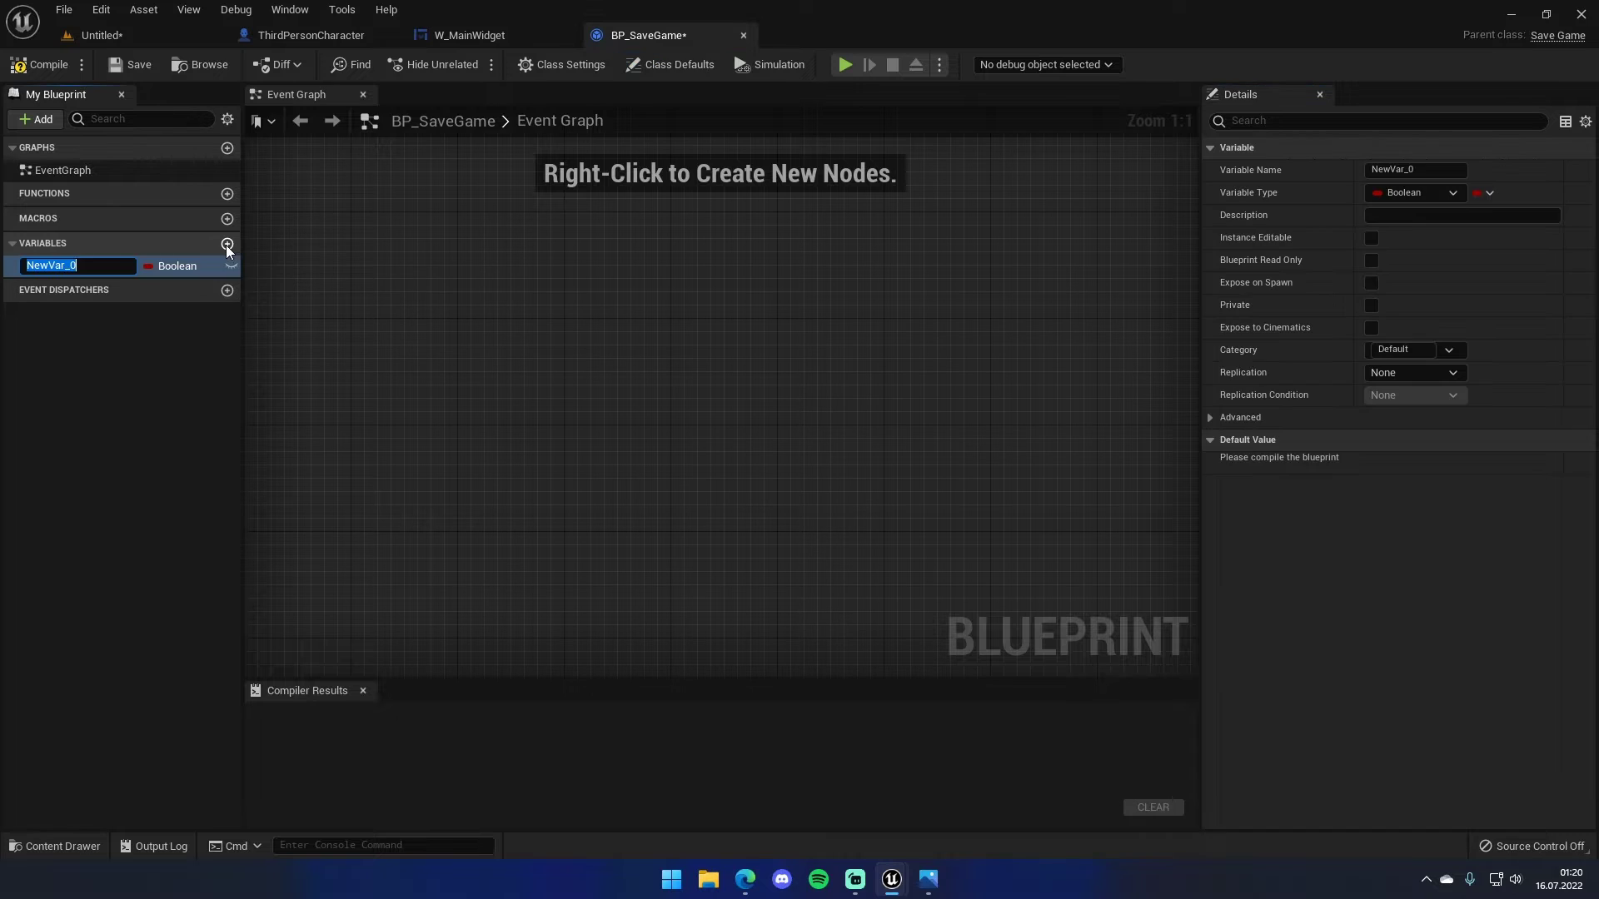
type("SavedJumpCount")
key("Return")
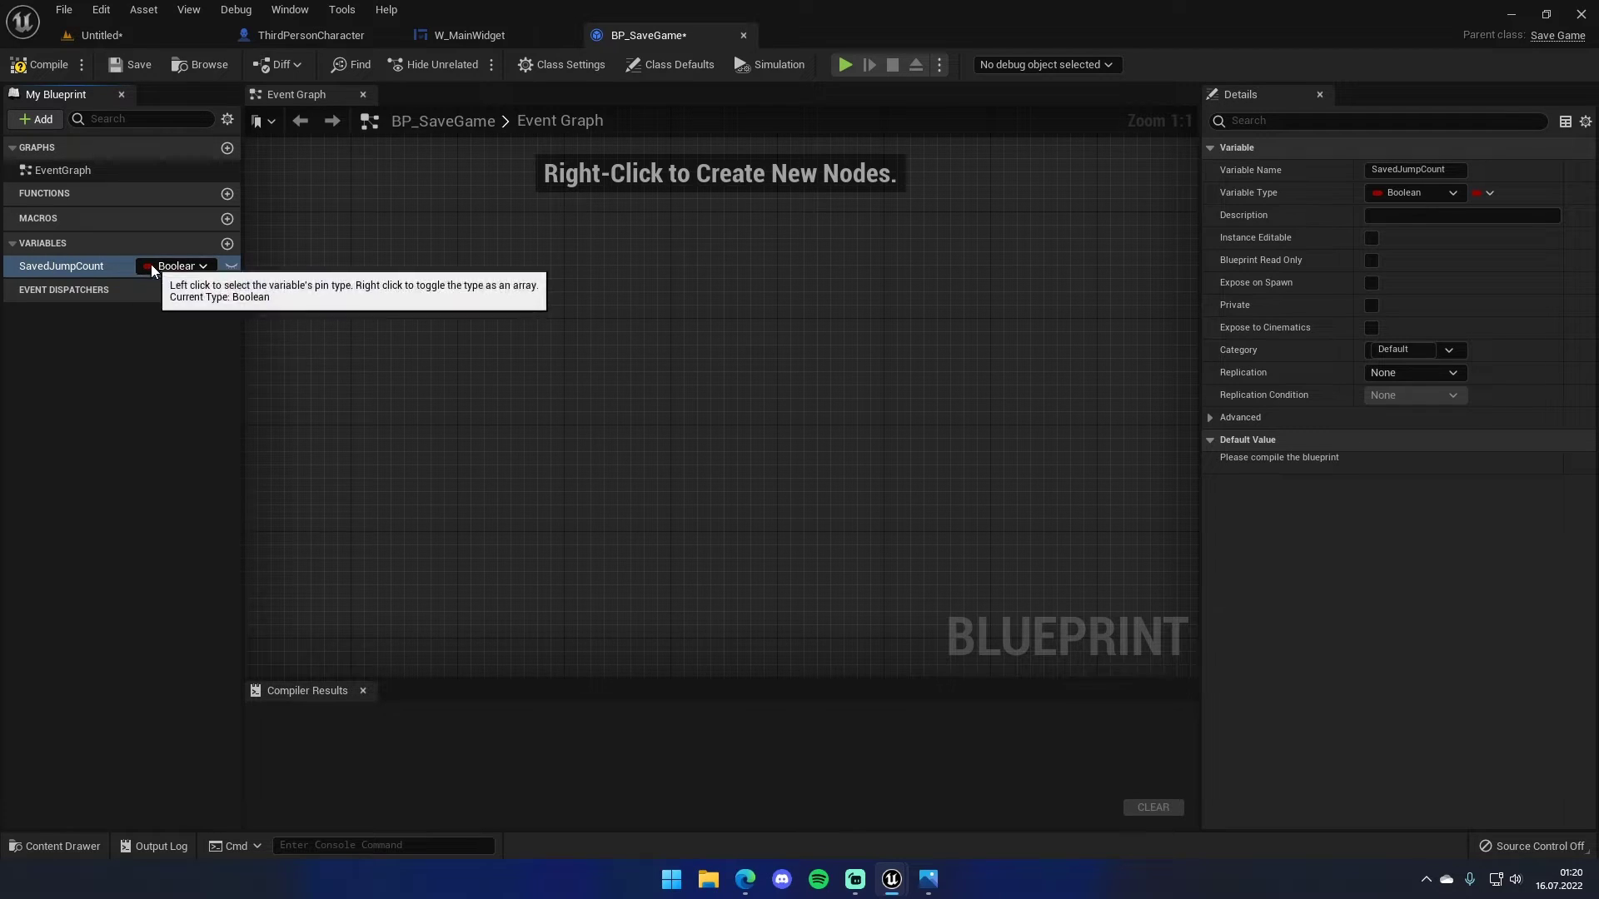
left_click(154, 265)
left_click(197, 378)
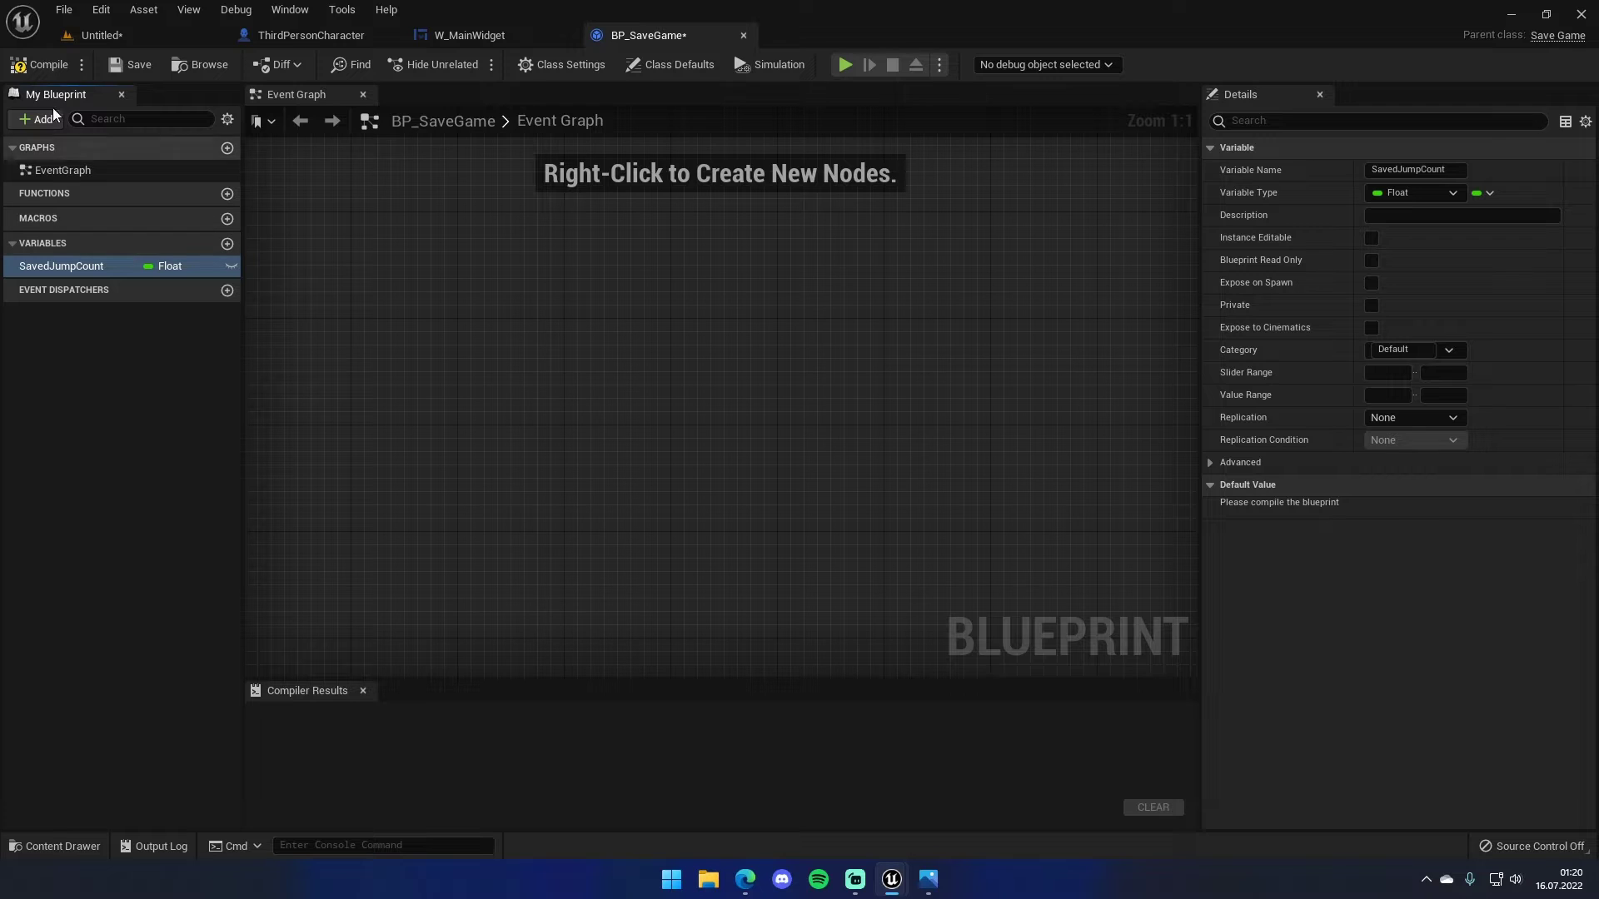
left_click(45, 65)
left_click(311, 35)
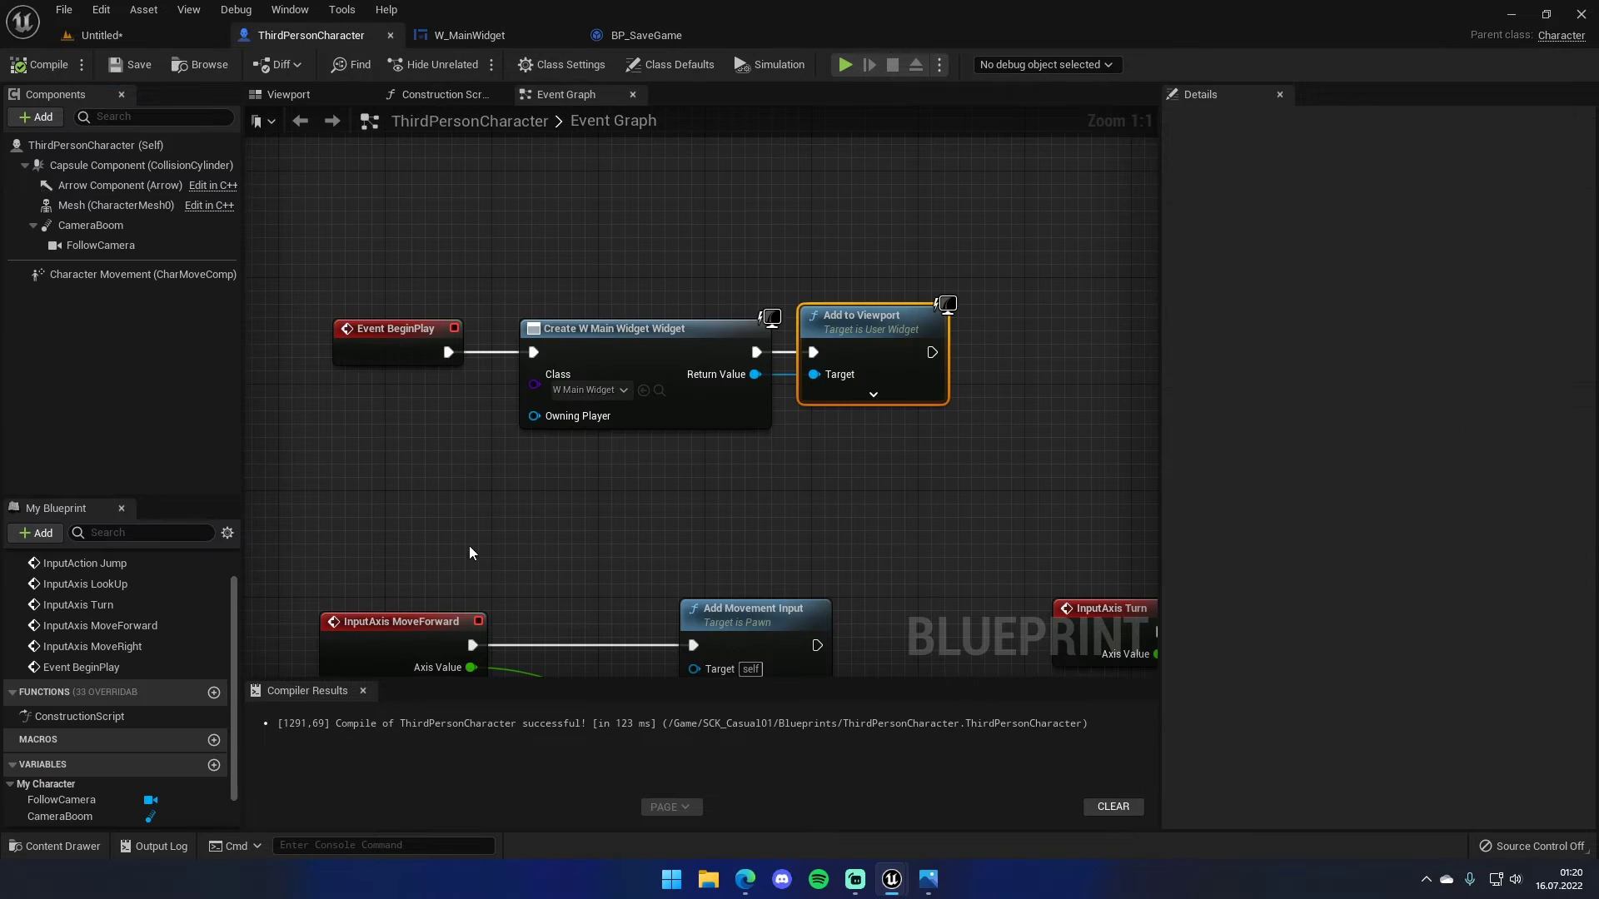
- Pan the ThirdPersonCharacter Event Graph to review the turn, jump increment and MoveRight nodes
scroll(63, 822, "down", 2)
mouse_move(842, 561)
right_mouse_down()
mouse_move(566, 530)
mouse_move(583, 533)
right_mouse_up()
left_click_drag(733, 247, 1153, 554)
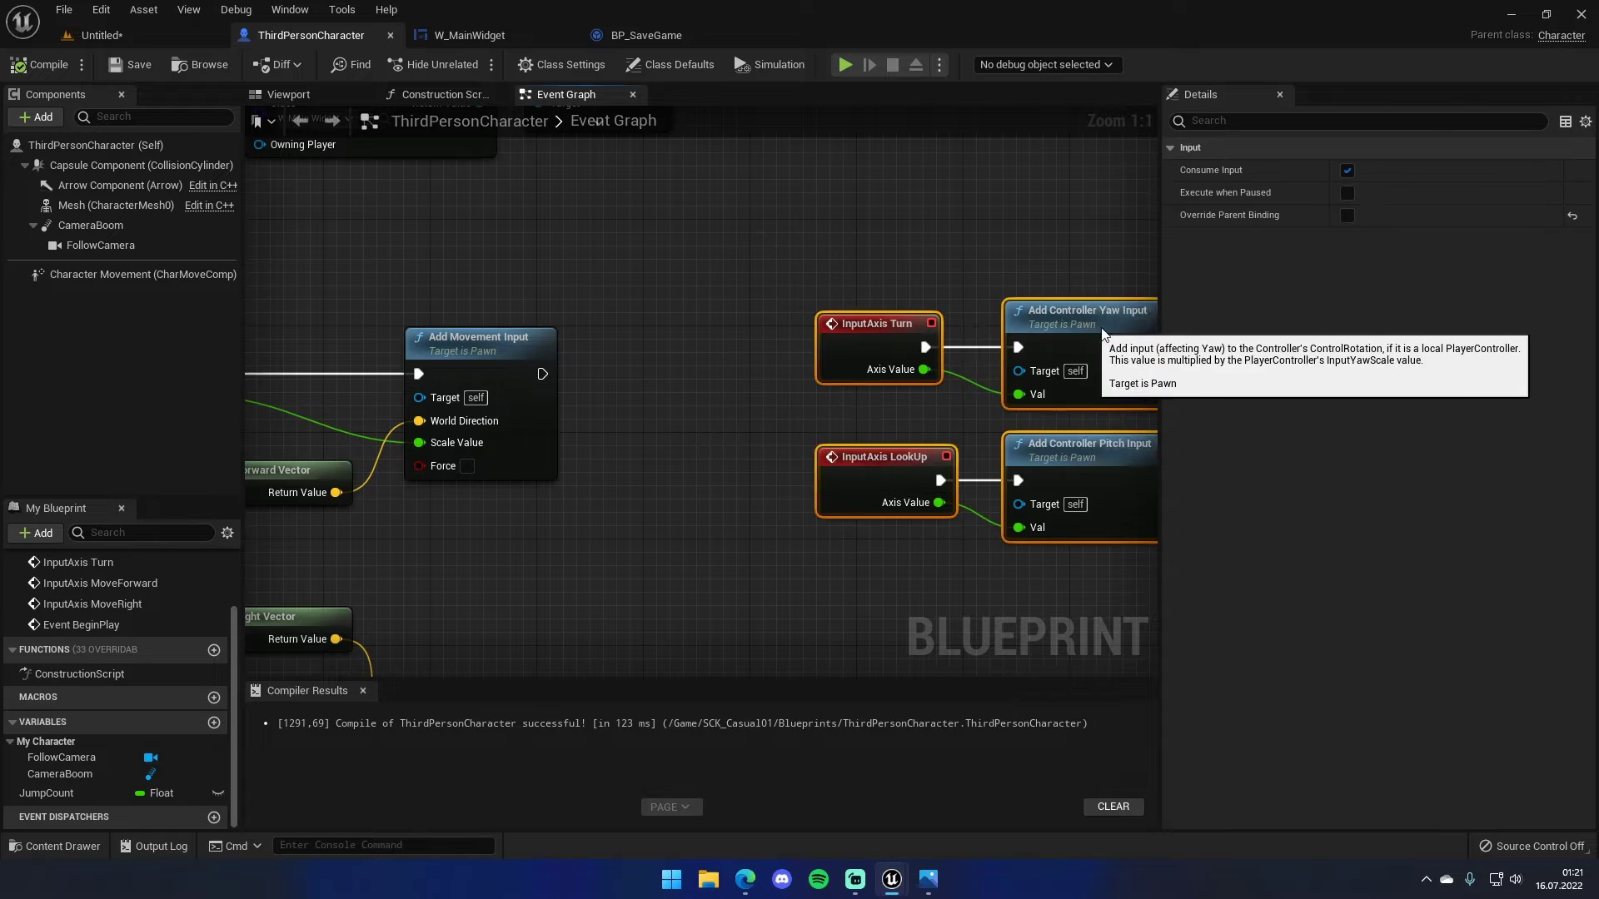
left_click_drag(1083, 333, 758, 387)
right_click_drag(758, 387, 766, 461)
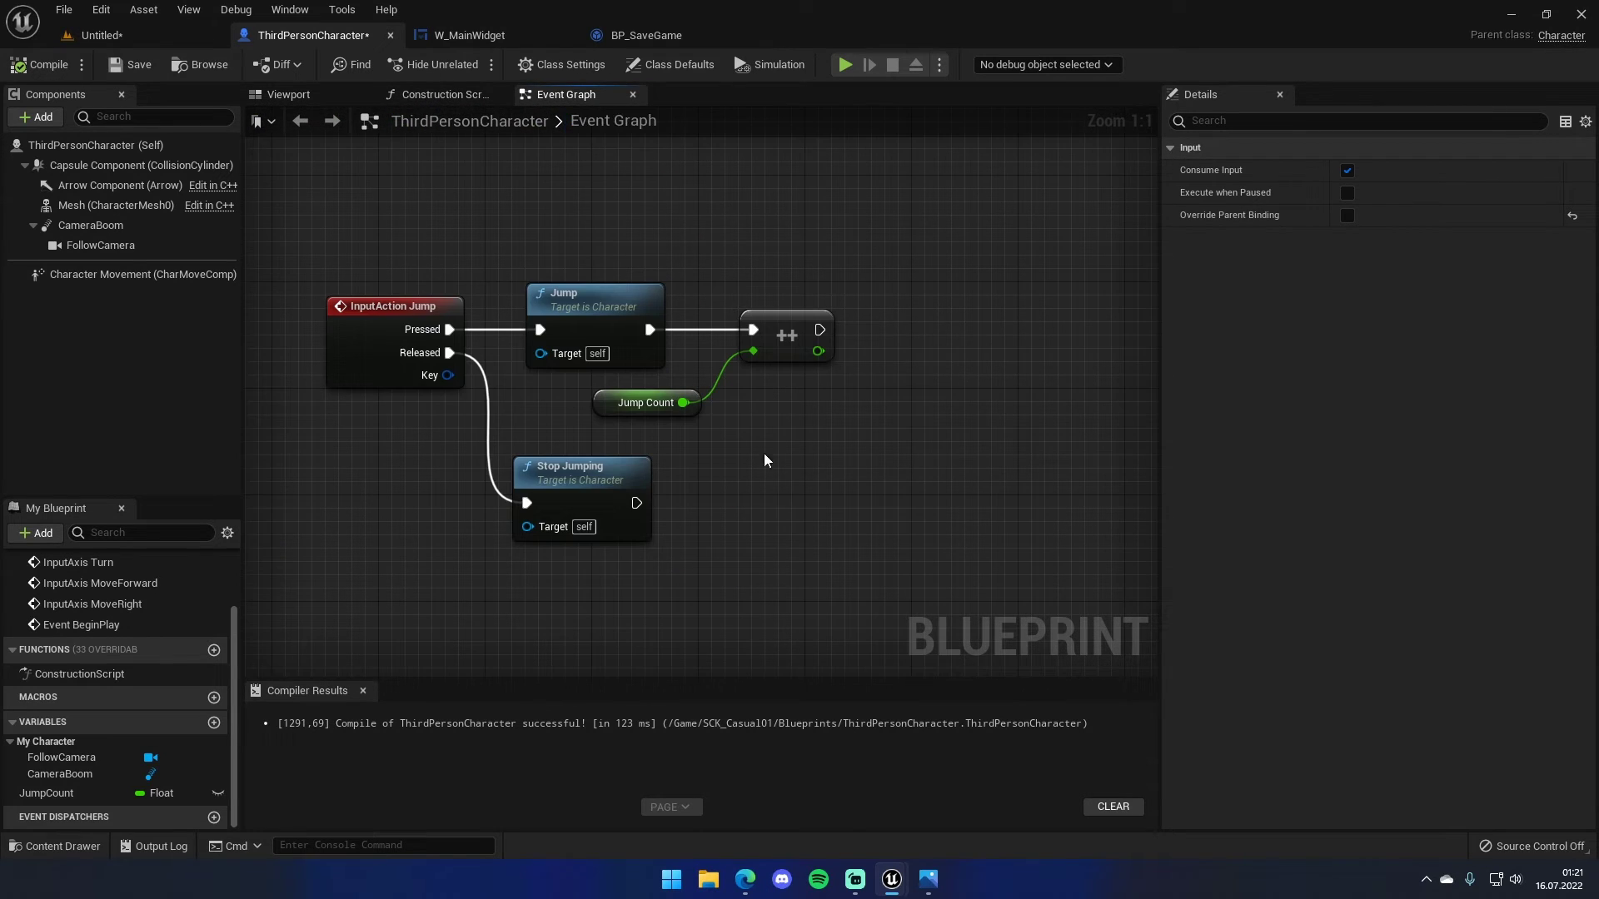
left_click(810, 344)
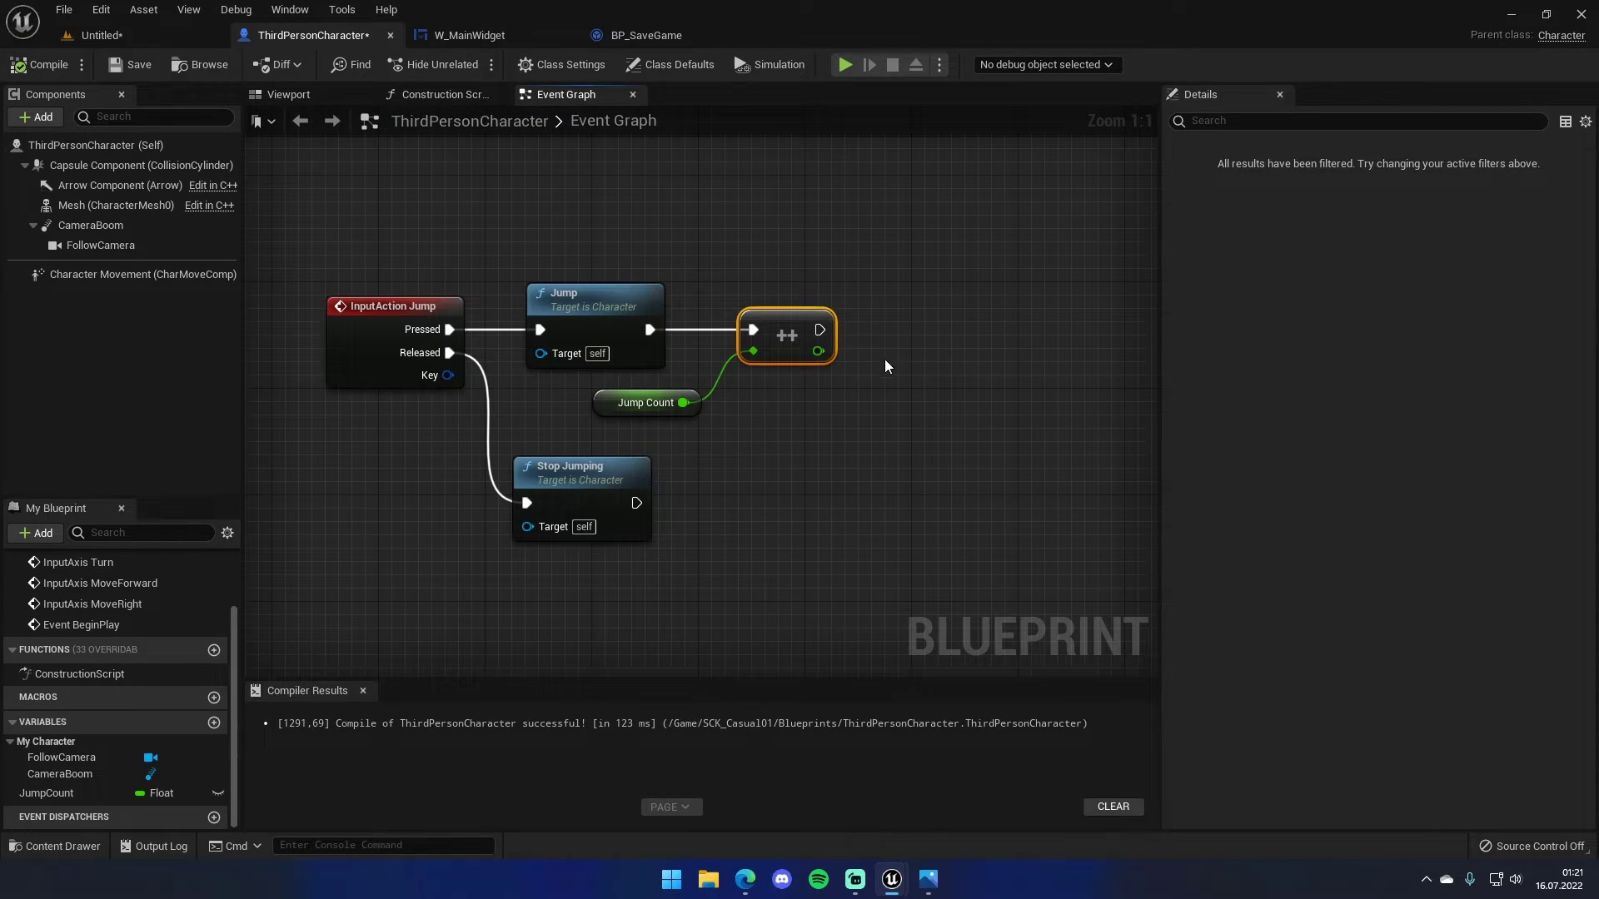
scroll(824, 393, "down", 1)
left_click(765, 450)
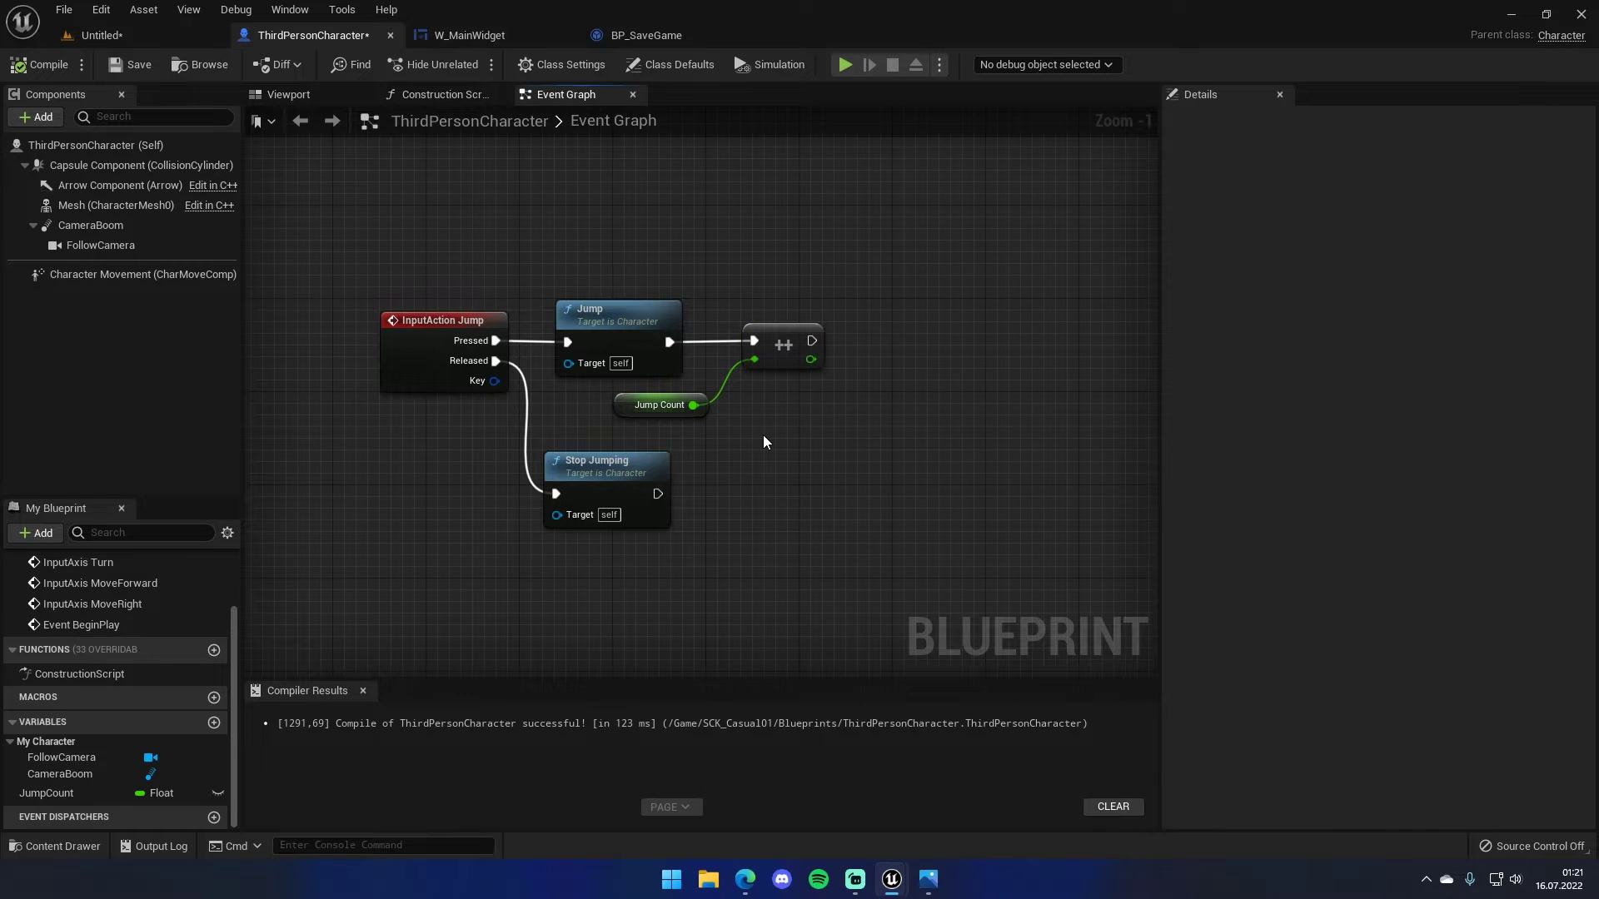
right_click_drag(763, 435, 616, 642)
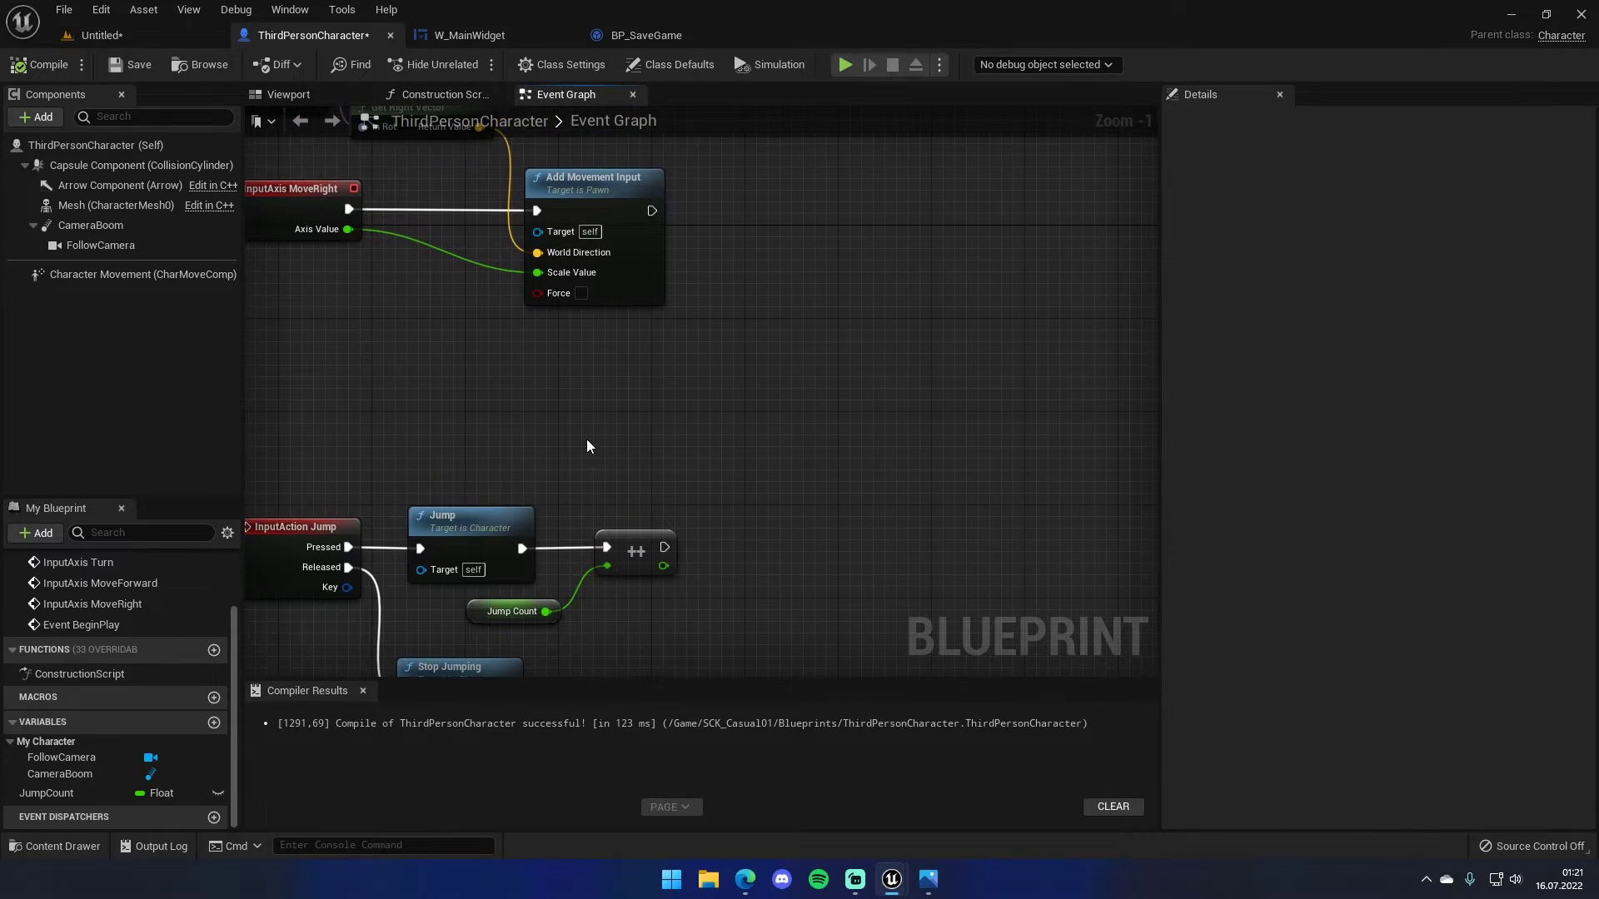
- Glance at BP_SaveGame, then review the BeginPlay widget, movement and look-up nodes
left_click(656, 39)
left_click(282, 34)
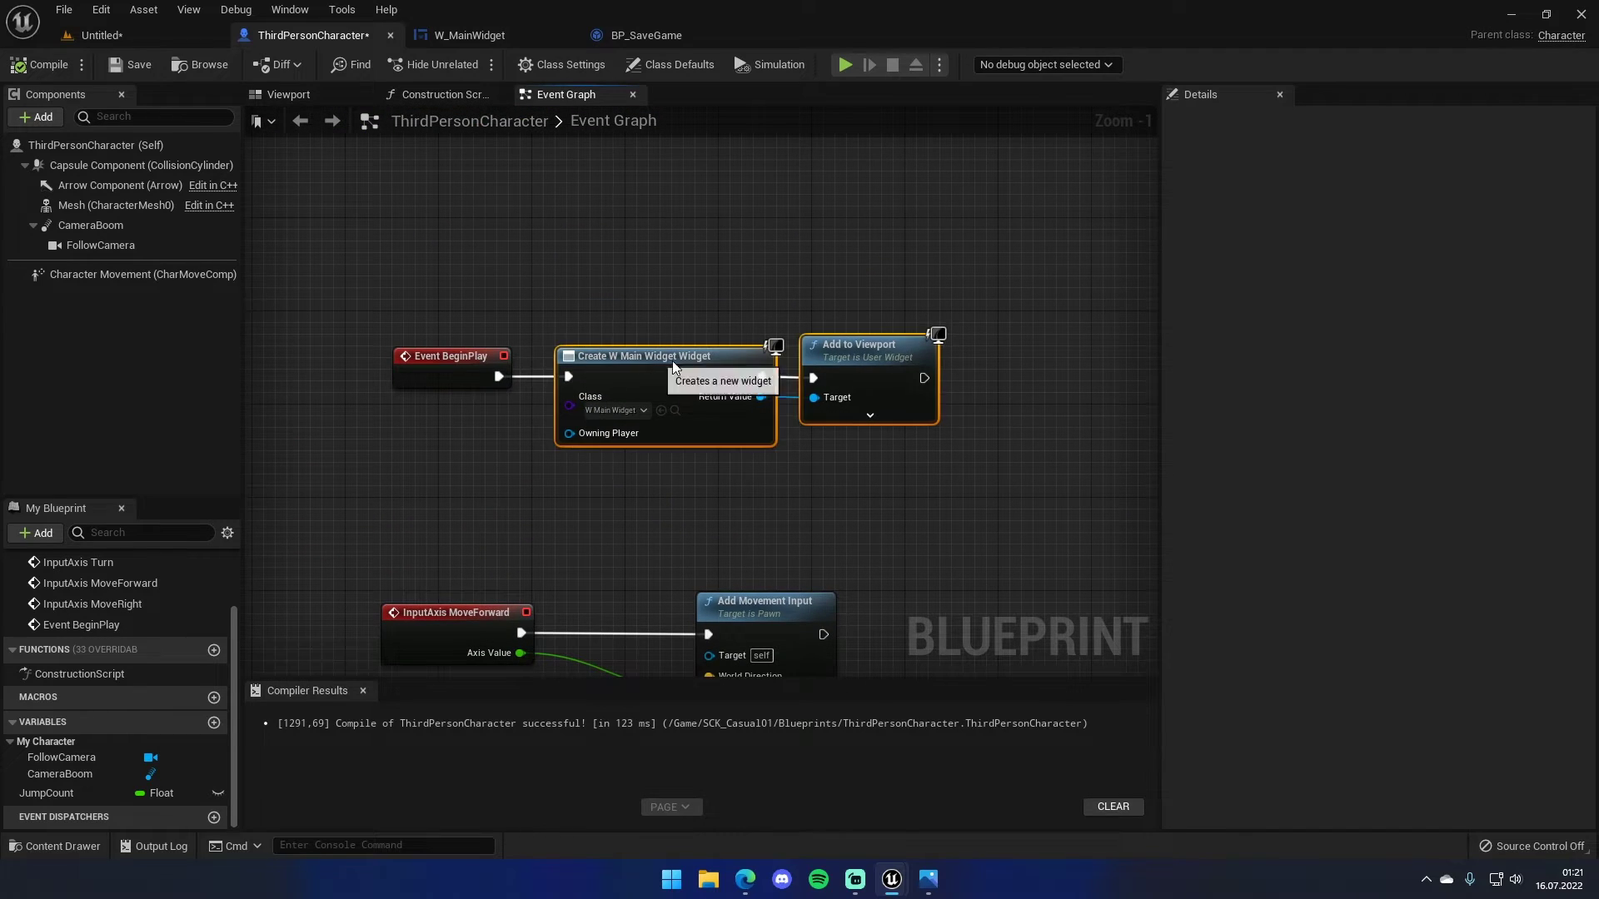
left_click_drag(645, 359, 668, 358)
right_click_drag(925, 392, 814, 364)
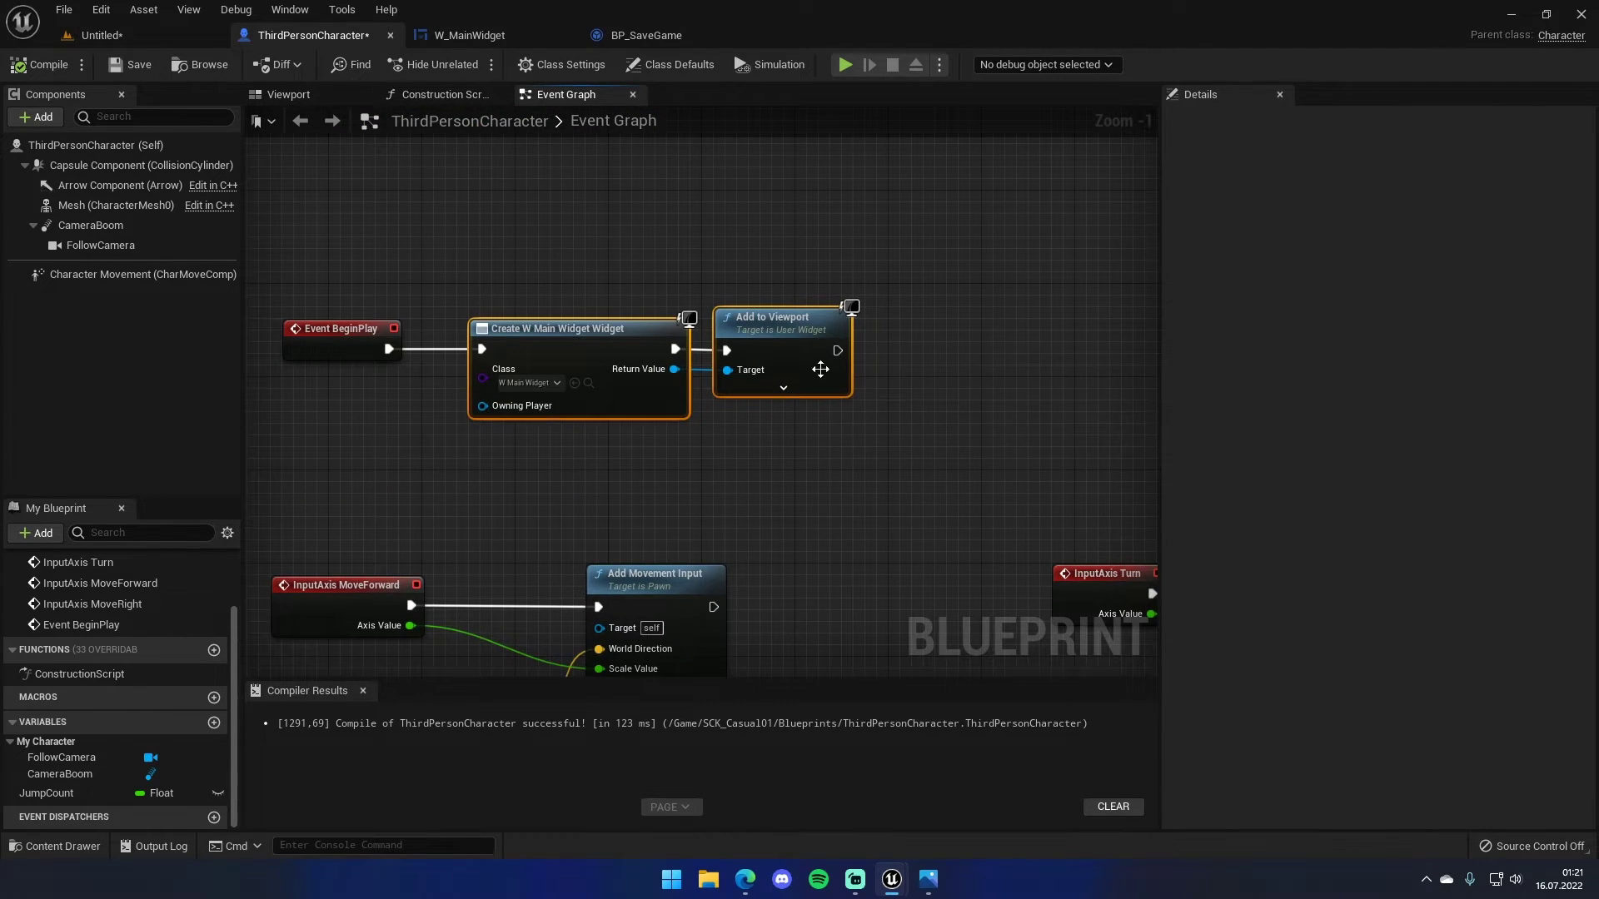
left_click_drag(838, 350, 811, 532)
right_click_drag(811, 538, 829, 54)
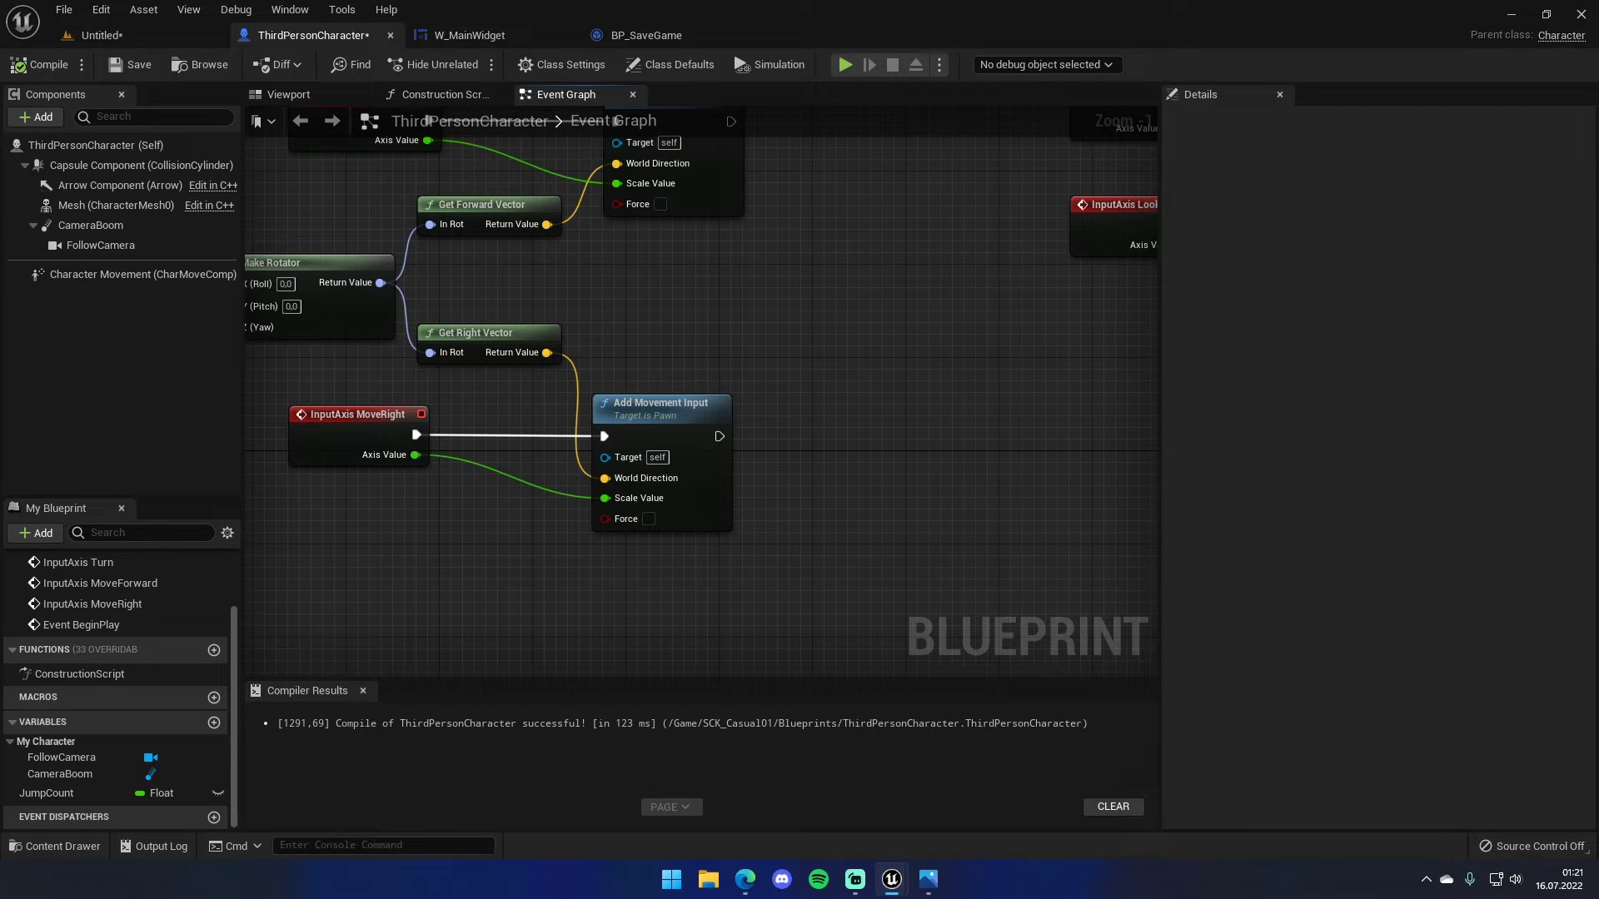
right_click_drag(1056, 110, 656, 283)
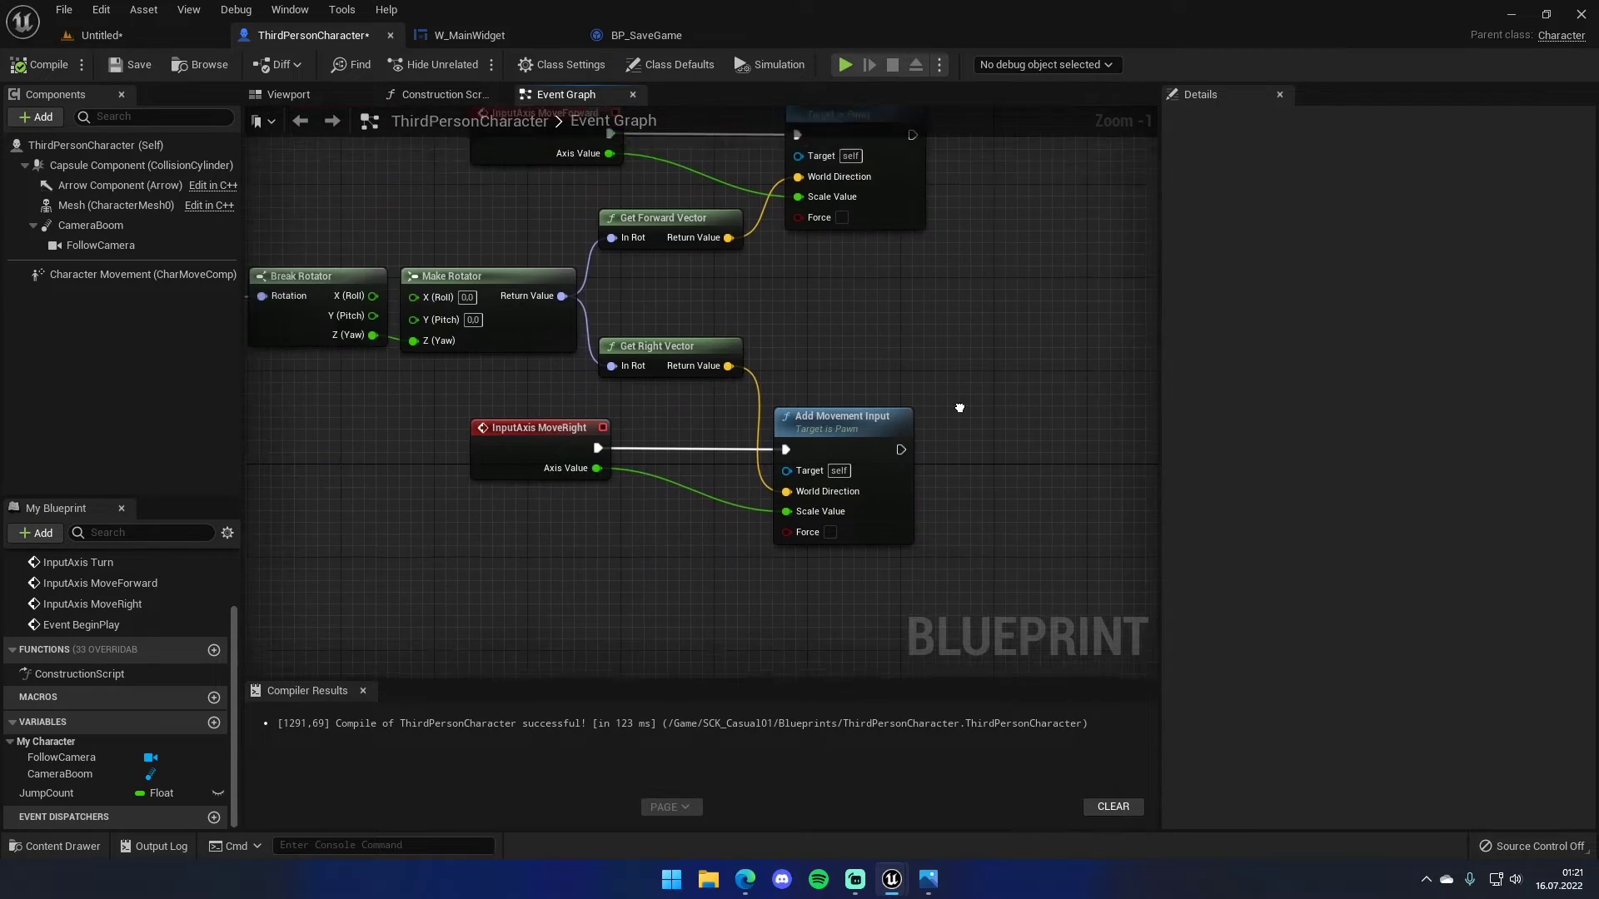
left_click_drag(657, 278, 800, 425)
right_click_drag(800, 425, 1139, 151)
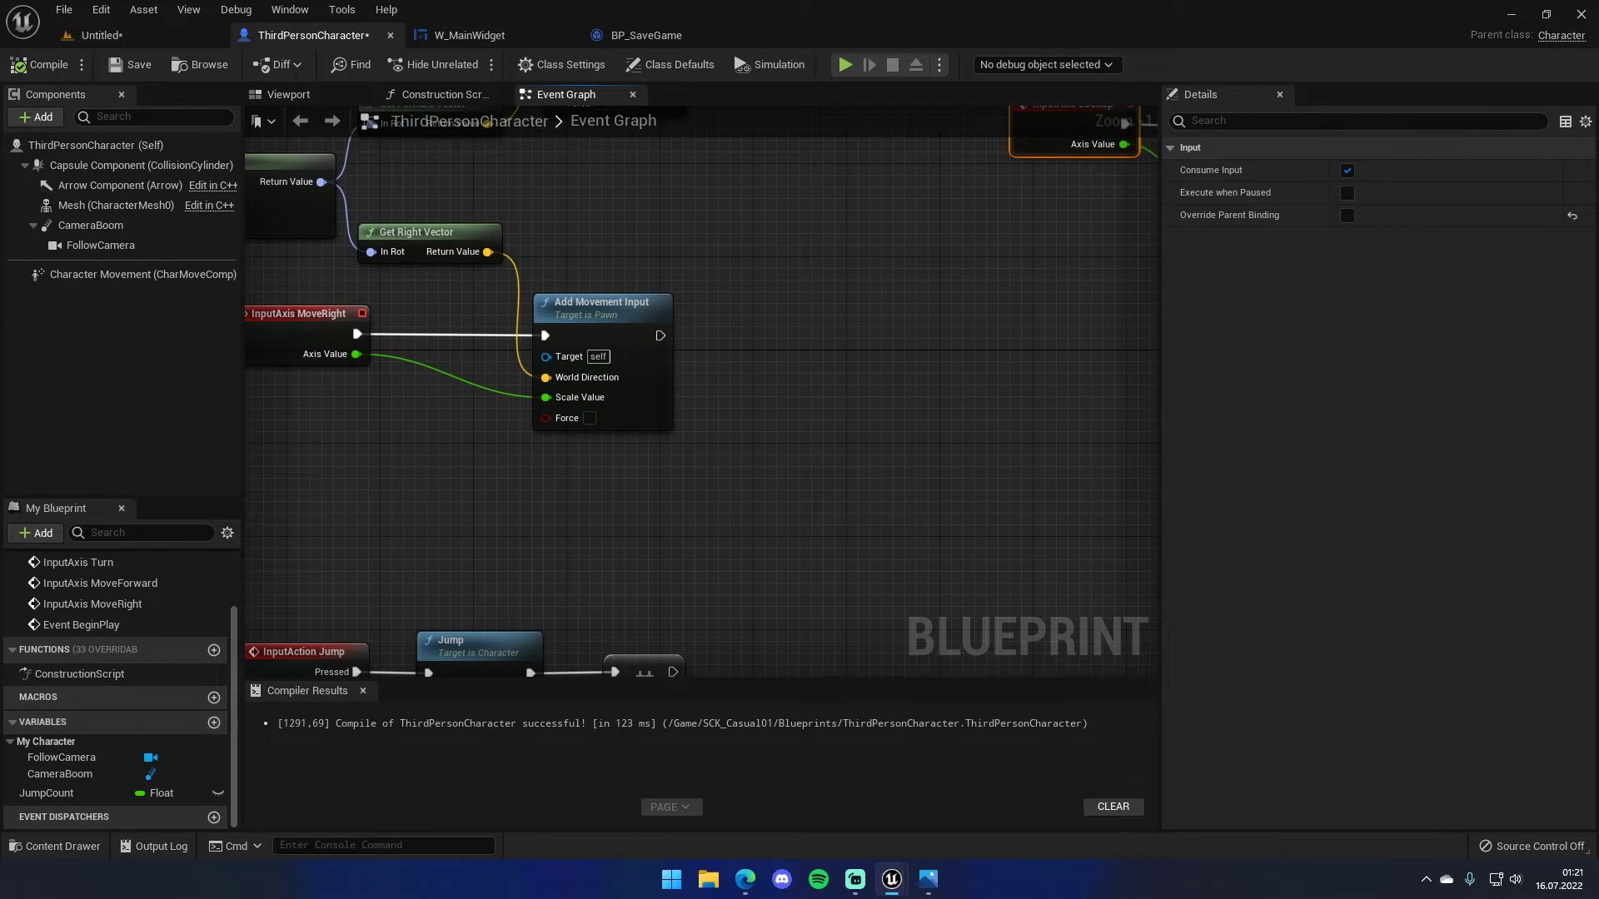
- Add a new function named SaveGame and check the save system reference image
left_click(214, 651)
type("SaveGame")
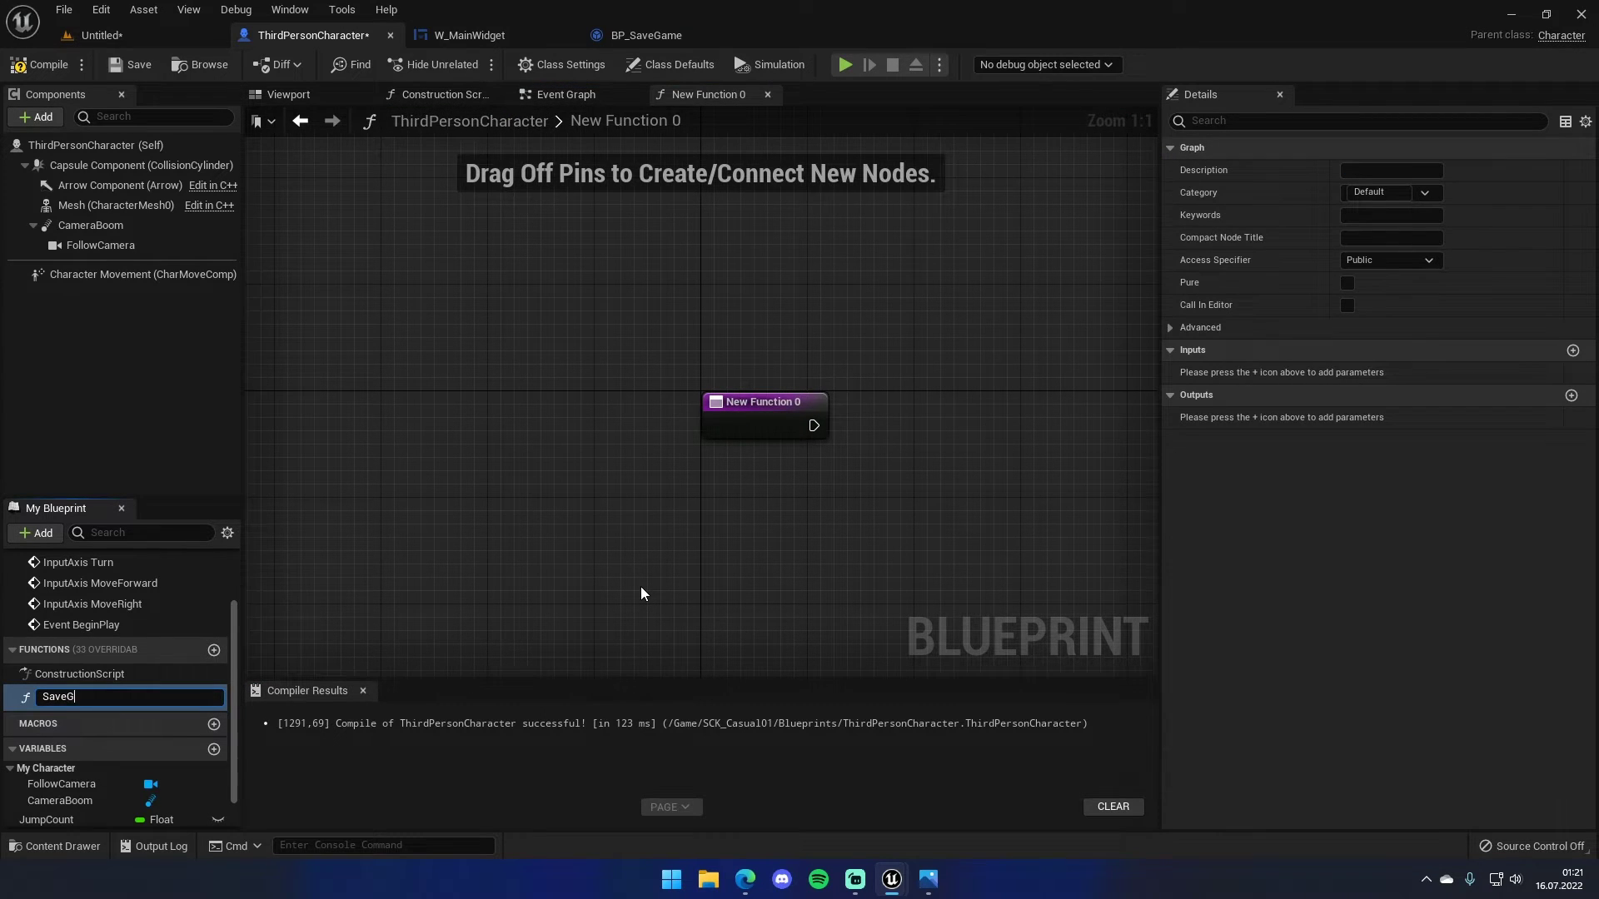
key("Return")
right_click_drag(730, 538, 545, 517)
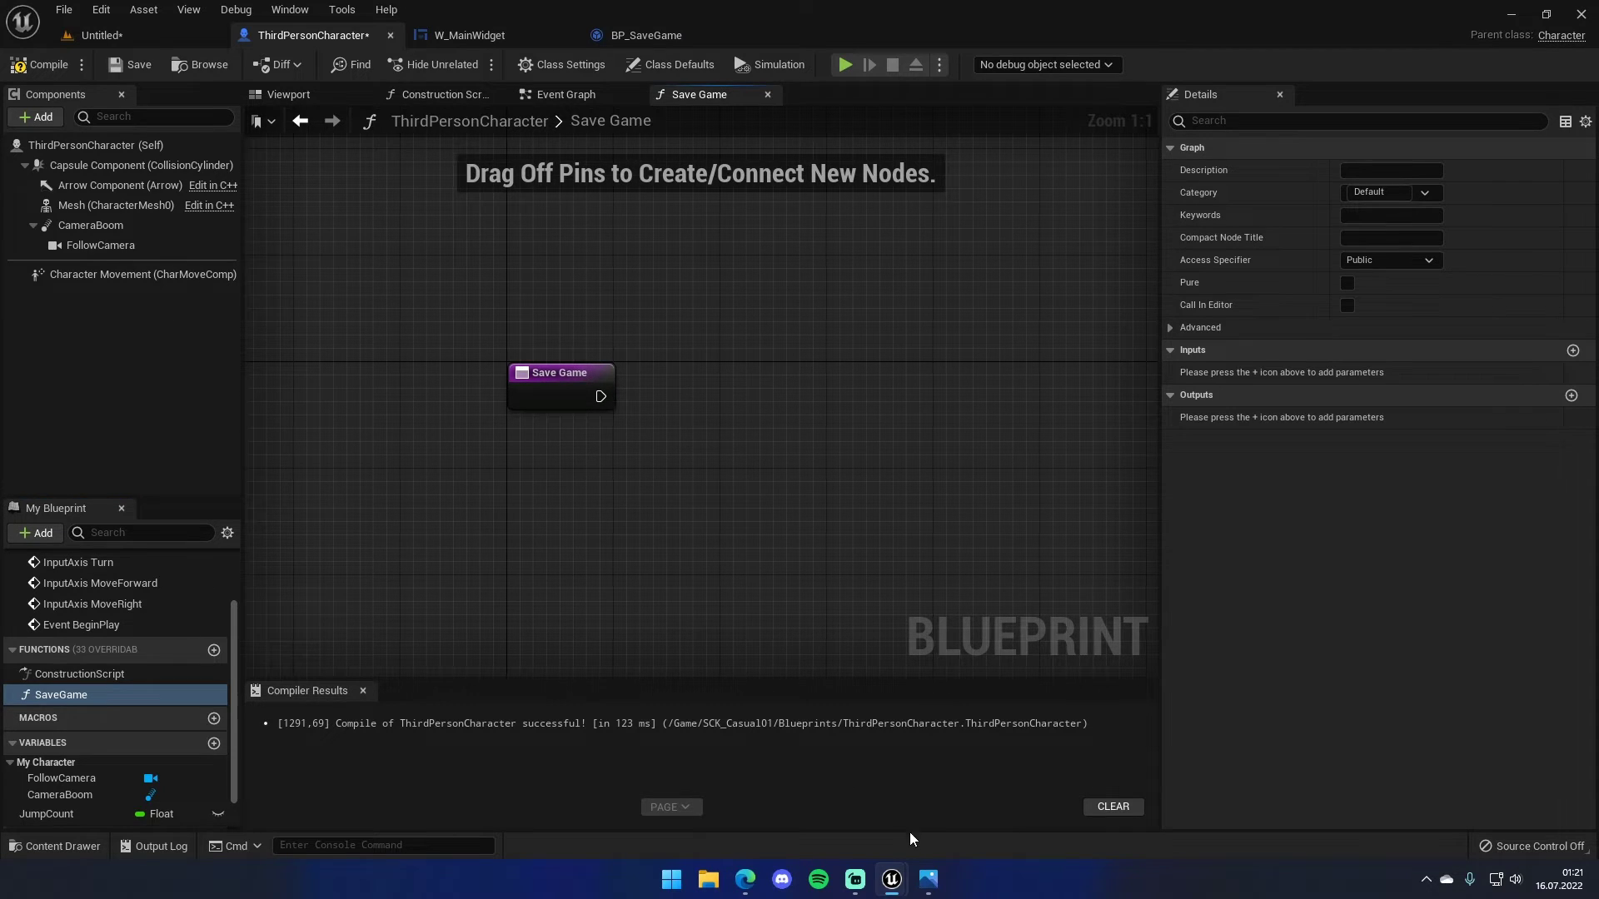
left_click(928, 880)
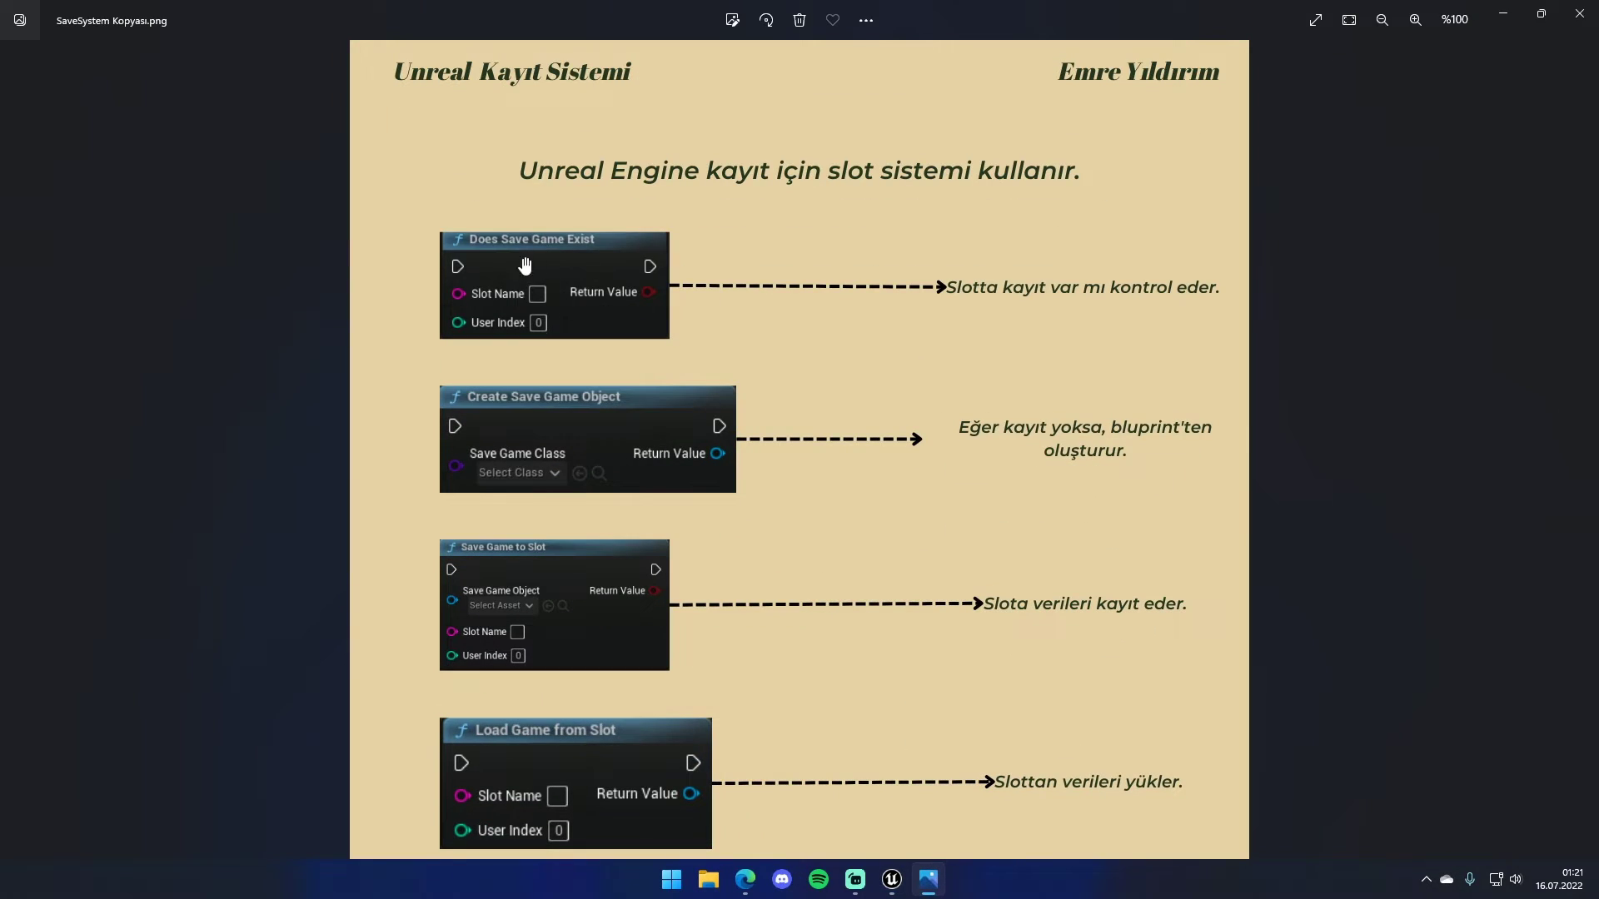
left_click(1504, 13)
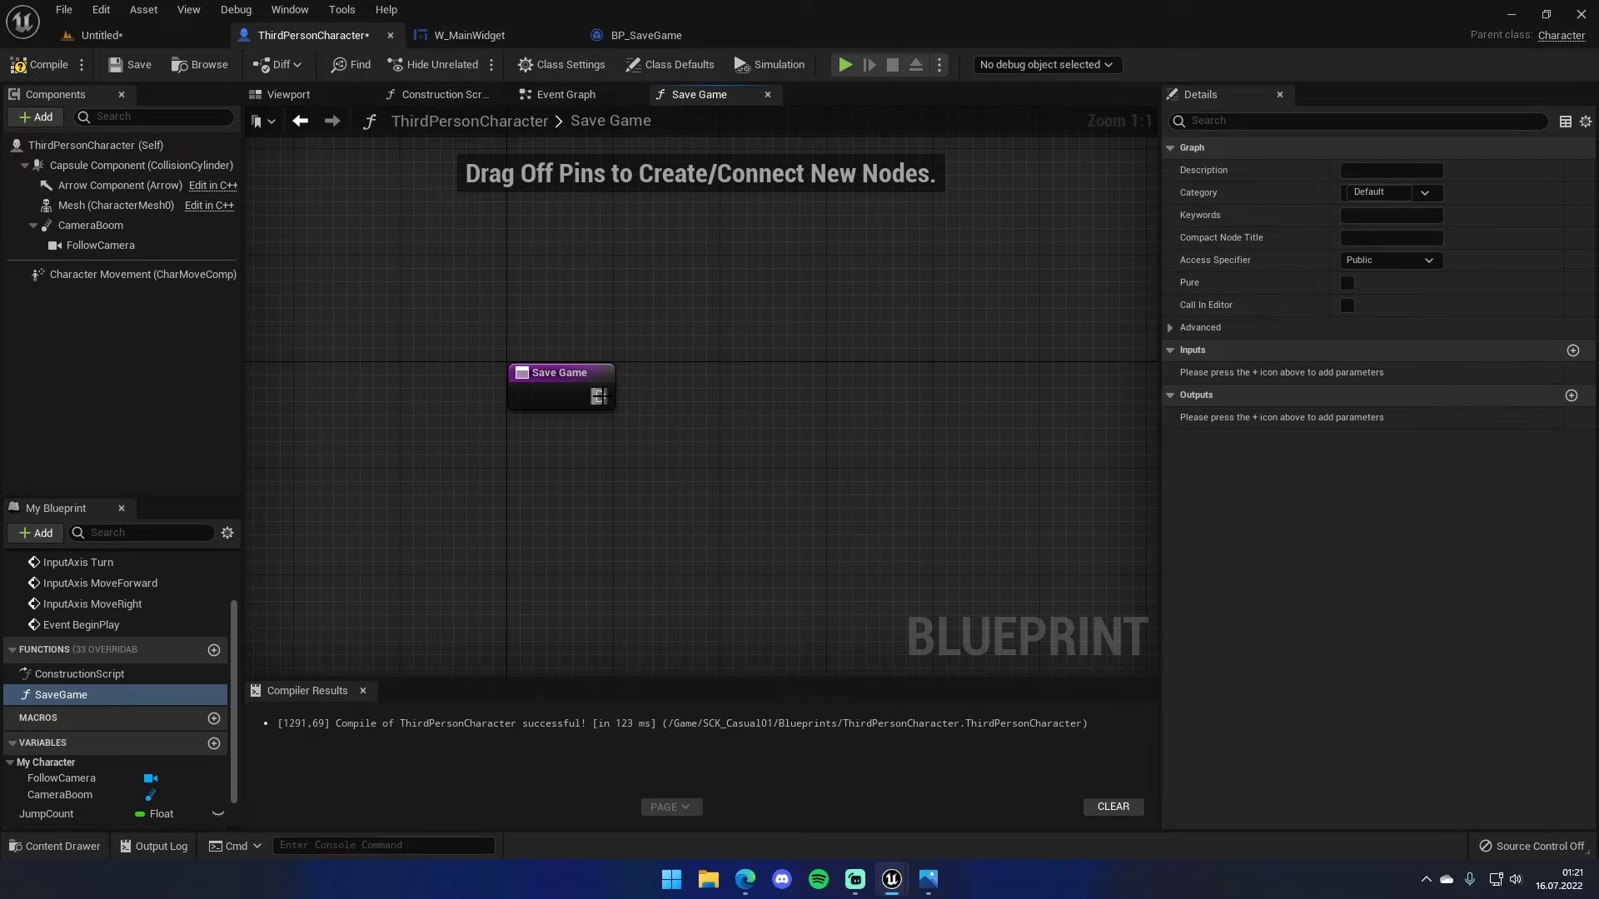
- Add a Does Save Game Exist node after the Save Game function entry
left_click_drag(599, 396, 677, 397)
type("does")
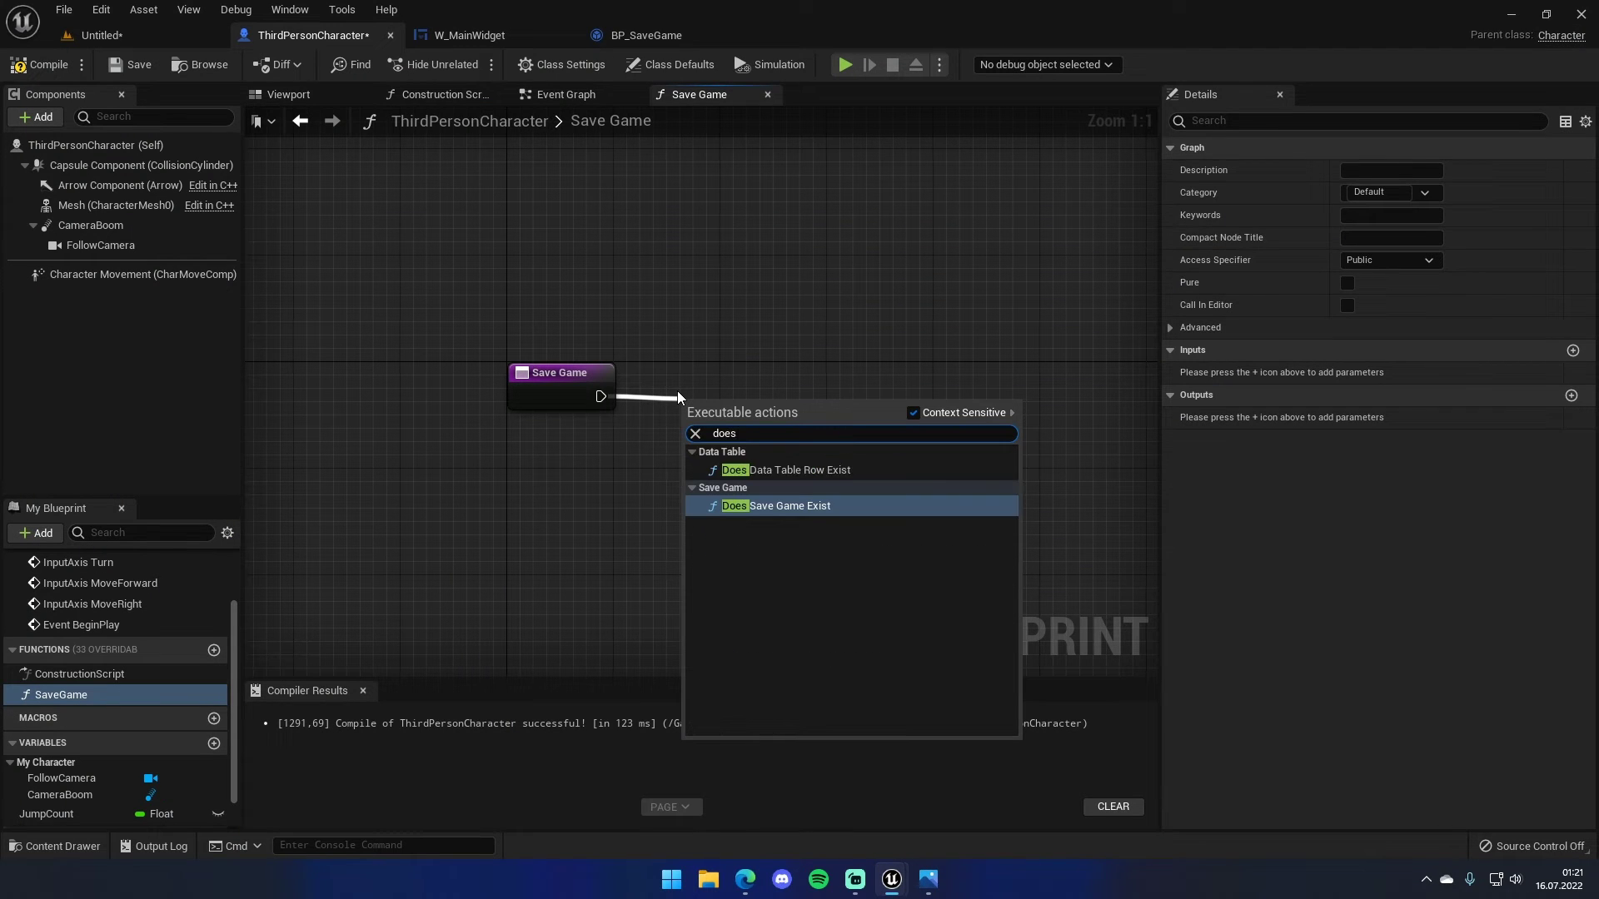
key("Return")
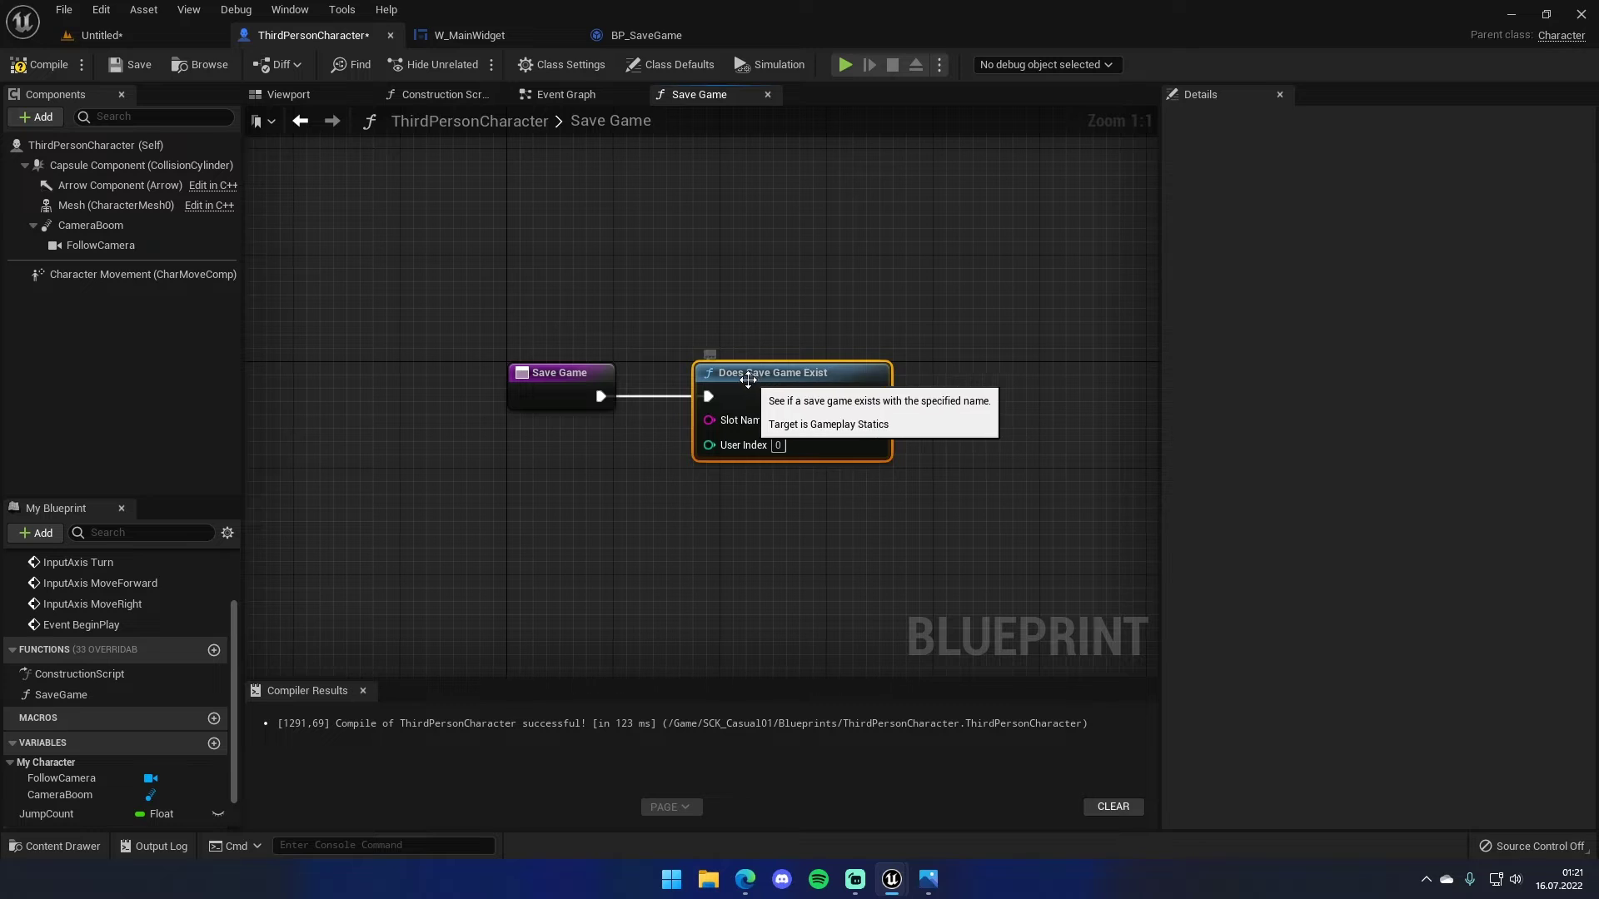
left_click_drag(748, 380, 762, 379)
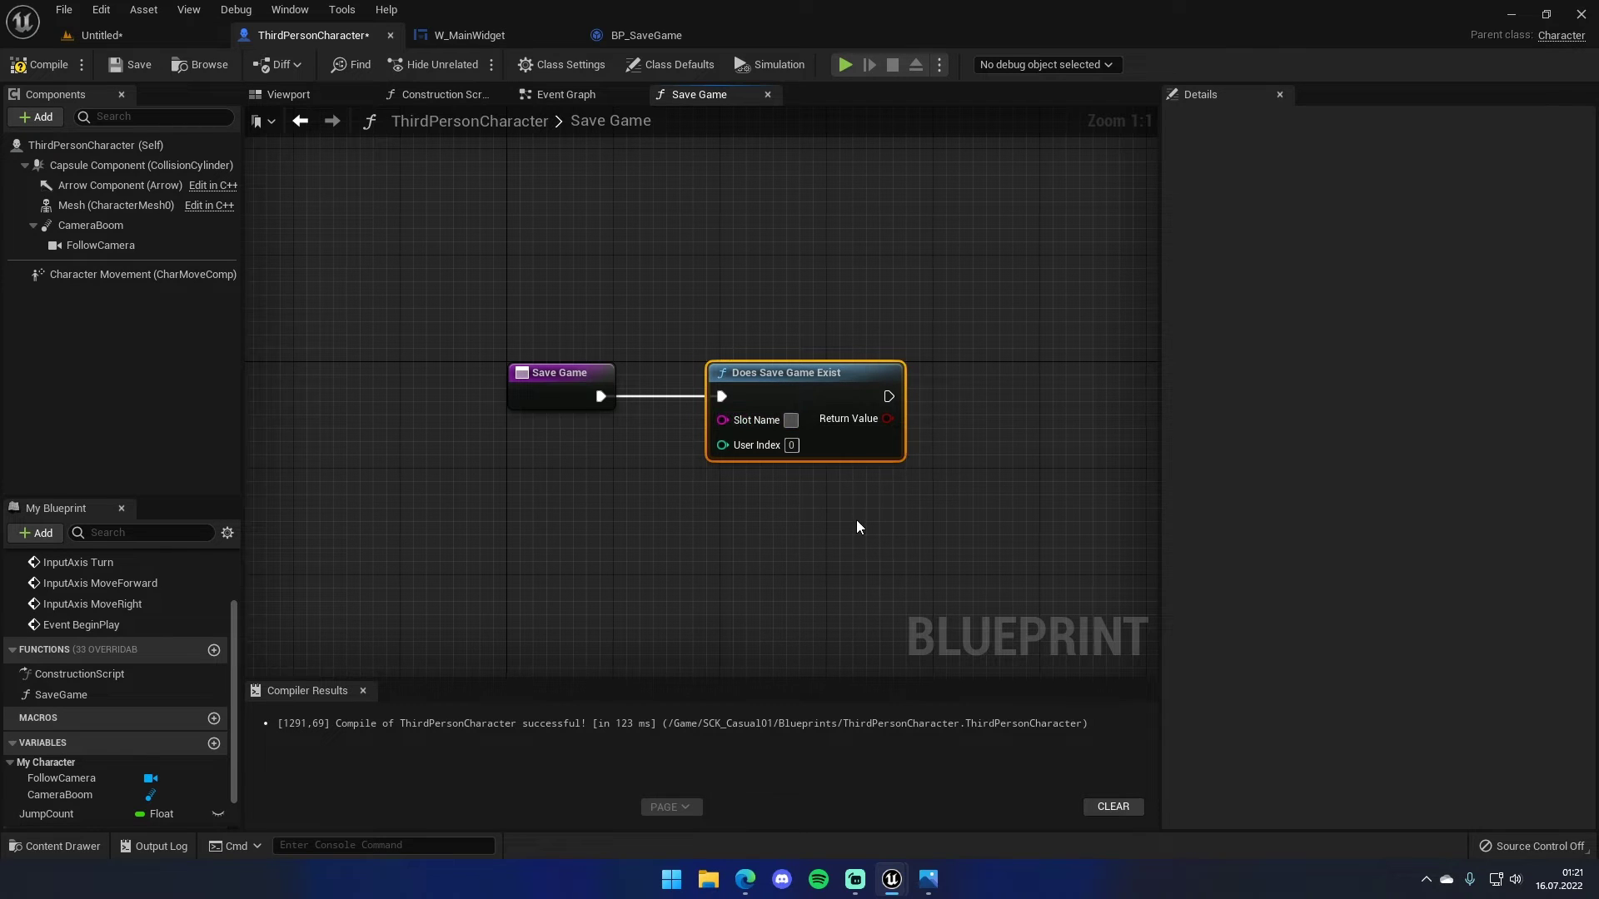
left_click(774, 537)
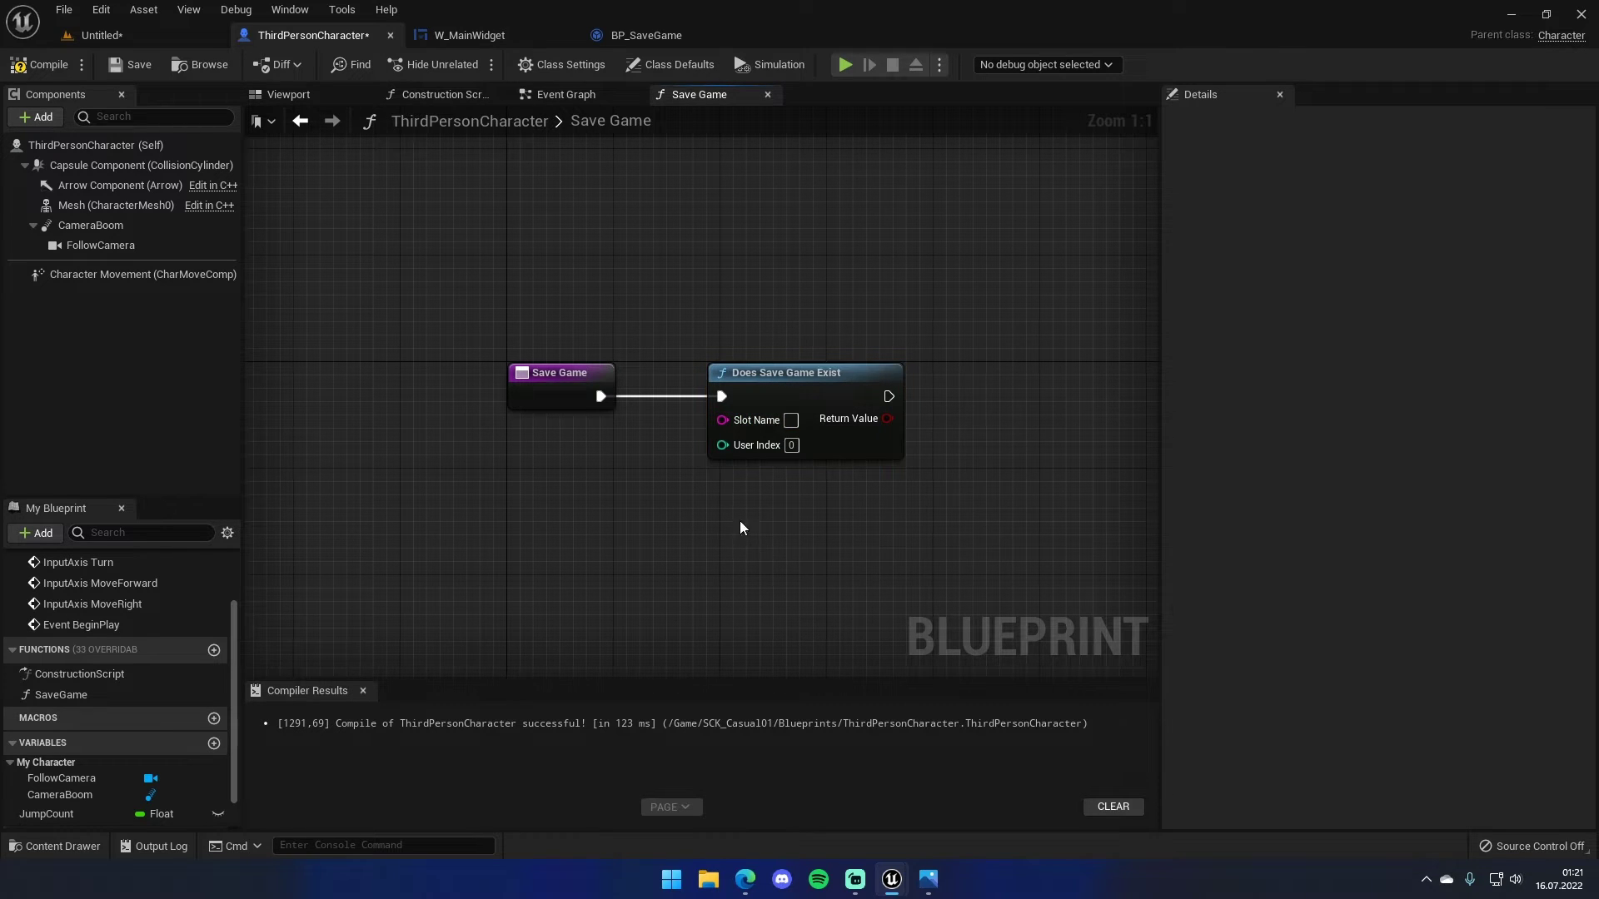
- Promote the Slot Name input to a variable, compile, and set its default to Slot1
right_click(743, 418)
left_click(766, 456)
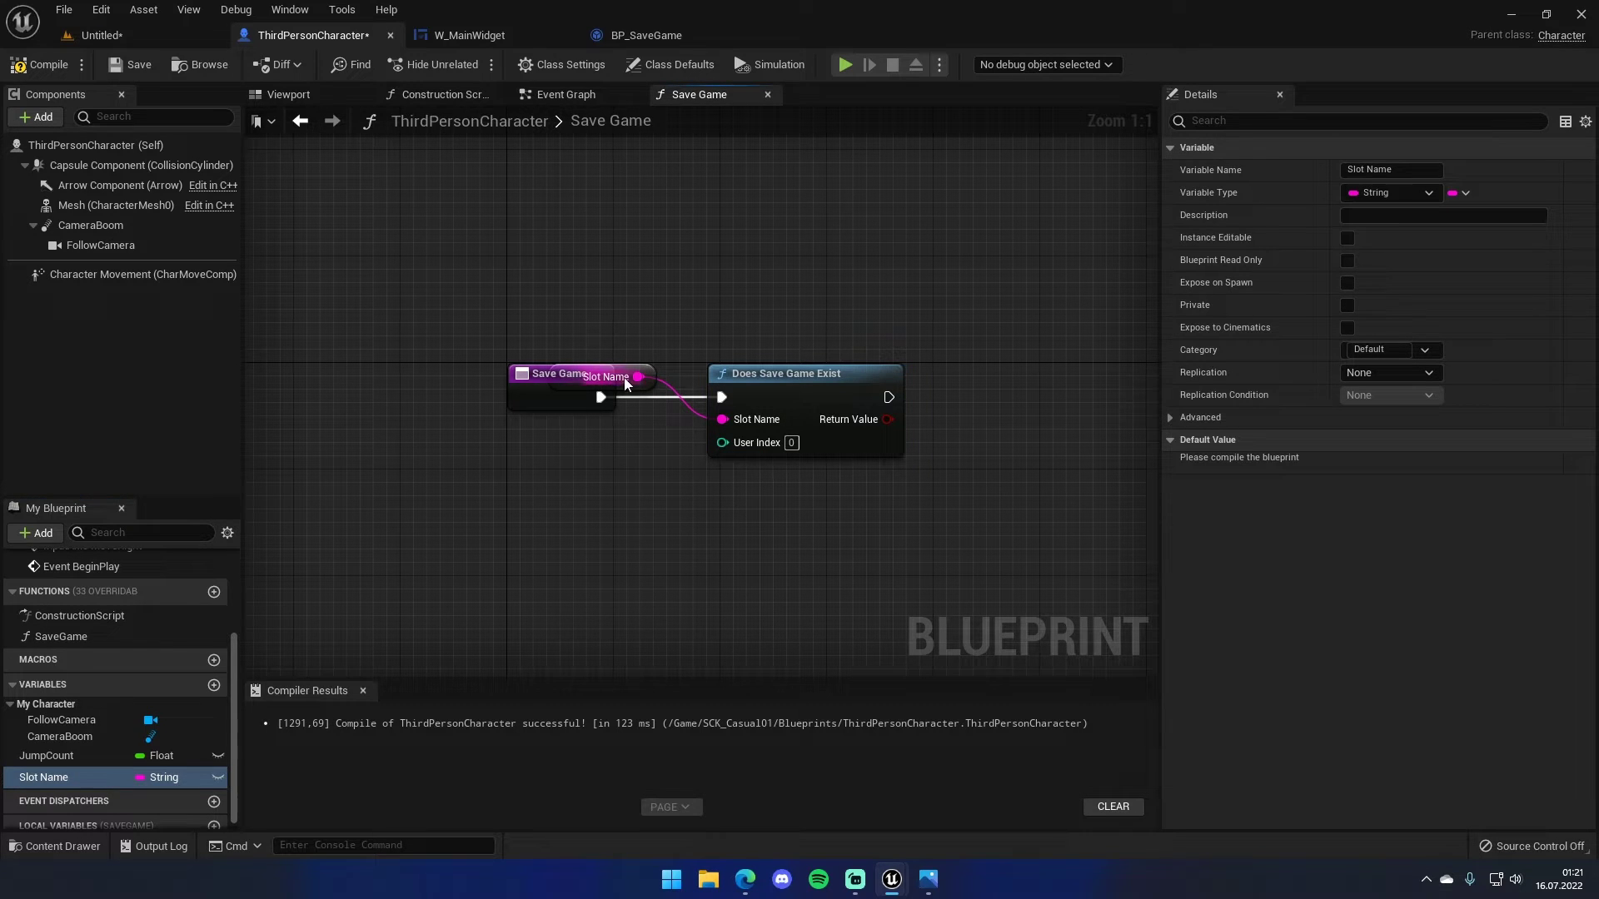
left_click_drag(627, 380, 610, 486)
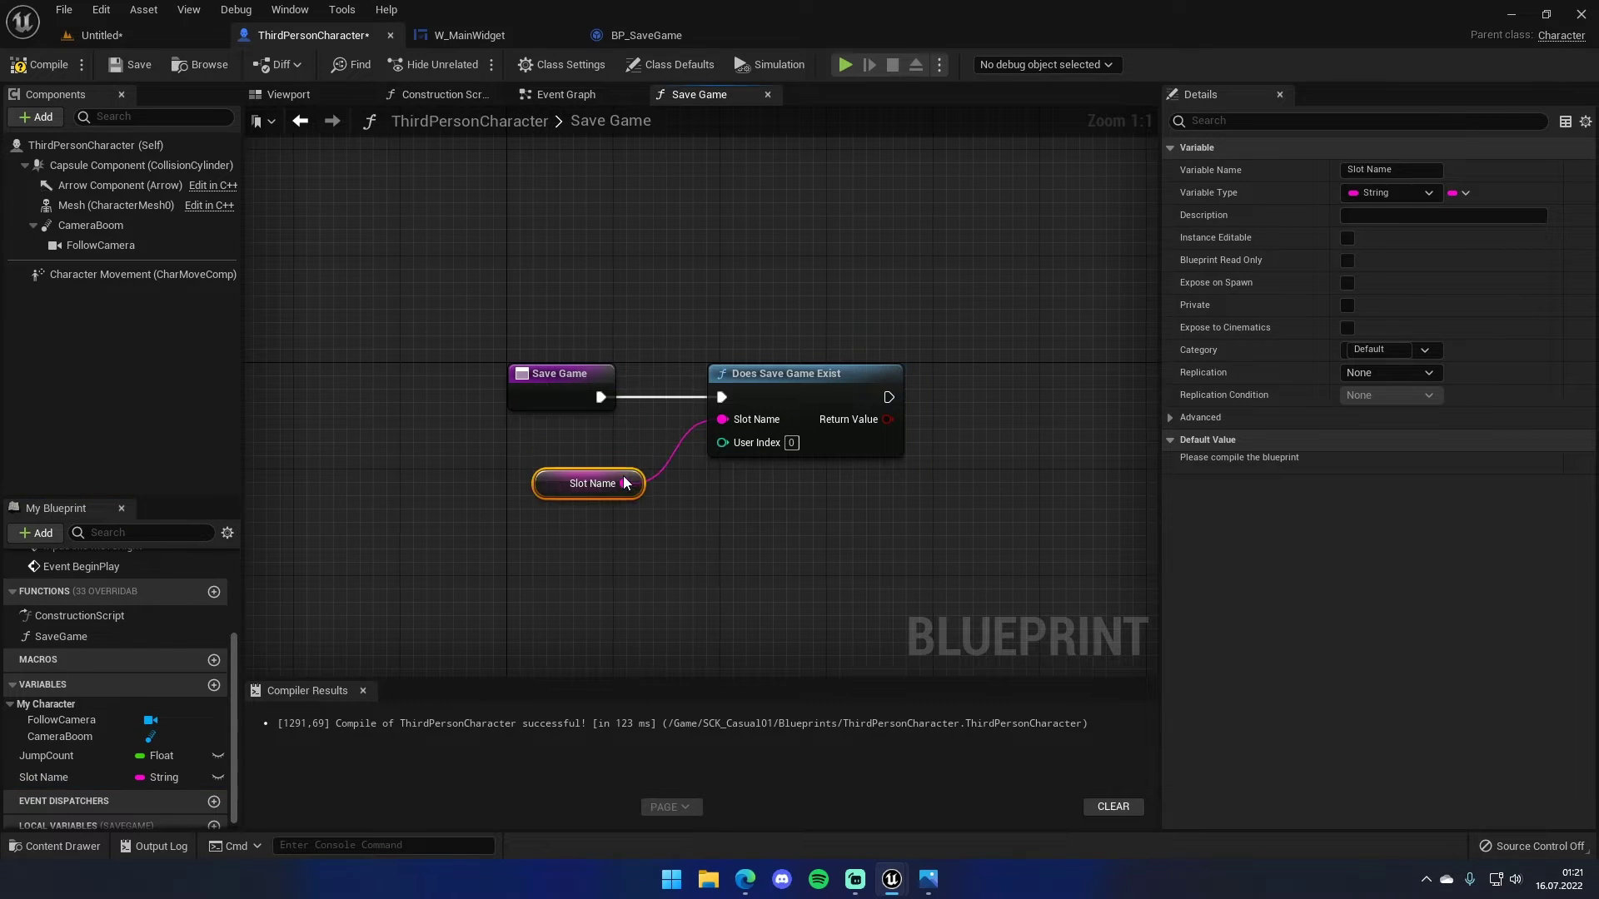
left_click(38, 64)
left_click(1399, 462)
type("t1")
left_click(806, 558)
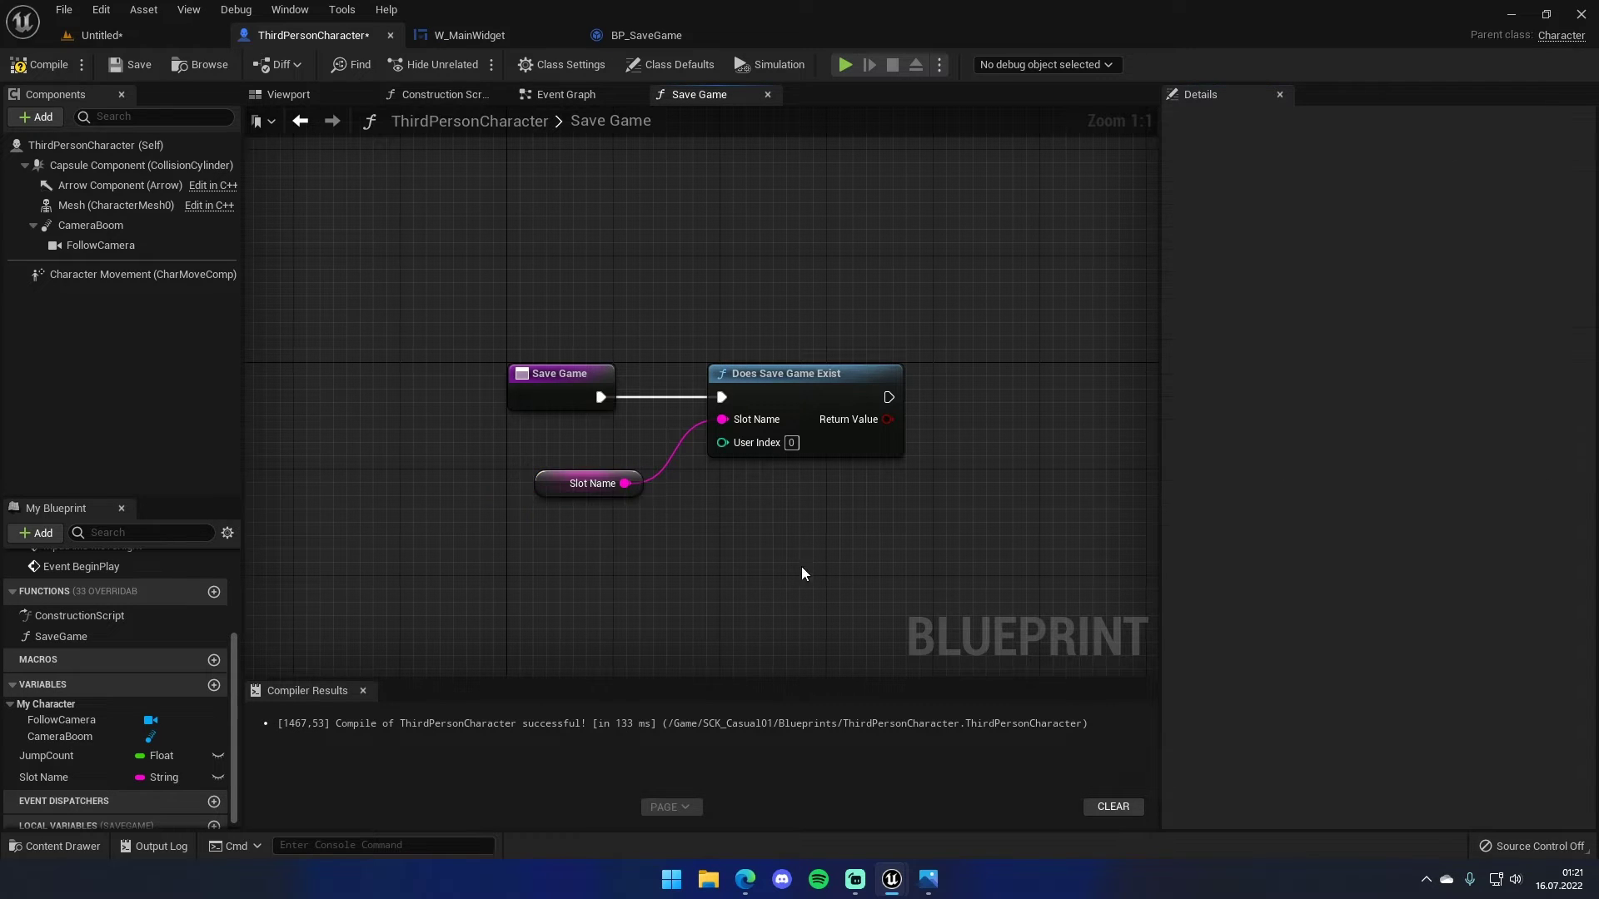
left_click(38, 67)
- Arrange the Slot Name and Does Save Game Exist nodes and drag a new wire from the check
right_click_drag(710, 493, 607, 472)
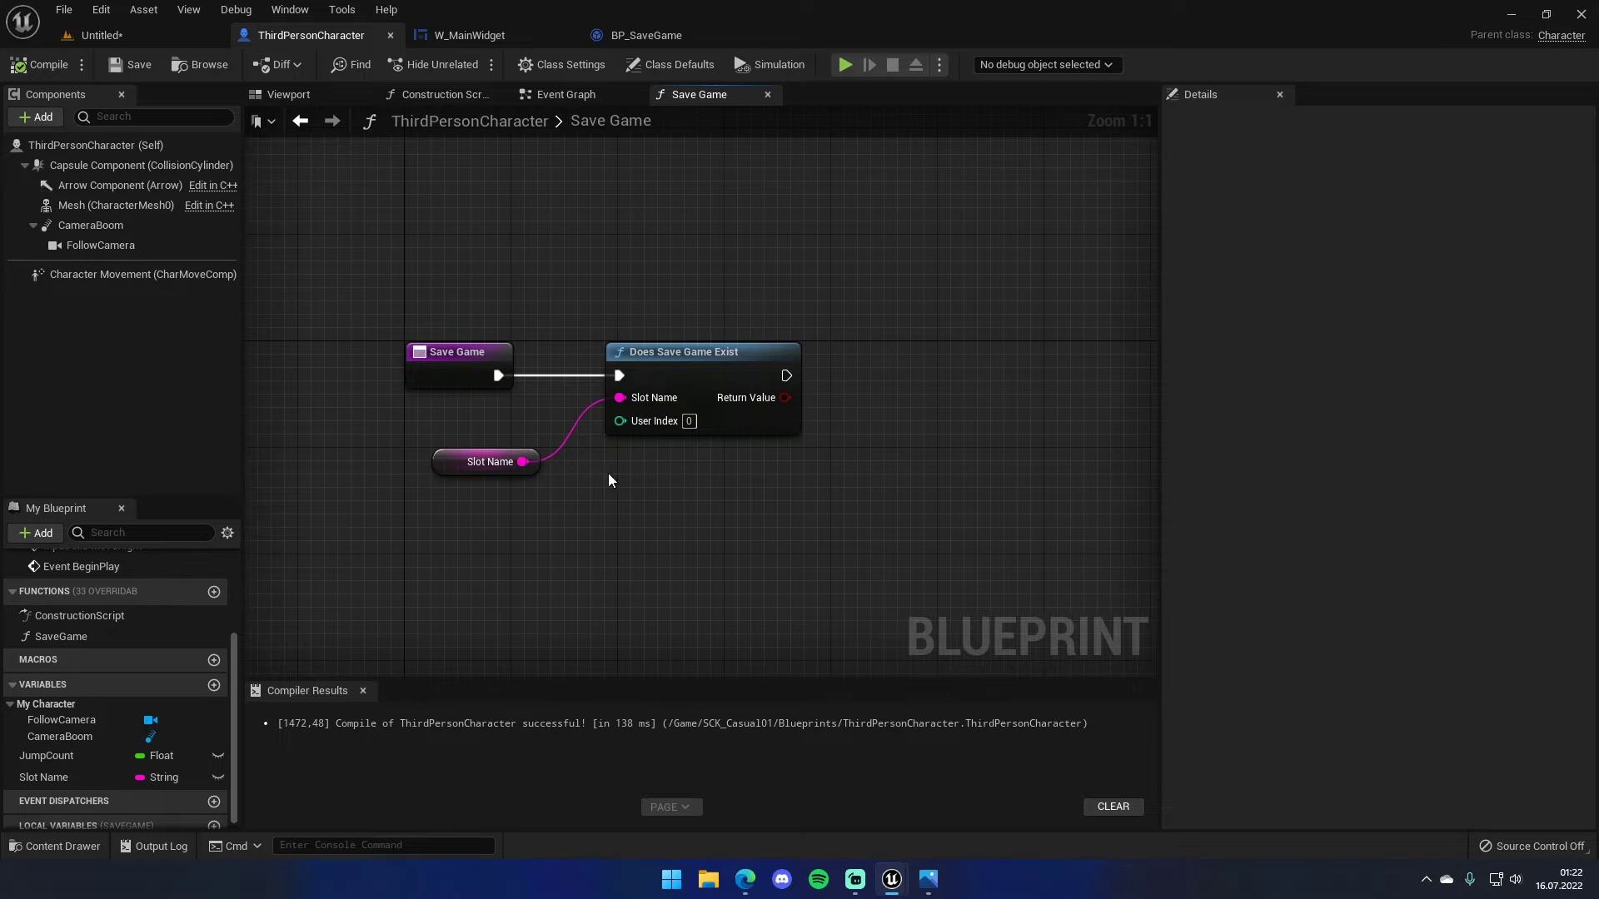
left_click(466, 462)
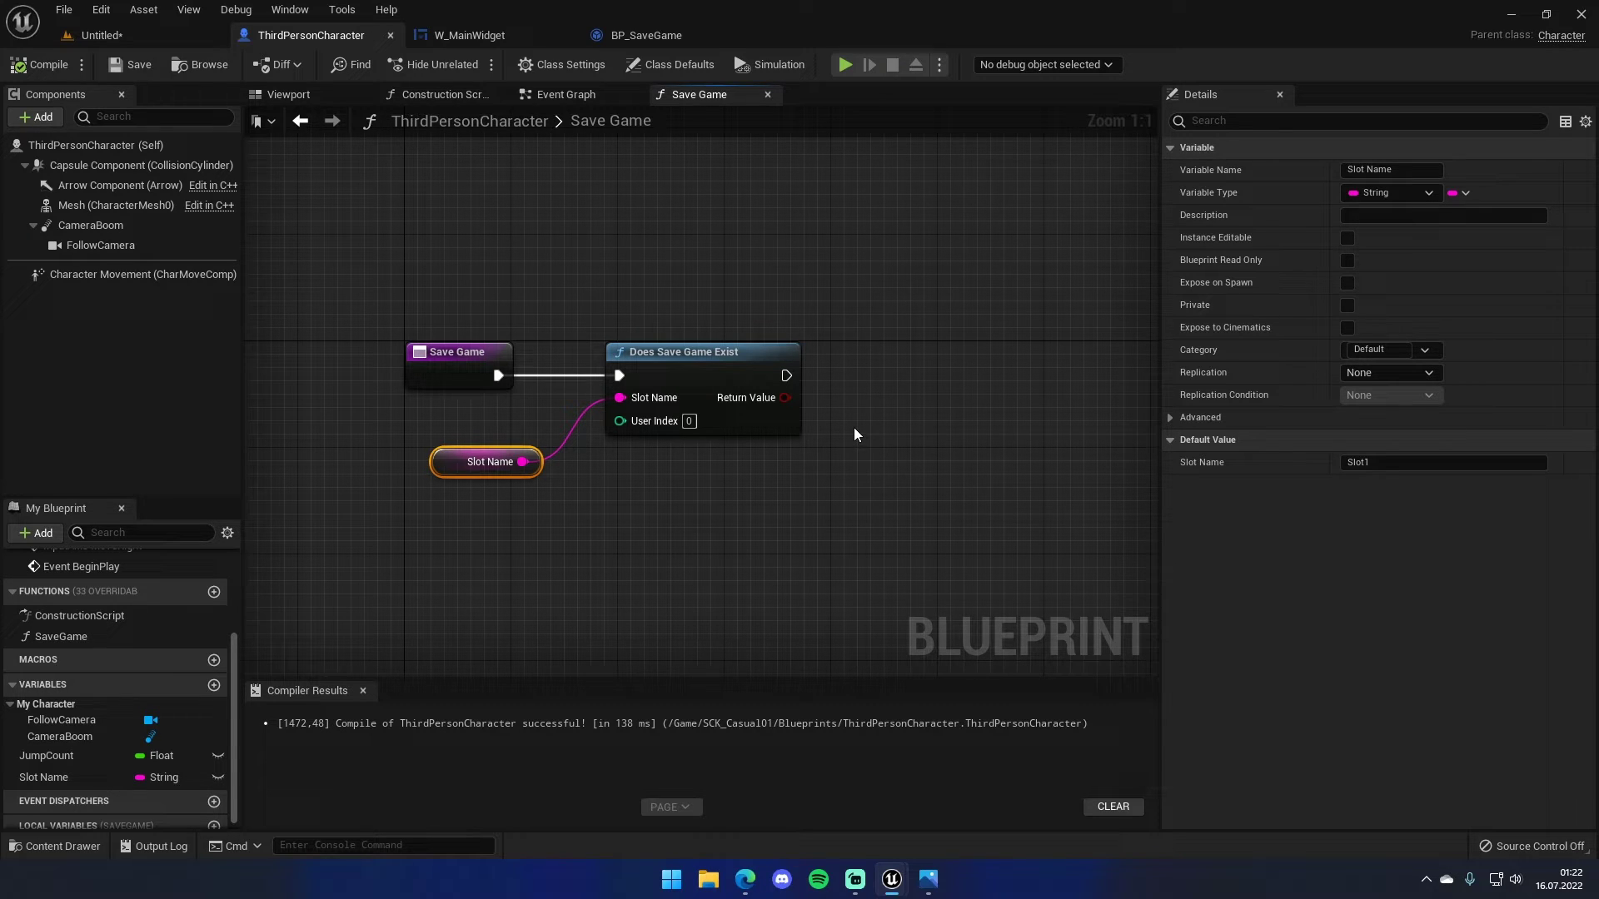
right_click_drag(721, 498, 761, 471)
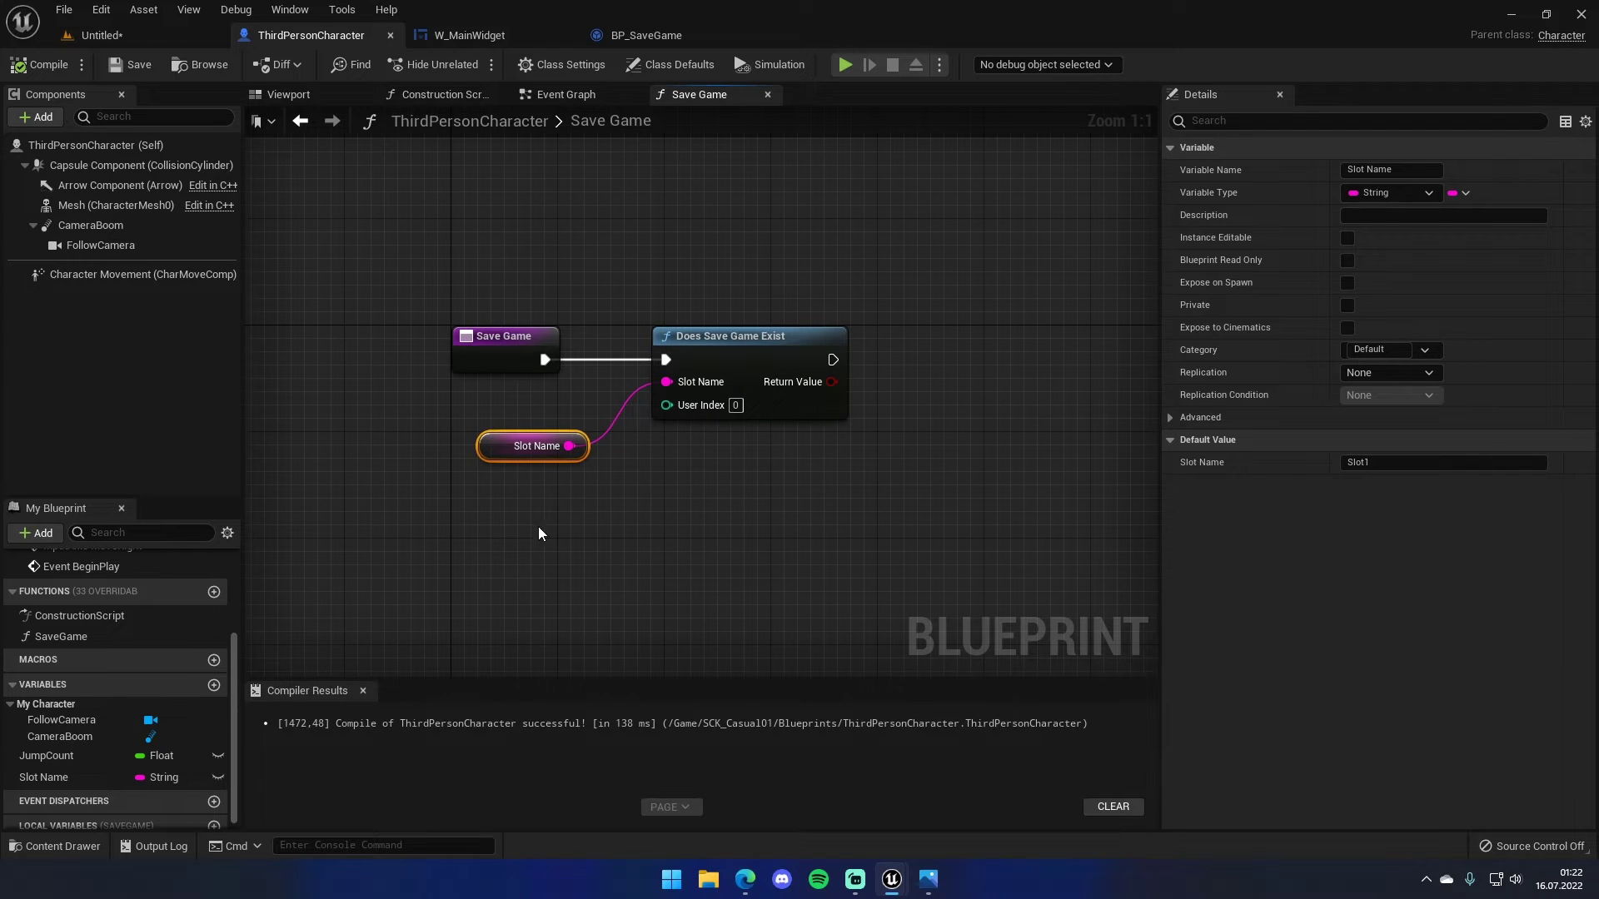
left_click(797, 408, "ctrl")
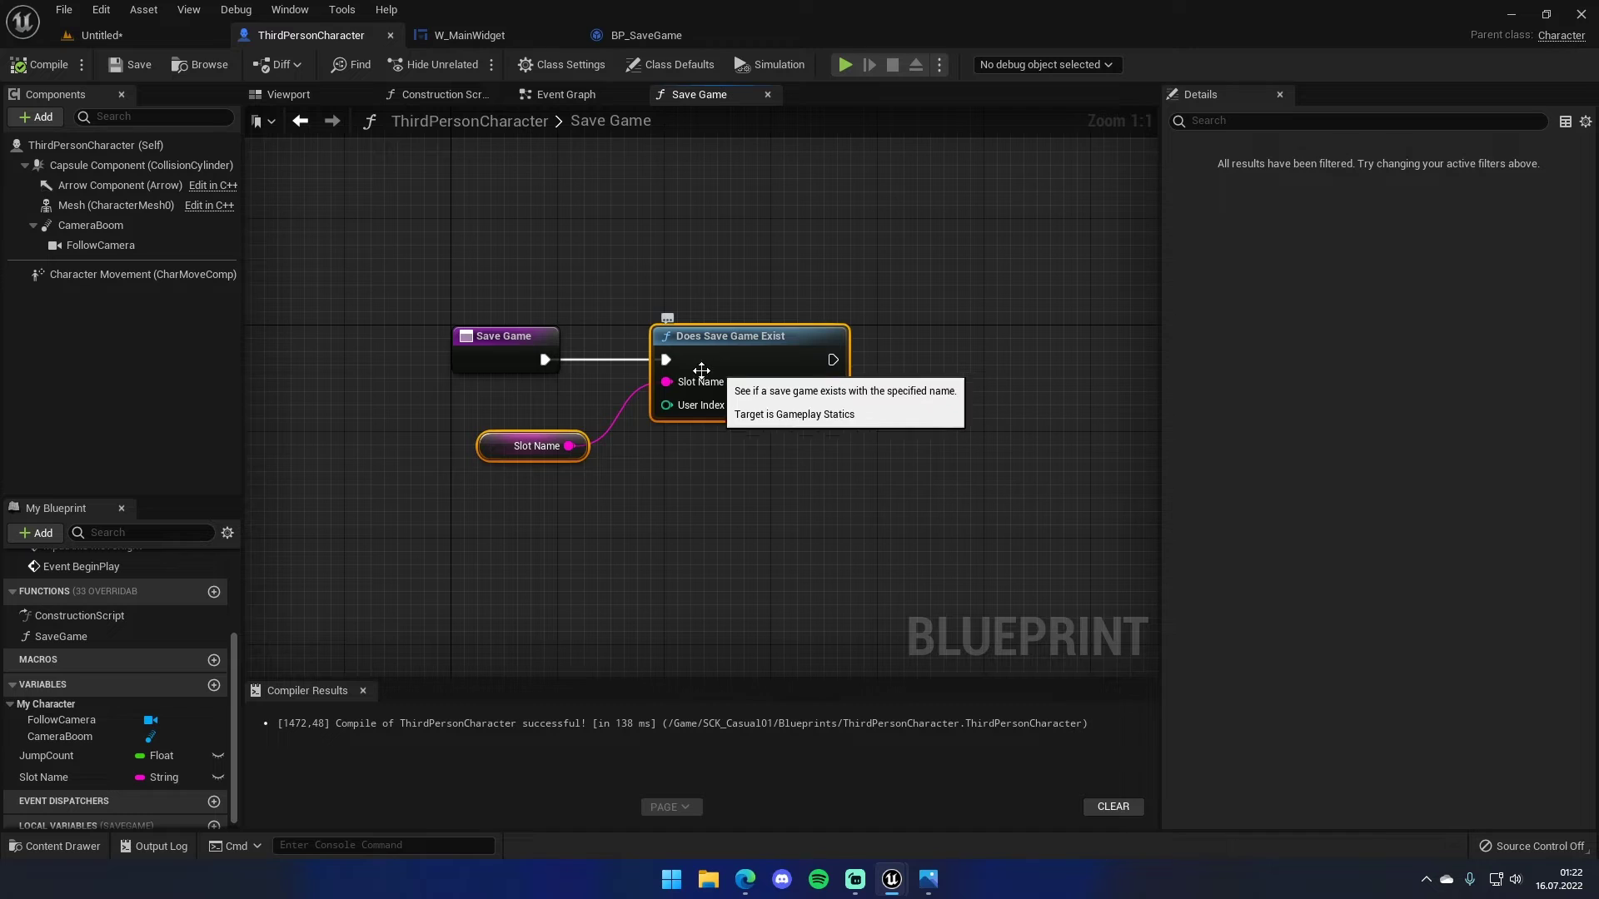
left_click(531, 454)
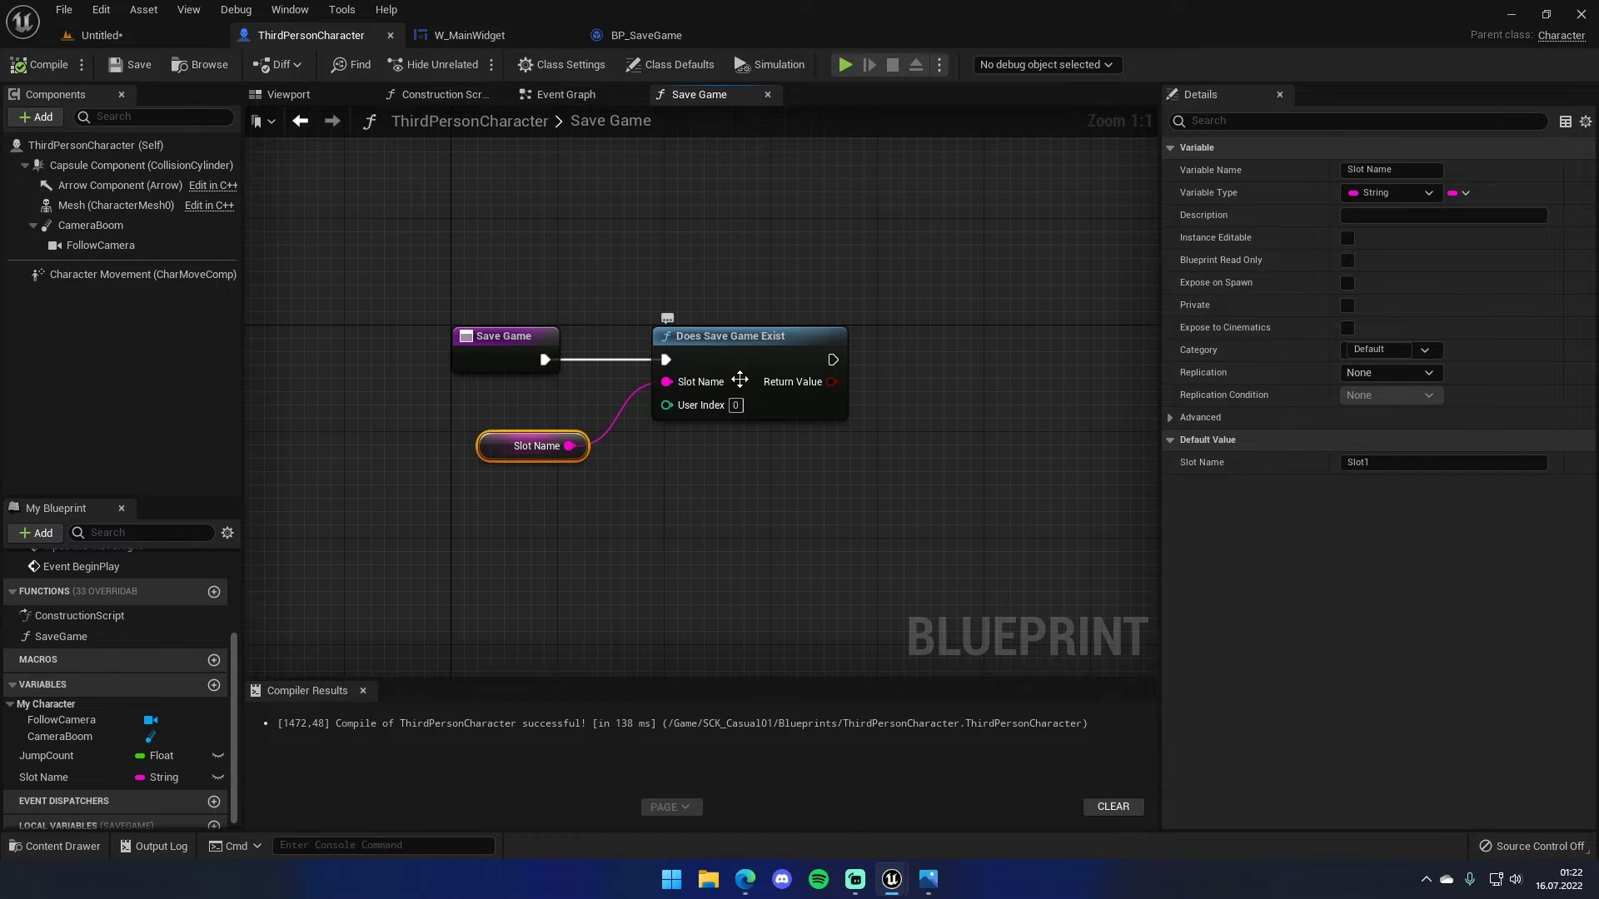
right_click_drag(812, 421, 737, 415)
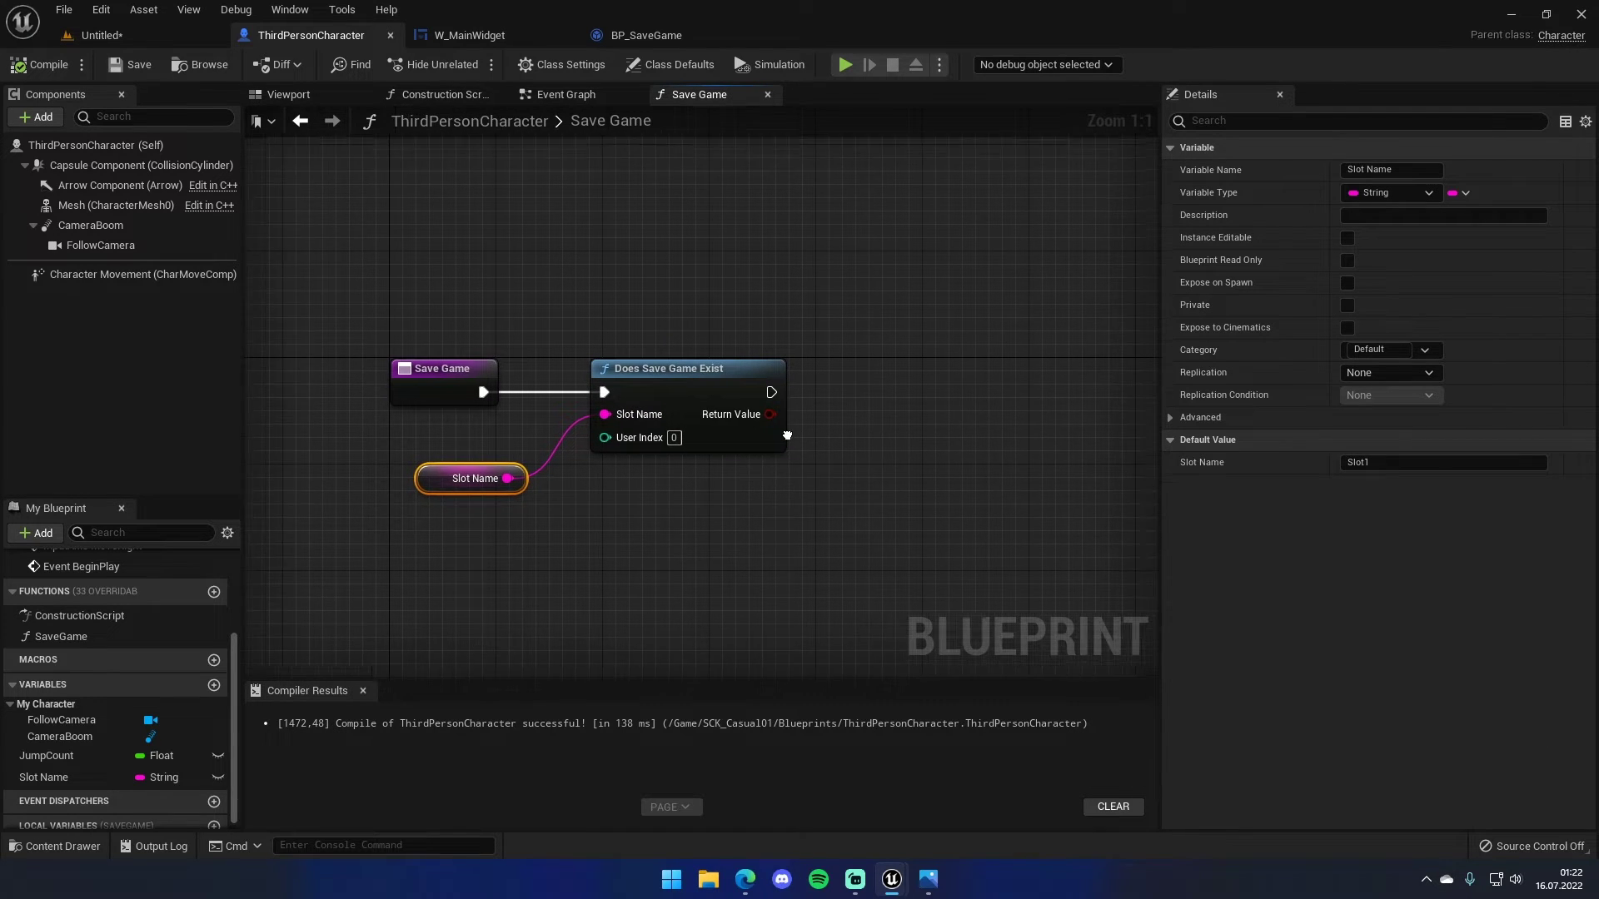
left_click_drag(754, 384, 800, 410)
- Add a Branch after Does Save Game Exist, using its Return Value as the Condition
type("branch")
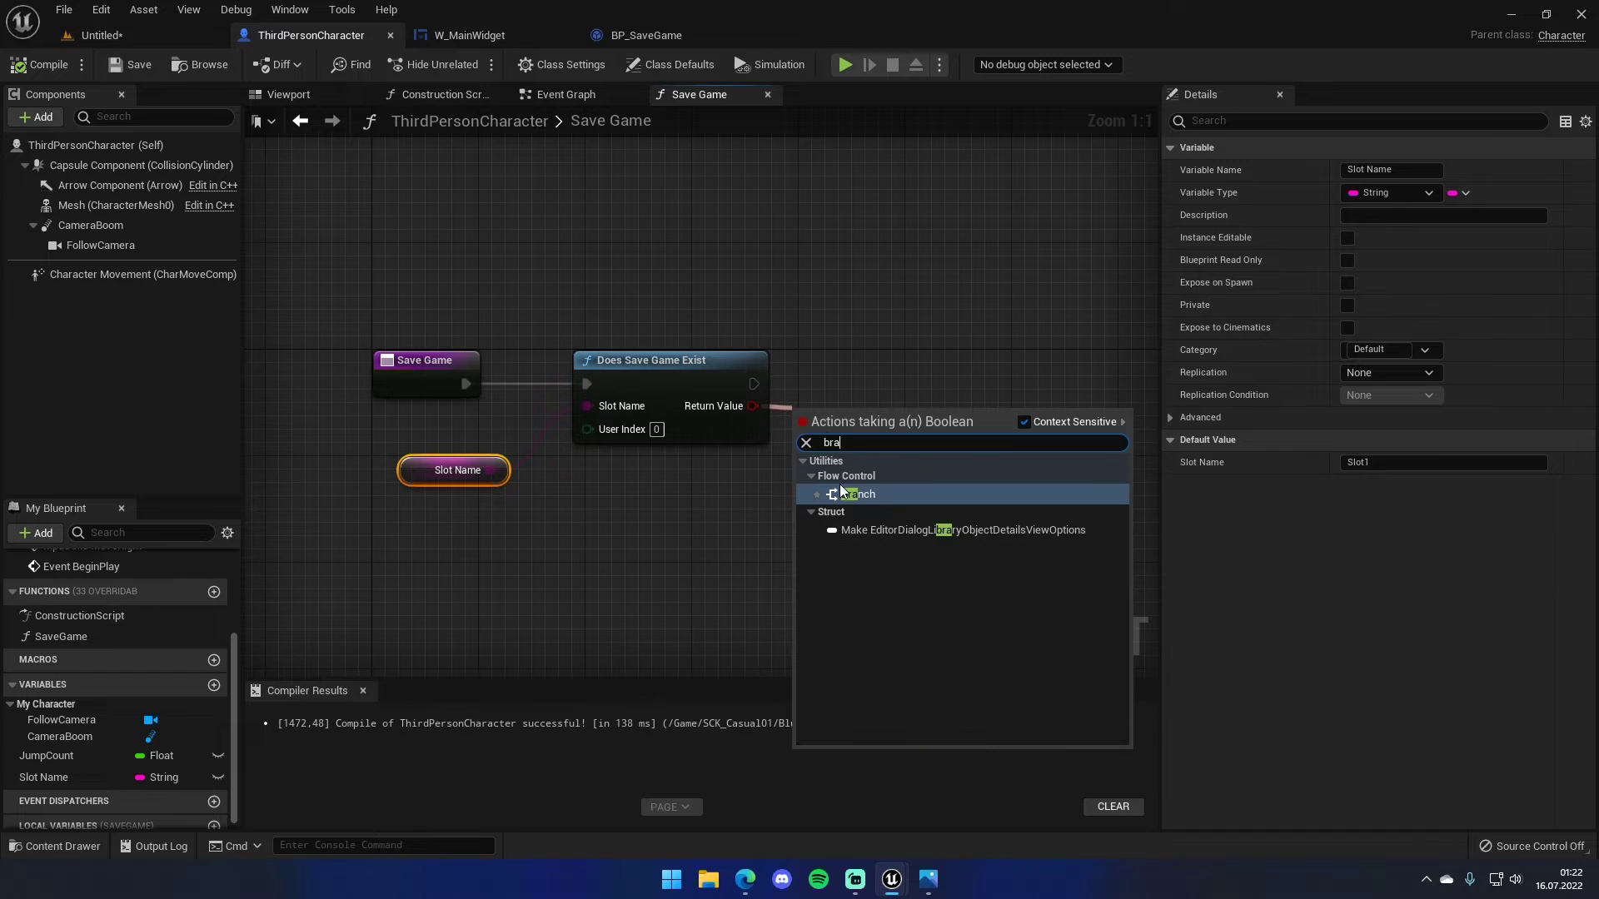
left_click(871, 493)
left_click_drag(842, 414, 843, 361)
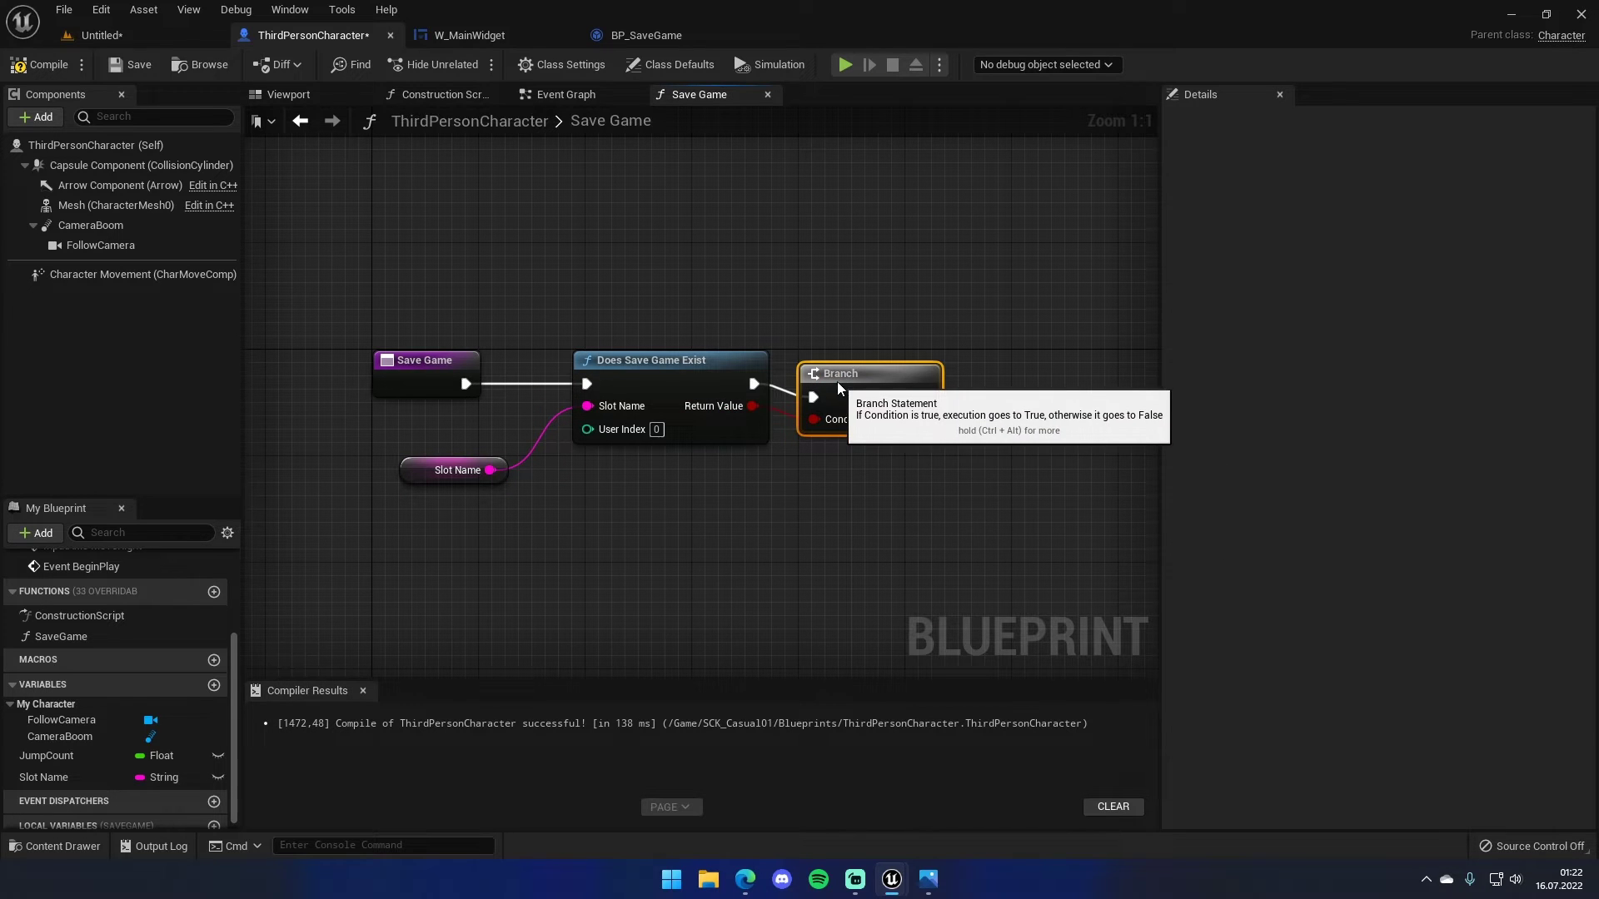
right_click_drag(843, 367, 743, 394)
left_click_drag(827, 411, 931, 282)
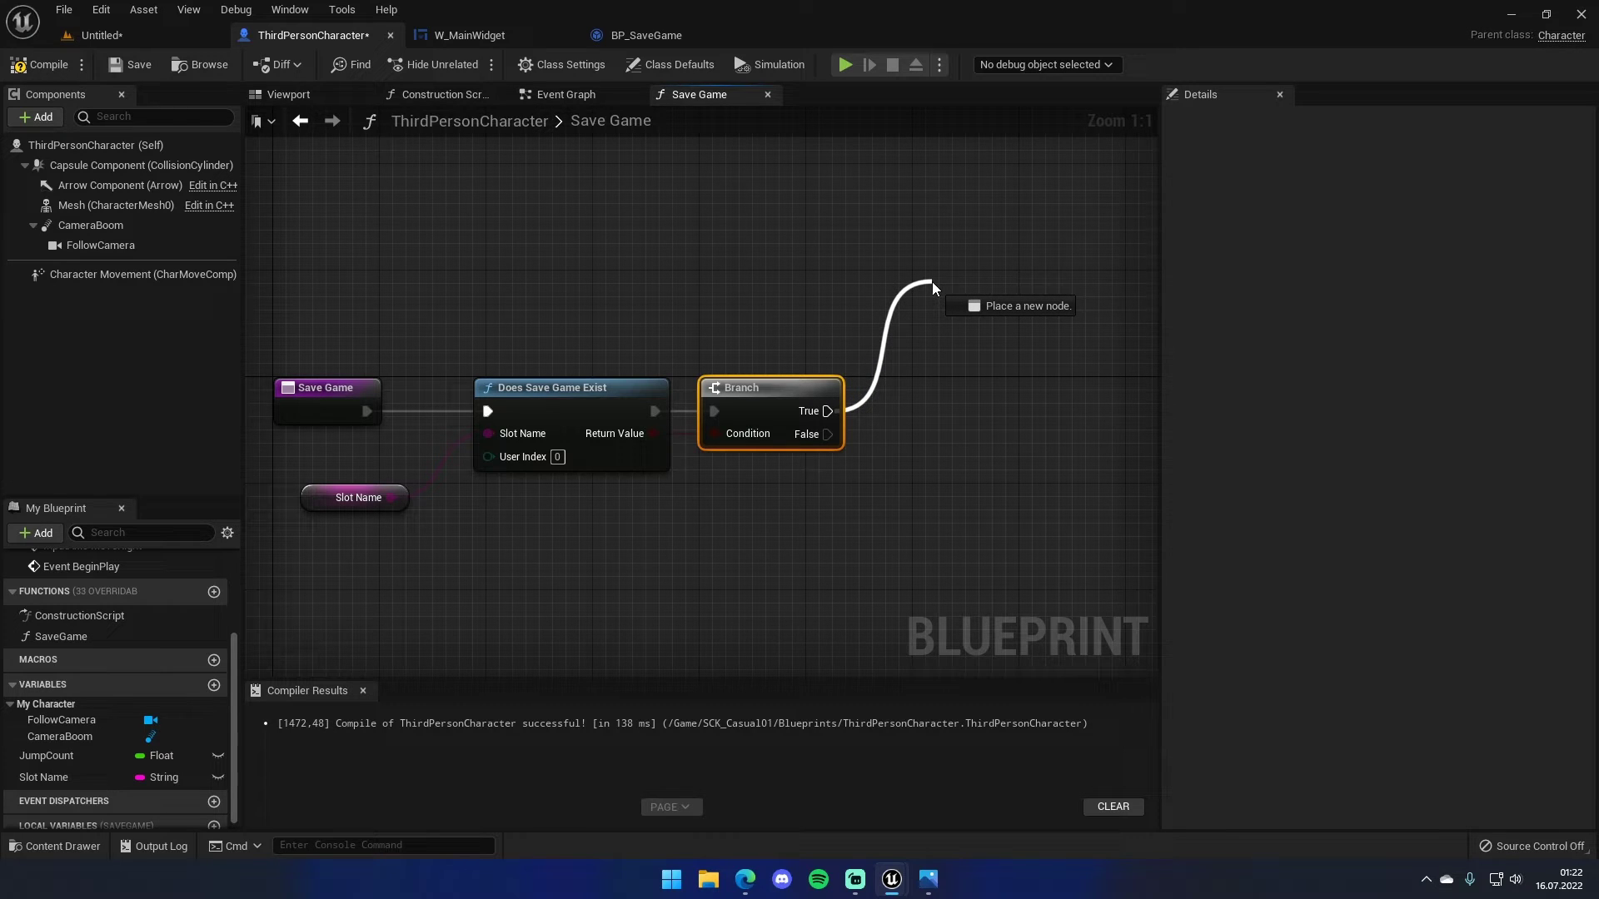
mouse_move(932, 282)
left_mouse_down()
mouse_move(828, 411)
mouse_move(862, 381)
mouse_move(749, 388)
left_mouse_up()
mouse_move(714, 492)
right_mouse_down()
mouse_move(441, 491)
mouse_move(685, 380)
right_mouse_up()
- Add a Create Save Game Object node on the Branch's False output
left_click_drag(654, 353, 711, 465)
left_click(528, 481)
left_click_drag(646, 360, 703, 454)
type("create save")
key("Return")
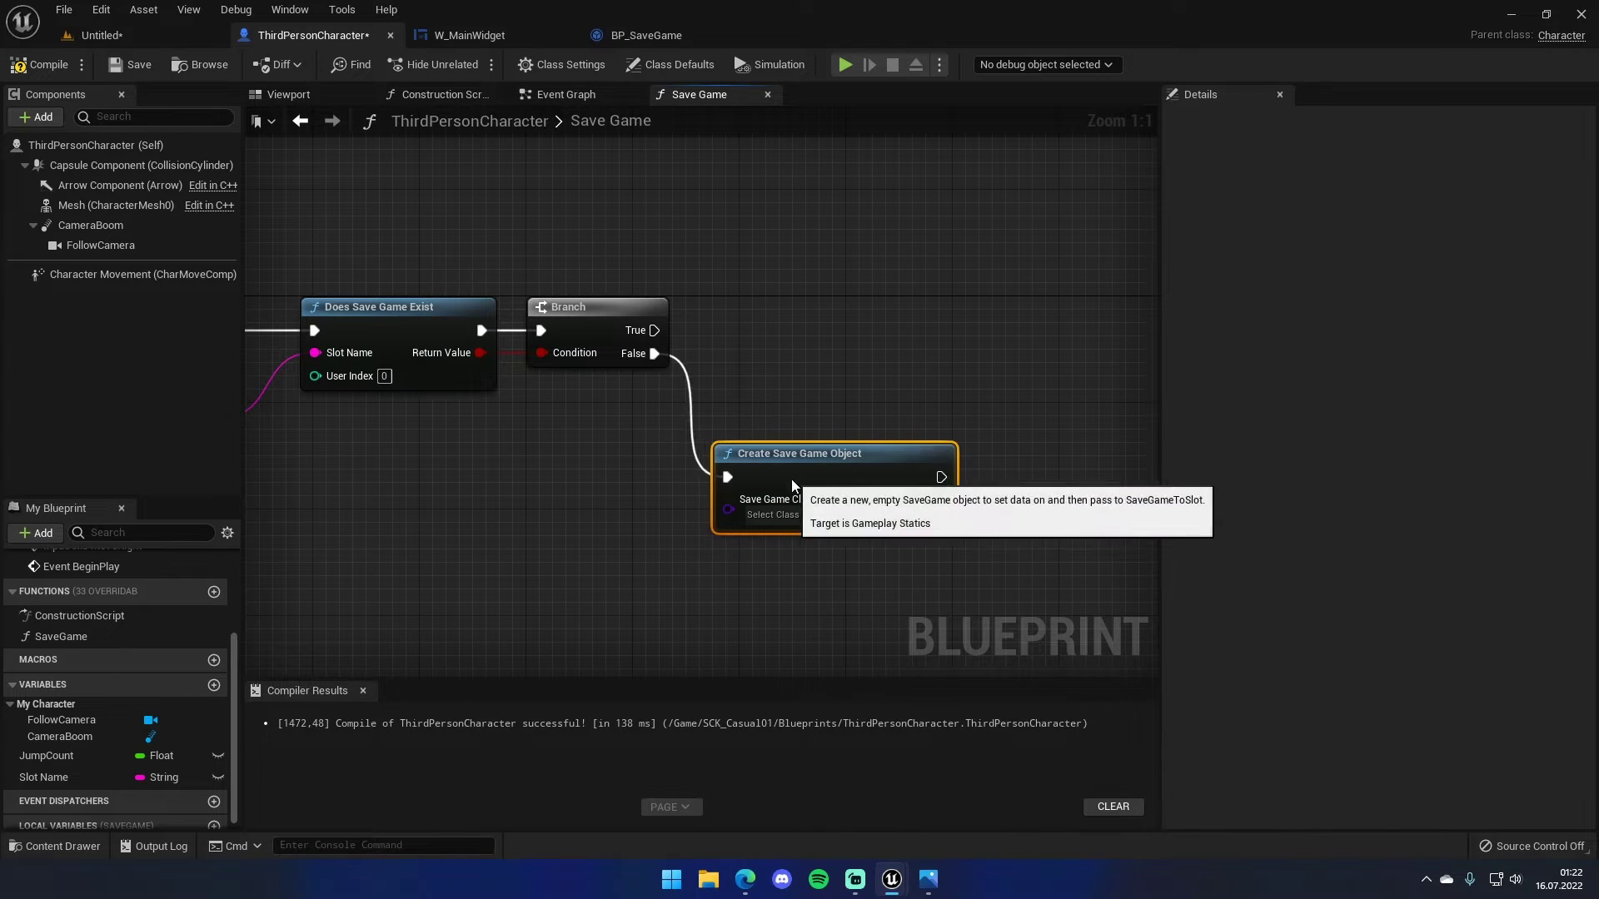
- Set Create Save Game Object's Save Game Class to BP_SaveGame, then check the asset in the Content Browser
left_click(791, 515)
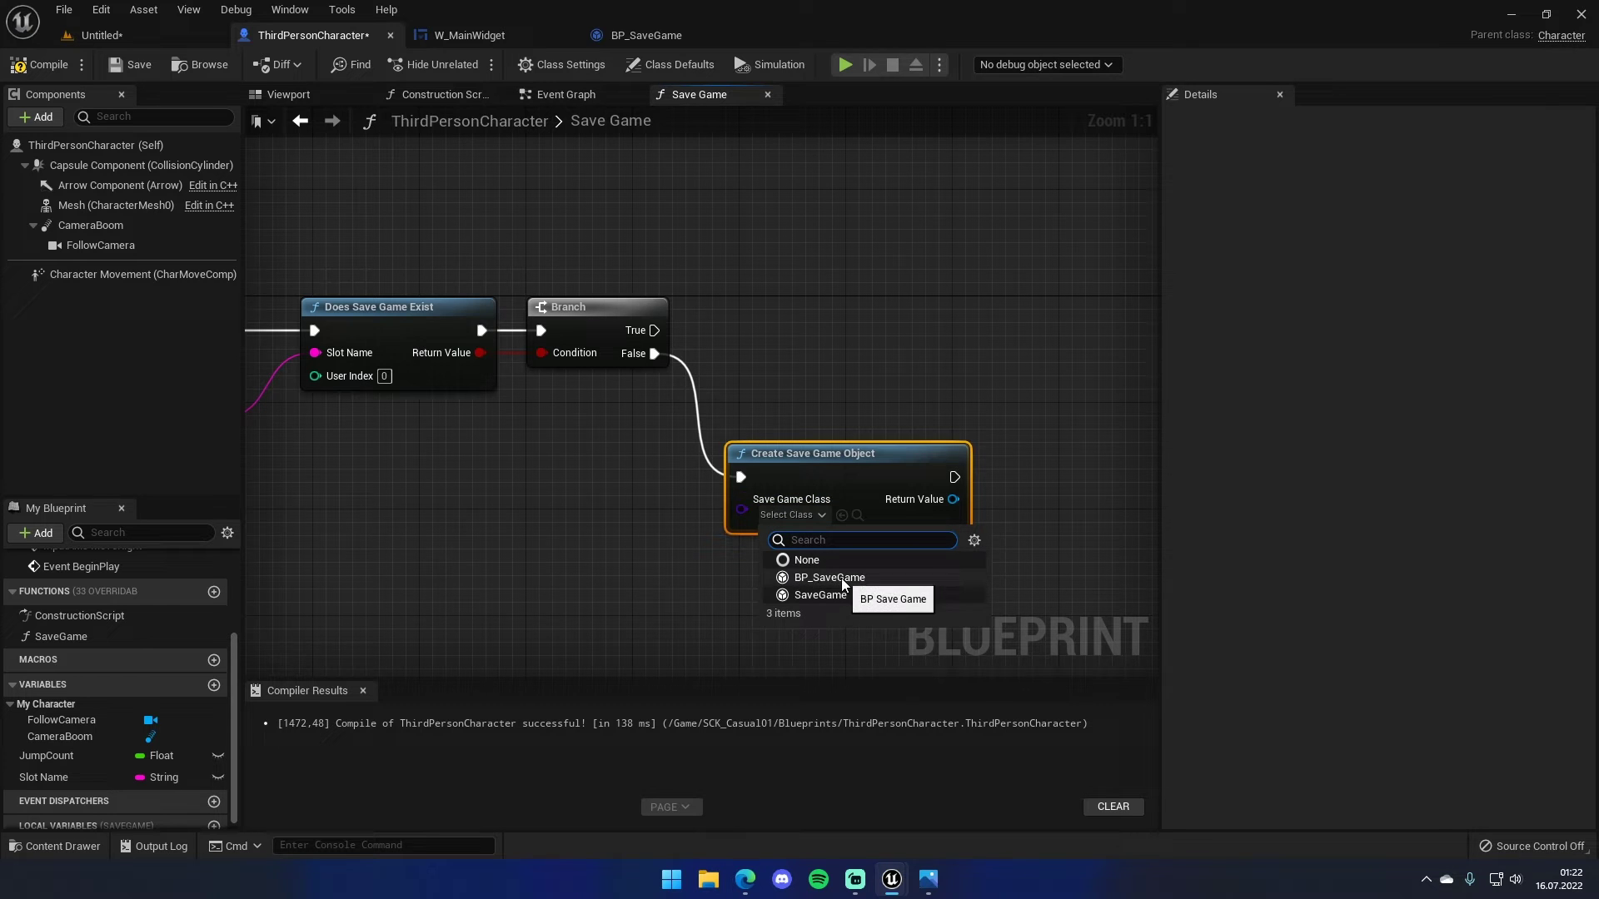
left_click(812, 578)
left_click(808, 513)
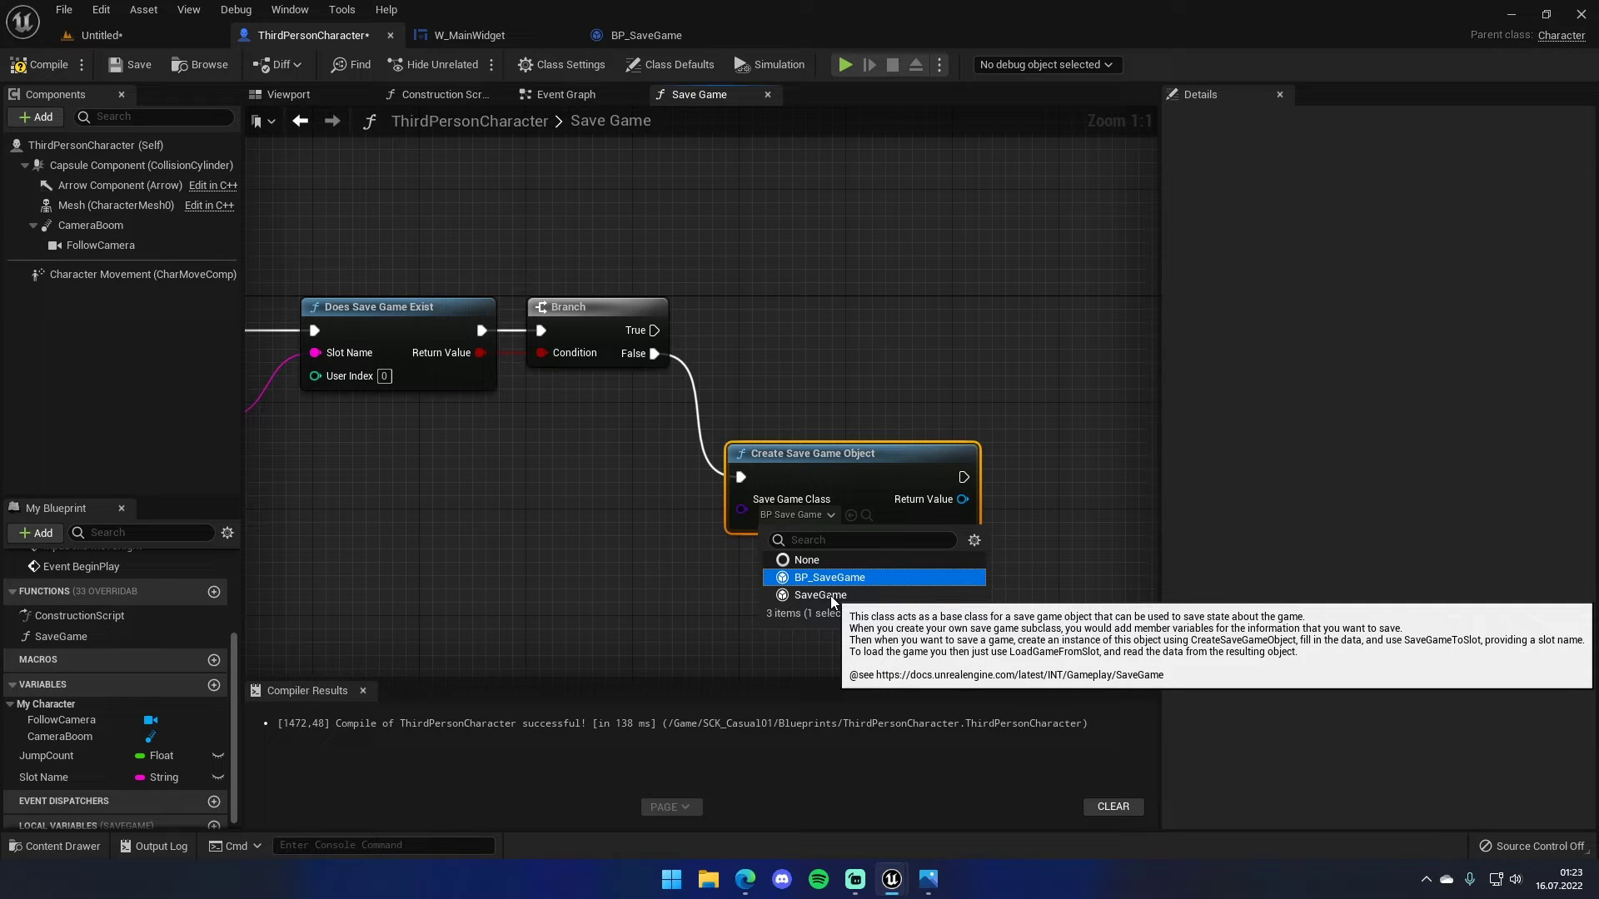
left_click(100, 35)
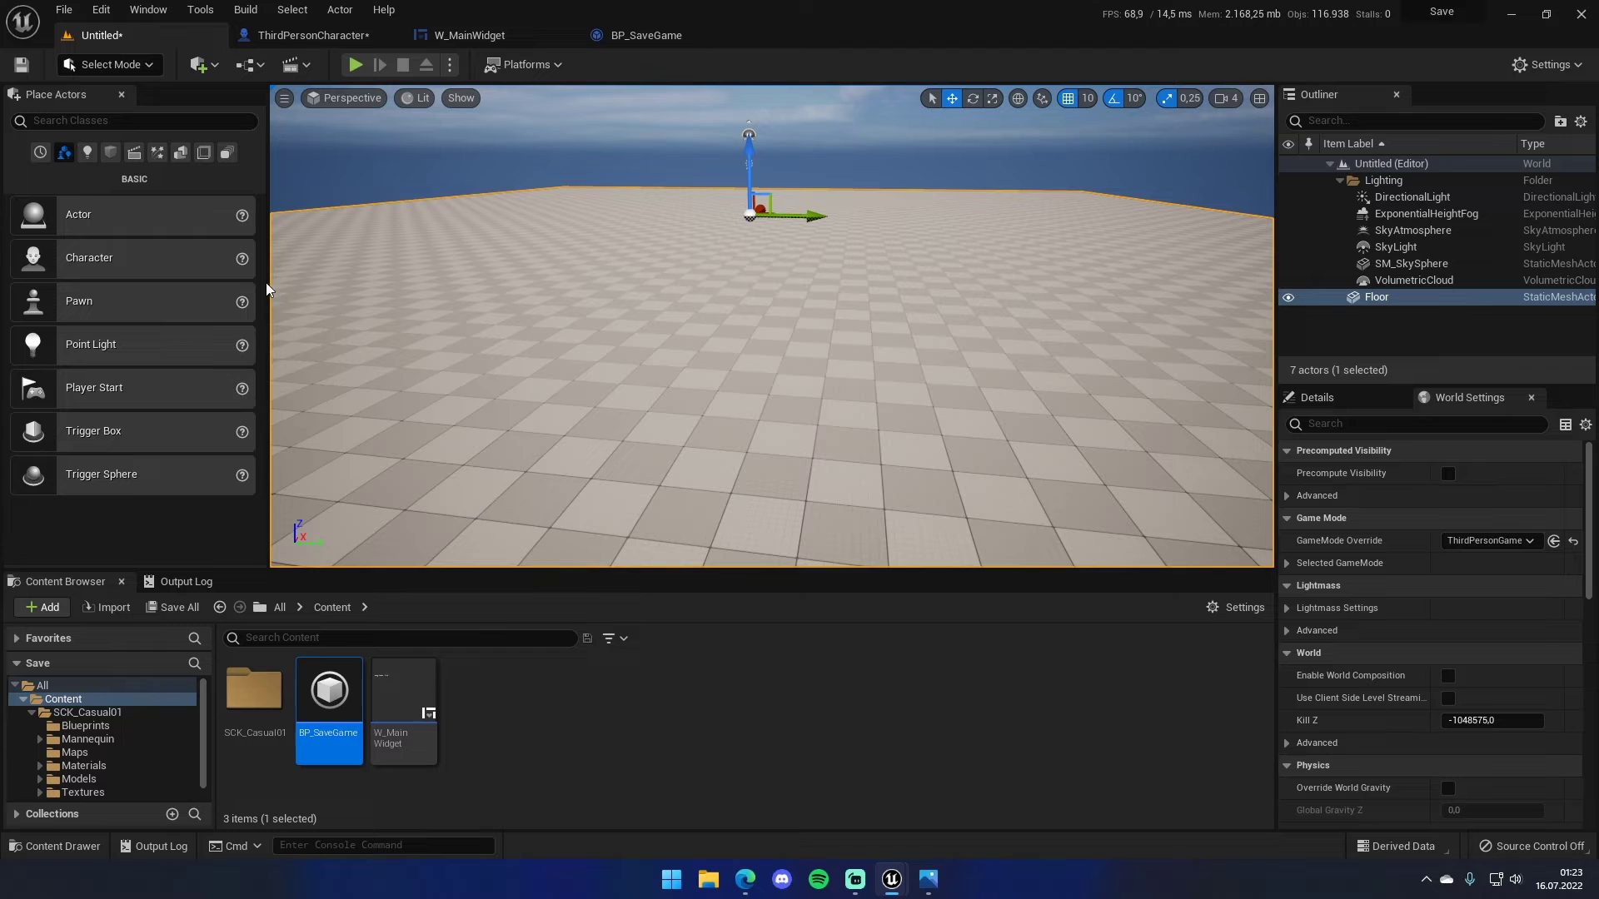
right_click(333, 723)
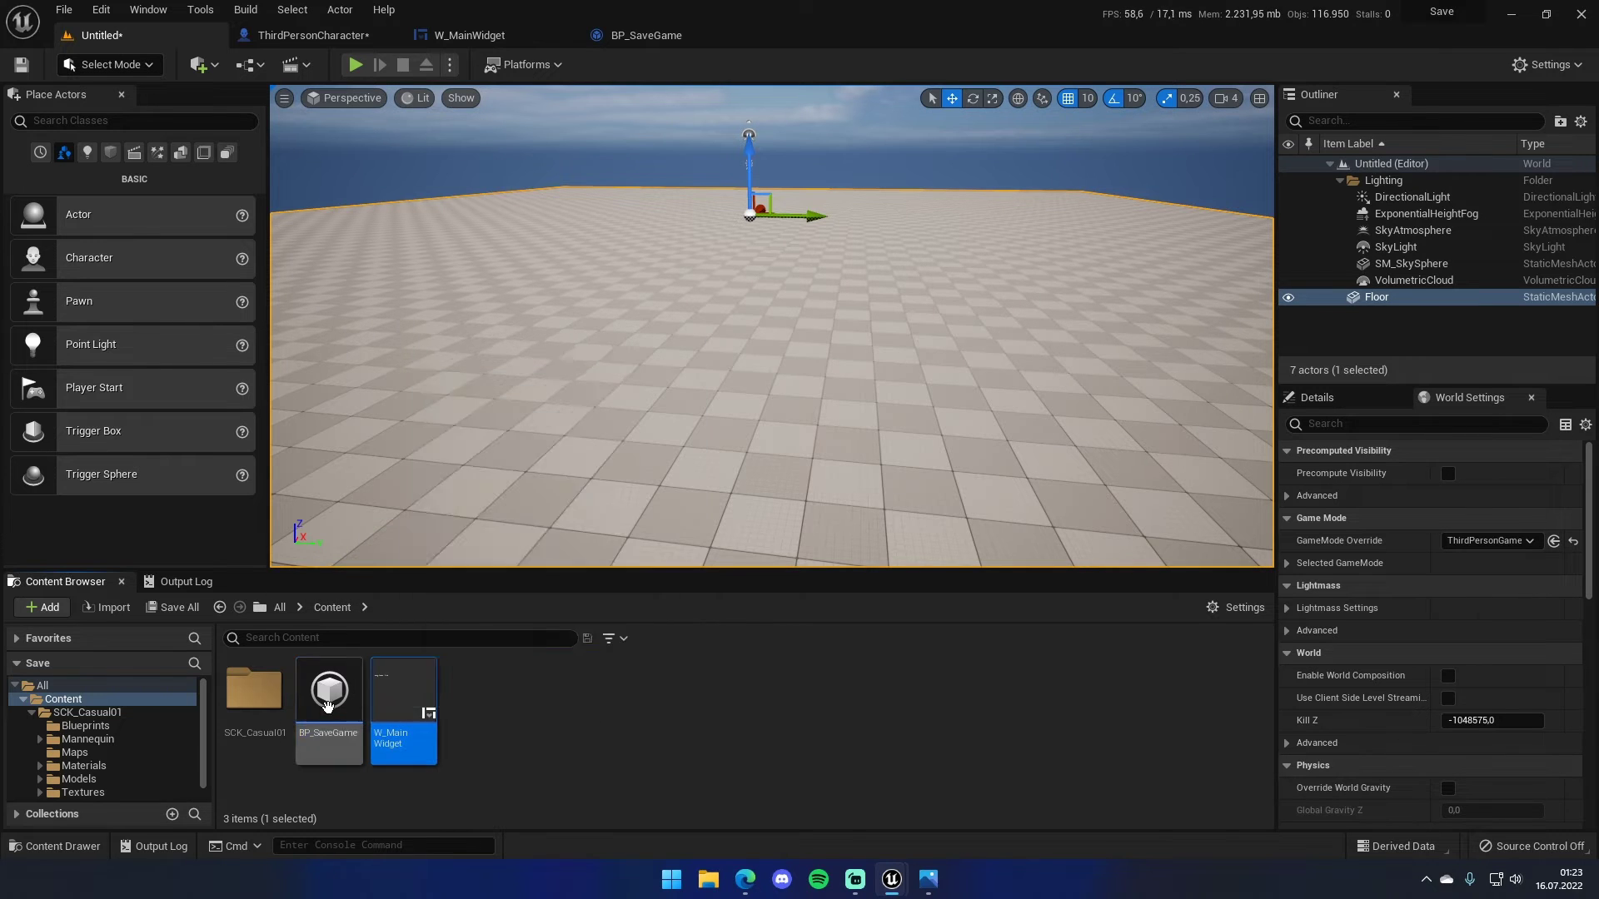
left_click(633, 750)
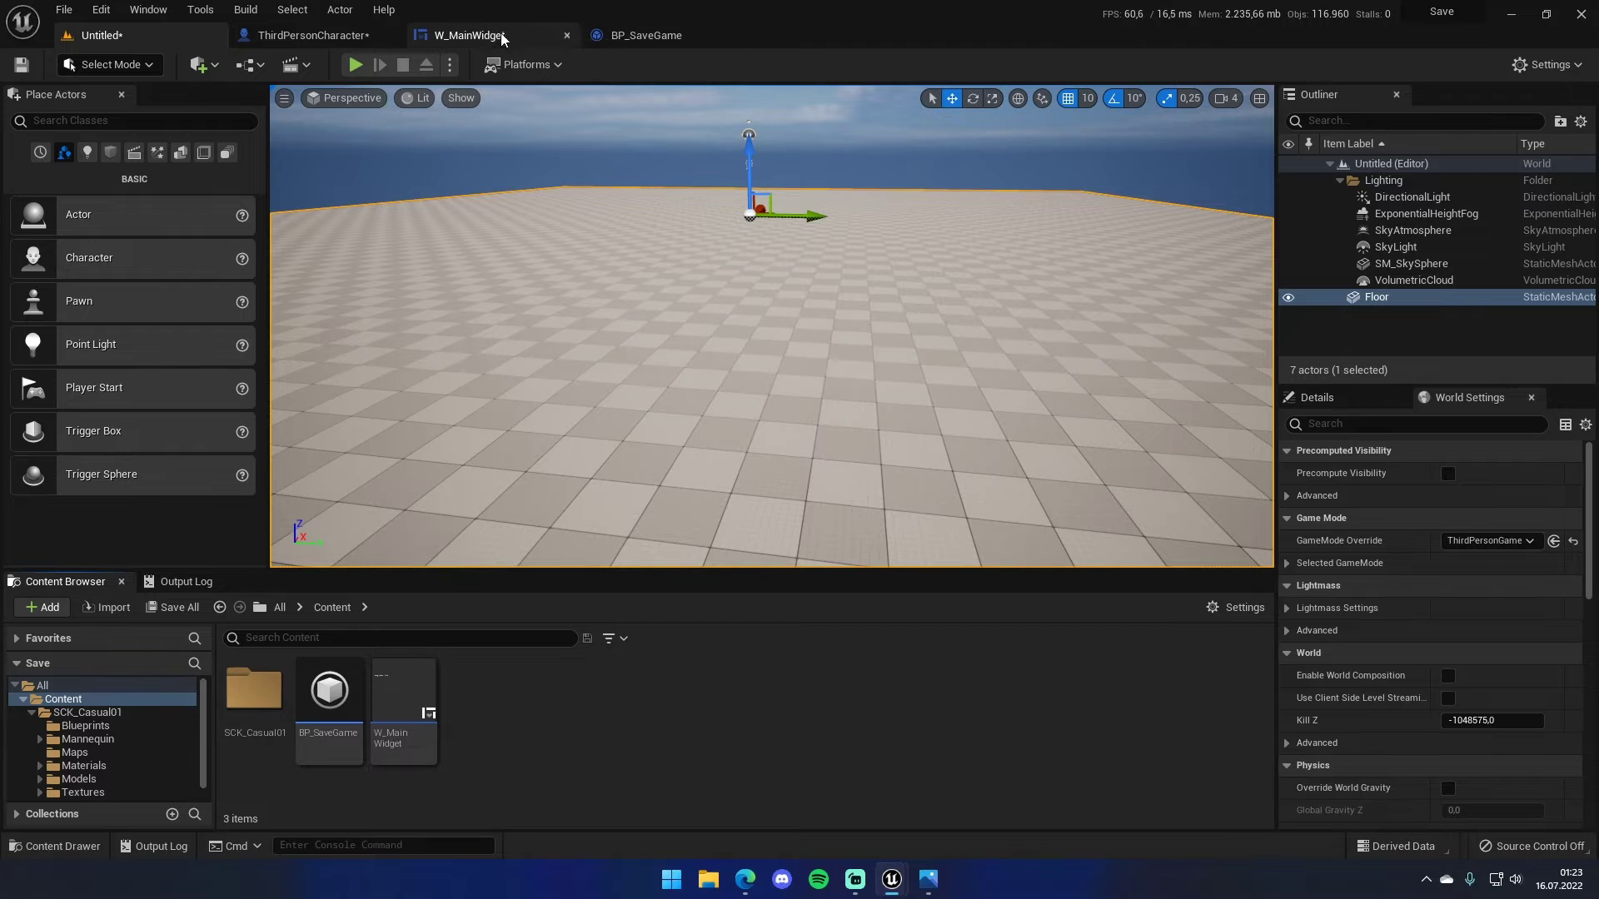
left_click(364, 29)
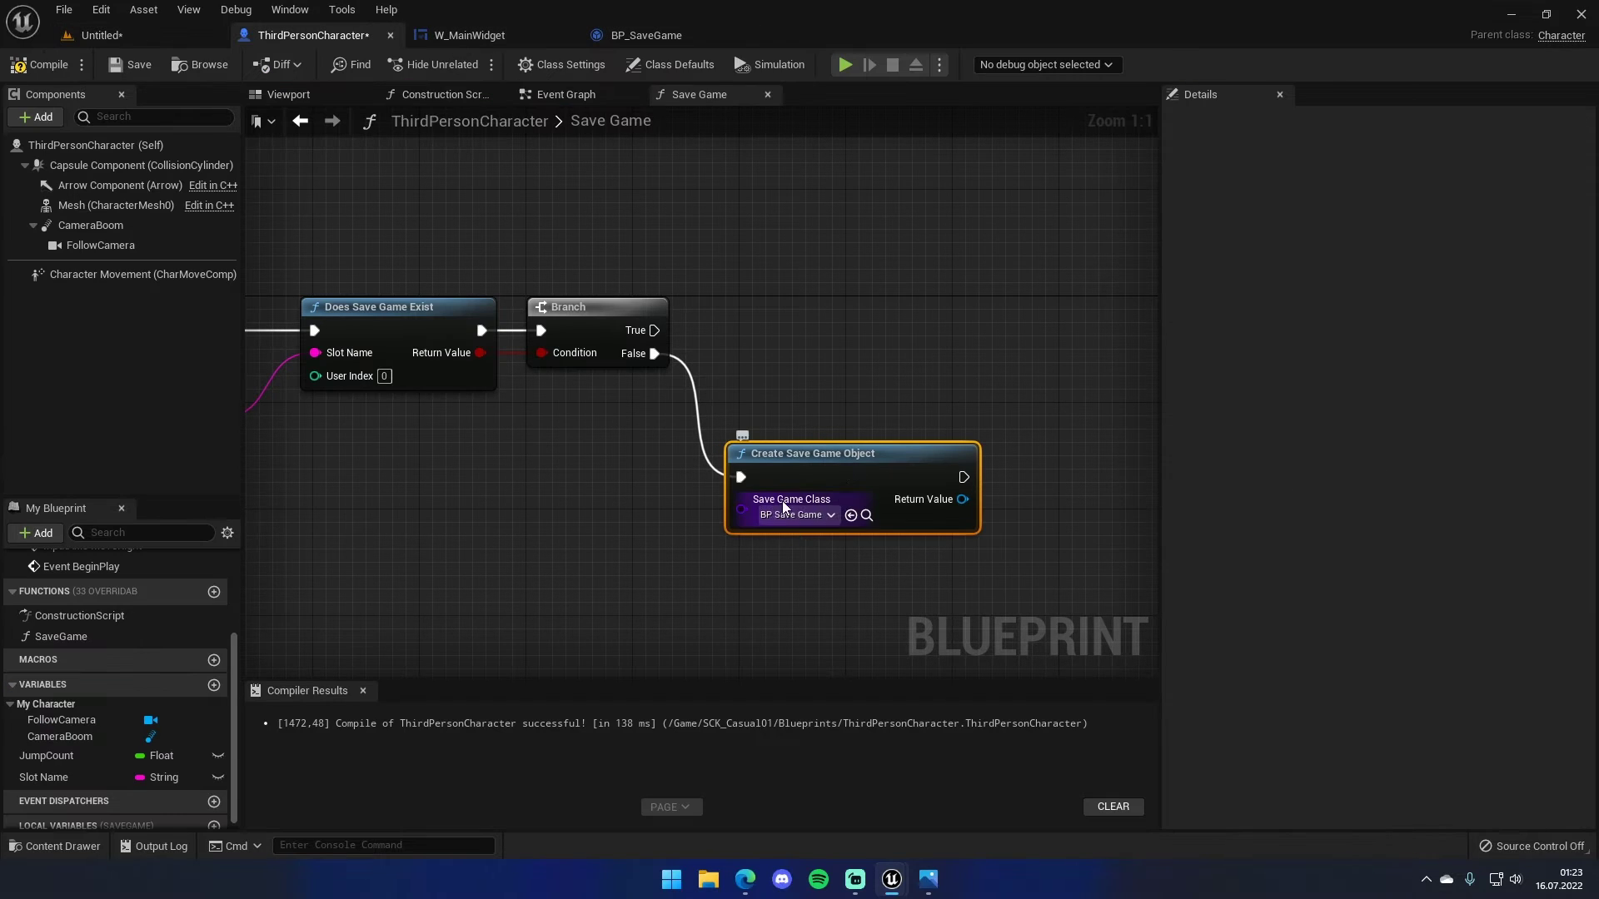
- Promote Create Save Game Object's Return Value to a variable named SaveGameBlueprint and arrange the SET node
right_click_drag(871, 558, 770, 538)
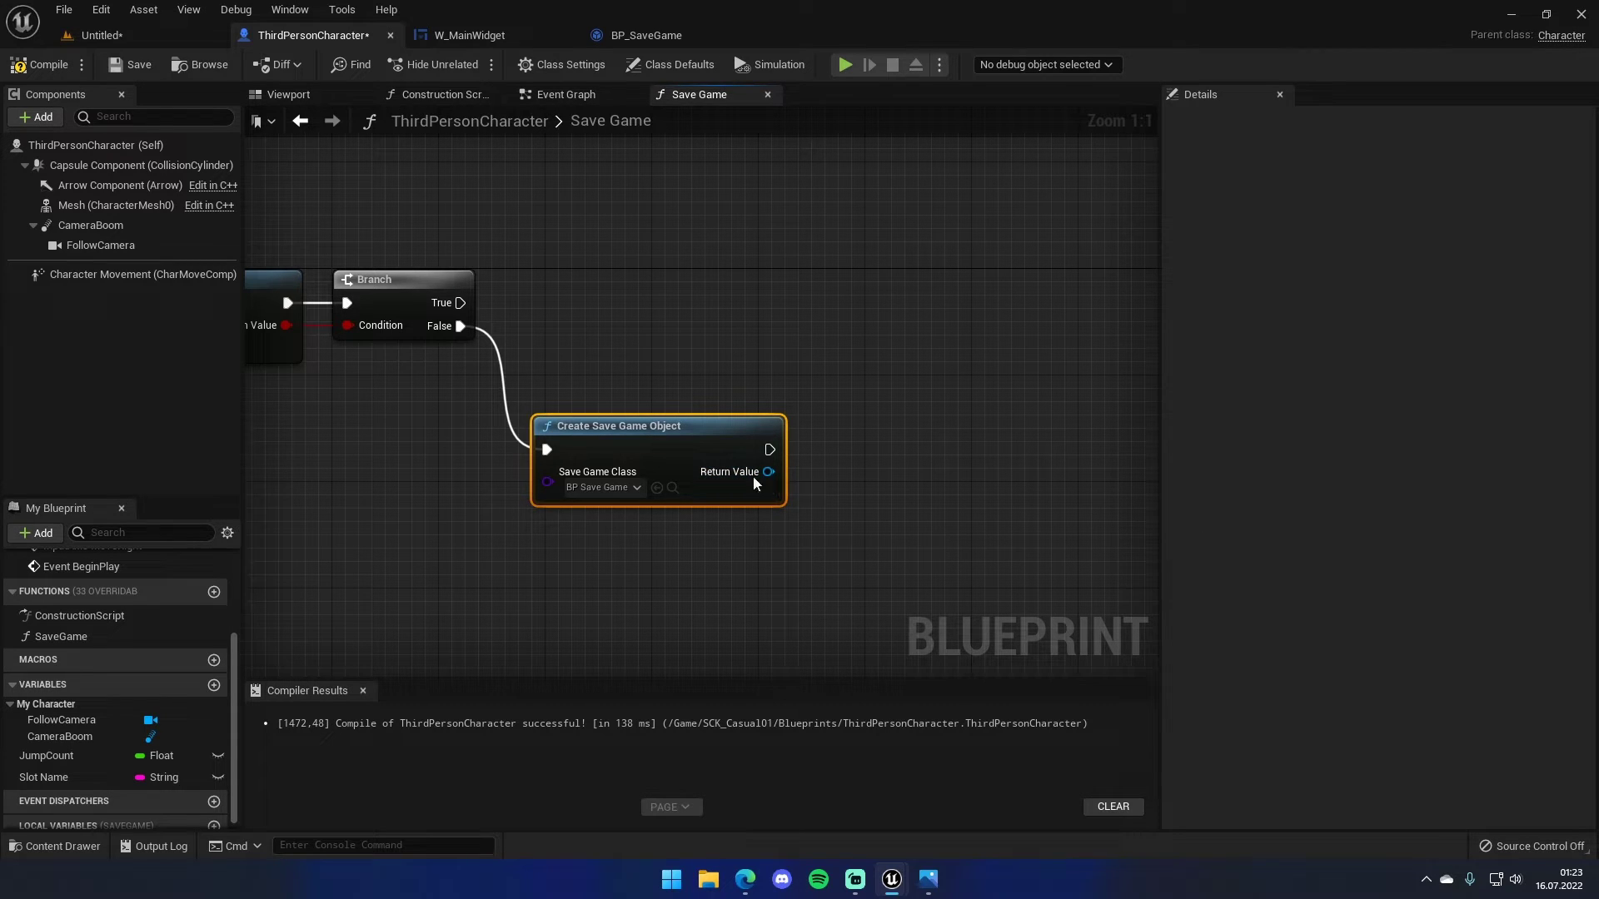
right_click(753, 474)
left_click(804, 505)
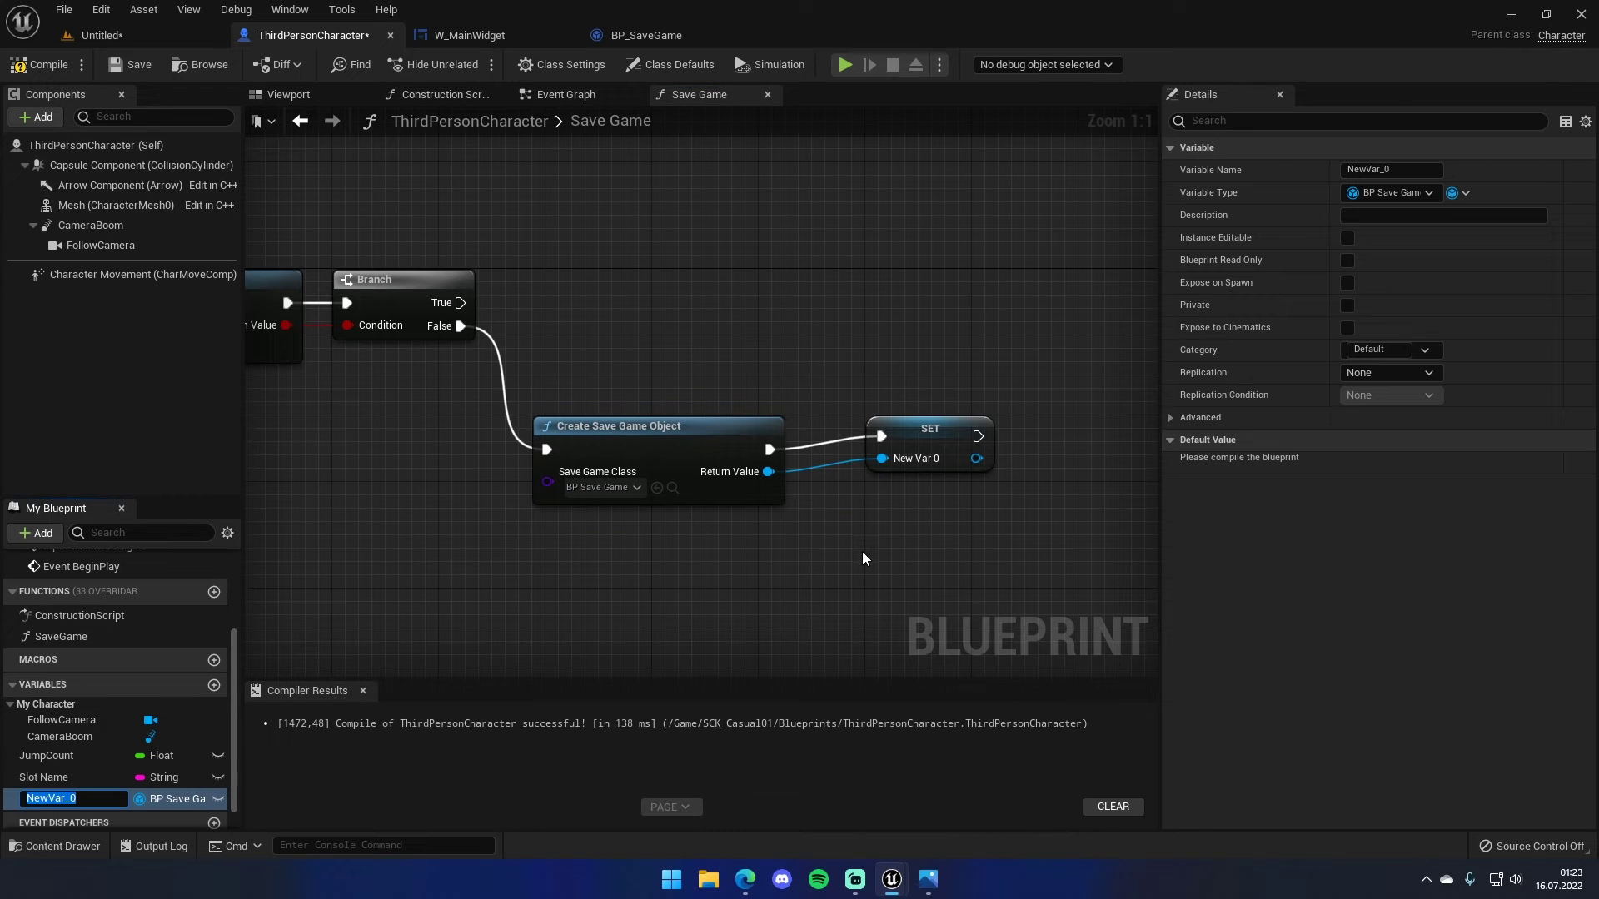
type("SaveGame")
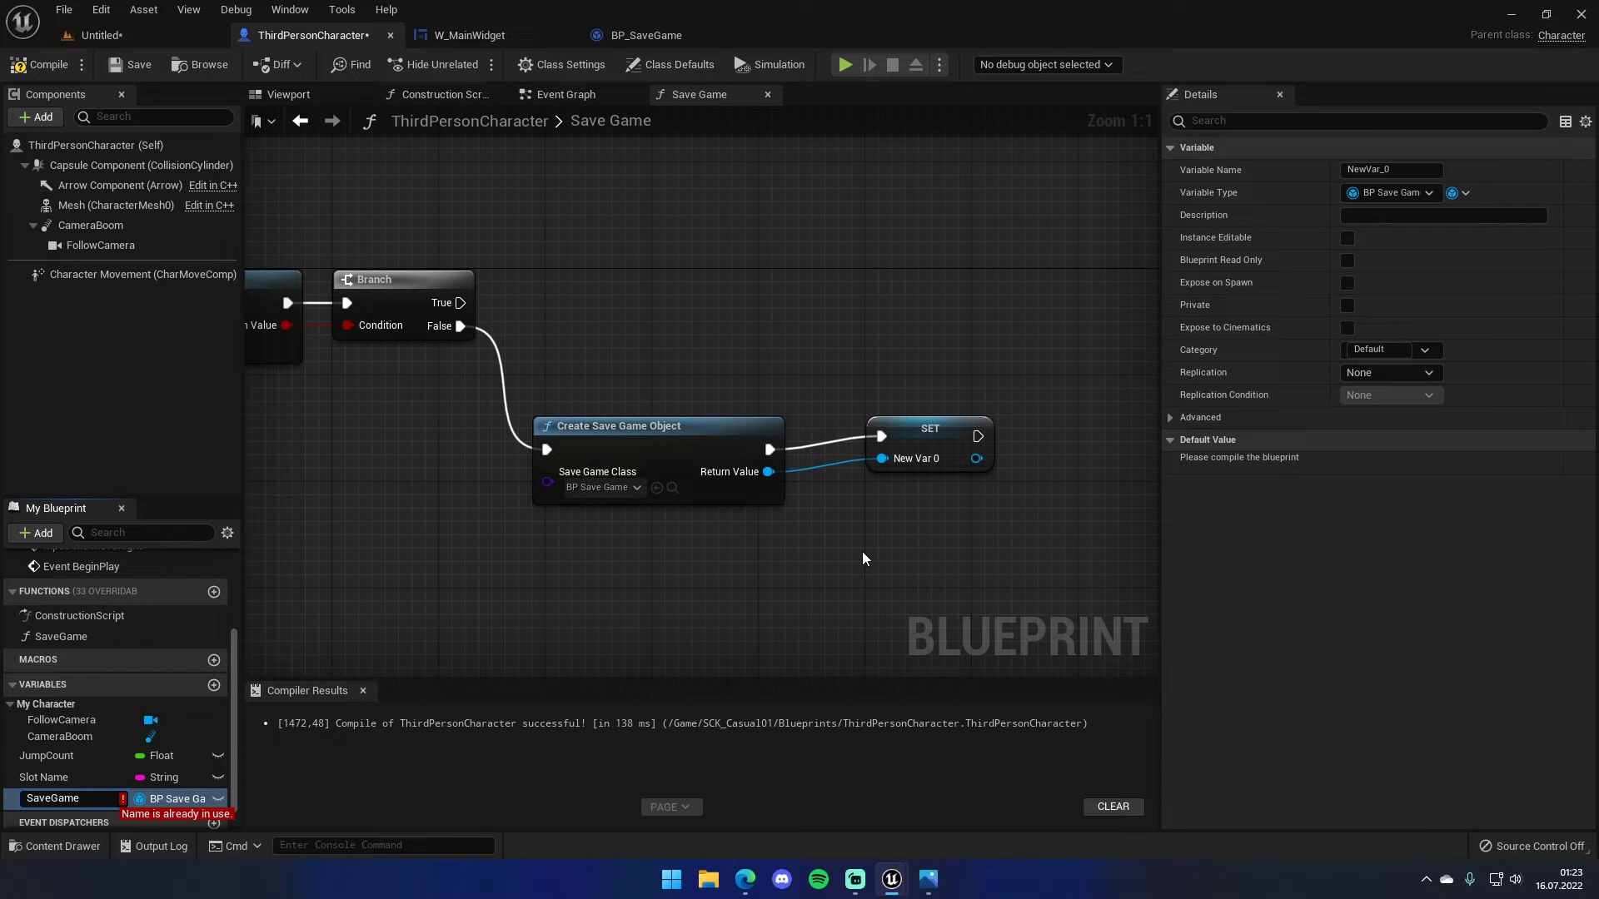
type("Blueprint")
key("Return")
left_click_drag(968, 431, 925, 444)
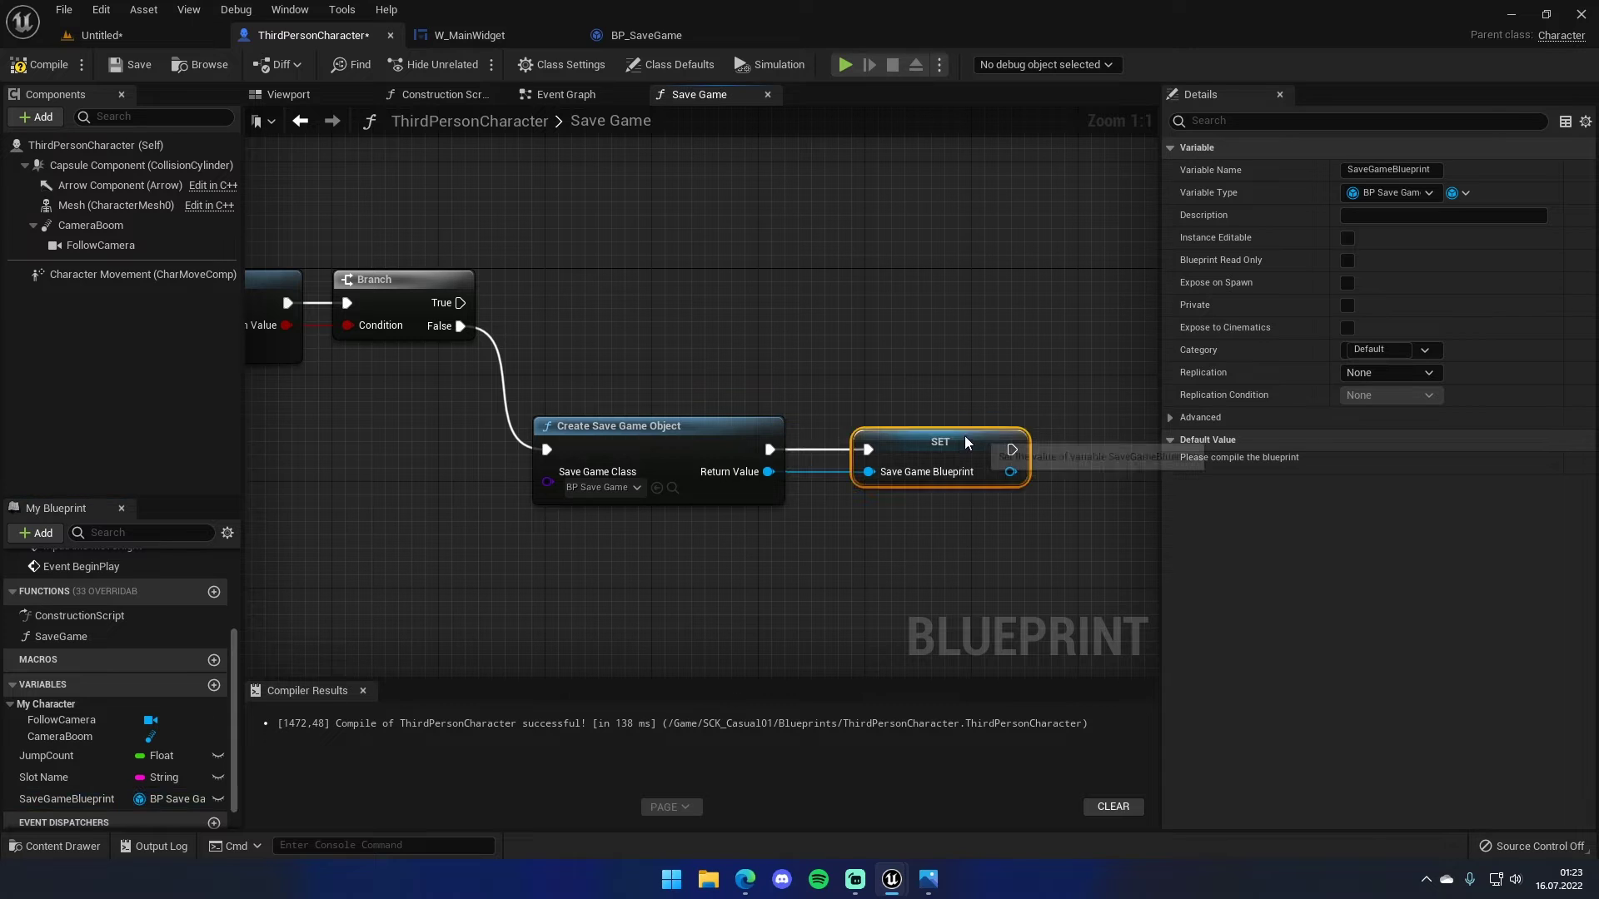
right_click_drag(675, 362, 547, 373)
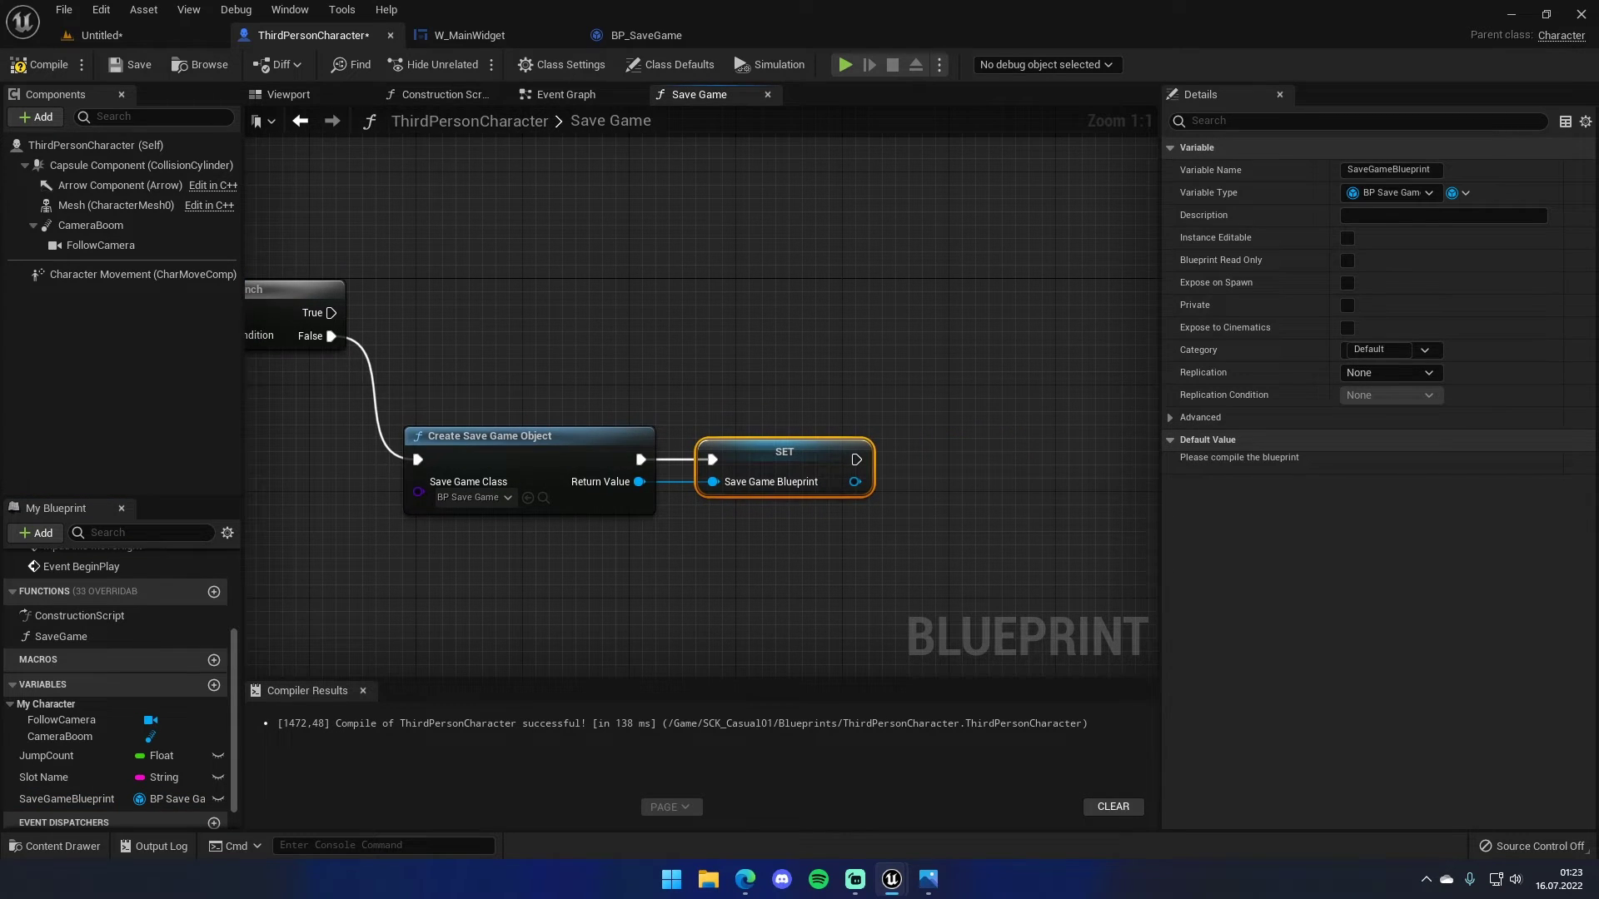
right_click_drag(808, 467, 677, 476)
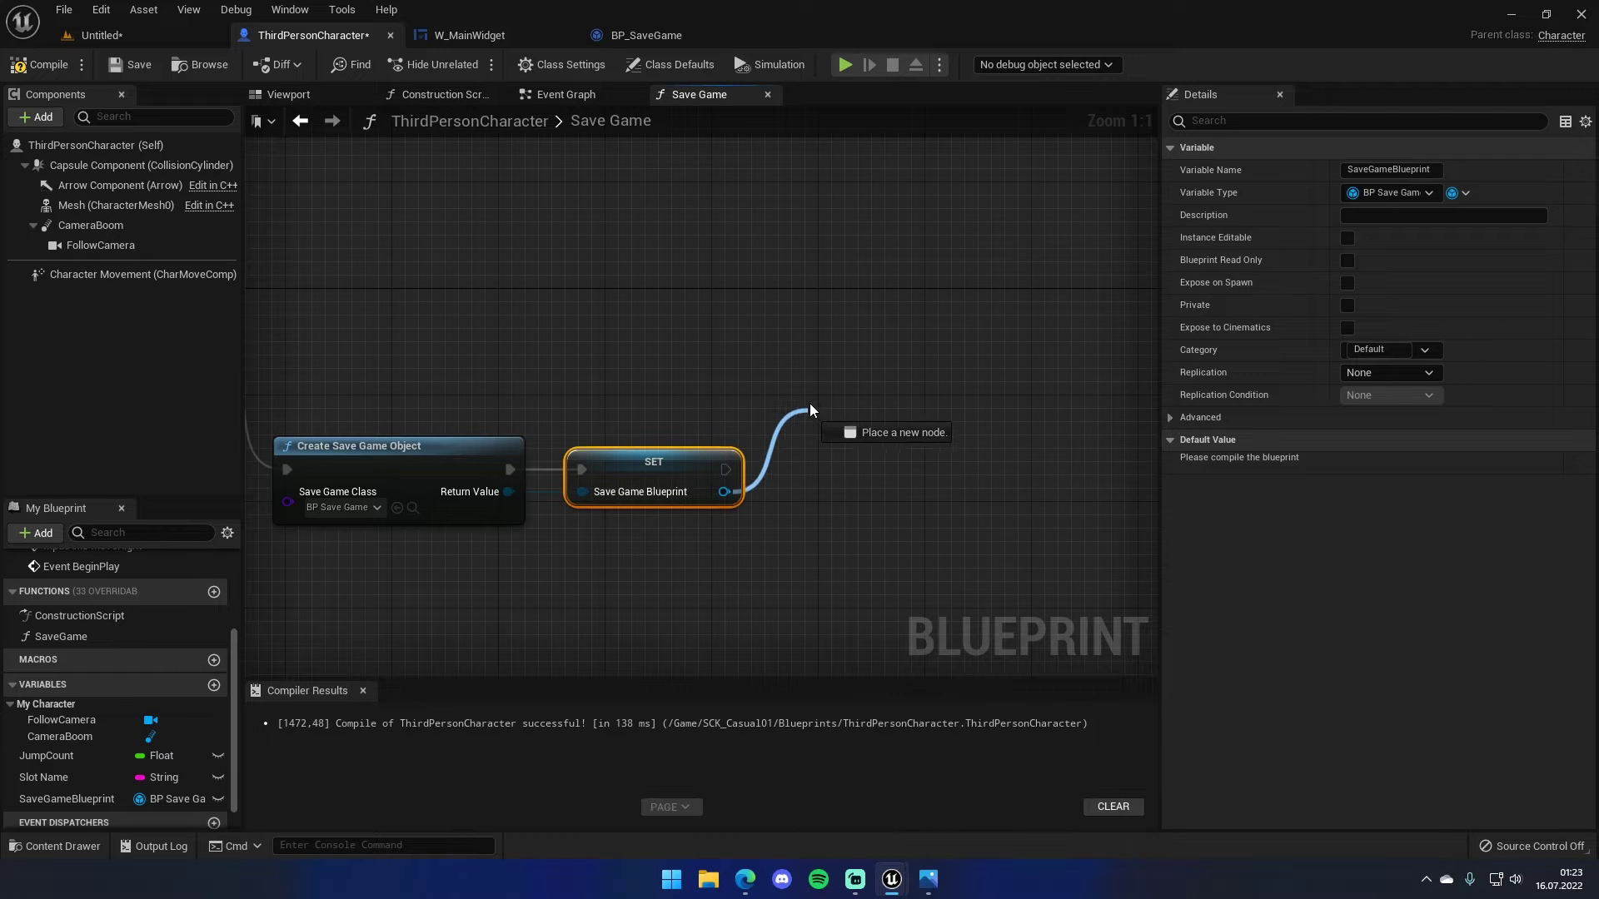
- Add a Cast To BP_SaveGame node fed by the SET's SaveGameBlueprint output, placed higher up
left_click_drag(722, 492, 834, 393)
type("cast to")
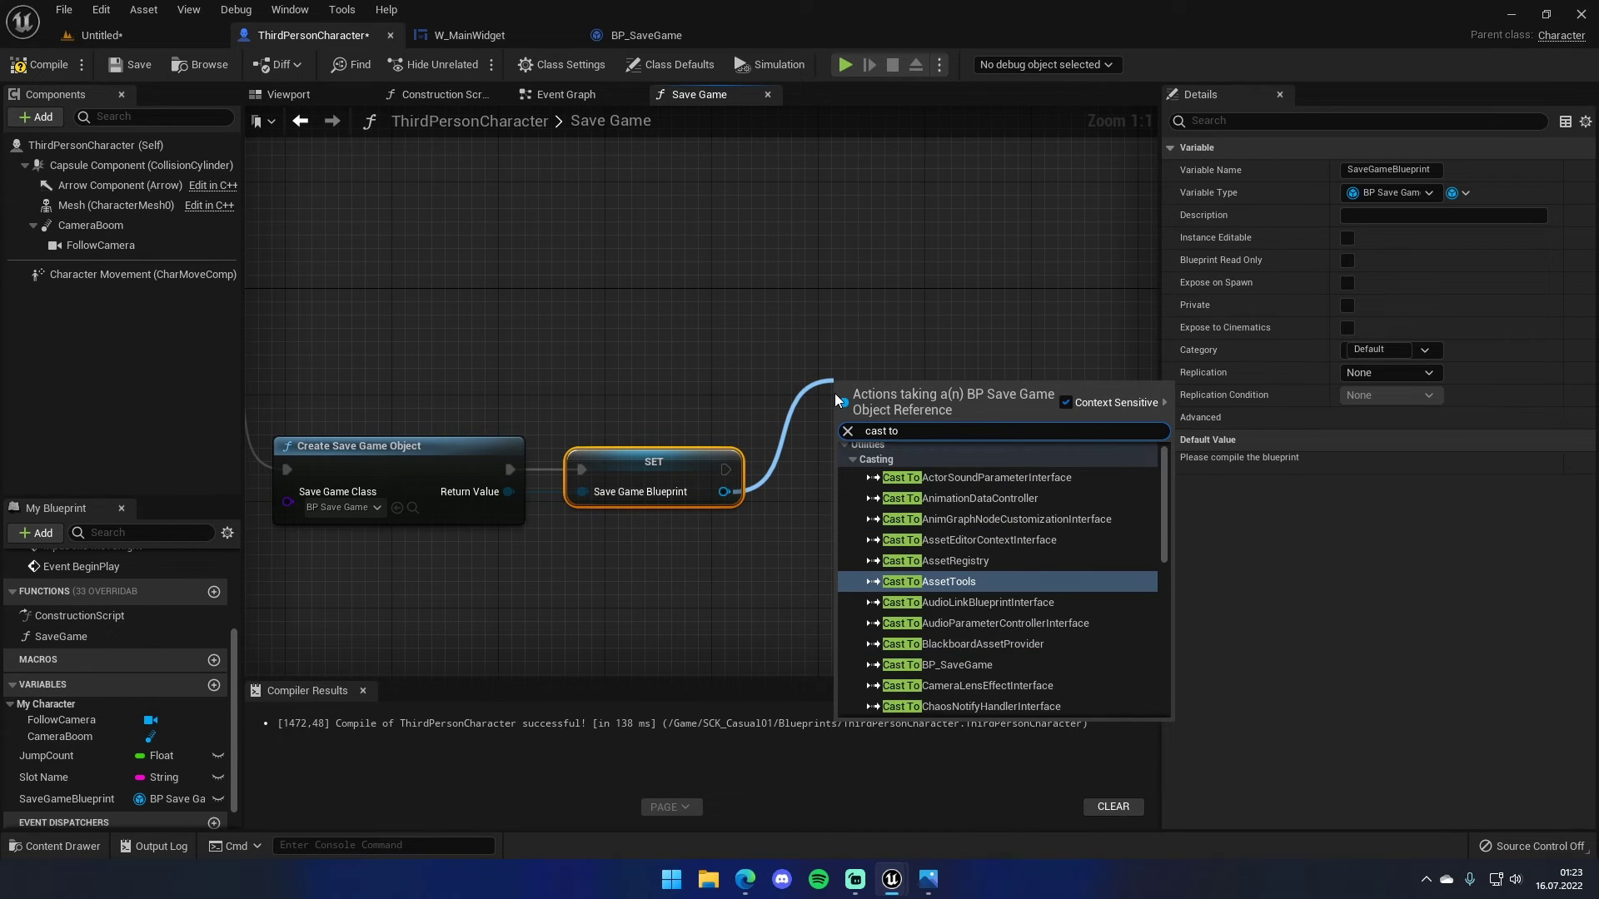
type("bp sa")
key("Return")
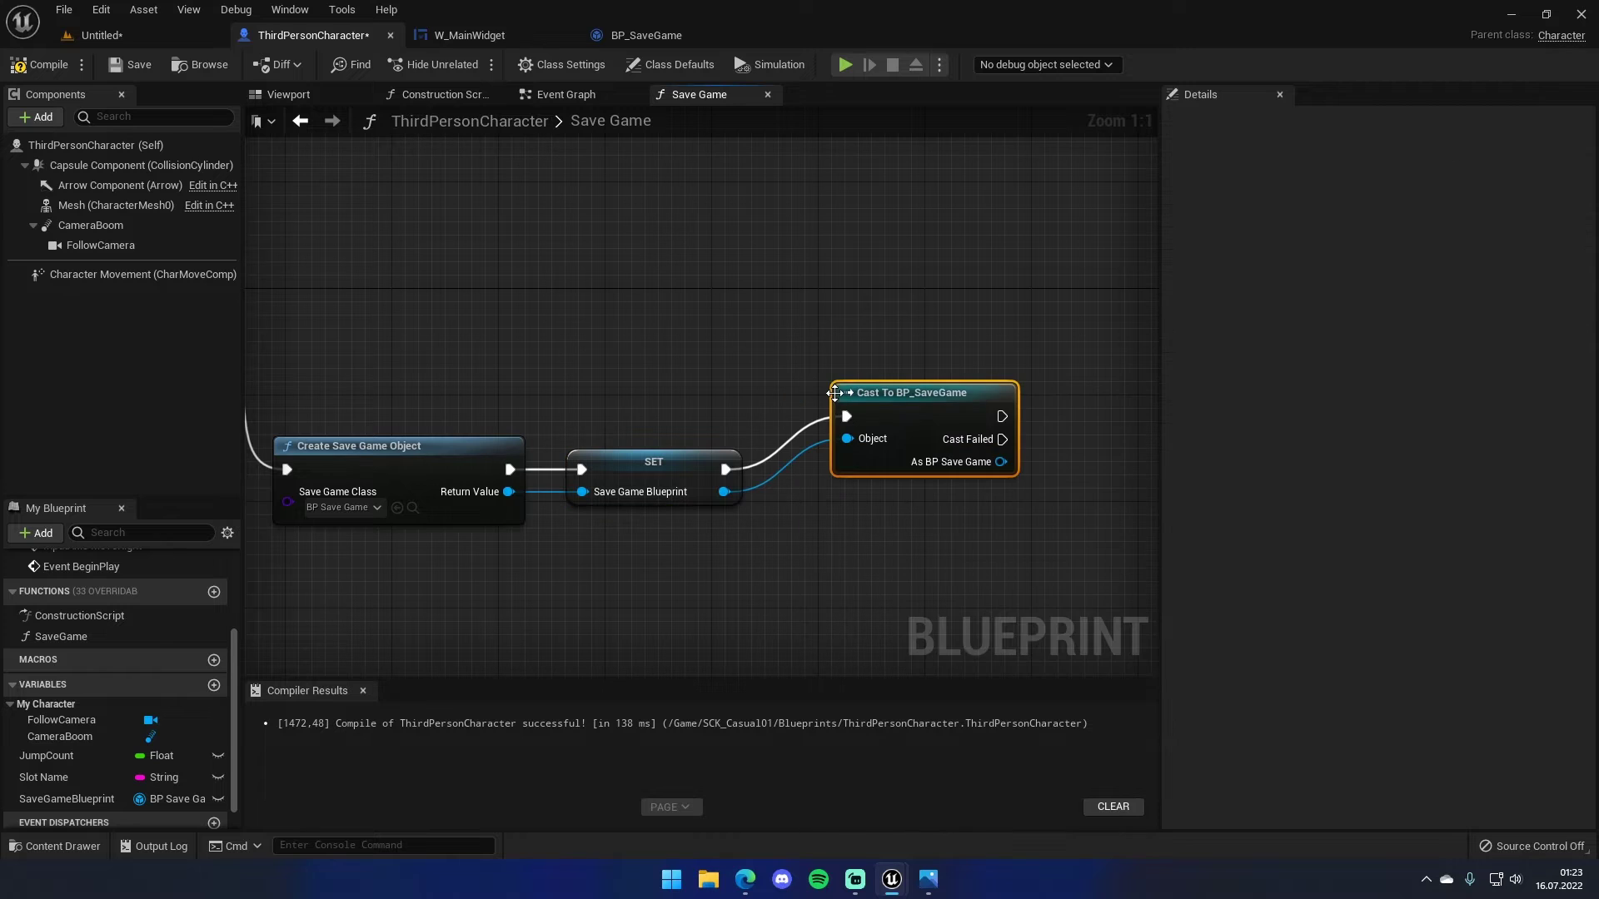
left_click_drag(892, 399, 929, 279)
mouse_move(246, 278)
right_mouse_down()
mouse_move(567, 337)
mouse_move(867, 309)
right_mouse_up()
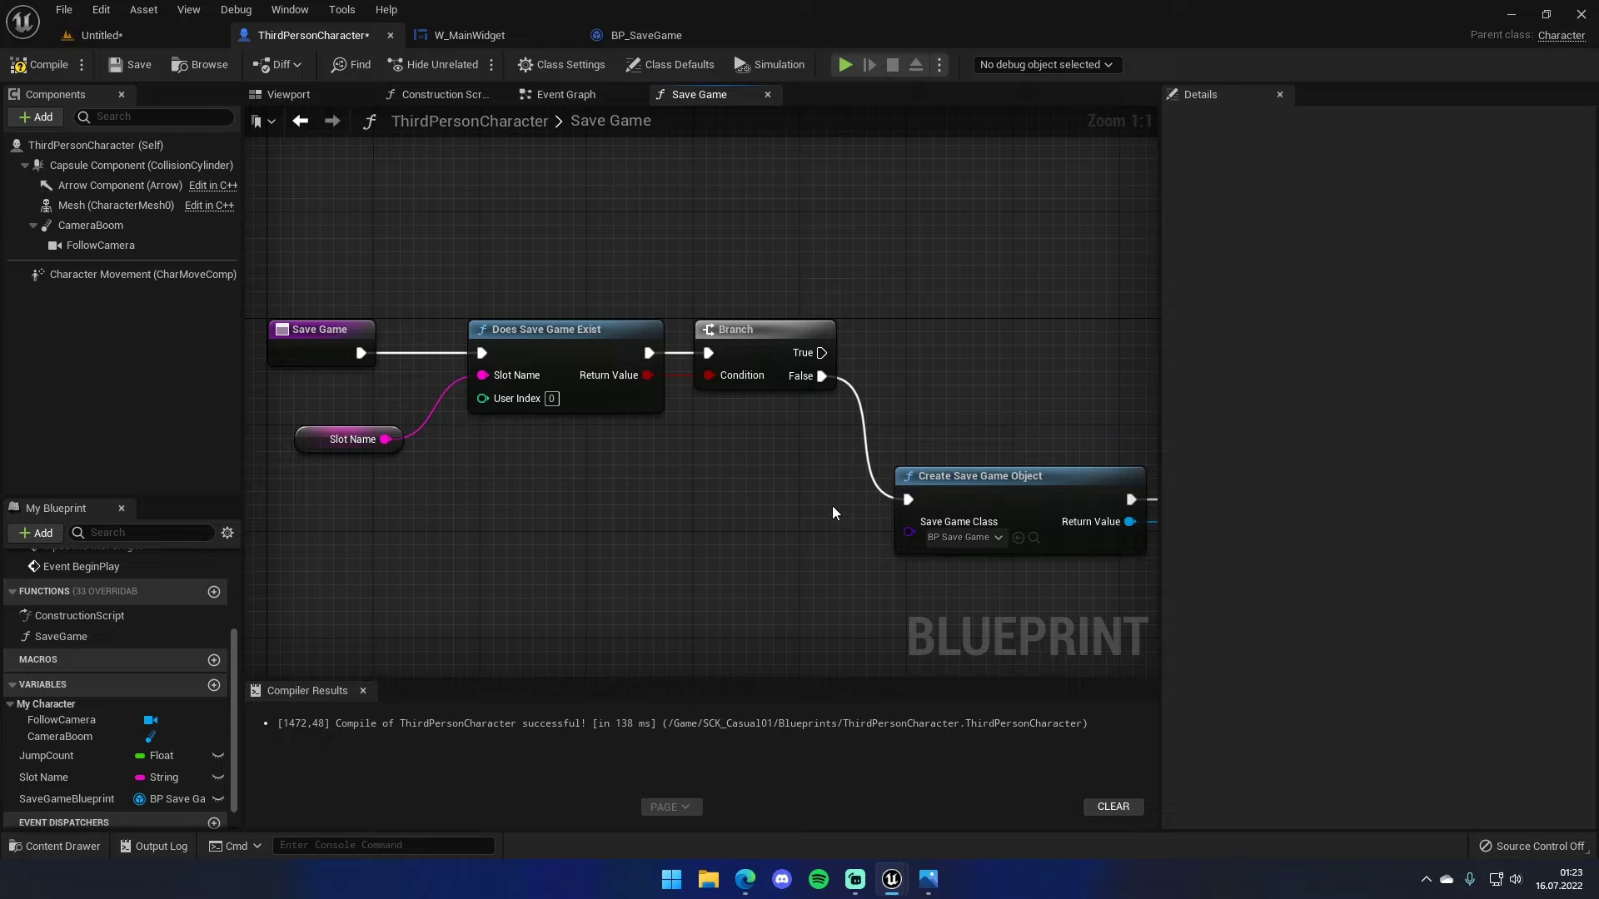
- Add a Load Game from Slot node on the Branch's True output
right_click_drag(833, 512, 604, 578)
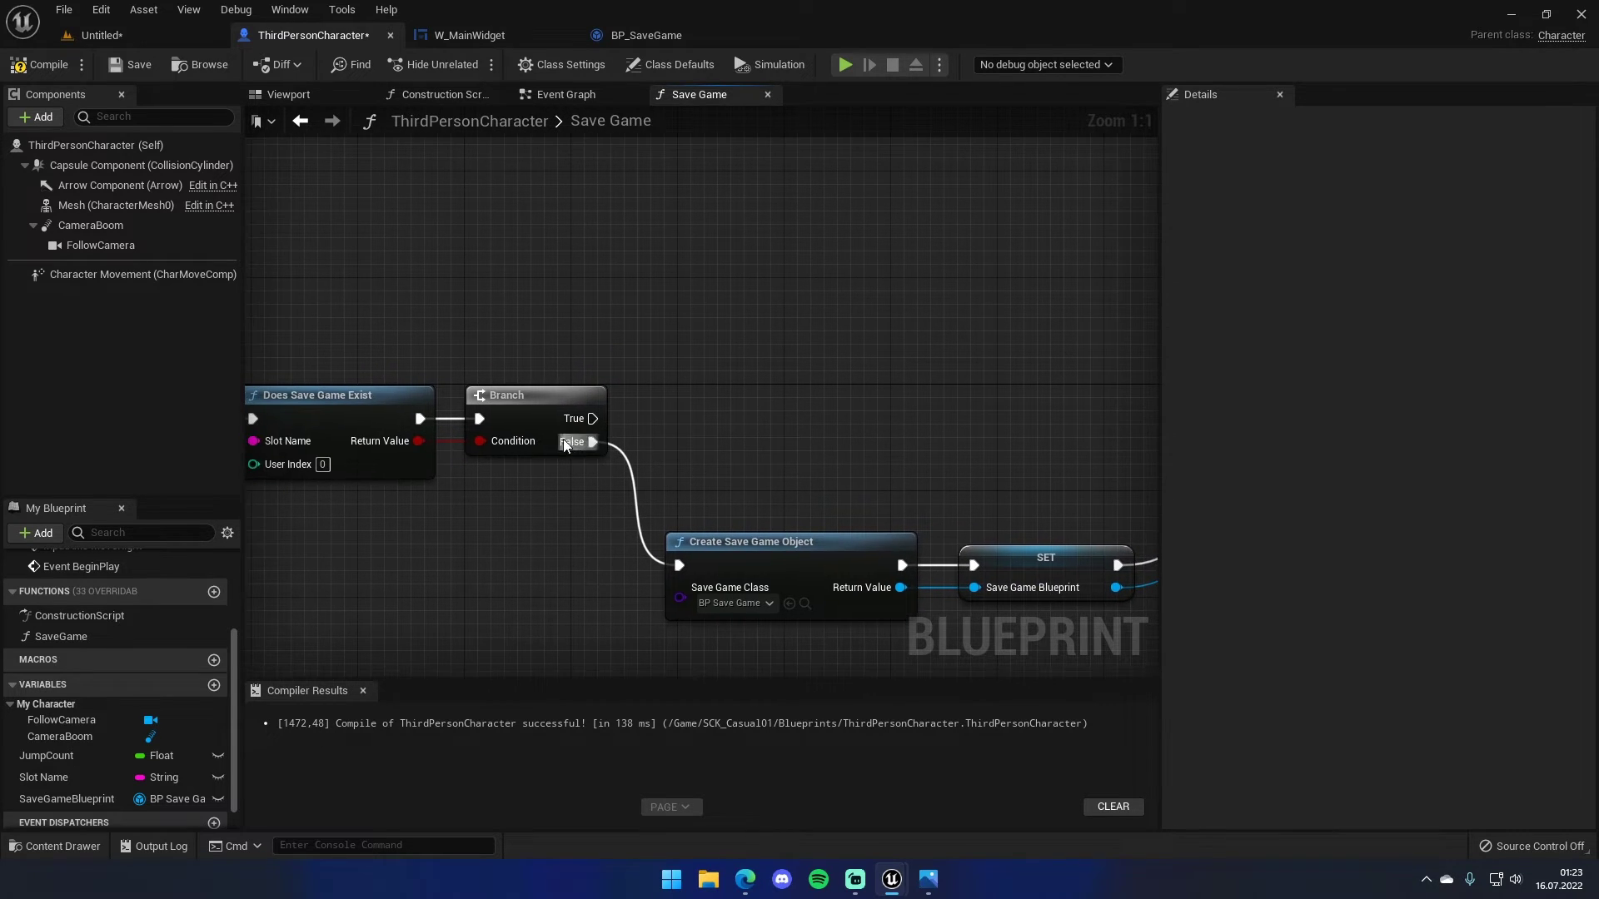
left_click_drag(592, 418, 646, 313)
type("l")
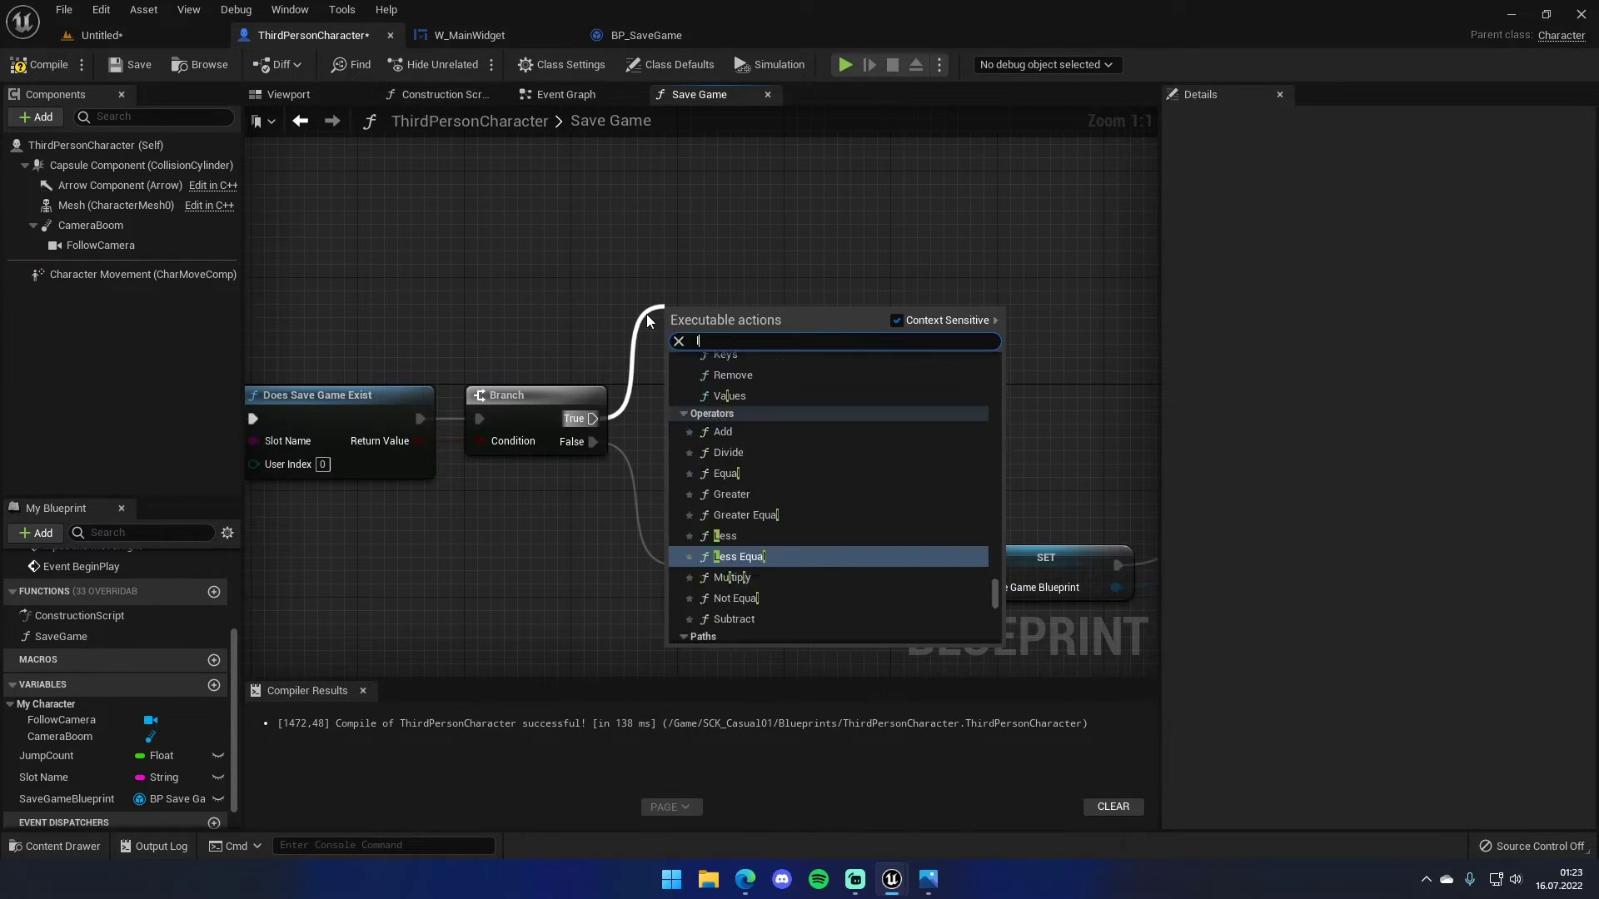
type("oad sa")
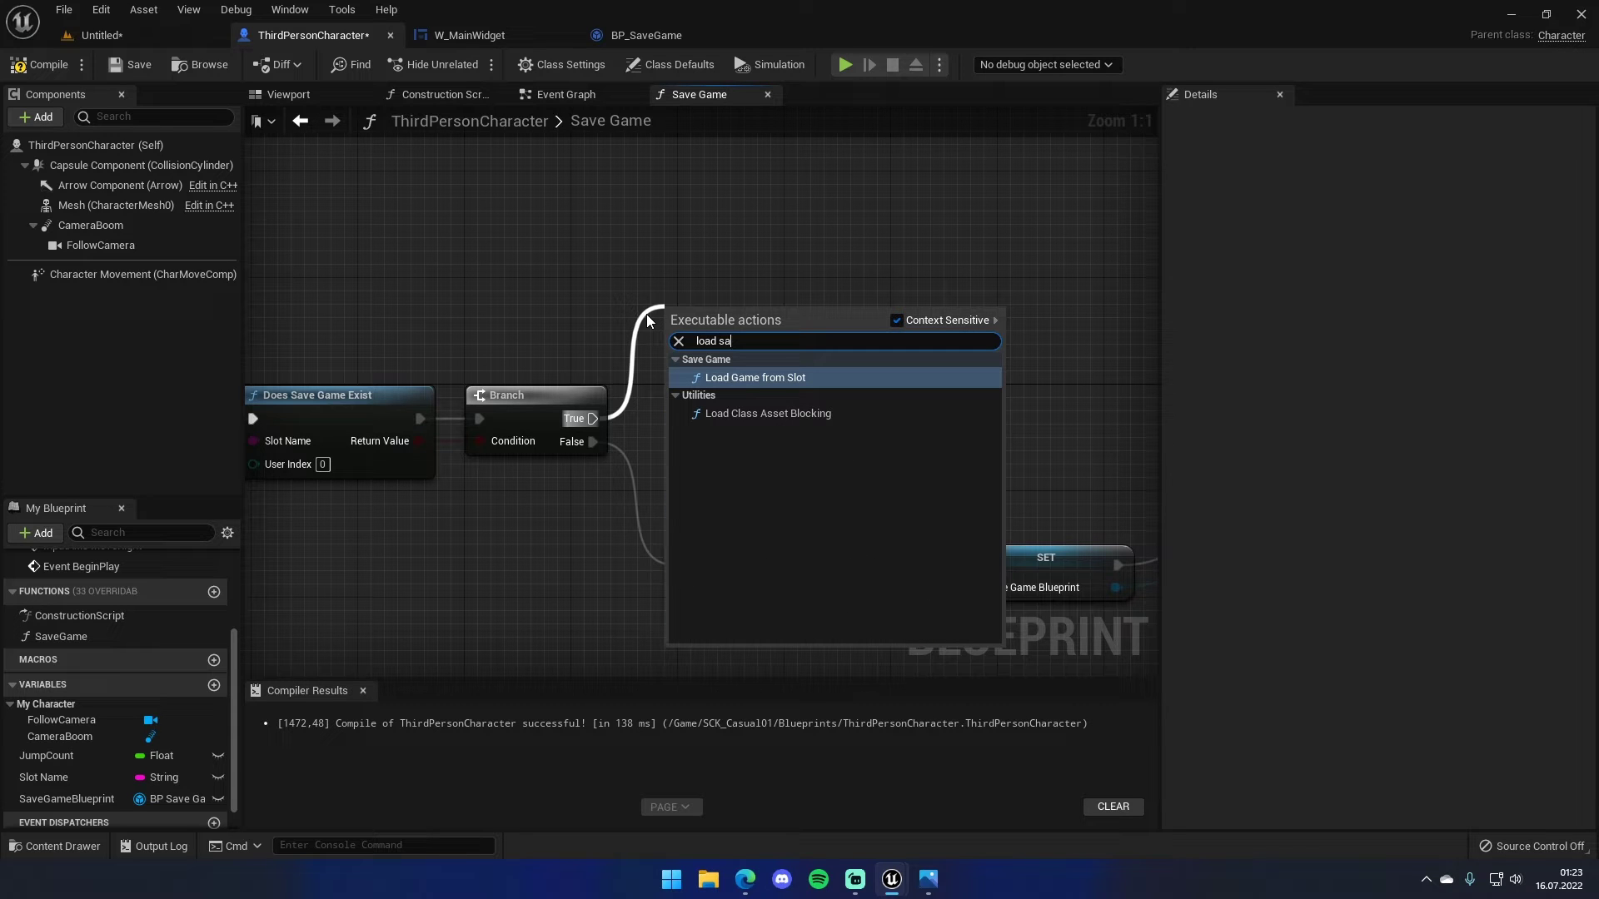
key("Return")
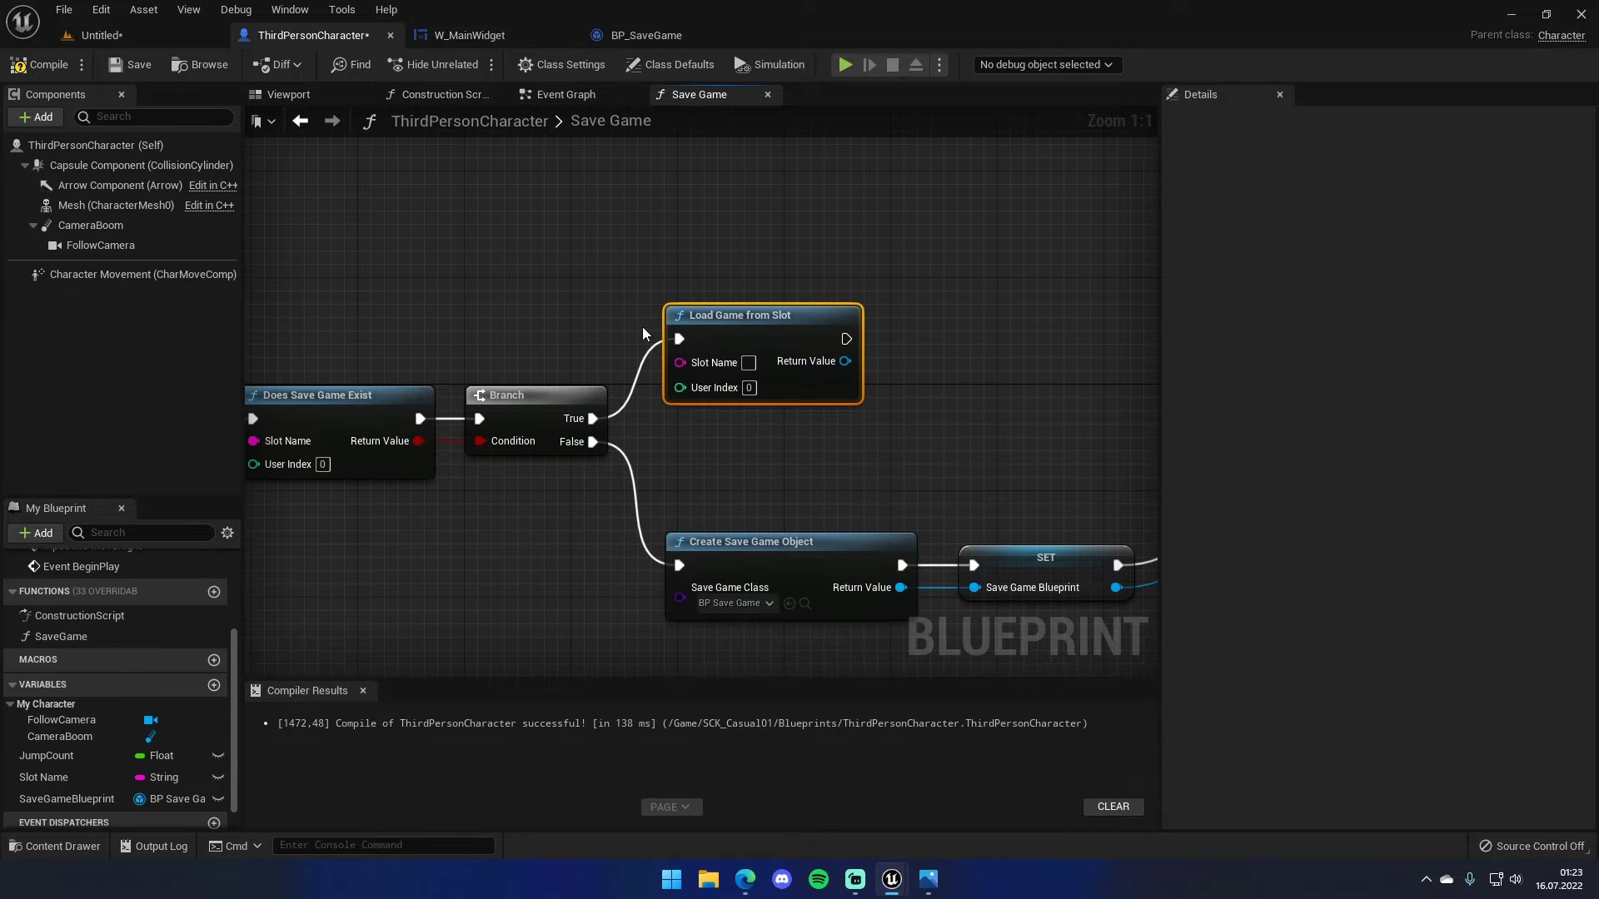
left_click_drag(745, 320, 799, 256)
- Wire a Slot Name getter into Load Game from Slot's Slot Name input
right_click_drag(682, 387, 889, 403)
left_click(337, 518)
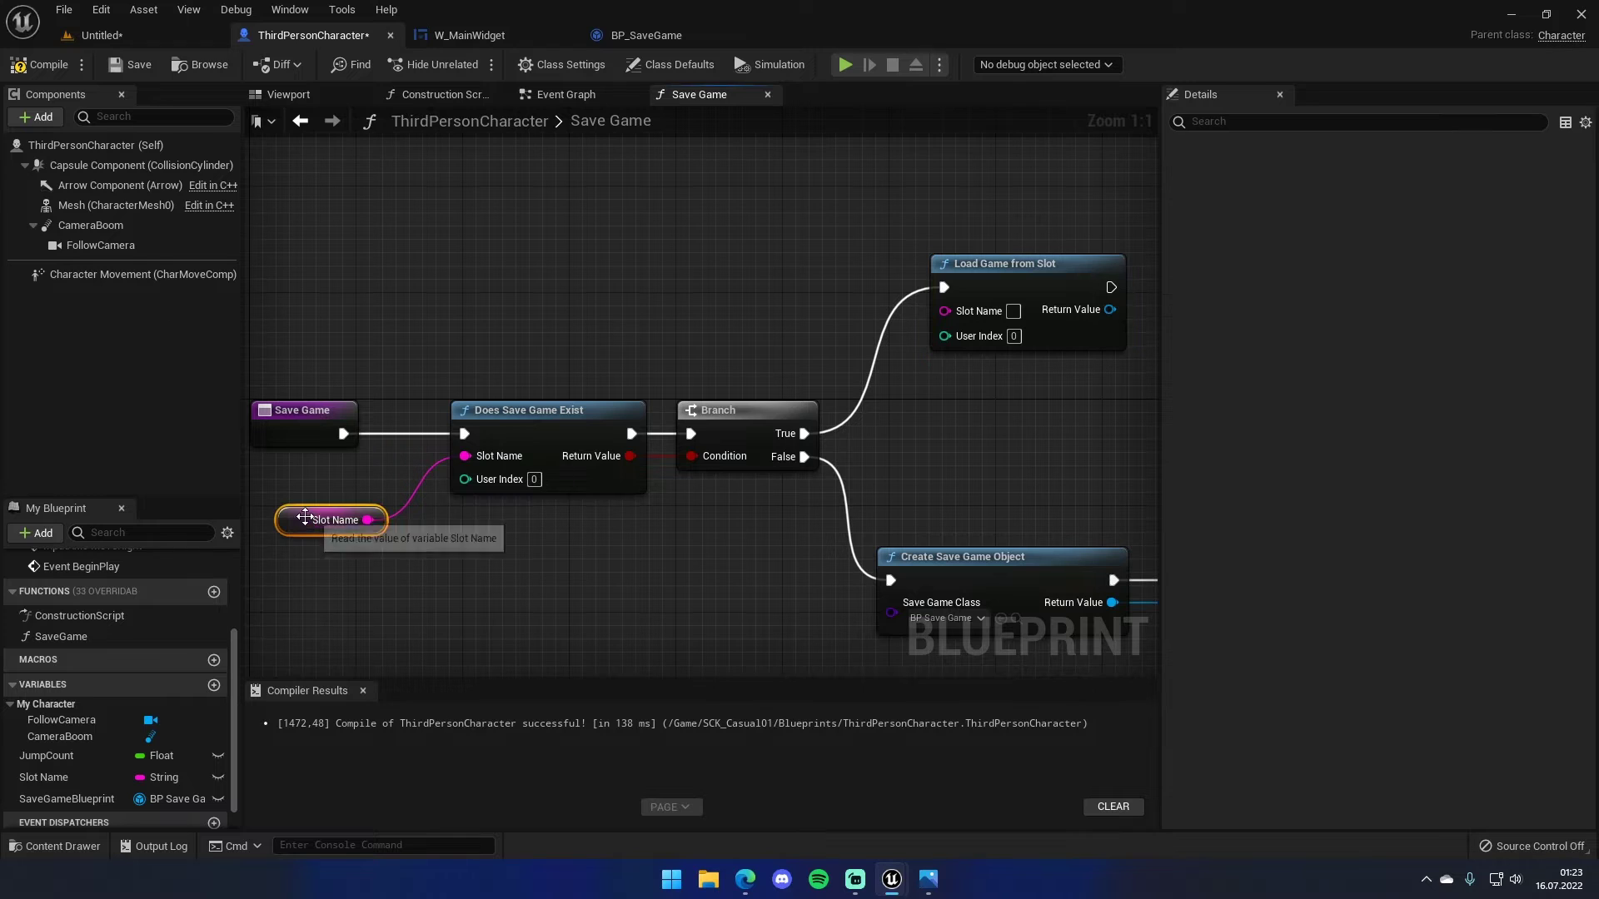
right_click_drag(337, 518, 230, 536)
left_click_drag(67, 777, 652, 302)
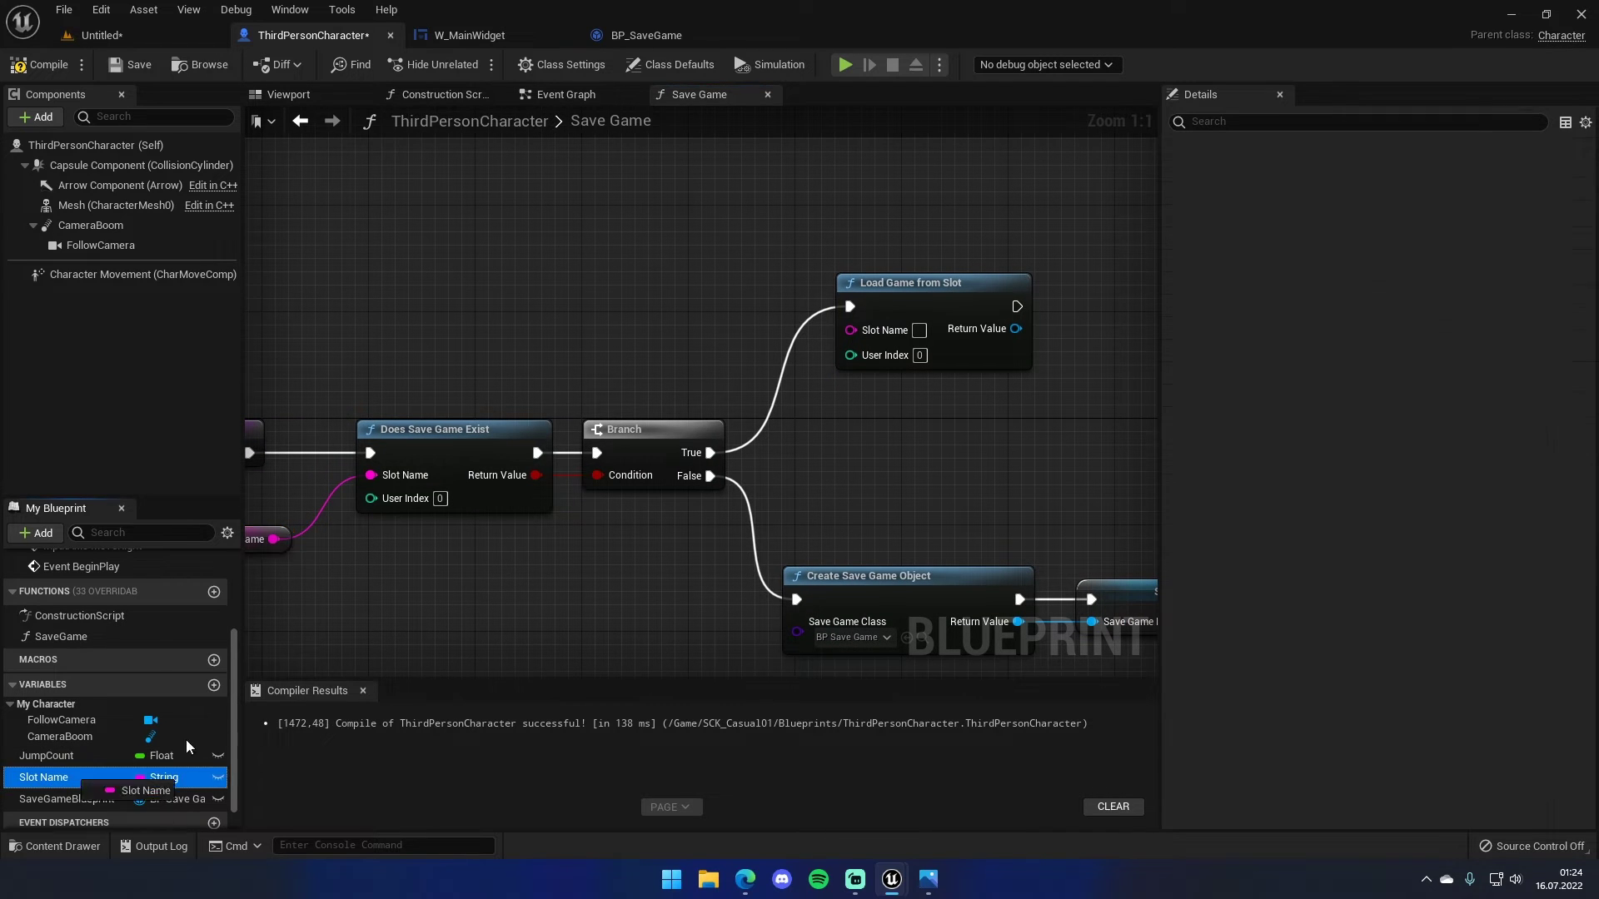
left_click(707, 333)
left_click_drag(753, 320, 850, 330)
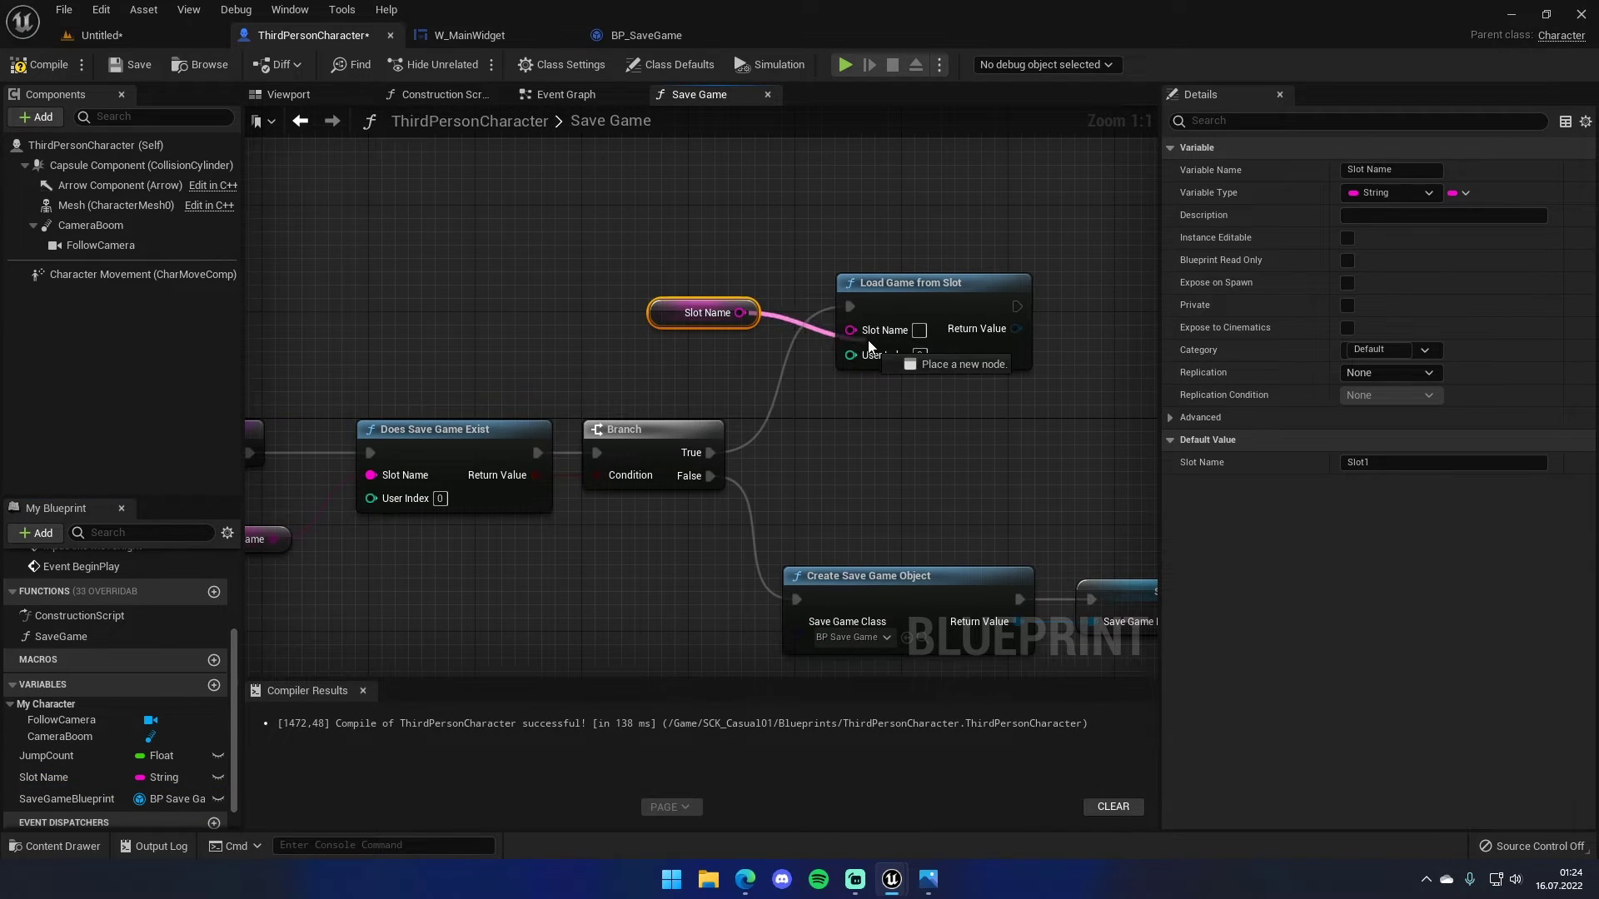
left_click_drag(670, 317, 686, 345)
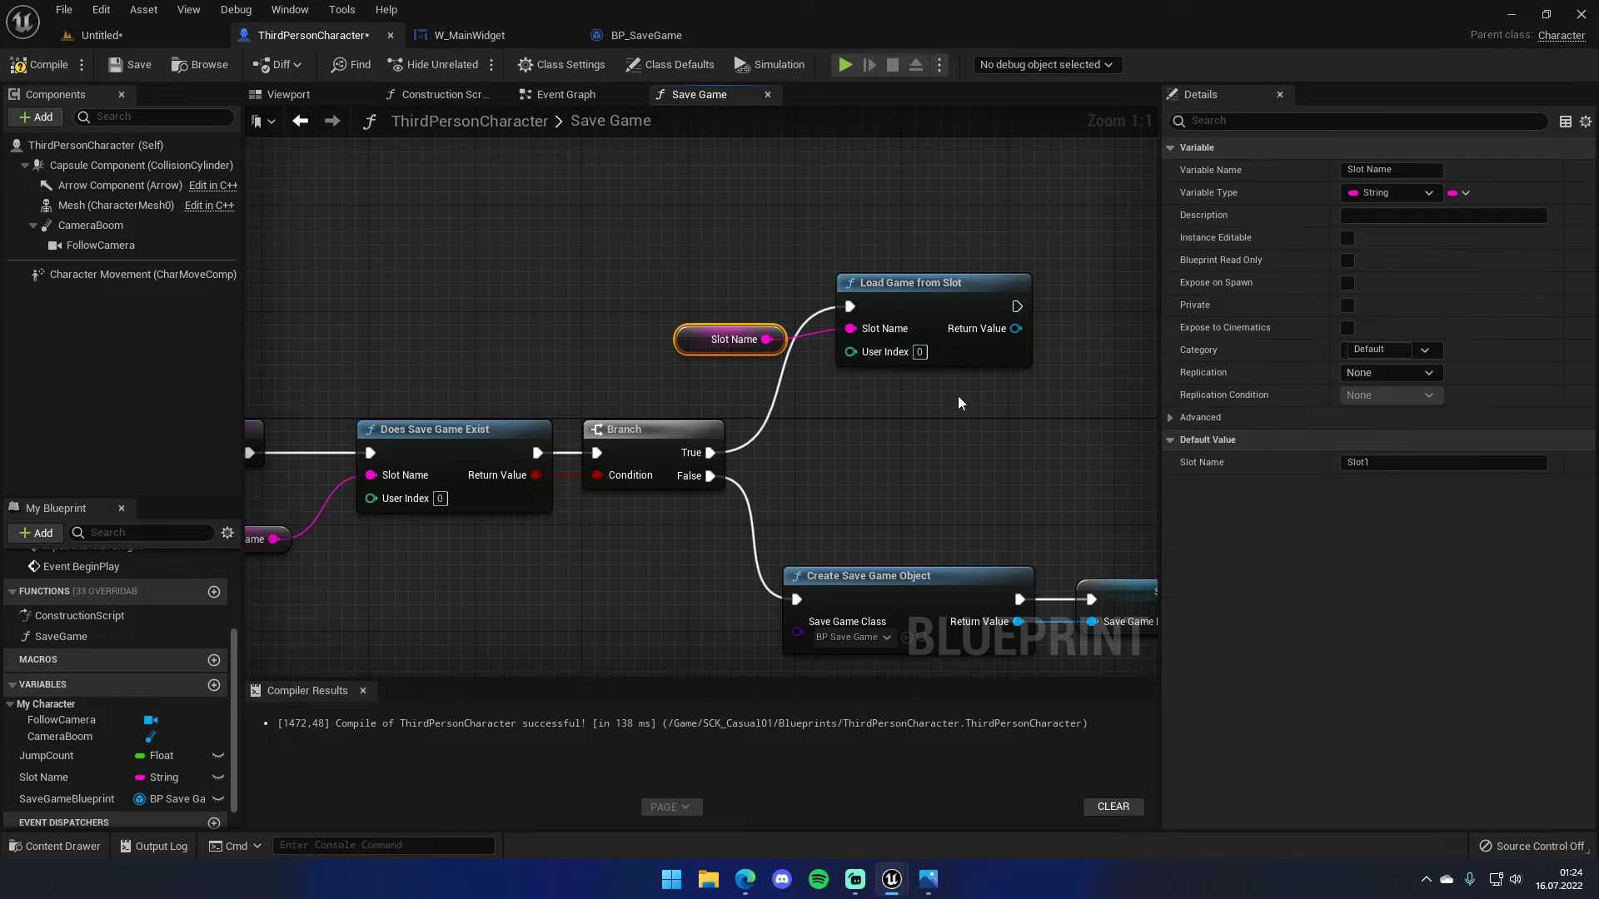
- Tidy the Load Game from Slot and Slot Name nodes beside the Branch
right_click_drag(961, 393, 756, 405)
left_click(756, 320)
left_click_drag(756, 320, 716, 320)
left_click_drag(525, 338, 511, 325)
left_click(667, 302)
left_click_drag(667, 301, 669, 289)
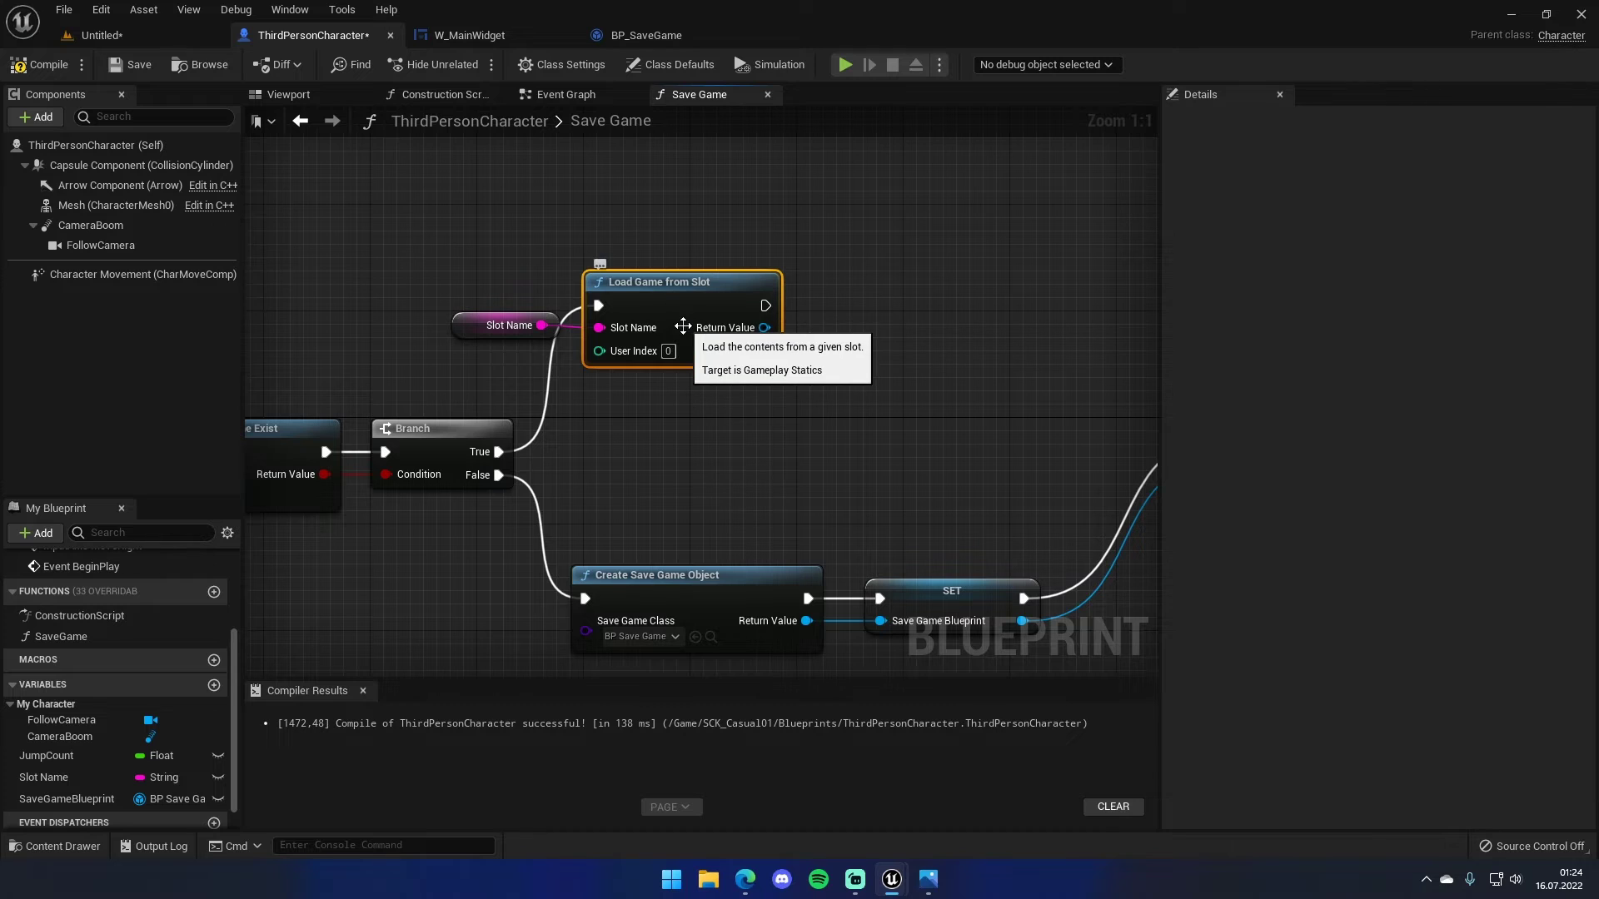
right_click_drag(643, 428, 786, 385)
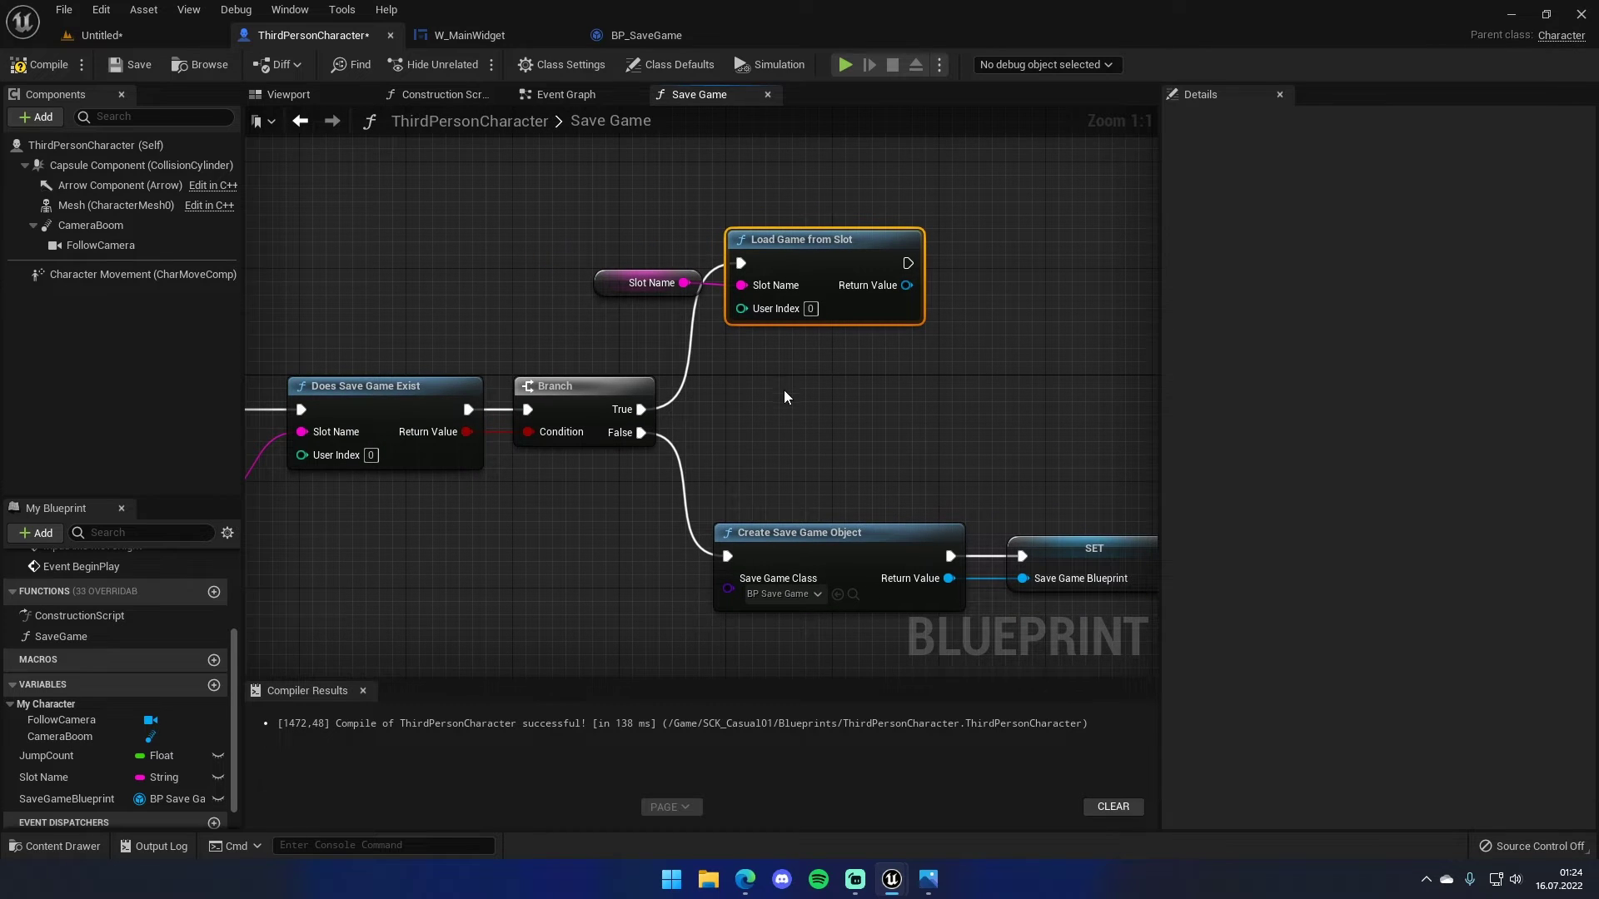
right_click_drag(783, 389, 543, 386)
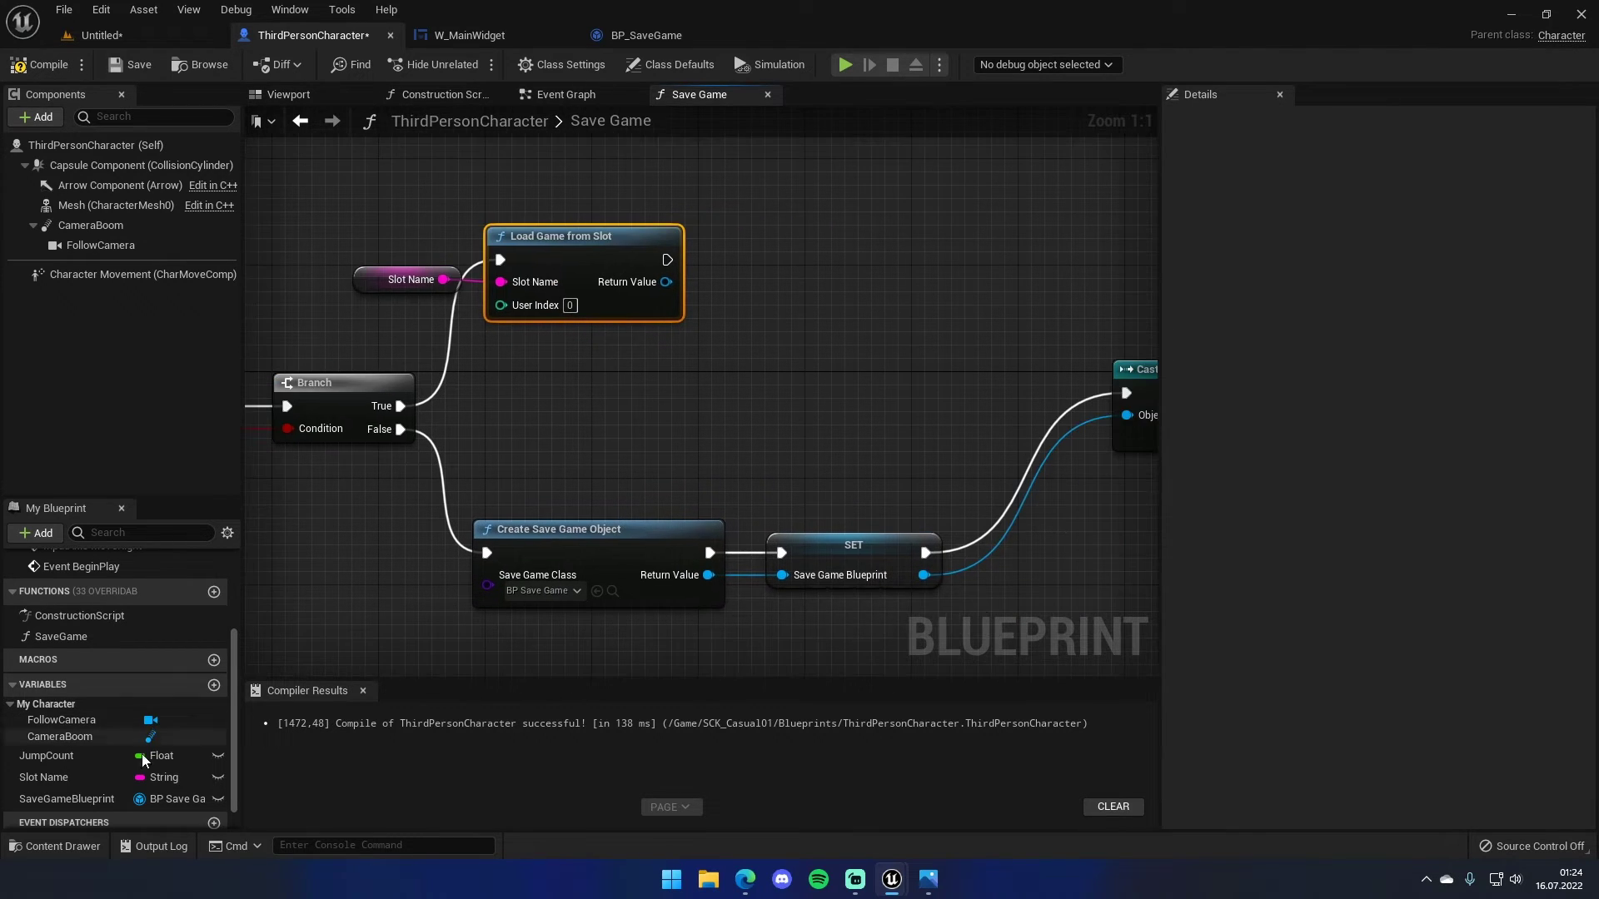
- Try out SaveGameBlueprint getter and SET nodes next to Load Game from Slot
left_click_drag(52, 796, 730, 287)
left_click(783, 313)
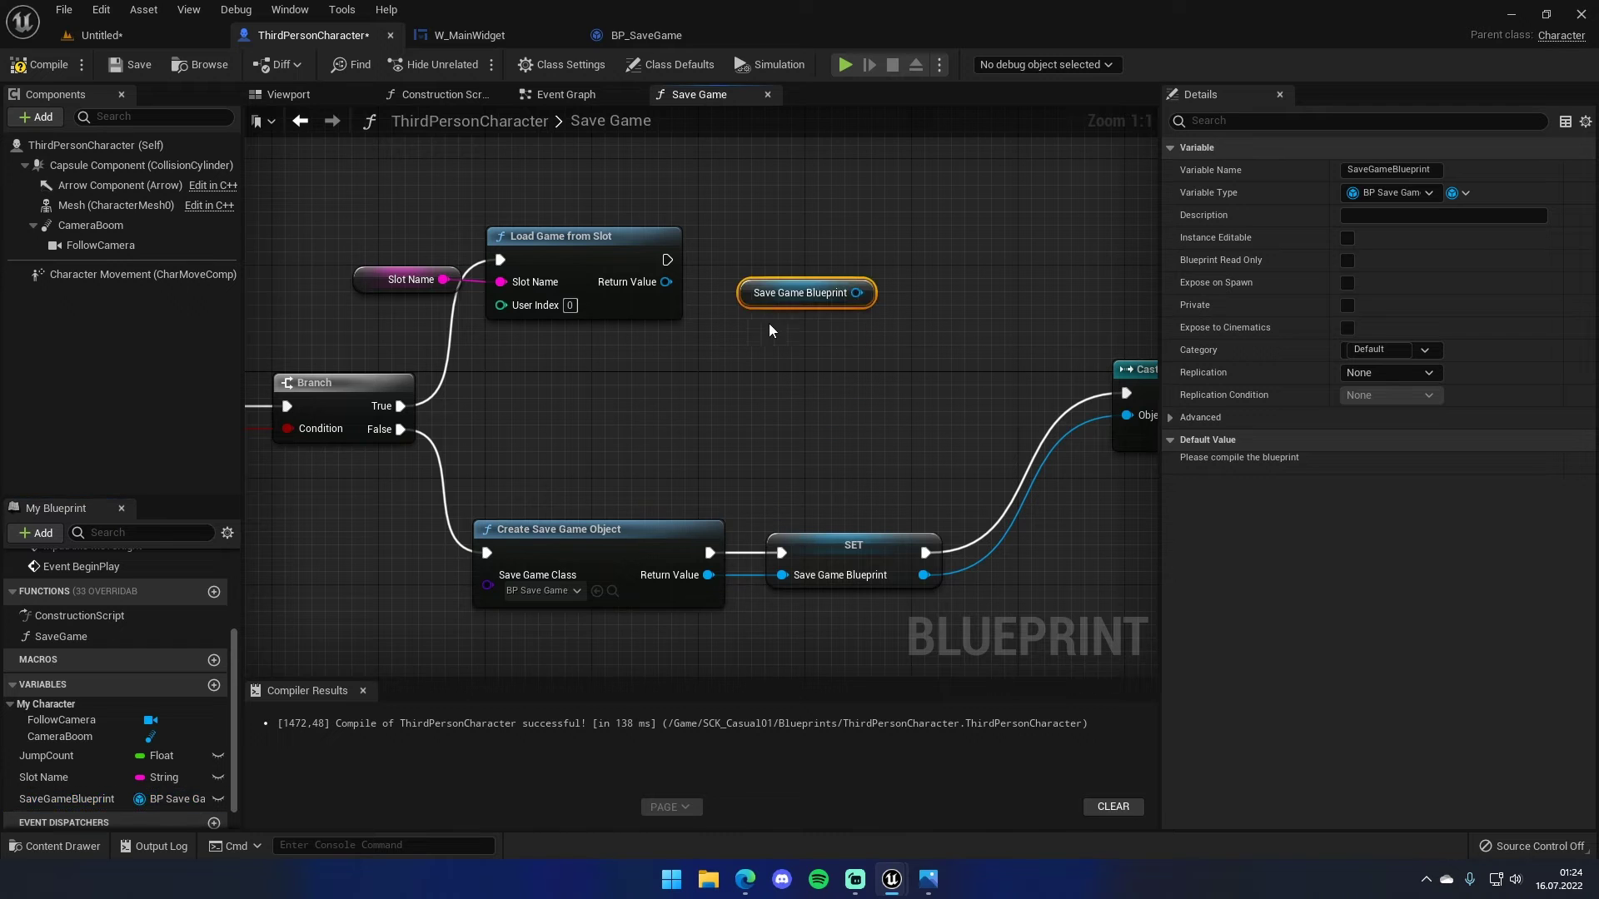
key("Delete")
left_click(83, 799)
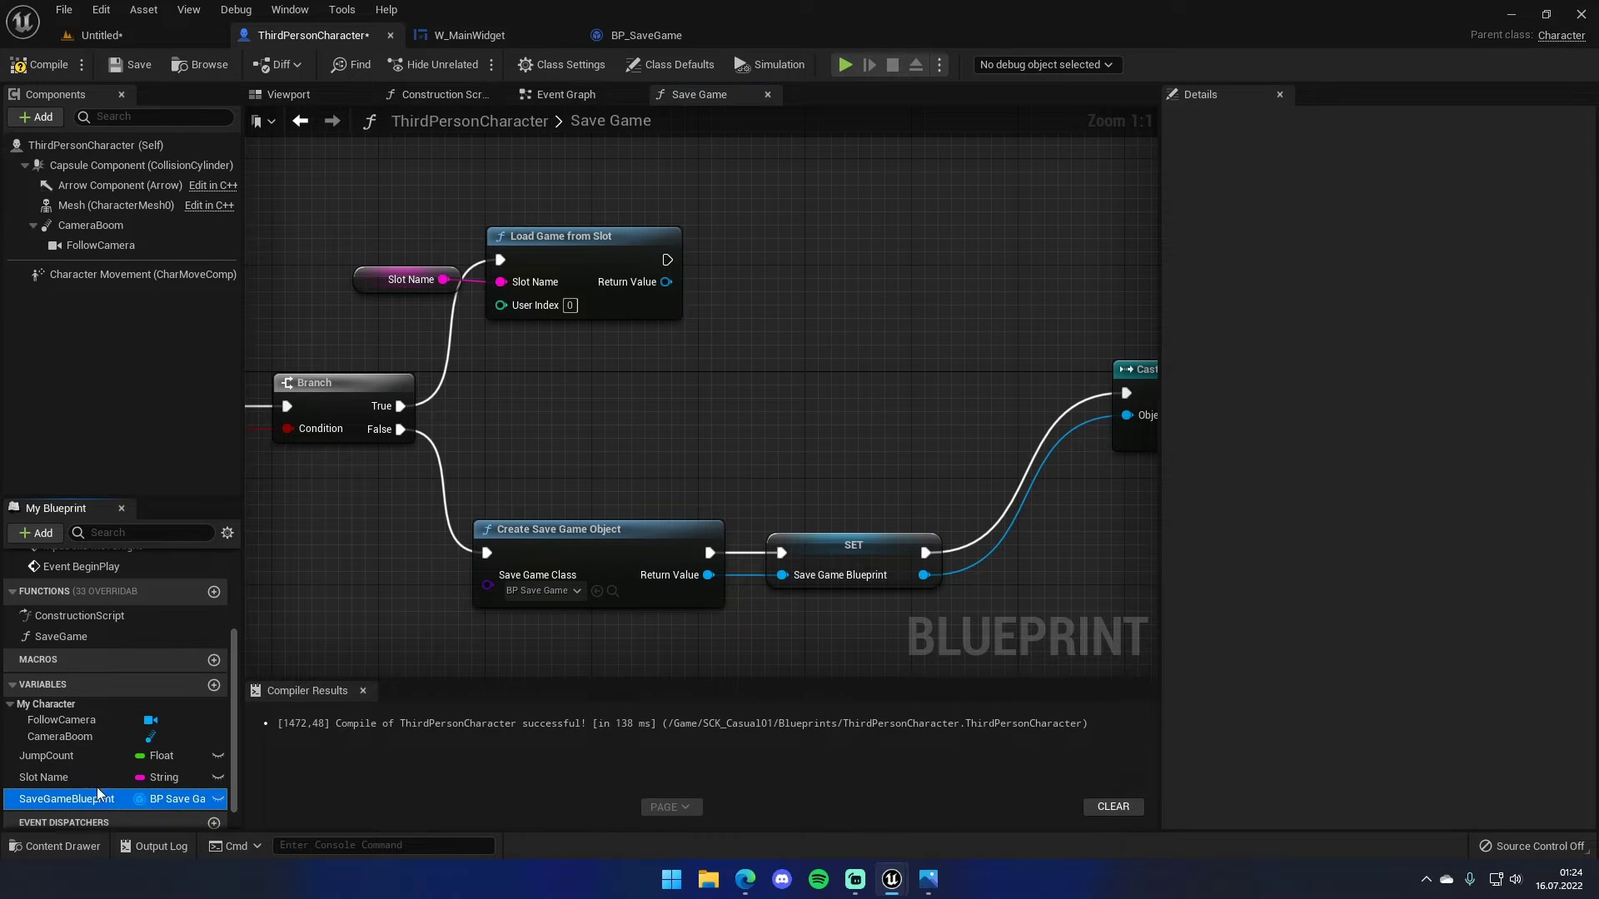
mouse_move(83, 799)
left_mouse_down()
mouse_move(745, 263)
mouse_move(759, 319)
mouse_move(658, 286)
left_mouse_up()
left_click(775, 327)
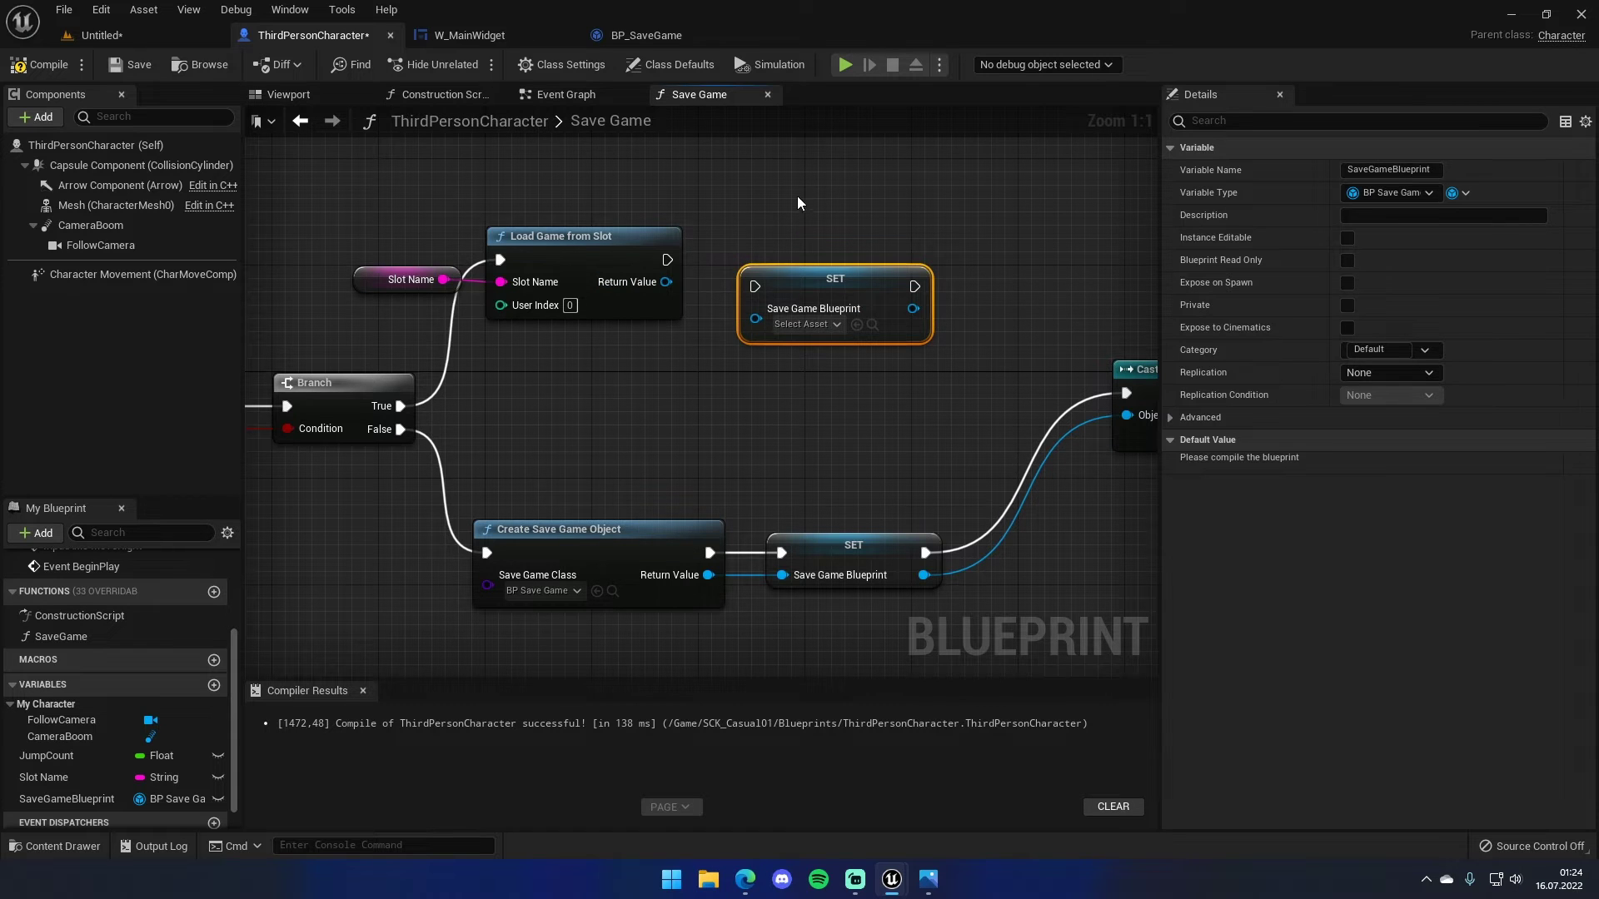
key("Delete")
mouse_move(73, 795)
left_mouse_down()
mouse_move(804, 359)
mouse_move(754, 250)
mouse_move(636, 288)
left_mouse_up()
left_click(799, 304)
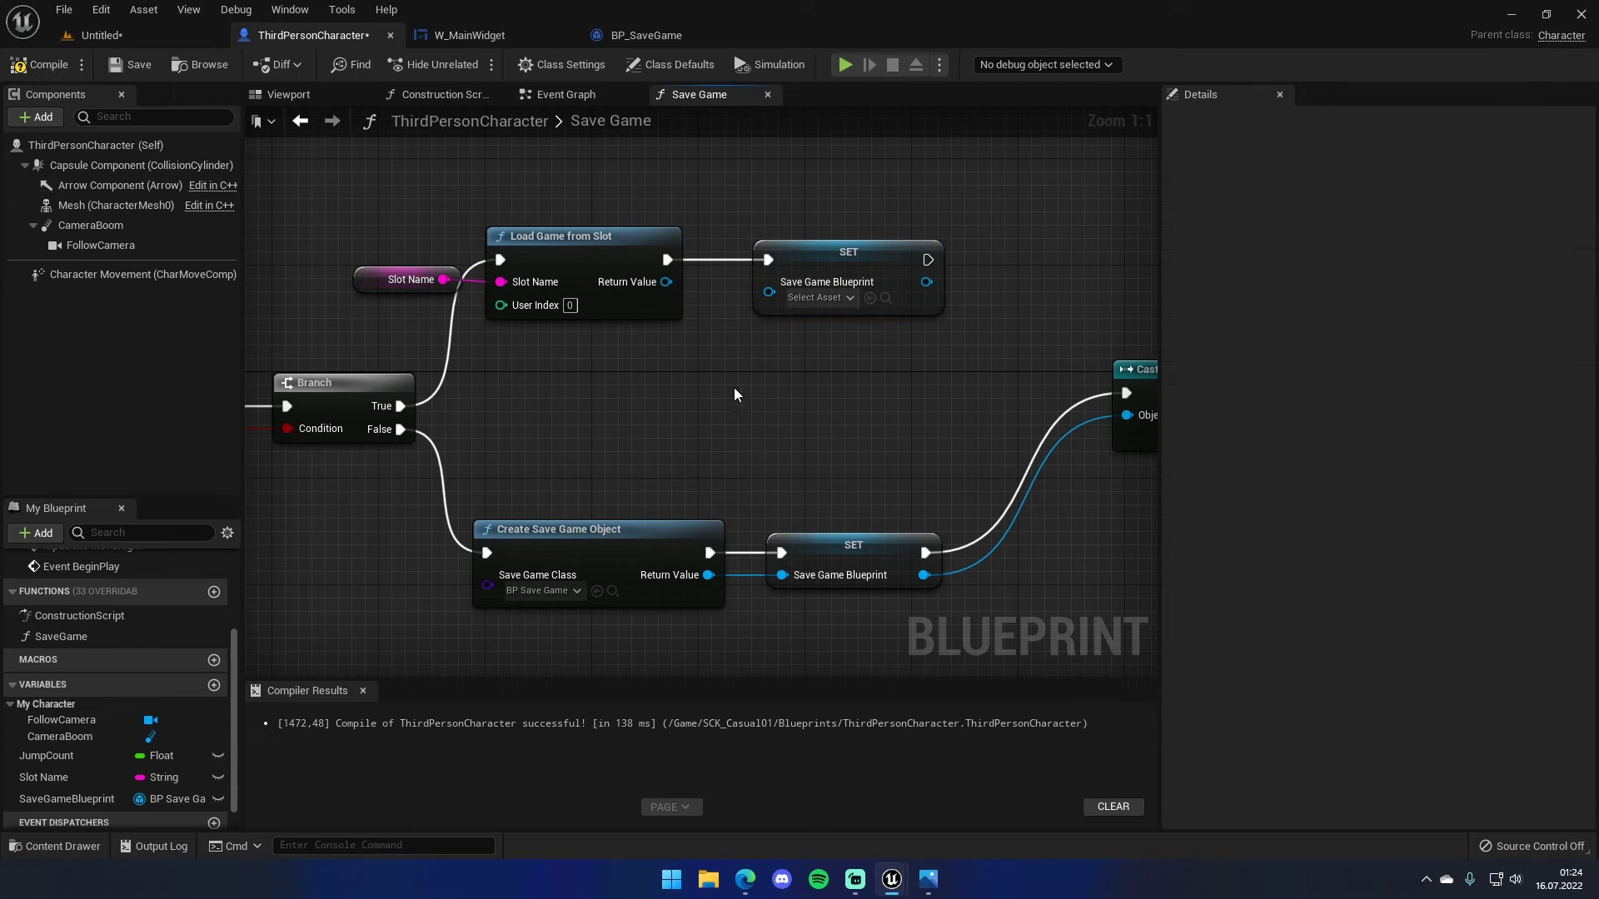
- Delete both SET nodes and the old SaveGameBlueprint variable
left_click(866, 267)
key("Delete")
left_click(832, 550)
key("Delete")
left_click(96, 795)
key("Delete")
- Promote Load Game from Slot's Return Value to a new variable named SaveGameBlueprint
right_click(657, 283)
left_click(713, 309)
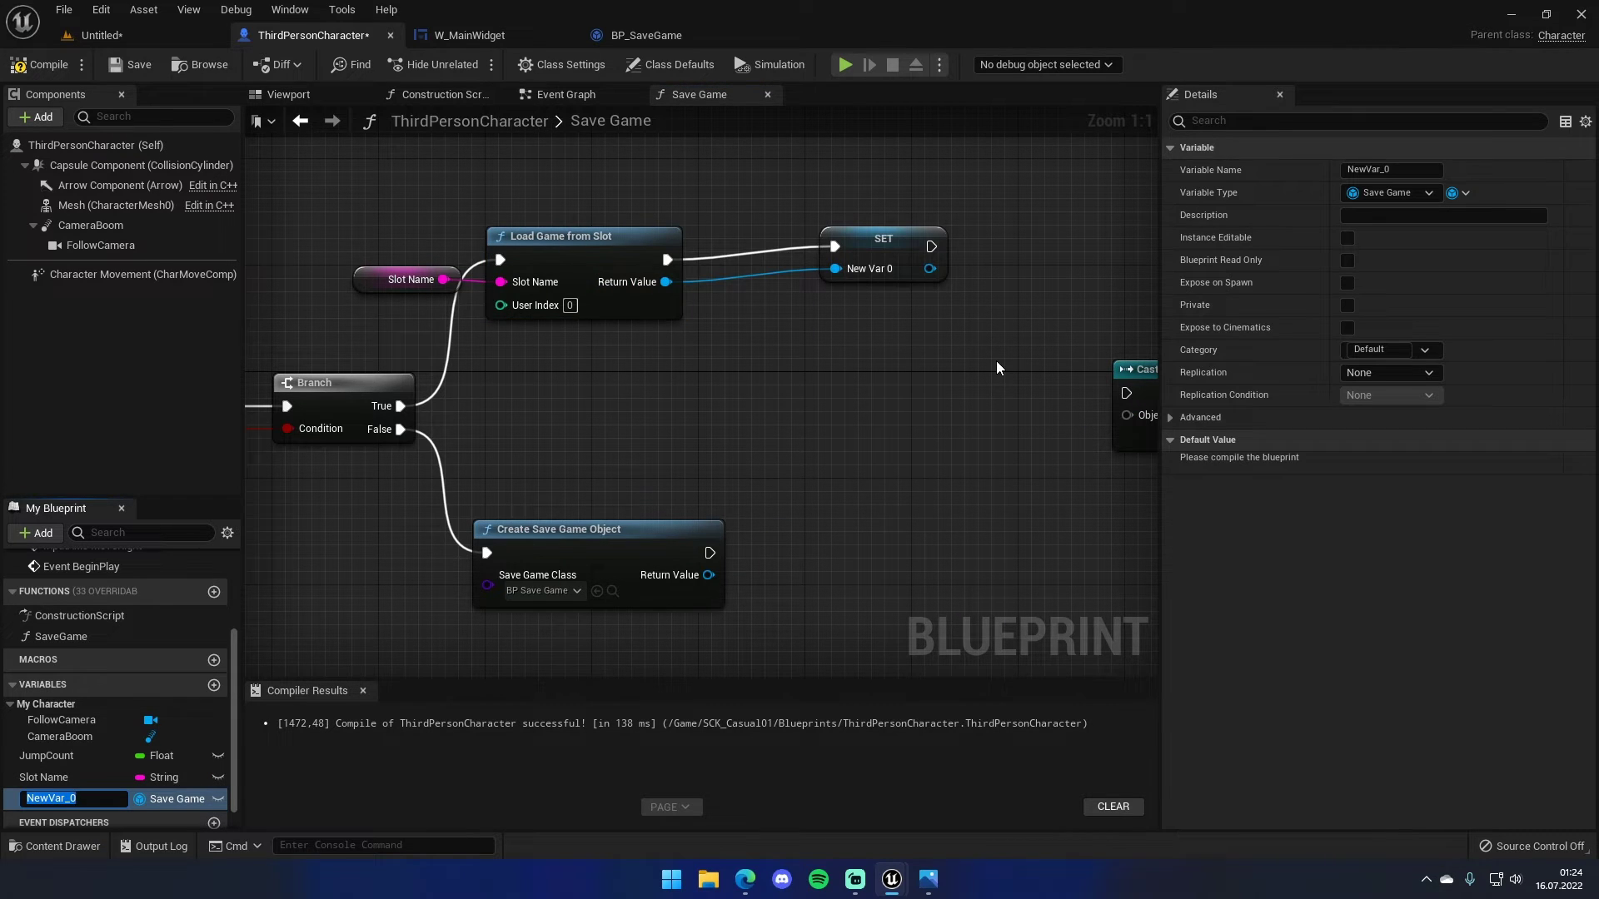
type("SaveGame")
type("Blueprint")
- Confirm the SaveGameBlueprint variable name and position its new SET node
key("Return")
left_click_drag(866, 260, 798, 273)
right_click_drag(683, 531, 558, 484)
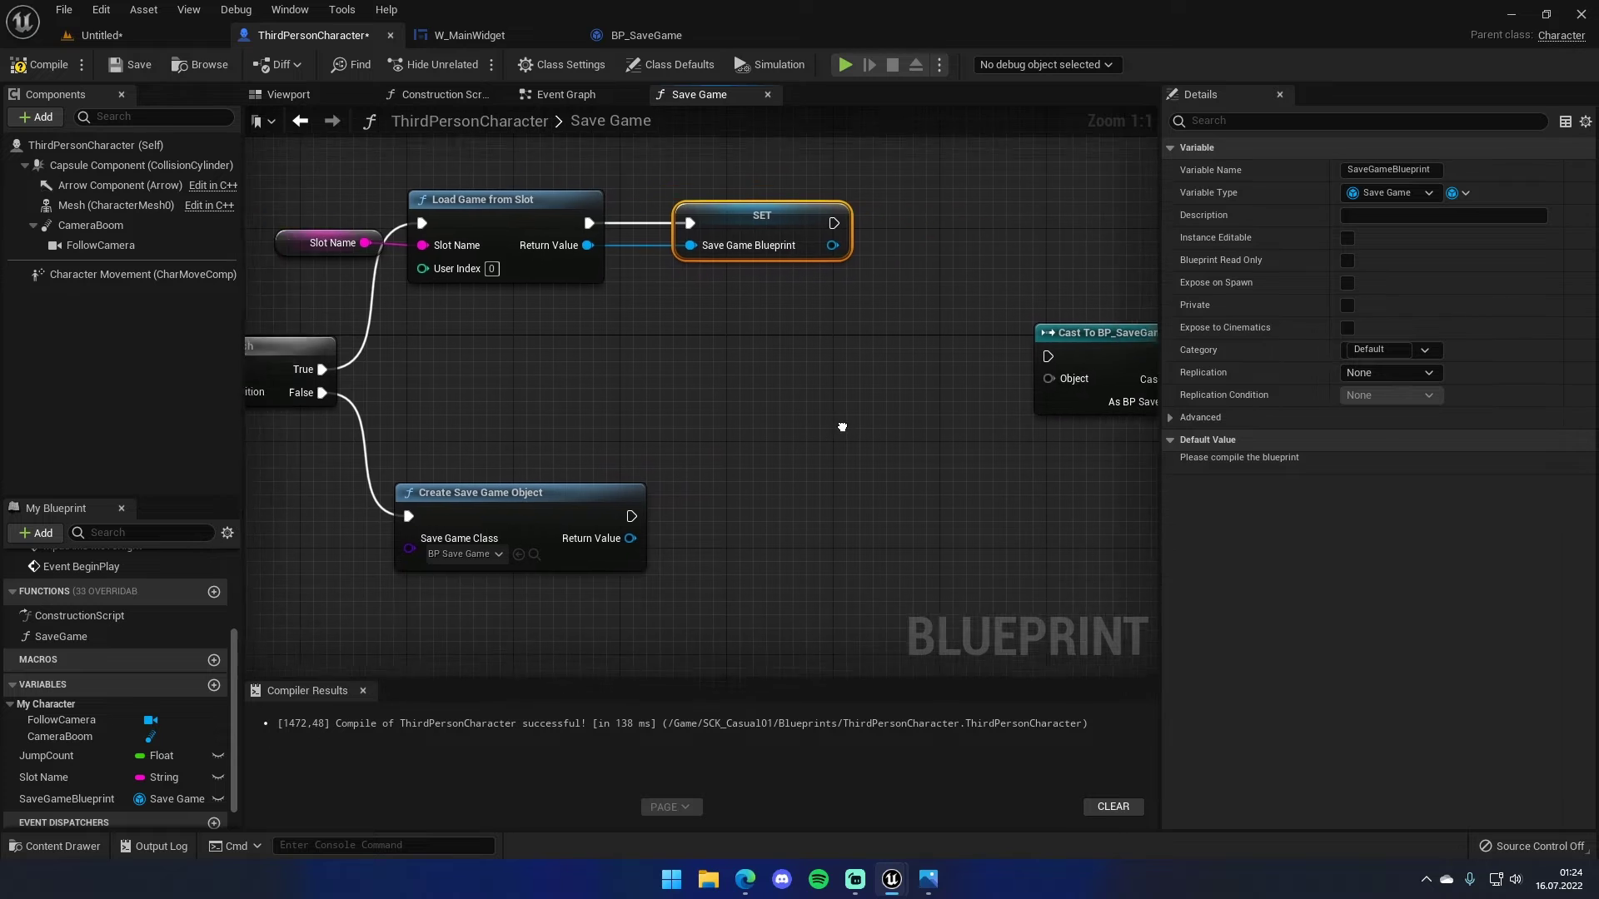
- Add a SET SaveGameBlueprint after Create Save Game Object and wire both SETs into Cast To BP_SaveGame
left_click_drag(75, 799, 677, 566)
mouse_move(584, 505)
left_mouse_down()
mouse_move(680, 532)
mouse_move(698, 492)
left_mouse_up()
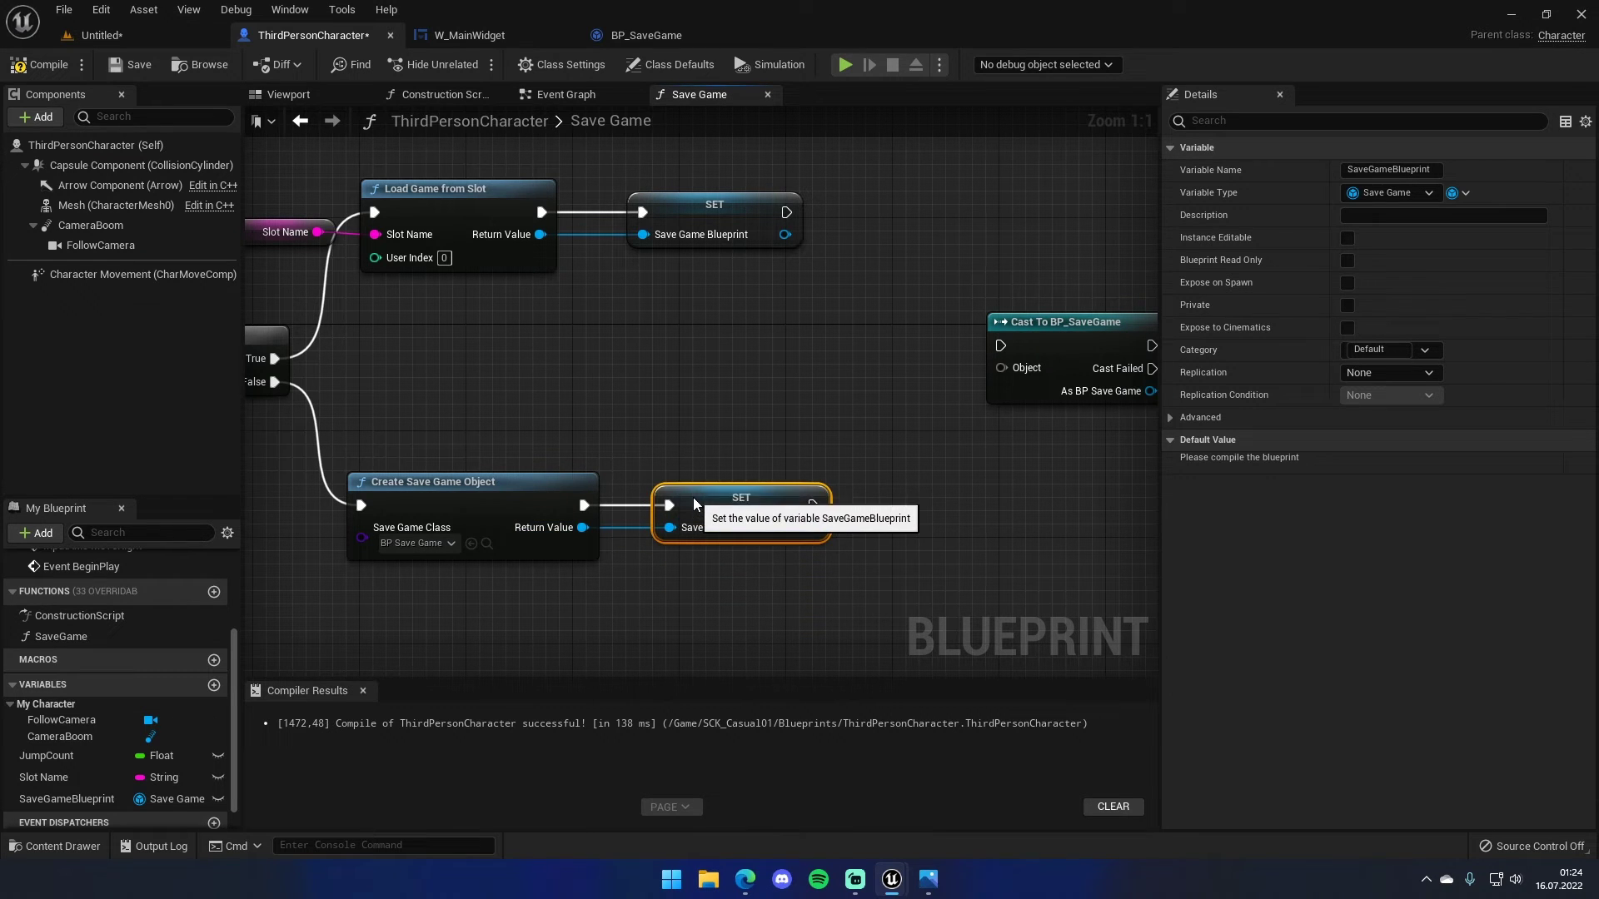
mouse_move(820, 531)
left_mouse_down()
mouse_move(1011, 373)
mouse_move(864, 497)
mouse_move(813, 506)
left_mouse_up()
left_click_drag(1001, 345, 786, 212)
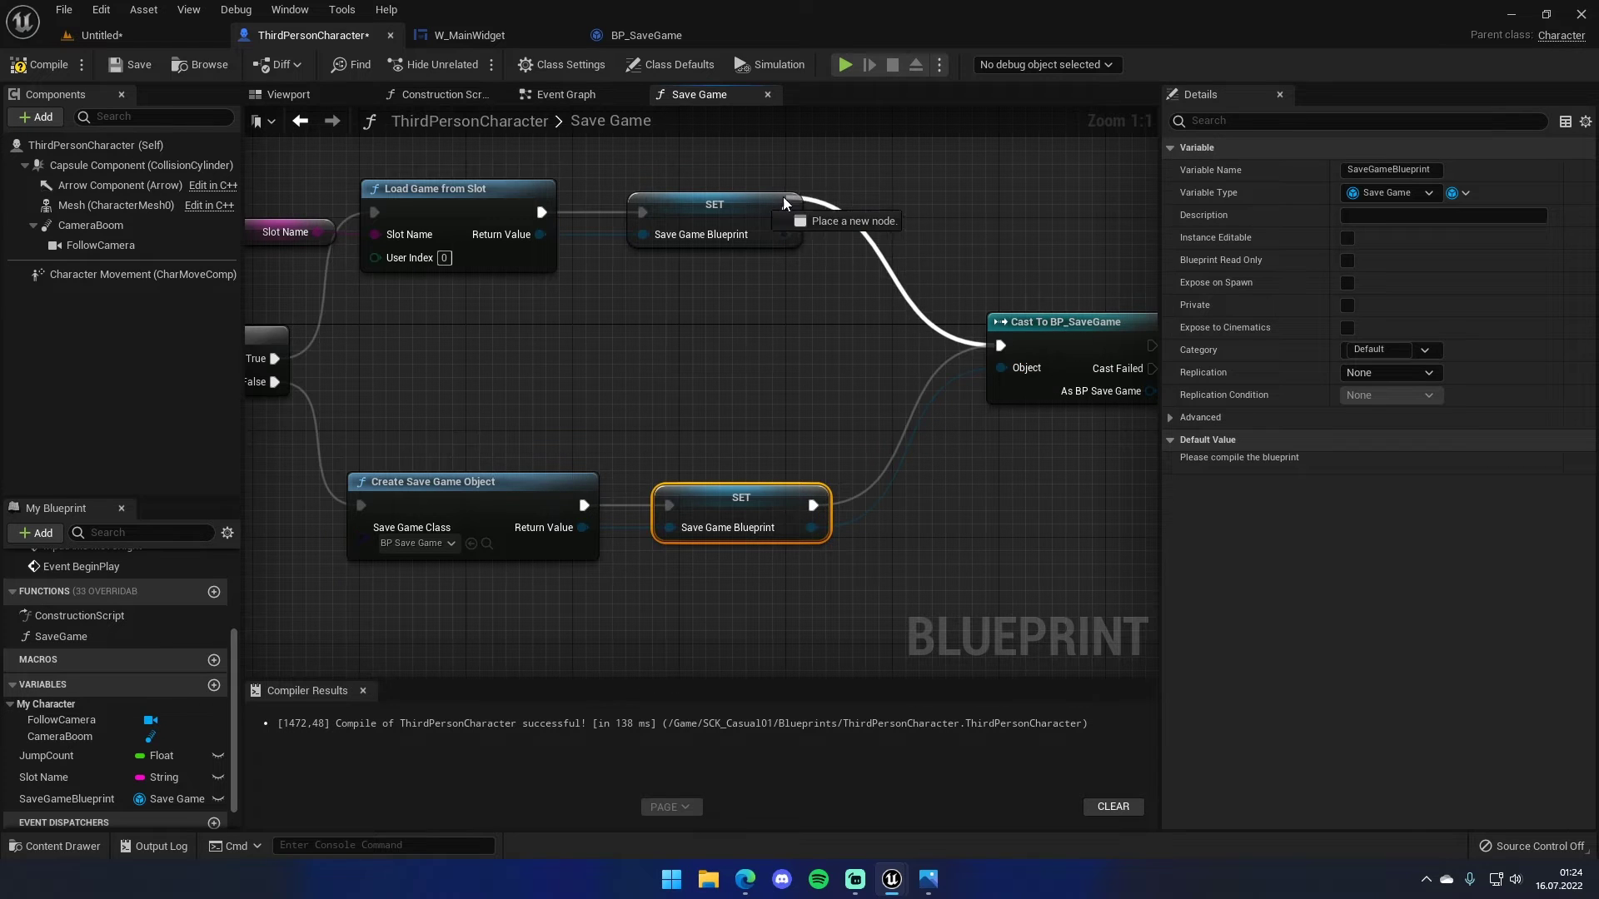
- Tidy the upper SET, Create Save Game Object and lower SET nodes
right_click_drag(731, 356, 814, 391)
left_click_drag(749, 339, 836, 242)
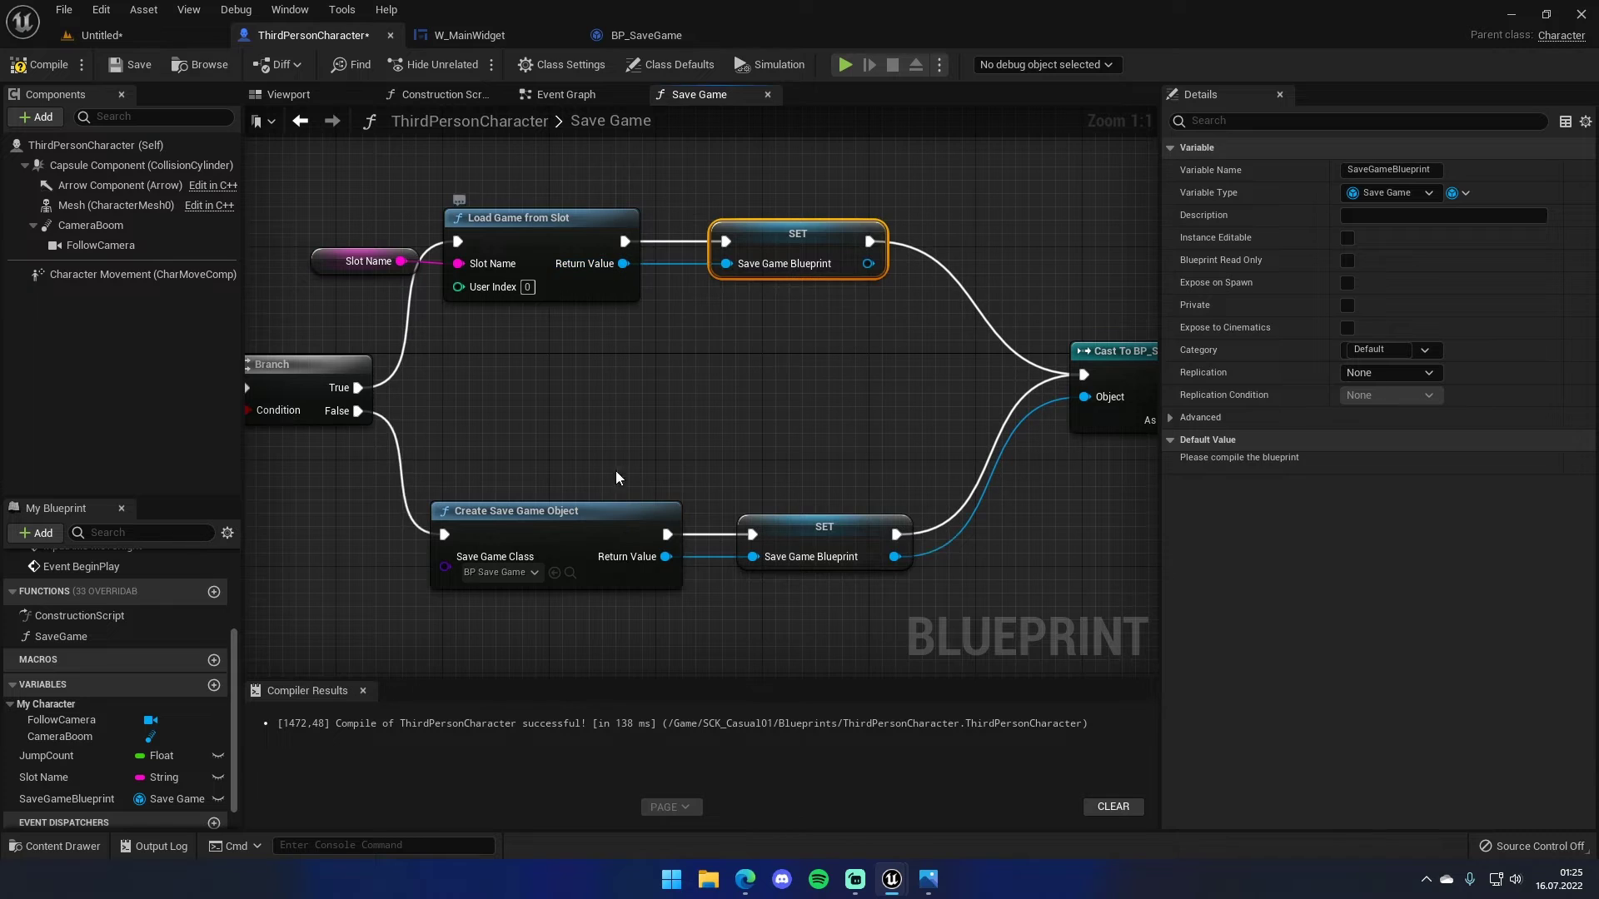
left_click_drag(593, 530, 567, 528)
left_click_drag(812, 530, 797, 528)
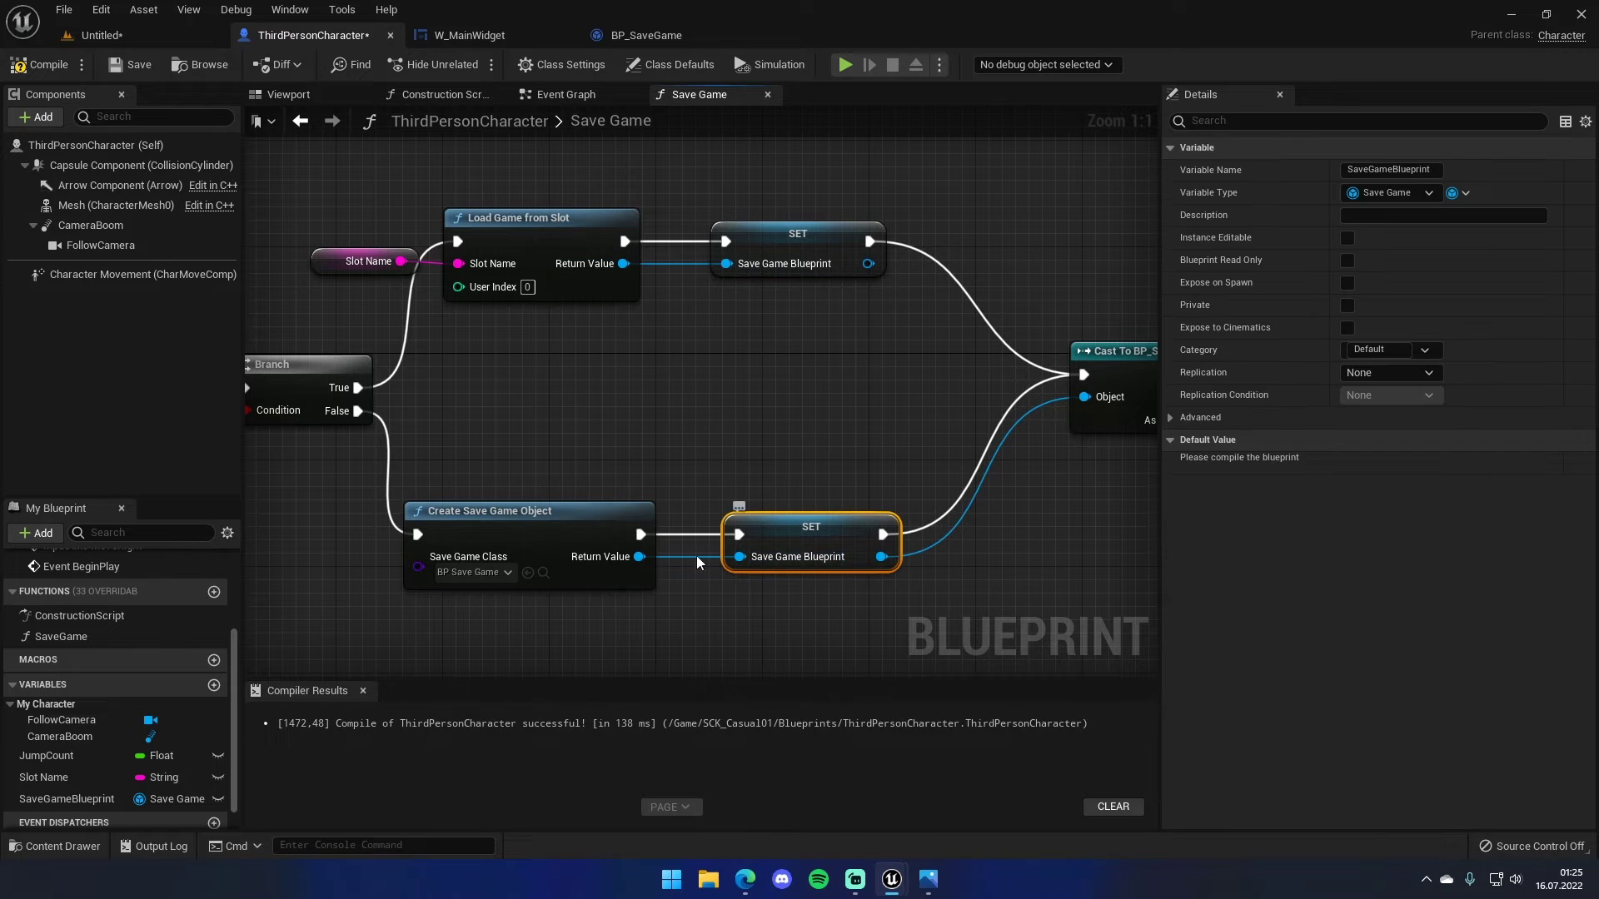
right_click_drag(712, 553, 526, 558)
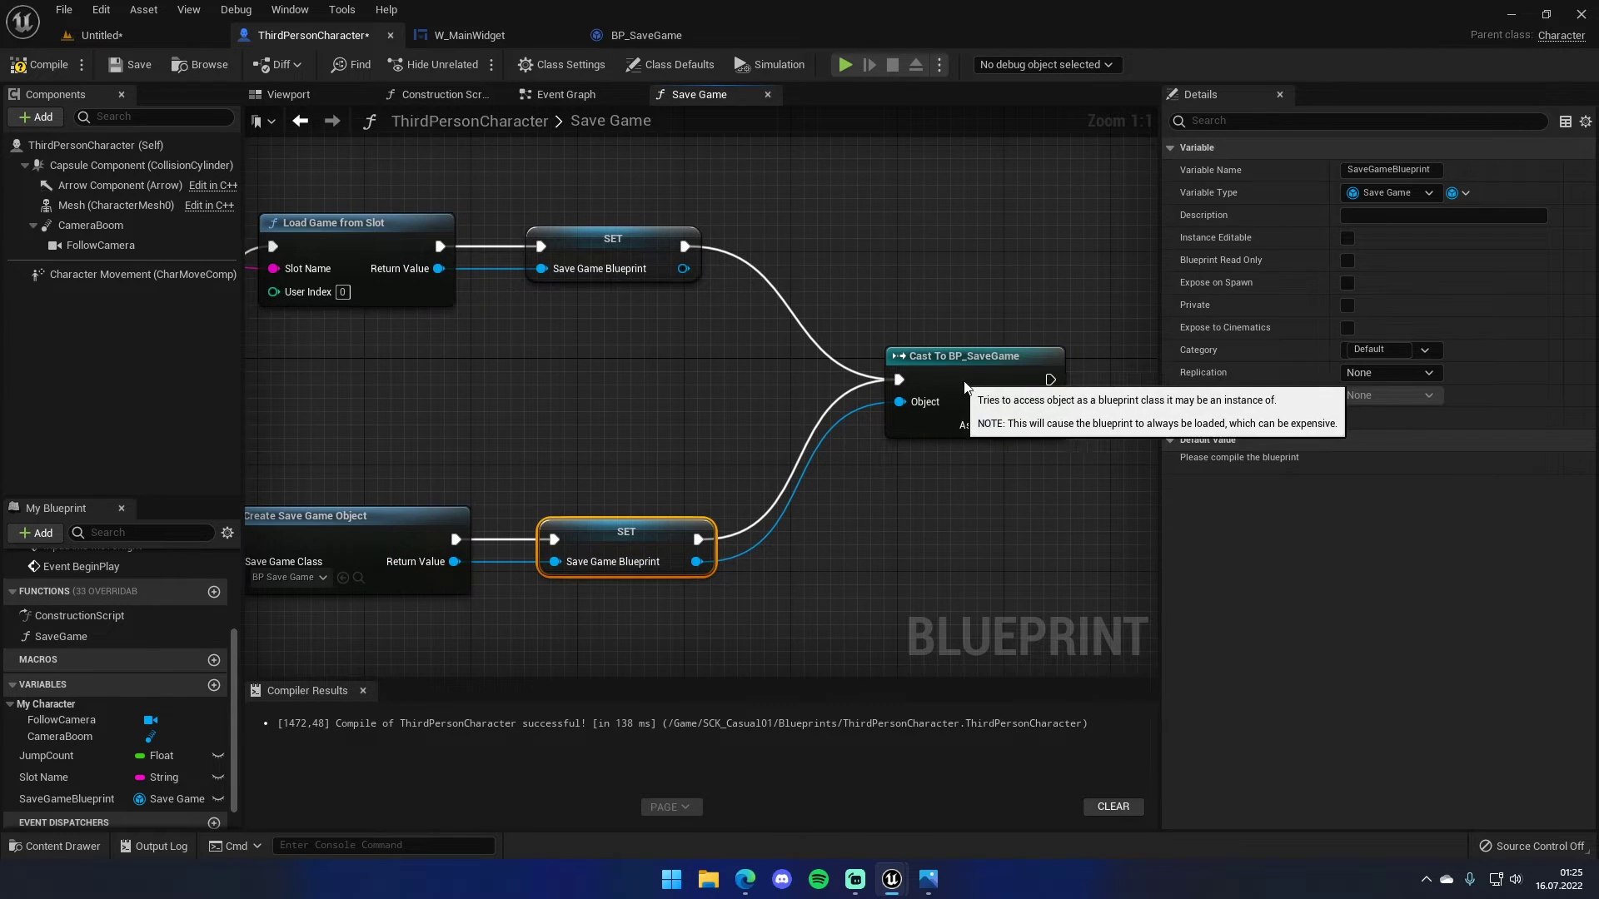
left_click(950, 387)
- Rearrange Slot Name, Load Game from Slot and the upper SET around the Cast node
right_click_drag(913, 493, 1154, 490)
right_click_drag(653, 460, 1041, 467)
right_click_drag(1150, 441, 927, 428)
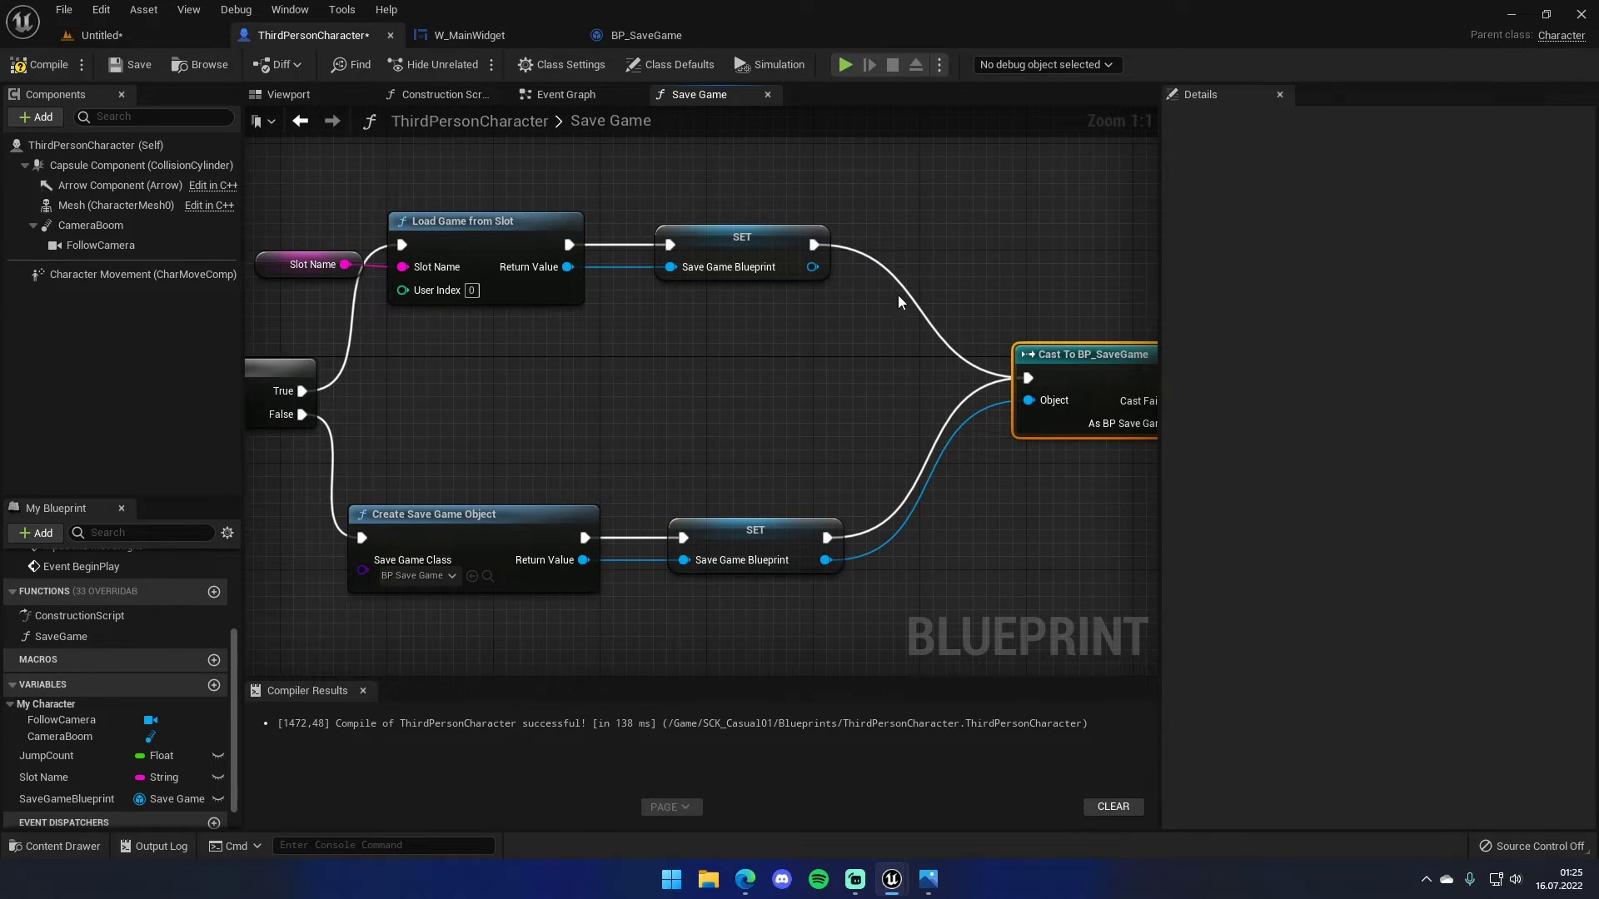
right_click_drag(1015, 381, 981, 383)
right_click_drag(353, 327, 518, 326)
mouse_move(413, 320)
left_mouse_down()
mouse_move(737, 220)
mouse_move(812, 221)
left_mouse_up()
right_click_drag(1017, 353, 494, 277)
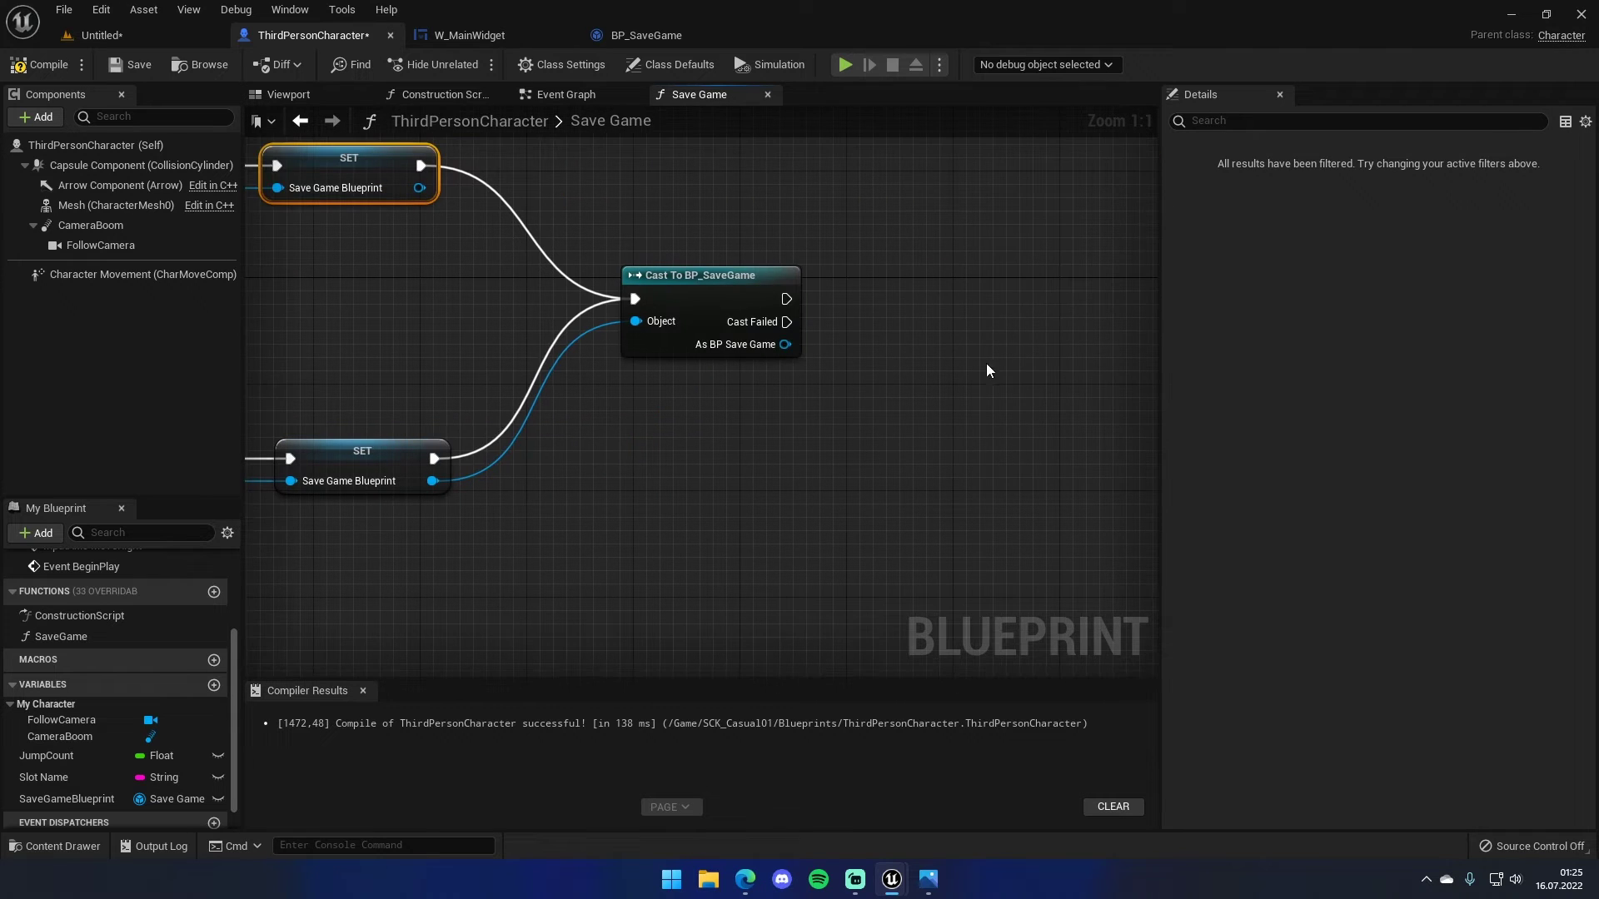
mouse_move(910, 298)
right_mouse_down()
mouse_move(723, 396)
mouse_move(569, 388)
right_mouse_up()
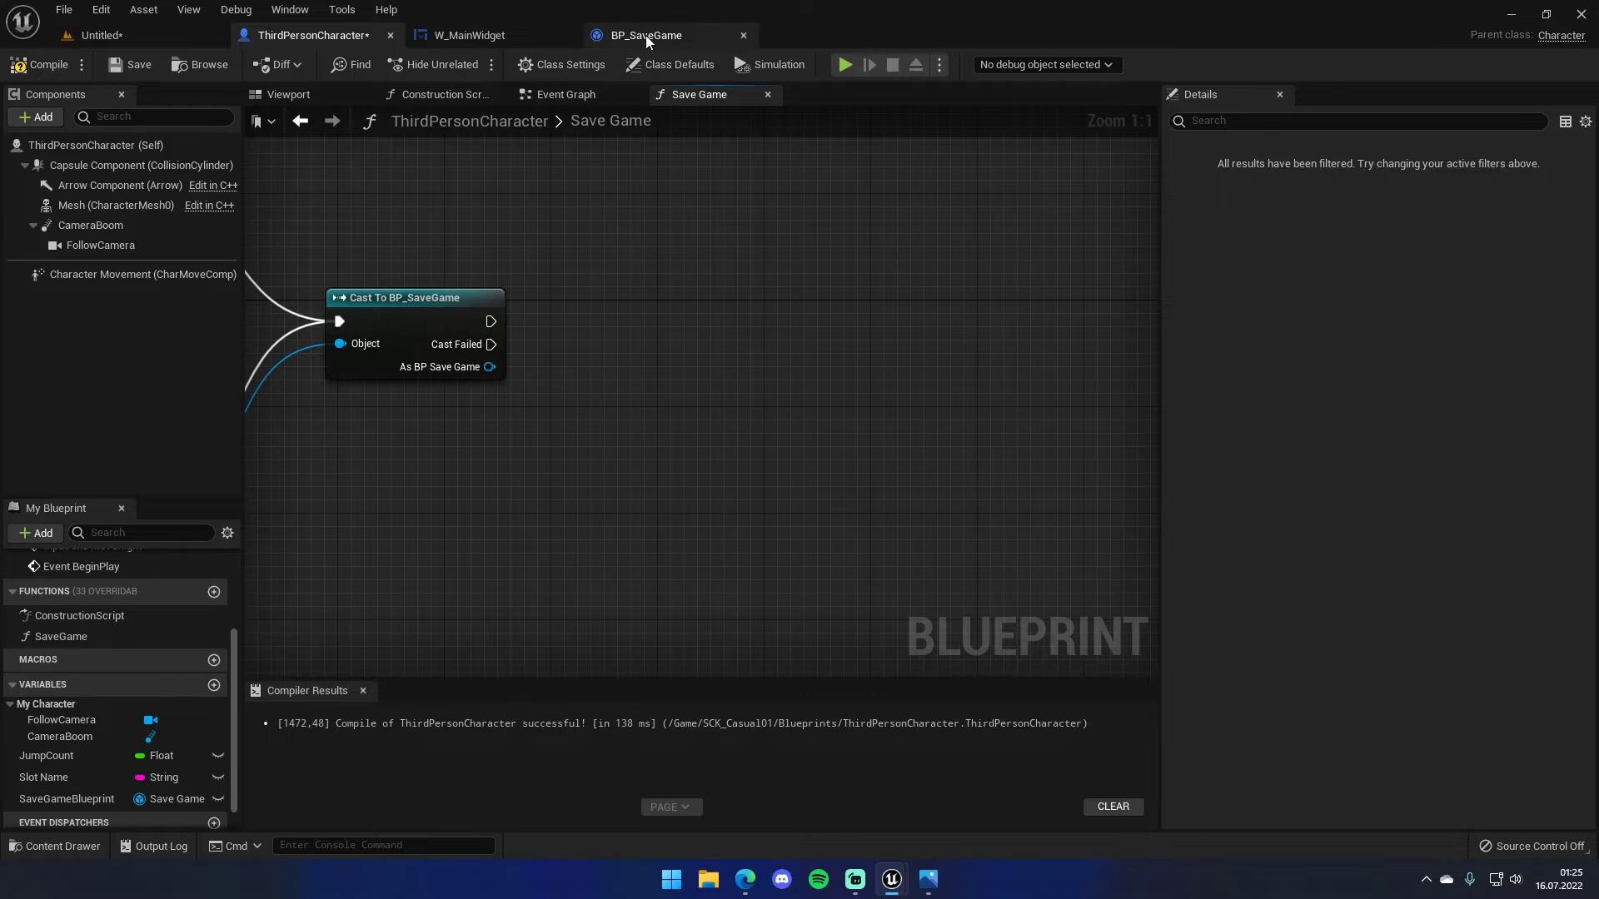
- Add a Set Saved Jump Count node on As BP Save Game, executed after a successful cast
left_click(647, 35)
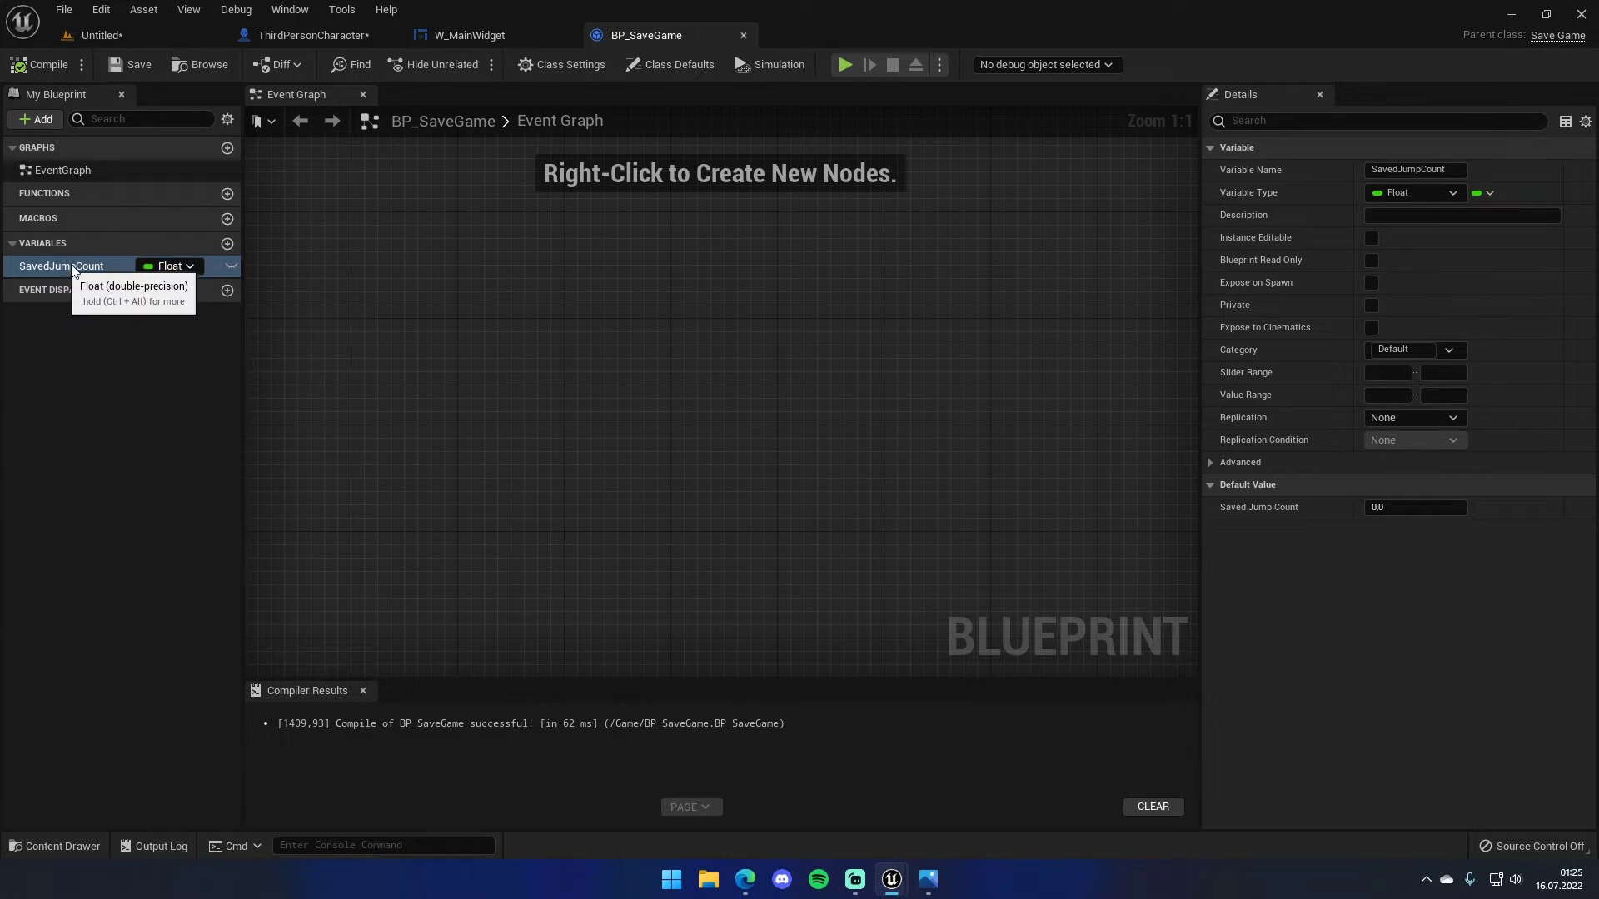
left_click(323, 36)
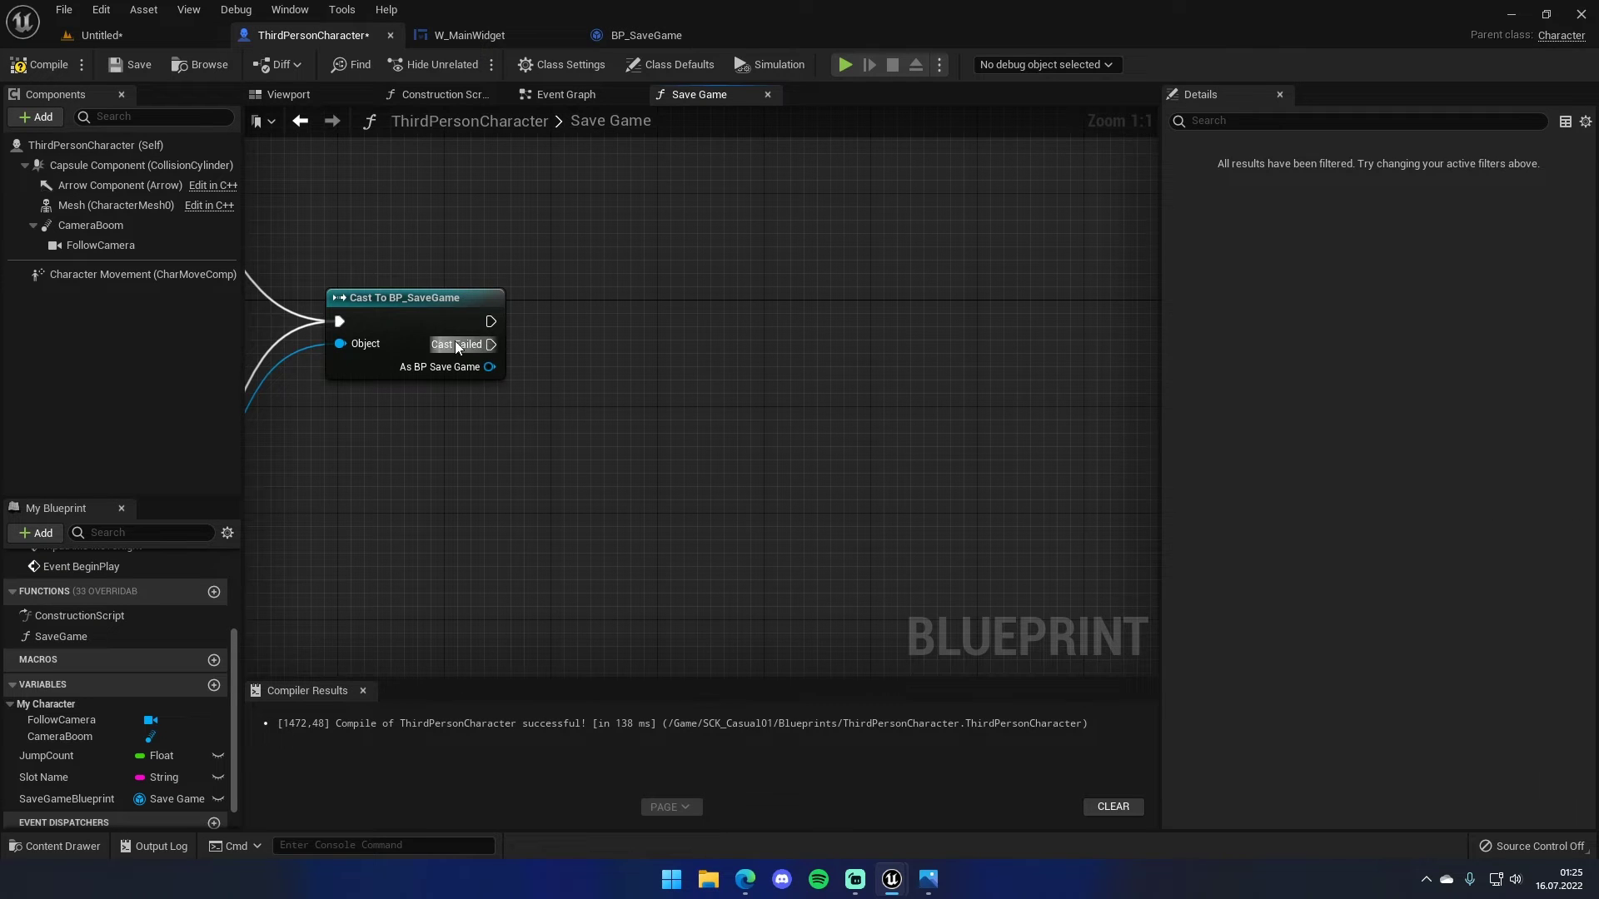
left_click_drag(489, 366, 569, 358)
type("set")
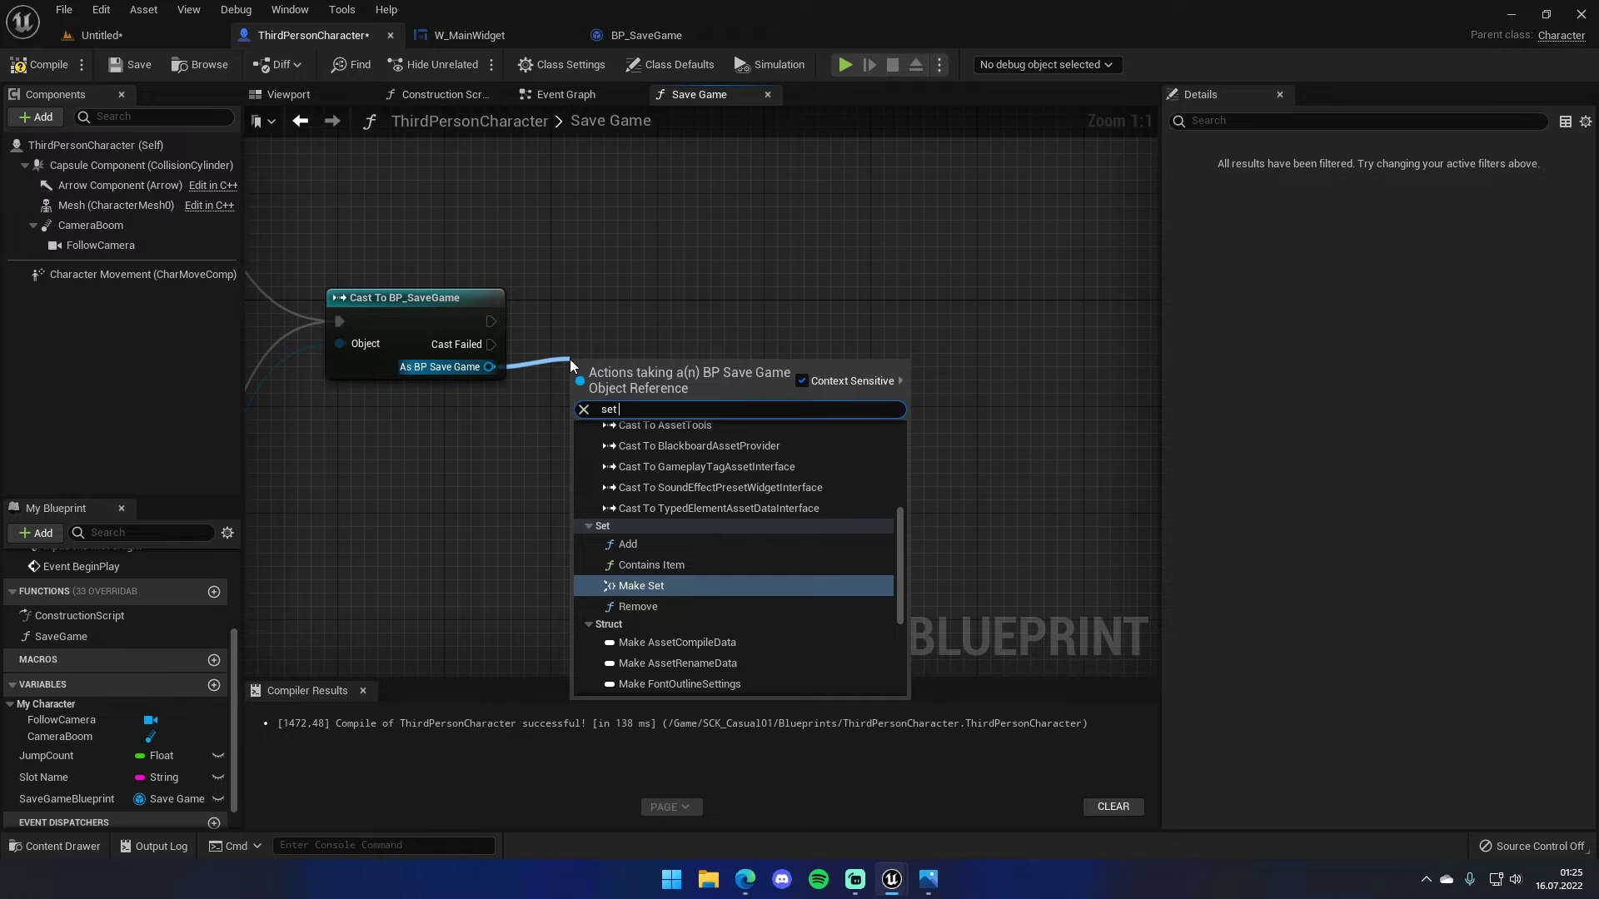
type(" save")
left_click(662, 538)
left_click_drag(678, 375, 718, 322)
left_click_drag(620, 321, 491, 321)
right_click_drag(418, 508, 664, 517)
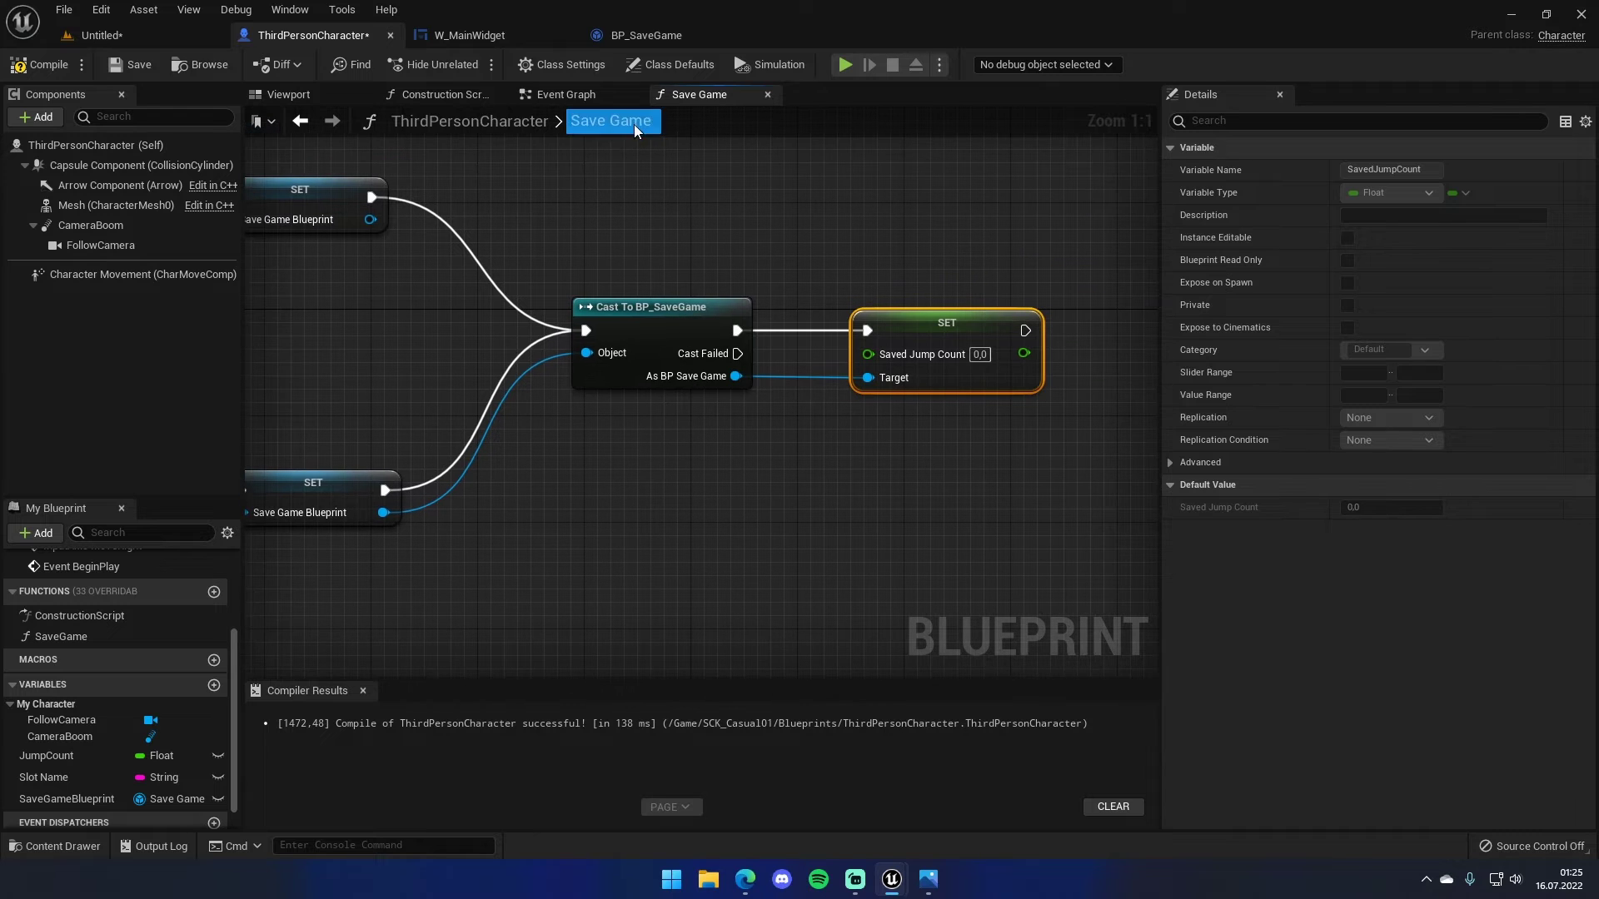
left_click(653, 40)
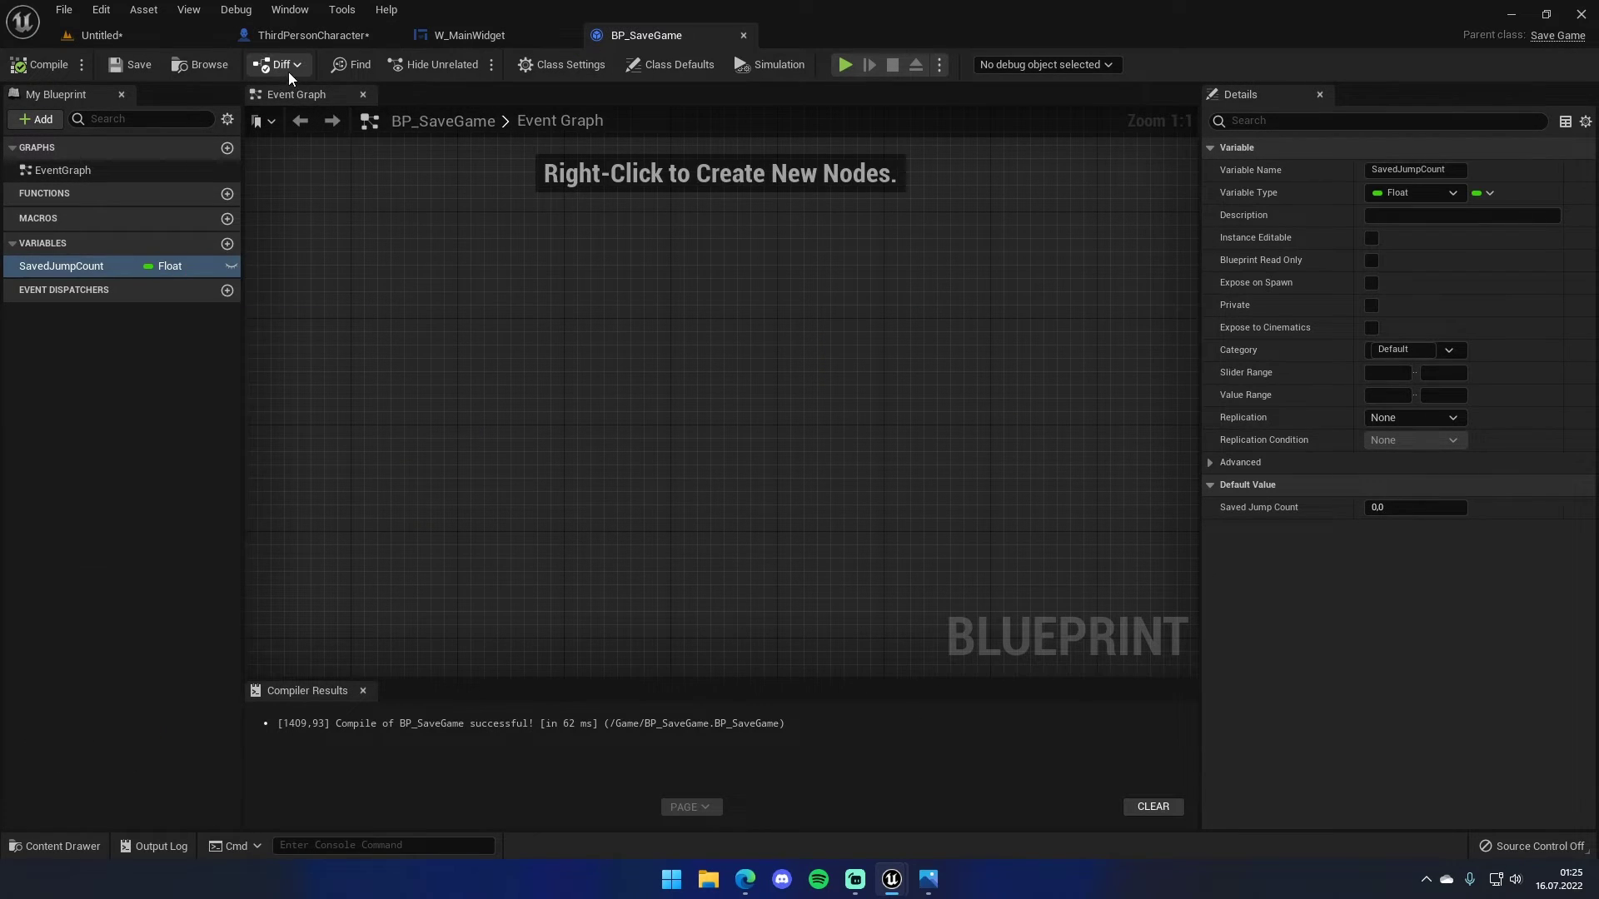
left_click(341, 35)
- Connect a Jump Count getter to the SET node's Saved Jump Count pin and tidy the nodes
mouse_move(50, 762)
left_mouse_down()
mouse_move(707, 447)
mouse_move(787, 466)
mouse_move(868, 353)
left_mouse_up()
left_click(733, 492)
left_click_drag(731, 468, 703, 482)
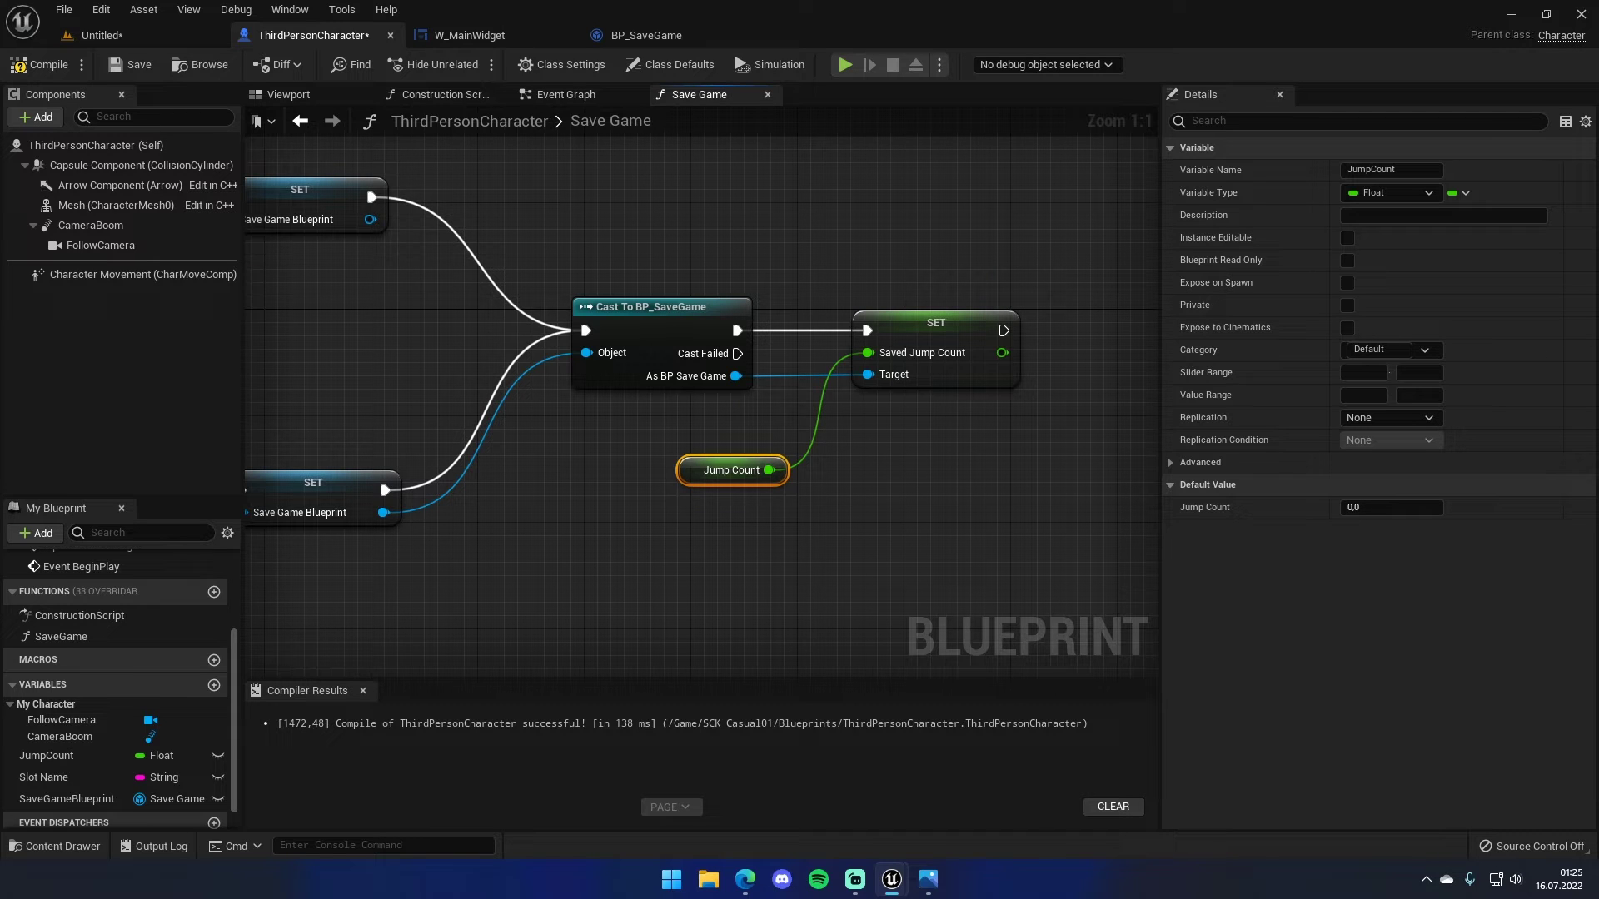
right_click_drag(825, 506, 863, 491)
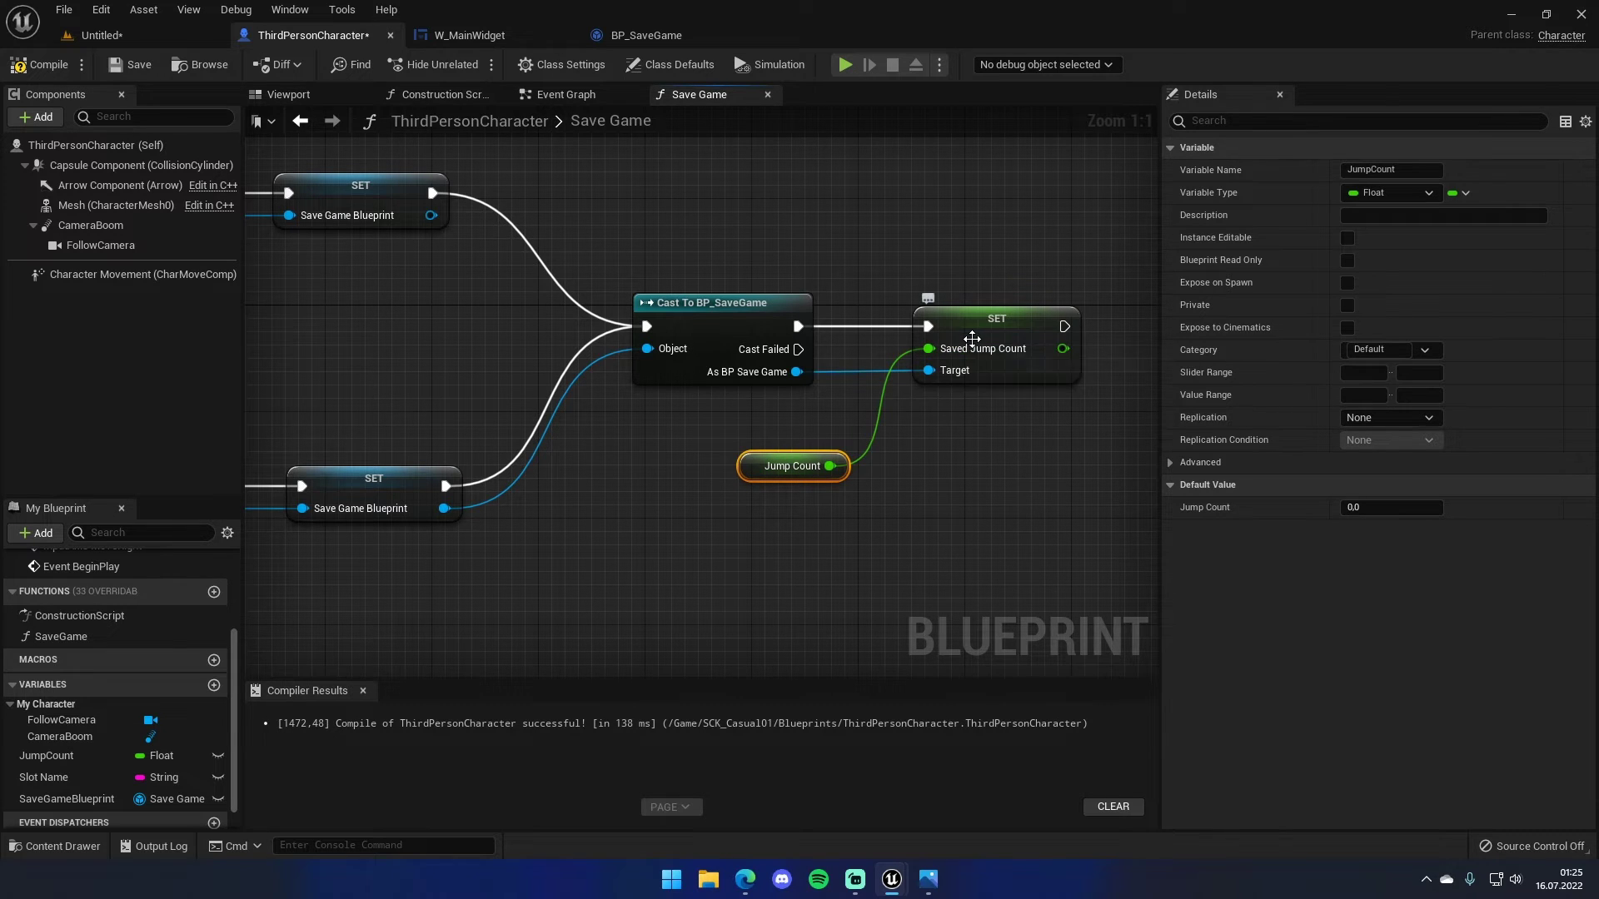
left_click_drag(711, 436, 865, 497)
left_click_drag(914, 265, 1097, 415)
right_click_drag(1067, 416, 1050, 421)
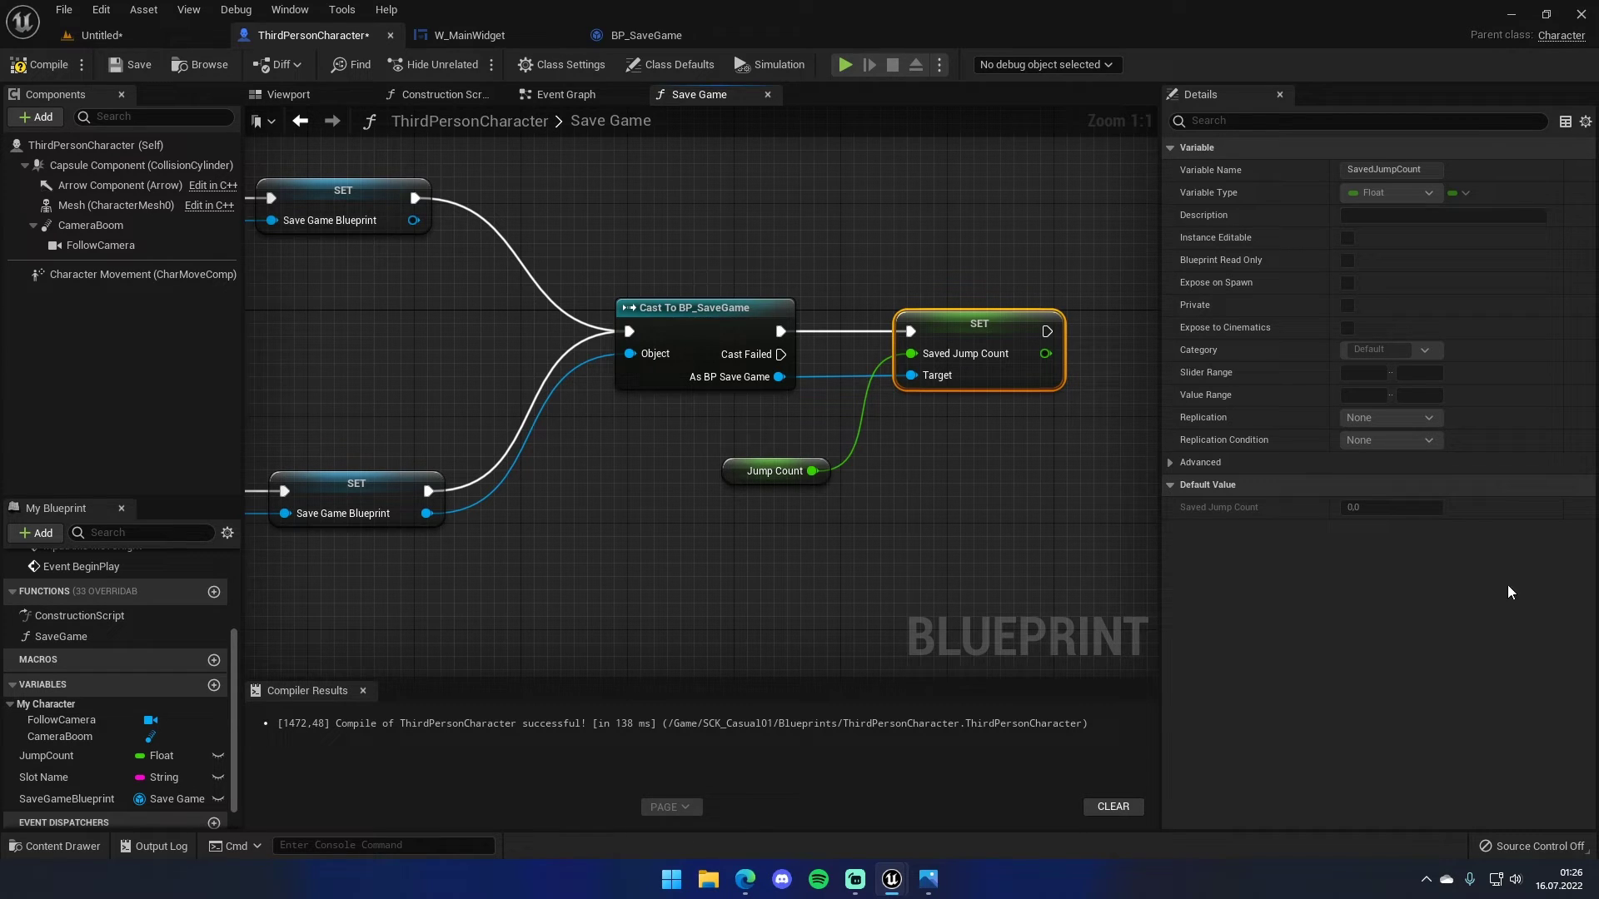
right_click_drag(725, 542, 447, 560)
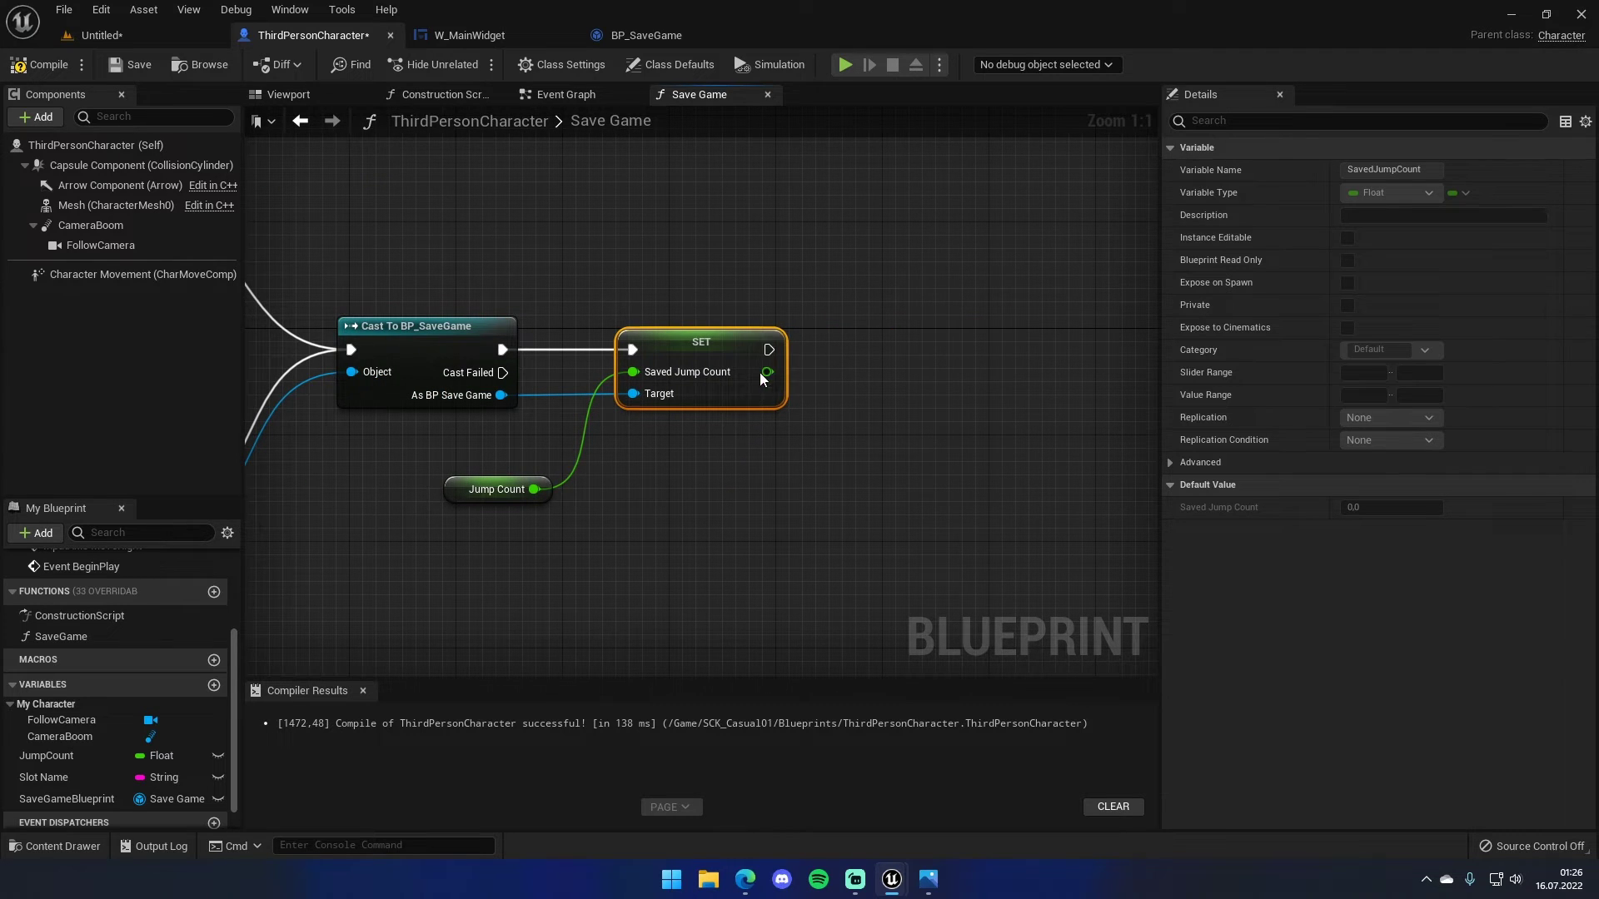
left_click_drag(766, 352, 911, 352)
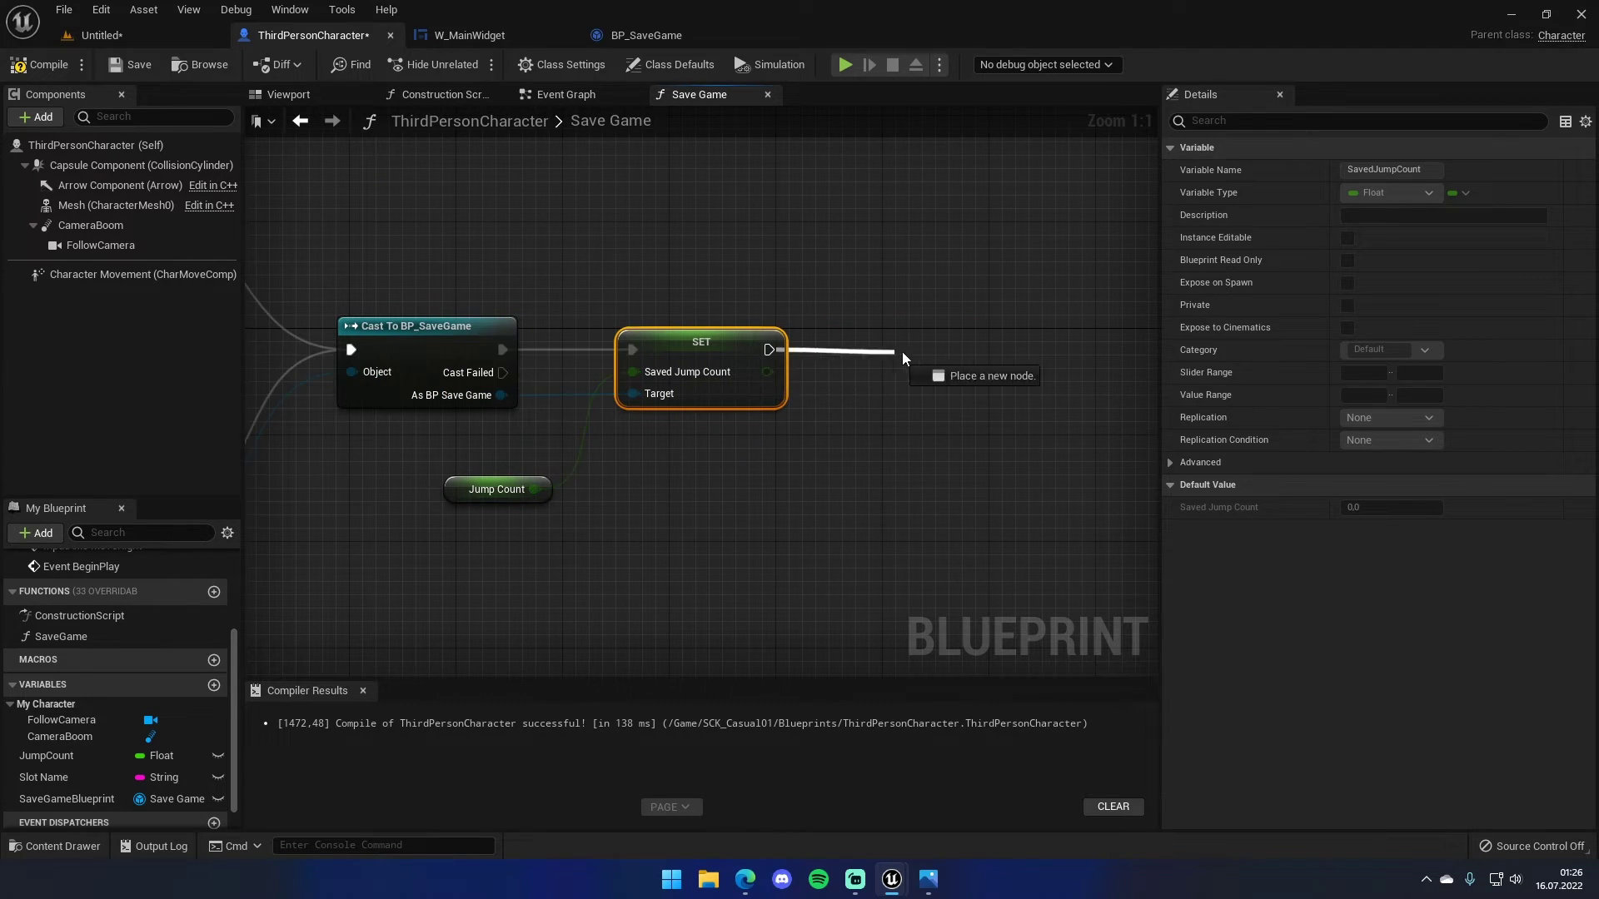
- Add a Save Game to Slot node after the SET Saved Jump Count
type("saevv")
key("BackSpace")
key("BackSpace")
key("BackSpace")
type("ave g")
key("Return")
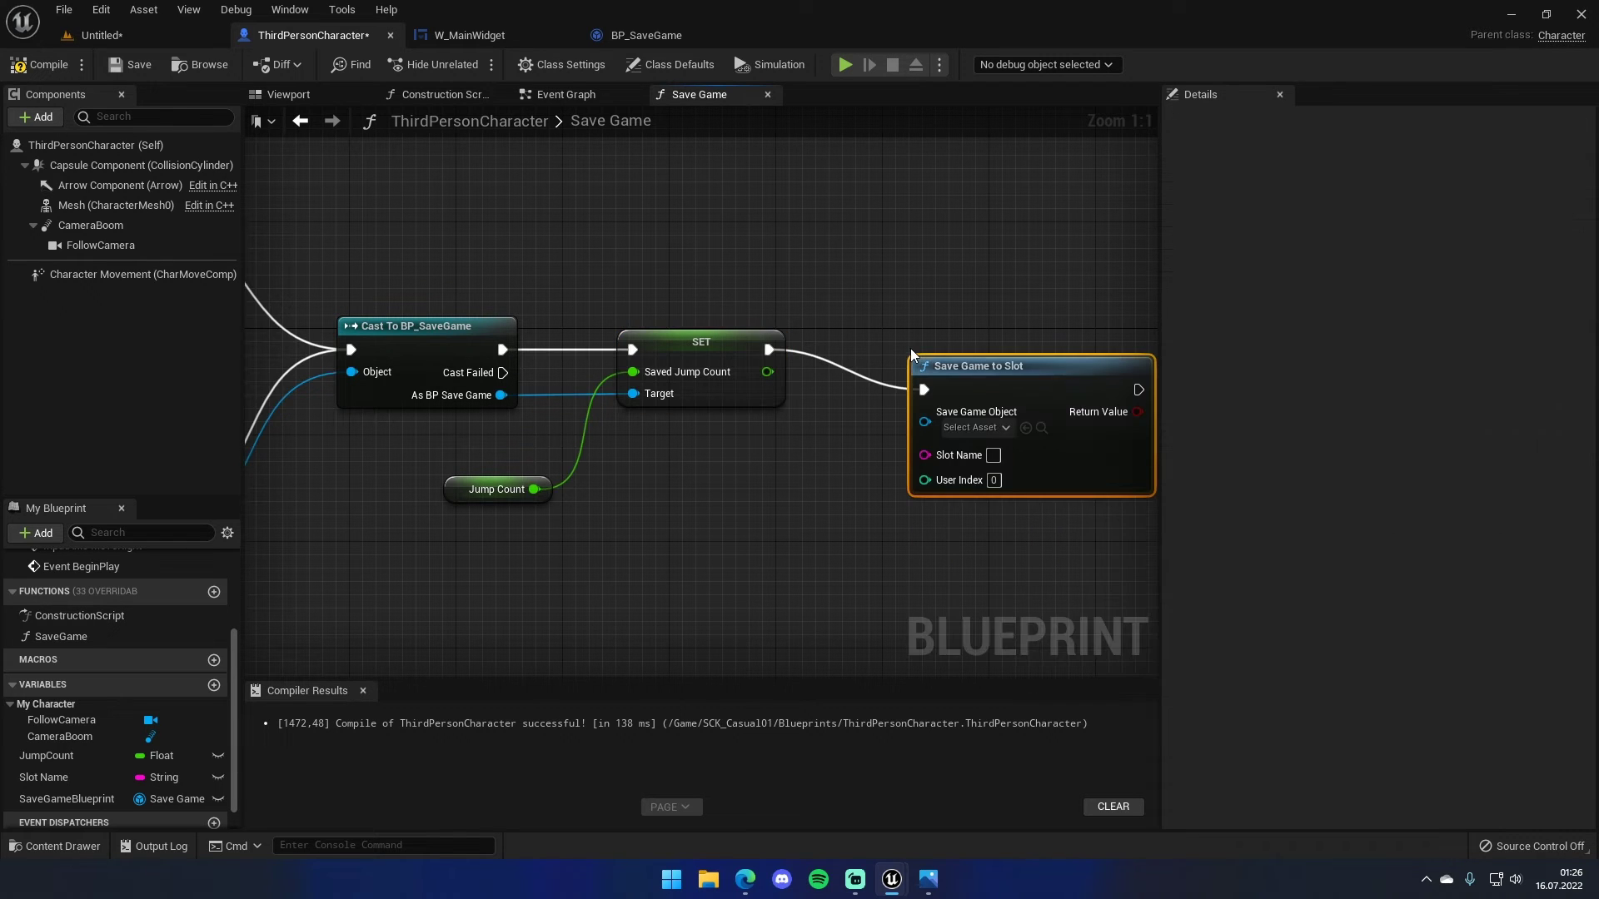
- Feed Slot Name and a SaveGameBlueprint getter into Save Game to Slot
right_click_drag(1030, 364, 978, 363)
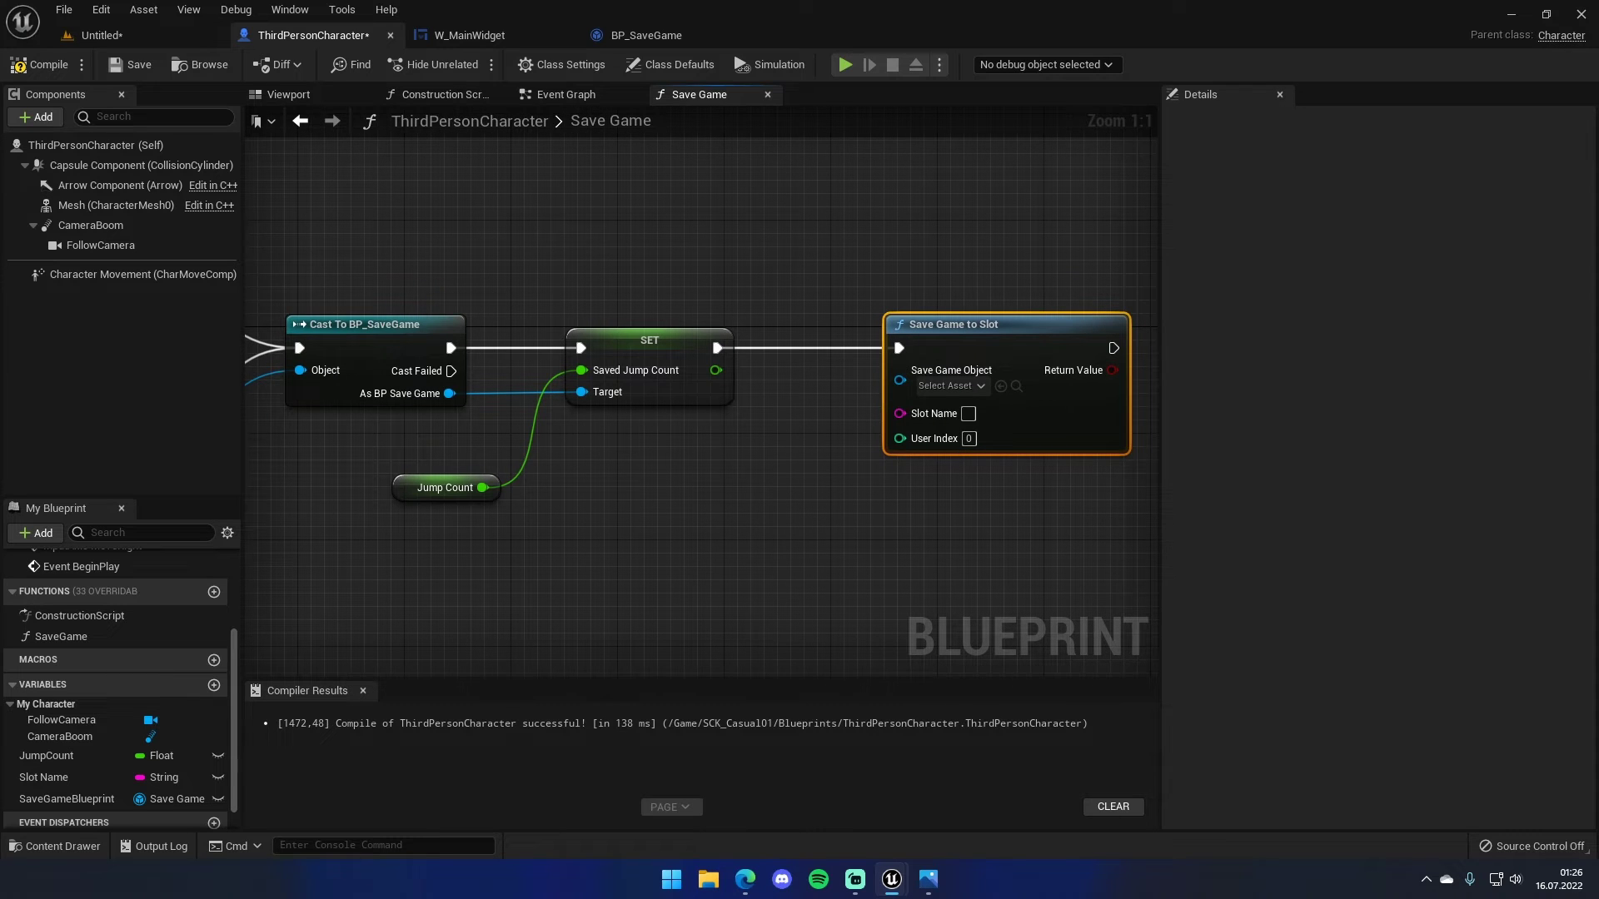
right_click_drag(892, 542, 913, 499)
mouse_move(43, 777)
left_mouse_down()
mouse_move(821, 406)
mouse_move(739, 434)
mouse_move(922, 371)
left_mouse_up()
left_click(796, 465)
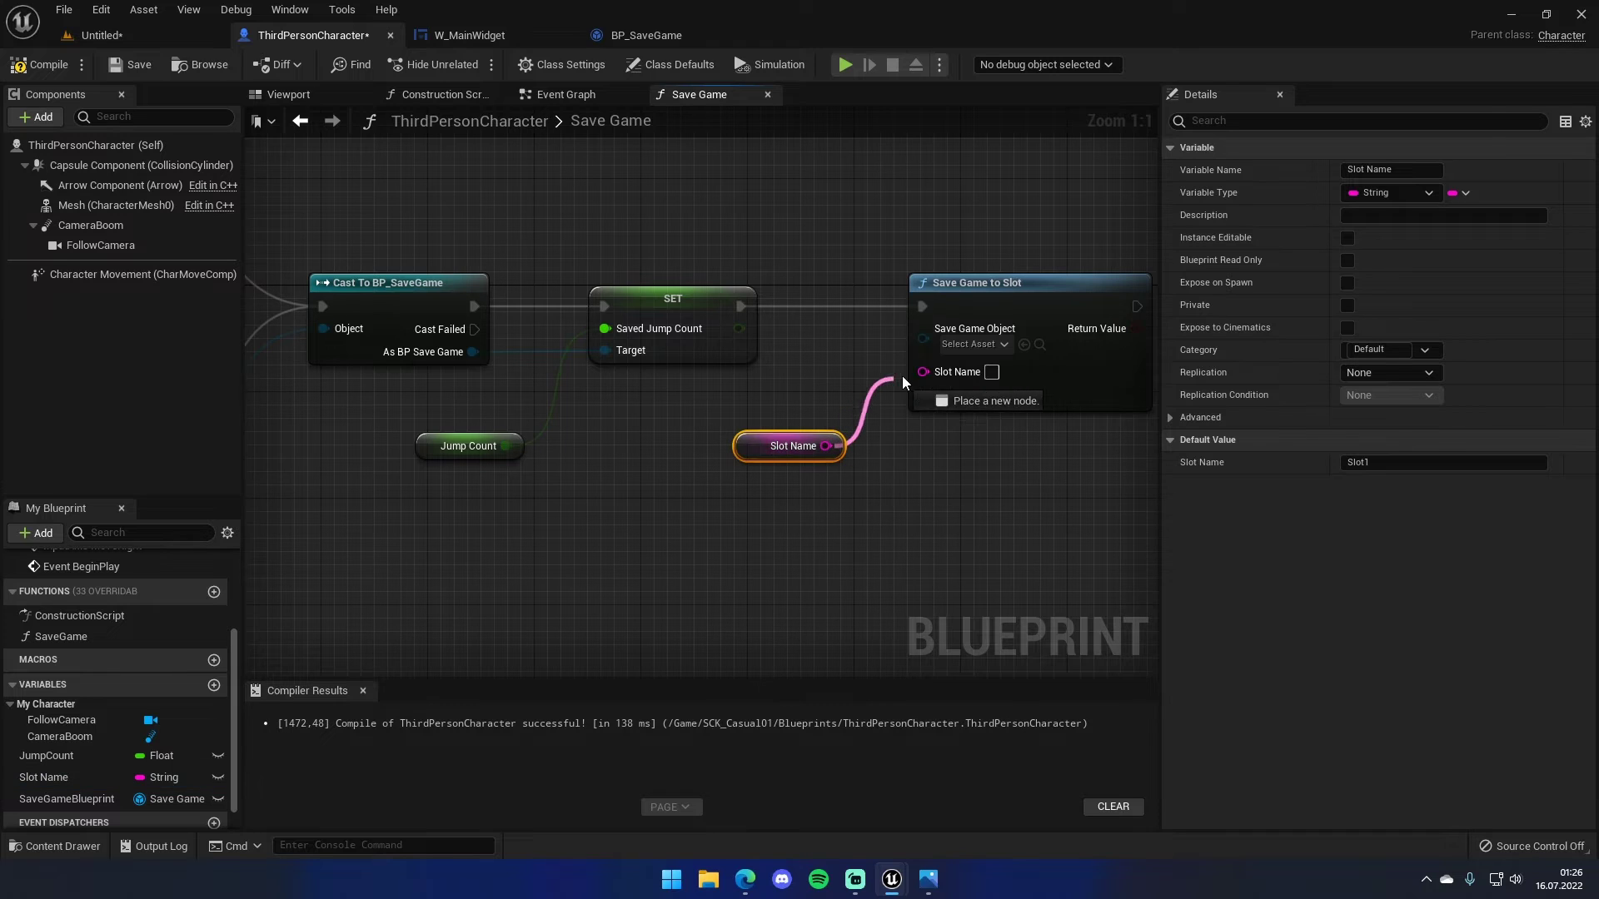
left_click_drag(769, 443, 796, 416)
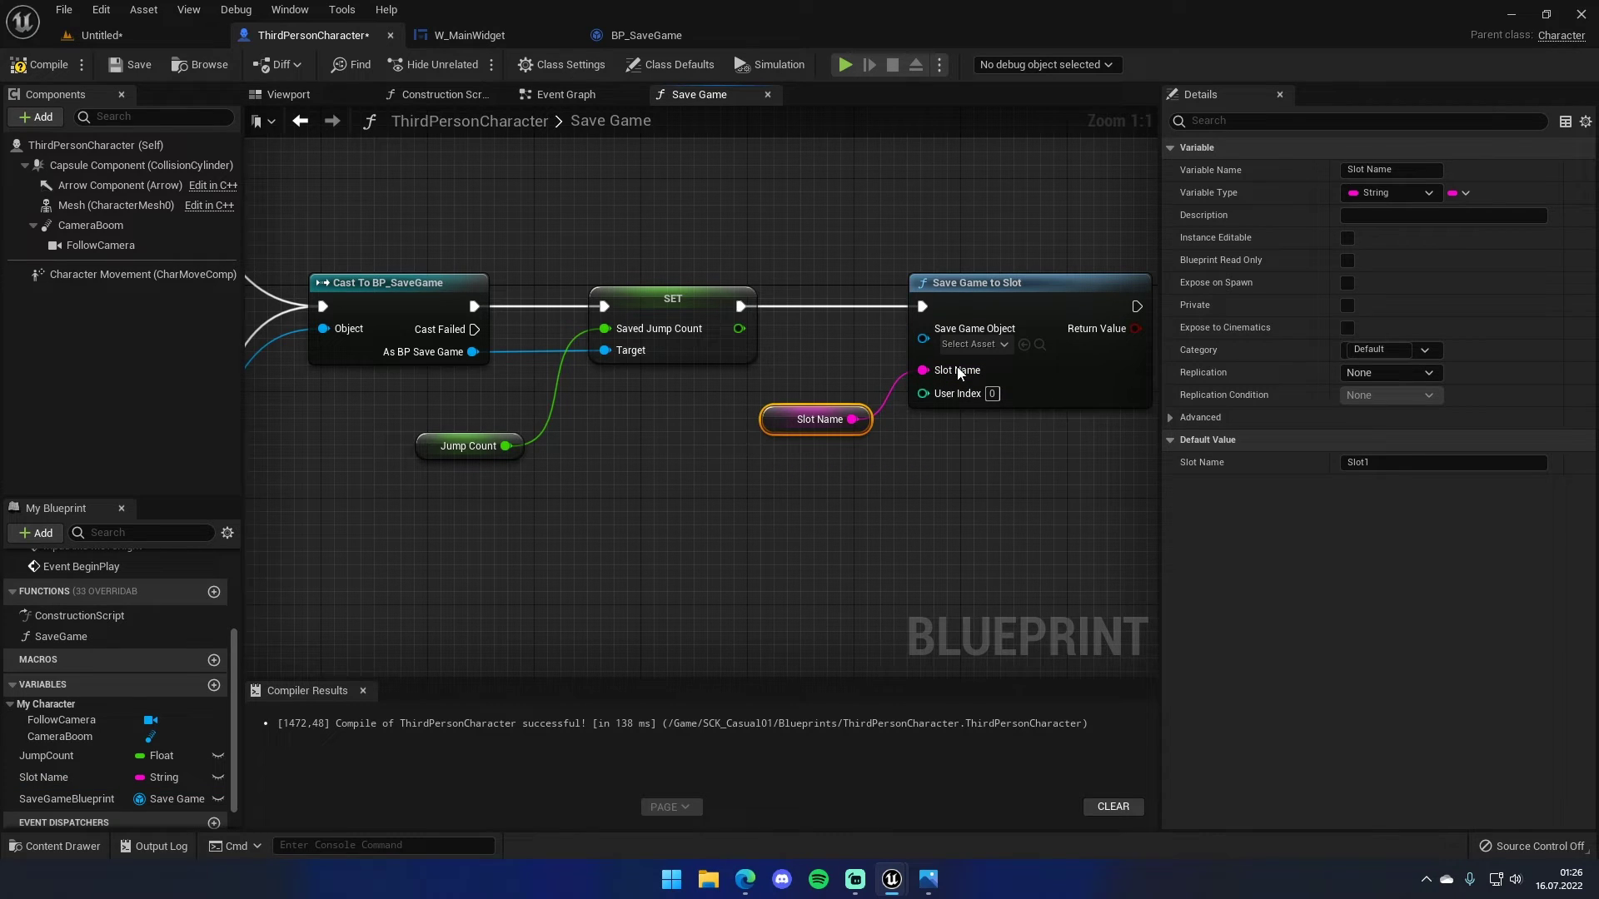
left_click(978, 343)
left_click_drag(187, 802, 778, 387)
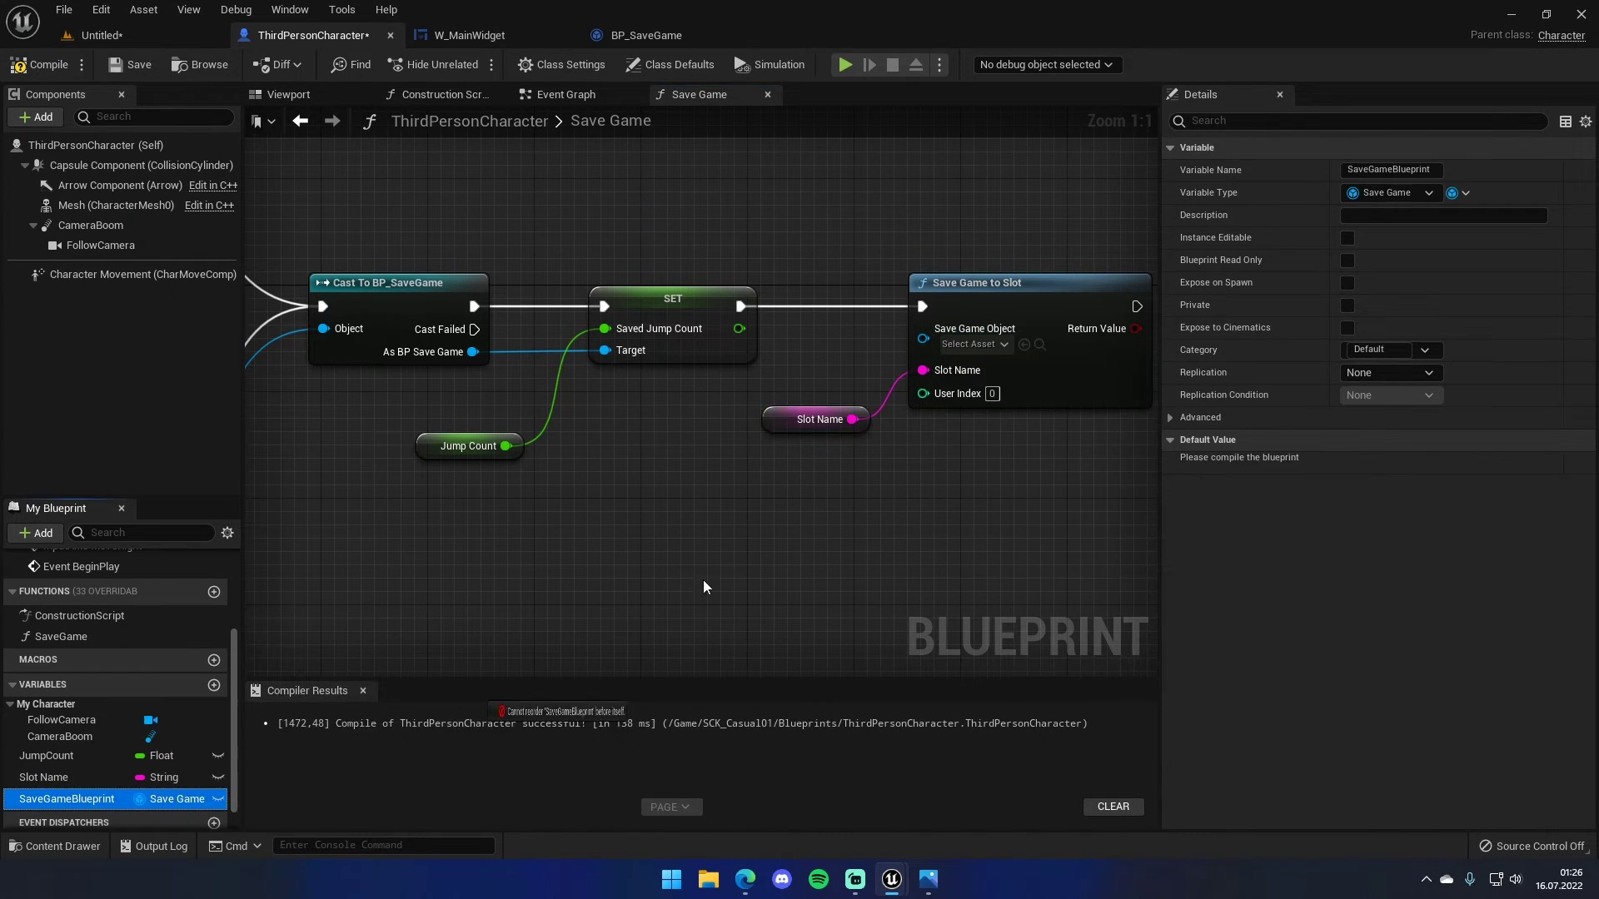
left_click(826, 420)
mouse_move(788, 401)
left_mouse_down()
mouse_move(746, 384)
mouse_move(923, 338)
left_mouse_up()
mouse_move(812, 421)
left_mouse_down()
mouse_move(772, 448)
mouse_move(786, 448)
mouse_move(760, 445)
left_mouse_up()
- Compile the blueprint and return to the Event Graph's jump input nodes
left_click(108, 64)
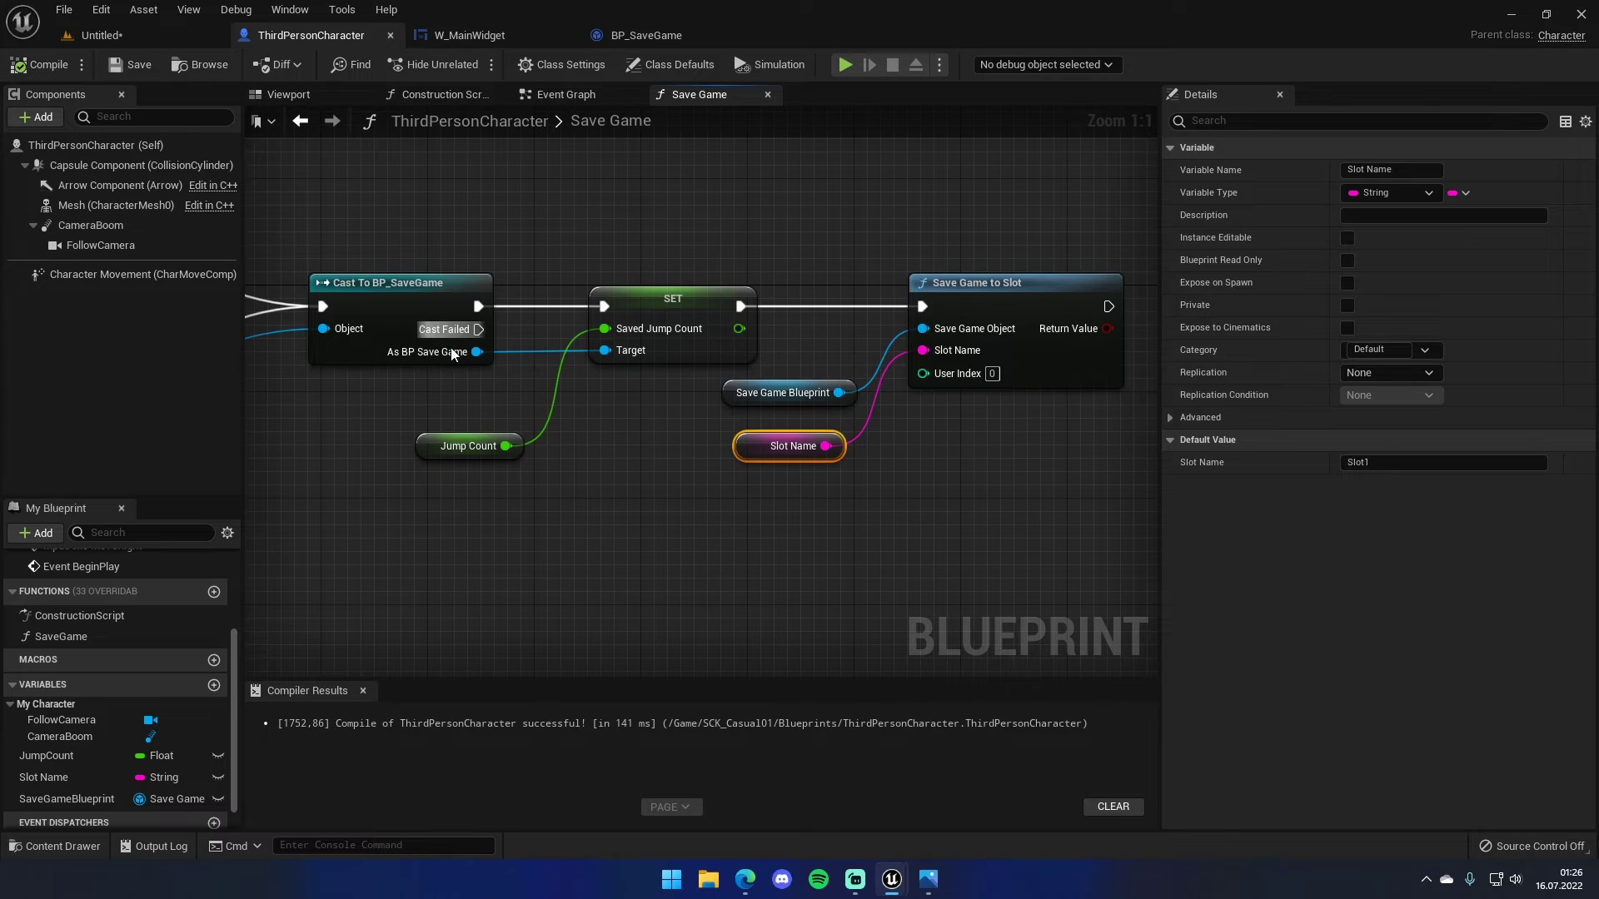
right_click_drag(364, 418, 785, 418)
scroll(785, 418, "down", 3)
right_click_drag(456, 344, 1012, 297)
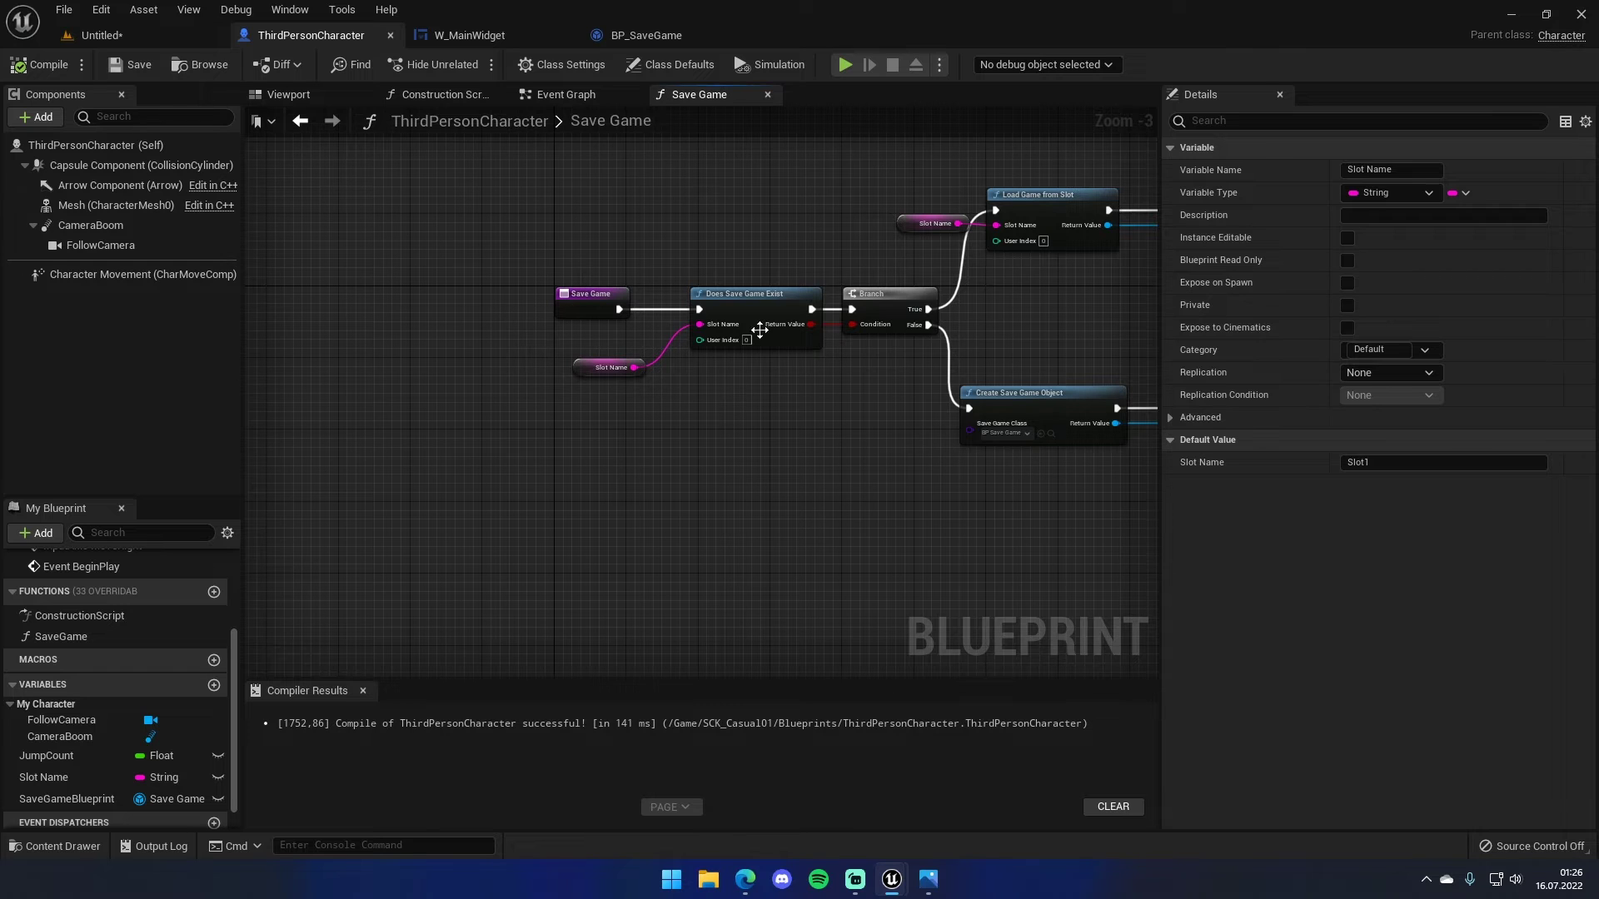
left_click(575, 95)
mouse_move(592, 334)
right_mouse_down()
mouse_move(701, 198)
mouse_move(515, 197)
right_mouse_up()
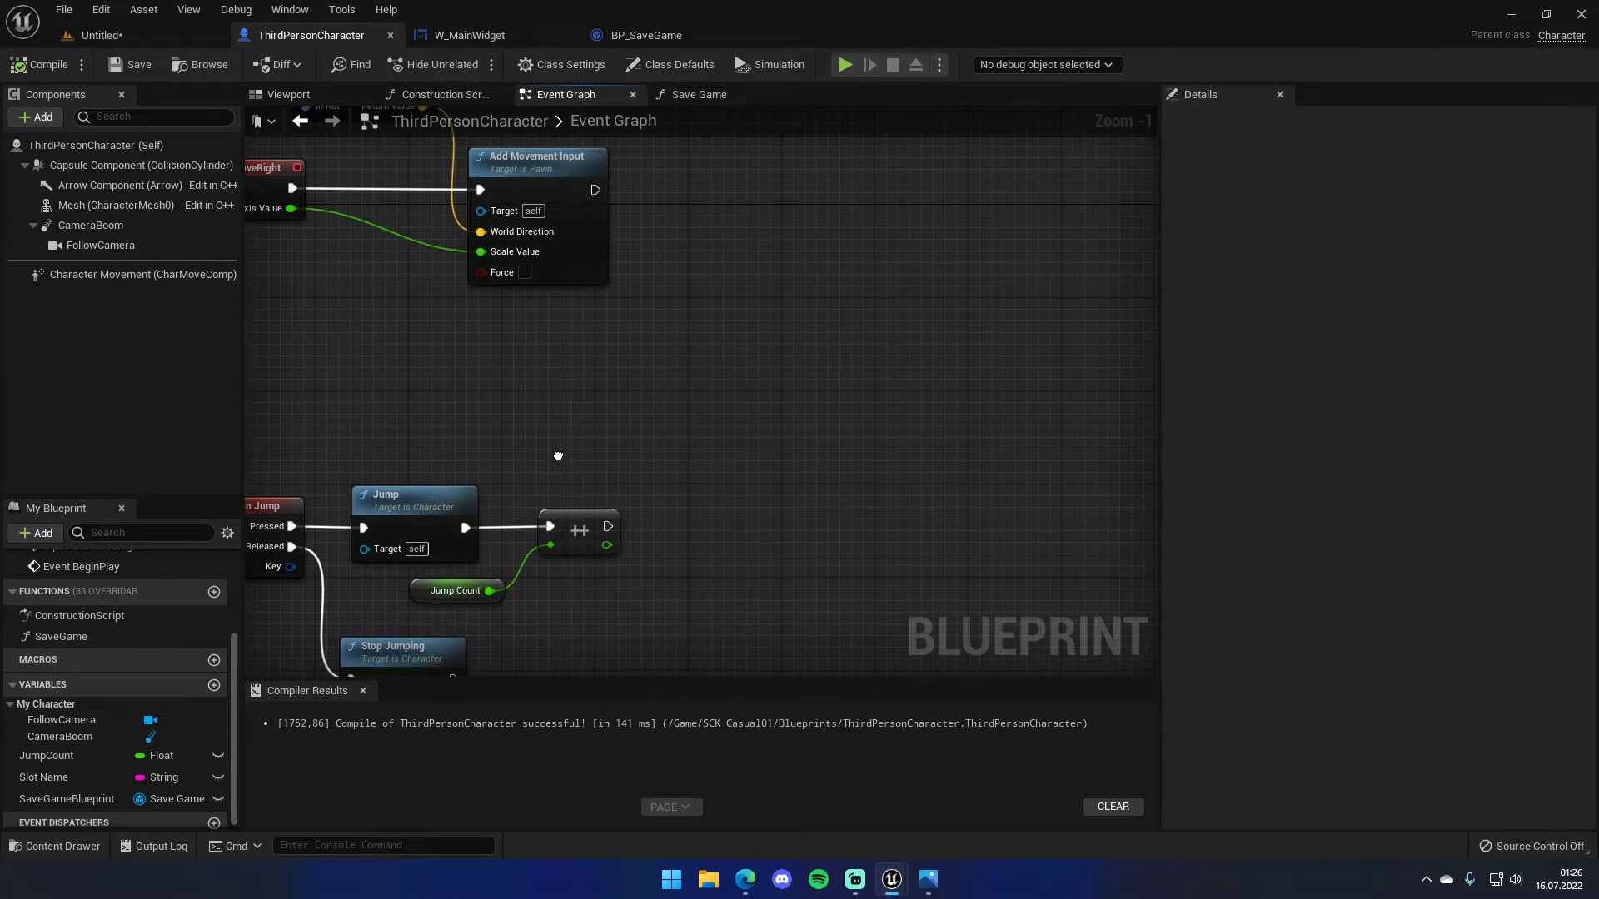
- Call Save Game after the Jump Count increment
right_click_drag(720, 394, 737, 448)
right_click(736, 448)
right_click_drag(644, 543, 739, 416)
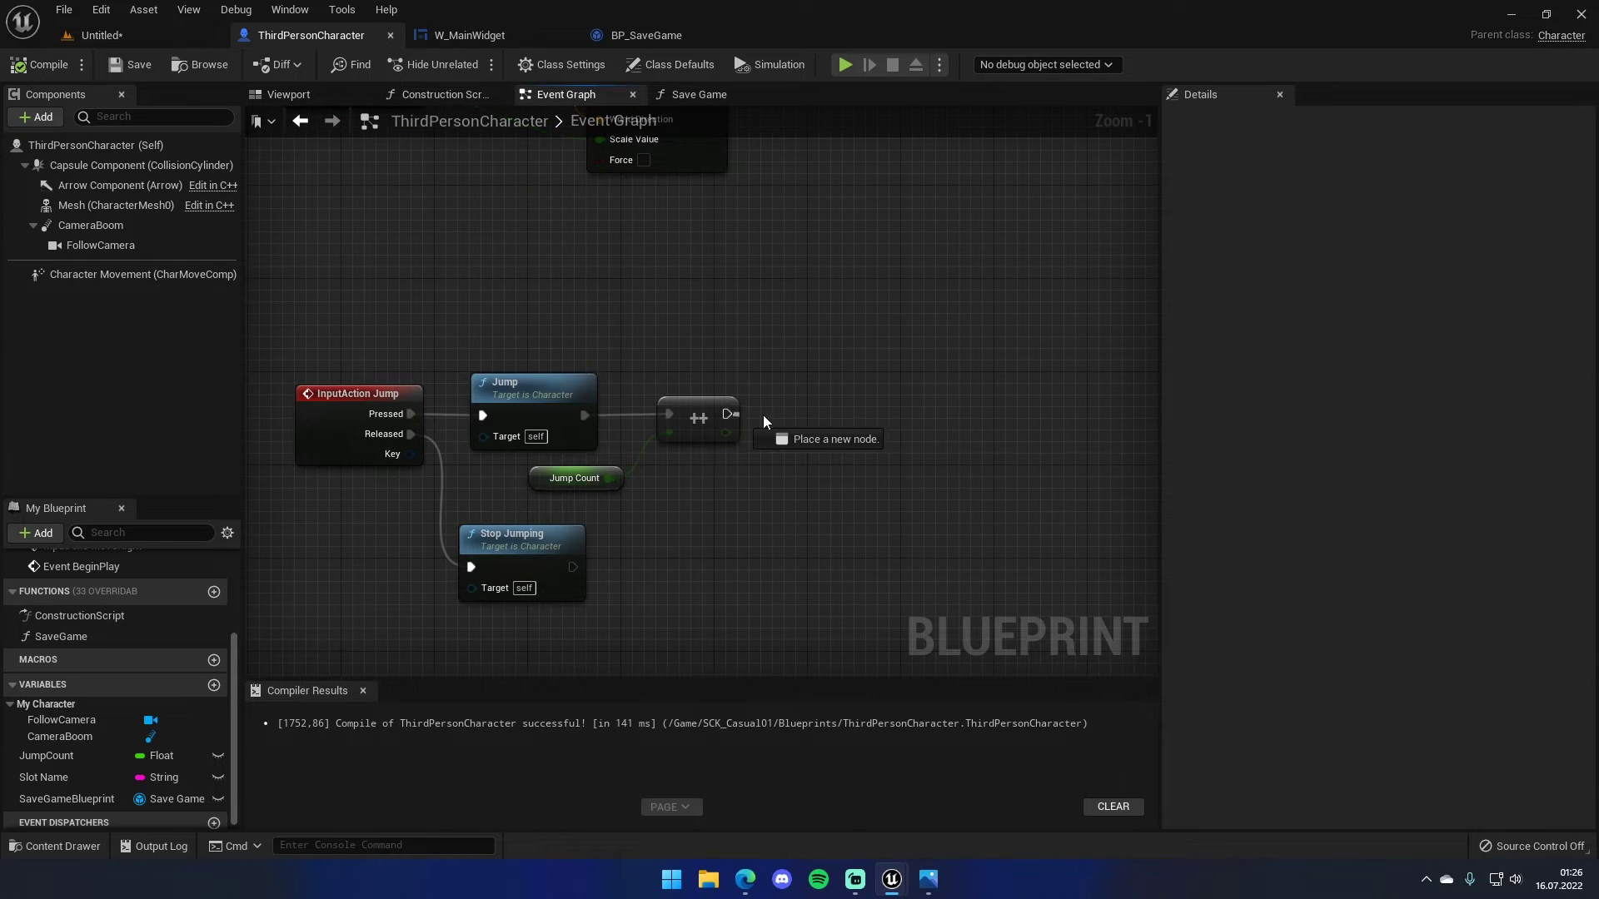
left_click_drag(733, 414, 761, 433)
type("save game")
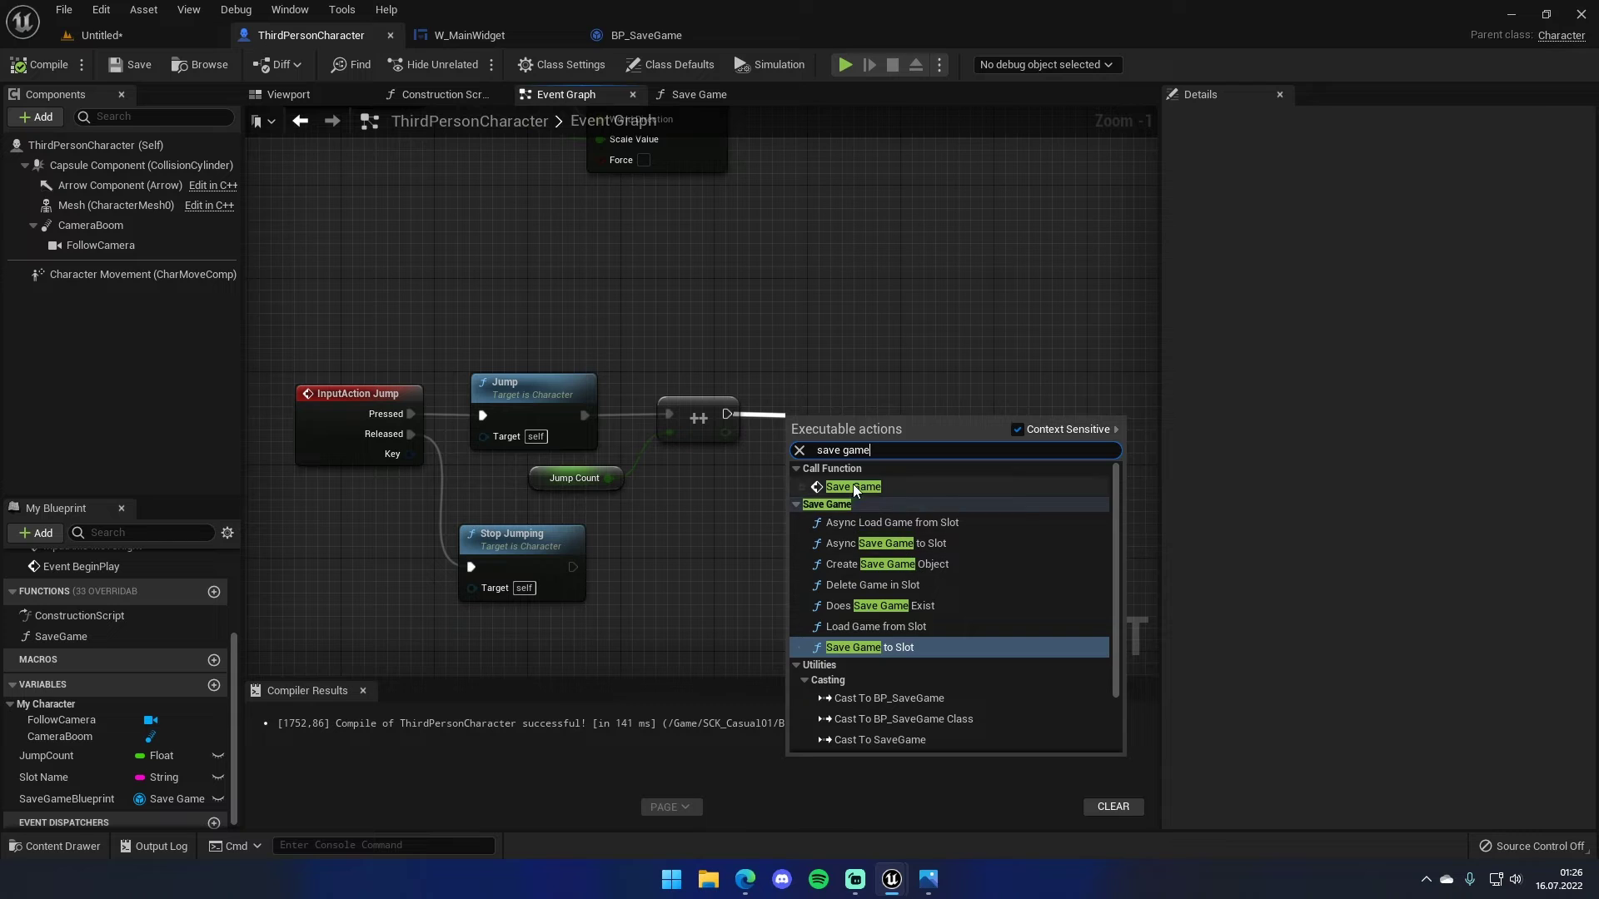
left_click(852, 485)
- Add an F5 keyboard event node below the jump input nodes
right_click_drag(837, 406, 812, 516)
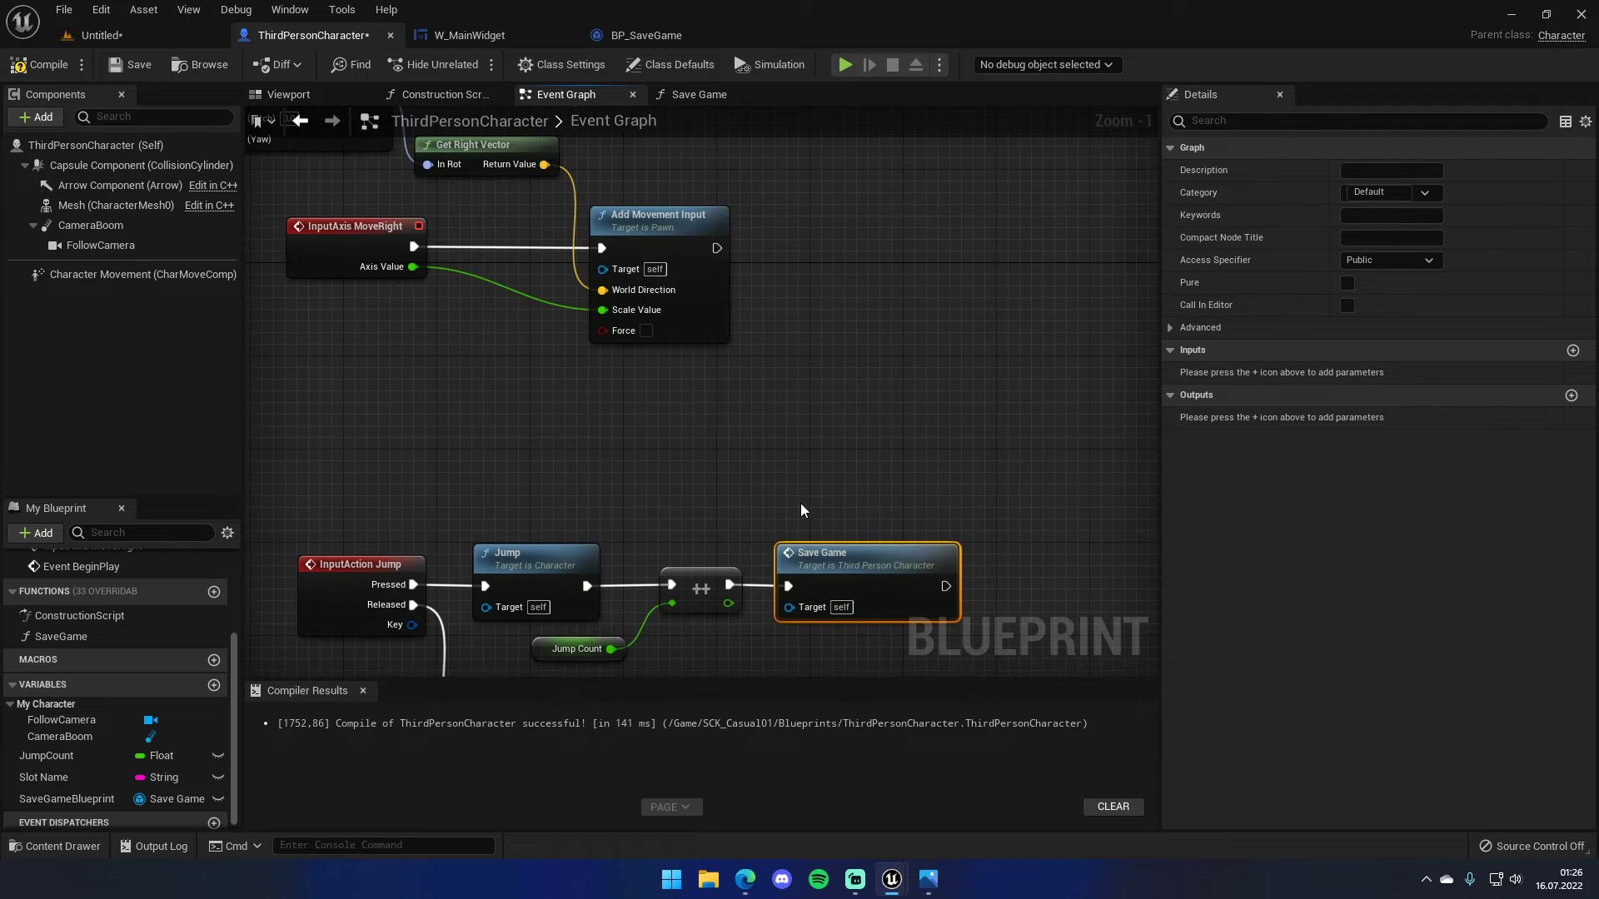
right_click(839, 389)
key("Escape")
right_click_drag(612, 543, 736, 406)
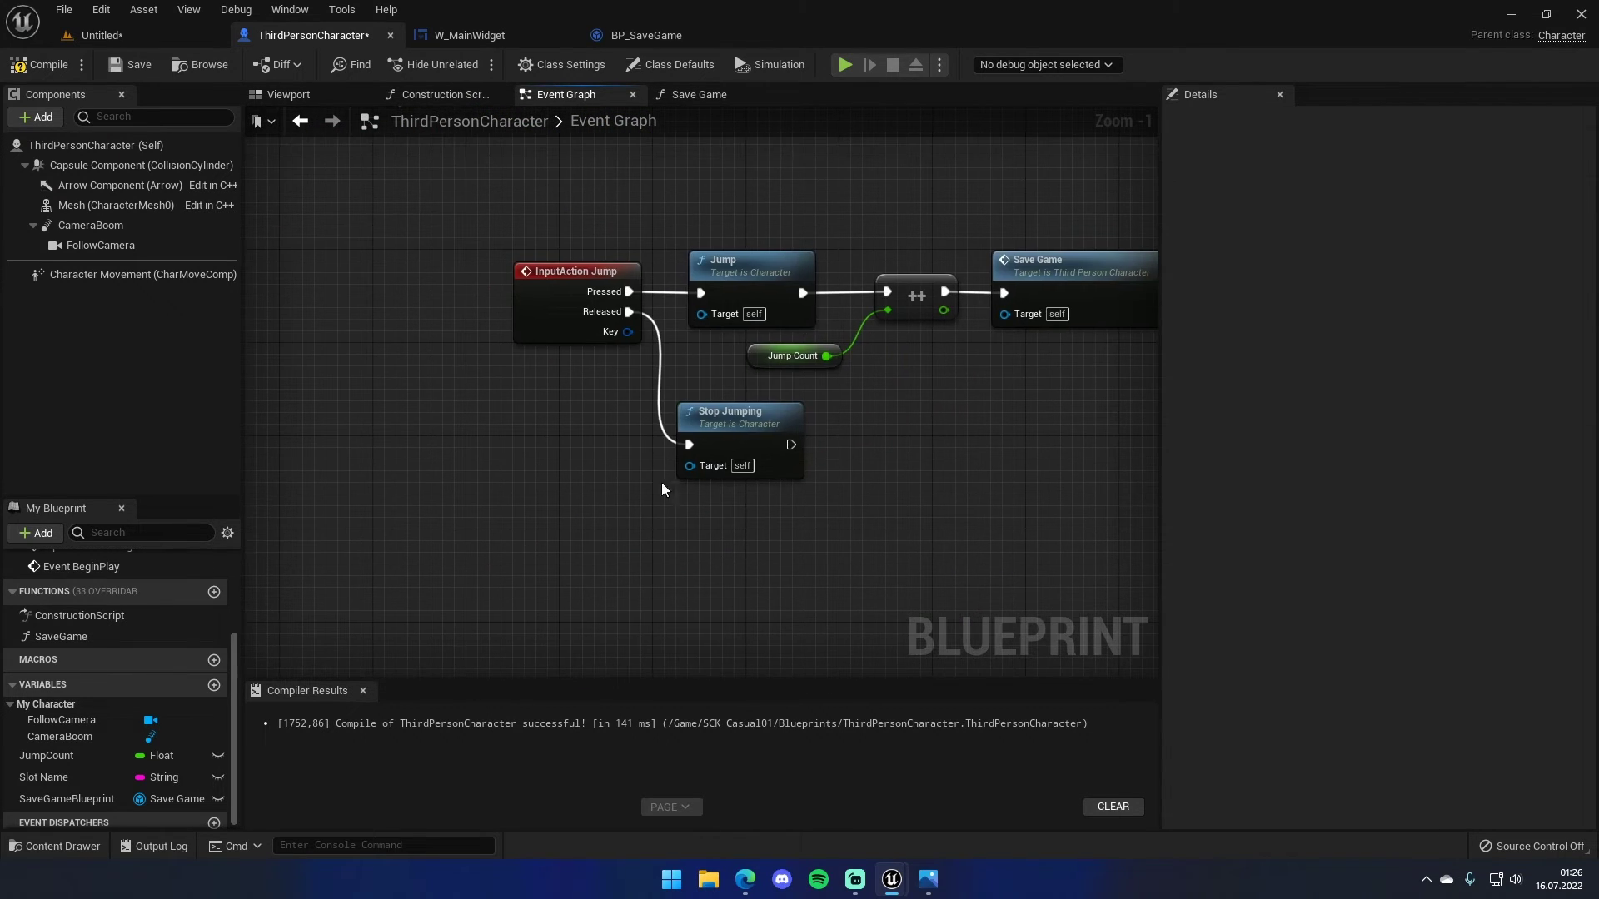
right_click(497, 625)
type("f5")
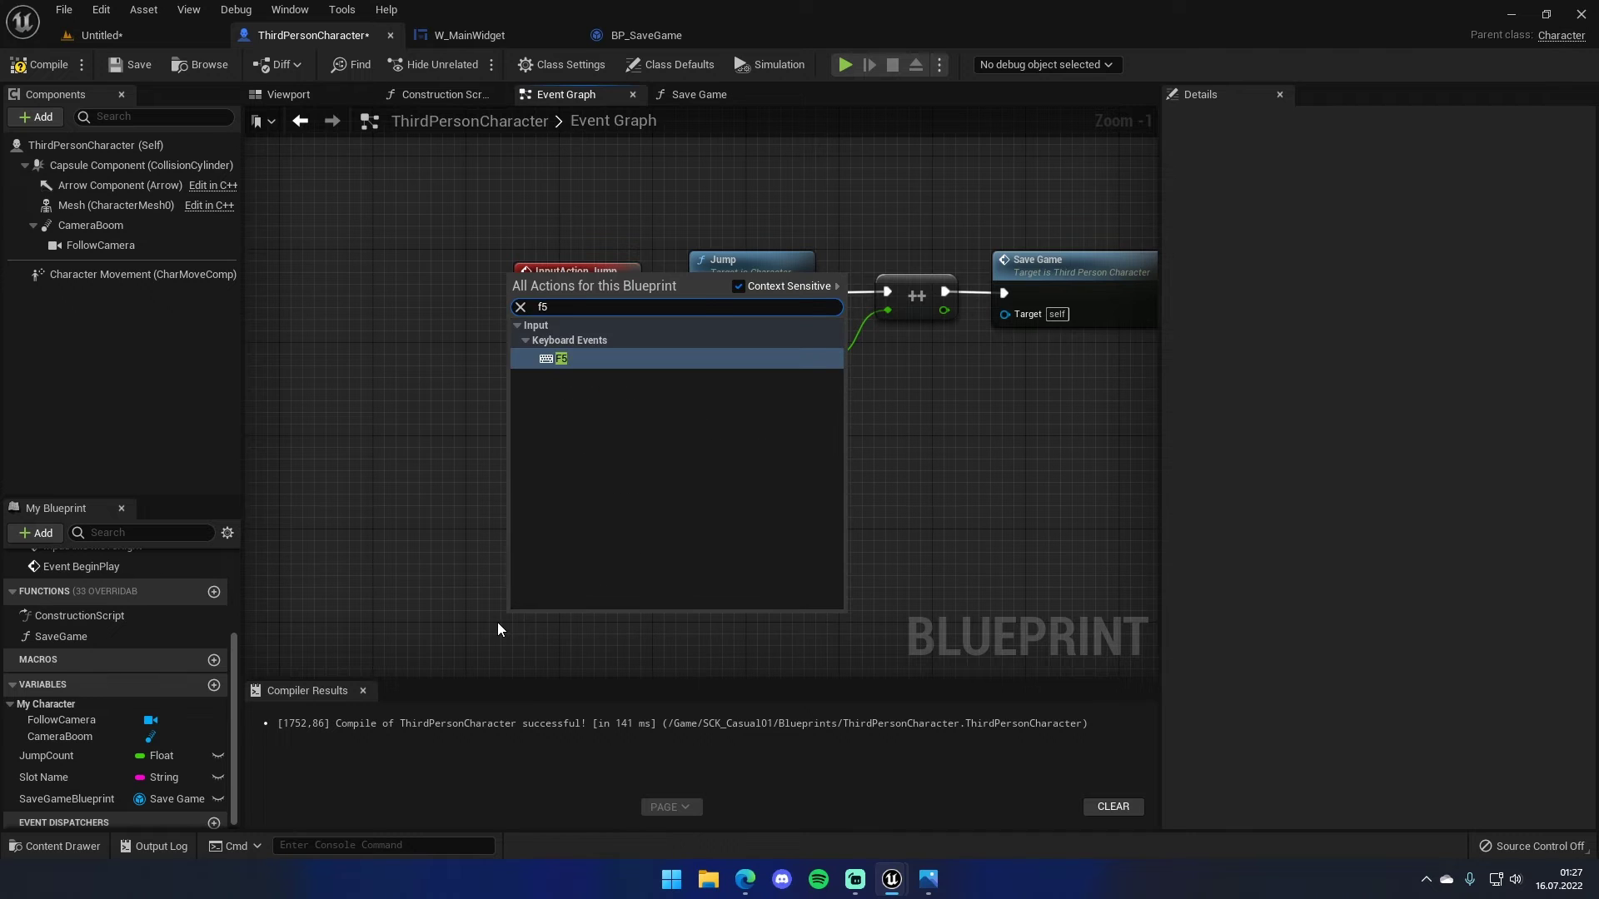
key("Return")
- Call Save Game from F5 Pressed and arrange the two nodes
left_click_drag(557, 641, 624, 641)
type("save")
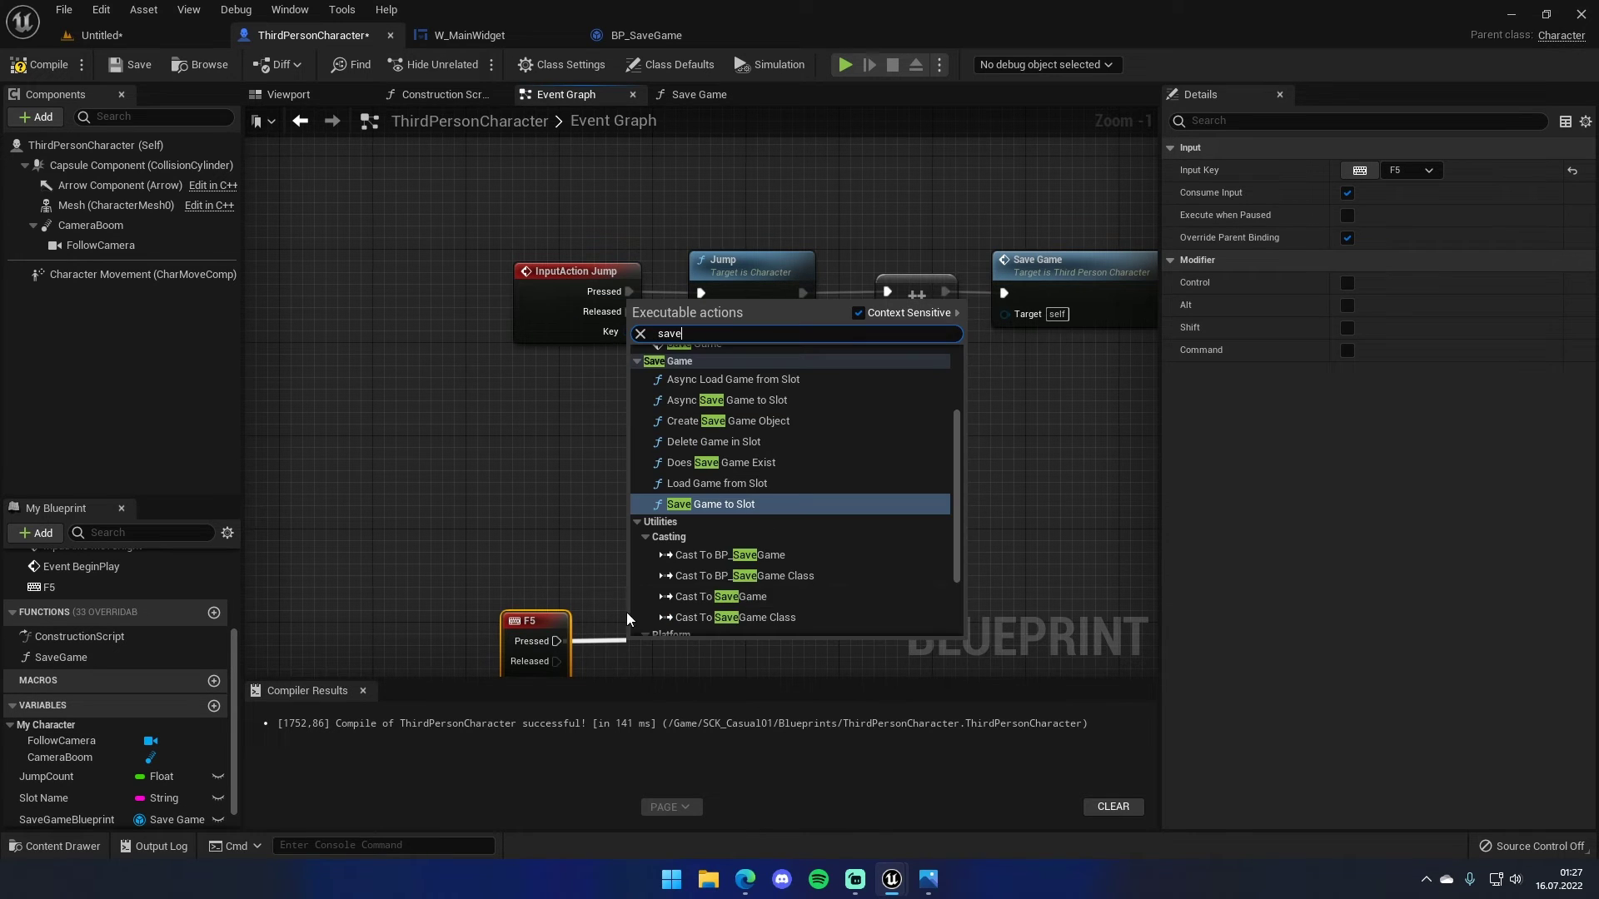
type(" game")
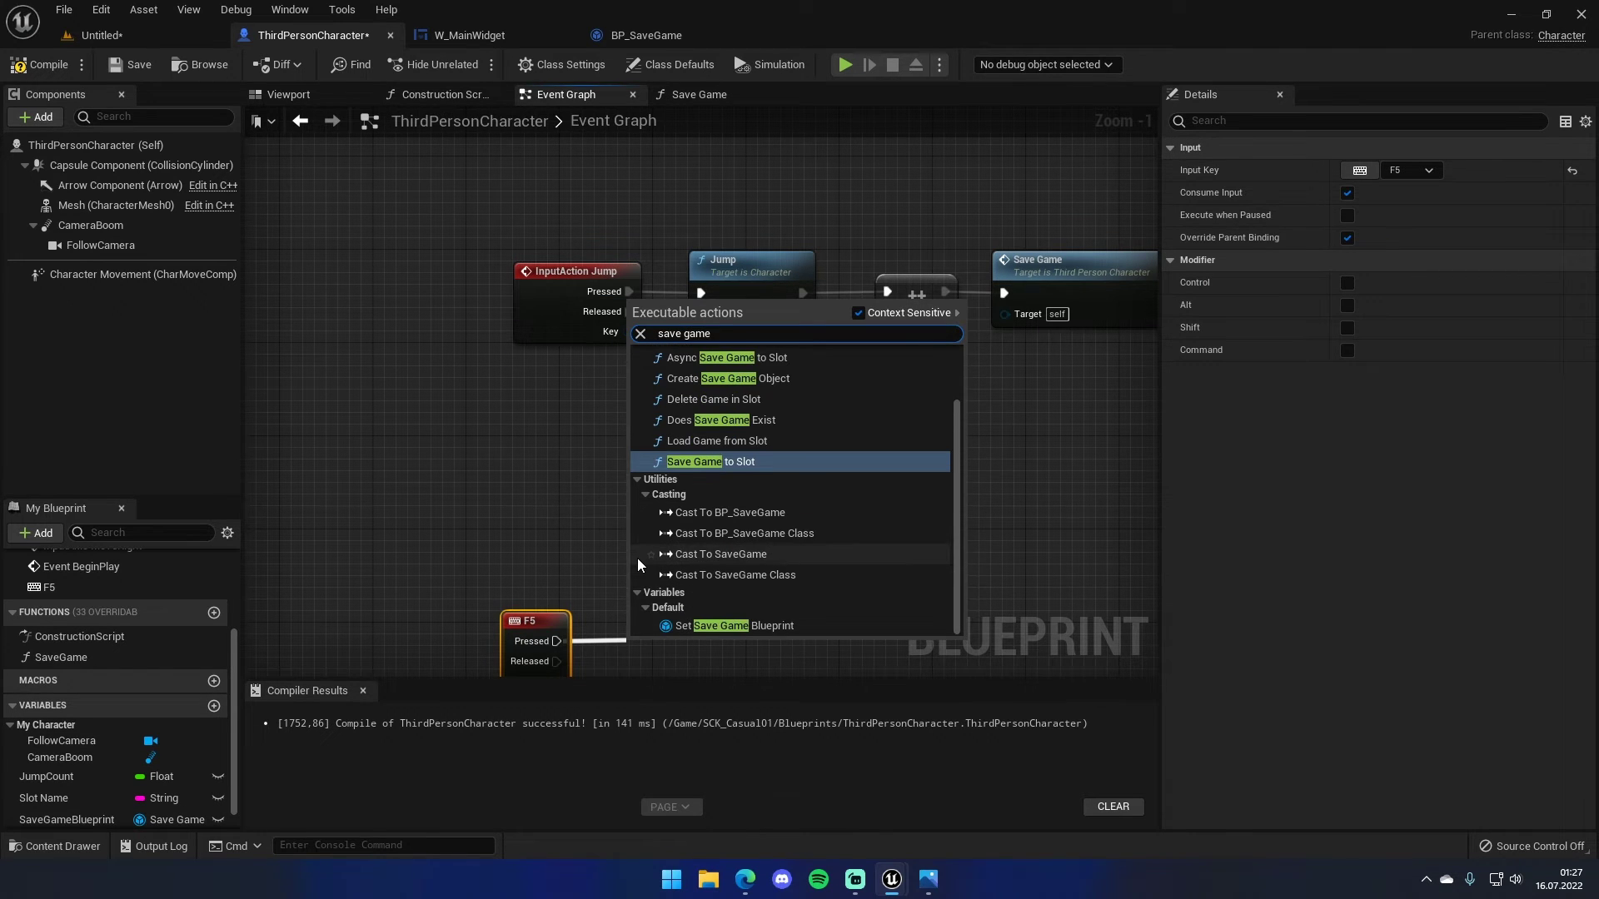
left_click(694, 370)
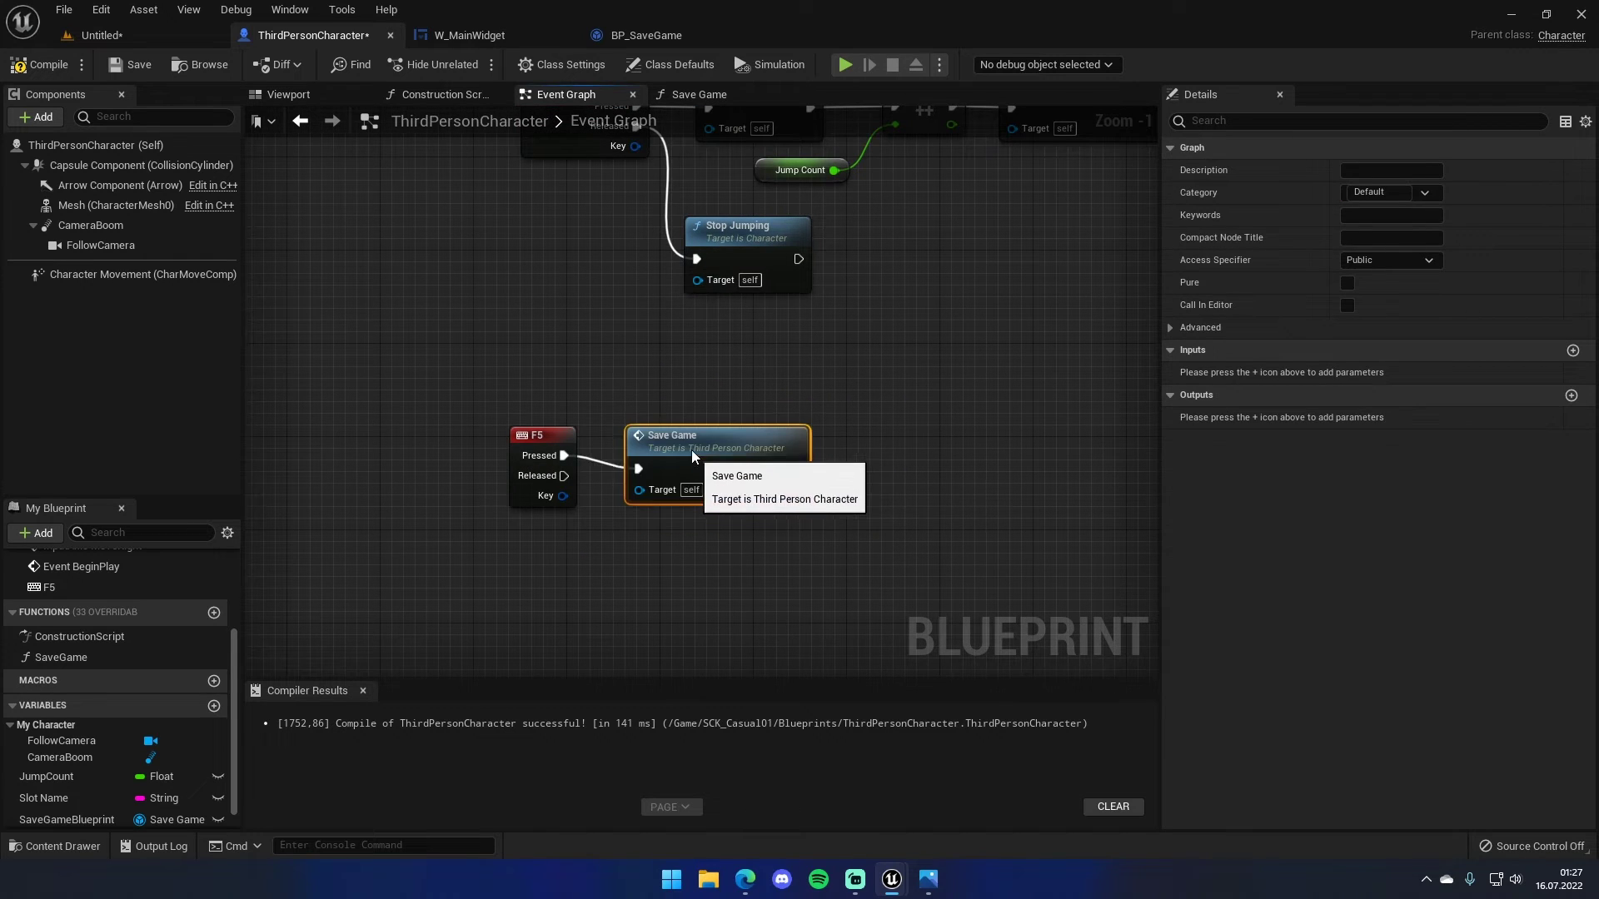
left_click(988, 294)
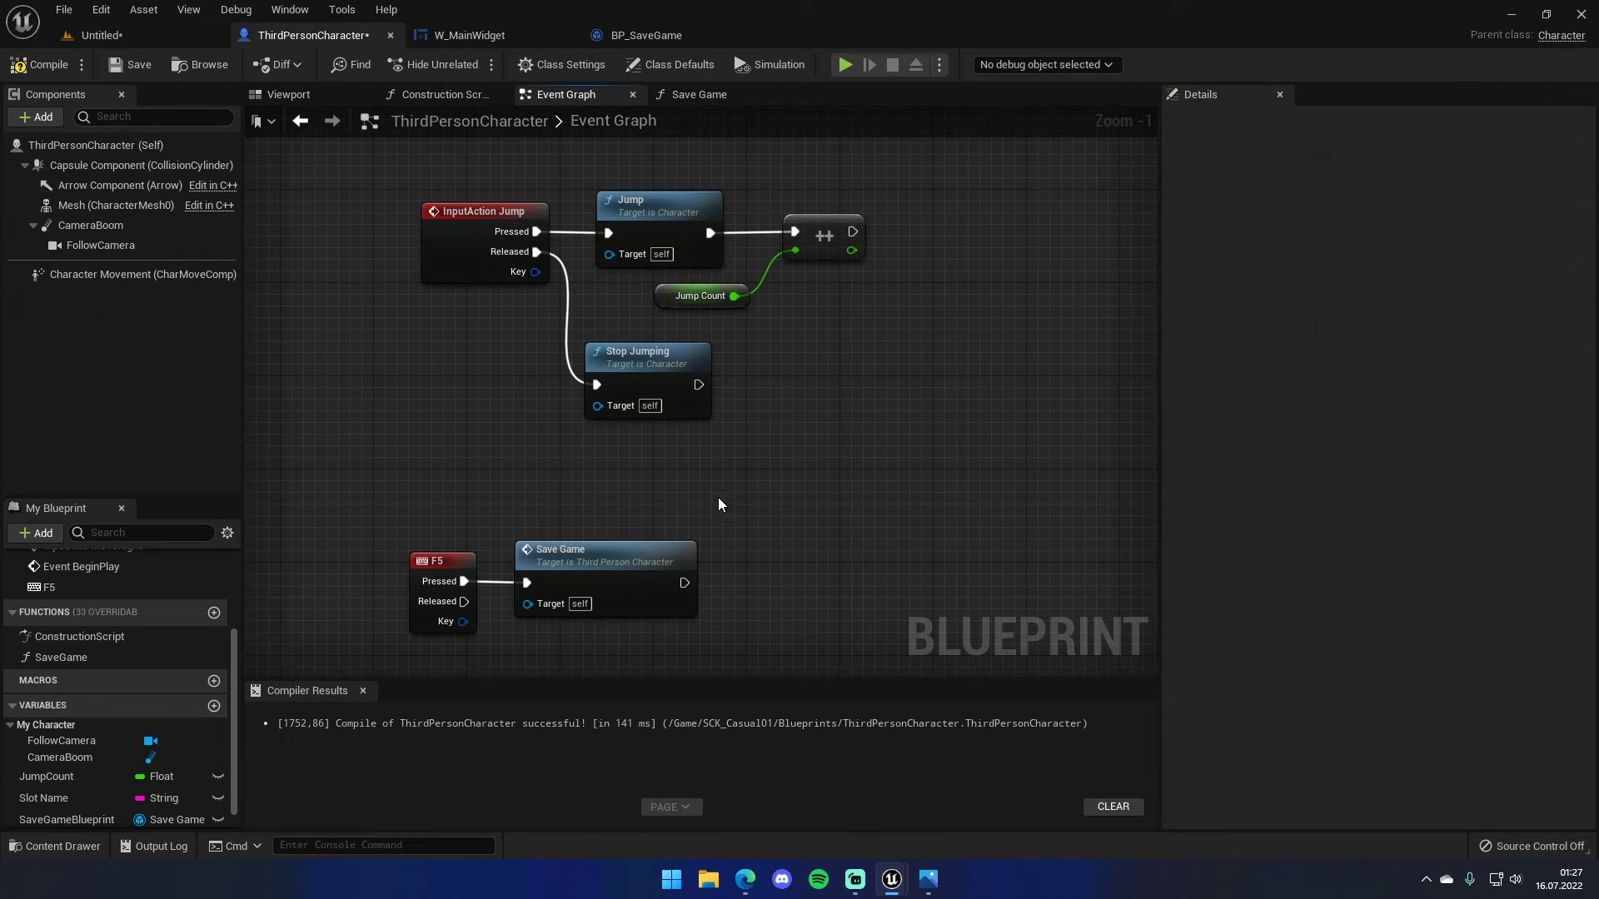
scroll(618, 541, "up", 1)
left_click(687, 482)
mouse_move(777, 588)
left_mouse_down()
mouse_move(563, 432)
mouse_move(547, 442)
left_mouse_up()
left_click(636, 383)
left_click_drag(663, 422, 687, 425)
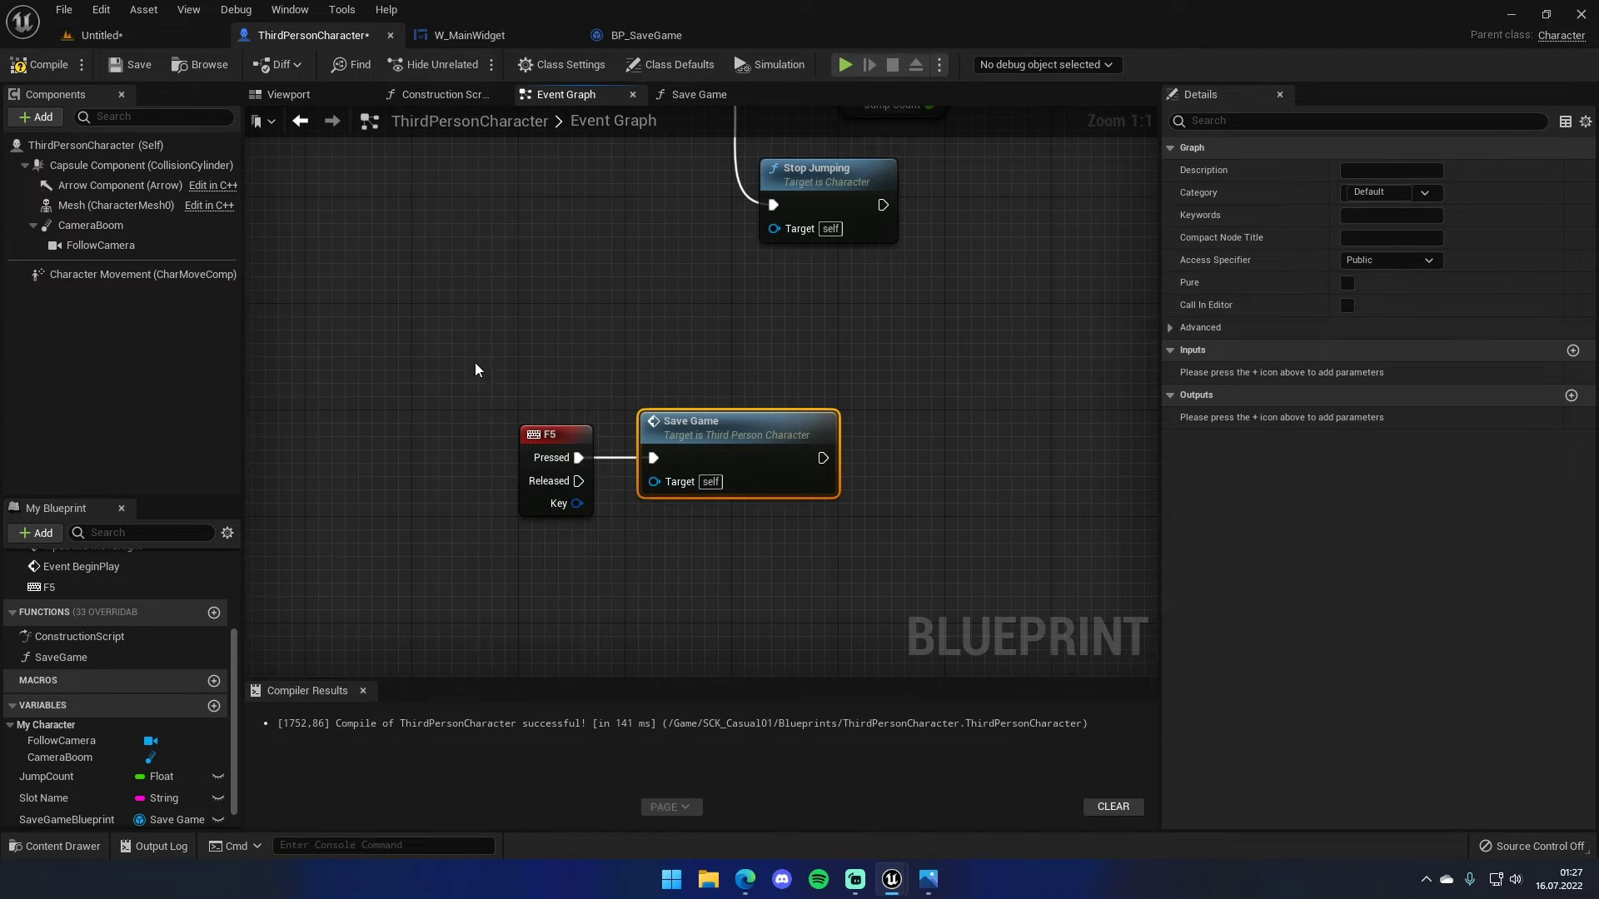
- Compile and save the ThirdPersonCharacter blueprint
right_click_drag(475, 369, 237, 703)
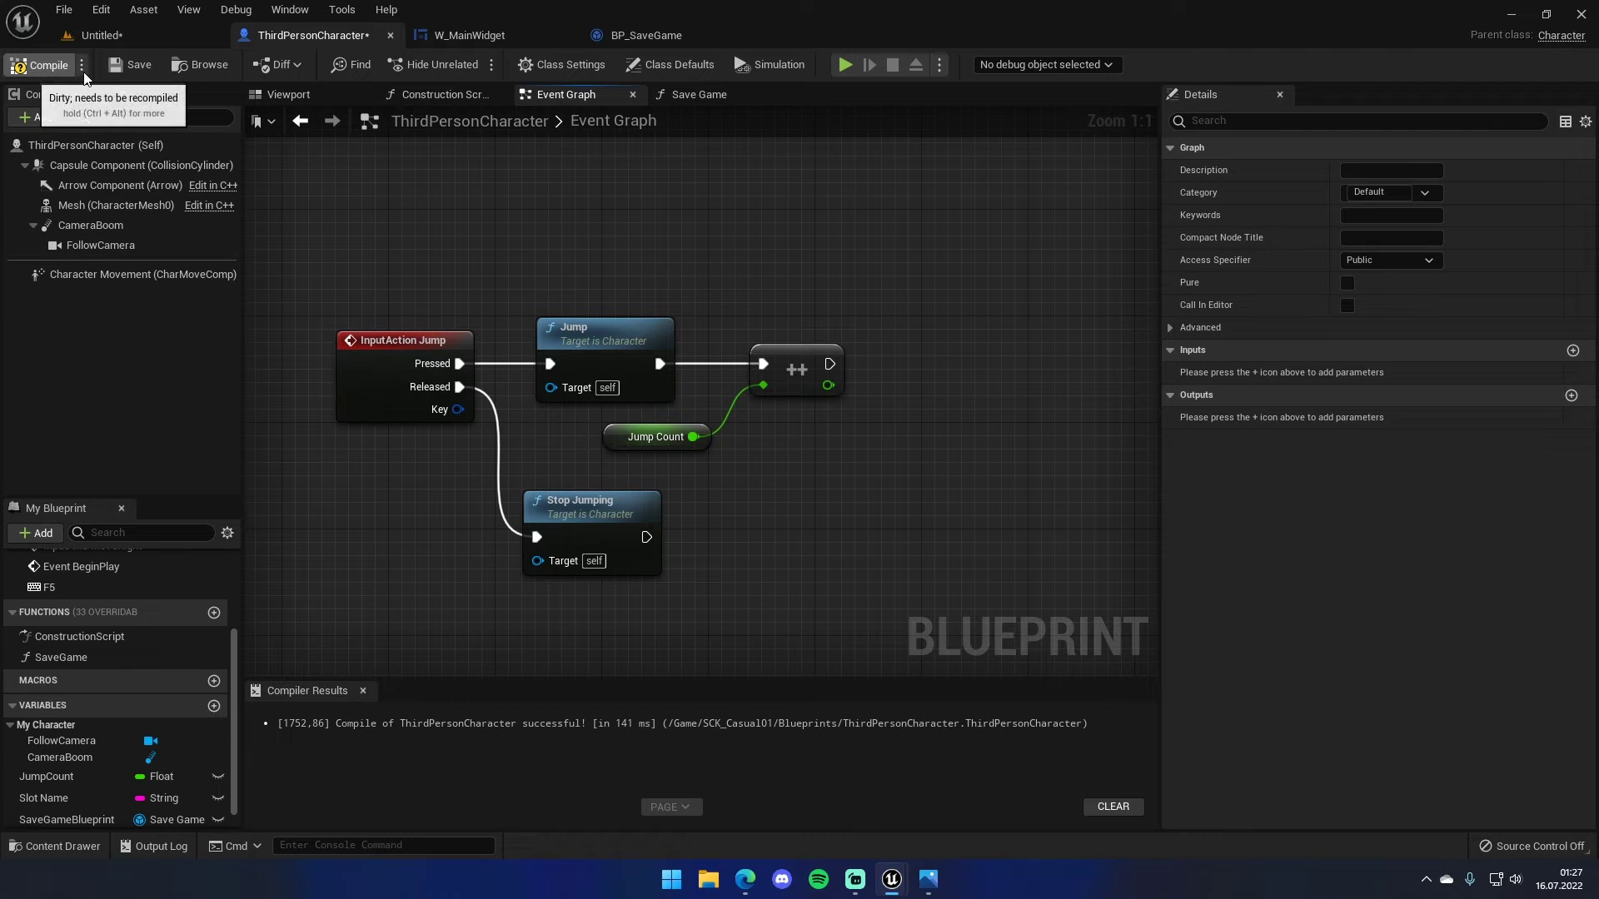
left_click(50, 64)
right_click_drag(347, 372, 514, 108)
- Open the SaveGame function graph and pan from Does Save Game Exist along the logic
double_click(725, 479)
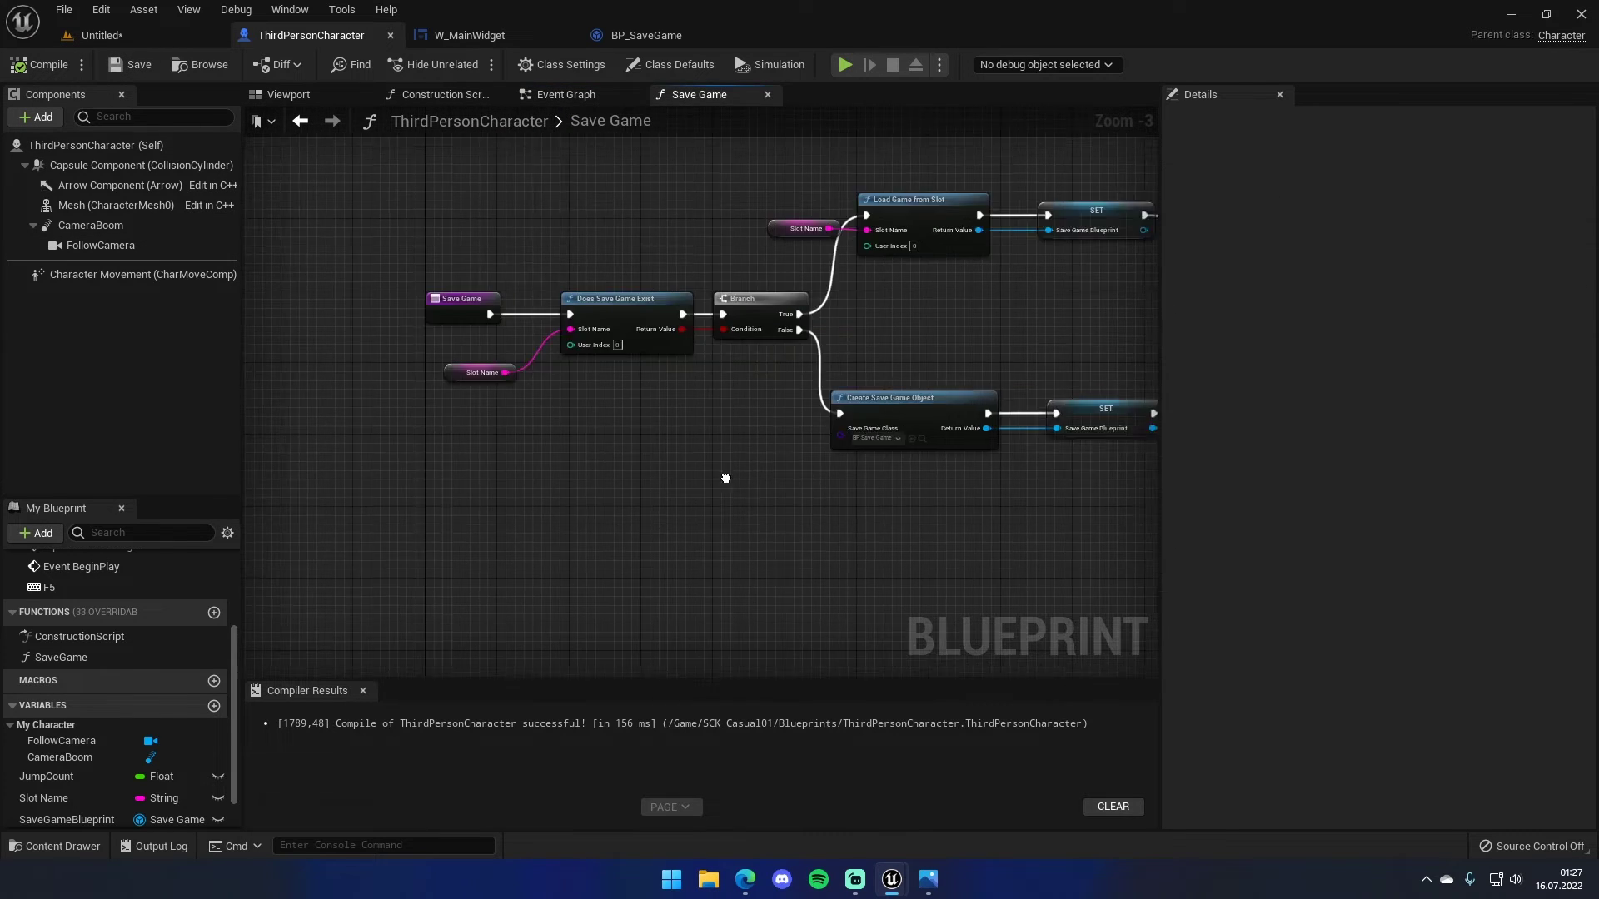
right_click_drag(725, 479, 601, 442)
scroll(414, 320, "up", 3)
left_click_drag(466, 279, 668, 433)
right_click_drag(748, 432, 549, 458)
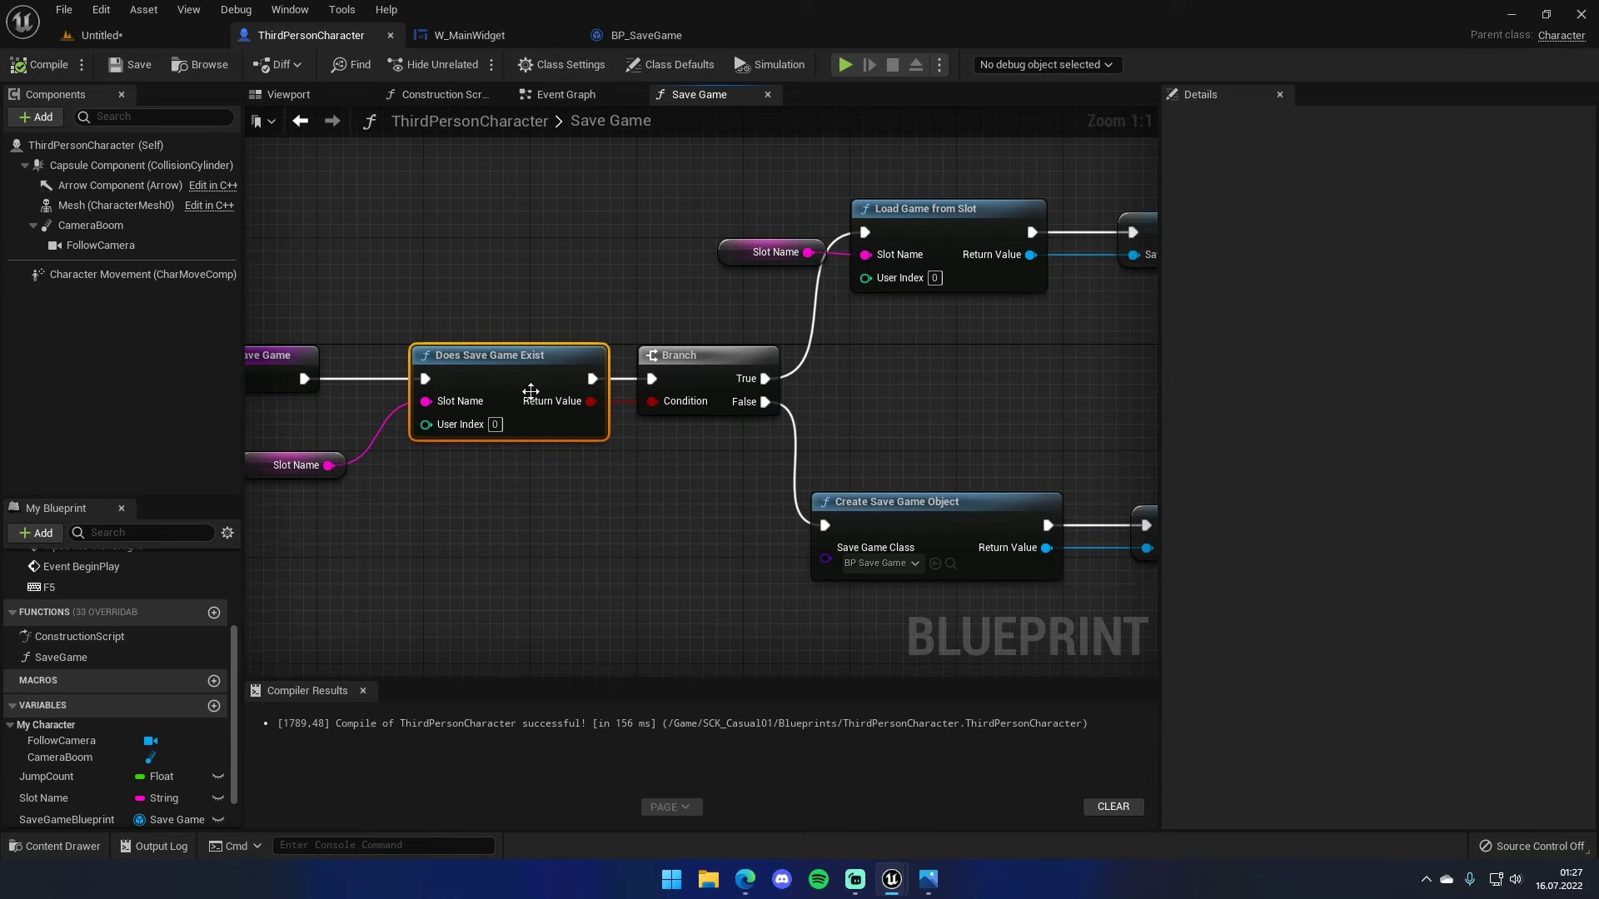
right_click_drag(777, 533, 652, 503)
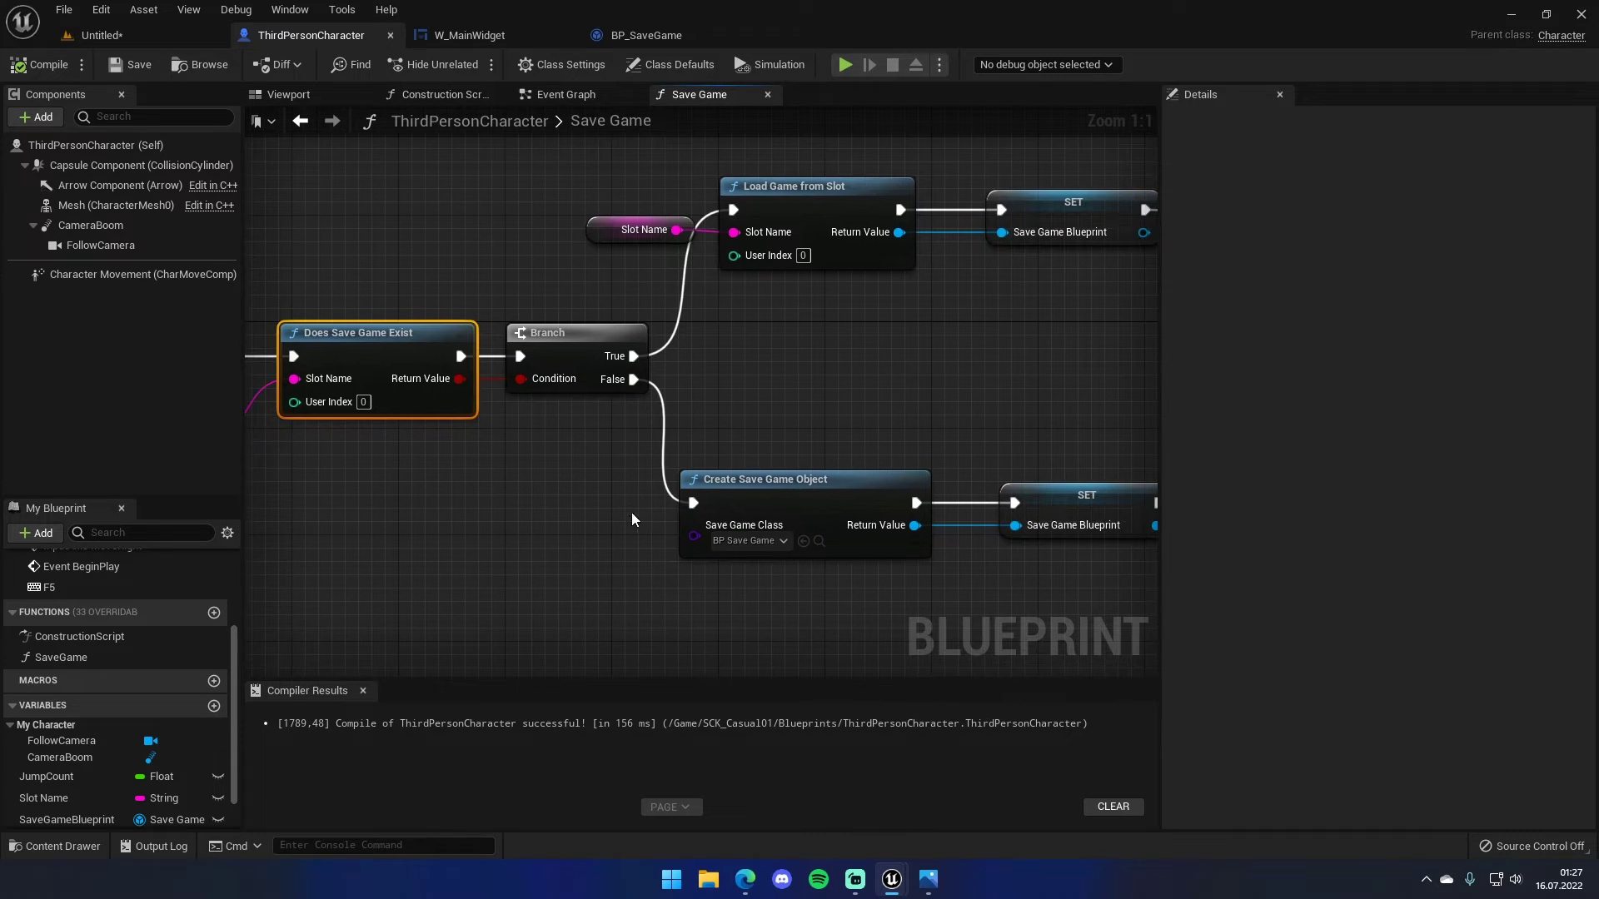
right_click_drag(762, 392, 448, 376)
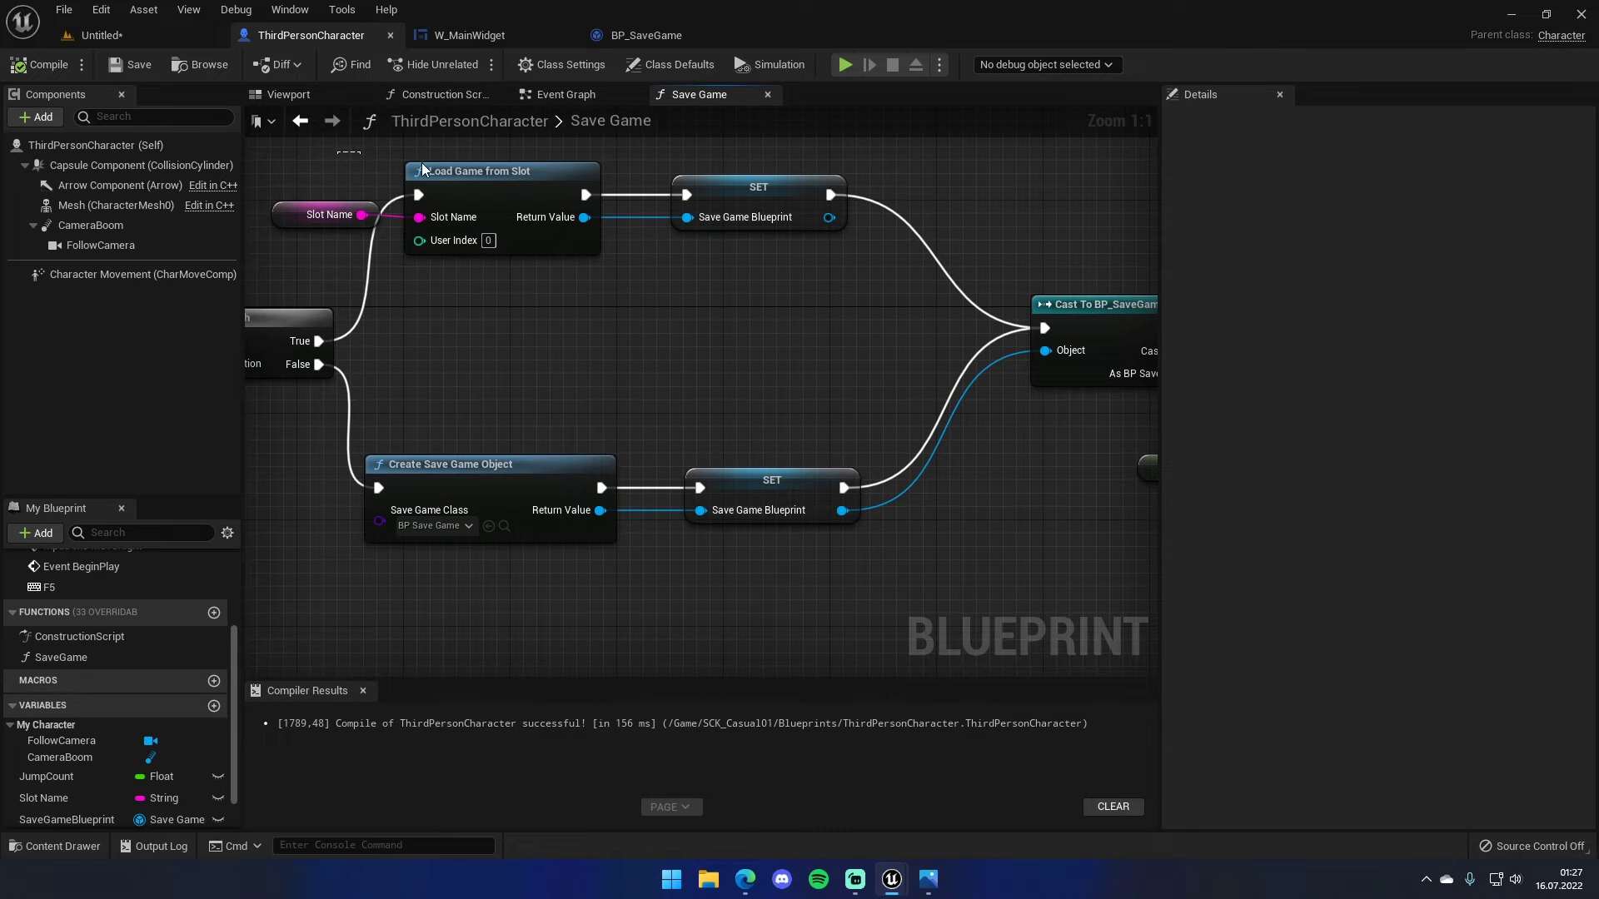
- Inspect the load and create SET nodes, the Jump Count getter and Save Game to Slot
left_click_drag(371, 162, 772, 263)
left_click_drag(408, 402, 715, 527)
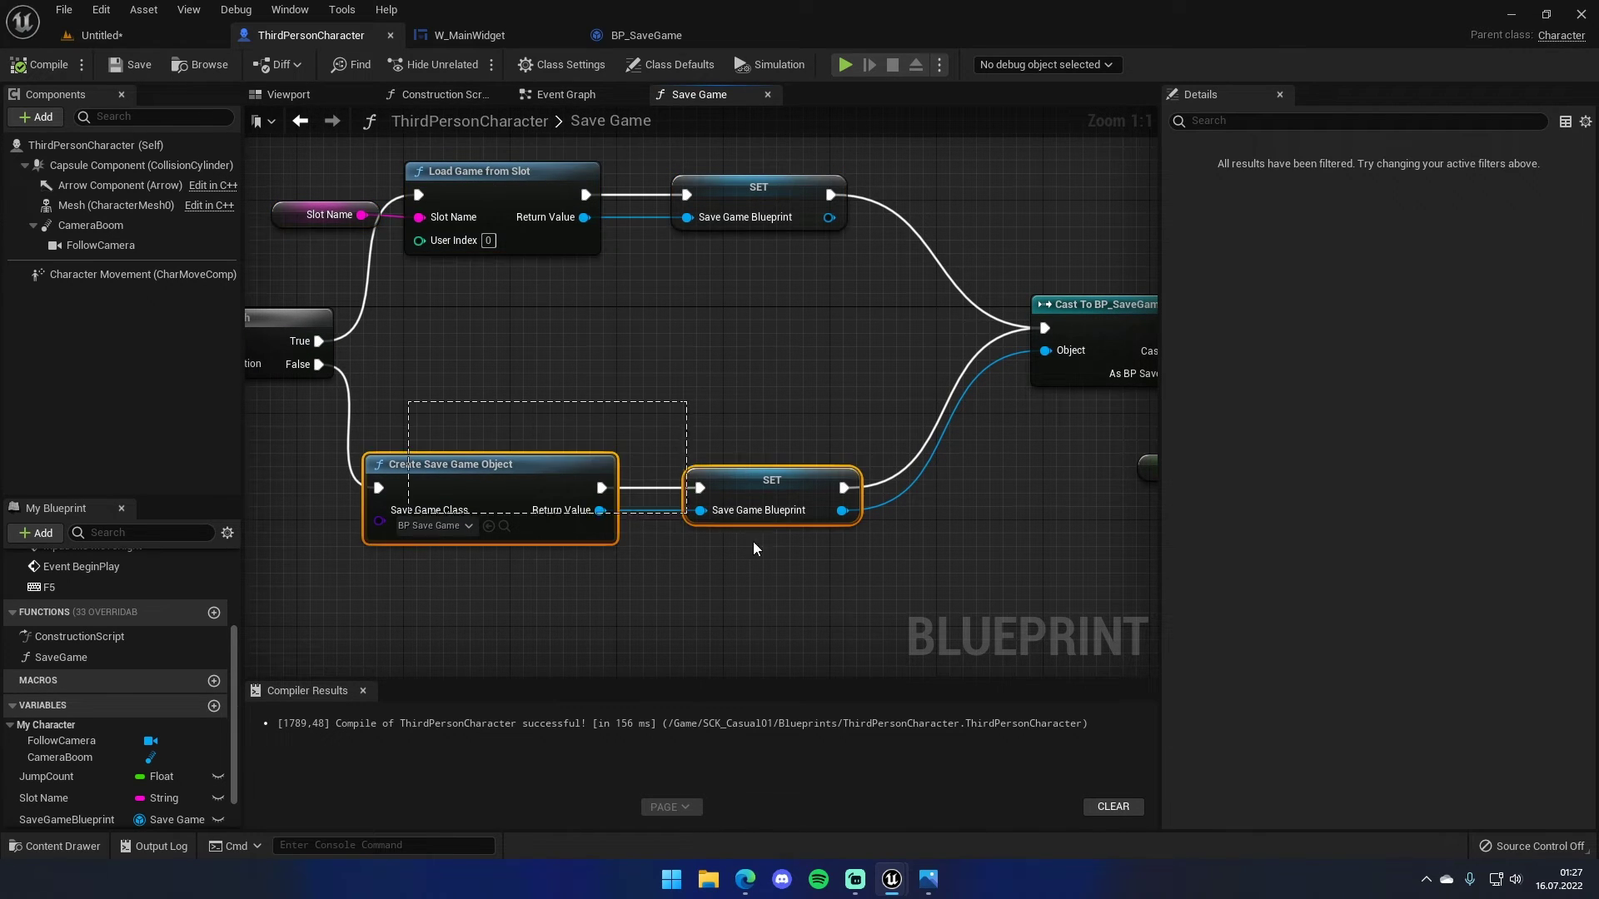
right_click_drag(1144, 306, 600, 319)
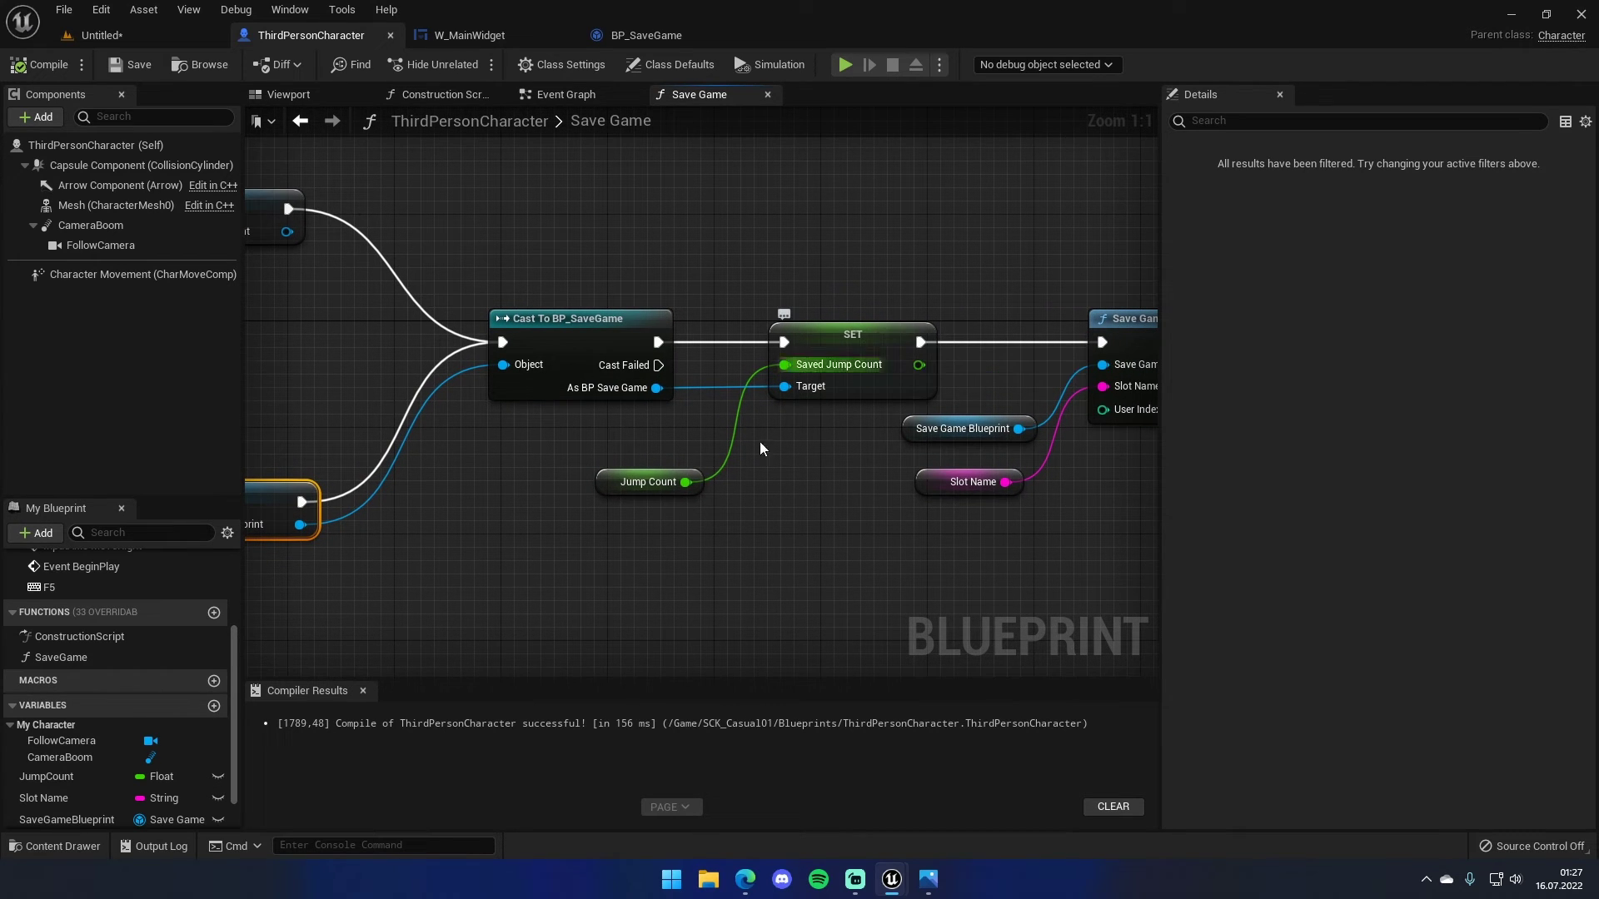
left_click_drag(584, 460, 707, 527)
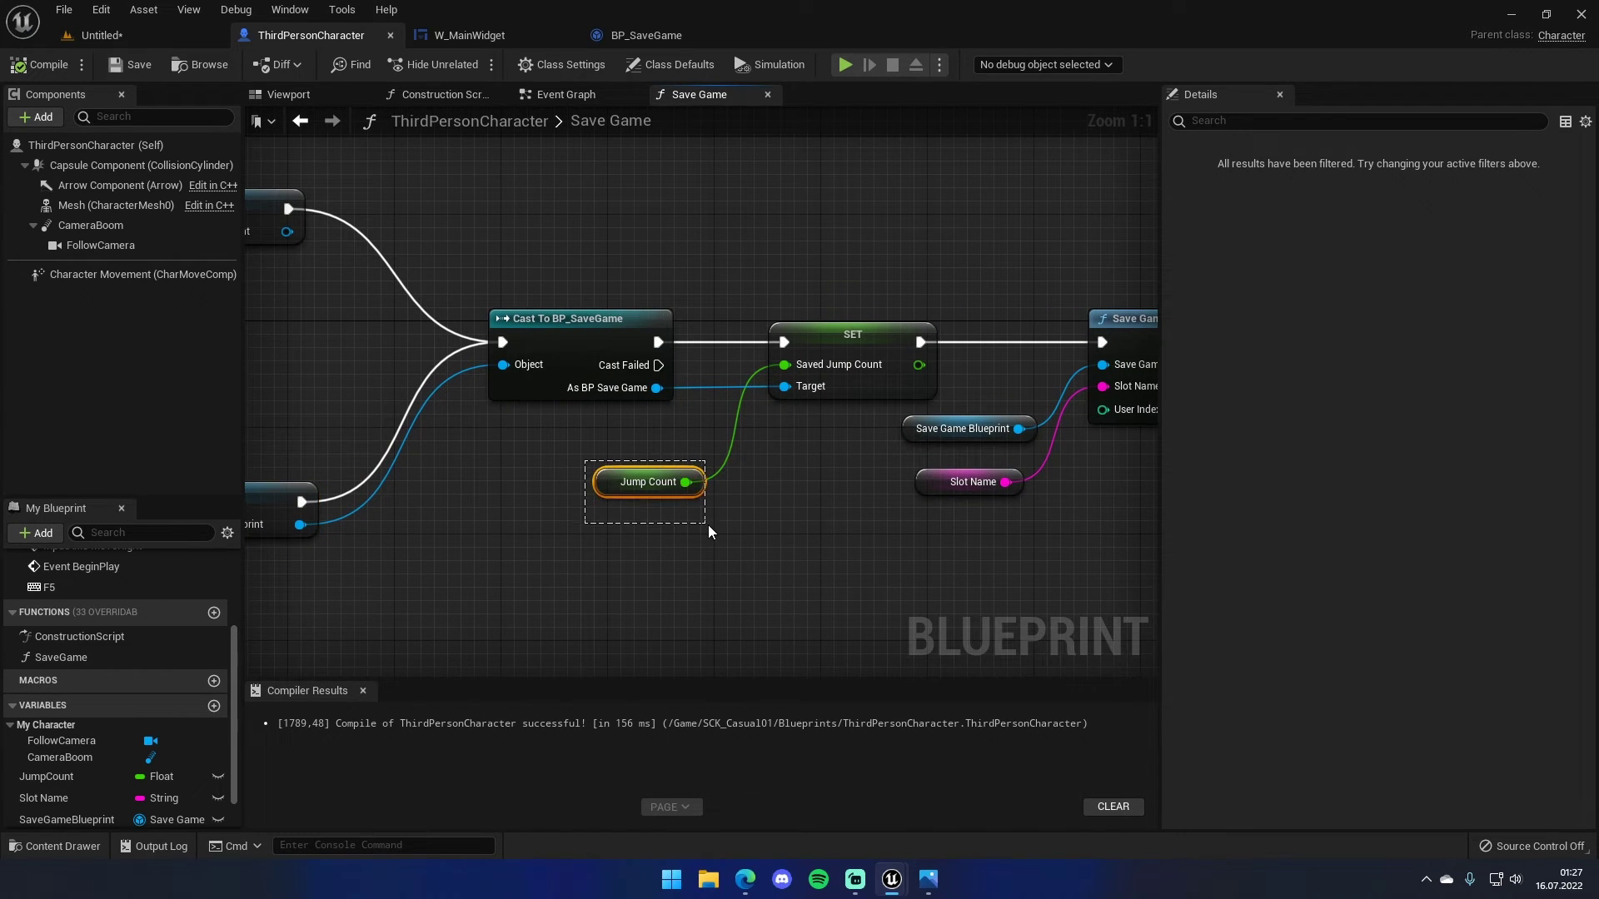
right_click_drag(849, 267, 605, 260)
left_click(850, 267)
mouse_move(188, 613)
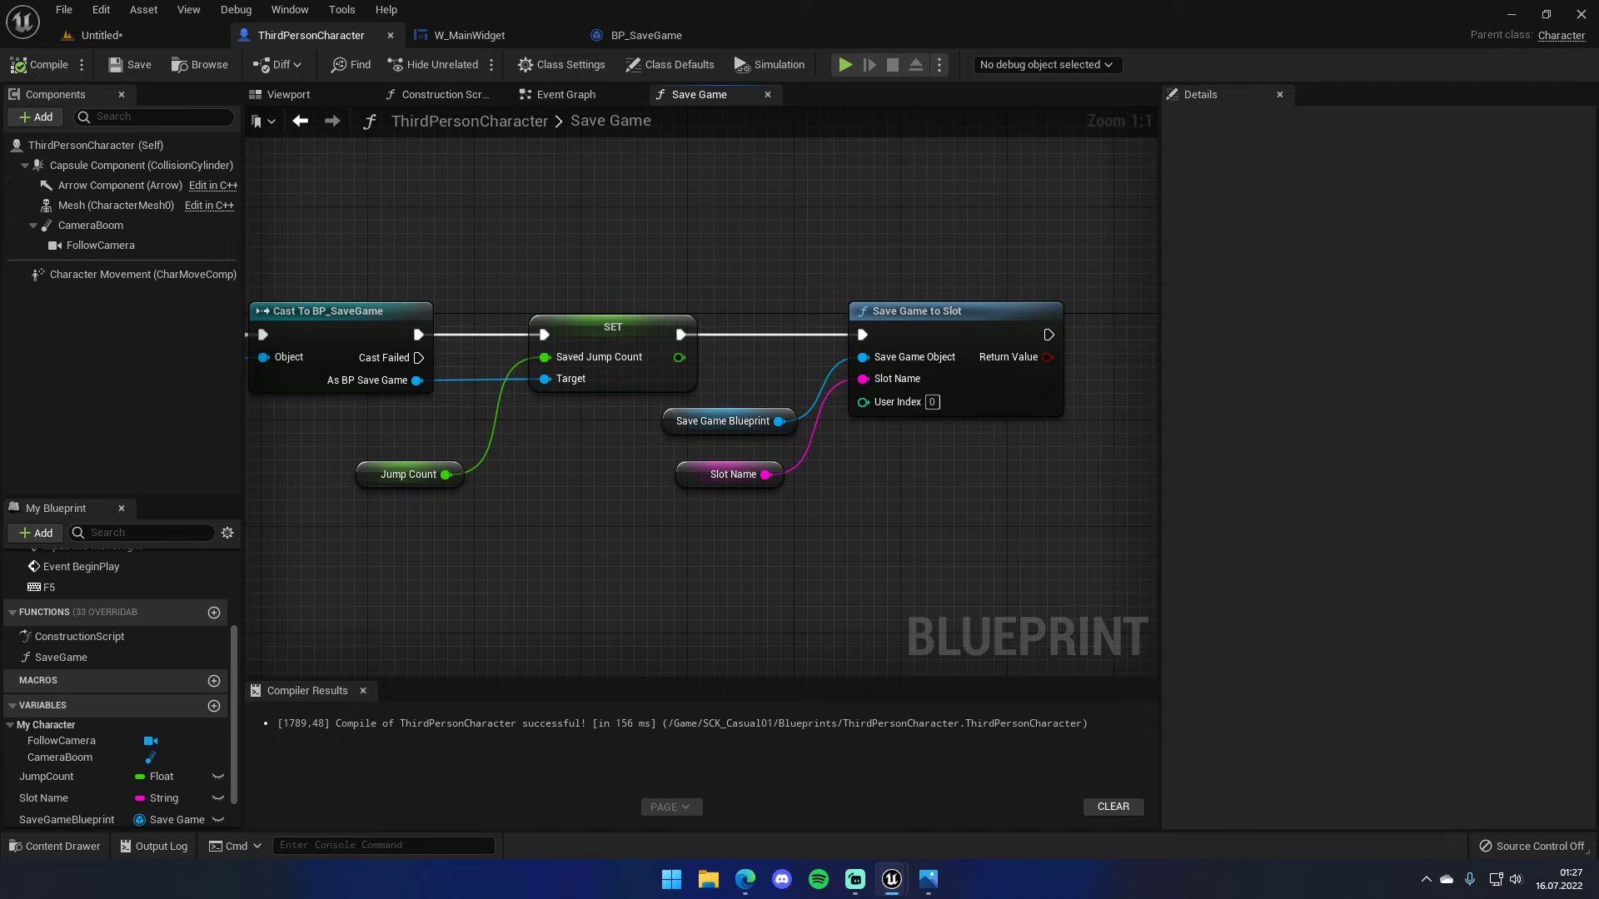
- Create a LoadGame function that checks Does Save Game Exist for the Slot Name variable
left_click(214, 612)
type("LoadGame")
key("Return")
right_click_drag(808, 470, 622, 445)
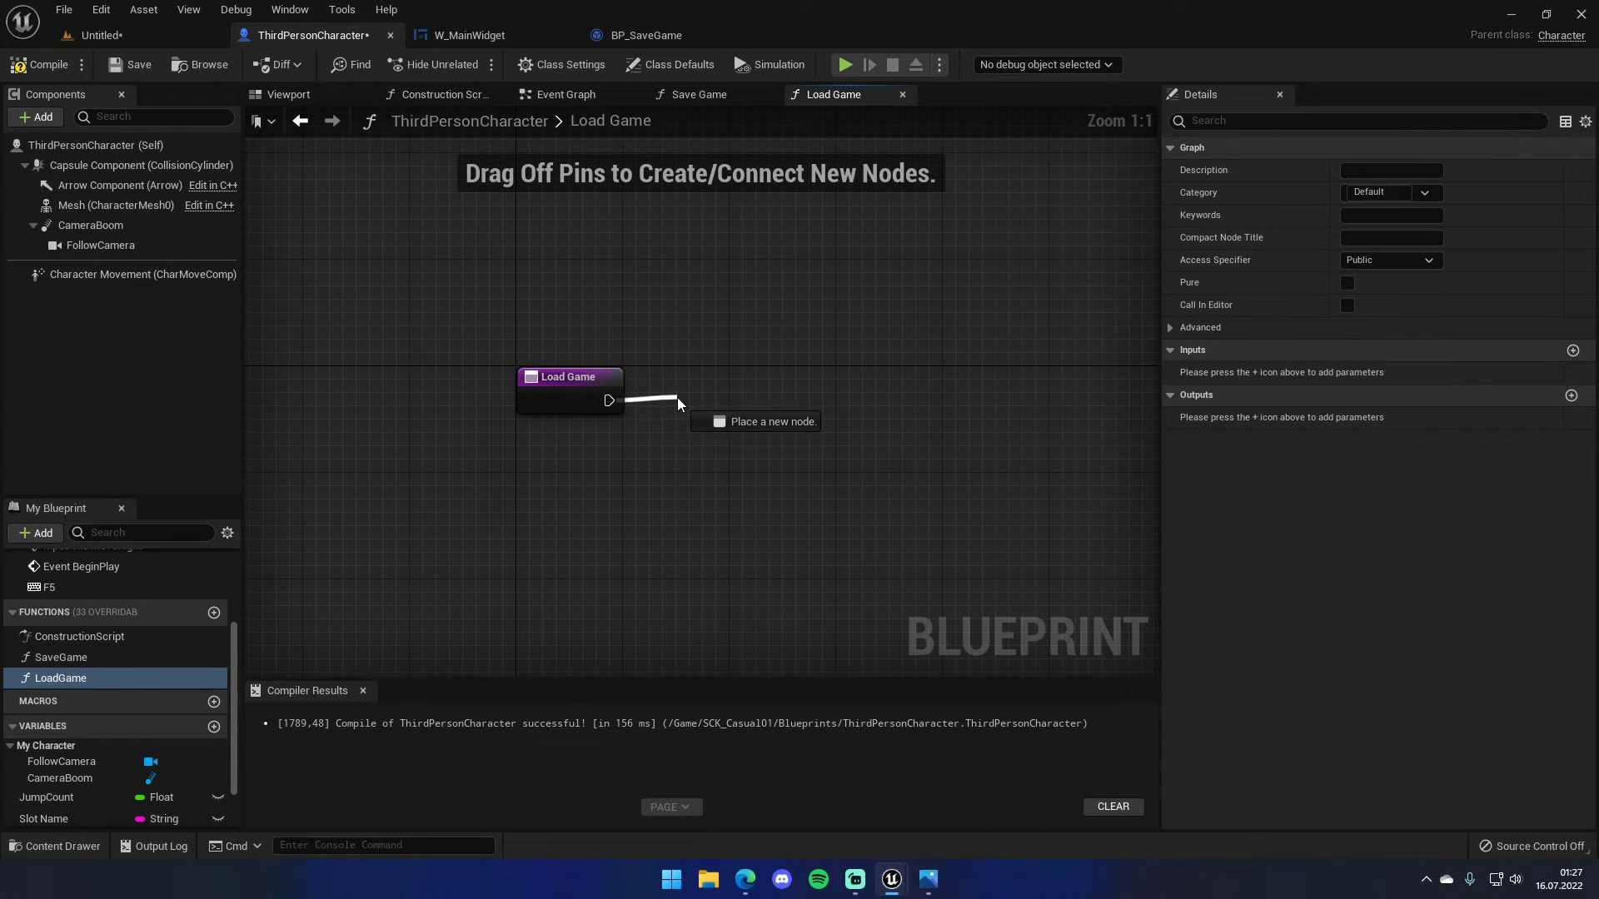
left_click_drag(609, 401, 688, 396)
type("does")
key("Return")
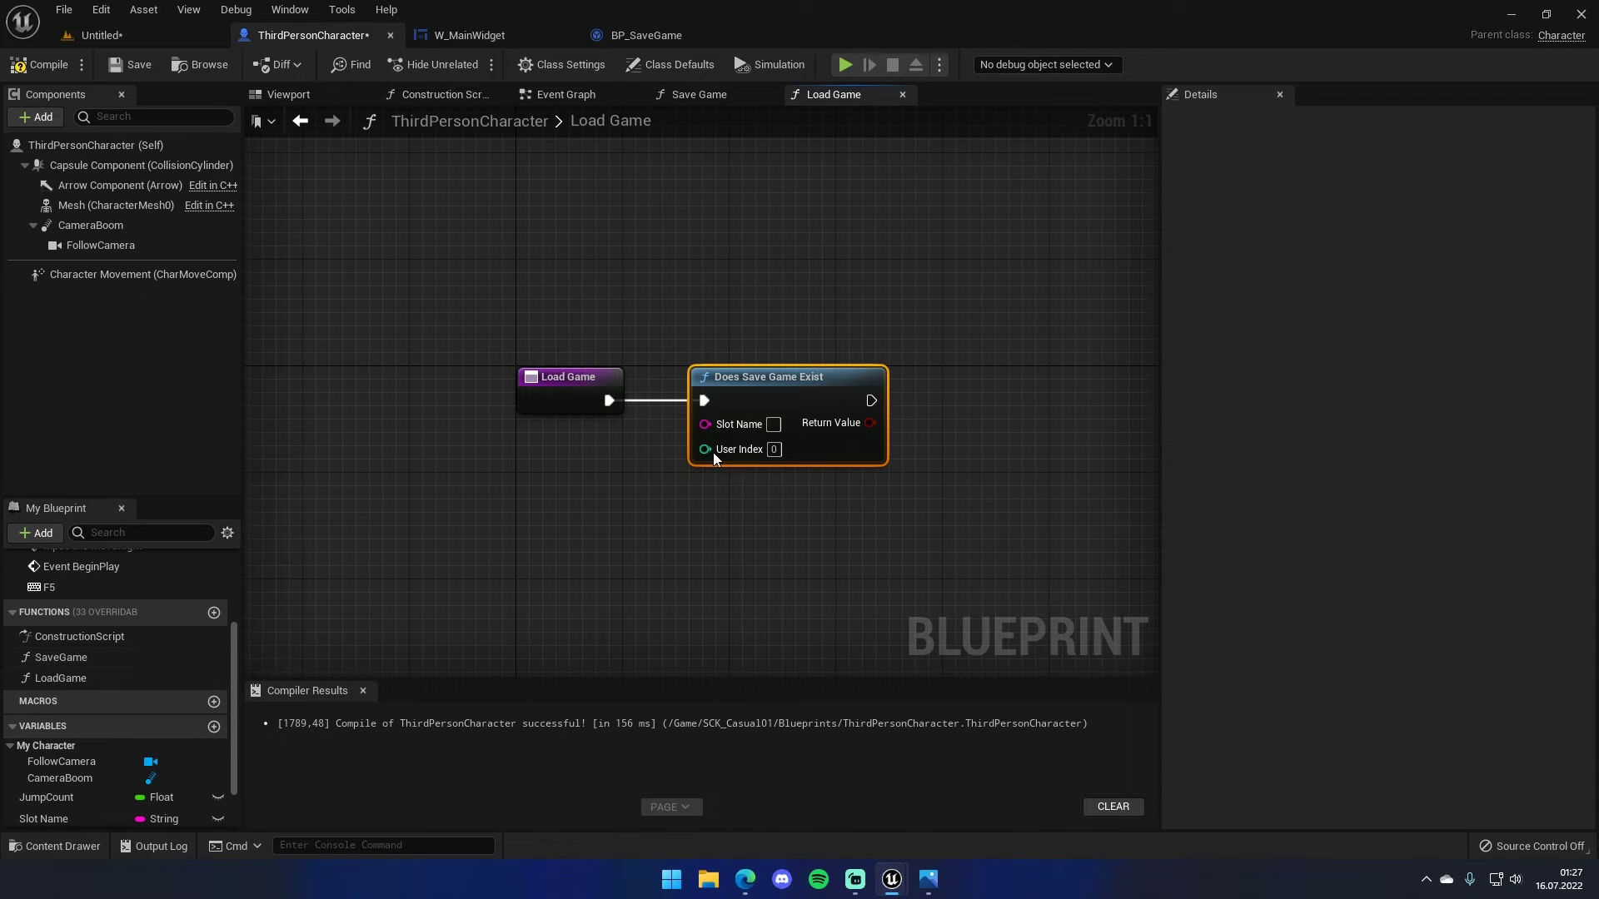
mouse_move(79, 816)
left_mouse_down()
mouse_move(610, 487)
mouse_move(718, 439)
left_mouse_up()
left_click(596, 500)
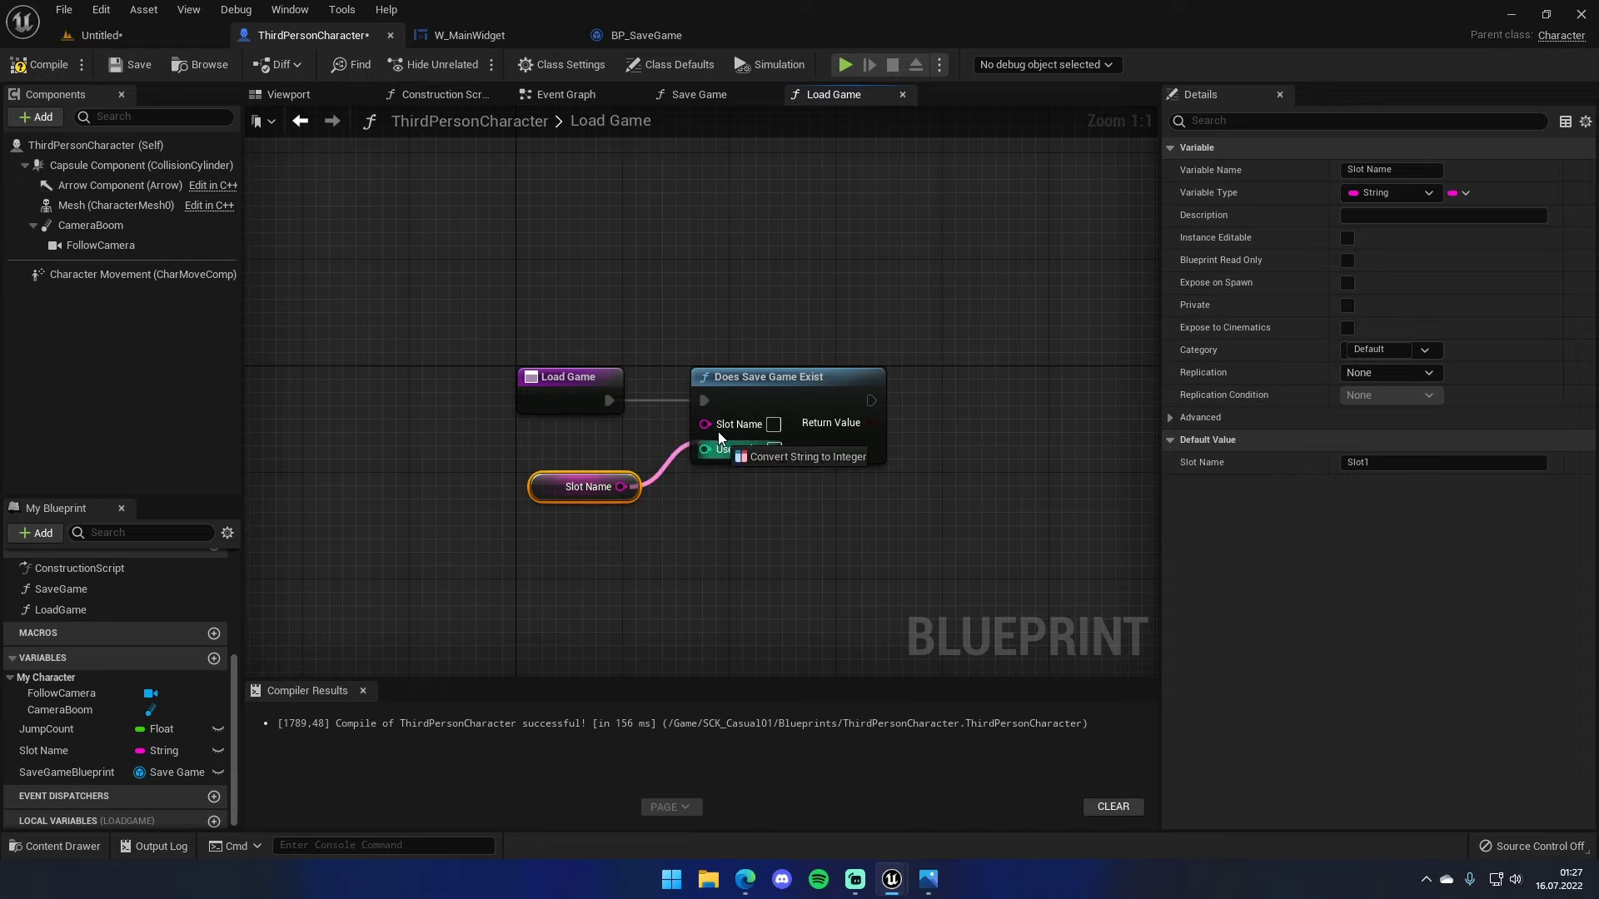
- Branch on the save-exists result and add Load Game from Slot on the True path
right_click_drag(750, 442, 646, 469)
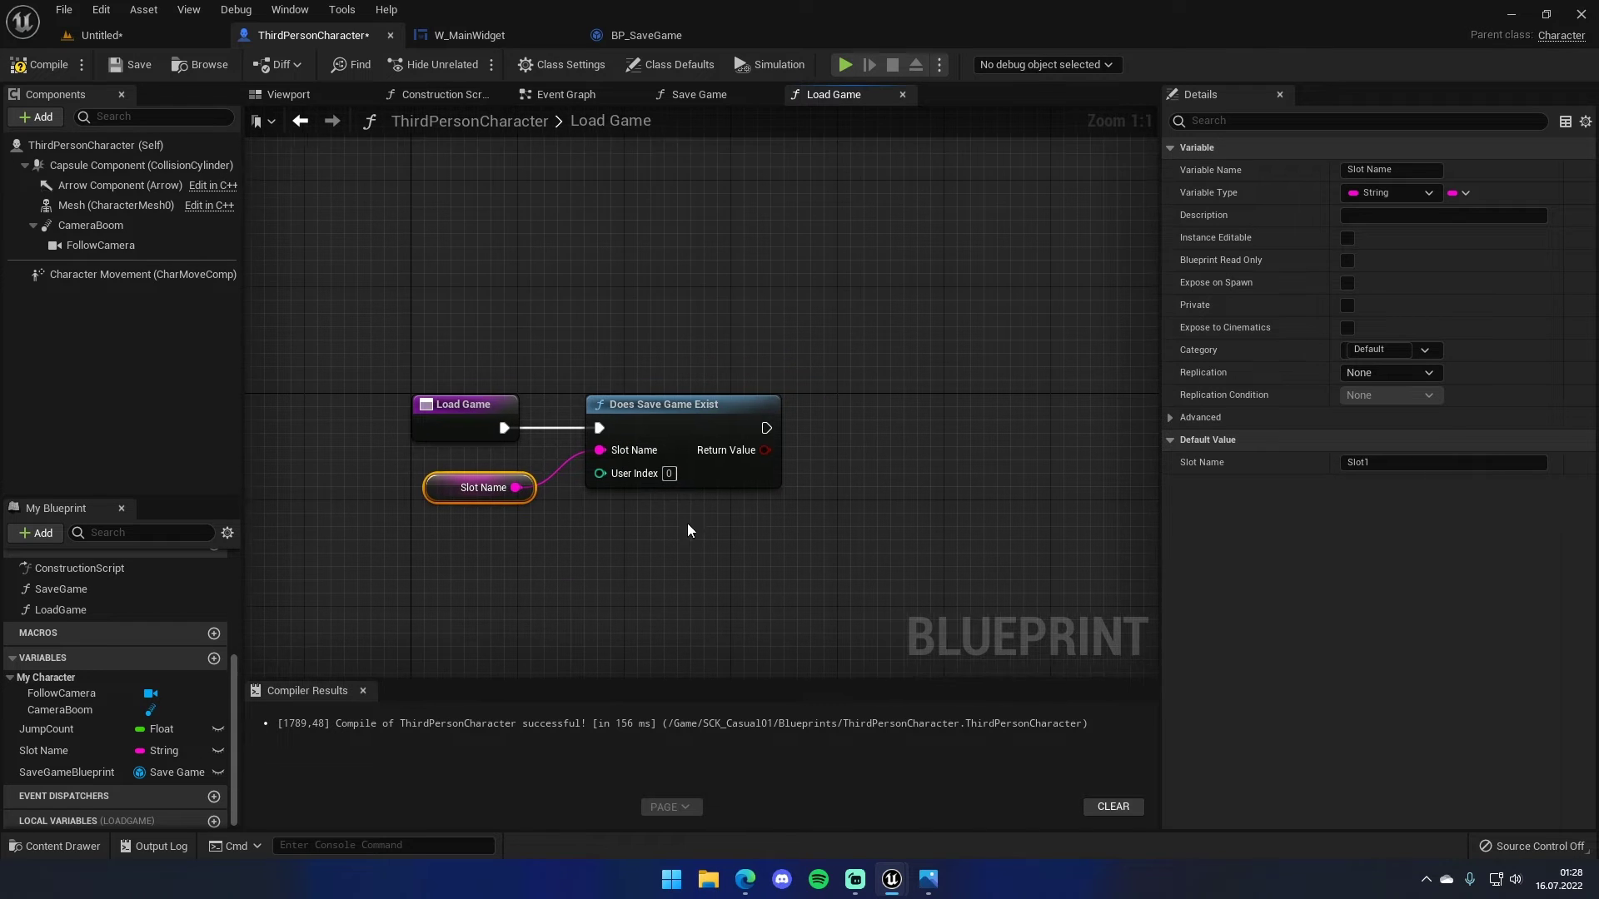
left_click_drag(823, 455, 825, 456)
type("bra")
left_click(883, 530)
left_click(871, 560)
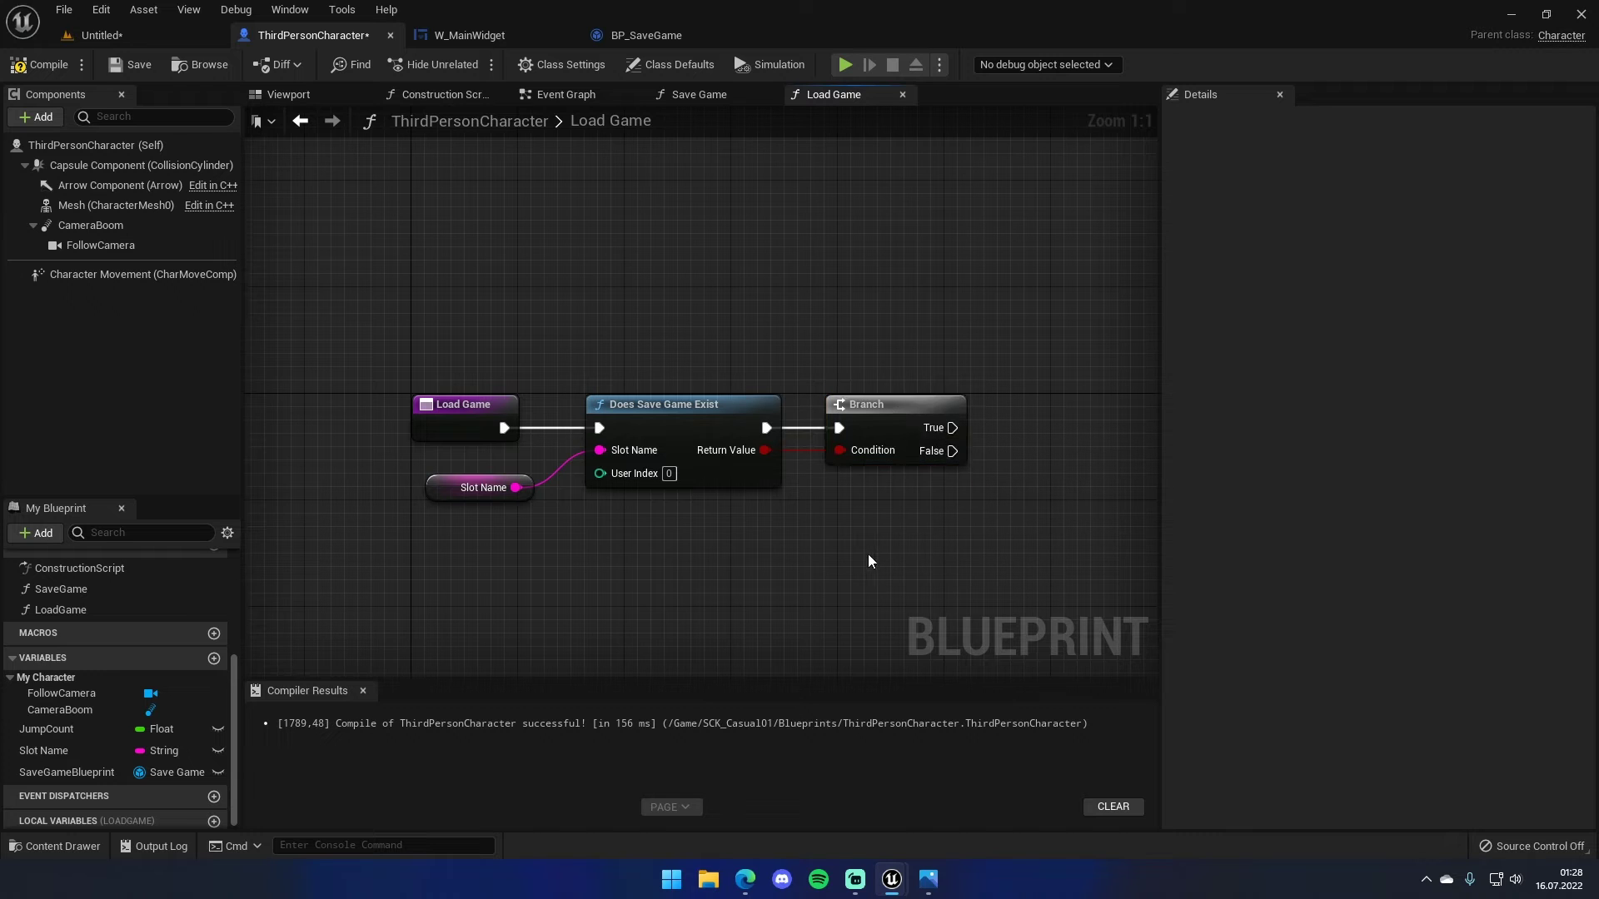
right_click_drag(927, 512, 518, 625)
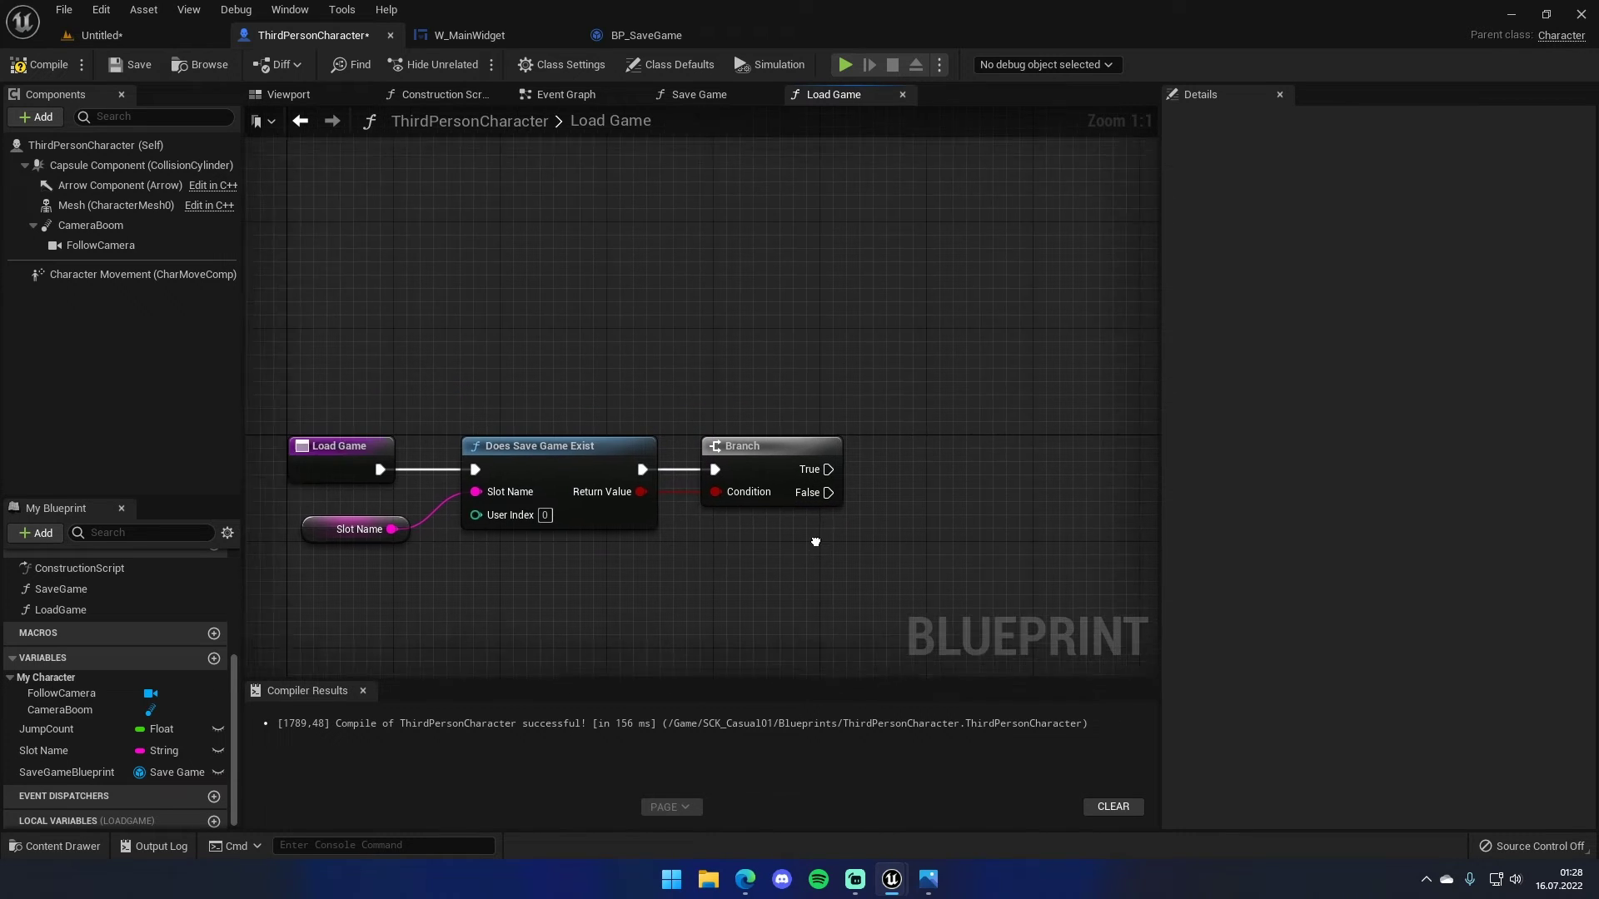
left_click_drag(533, 545, 653, 452)
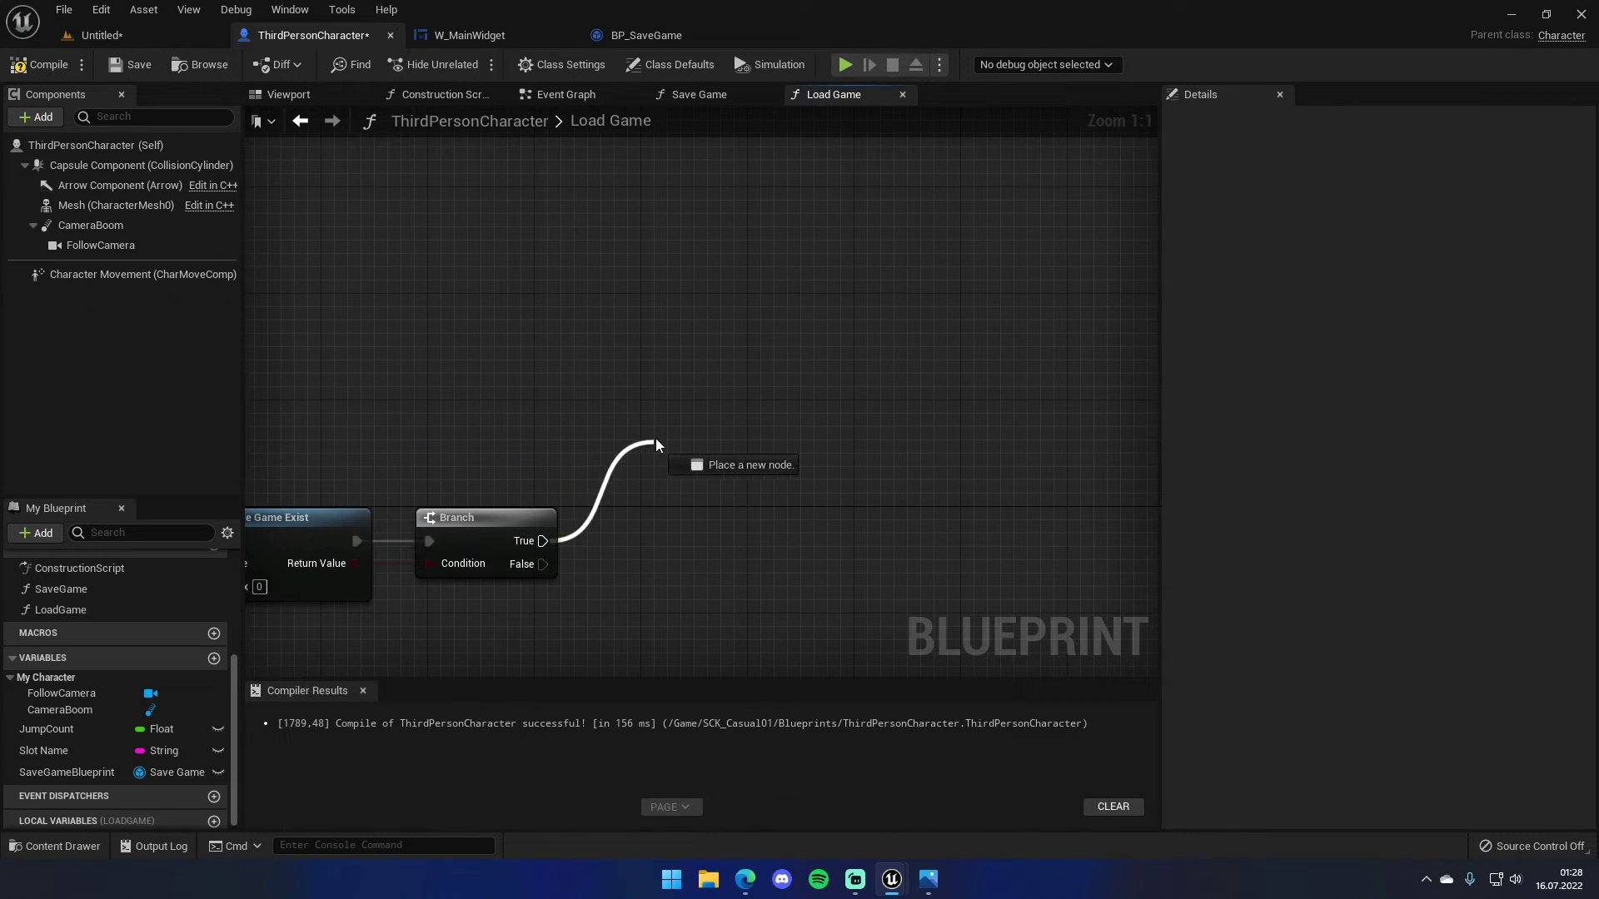
type("load sa")
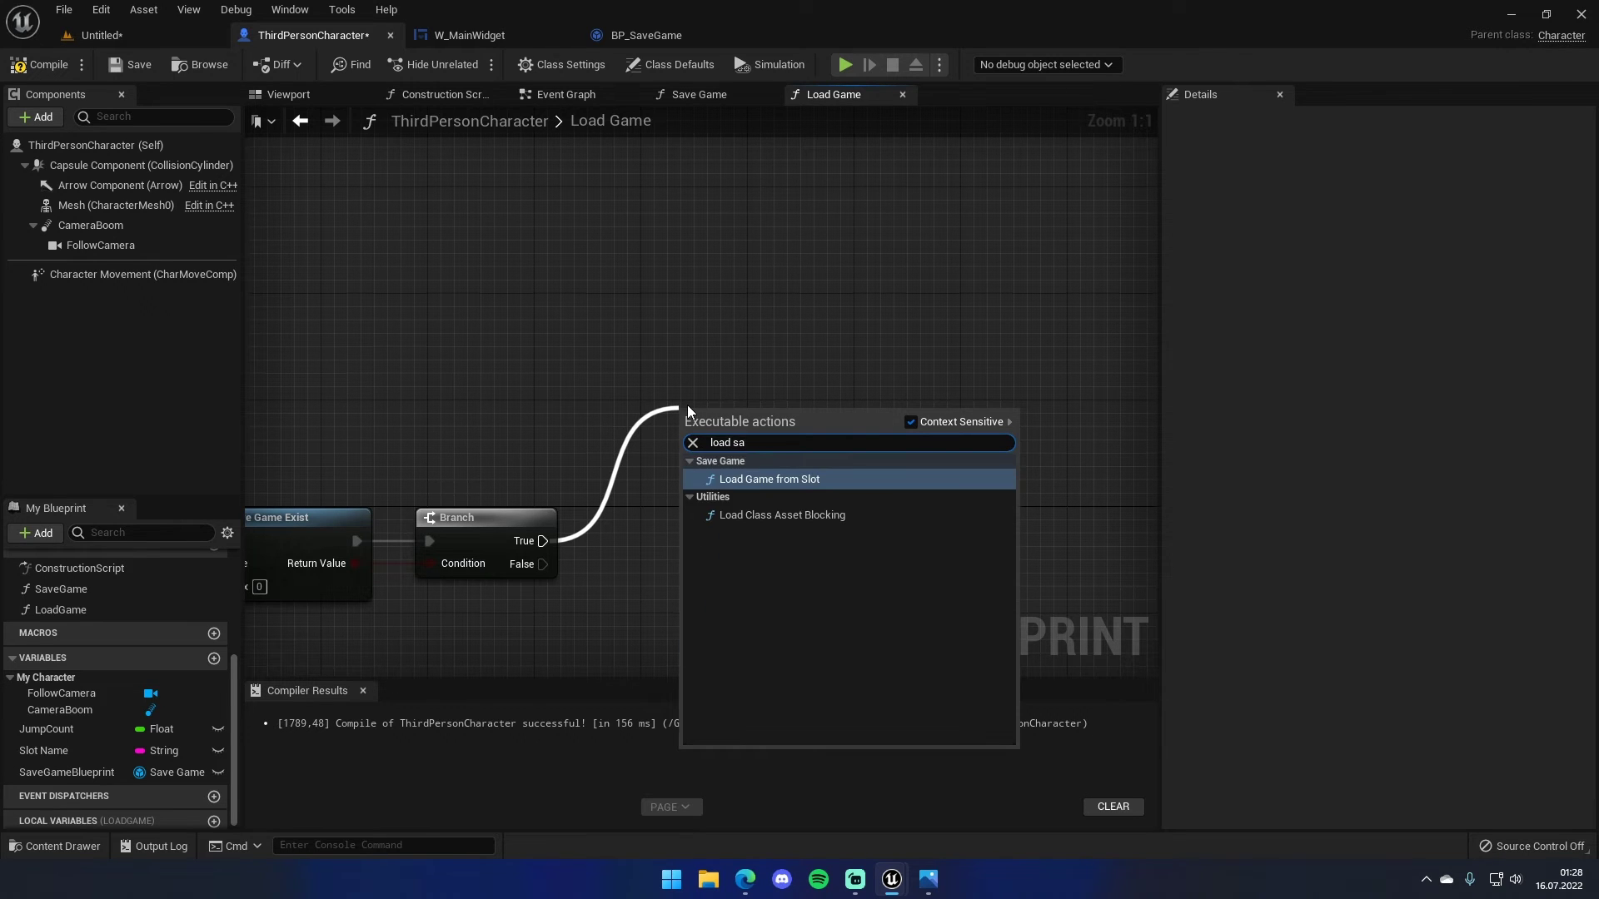
key("Return")
- Feed Slot Name into Load Game from Slot and search 'cast tobp' from its result
left_click_drag(691, 421, 706, 354)
left_click_drag(43, 751, 688, 405)
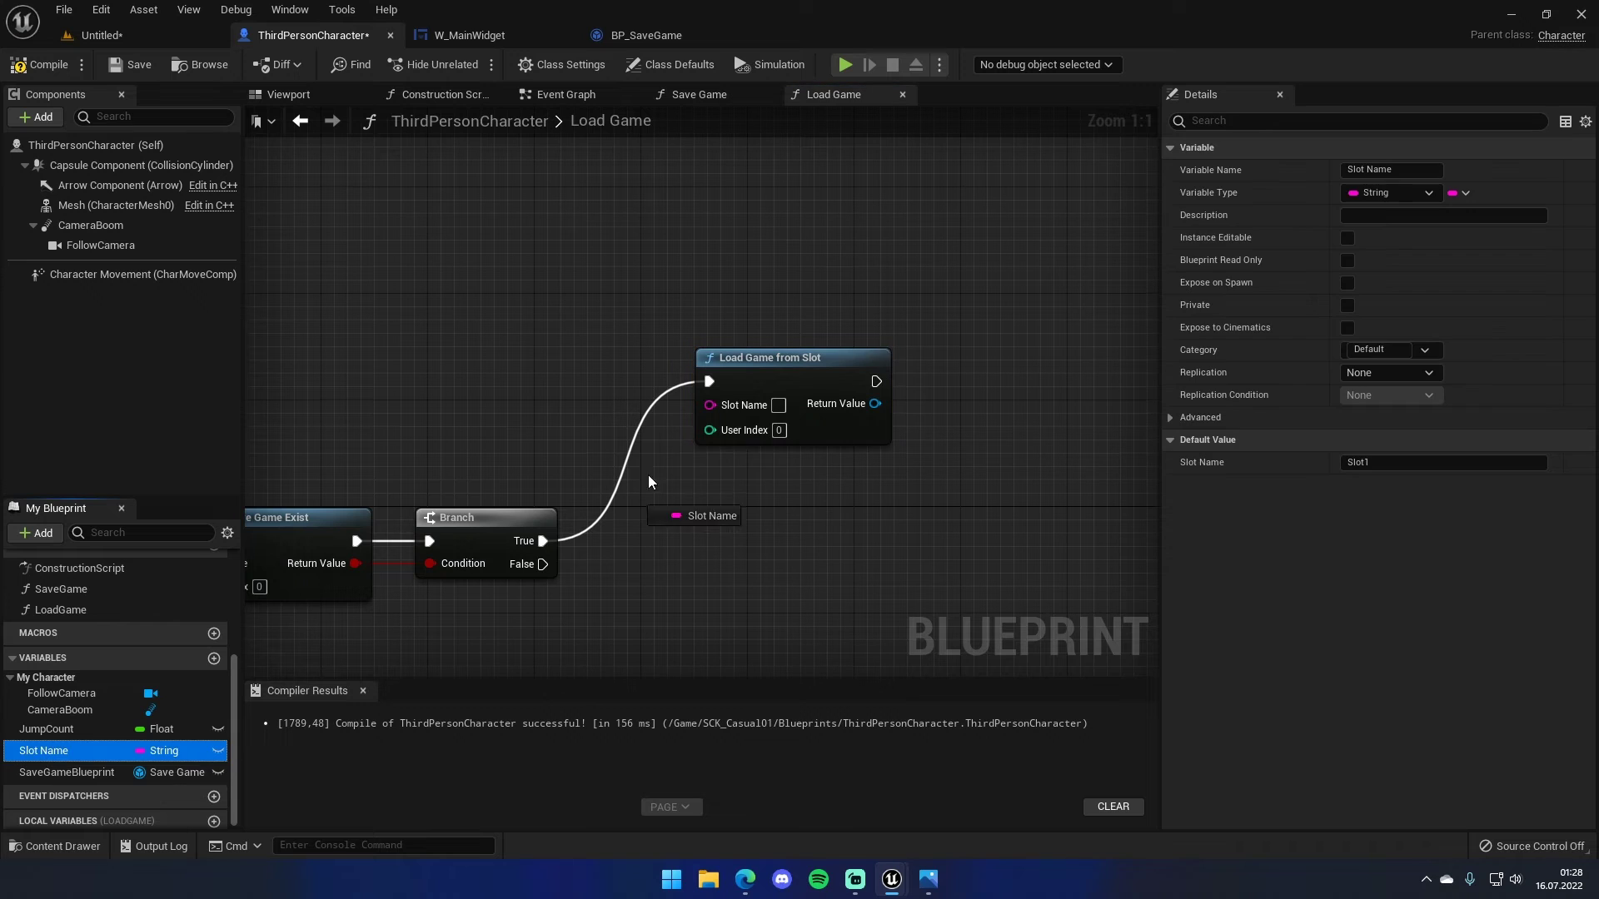
right_click_drag(886, 434, 663, 431)
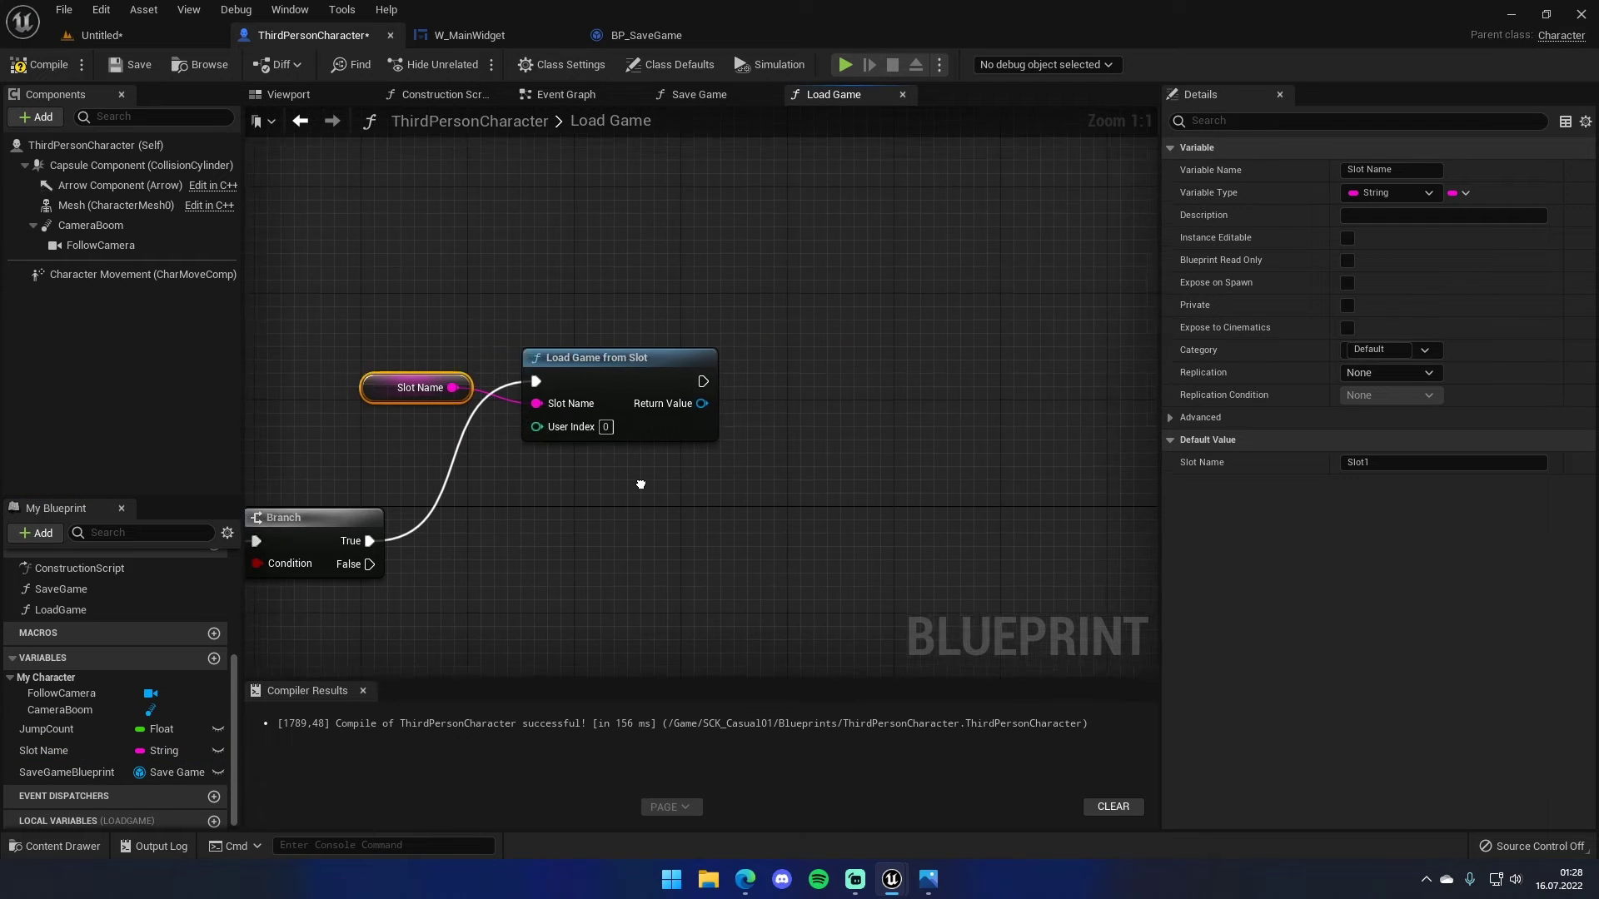
left_click_drag(698, 407, 707, 406)
type("cast")
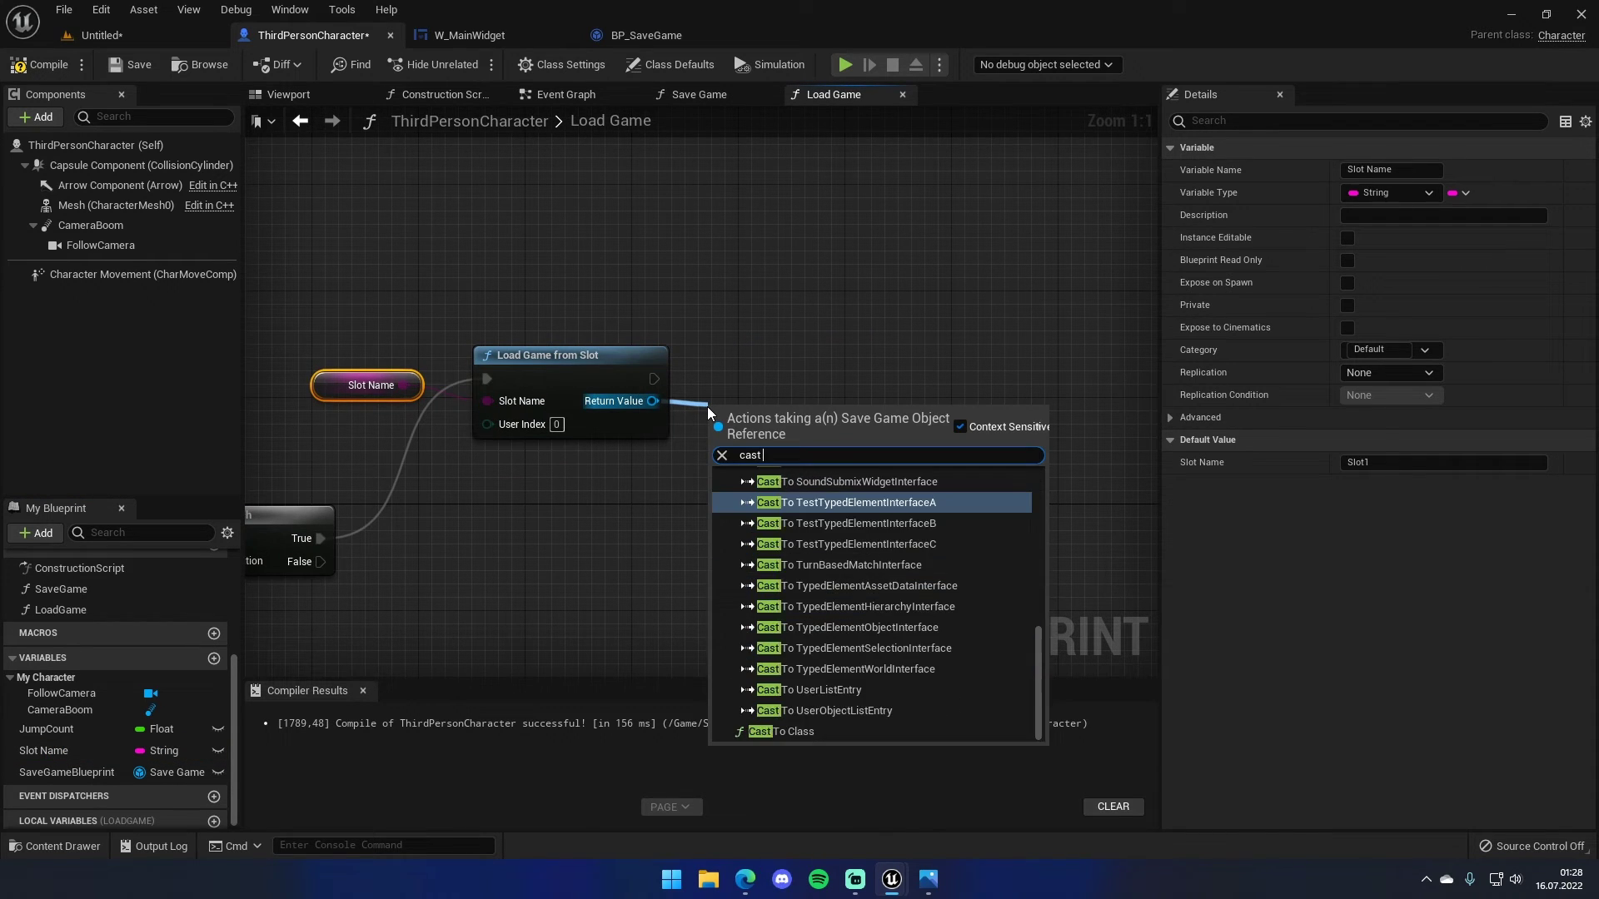
type(" tobp")
- Cast the loaded save to BP_SaveGame and set JumpCount from its Saved Jump Count
key("Return")
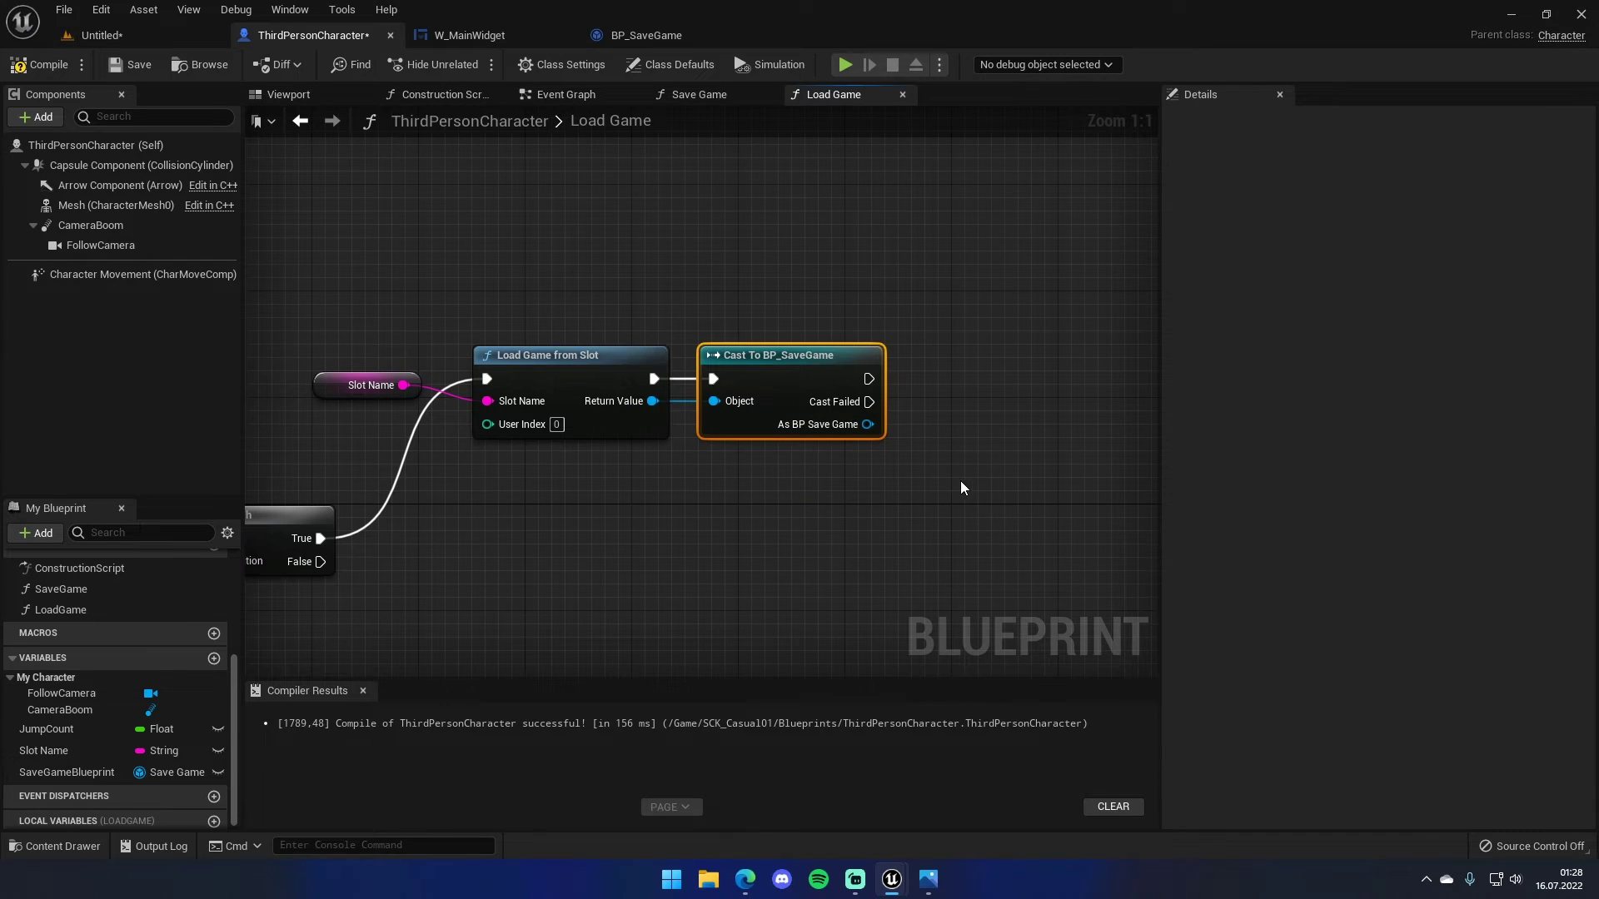
right_click_drag(961, 487, 678, 442)
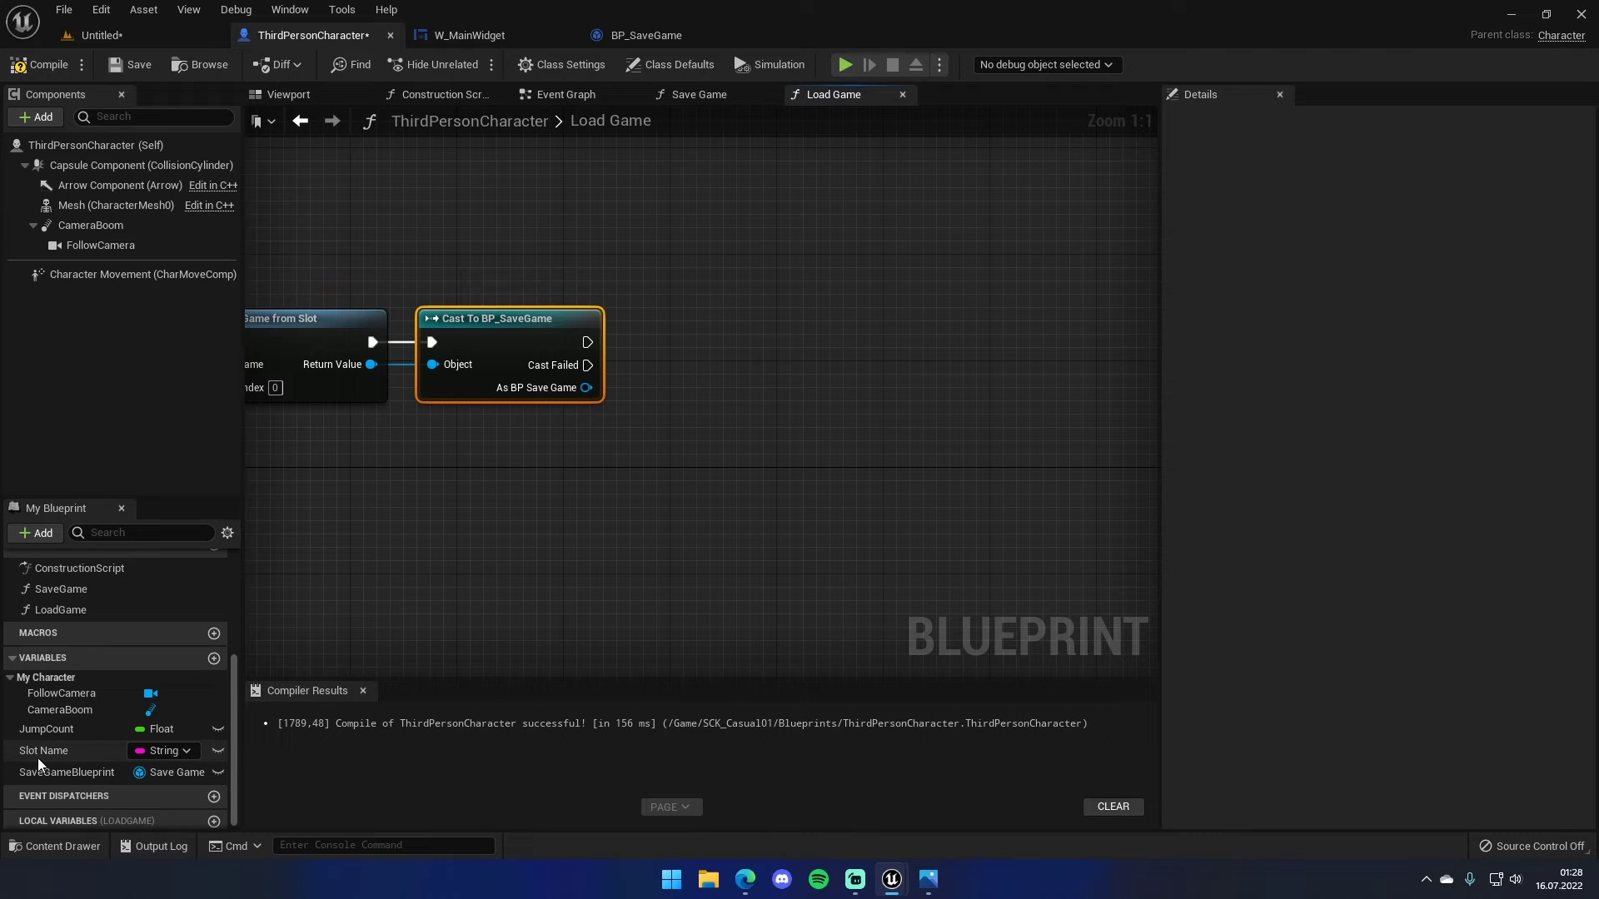
left_click_drag(47, 730, 713, 442)
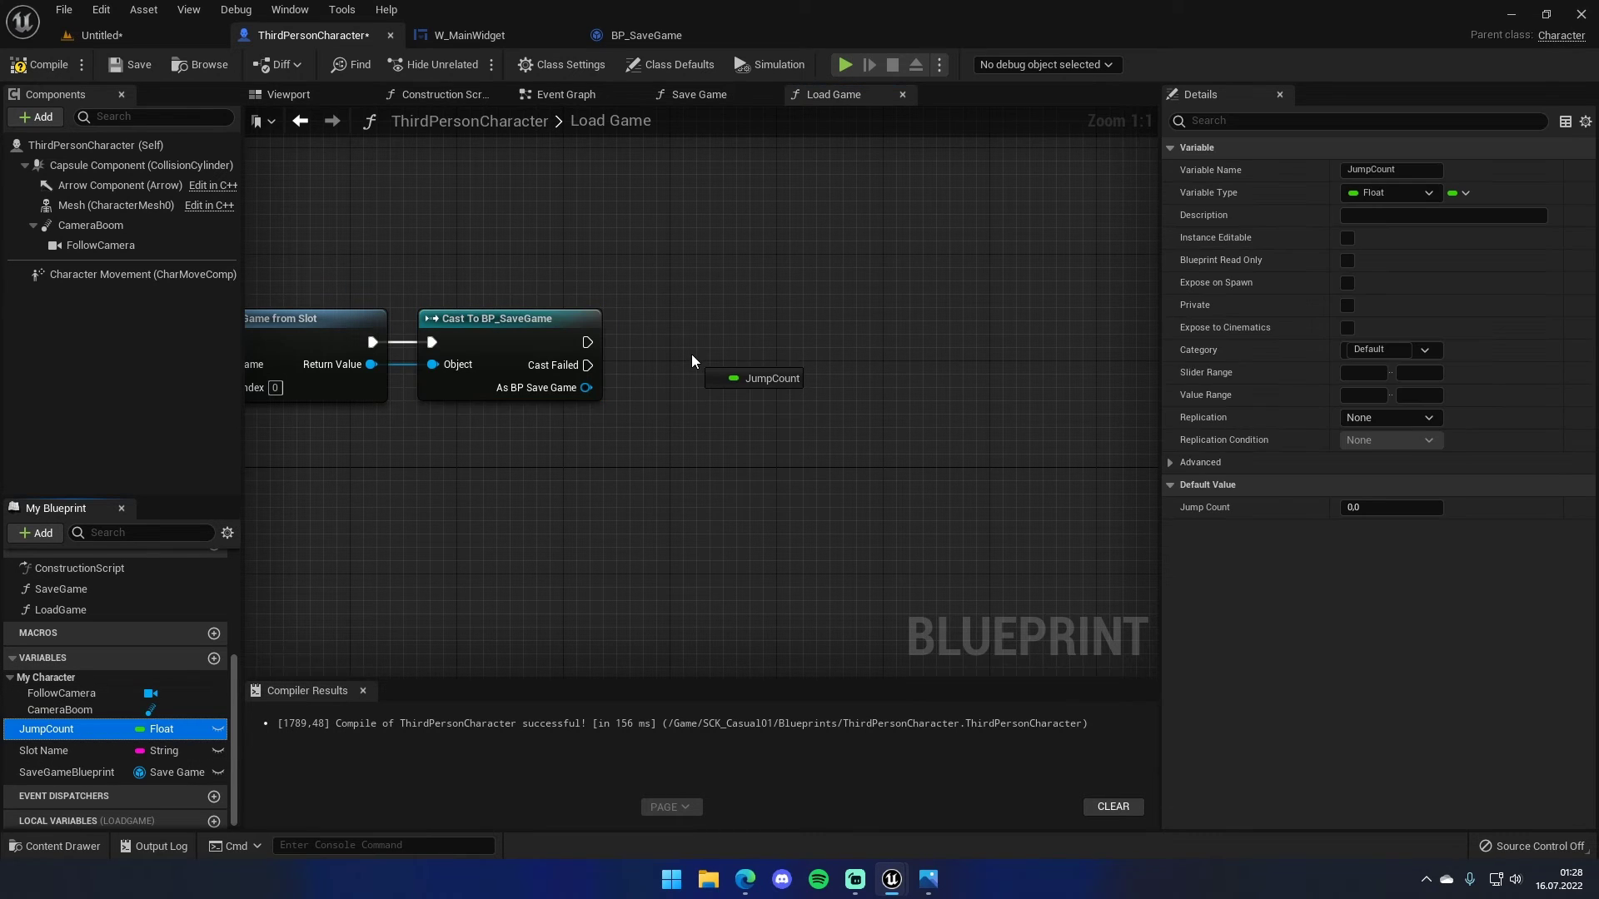
left_click_drag(692, 359, 696, 366)
left_click(733, 403)
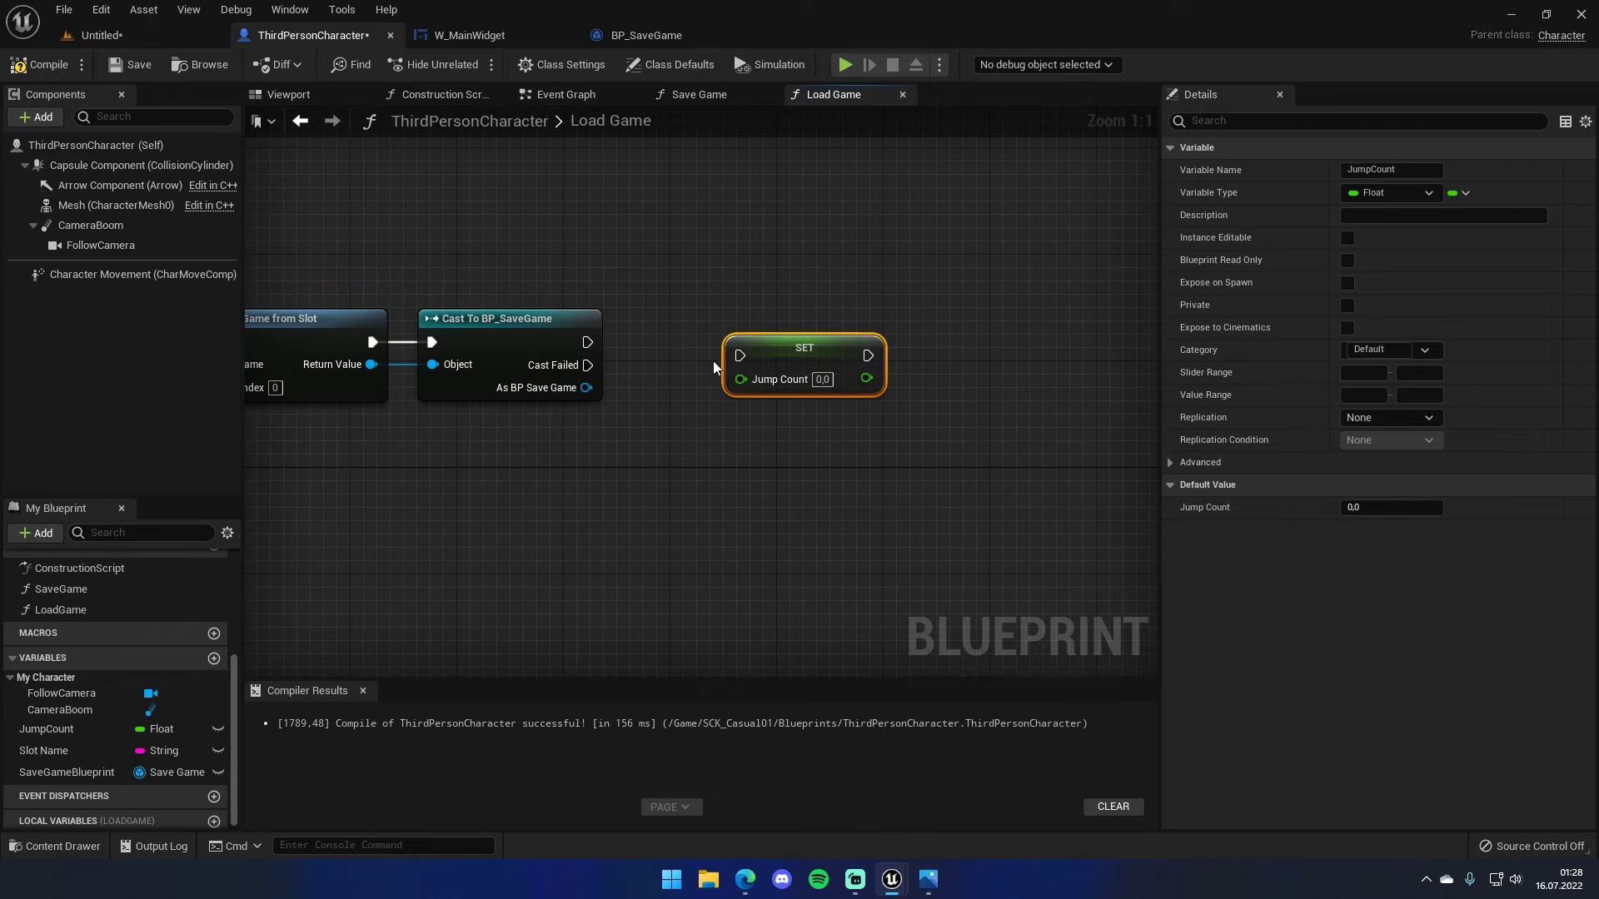
left_click_drag(613, 432, 614, 432)
type("saved")
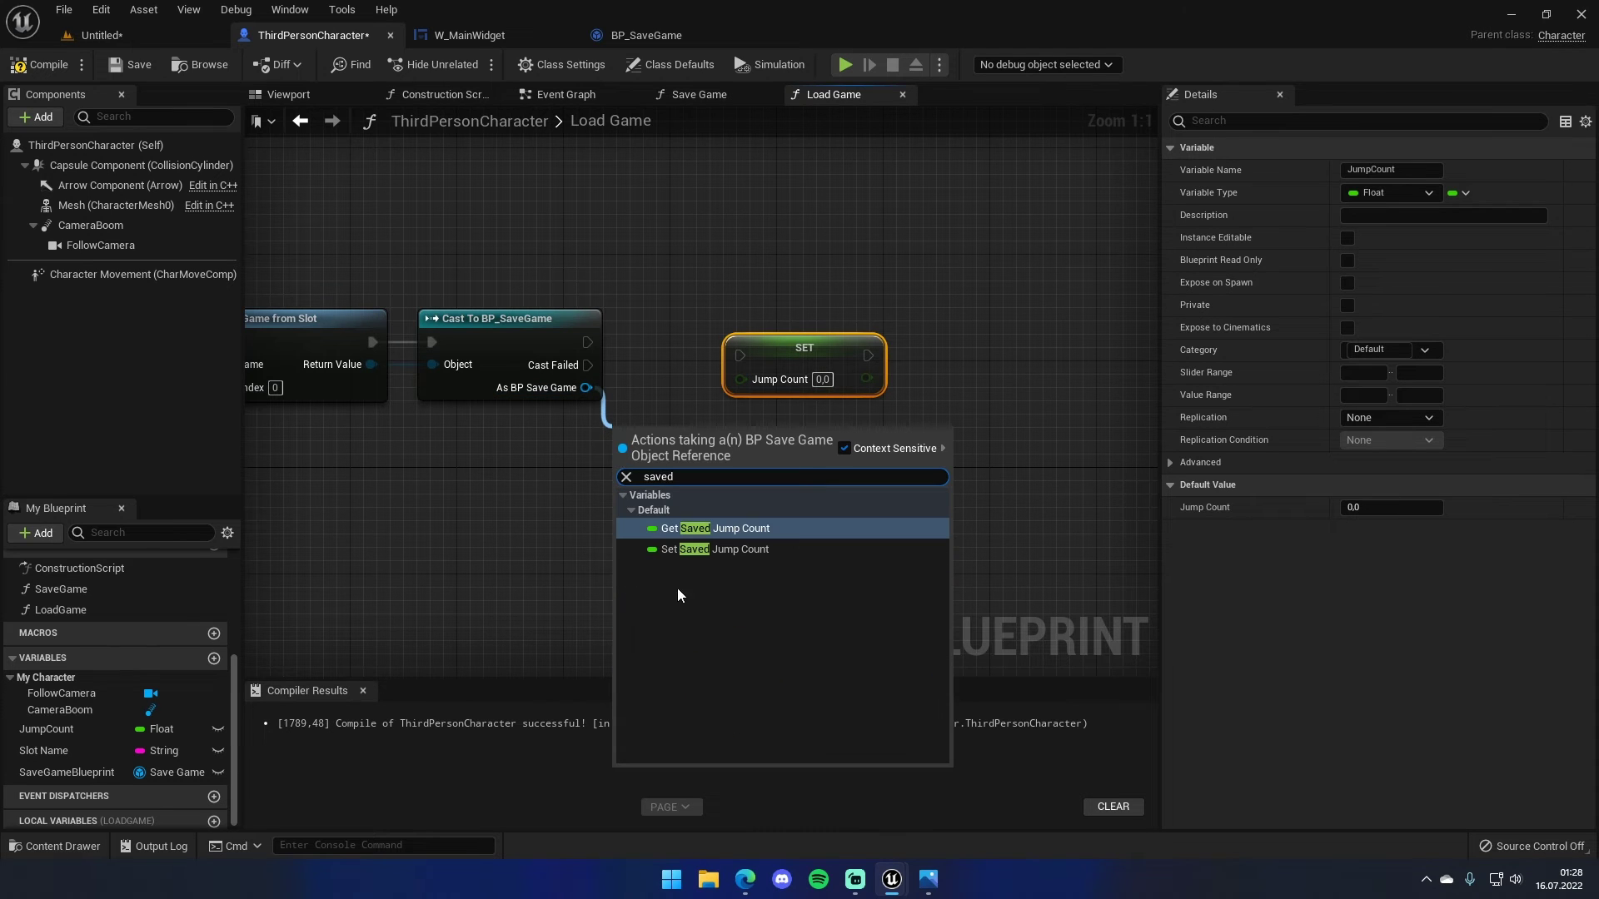
left_click(713, 529)
mouse_move(797, 441)
left_mouse_down()
mouse_move(776, 362)
mouse_move(816, 335)
mouse_move(681, 331)
left_mouse_up()
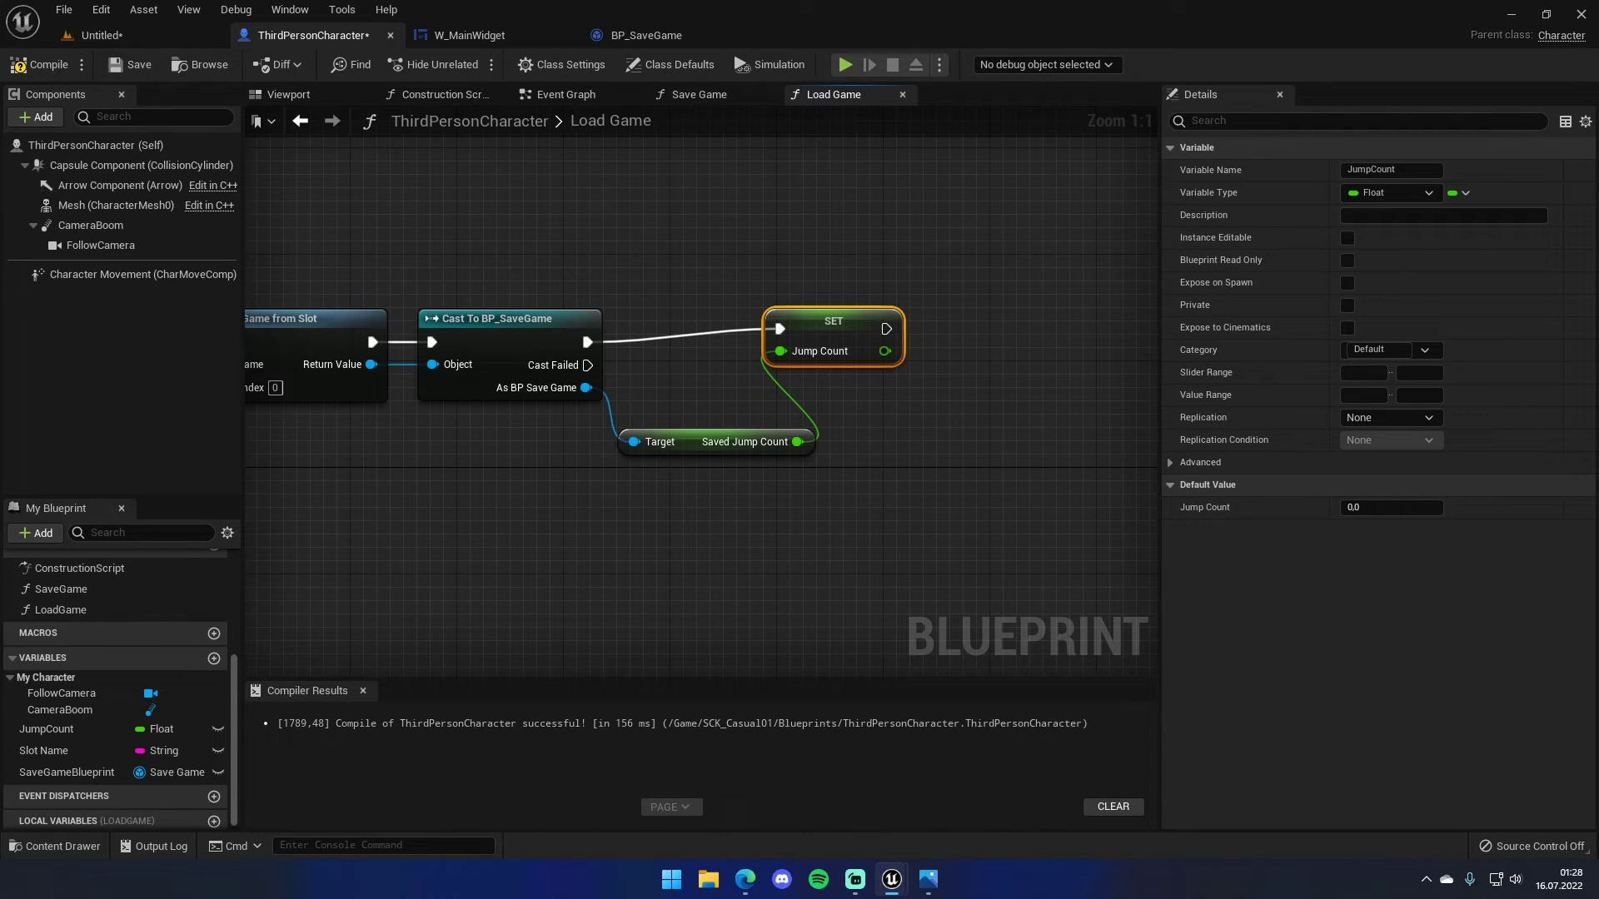
- Arrange the Saved Jump Count and SET nodes neatly and compile the character blueprint
left_click_drag(817, 350, 817, 364)
left_click_drag(702, 442, 689, 469)
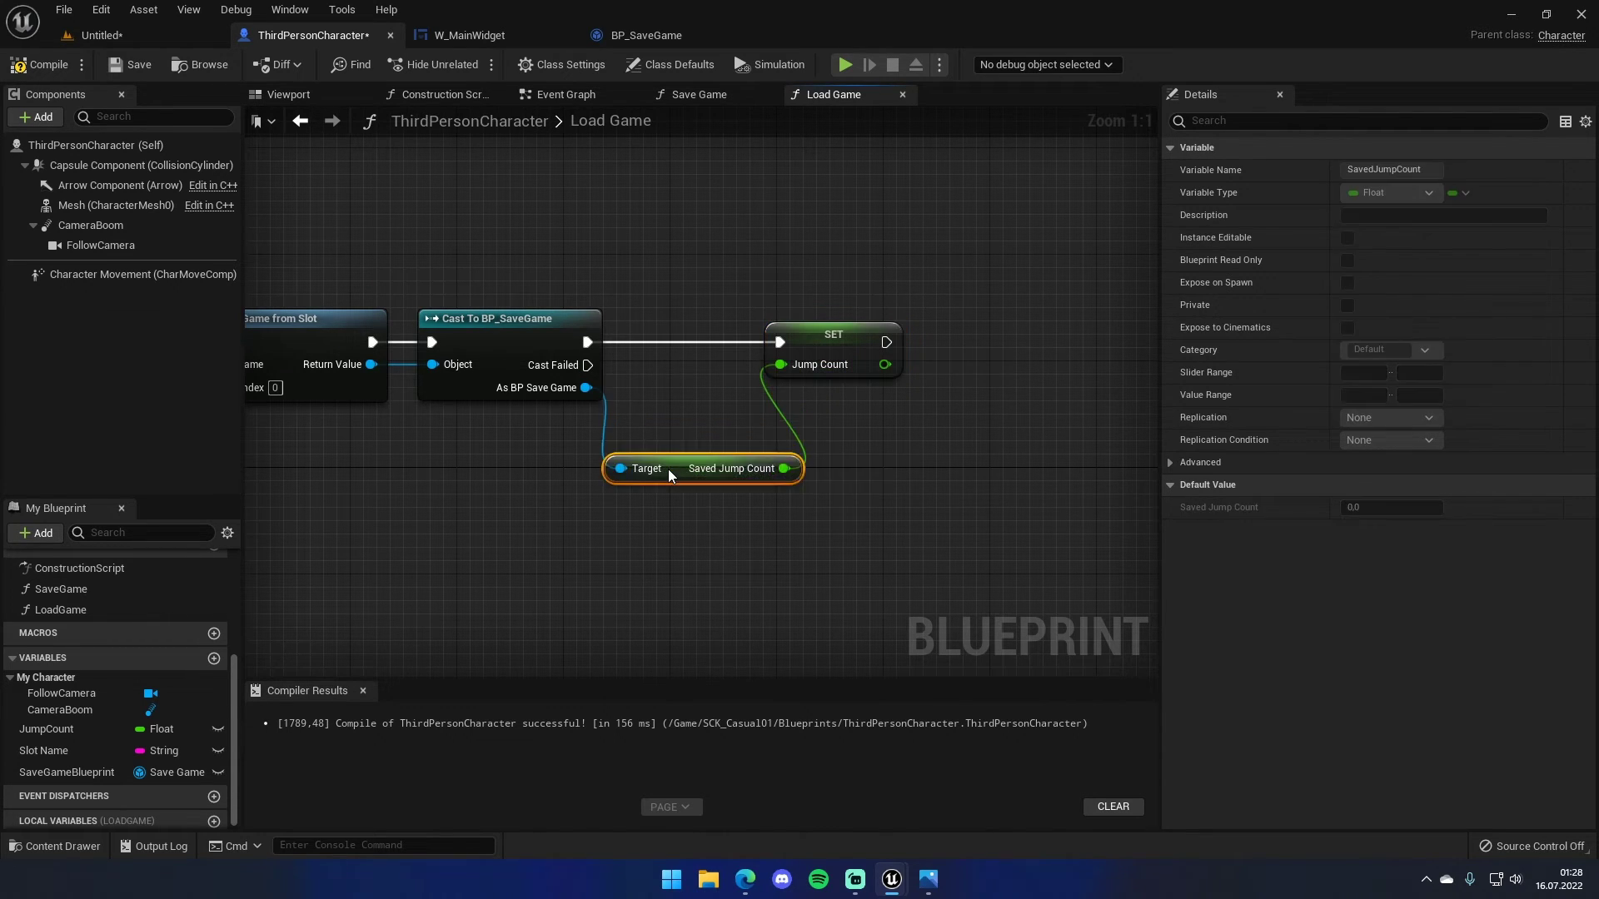
left_click_drag(839, 335, 933, 334)
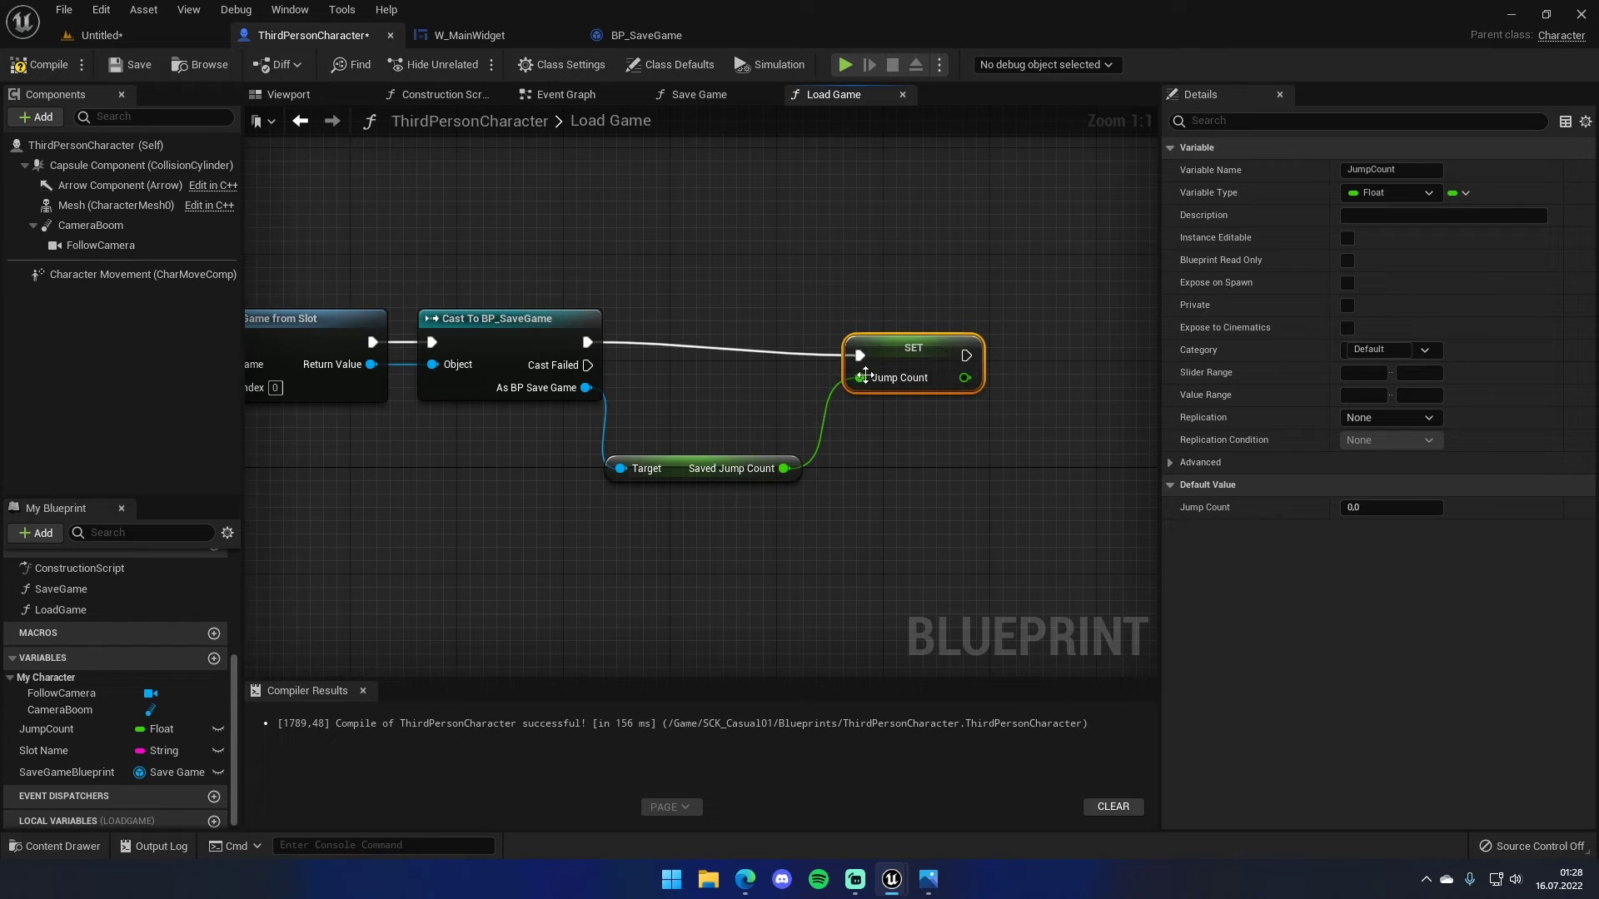
left_click_drag(688, 473, 714, 442)
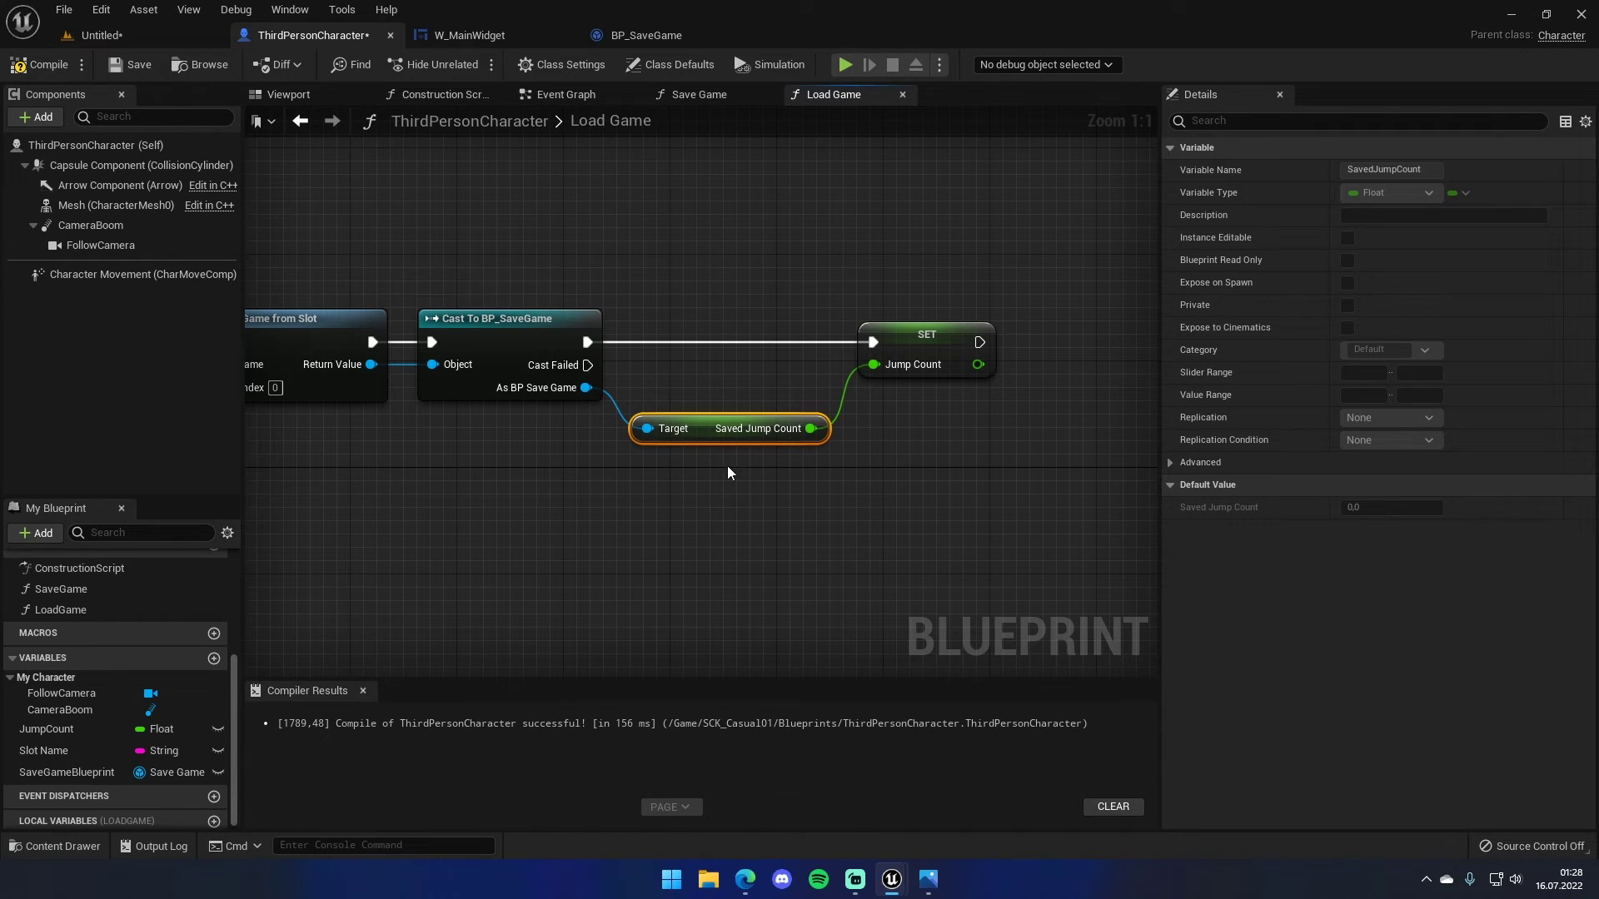
right_click_drag(727, 466, 787, 476)
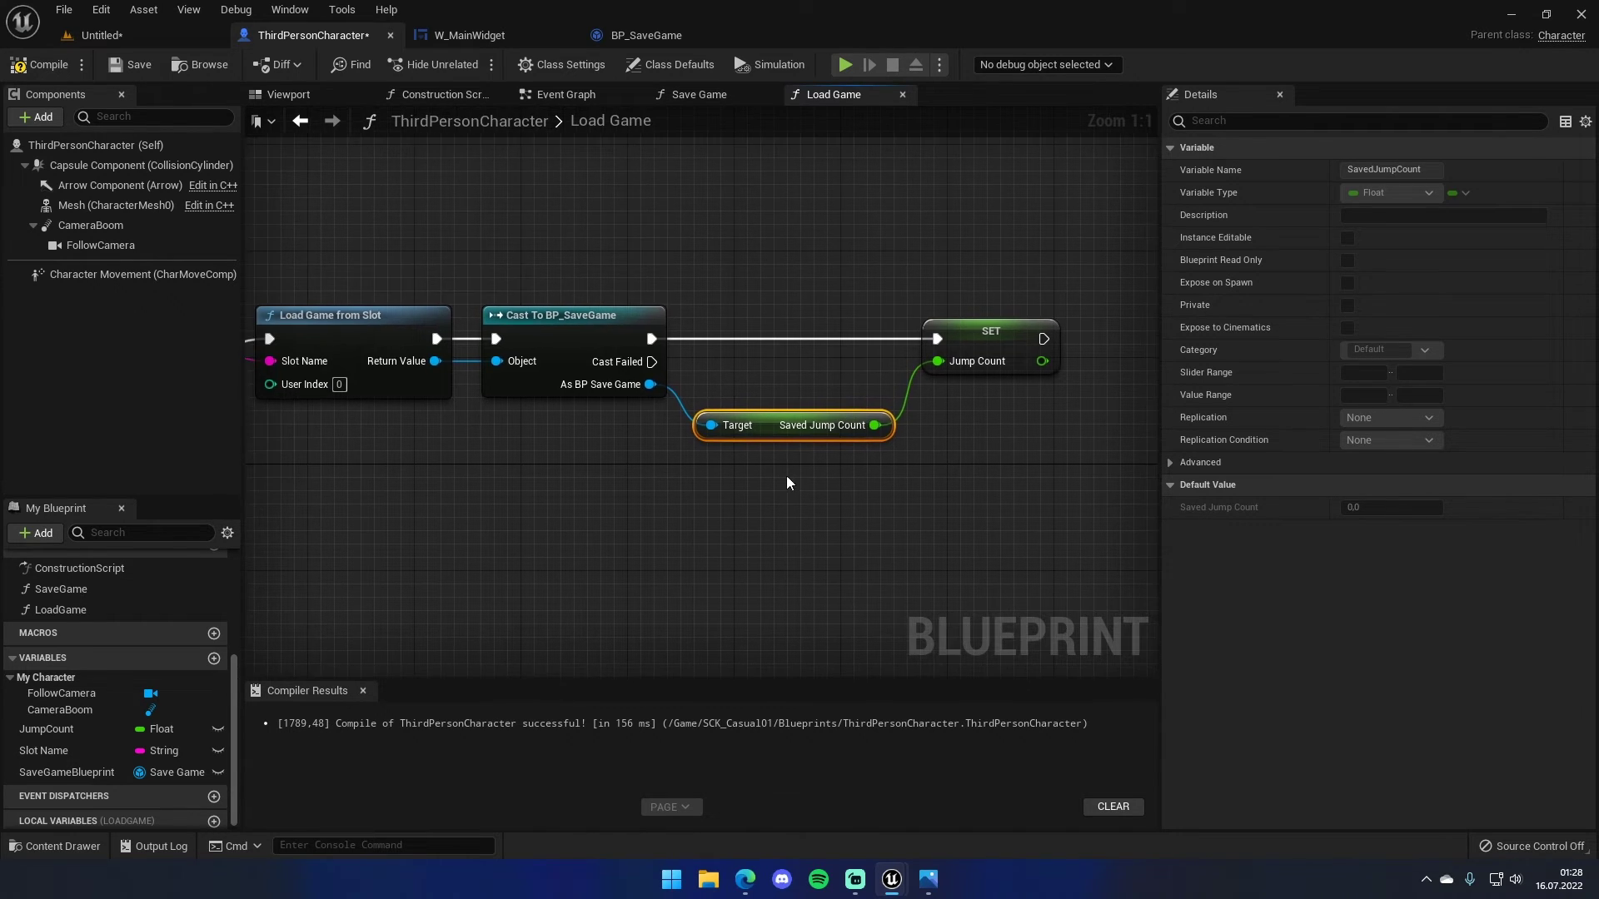
left_click(905, 286)
left_click_drag(845, 472, 846, 471)
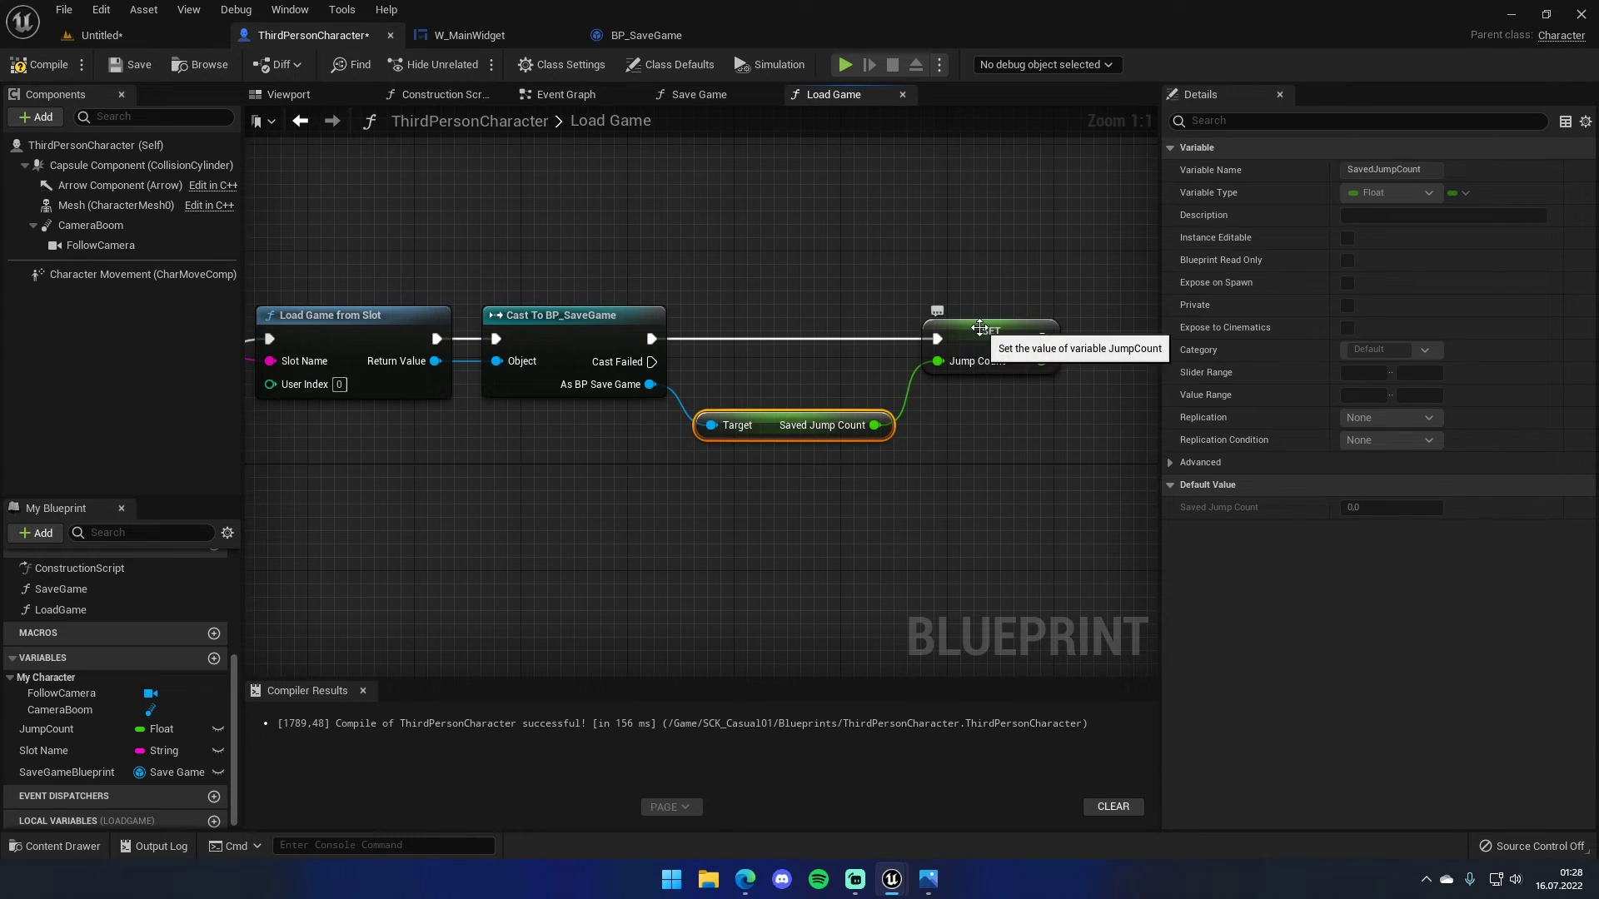
left_click(1005, 348)
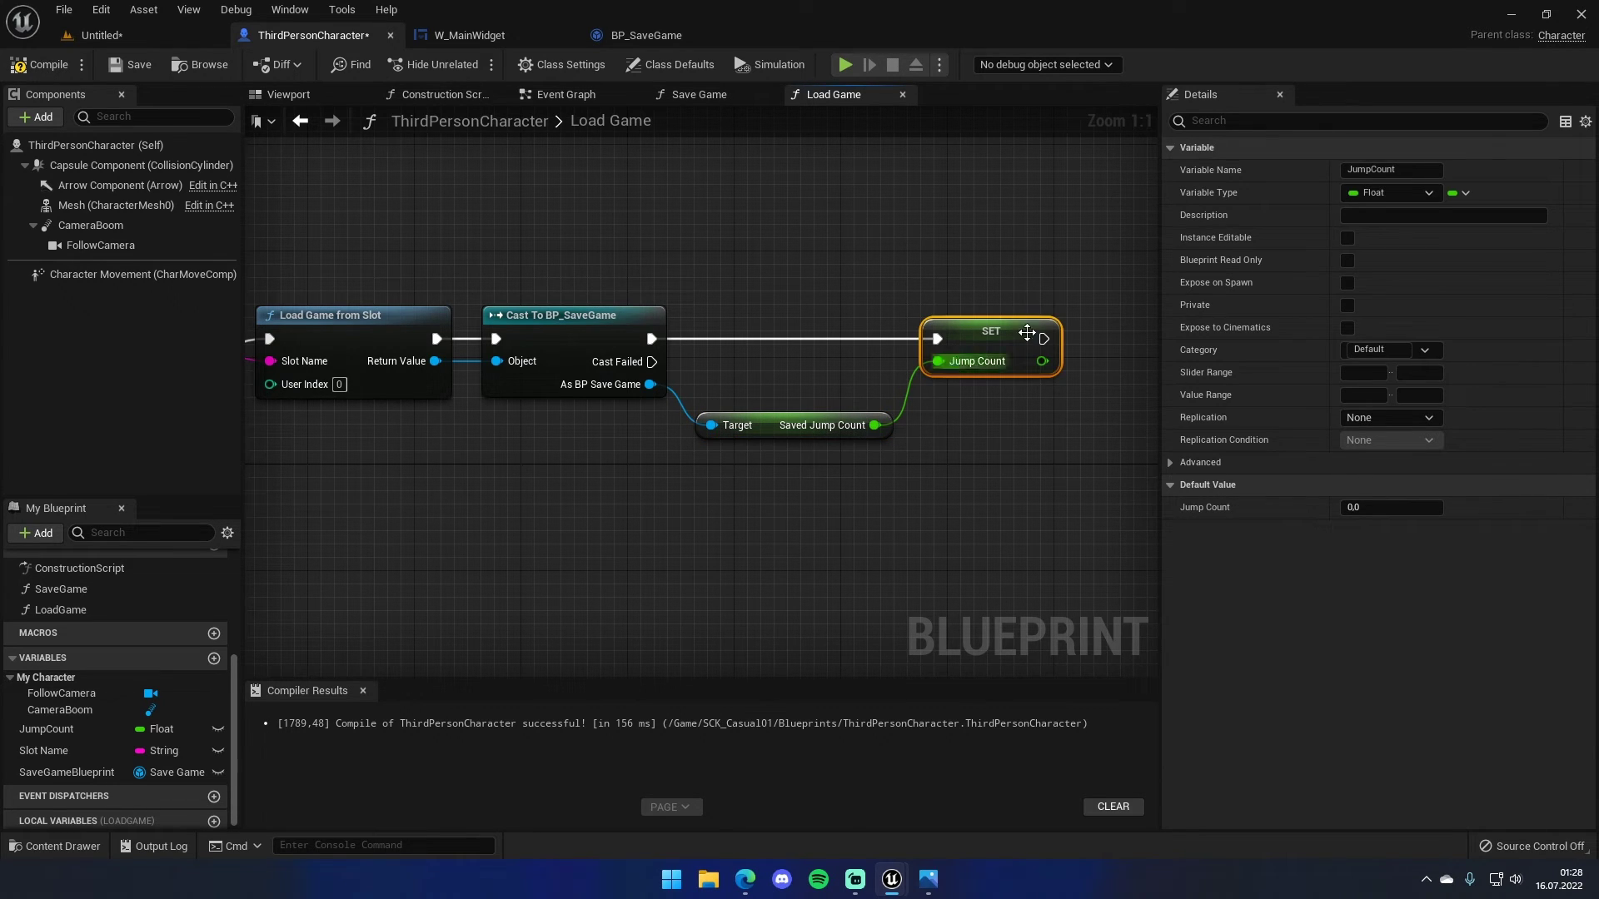
left_click(39, 64)
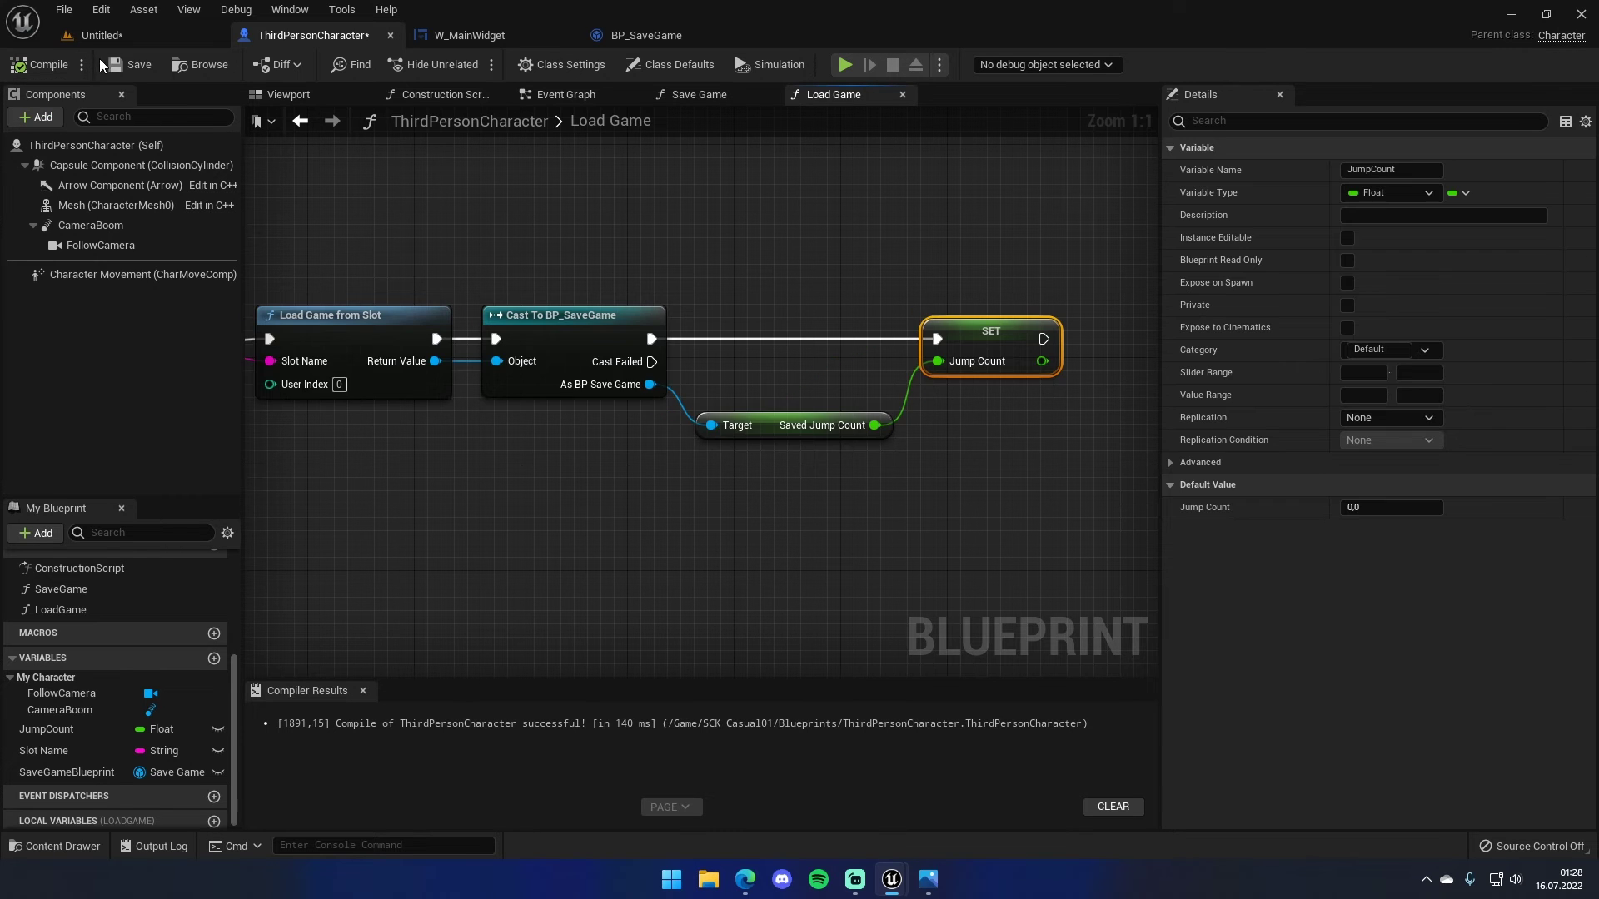
right_click_drag(367, 333, 605, 289)
left_click(566, 94)
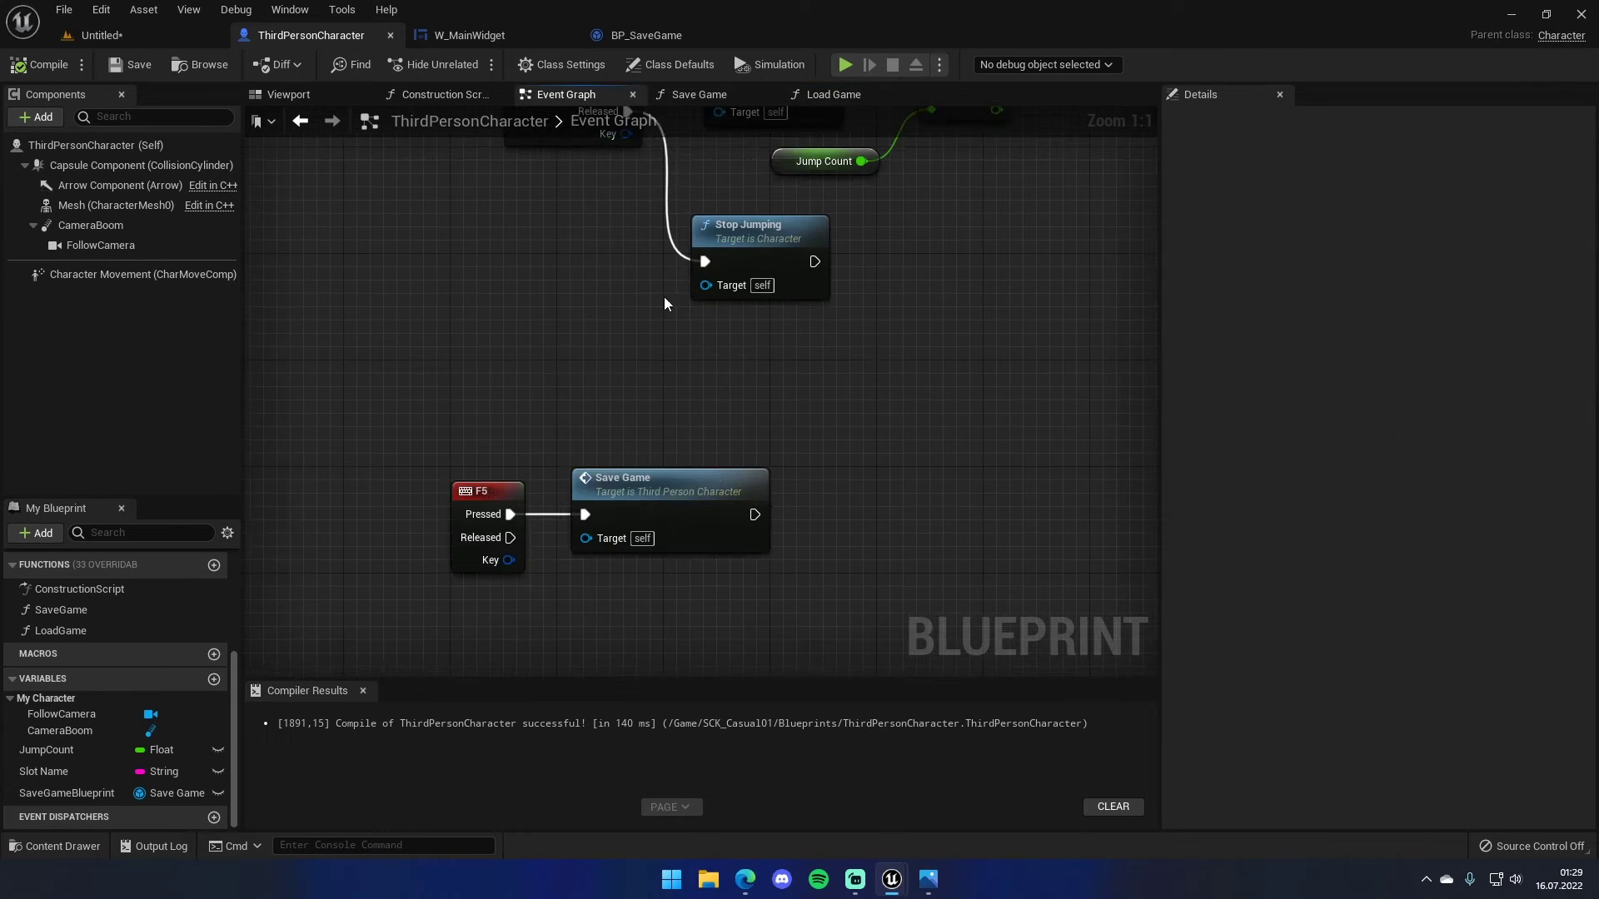
- Call Load Game after Add to Viewport in BeginPlay and compile the character blueprint
right_click_drag(733, 301, 727, 527)
scroll(715, 466, "down", 5)
scroll(952, 306, "up", 5)
left_click_drag(926, 300, 999, 302)
type("load")
key("Return")
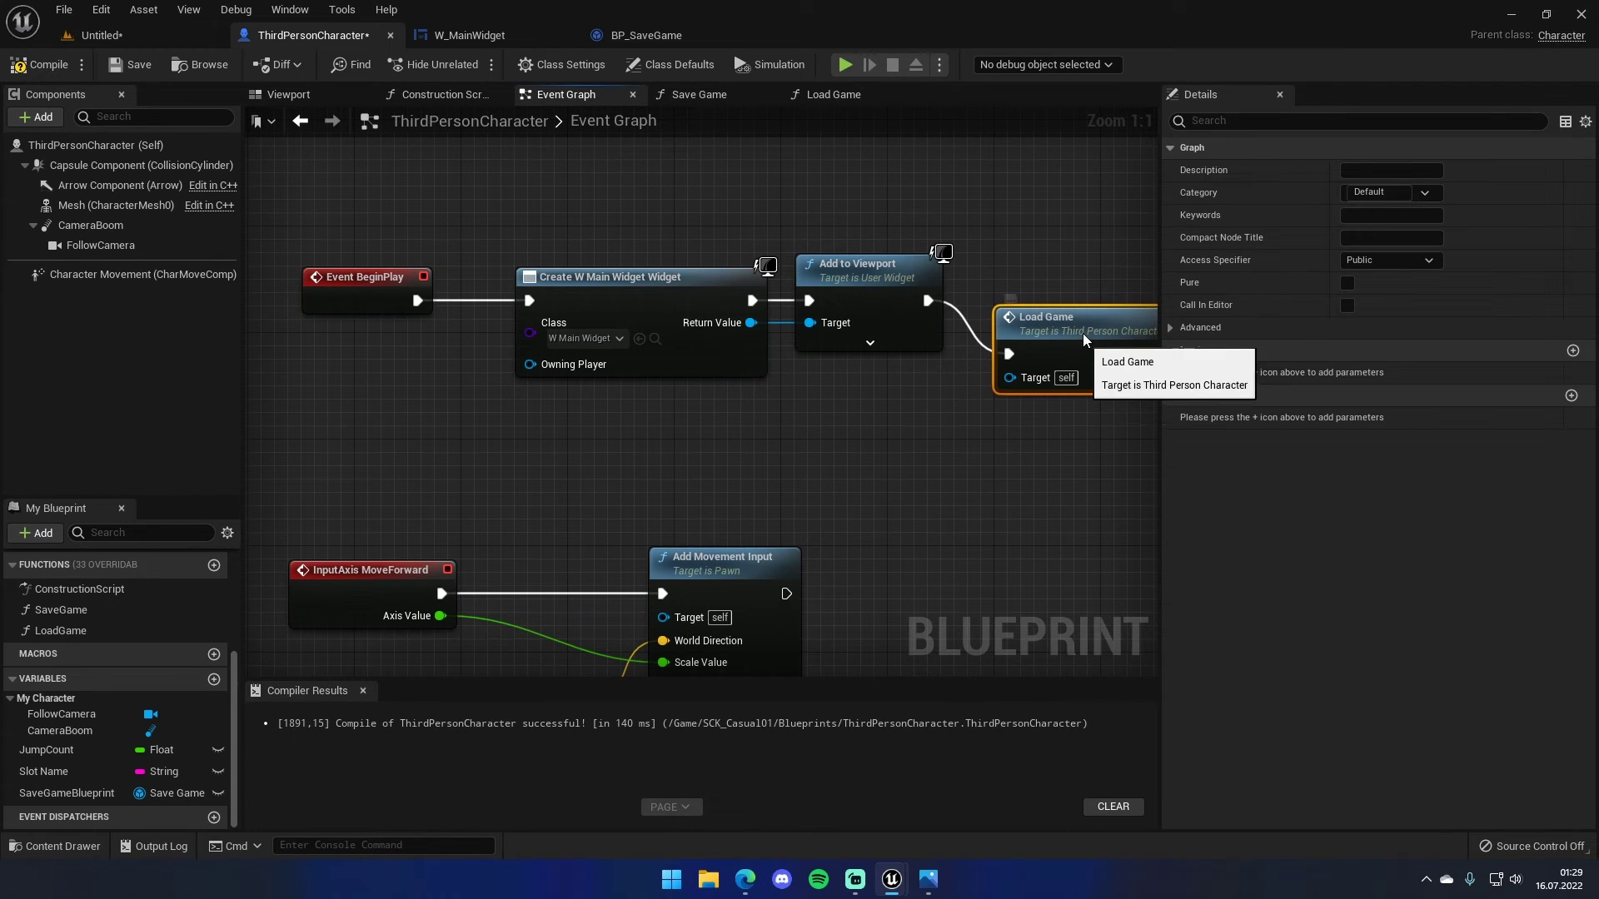
left_click(1078, 290)
right_click_drag(727, 527, 572, 237)
scroll(572, 242, "down", 2)
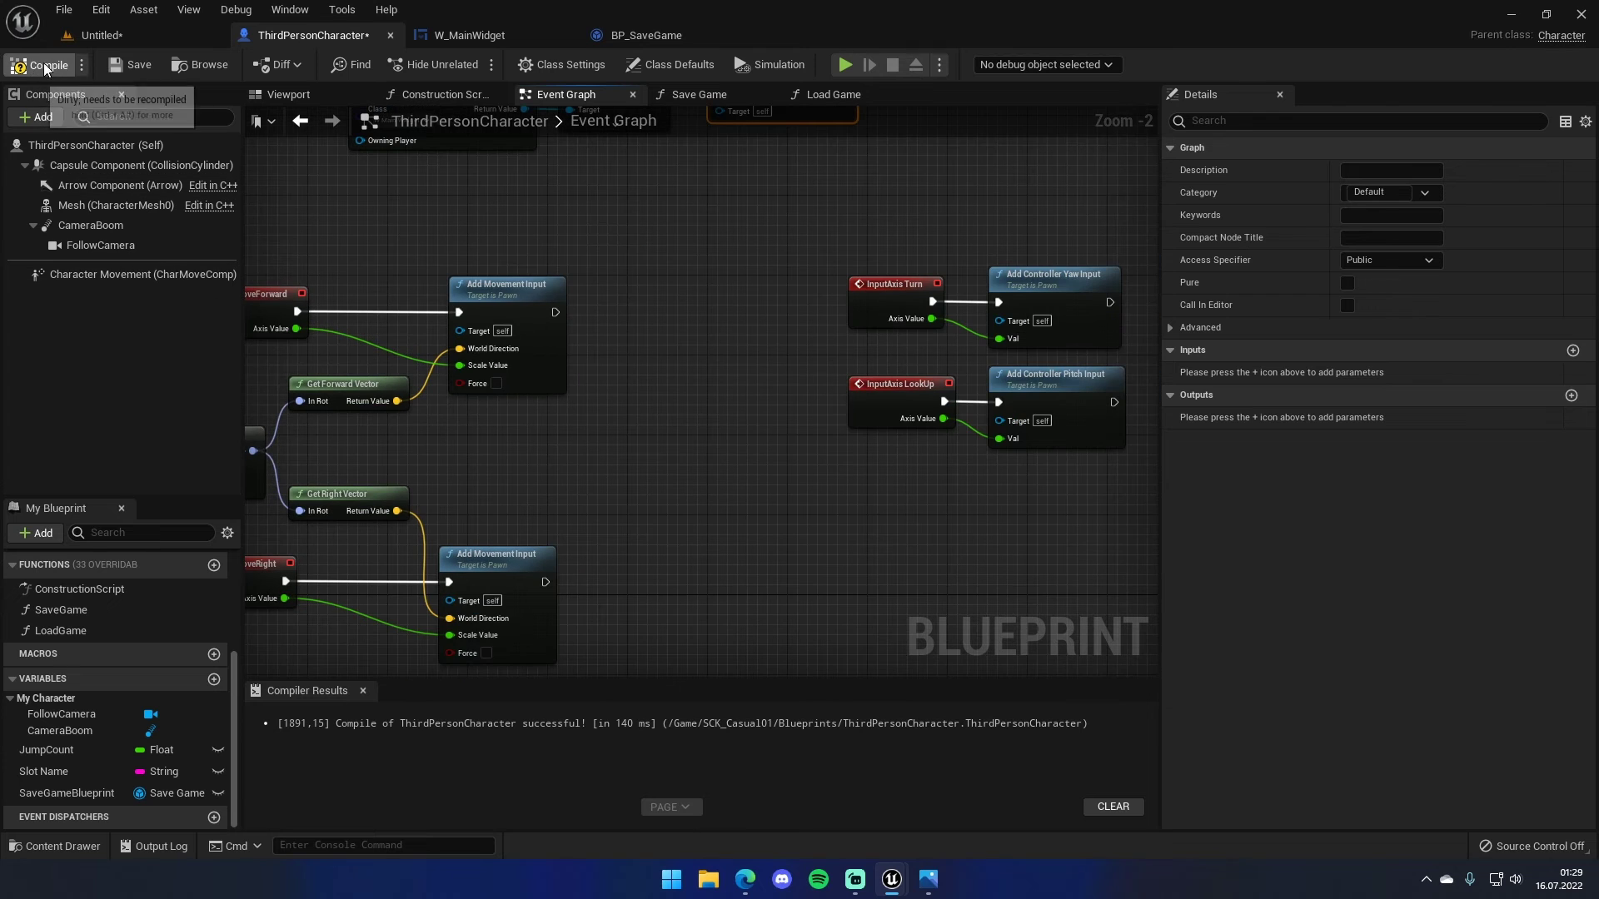
left_click(115, 38)
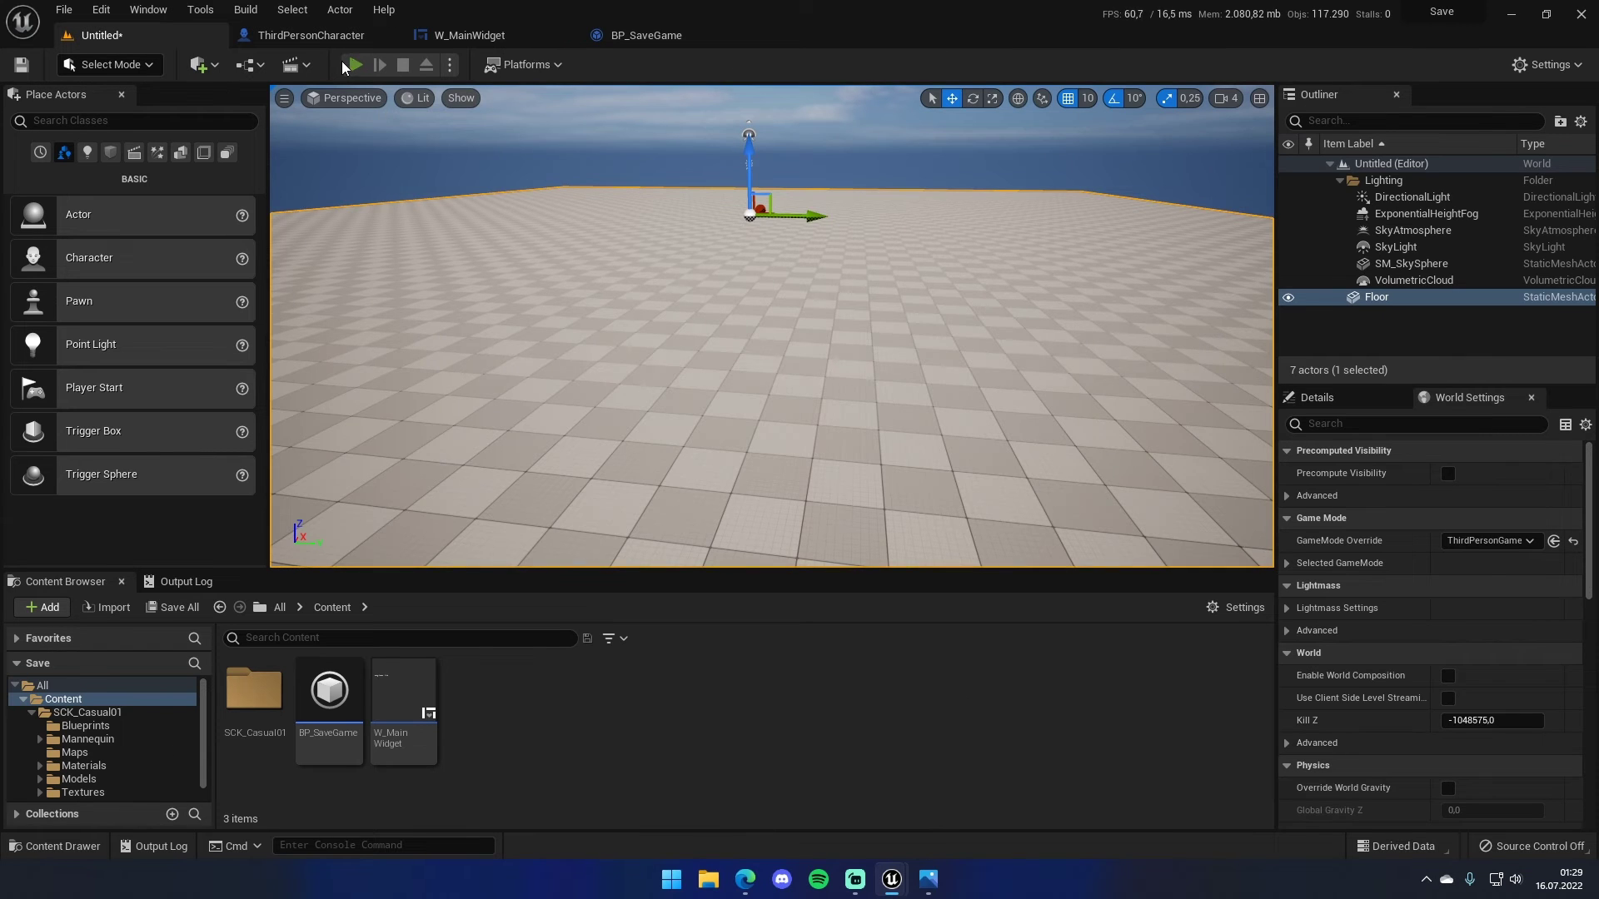
- Play-test the level, then replay it and jump three times before stopping
left_click(353, 65)
key("Escape")
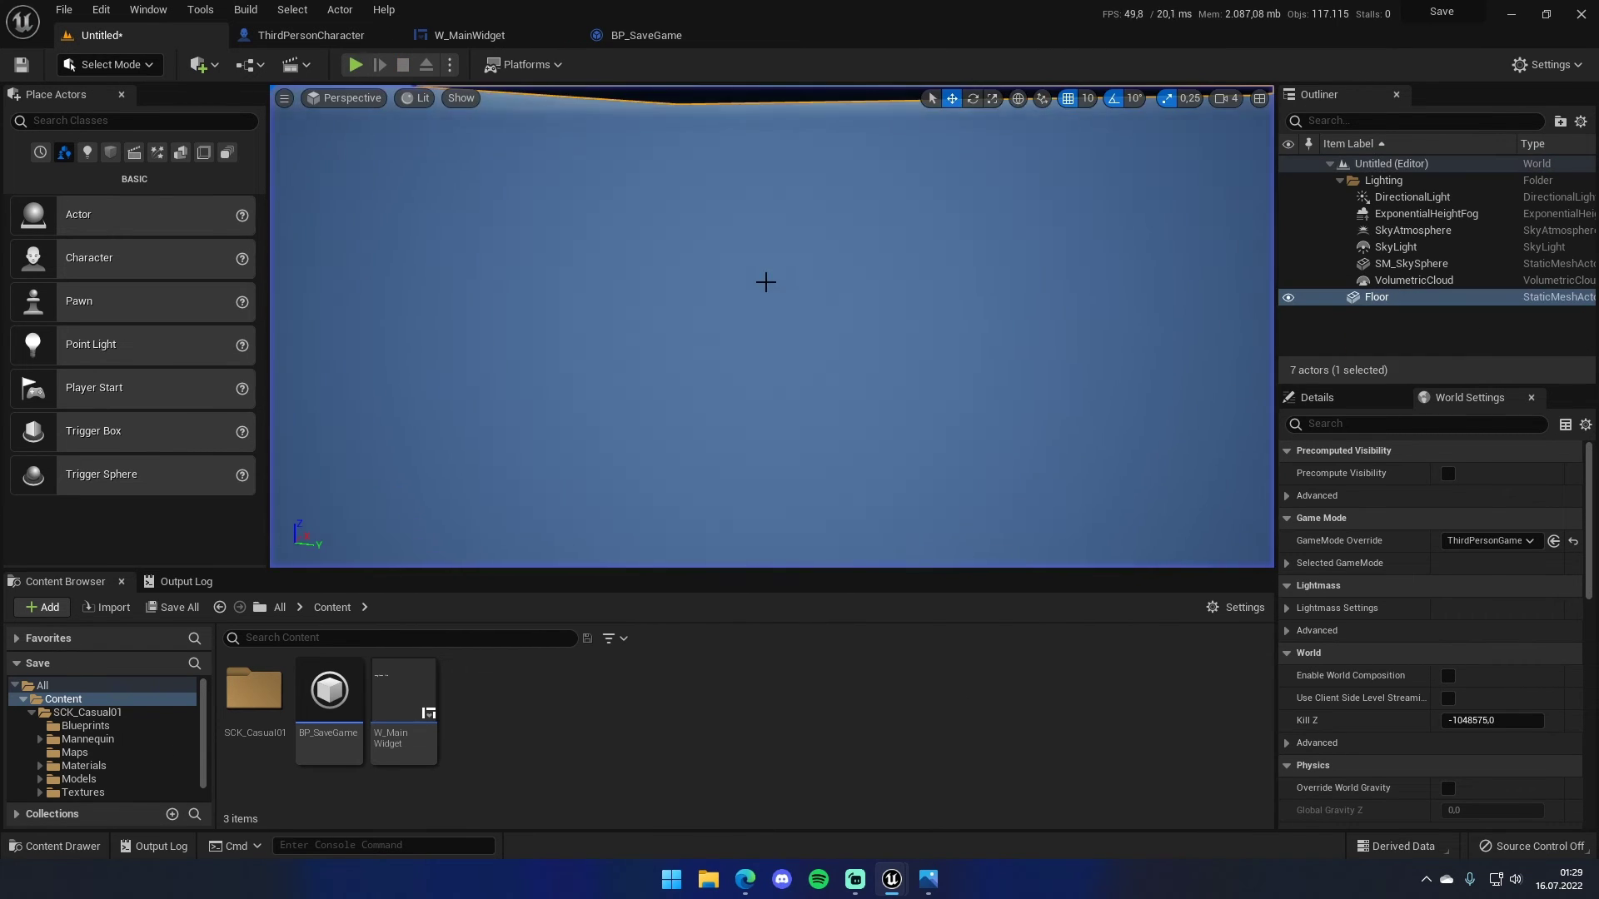
key("f")
right_click_drag(769, 283, 769, 284)
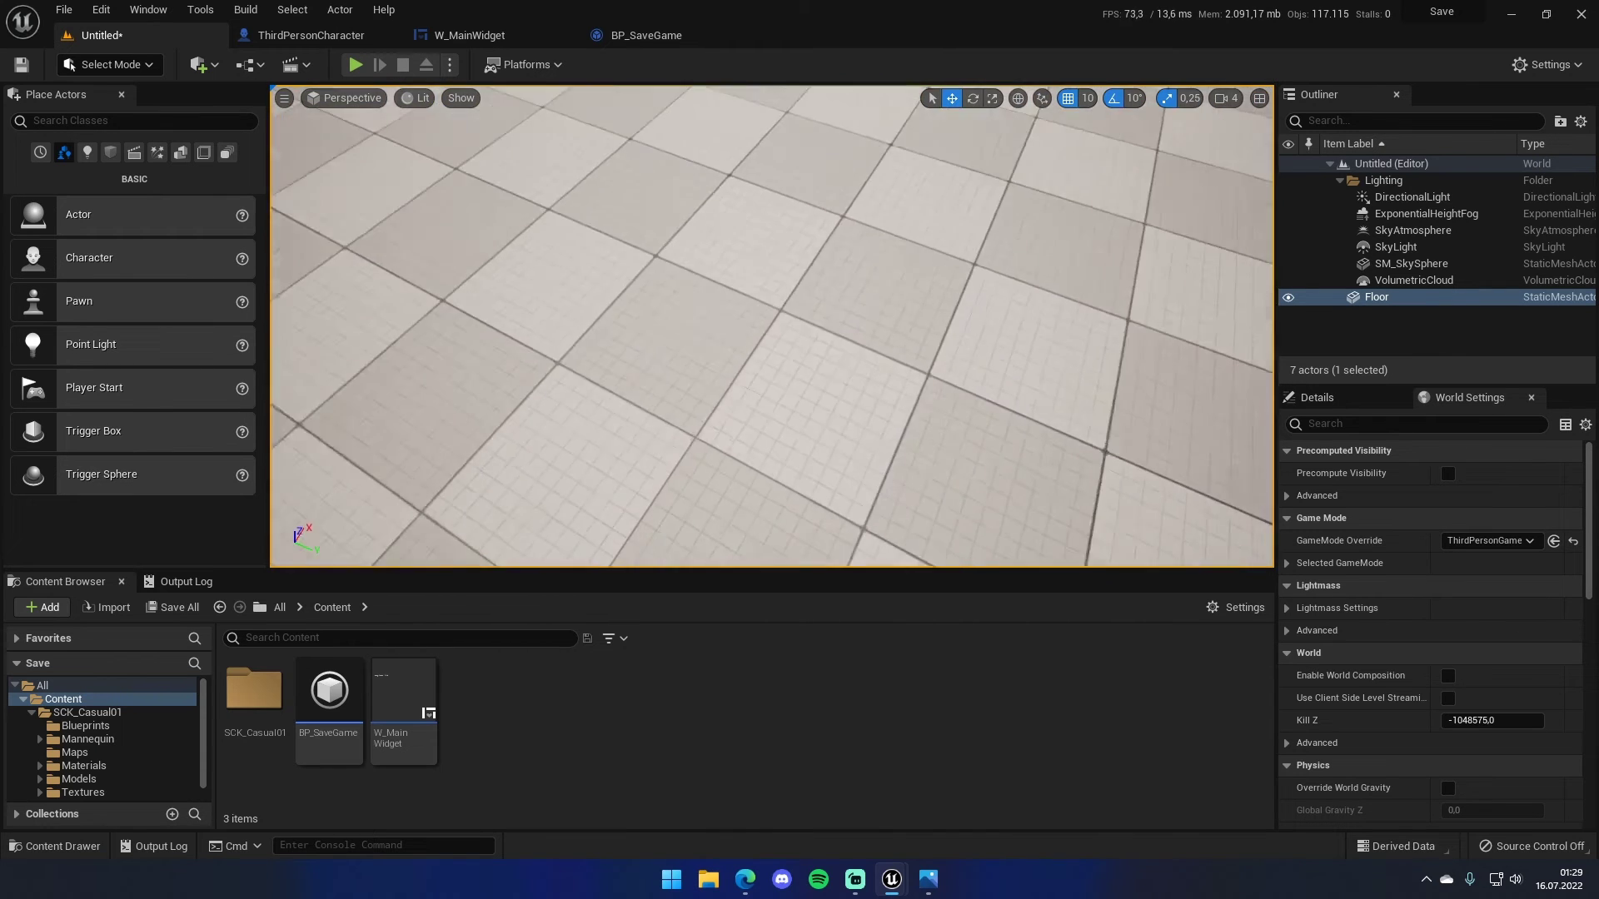
left_click(355, 65)
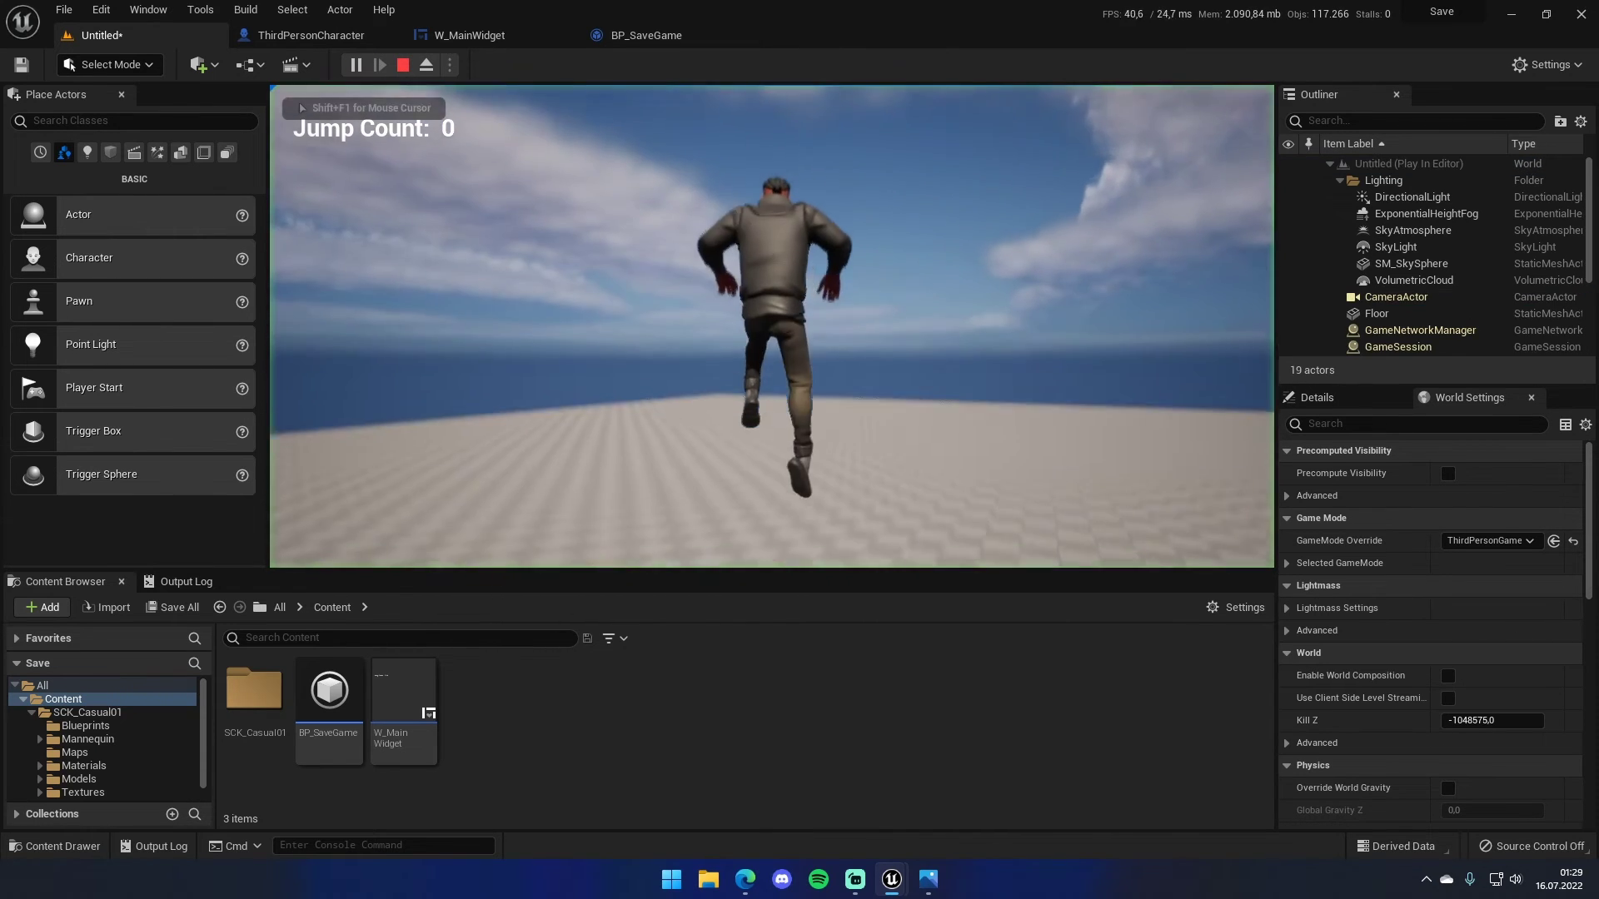
key("space")
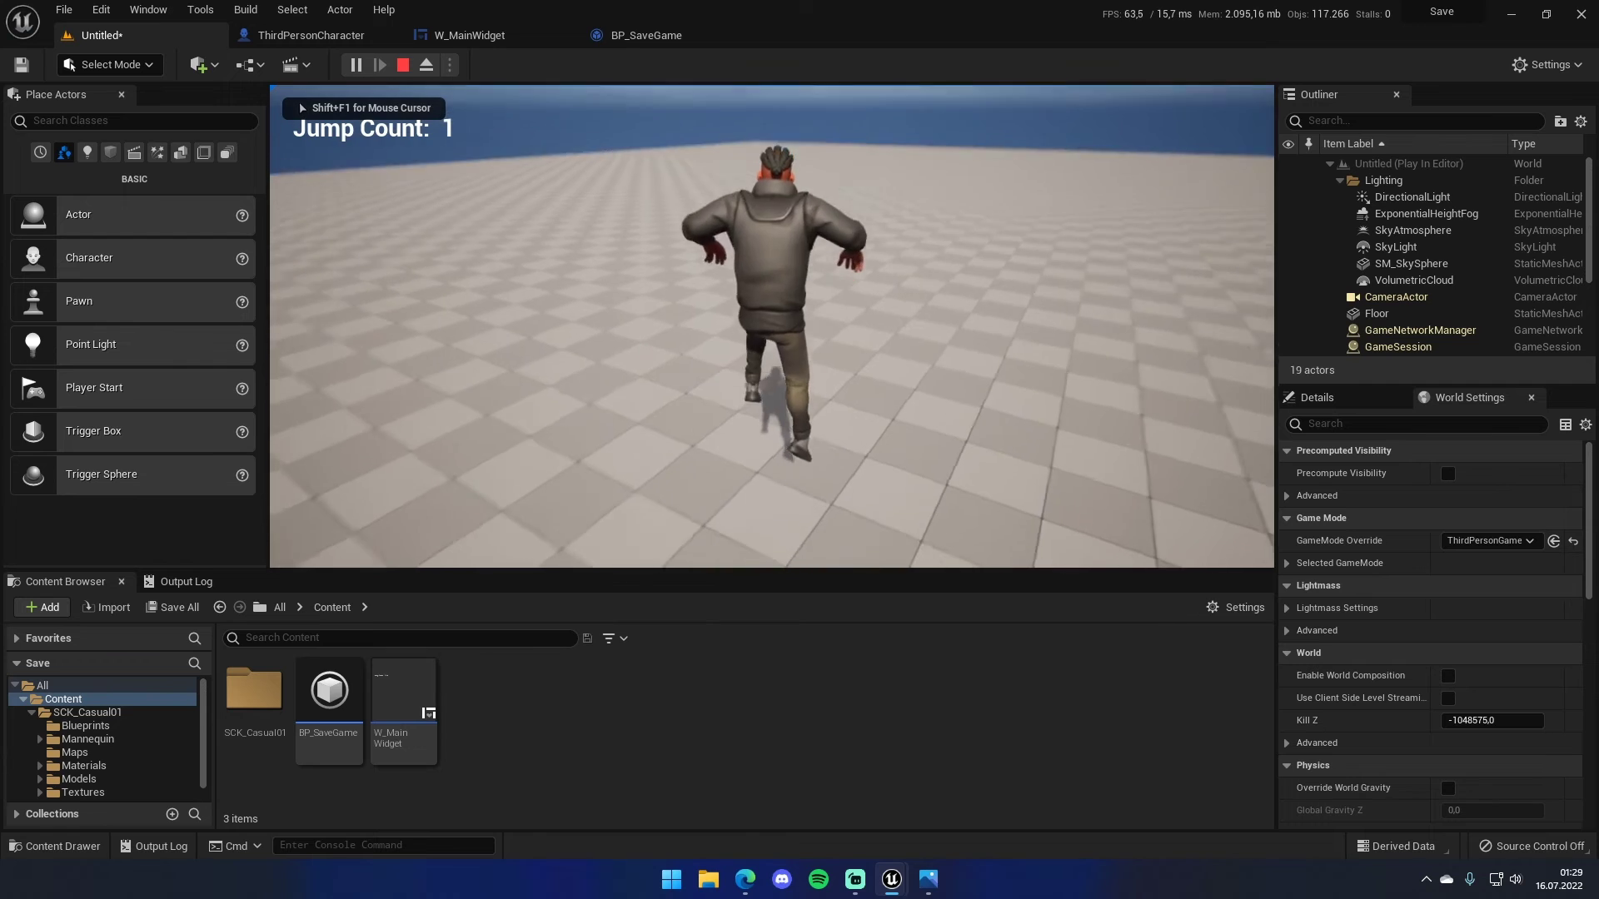
key("space")
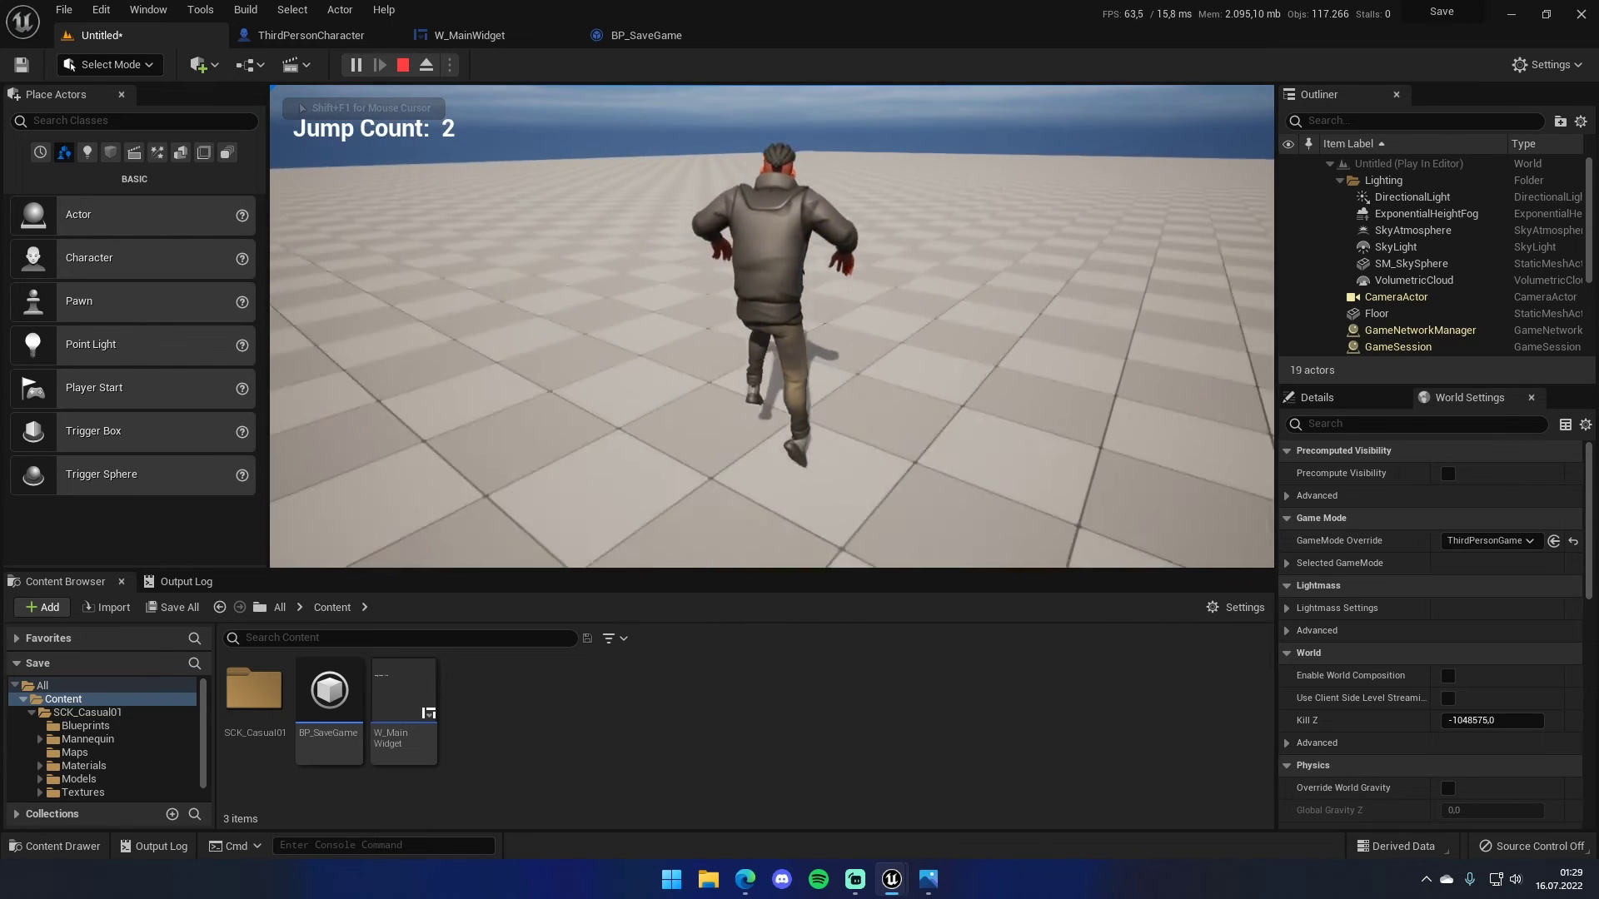
key("space")
key("Escape")
- Replay the level twice, jumping once and then four times, to test Jump Count loading
left_click(355, 64)
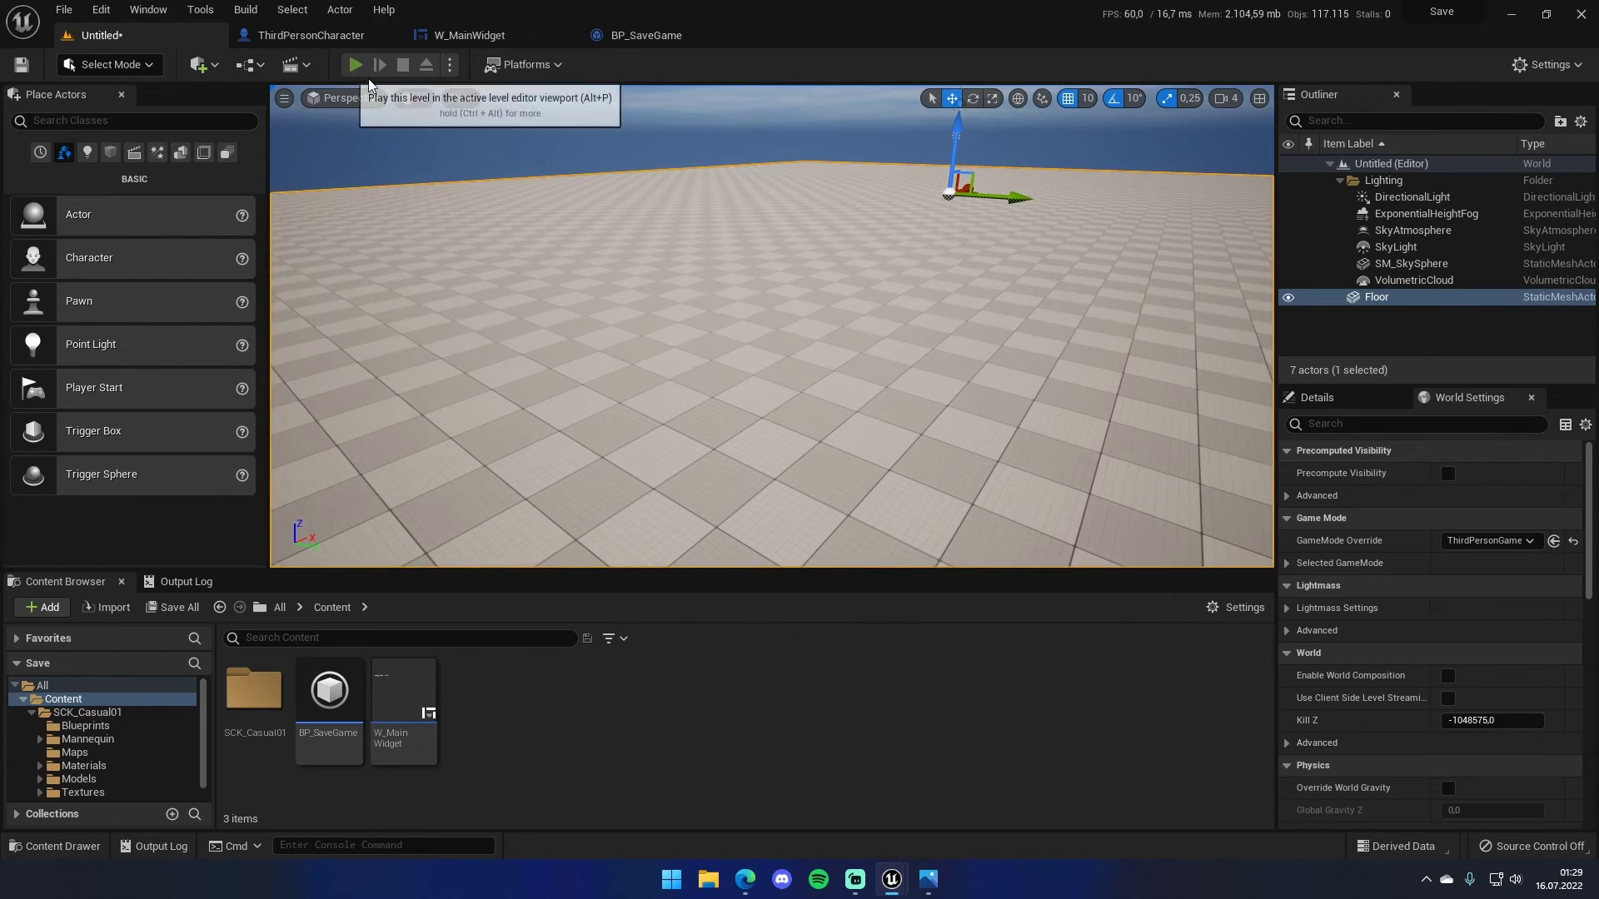
key("space")
key("Escape")
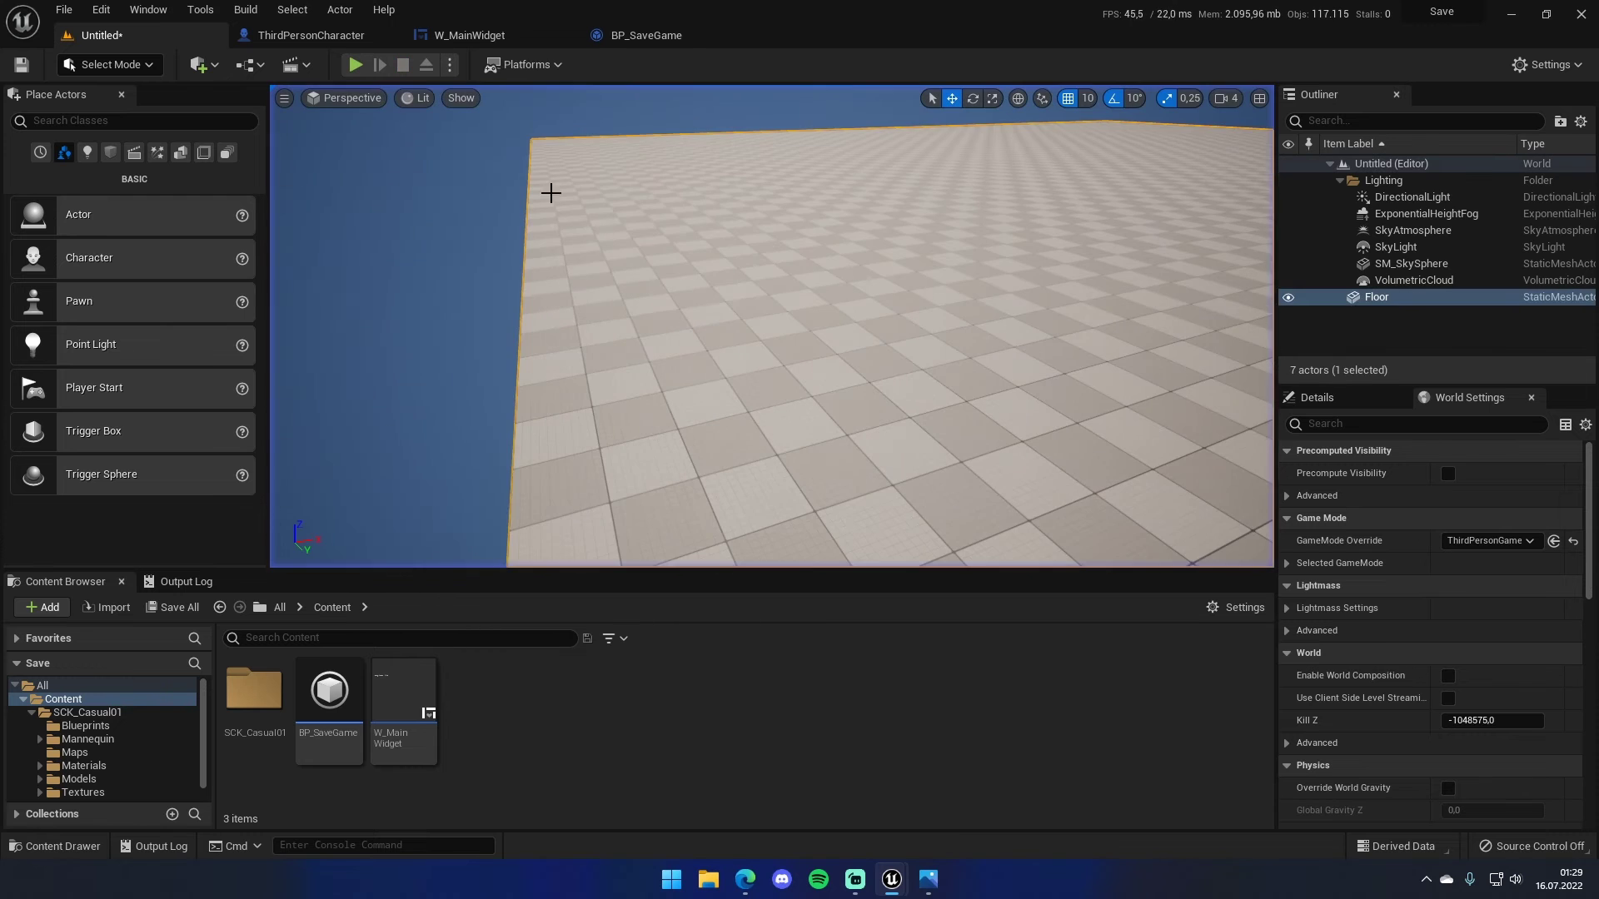
left_click(357, 66)
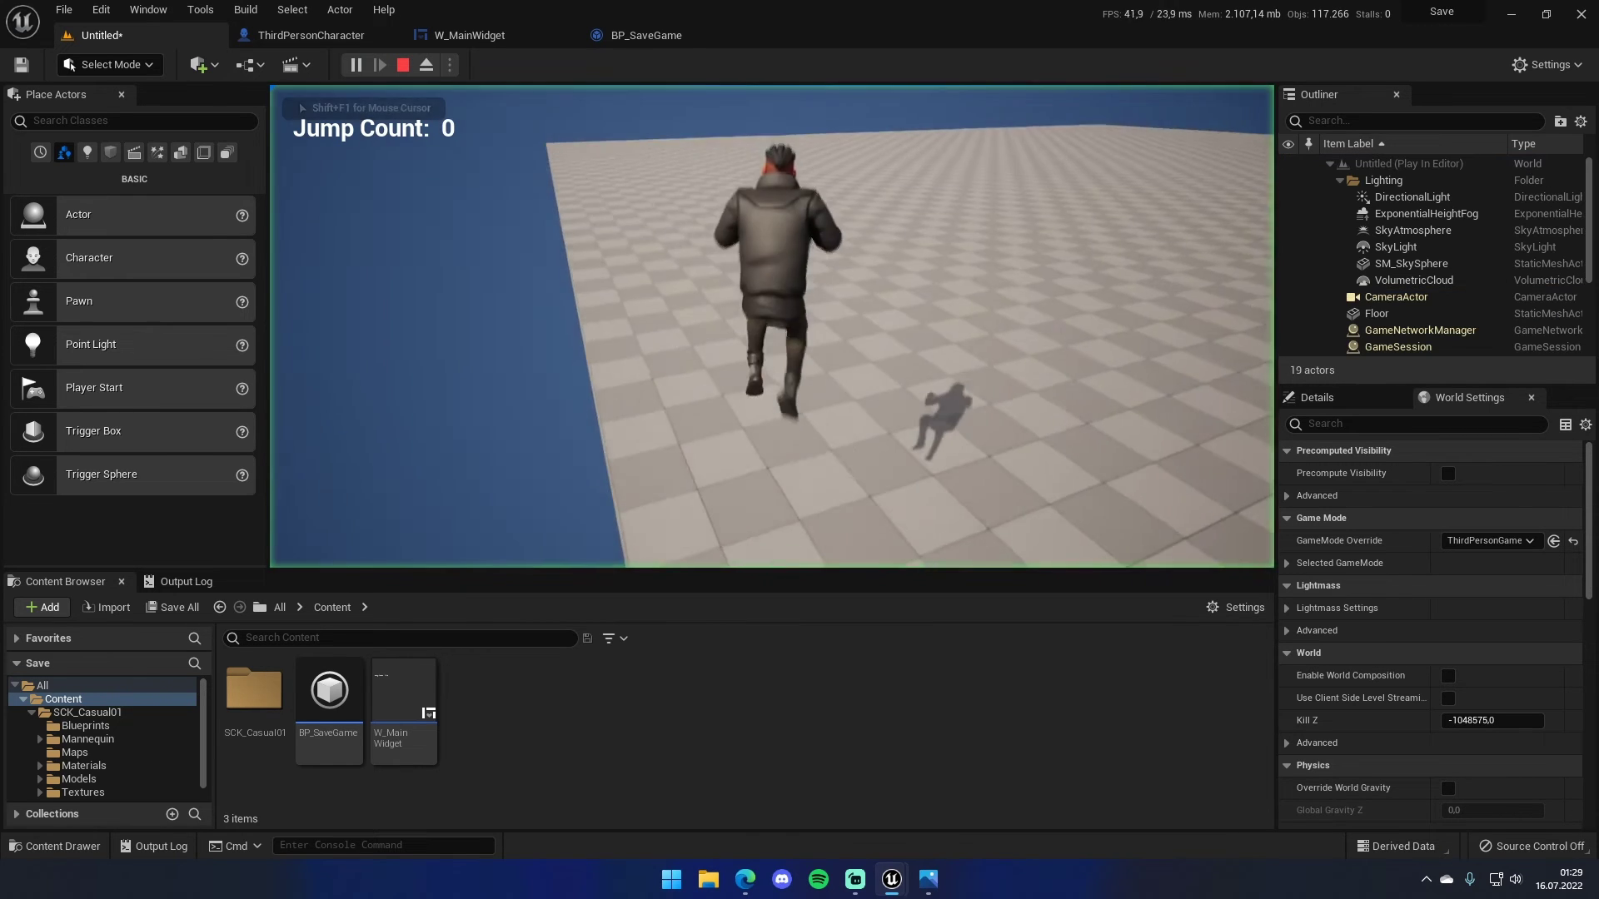
key("space")
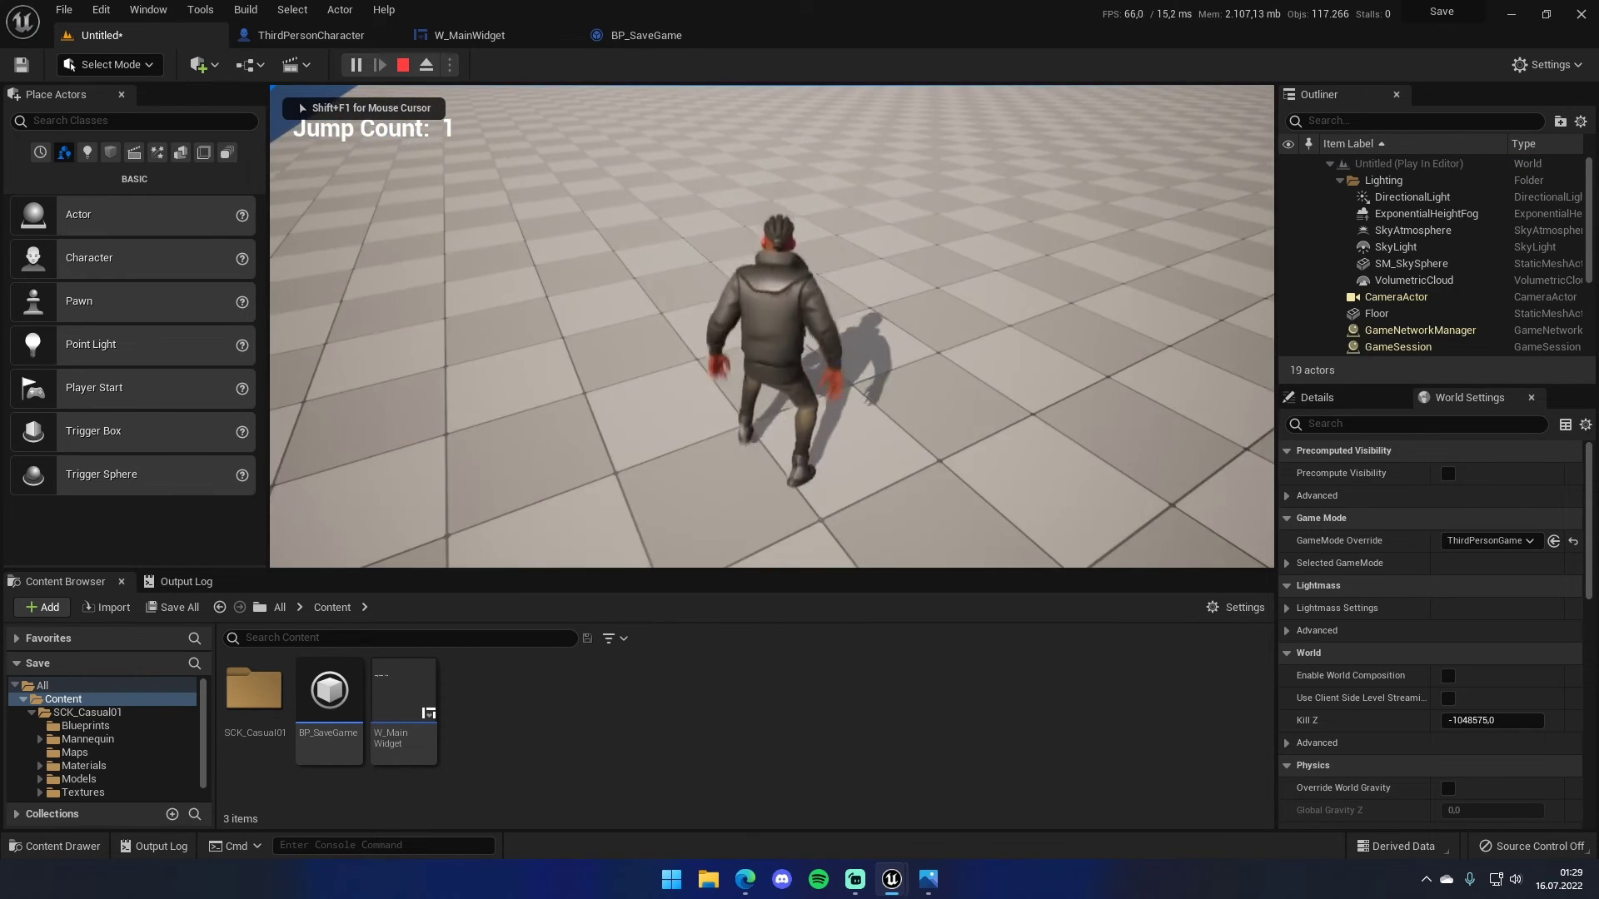
key("space")
key("space")
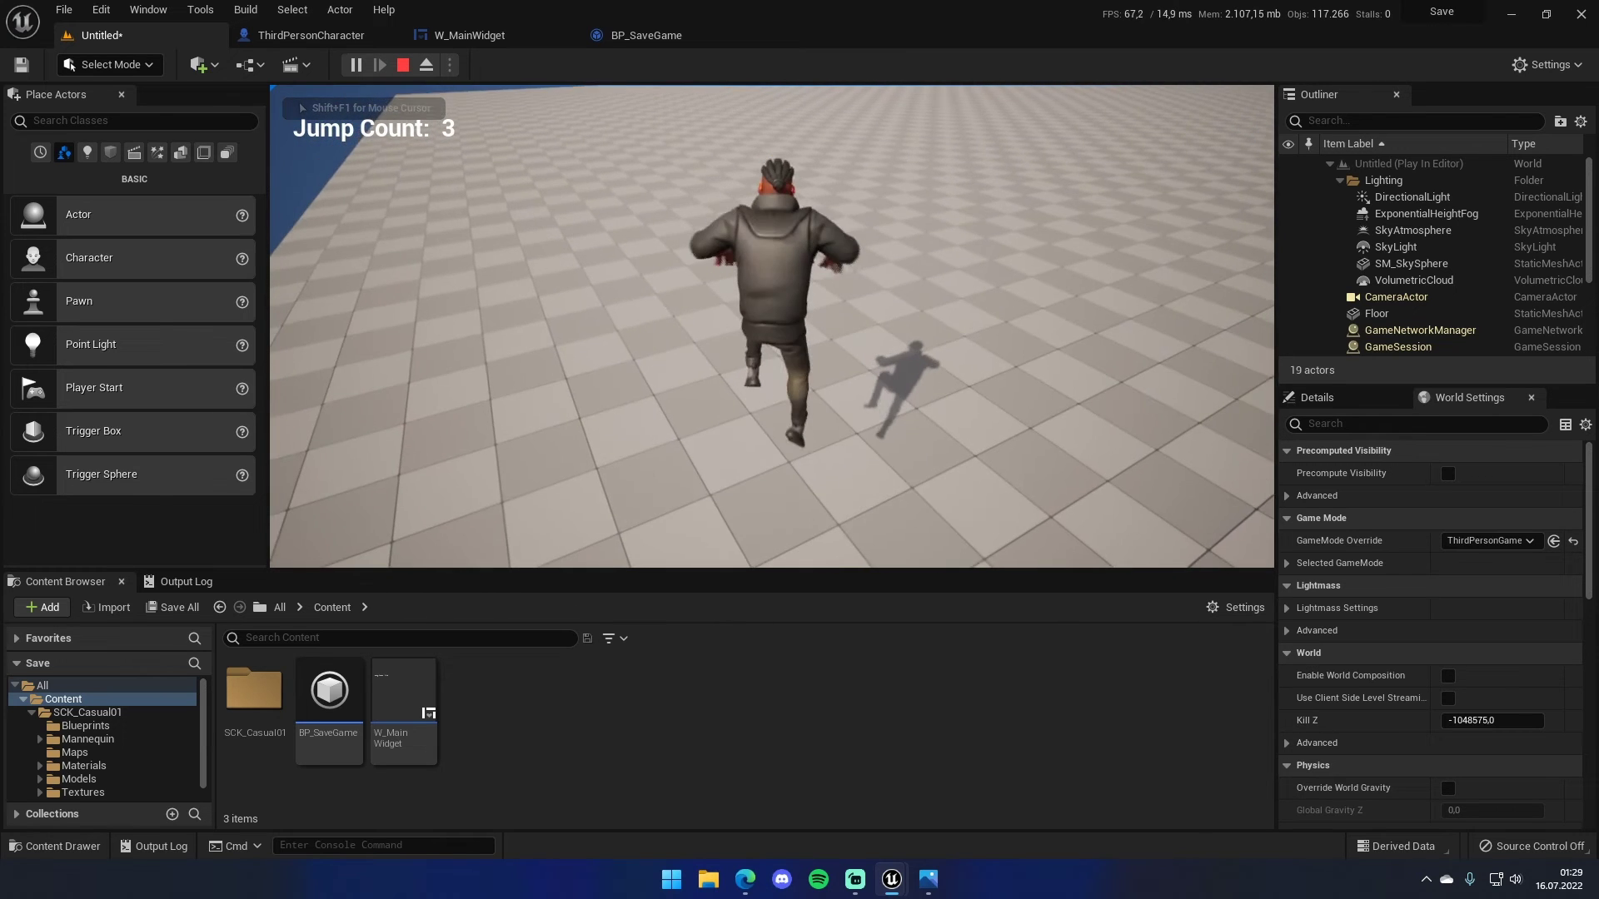
key("space")
key("space")
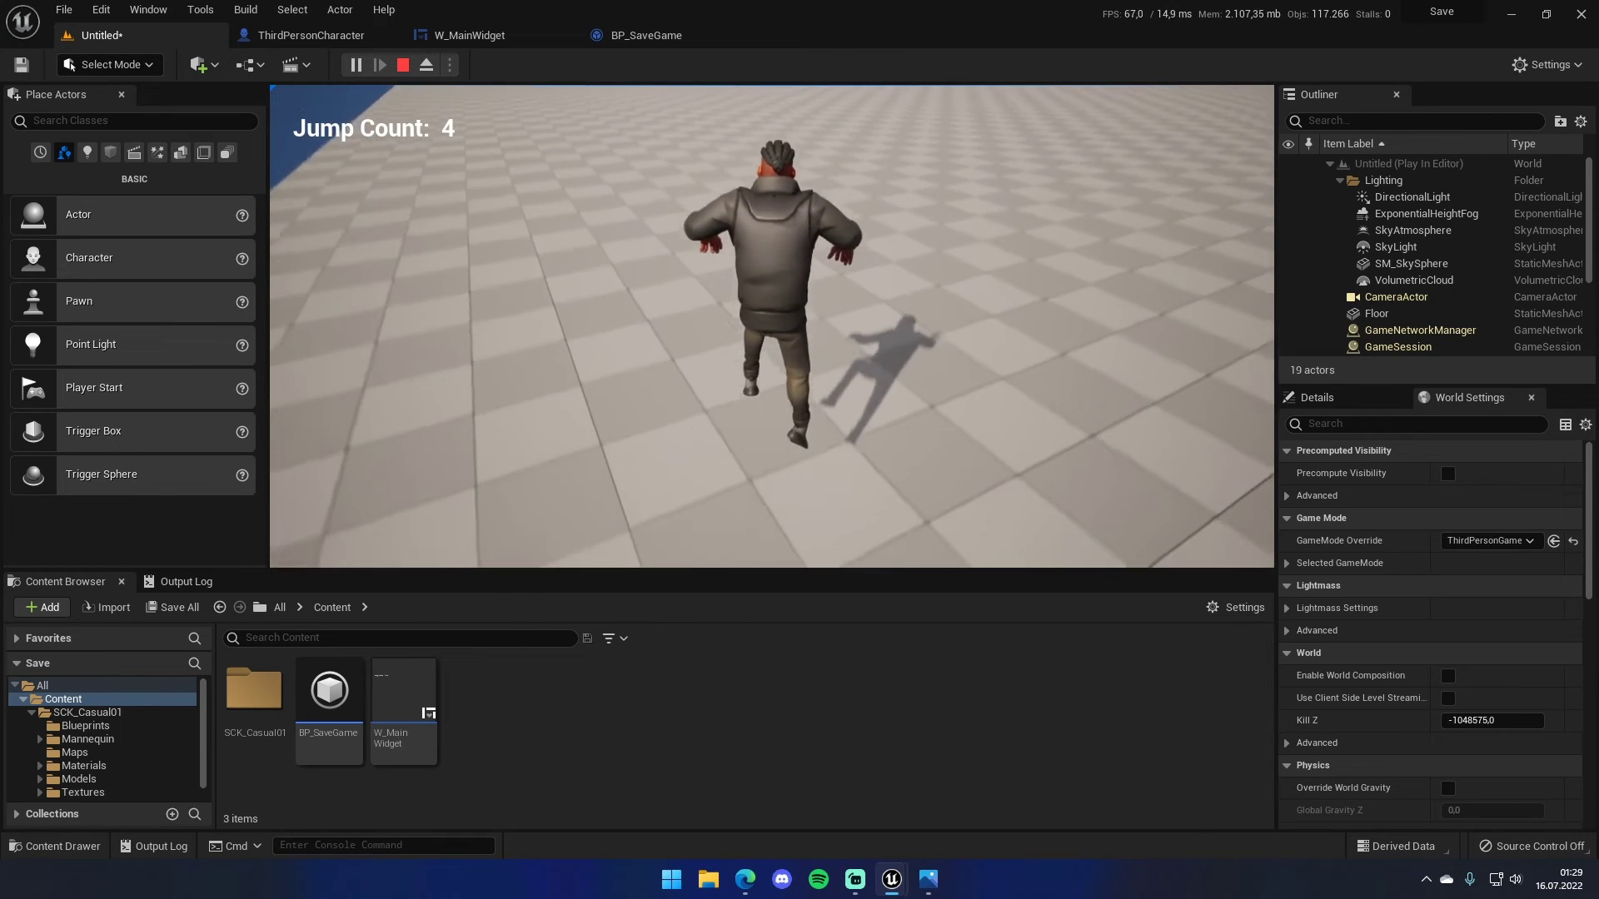
key("space")
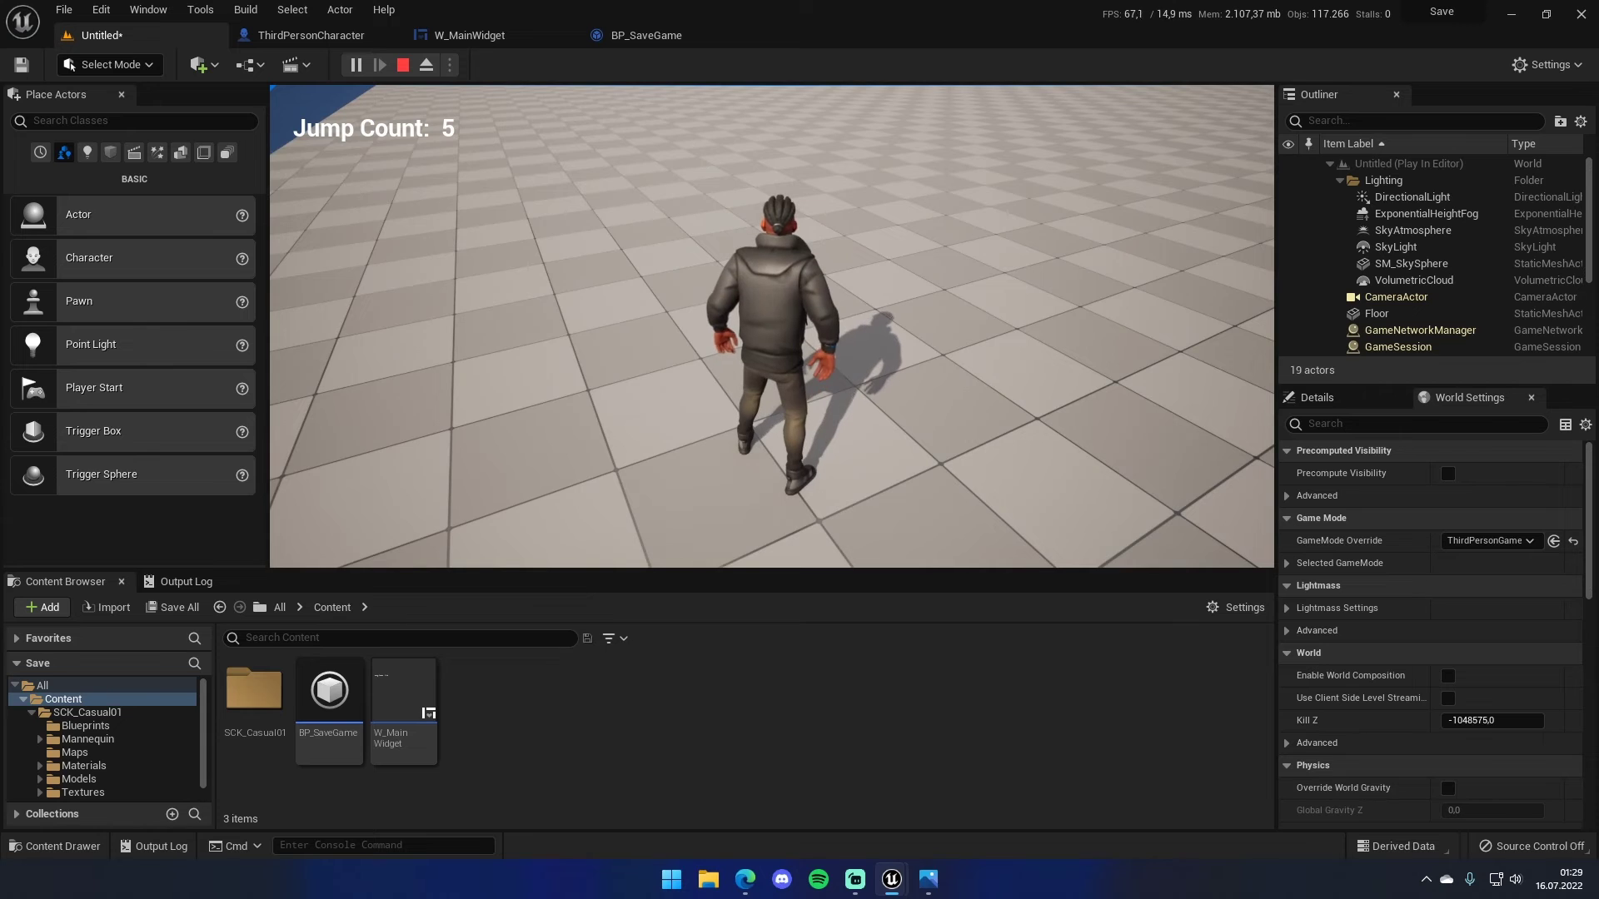
key("Escape")
- Replay once more to recheck Jump Count, then stop and open BP_SaveGame
left_click(354, 65)
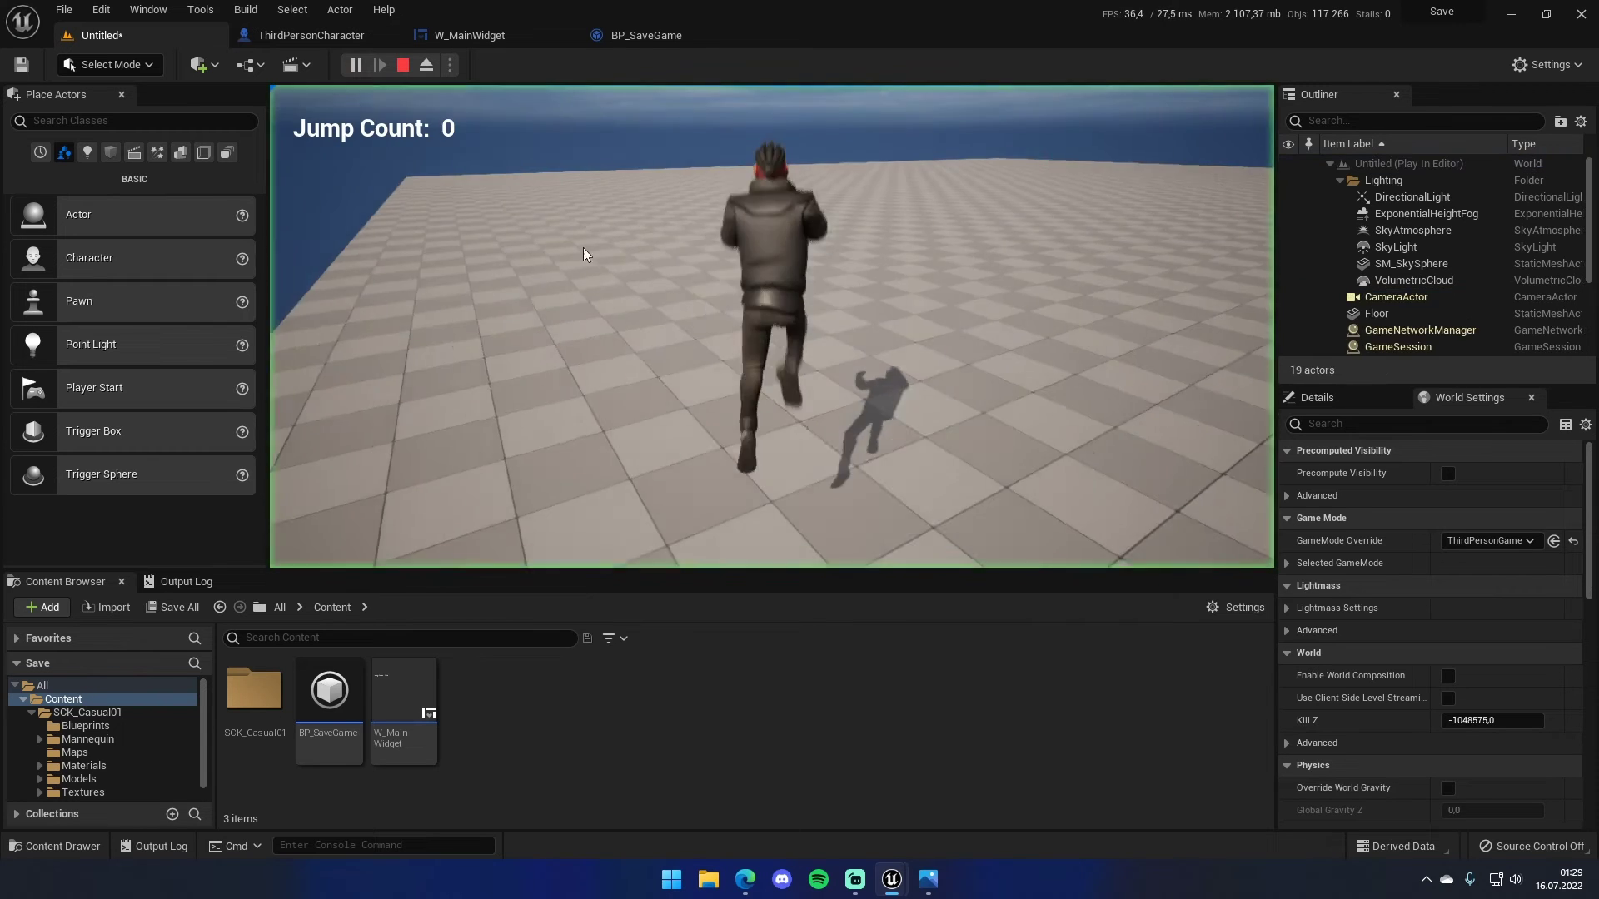
key("Escape")
left_click(633, 37)
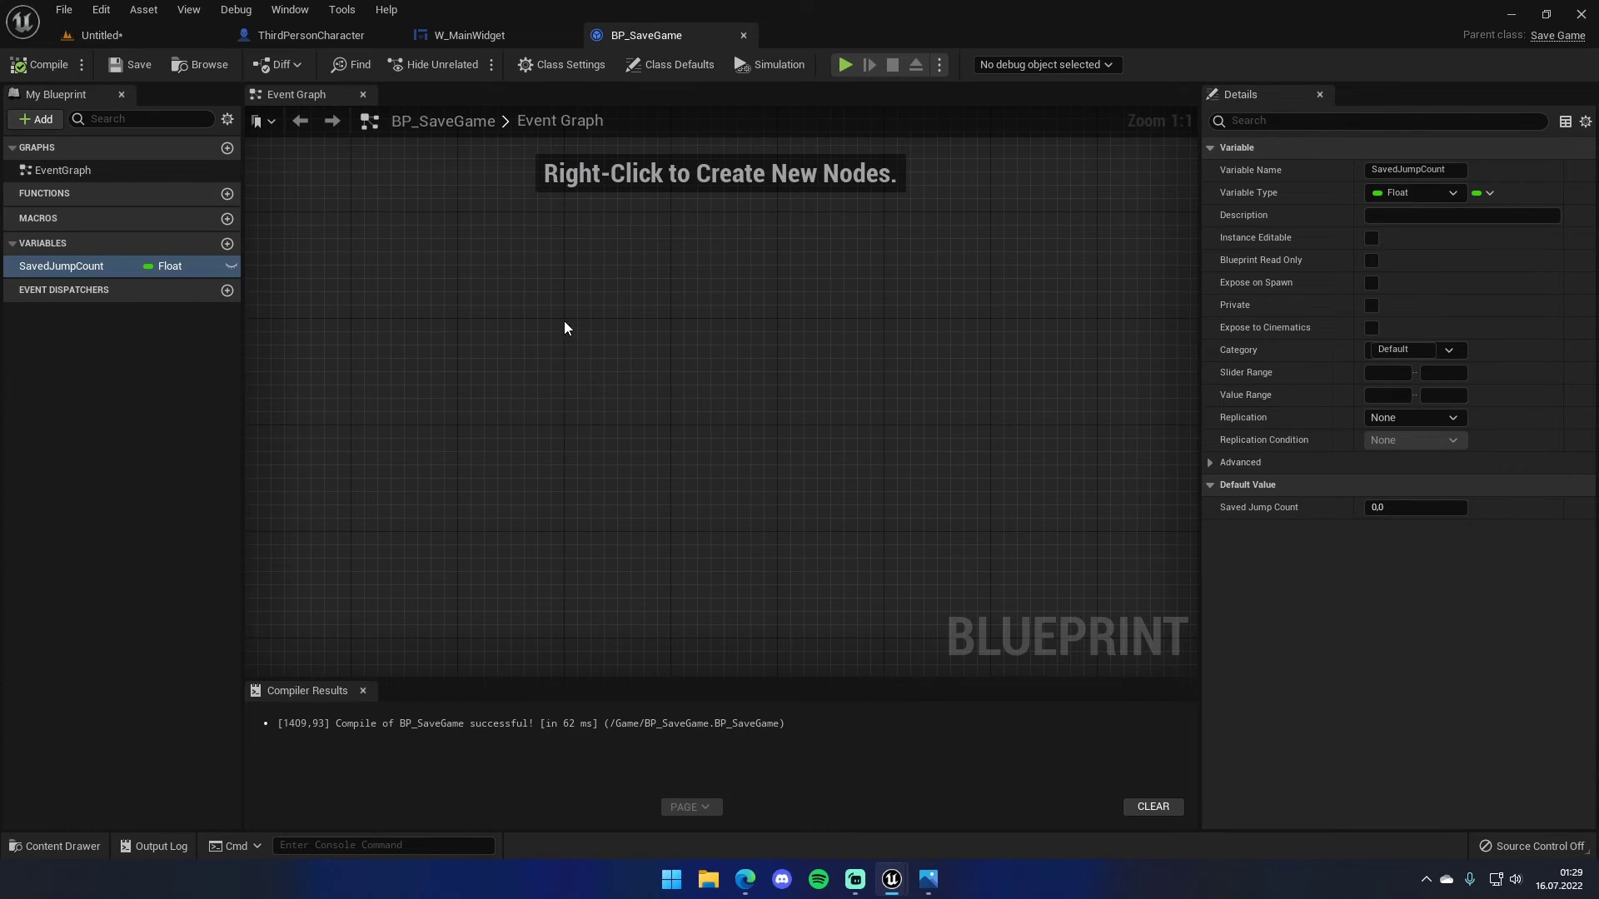
- Add a Print String reading 'Kaydedildi' after the F5 Save Game call
left_click(469, 35)
left_click(337, 35)
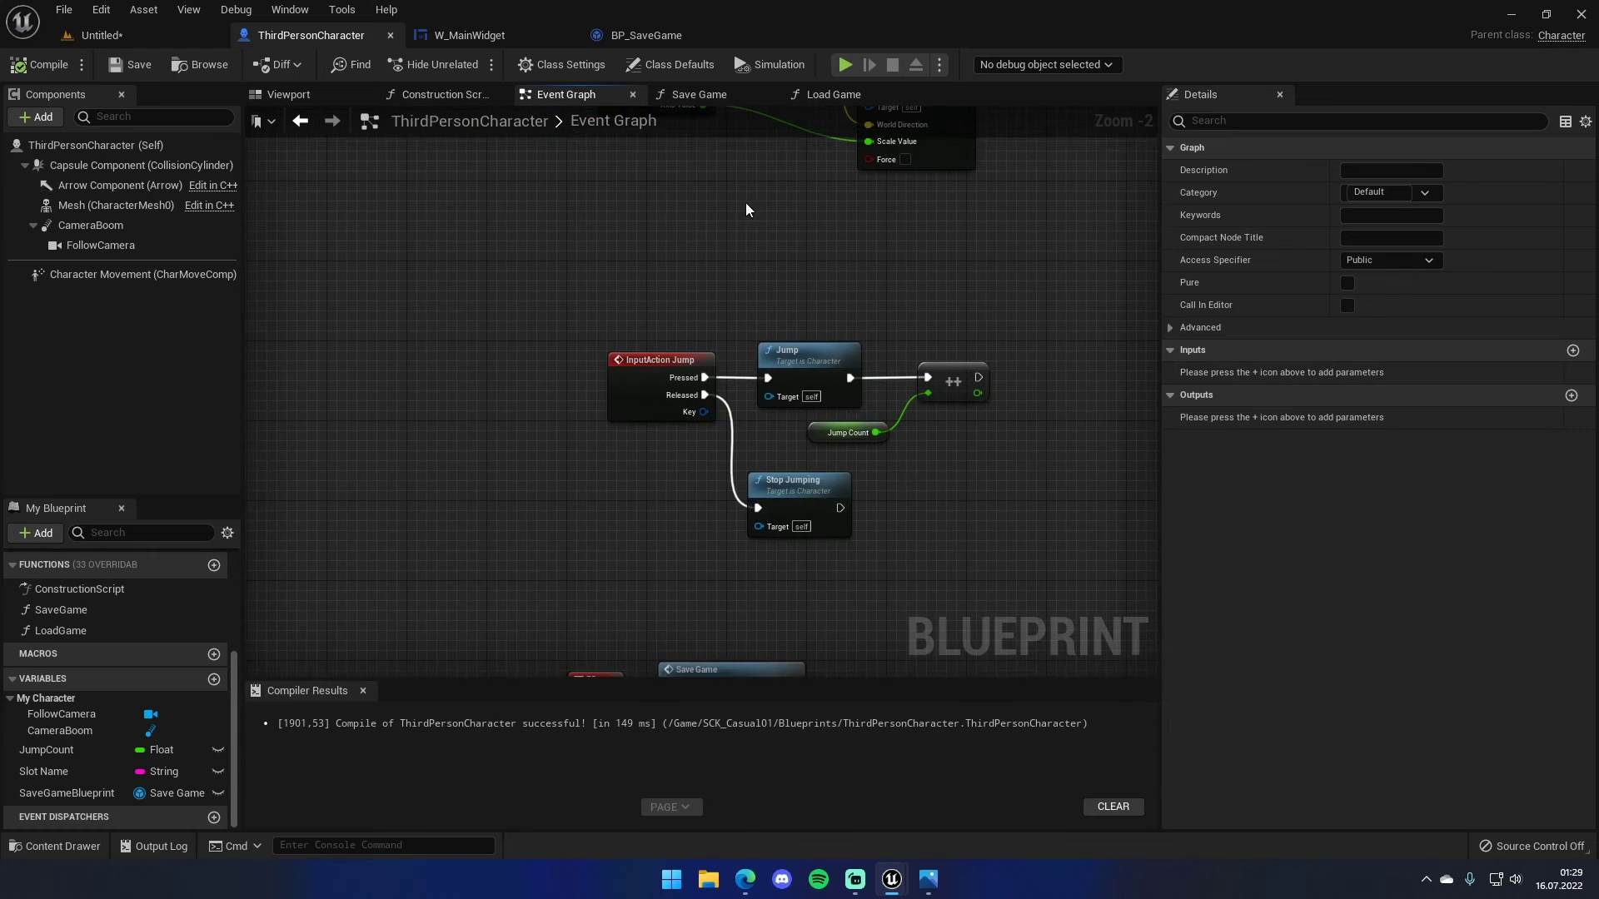
scroll(724, 470, "up", 2)
left_click_drag(758, 449, 811, 452)
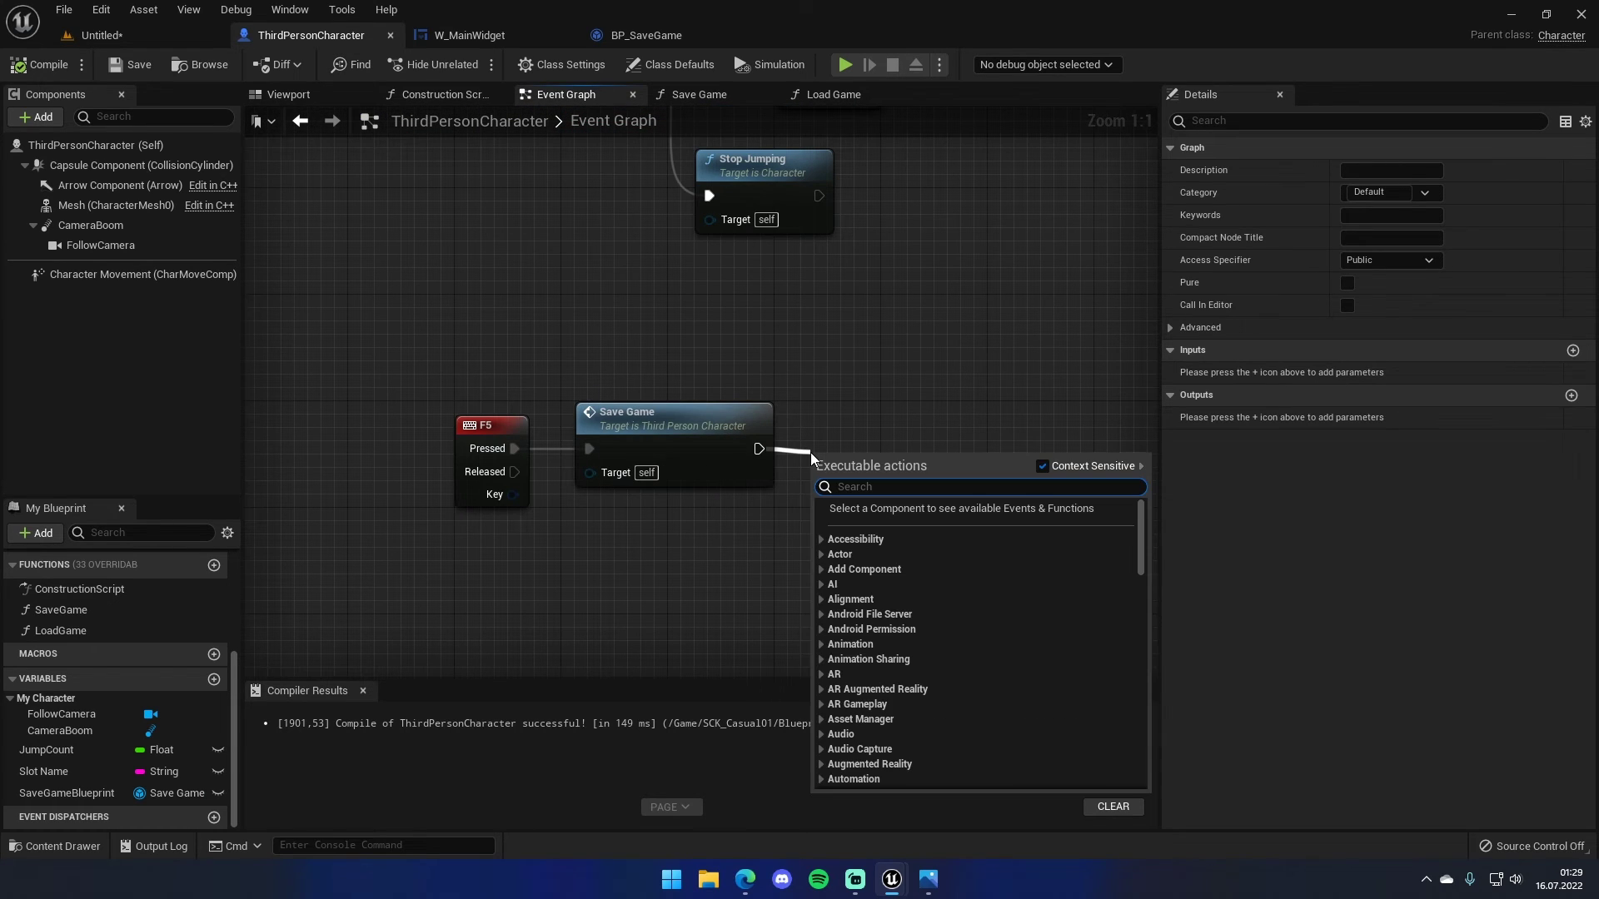
type("print string")
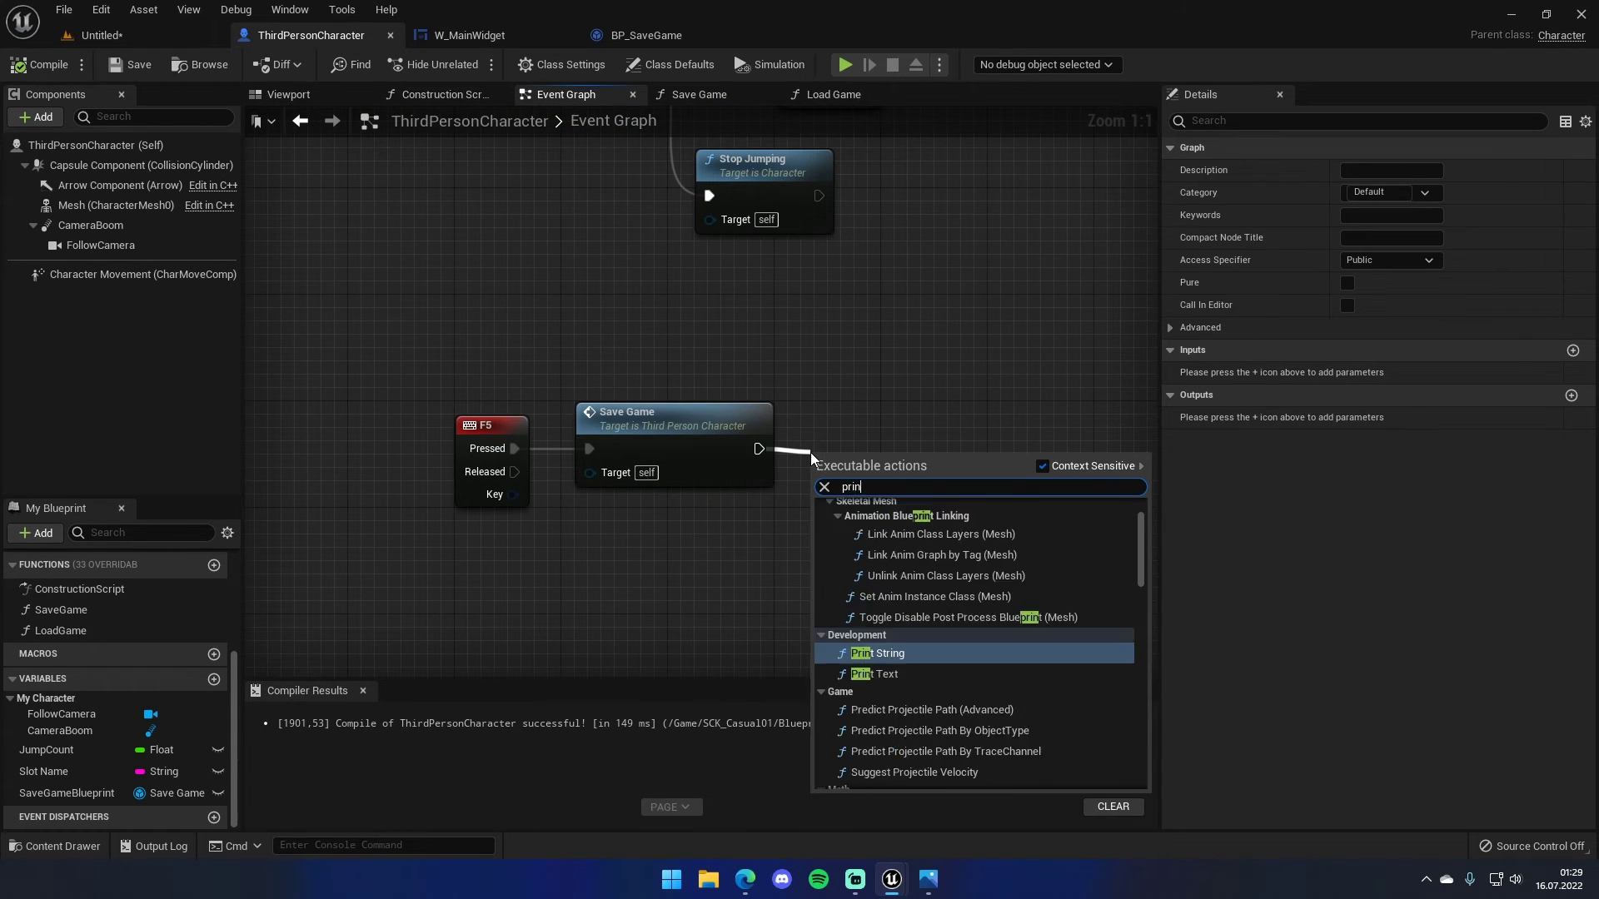
key("Return")
left_click_drag(833, 465, 899, 412)
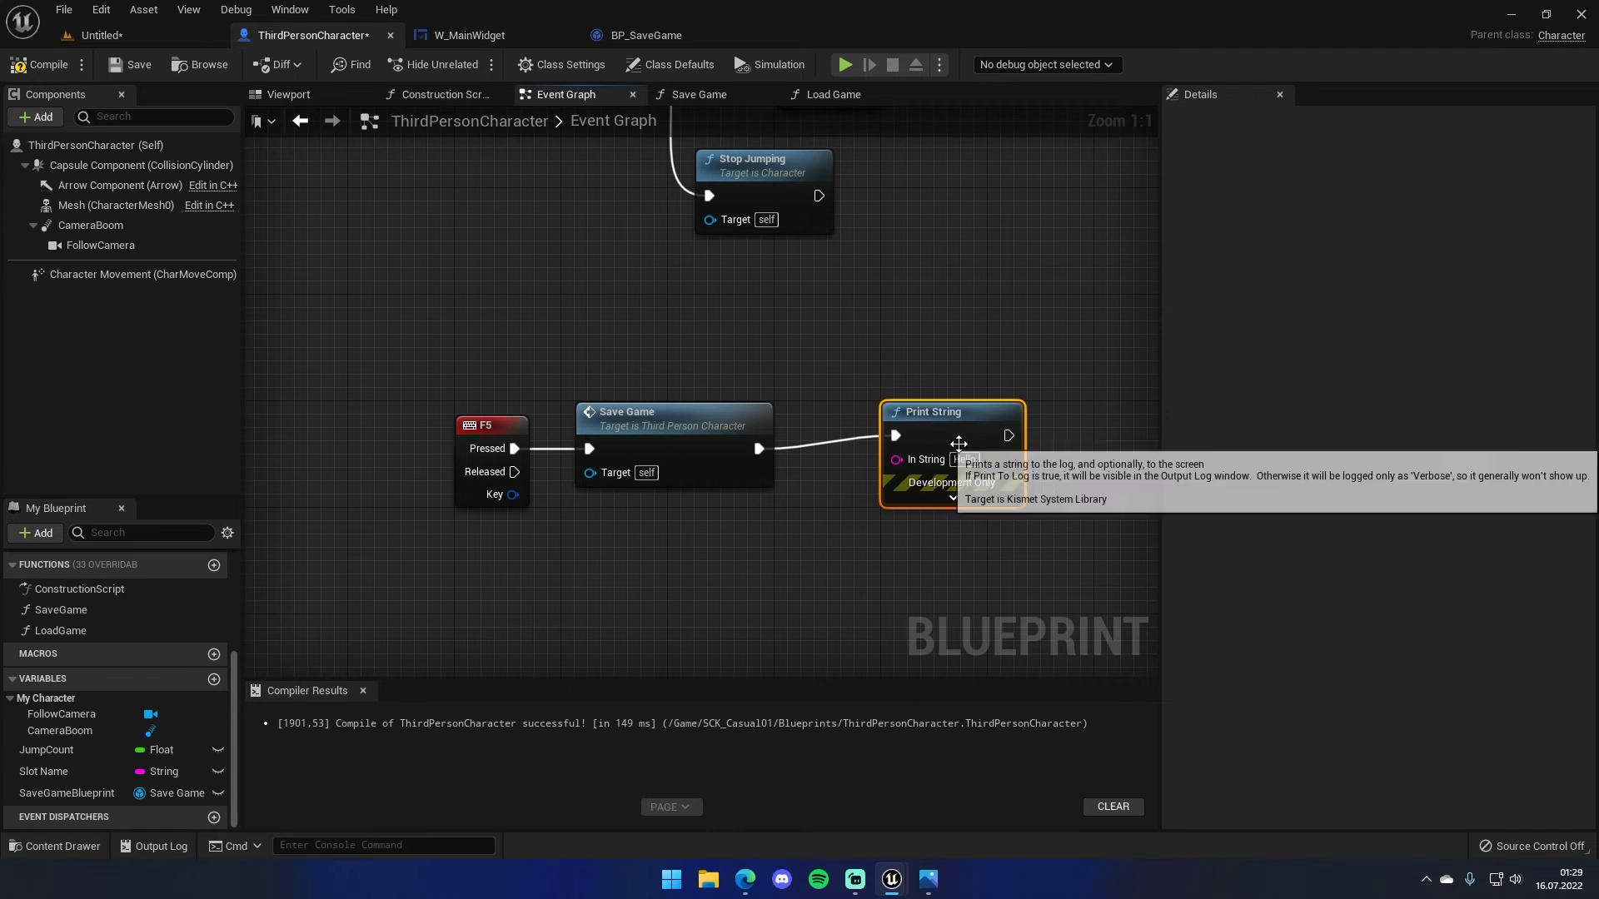
left_click(964, 460)
type("Kay")
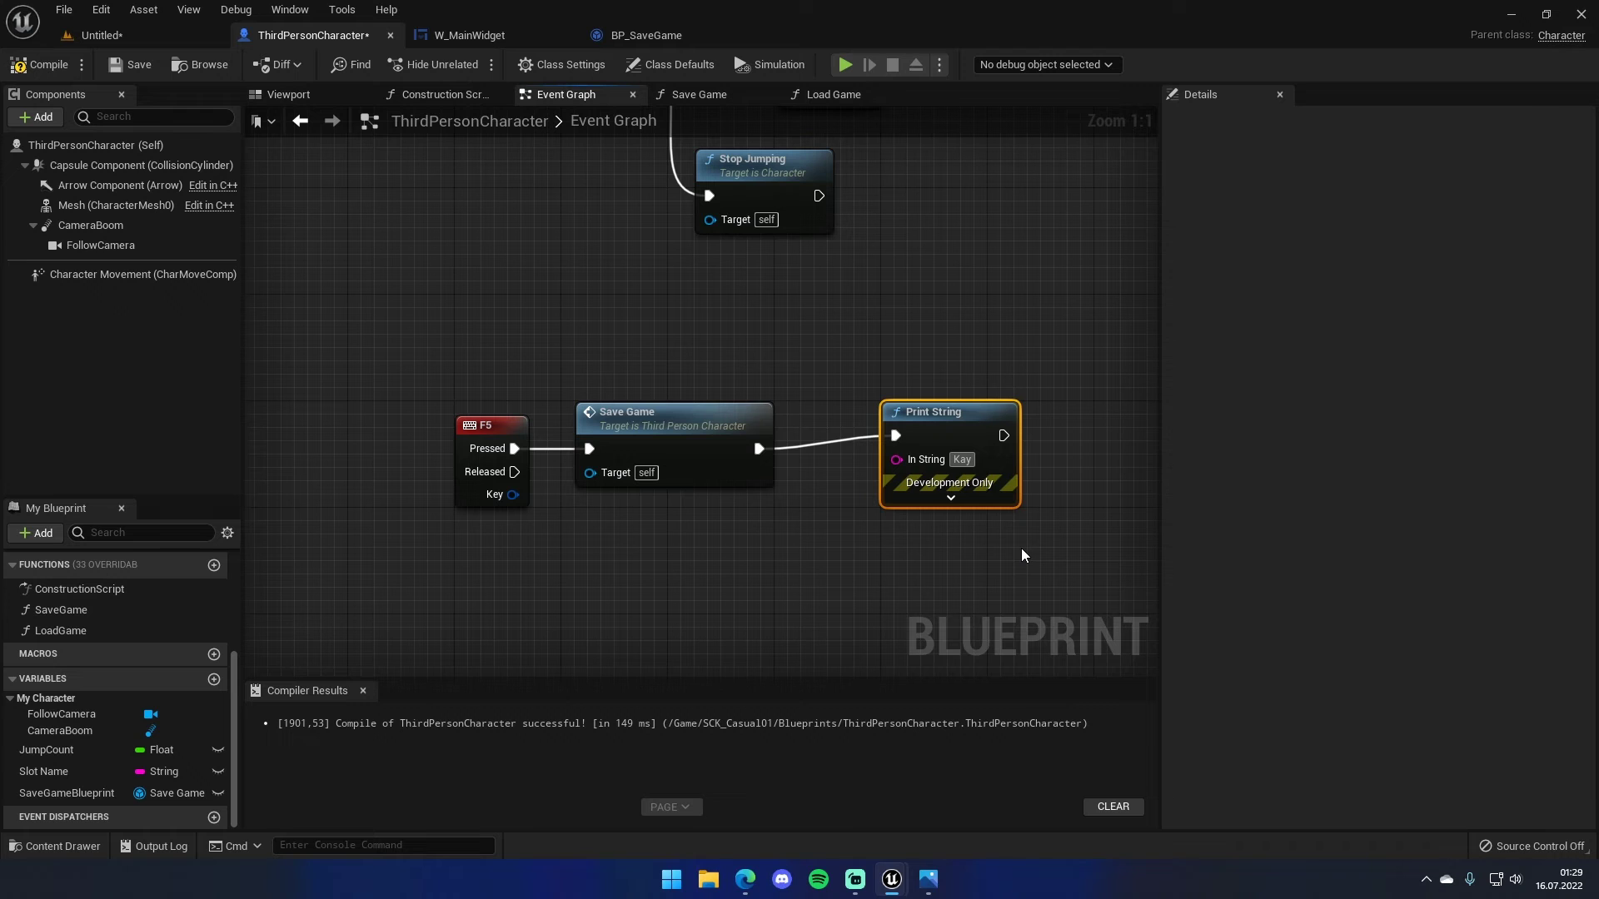
type("dedildi")
key("Return")
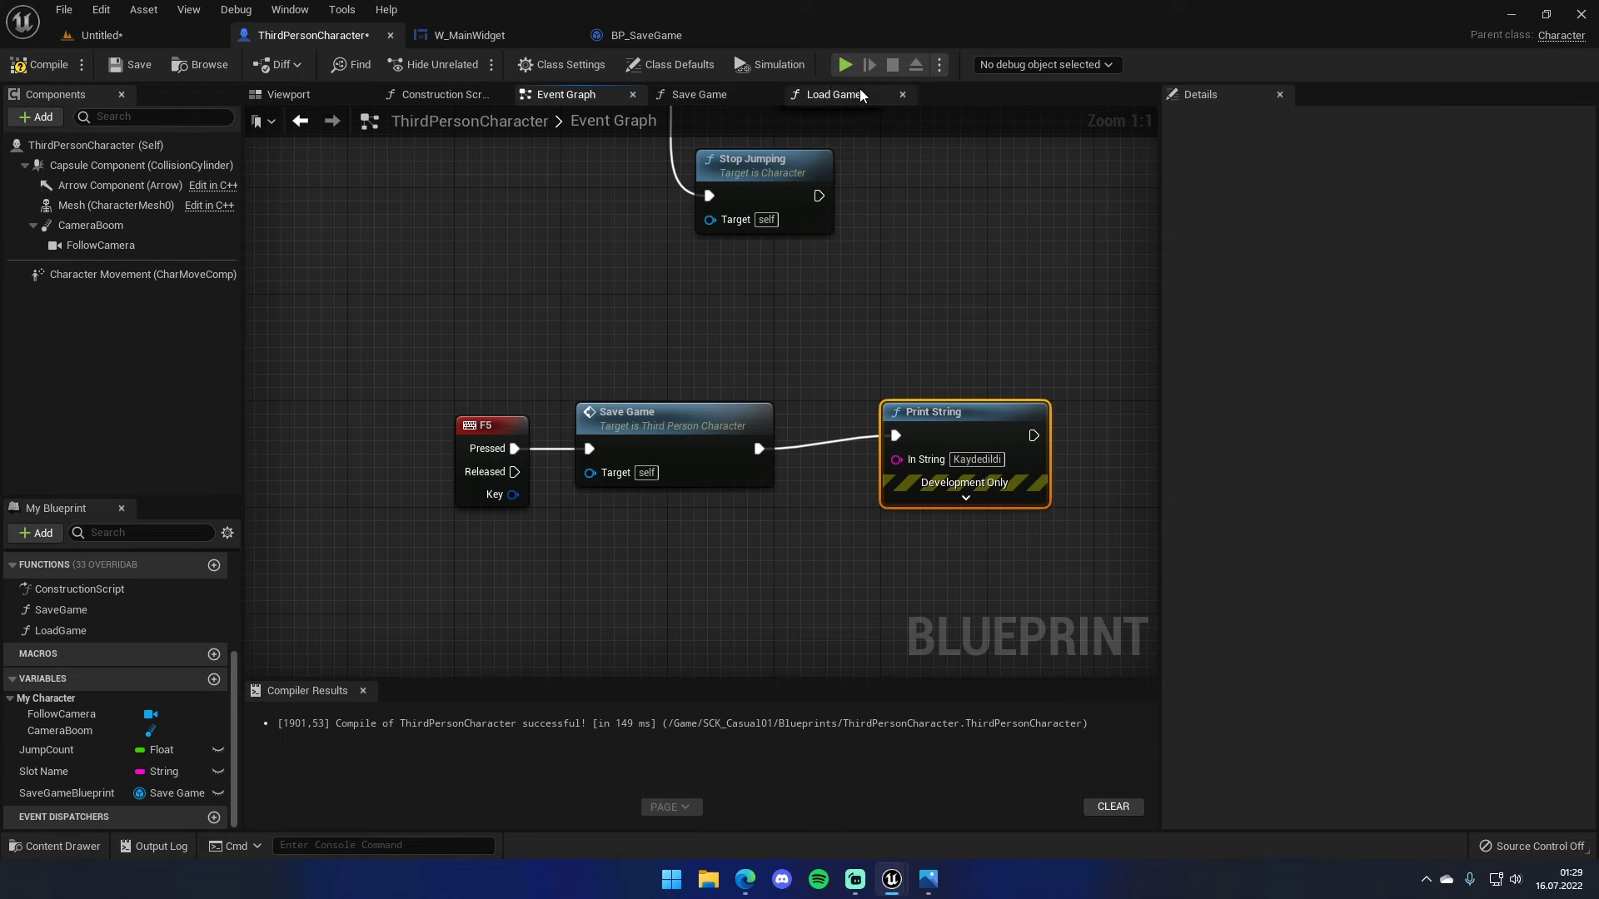
left_click(845, 65)
- Press F5 in the standalone preview twice, closing the preview after each test
key("F5")
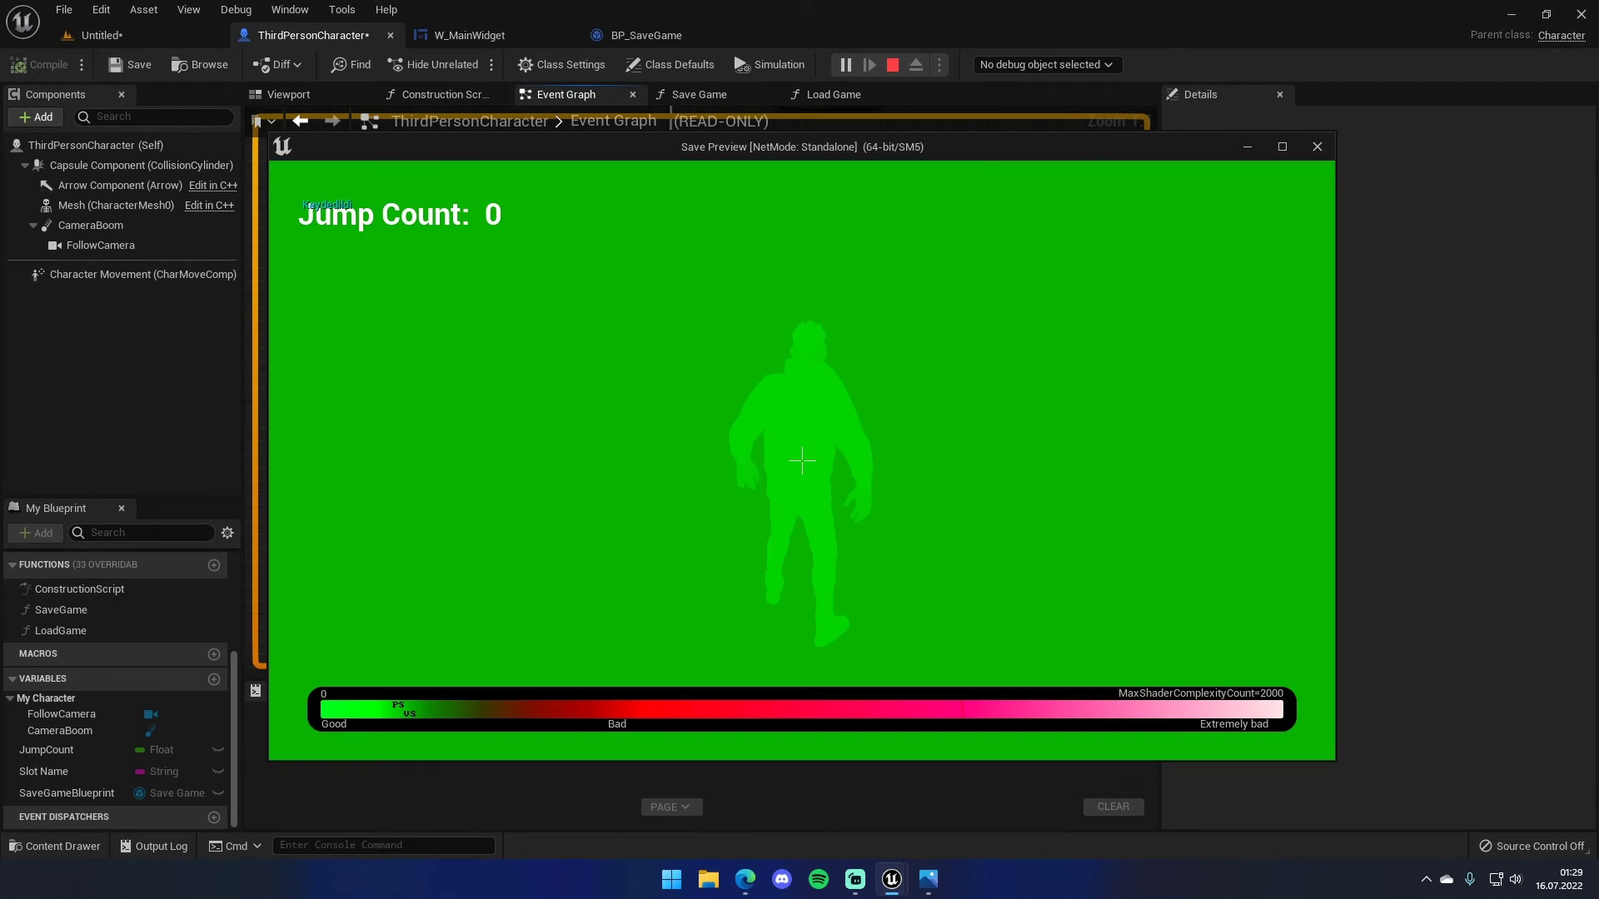
key("Escape")
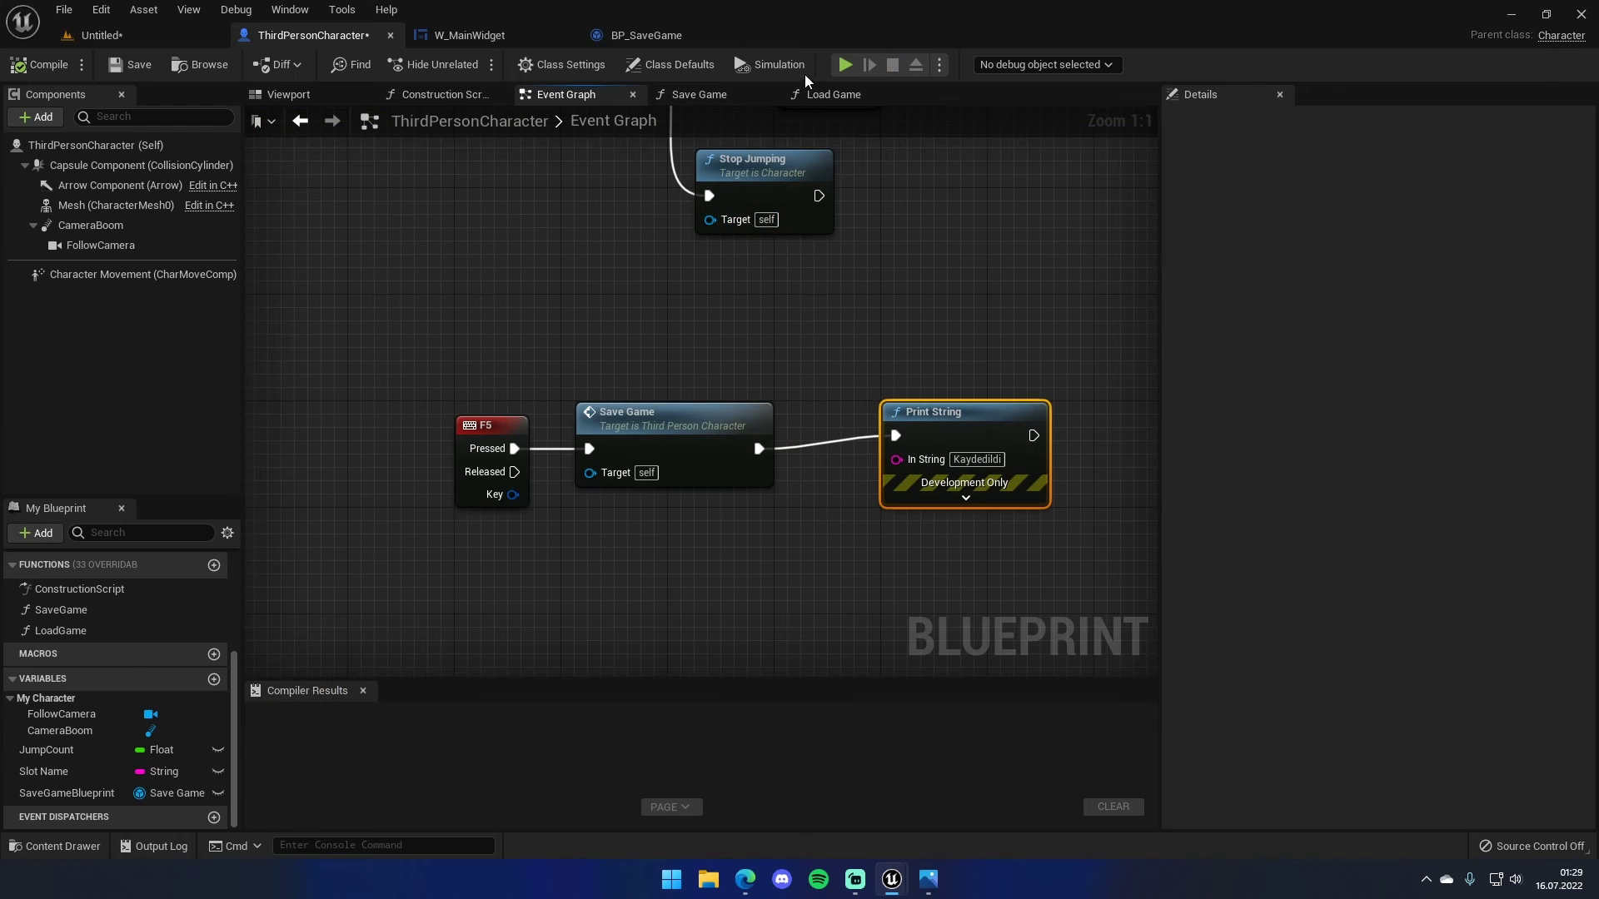
left_click(845, 64)
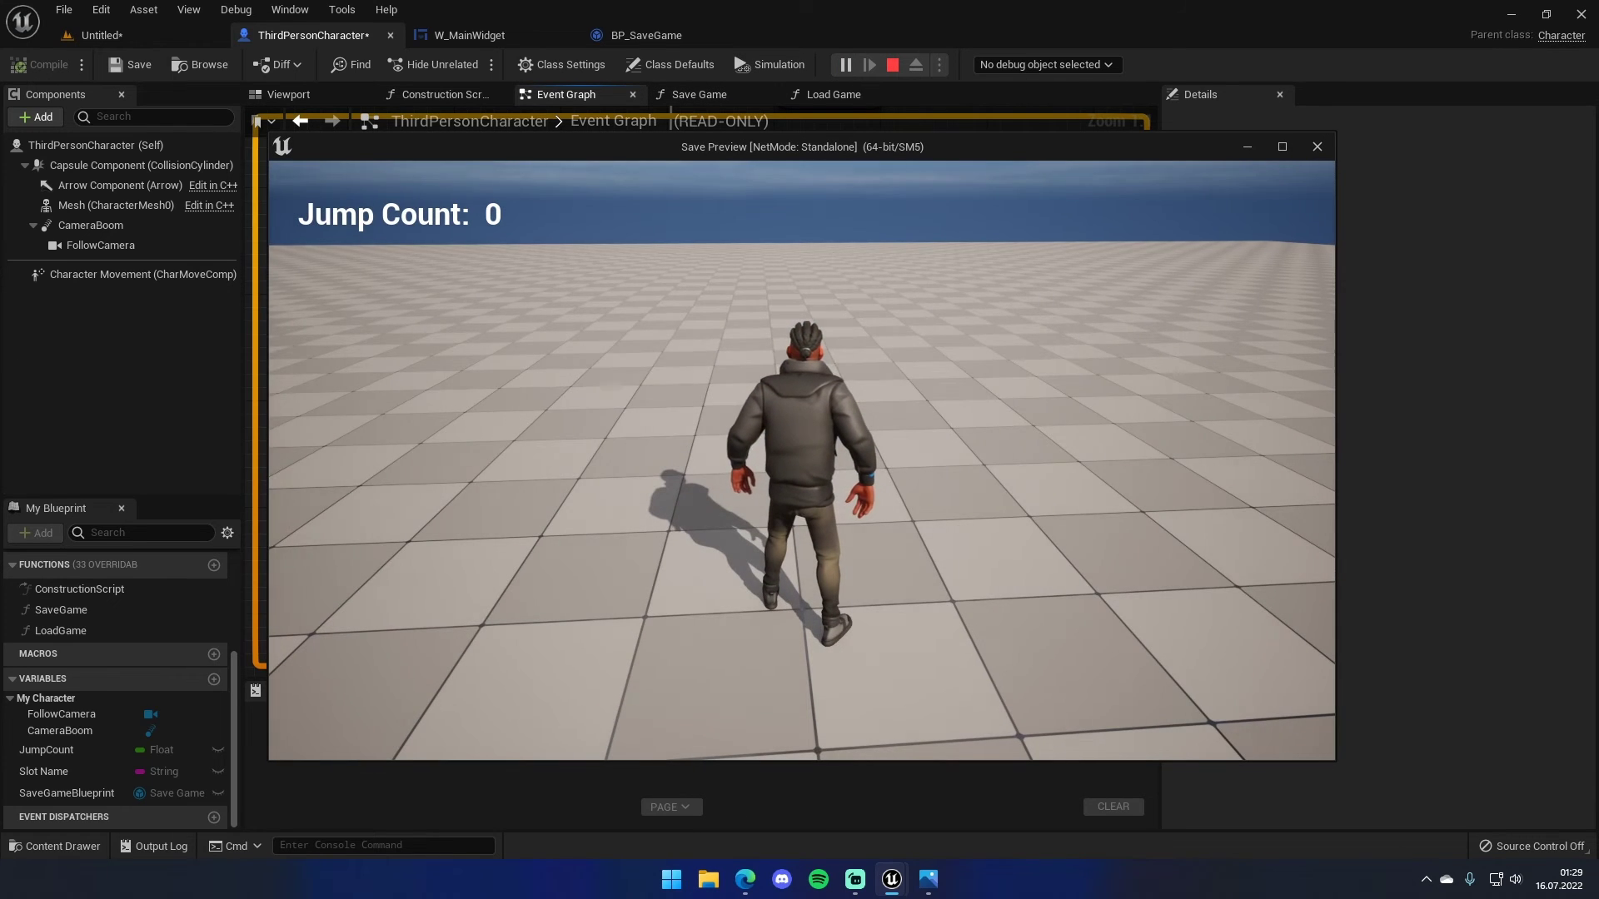
key("F5")
key("Escape")
- Play in the level viewport, press F5, stop, and return to the blueprint tabs
left_click(96, 35)
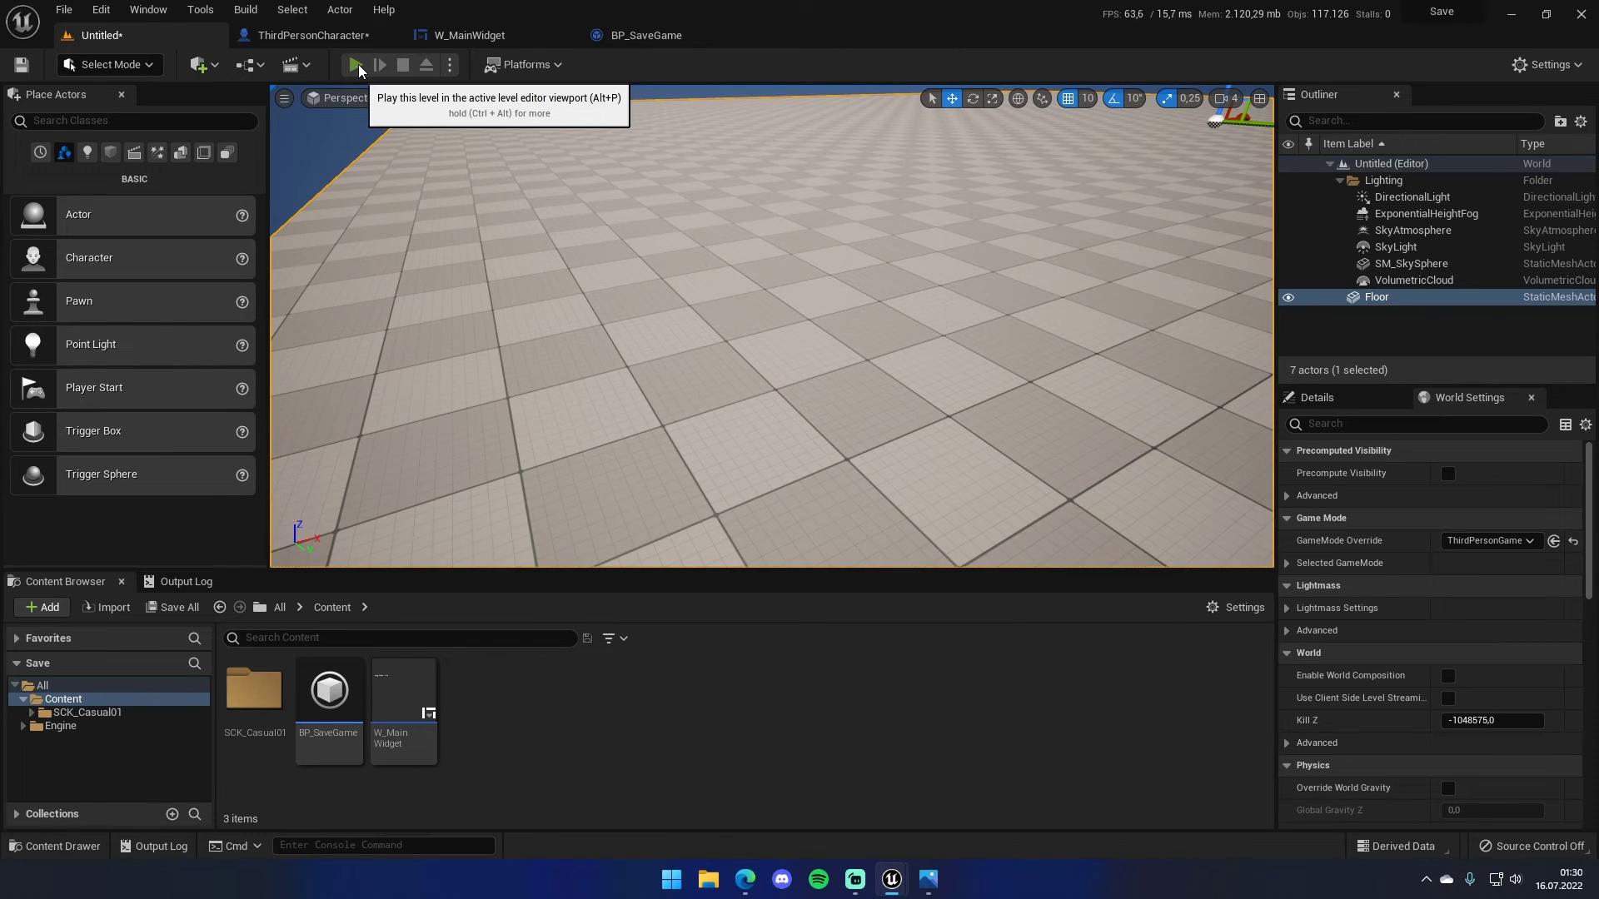
left_click(365, 64)
key("F5")
key("Escape")
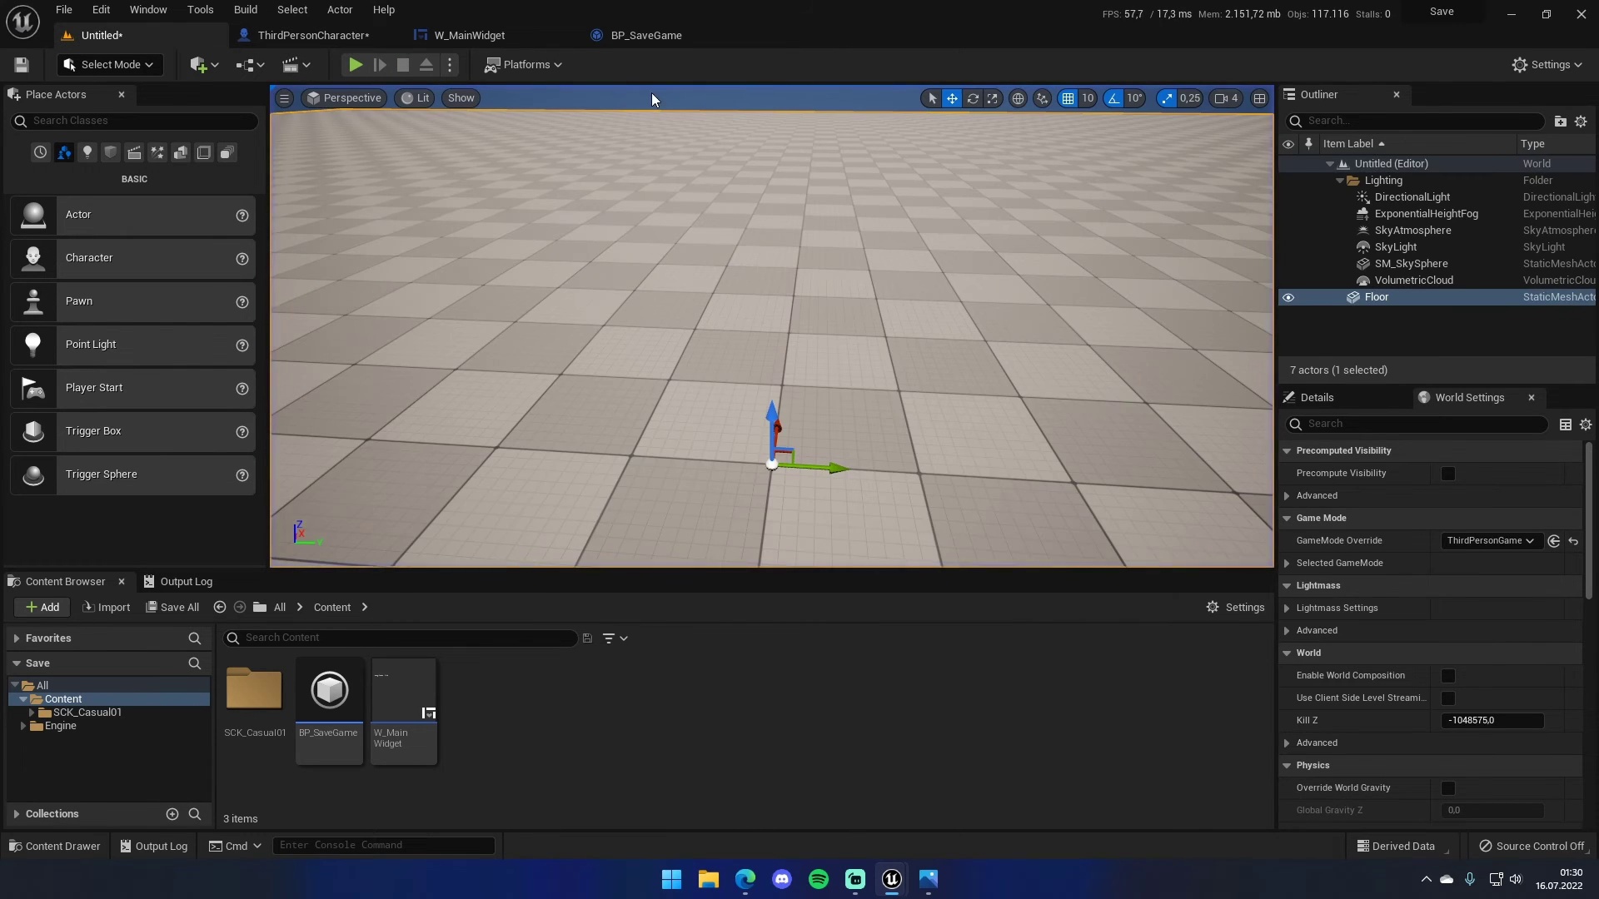
left_click(646, 35)
left_click(469, 35)
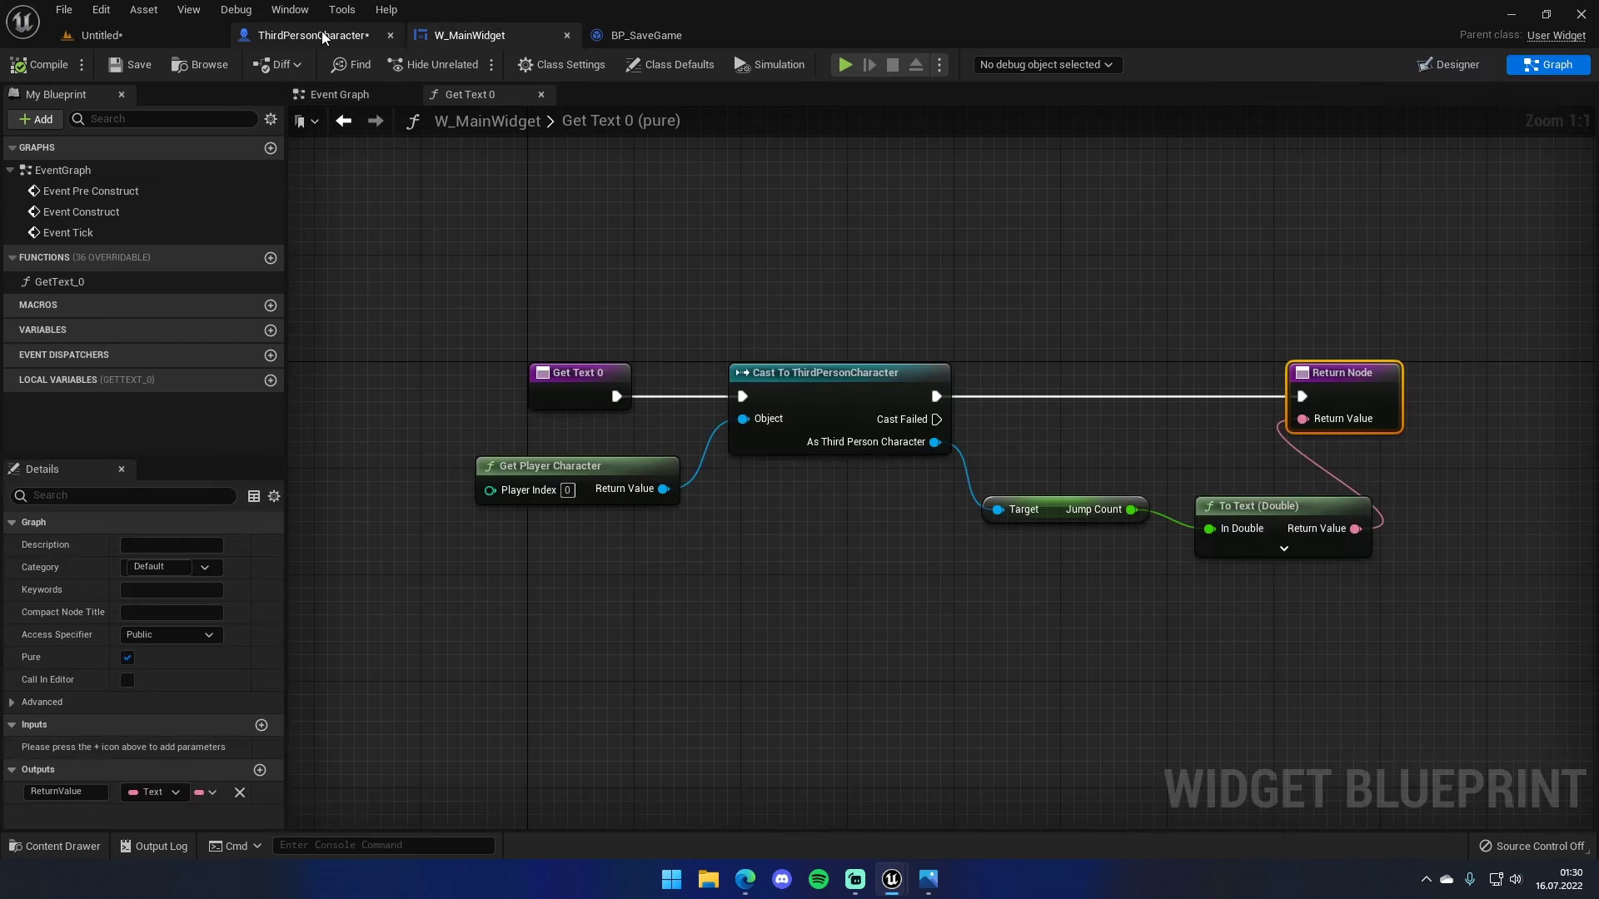
- Replace the F5 event with a keyboard 5 event whose Pressed pin fires Save Game
left_click(323, 33)
right_click_drag(687, 444, 692, 372)
left_click_drag(392, 314, 500, 400)
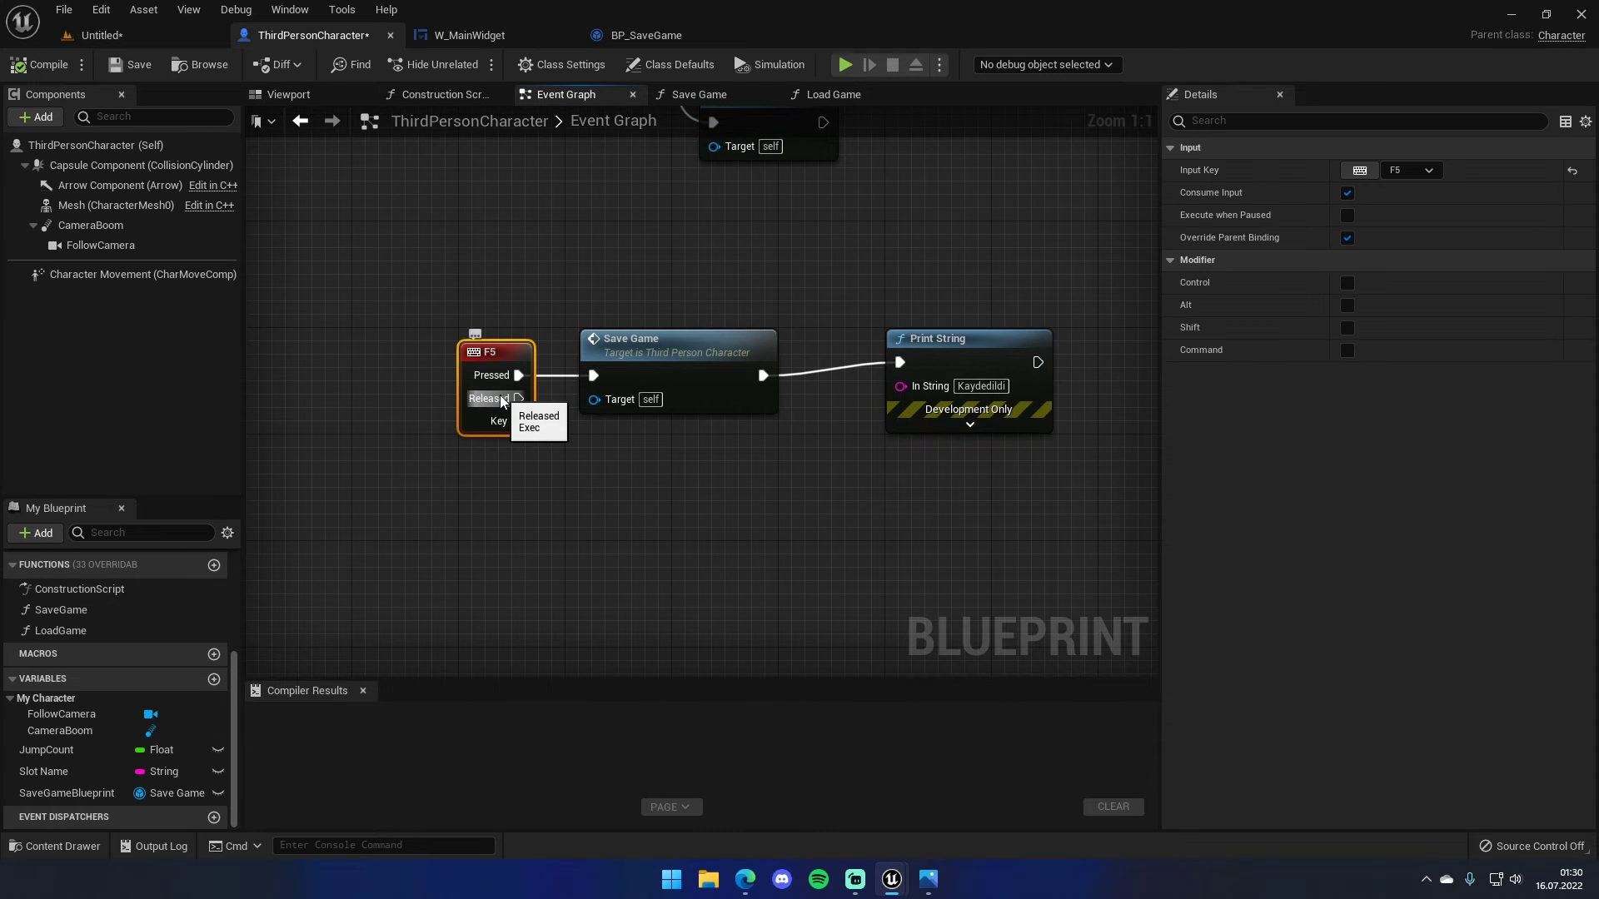
key("Delete")
right_click(530, 384)
type("5")
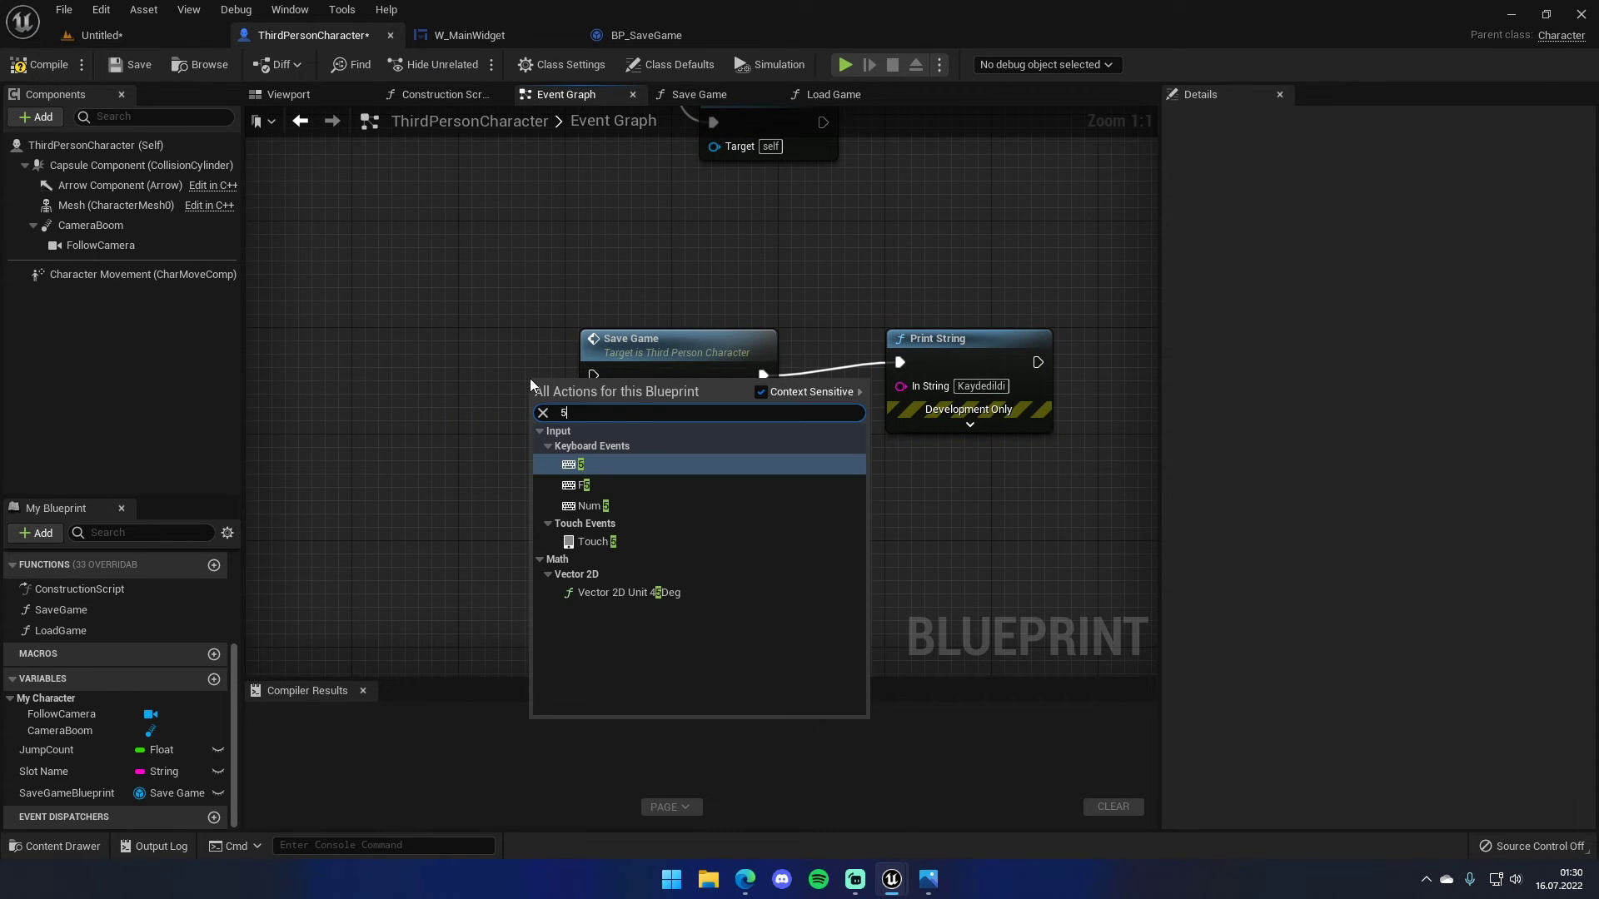
key("Return")
mouse_move(569, 376)
left_mouse_down()
mouse_move(491, 358)
mouse_move(589, 379)
left_mouse_up()
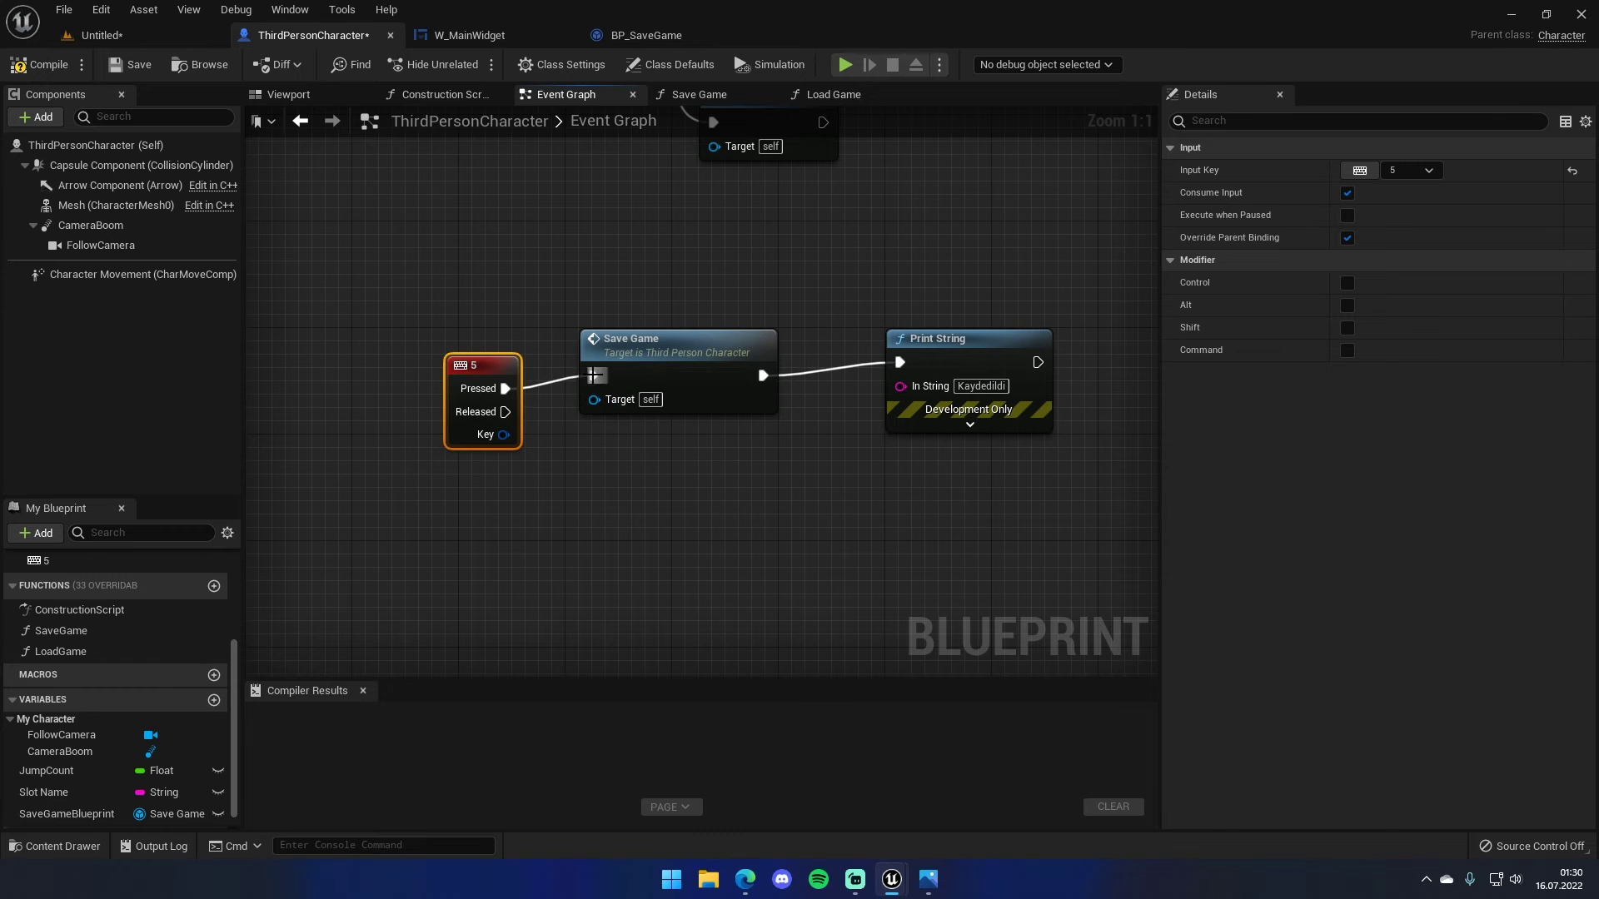
left_click(948, 371)
right_click_drag(948, 371, 752, 398)
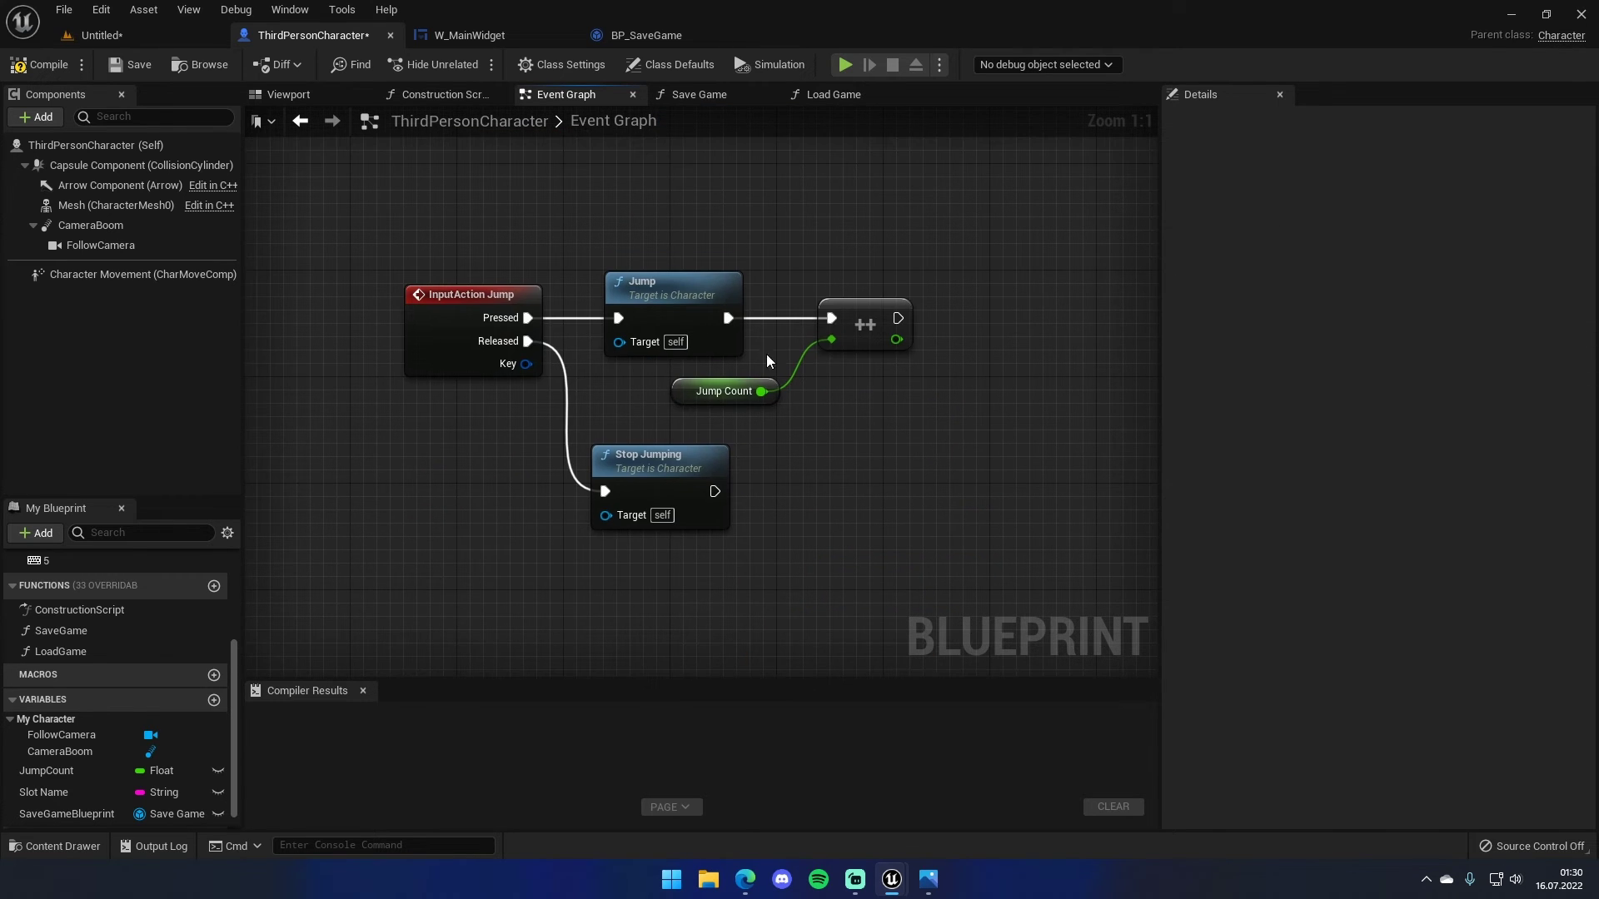
left_click(840, 65)
key("space")
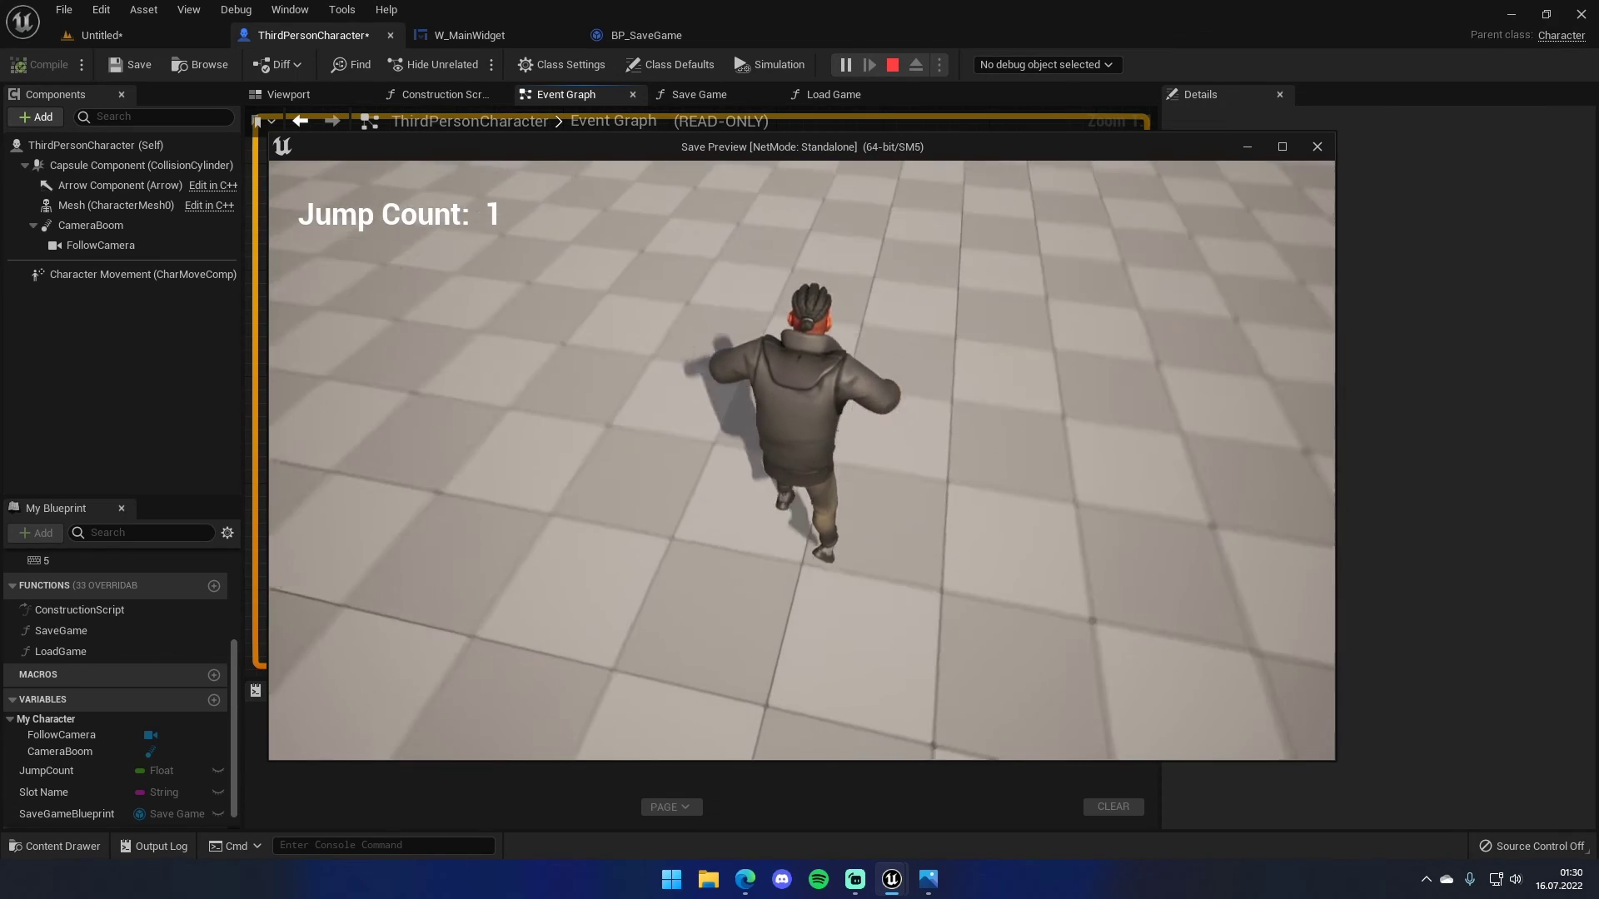
key("5")
key("space")
key("Escape")
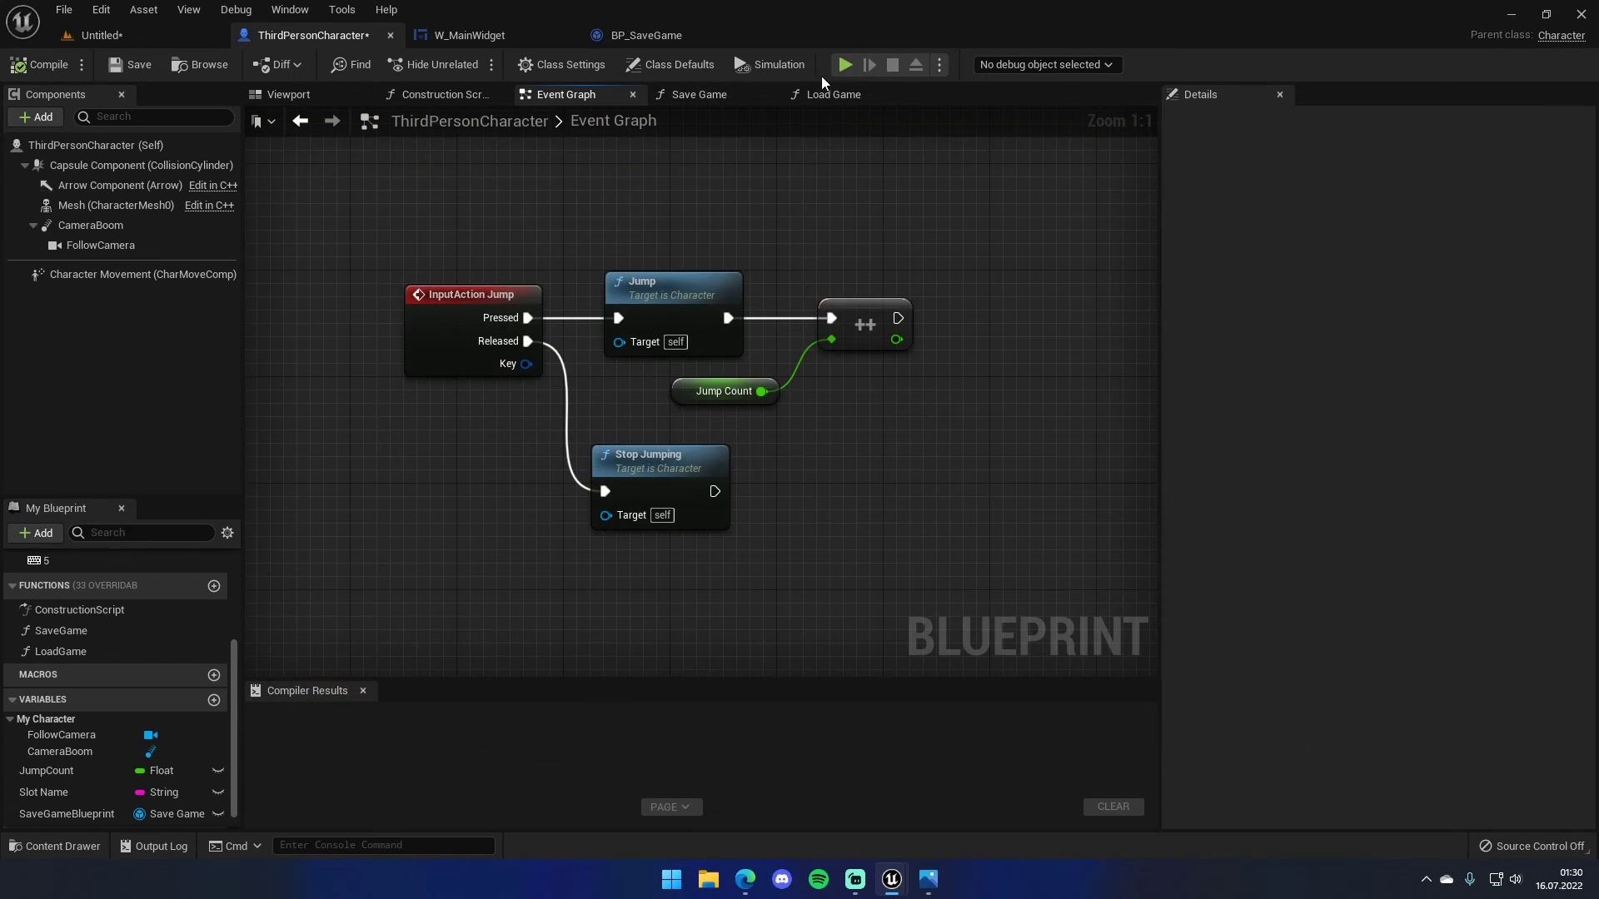
left_click(839, 65)
key("space")
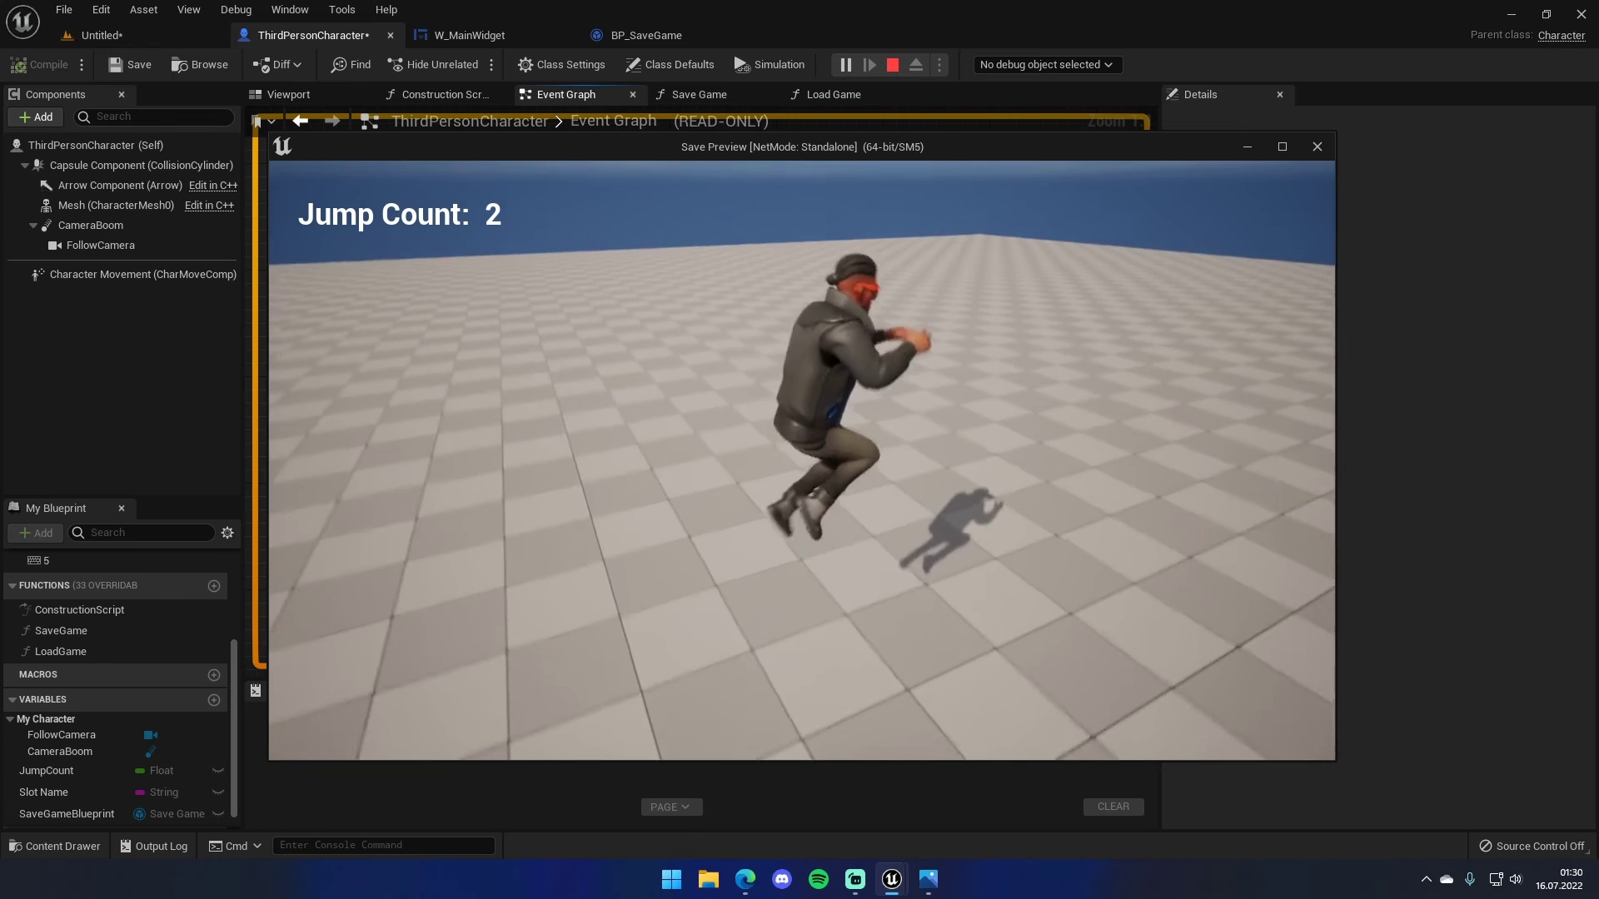
key("space")
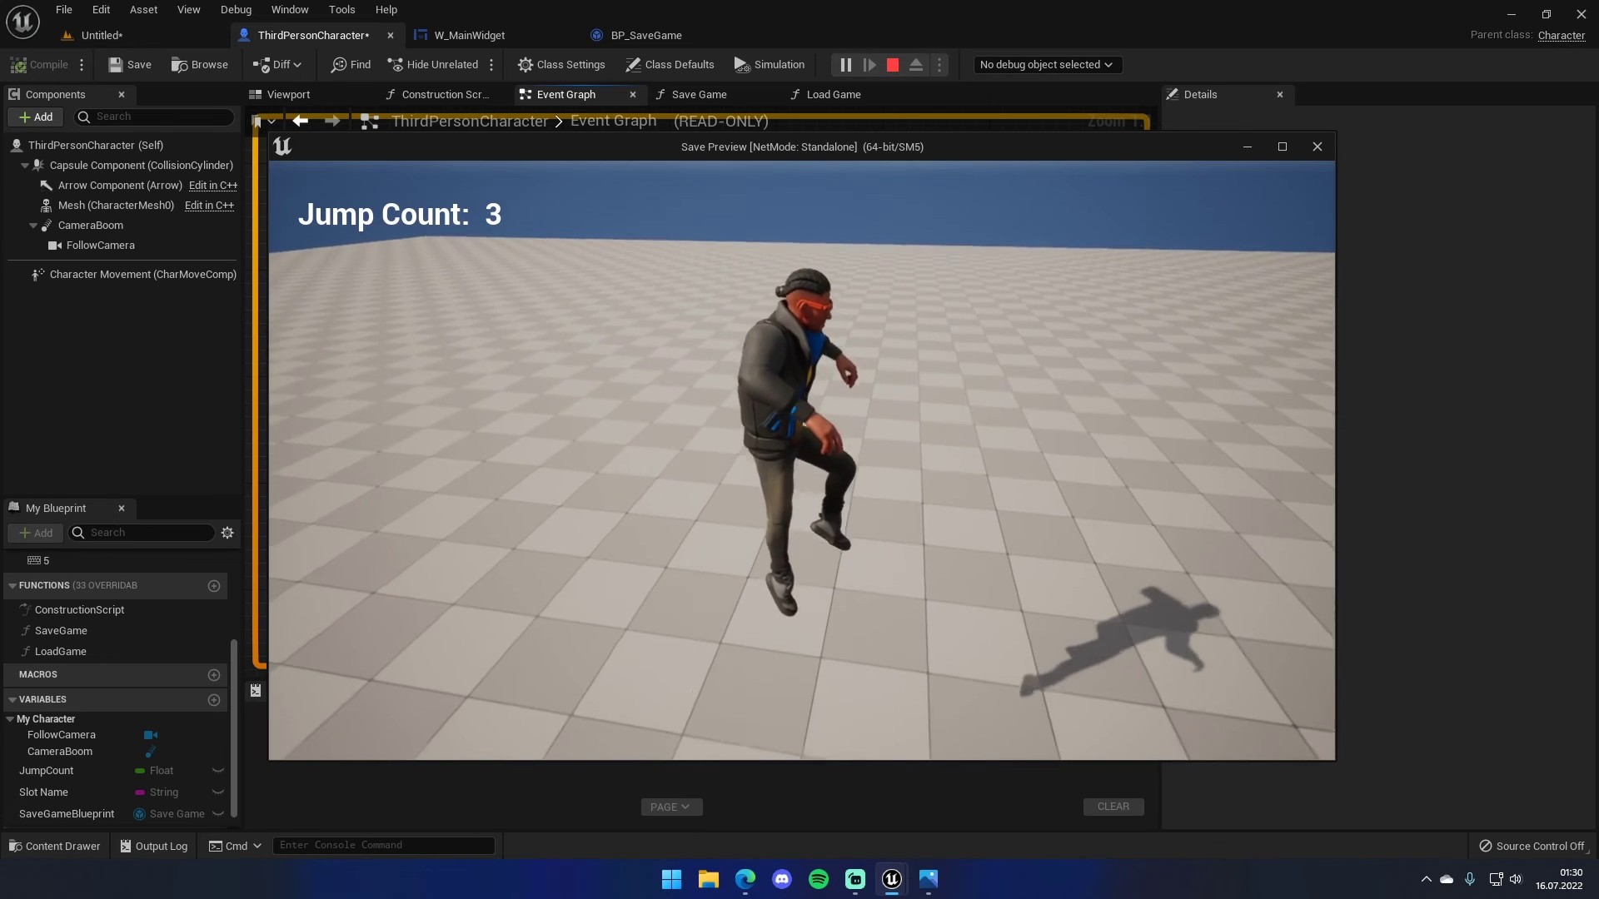
key("Escape")
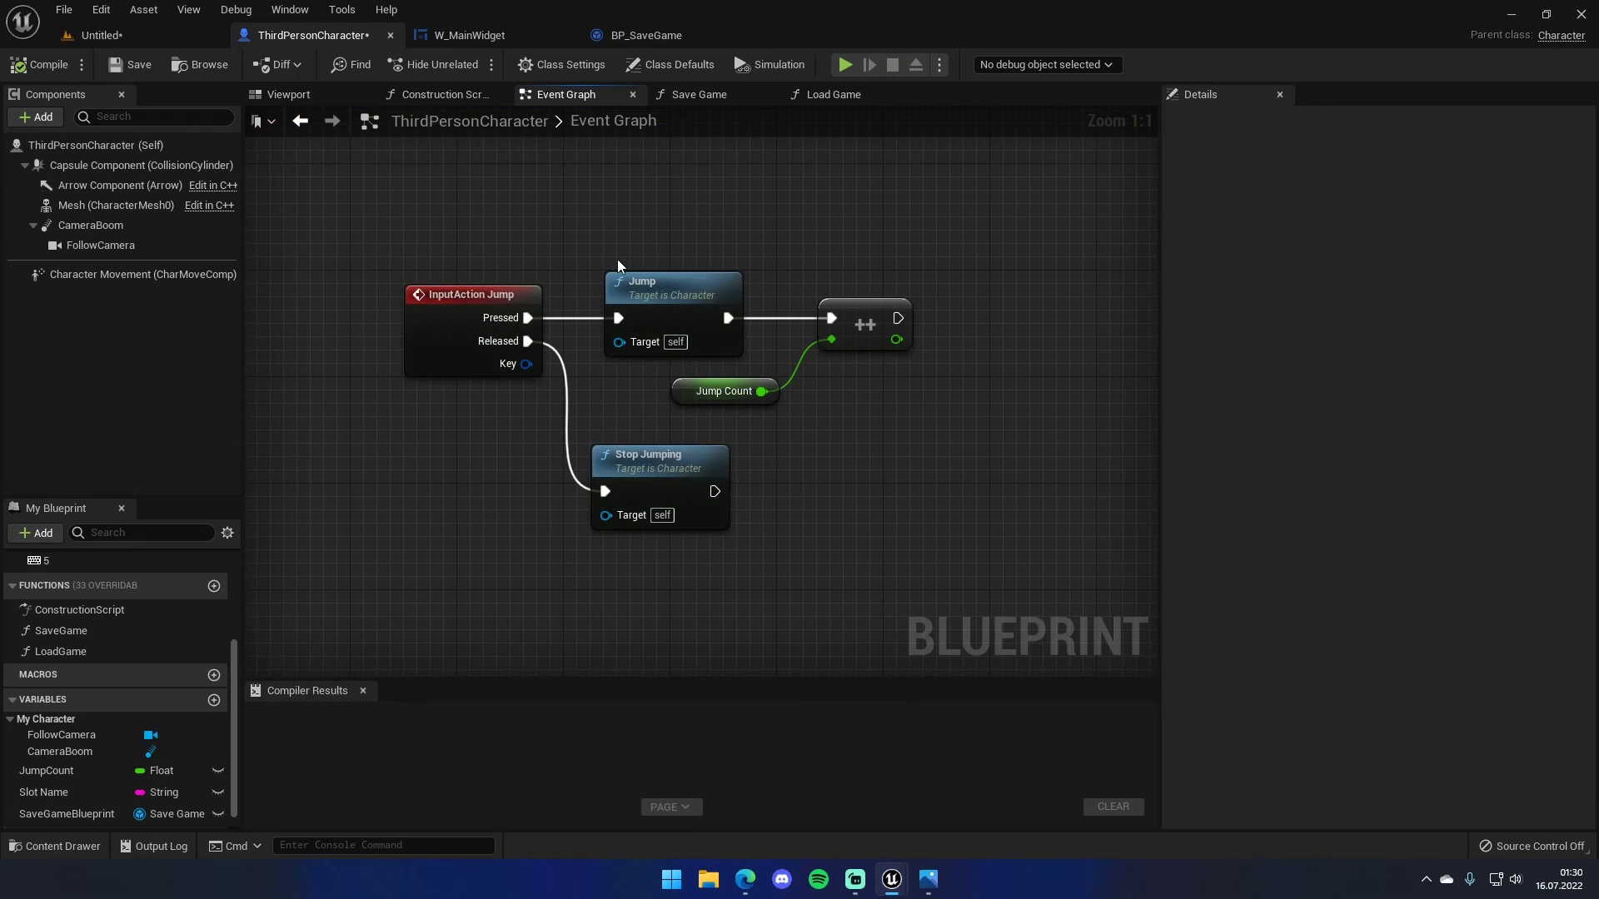
- Delete the key 5 and Print String nodes and run Save Game after the Jump Count increment
right_click_drag(617, 264, 614, 446)
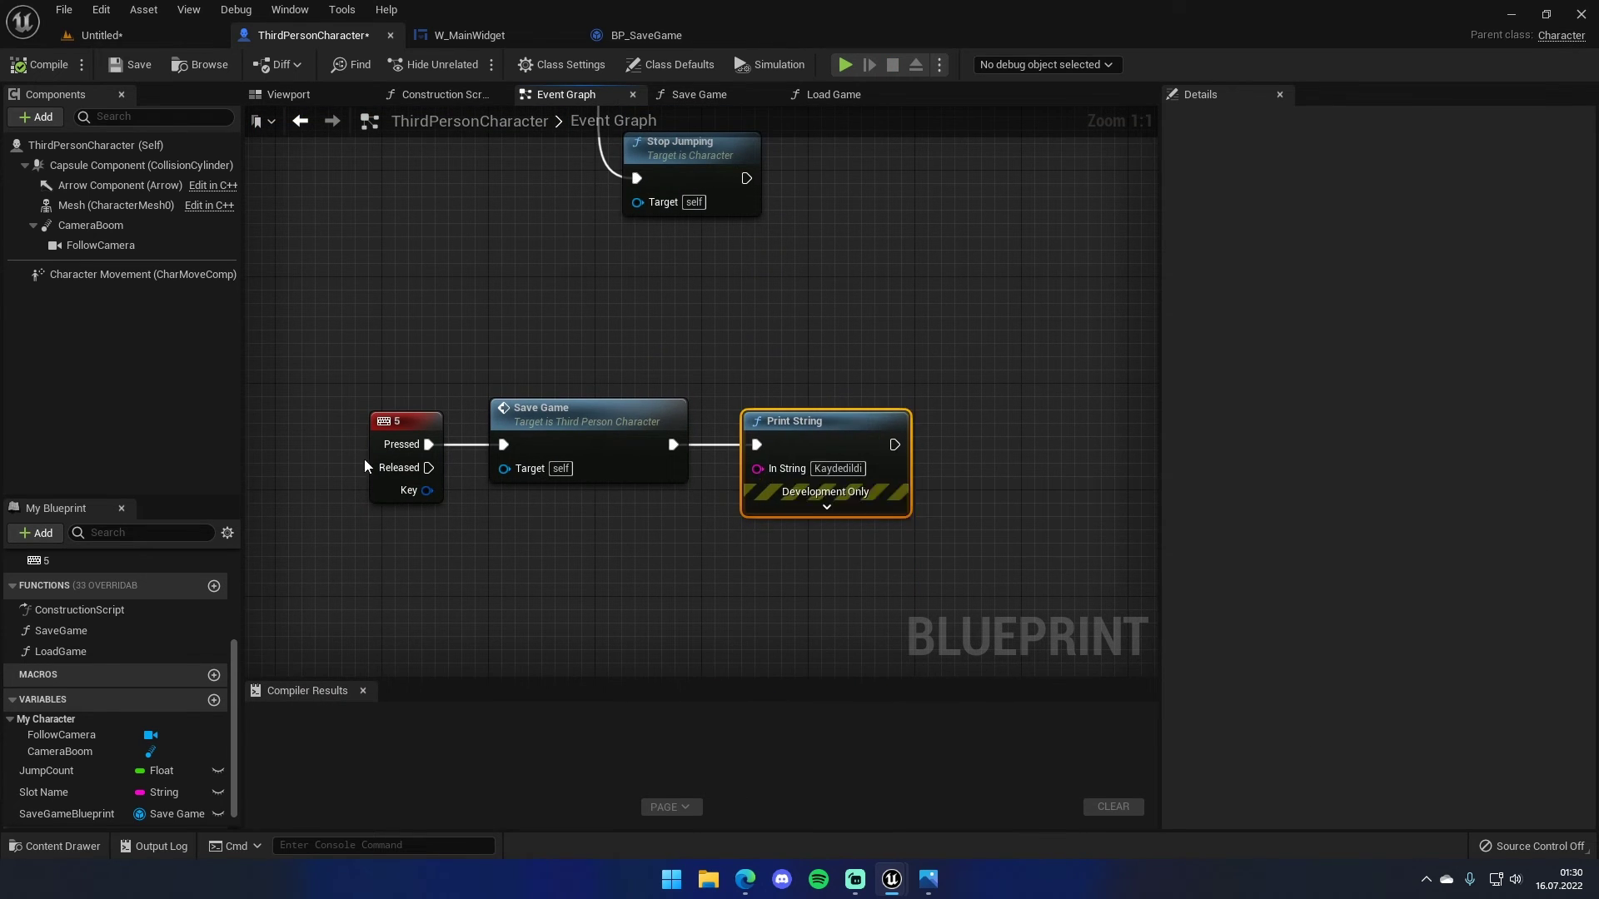
key("Delete")
left_click(365, 466)
key("Delete")
mouse_move(515, 430)
left_mouse_down()
mouse_move(1006, 304)
mouse_move(997, 319)
mouse_move(1033, 257)
left_mouse_up()
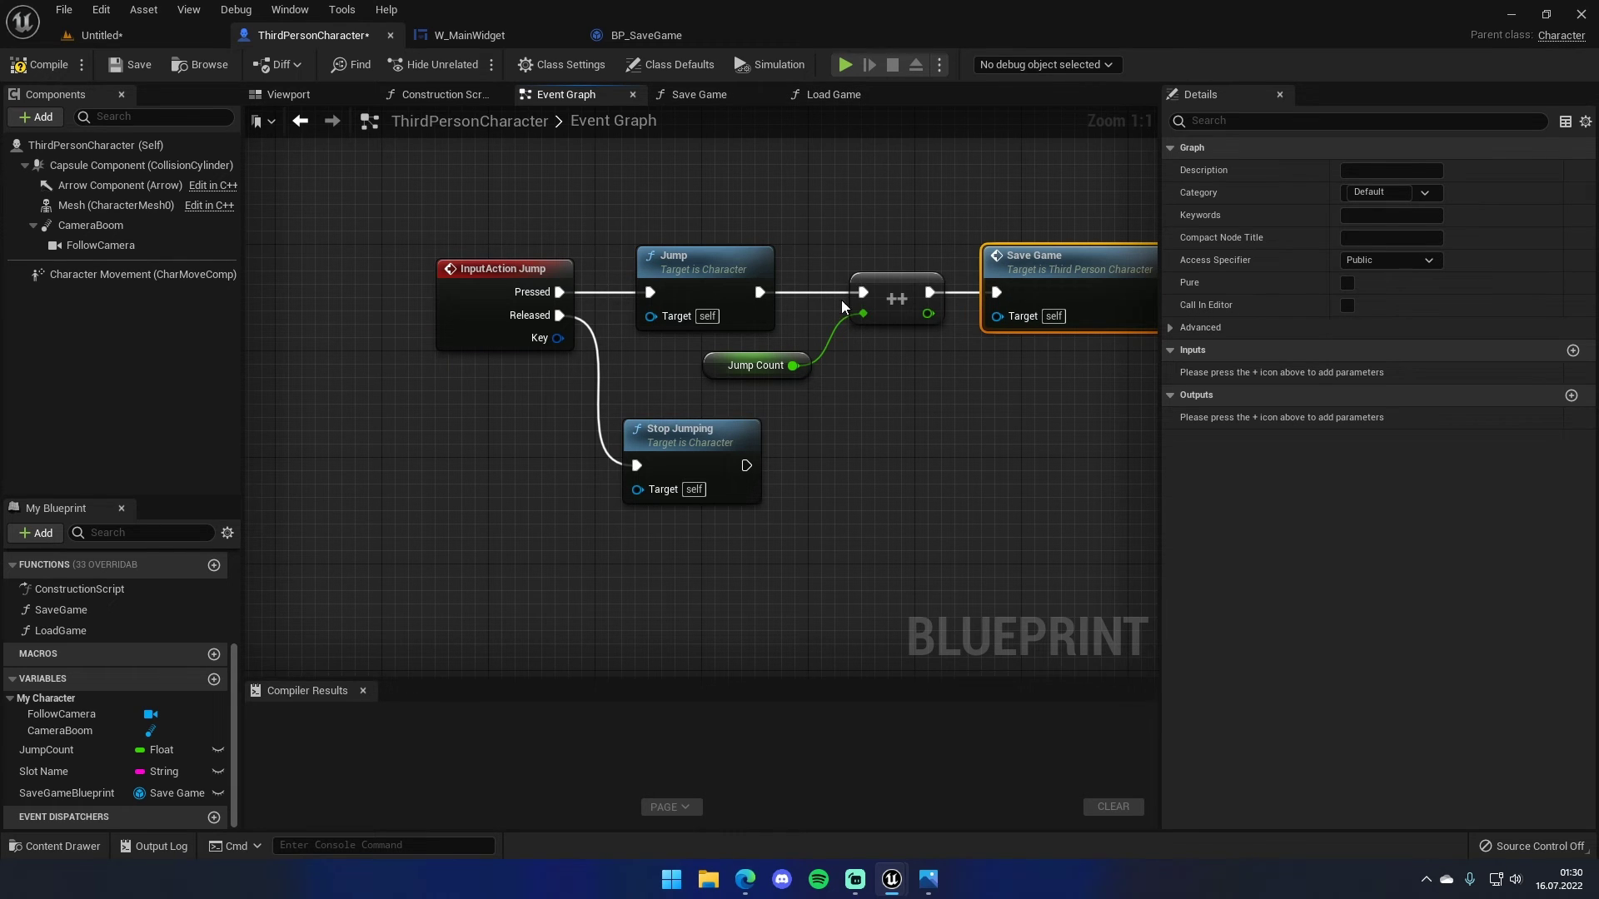
right_click_drag(903, 412, 839, 418)
left_click(642, 378)
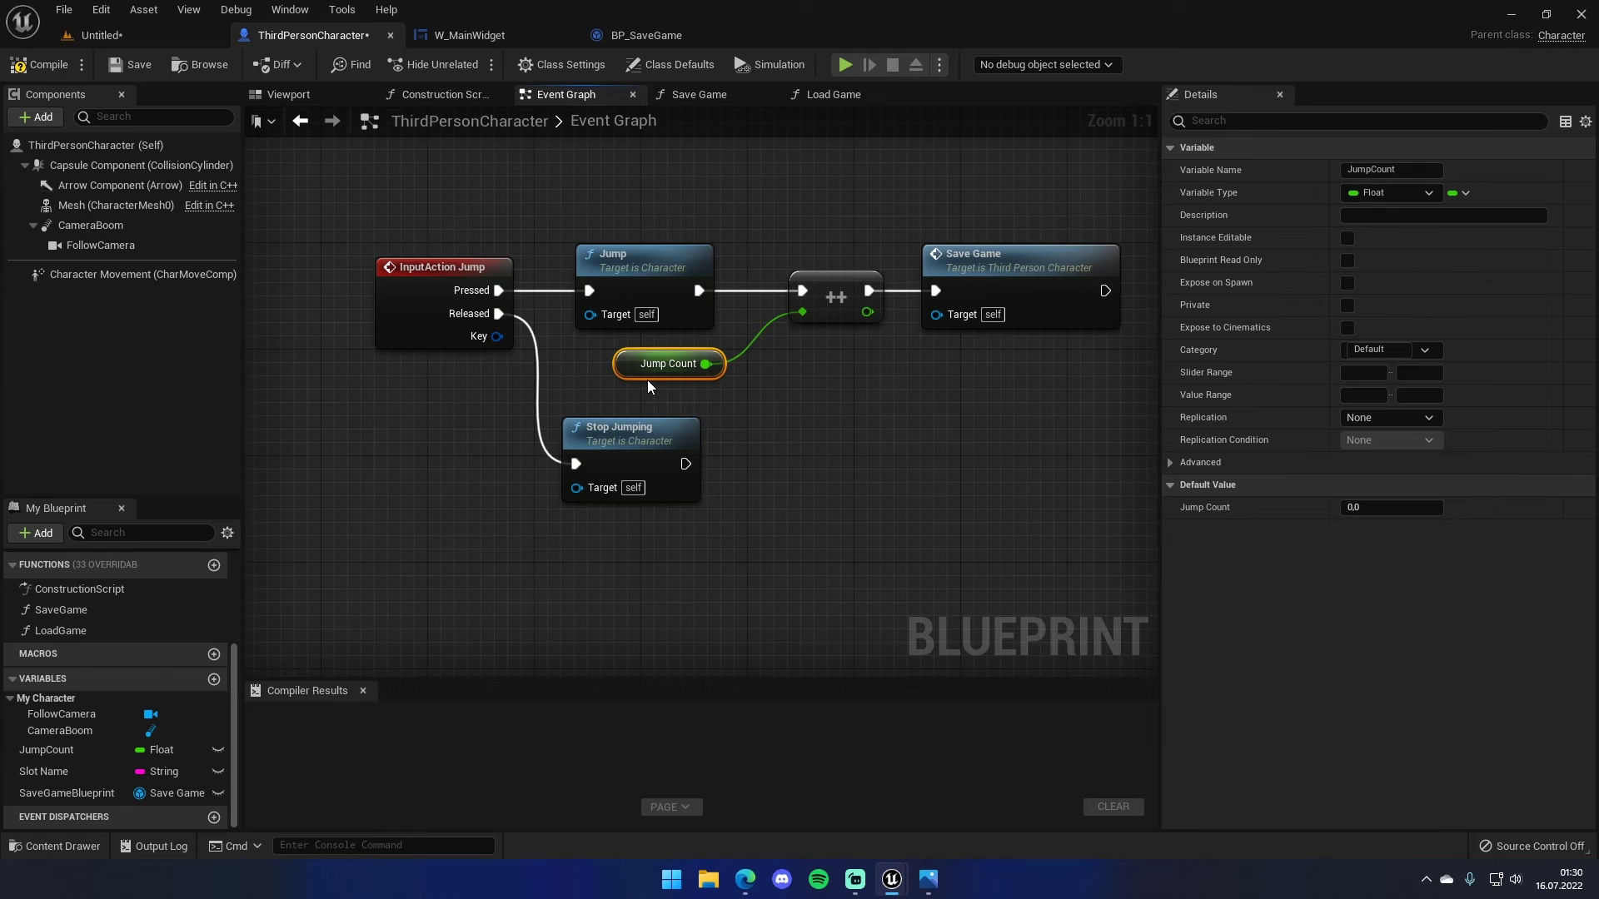
left_click_drag(649, 377, 664, 387)
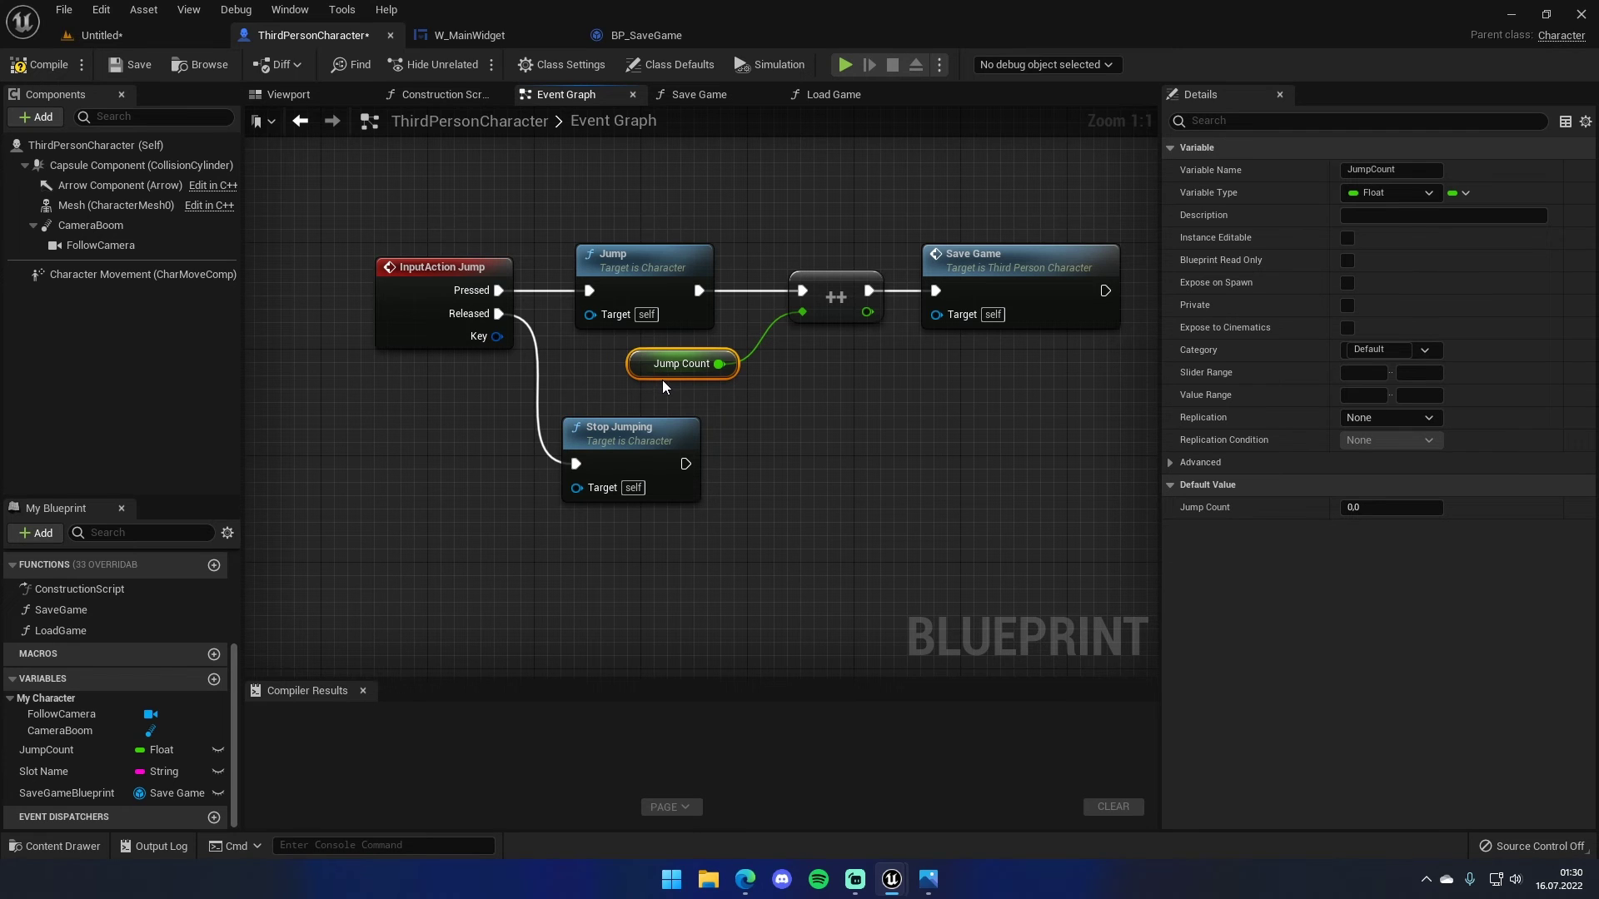
left_click_drag(664, 388, 666, 387)
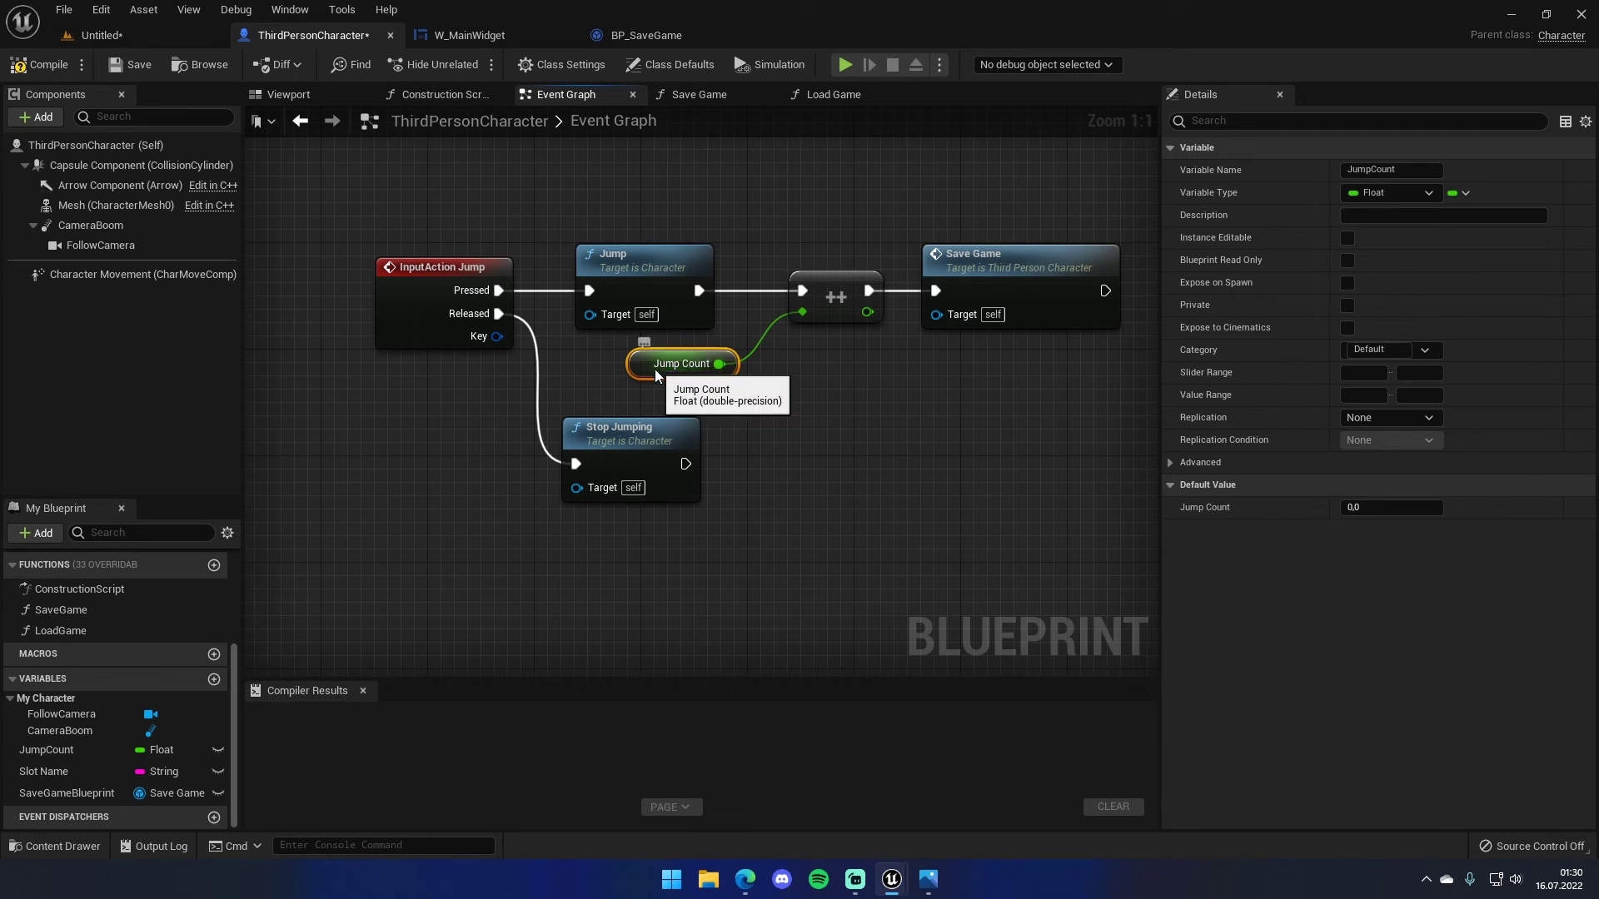
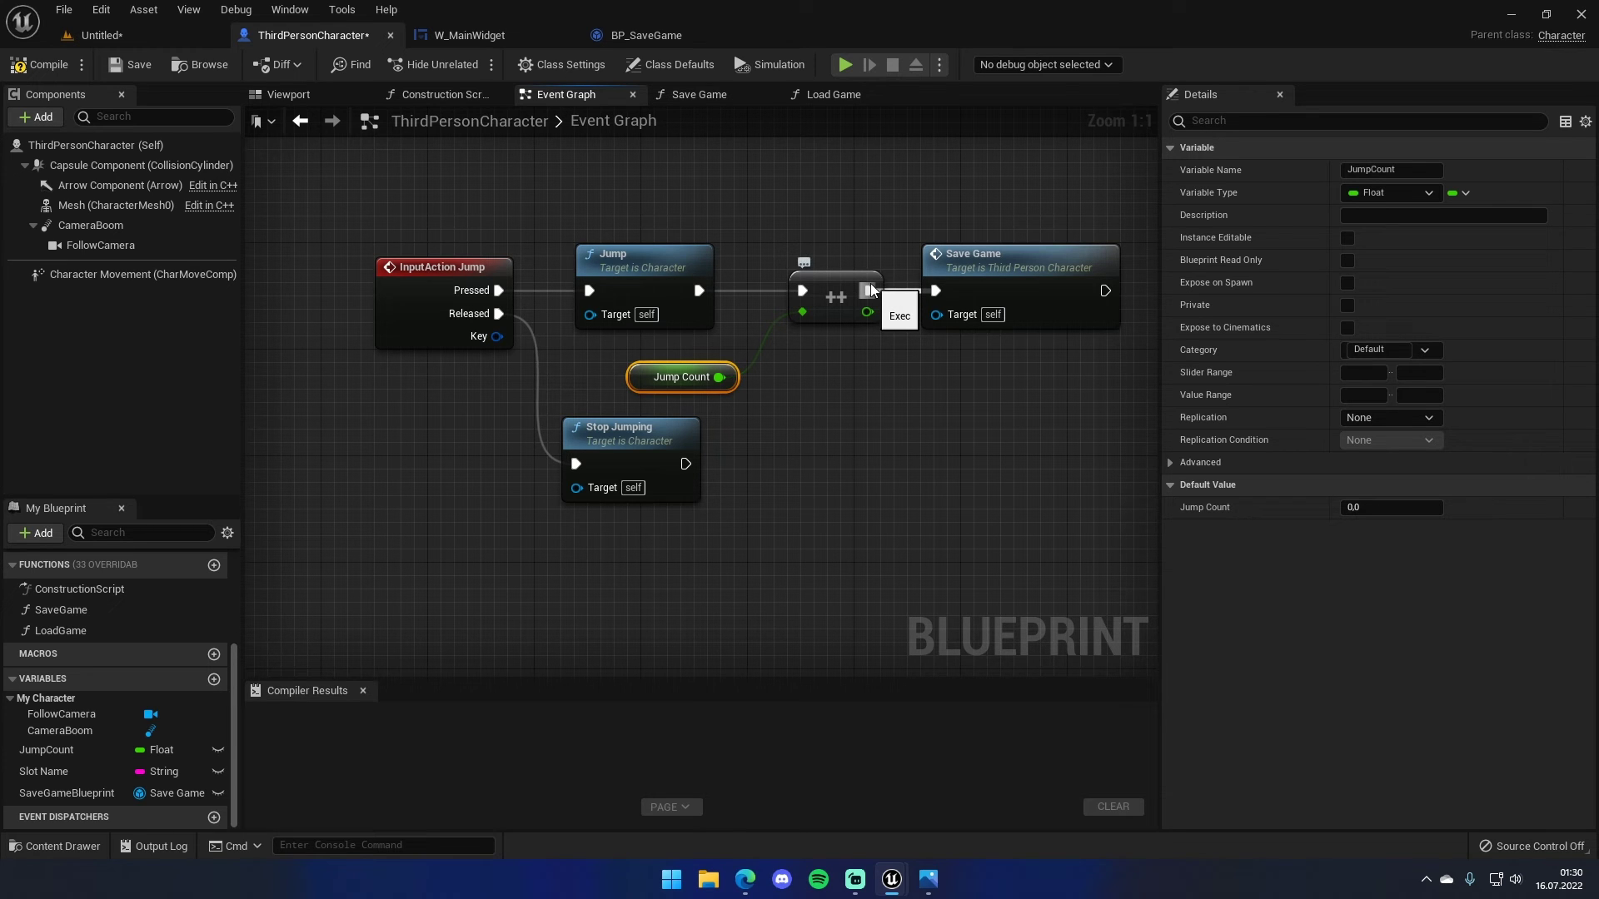
- Play-test the level, jumping three times to raise the on-screen Jump Count
left_click(845, 65)
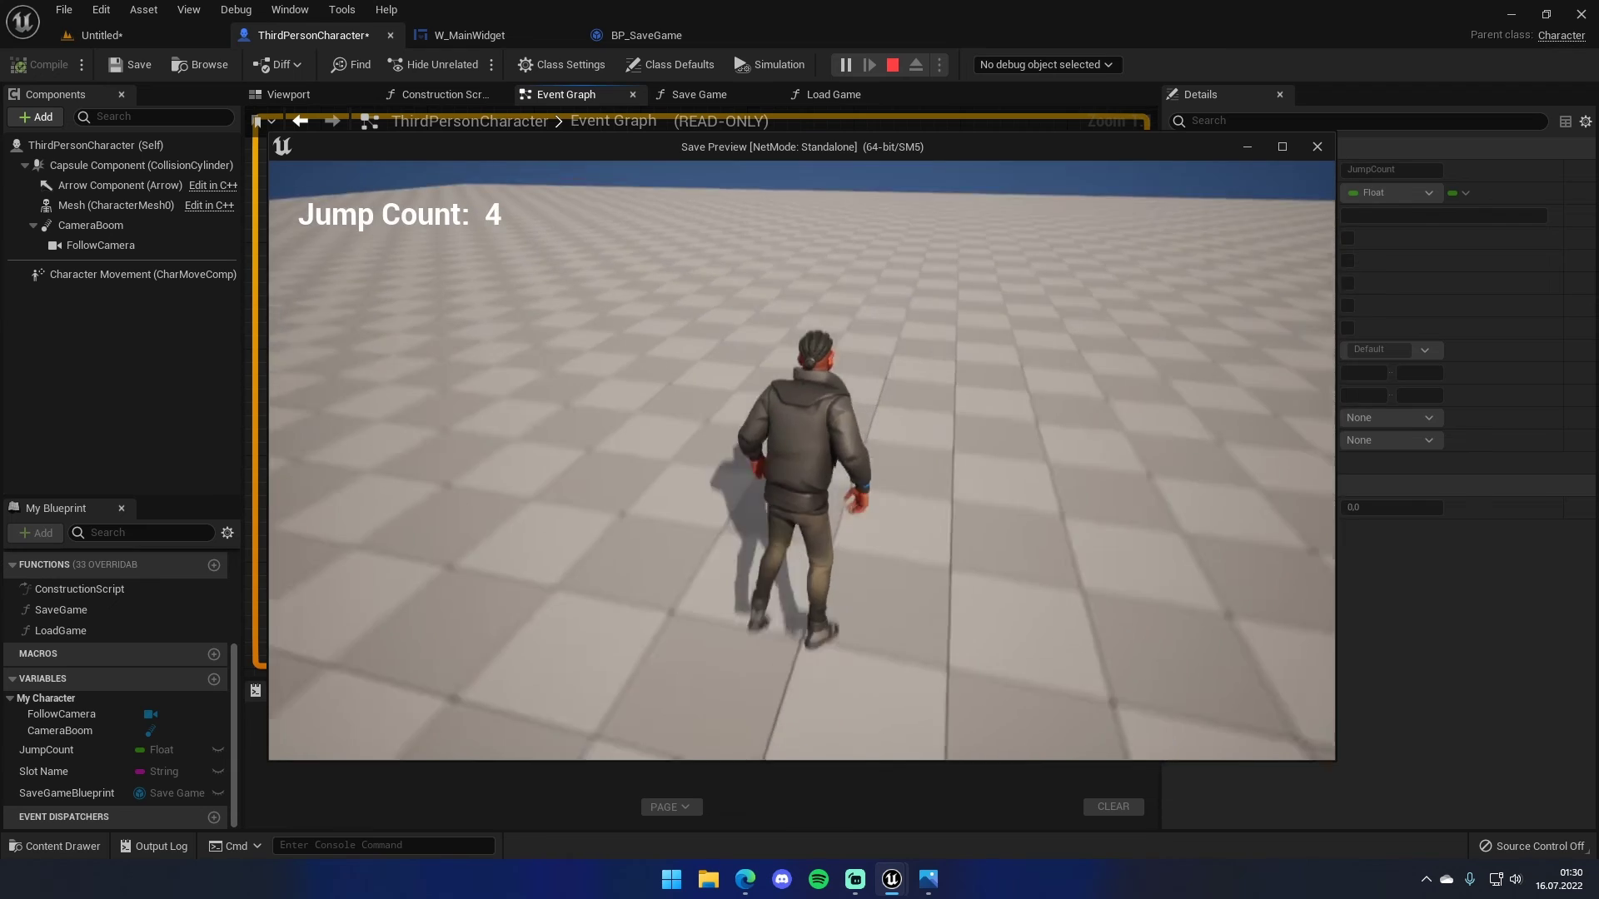
key("space")
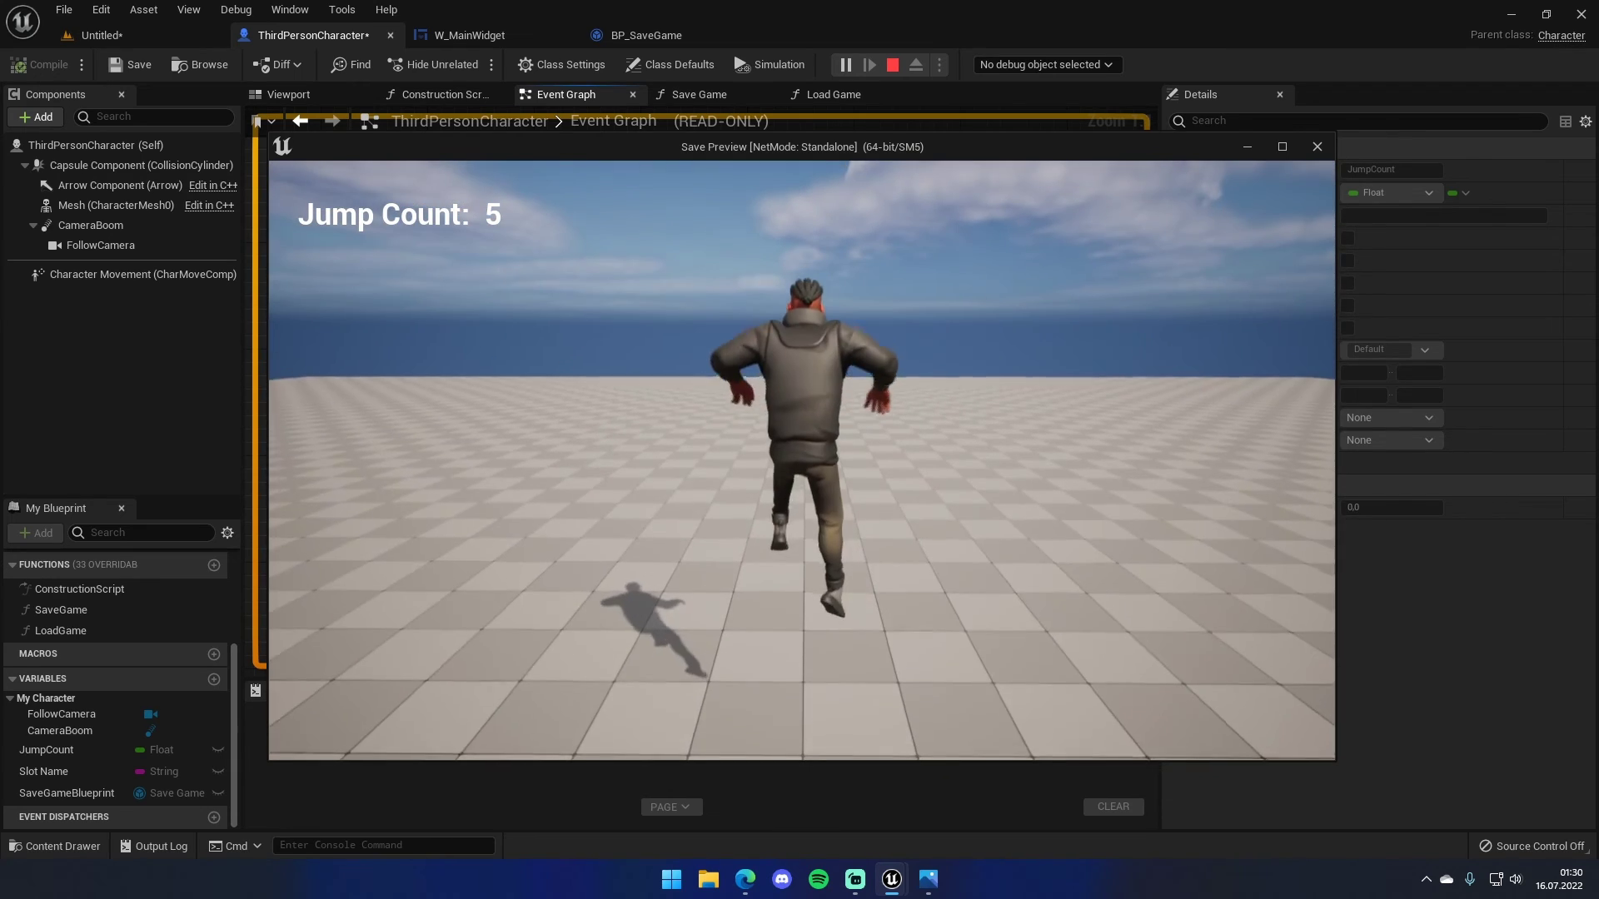
key("space")
key("space")
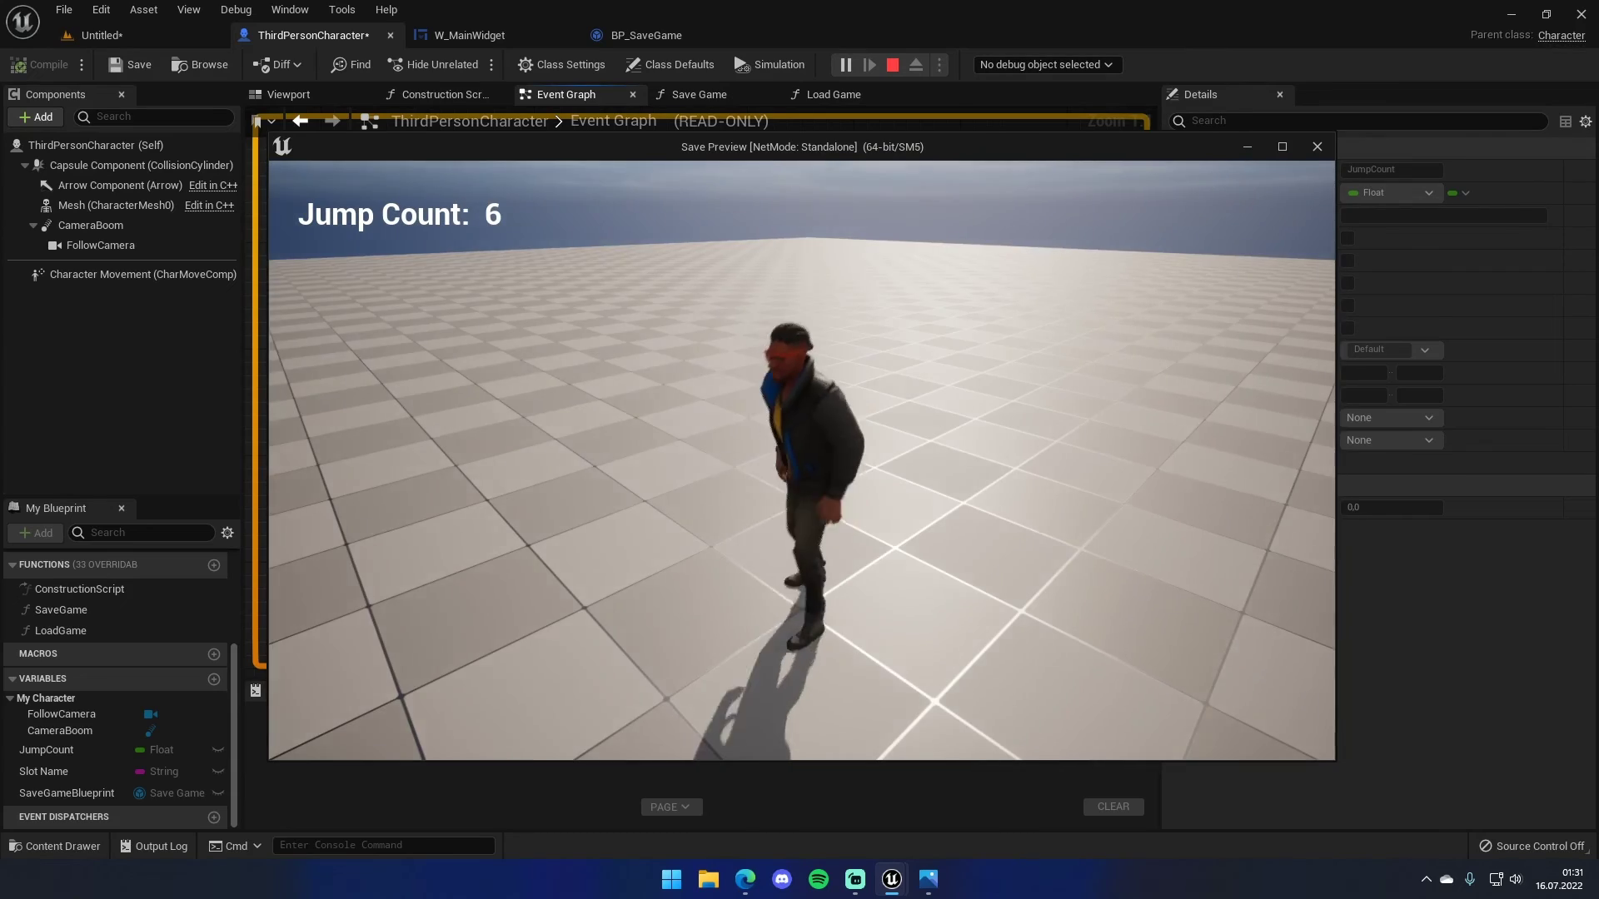
key("space")
- Replay to bring the Jump Count to 8, stop, and return to the Untitled level
key("space")
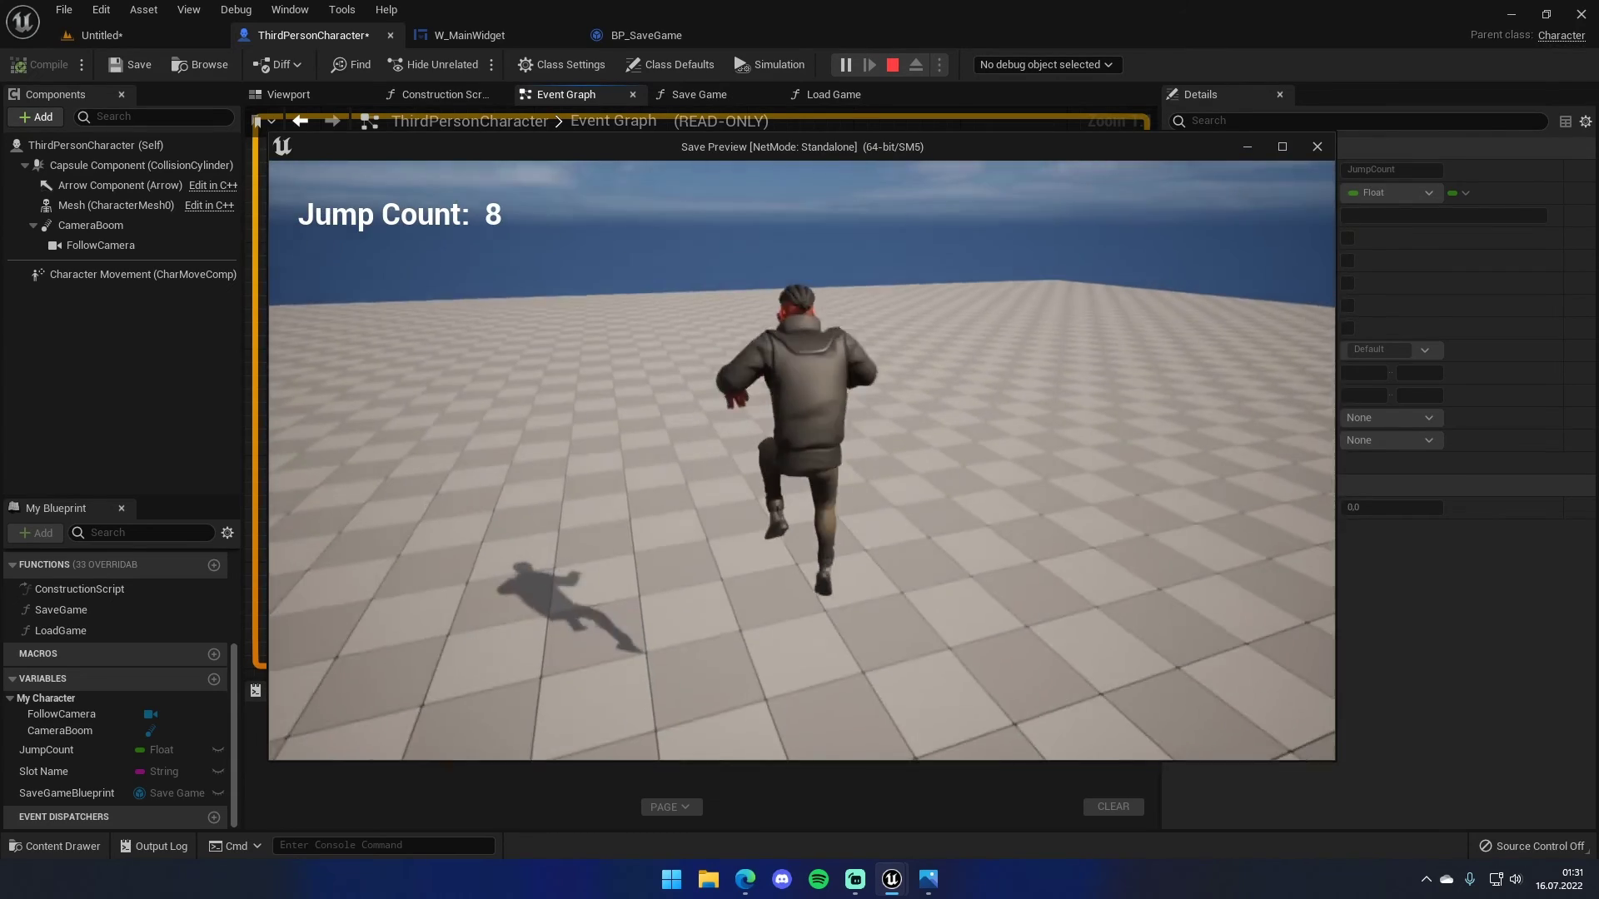
key("Escape")
left_click(844, 65)
key("space")
key("Escape")
left_click(100, 35)
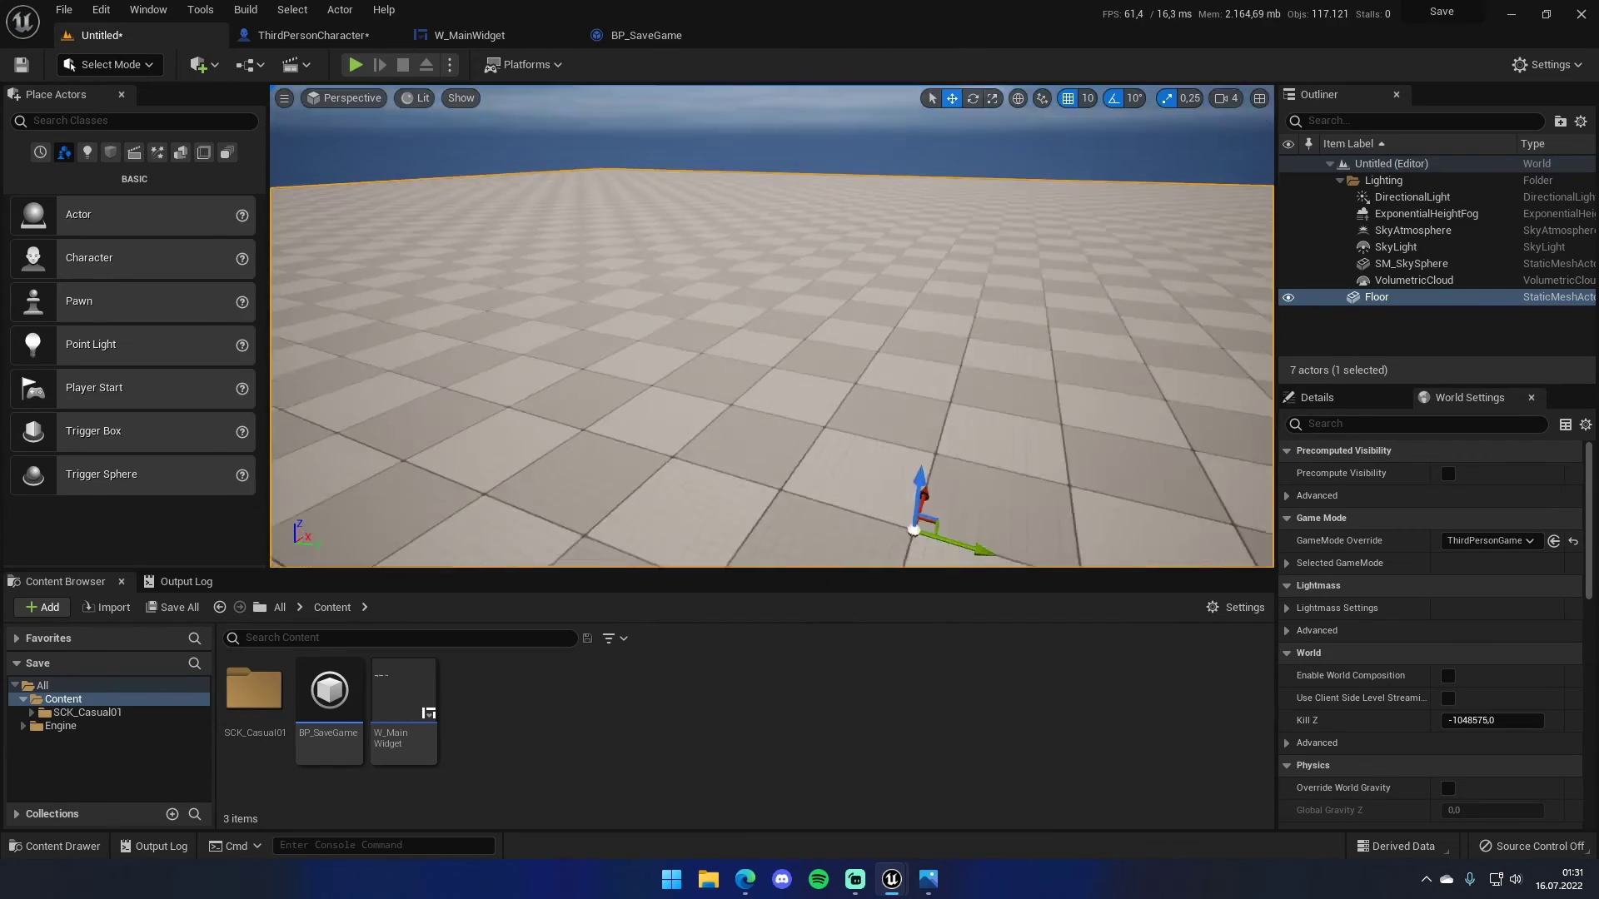
- Open File Explorer full screen and browse to C:\UnrealProjects\Save
scroll(737, 499, "up", 2)
left_click(708, 880)
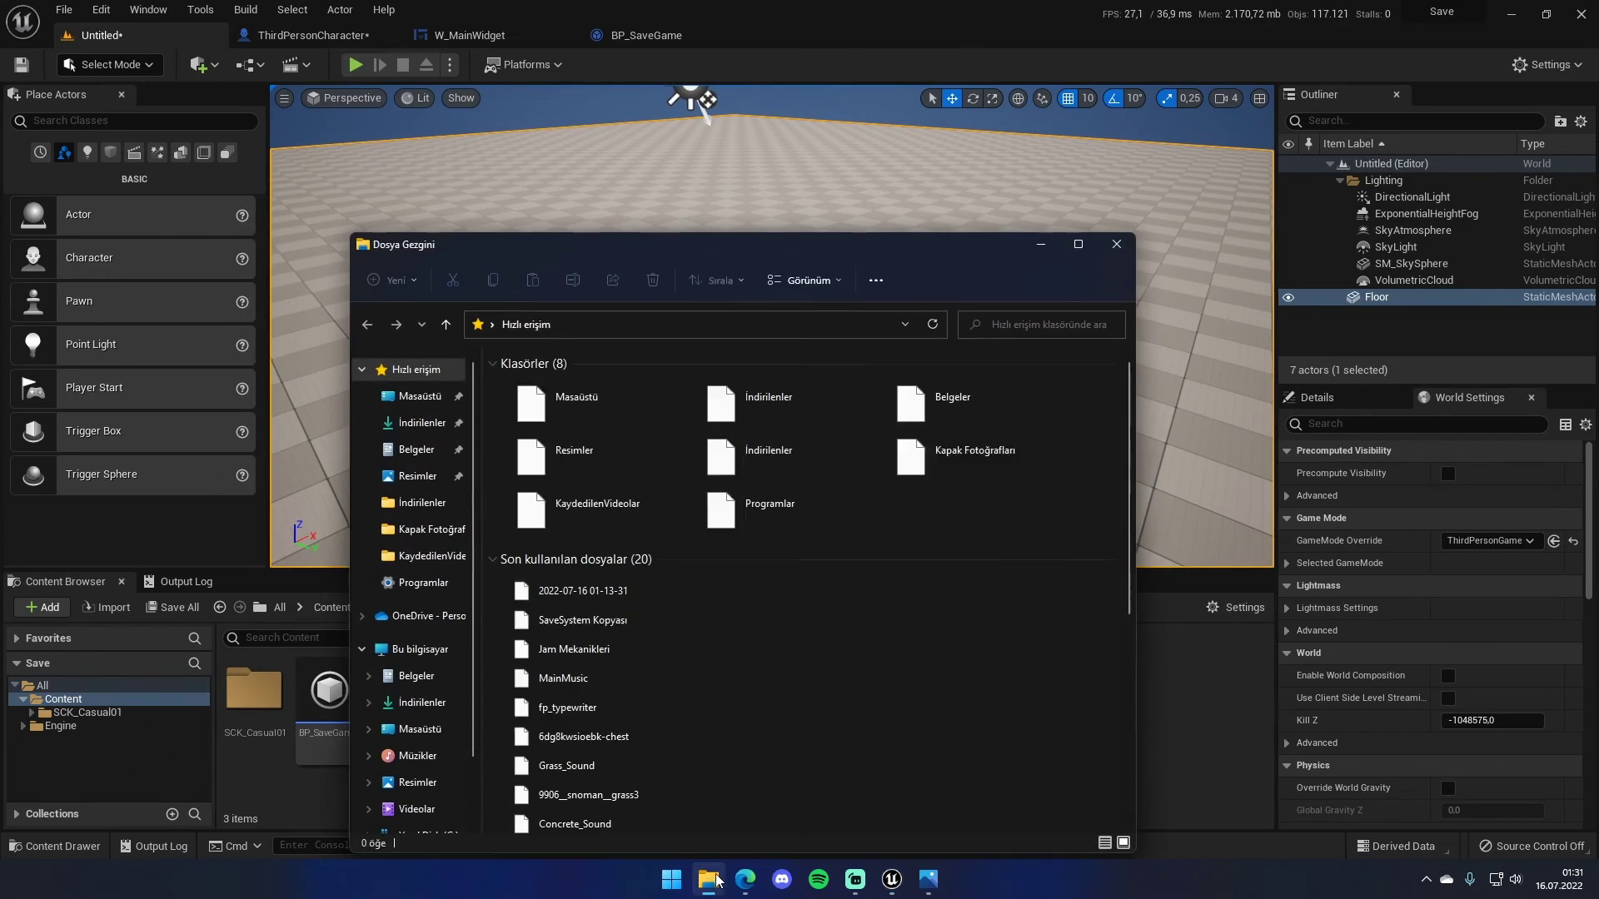
key("super+Up")
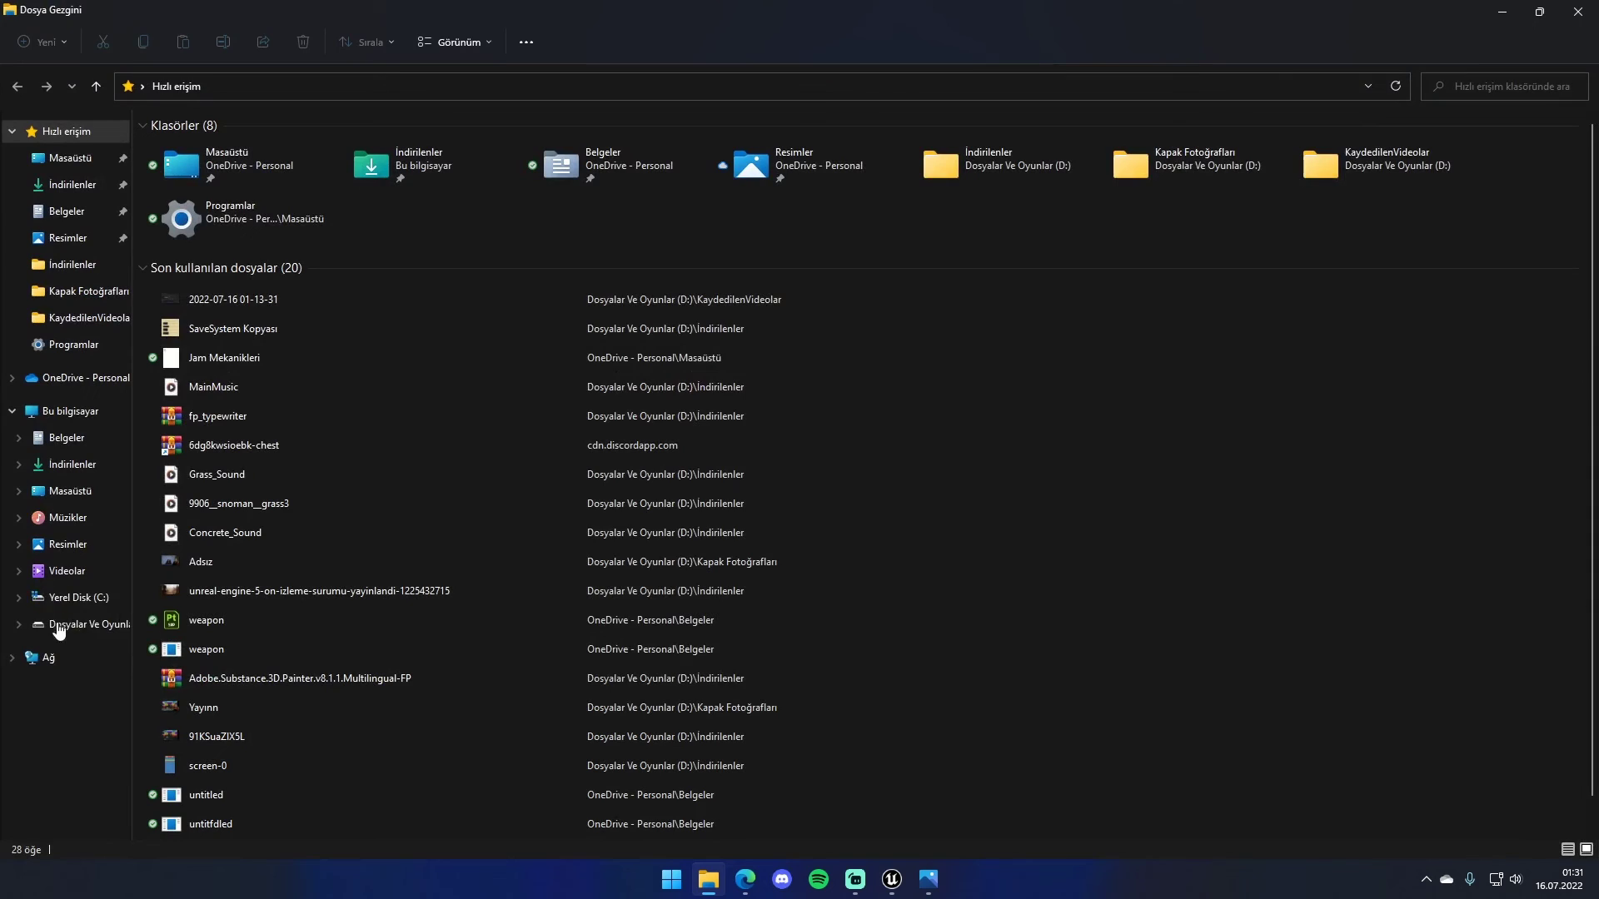
left_click(69, 600)
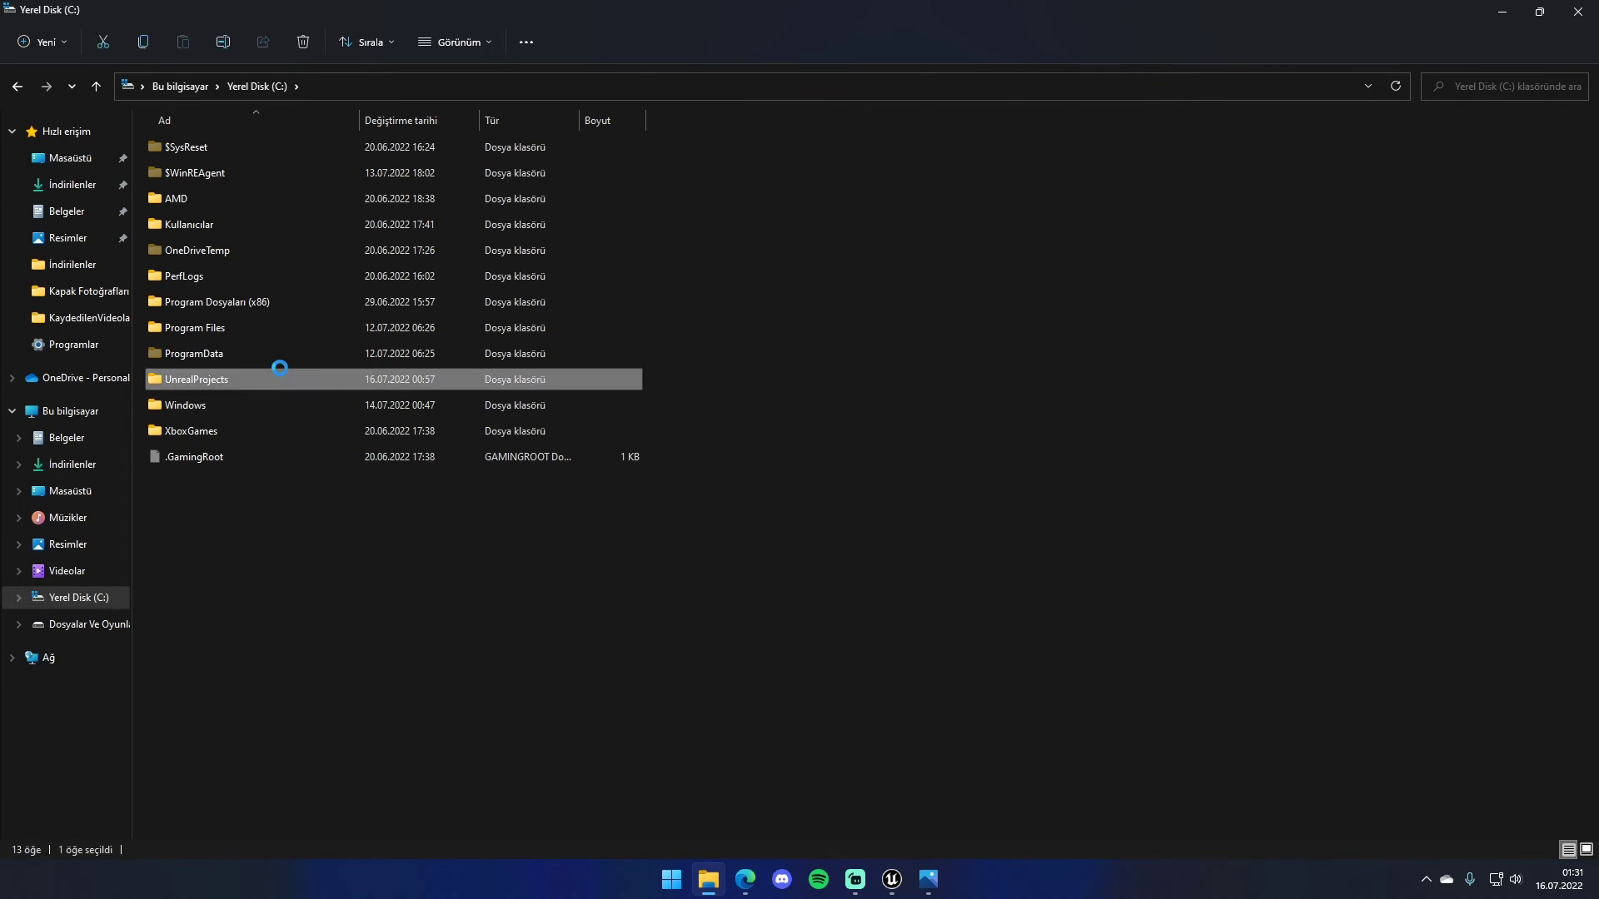
double_click(256, 383)
double_click(200, 483)
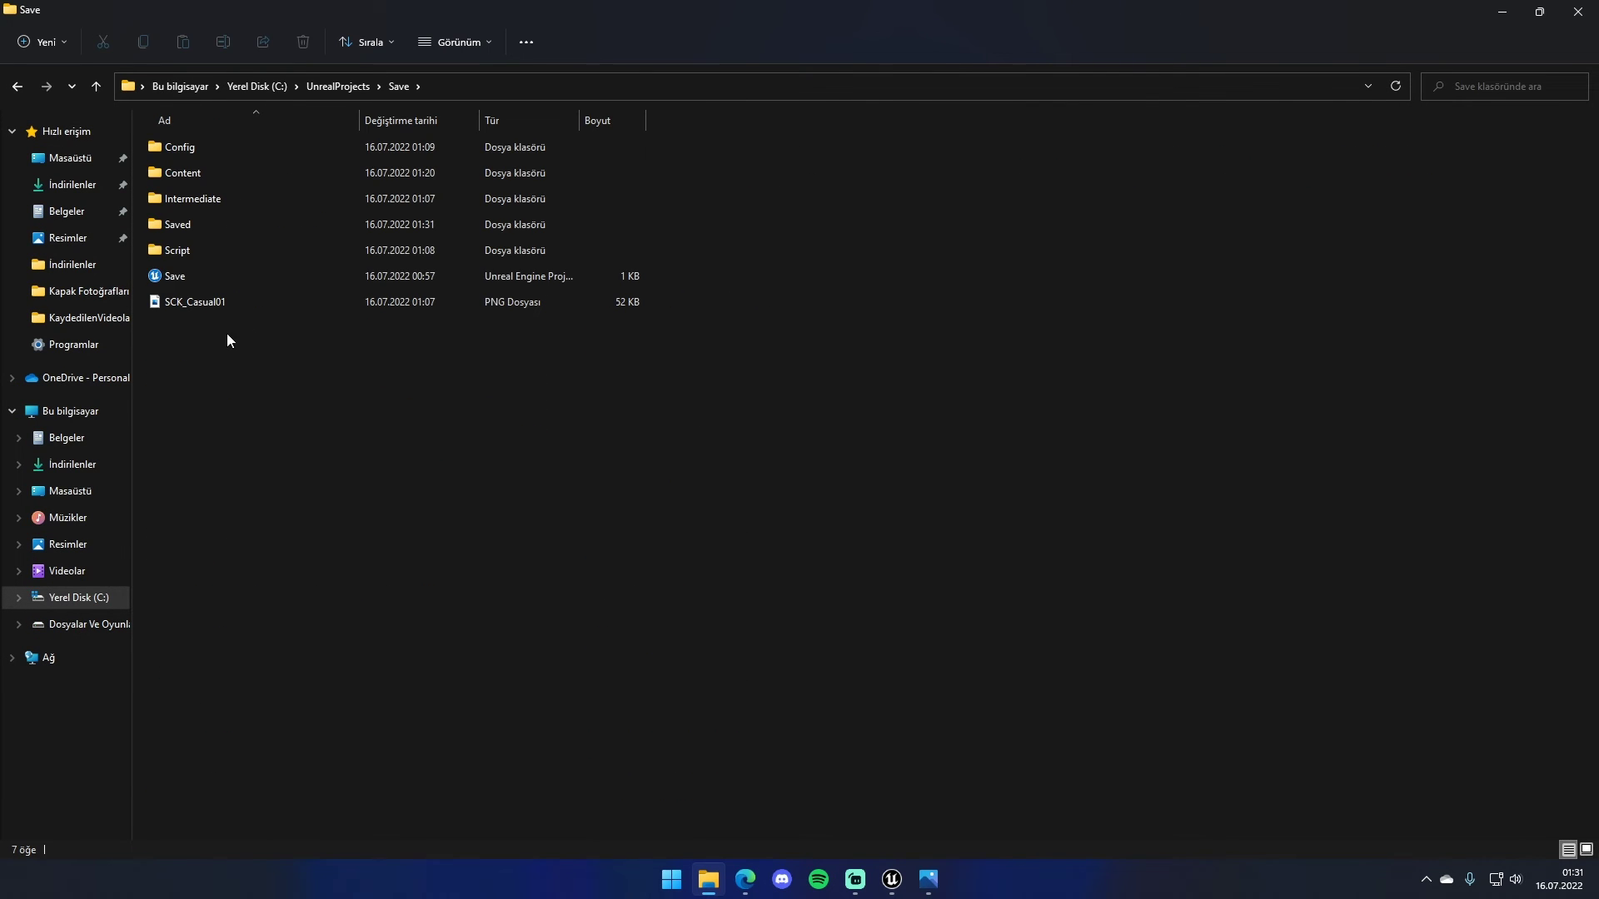
- Go into Saved\SaveGames, select the 1,40 KB Slot1.sav, and minimize Explorer
left_click(342, 86)
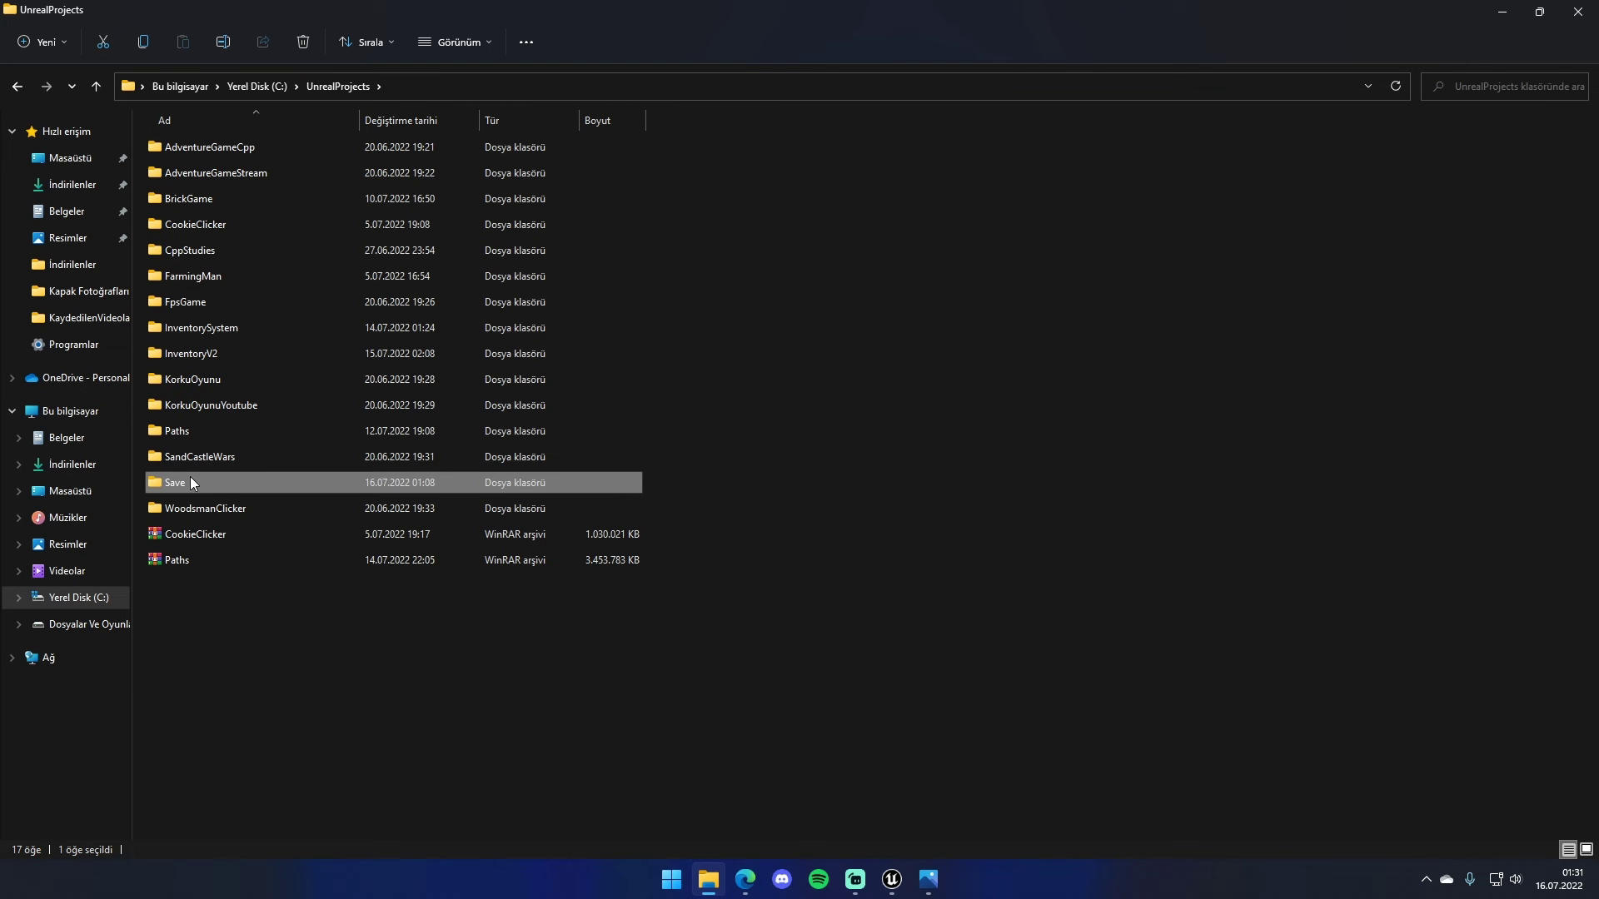
double_click(190, 483)
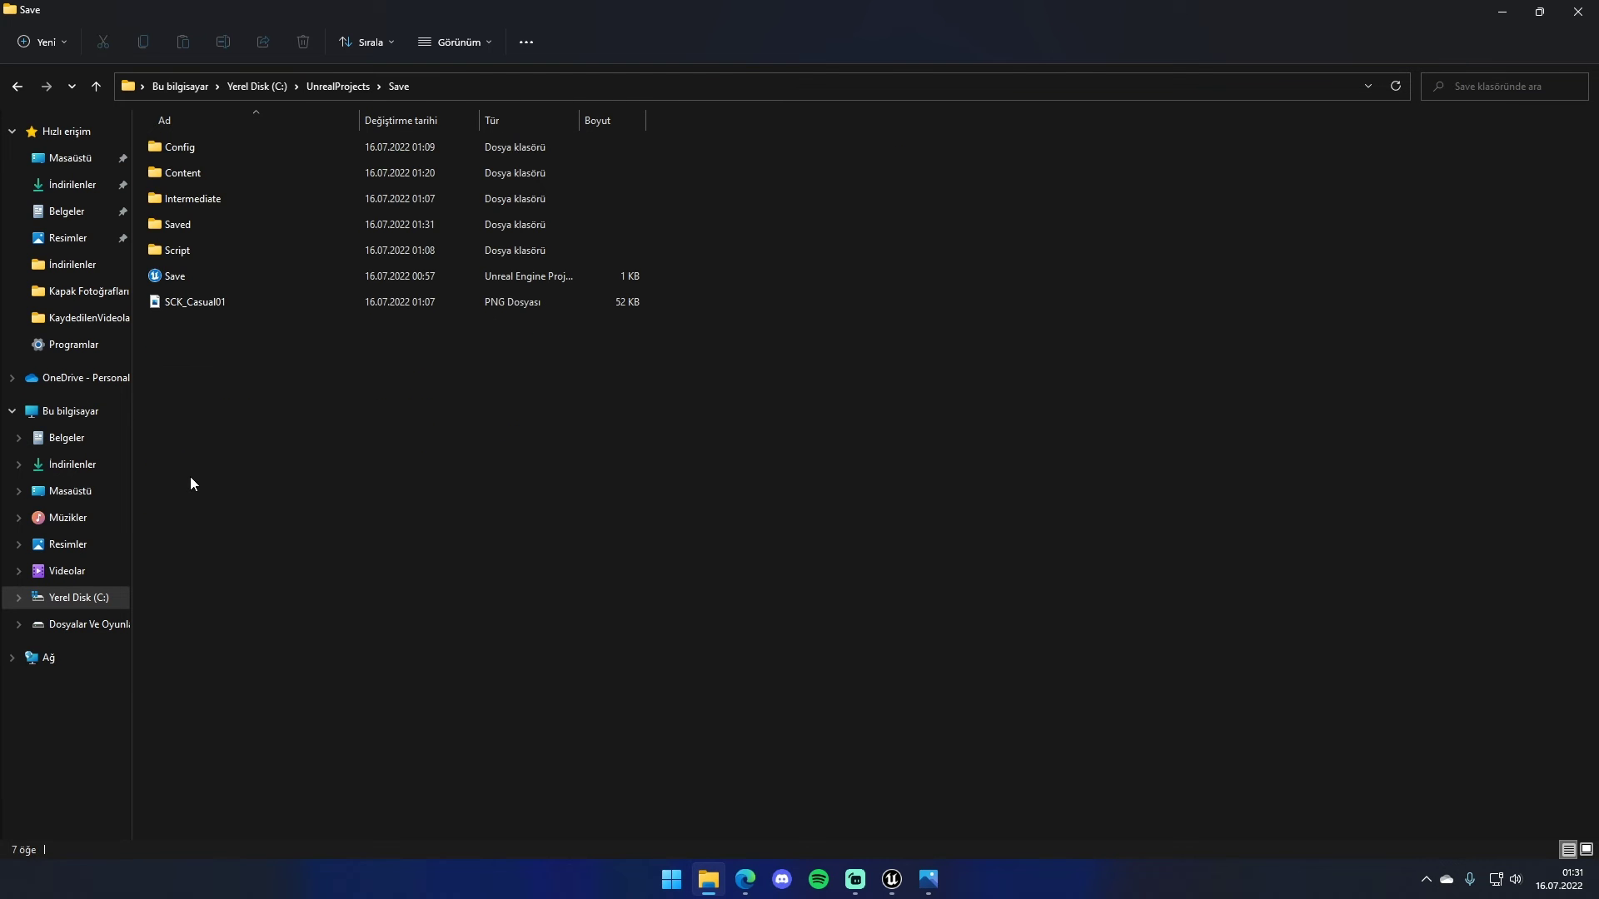
double_click(187, 230)
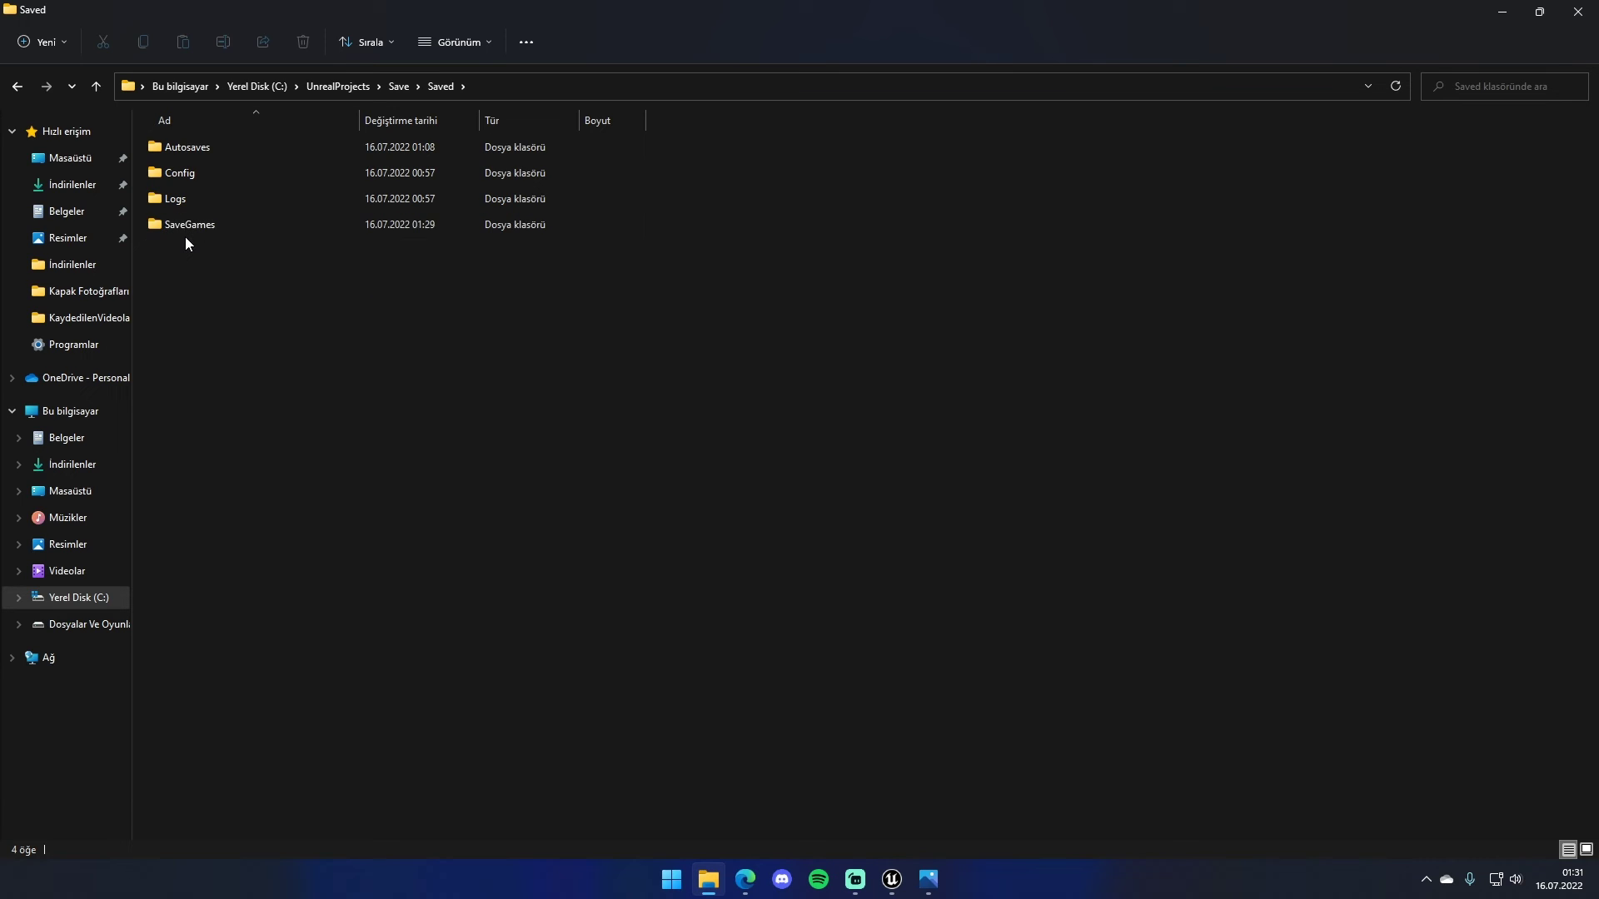
double_click(193, 228)
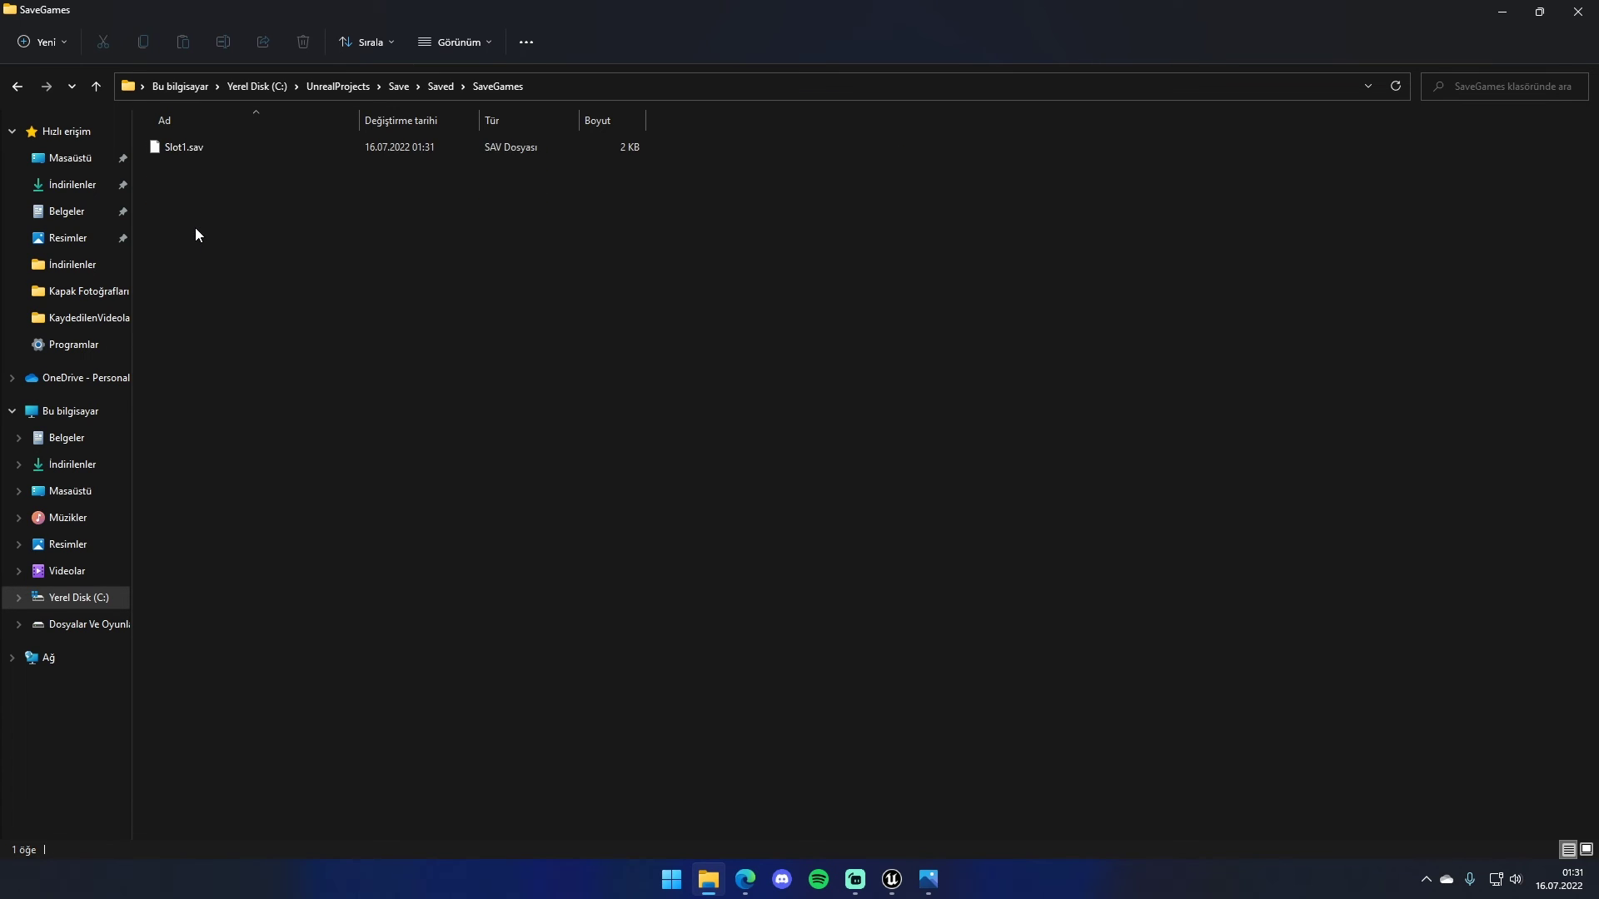
left_click(179, 150)
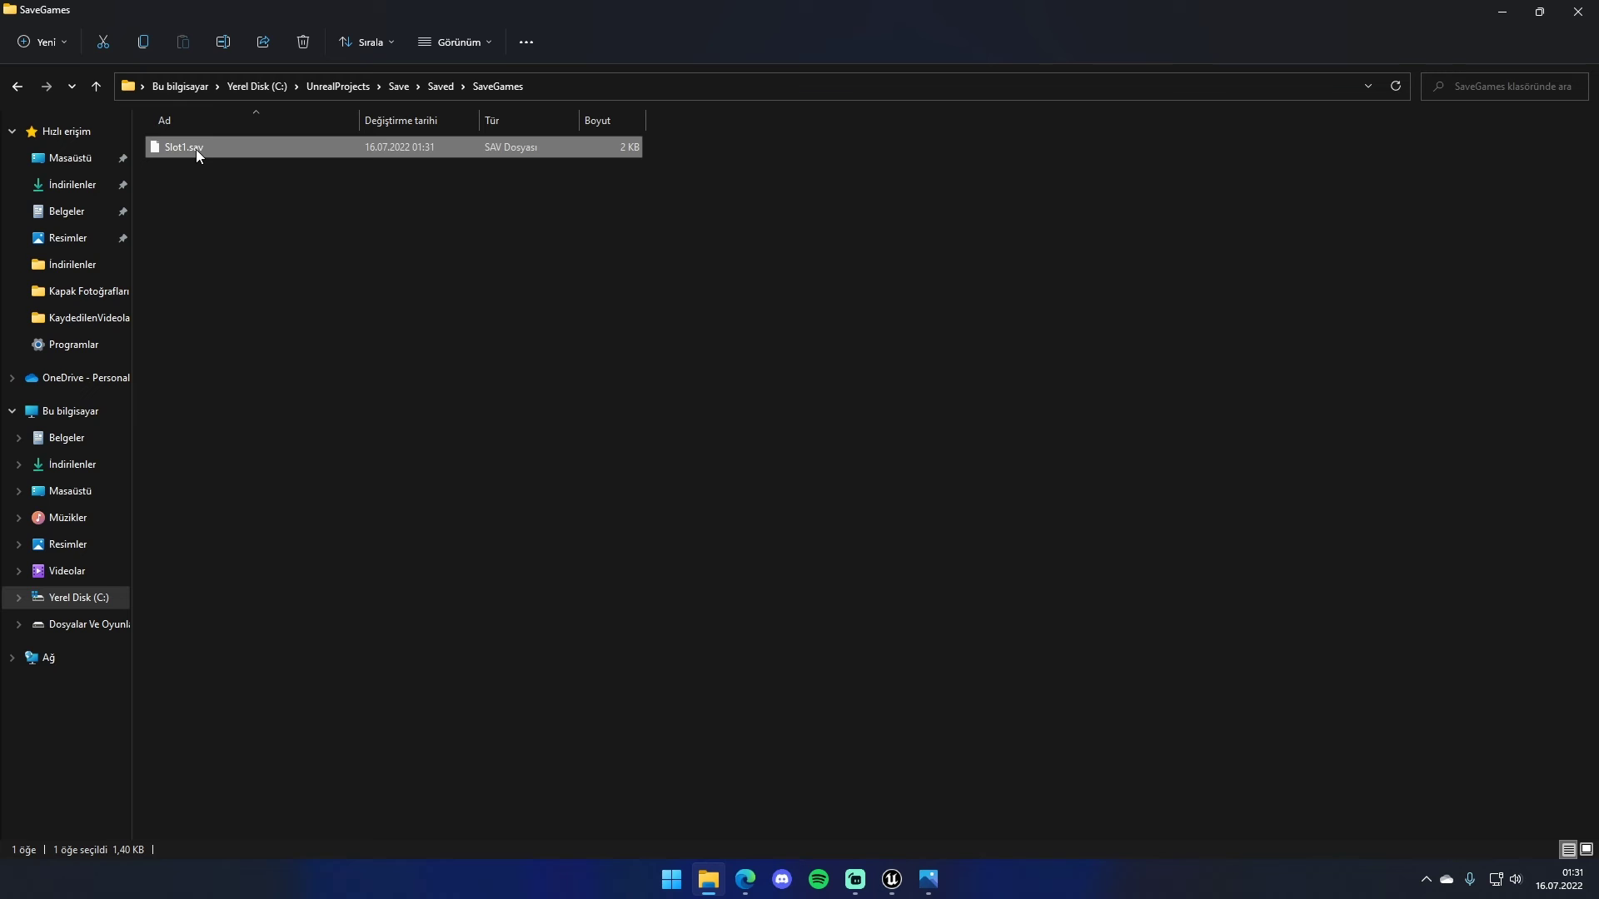
mouse_move(196, 149)
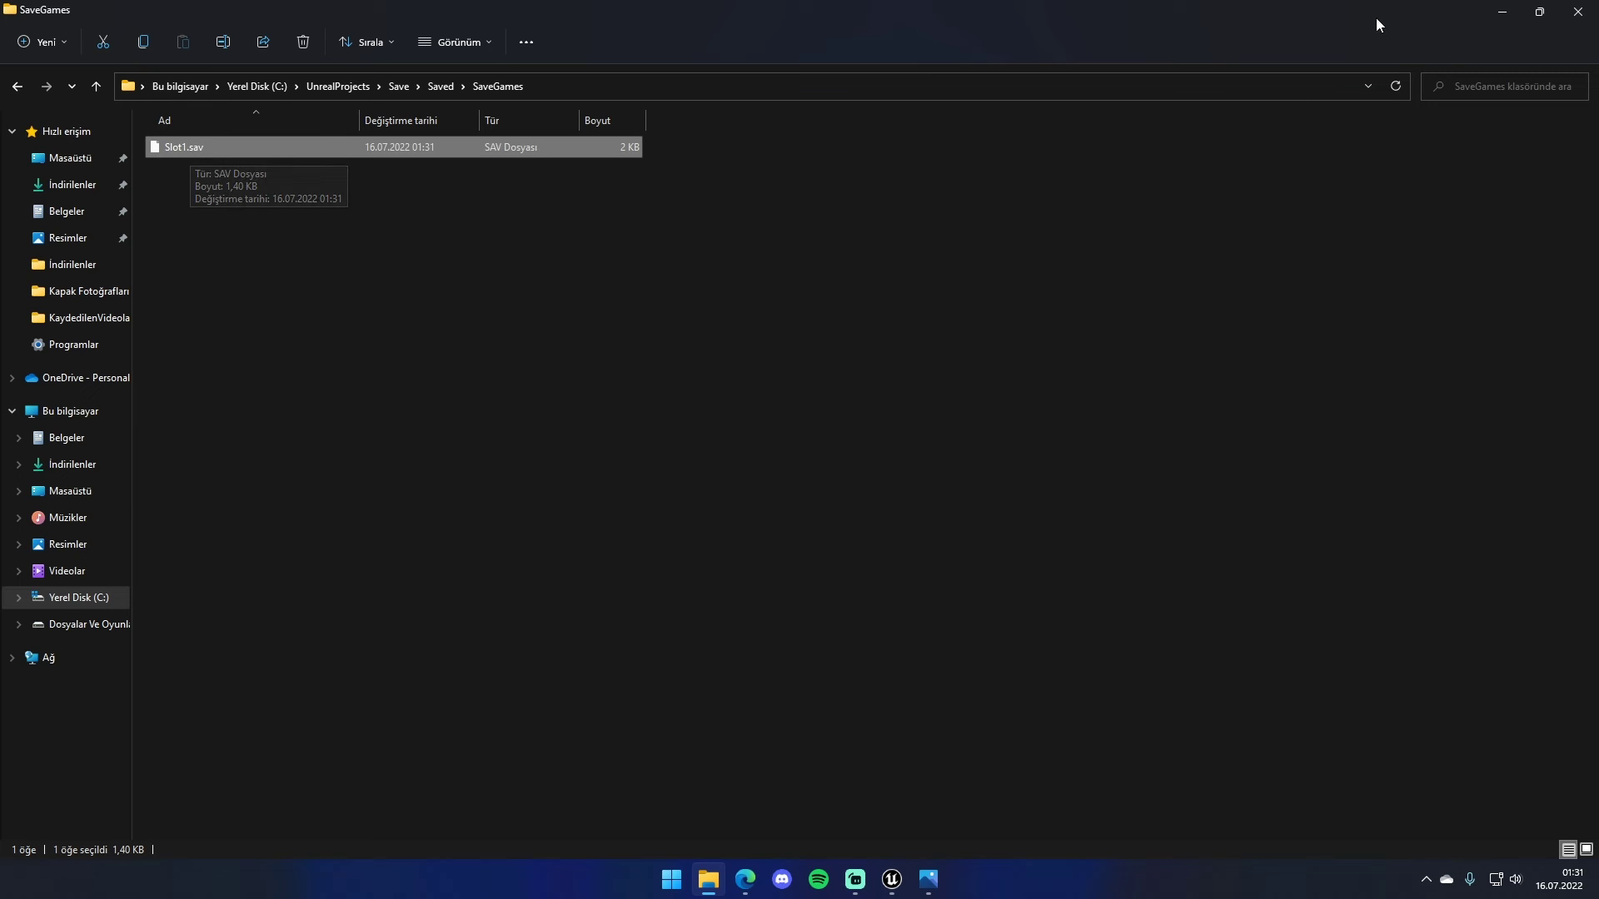
left_click(1483, 19)
- Save the project and play-test, jumping the count up to 11
left_click(1551, 796)
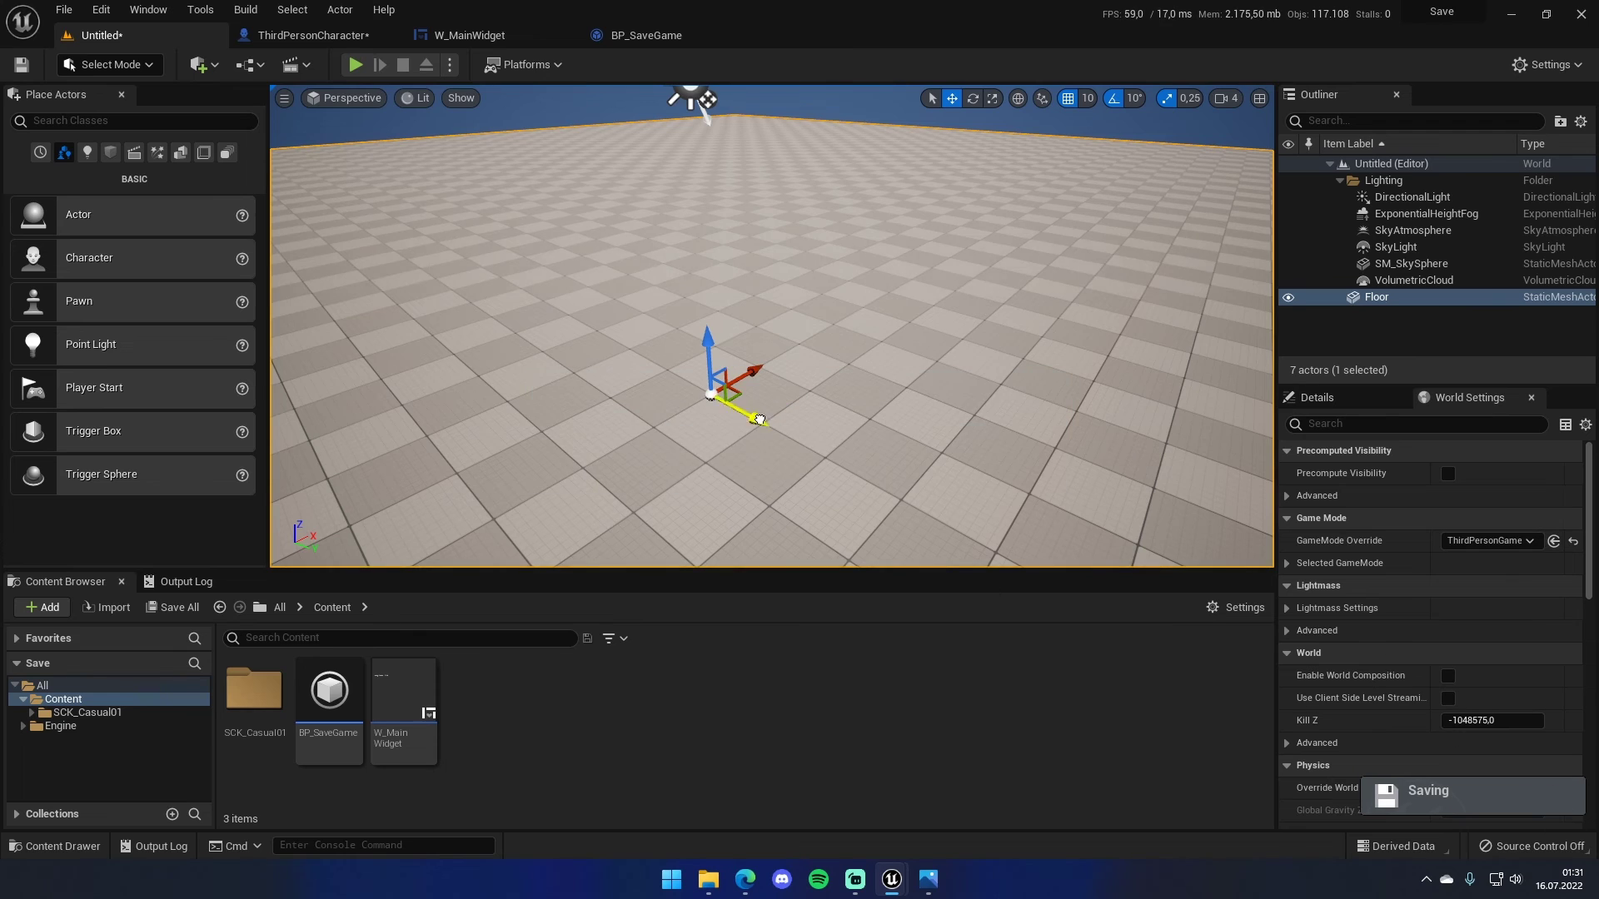
right_click_drag(760, 418, 867, 325)
key("alt+p")
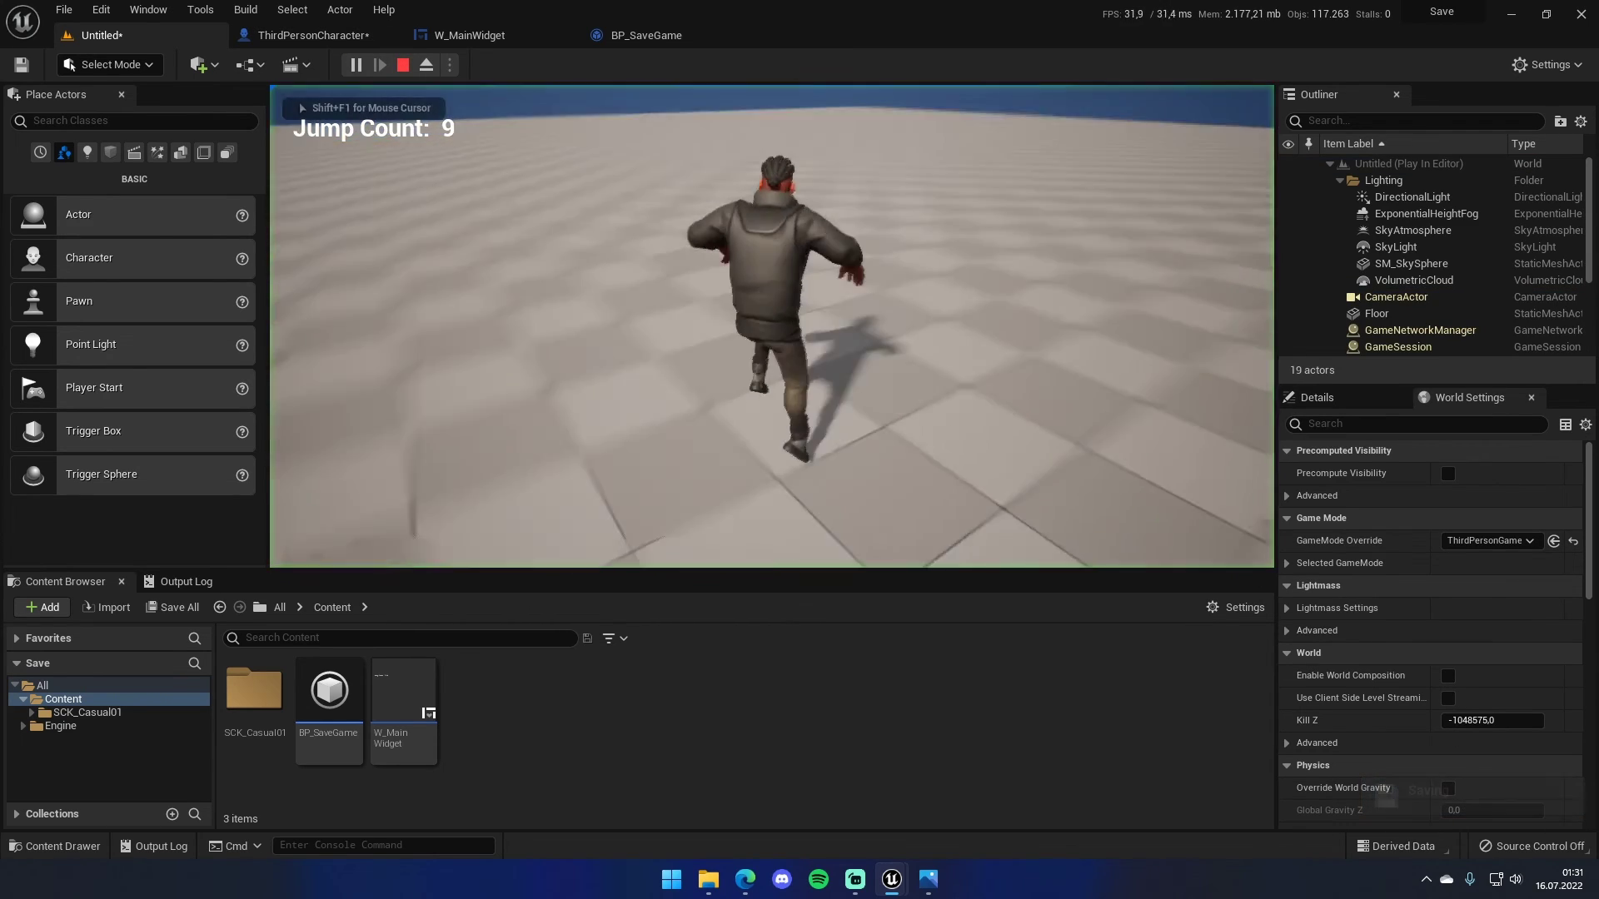
key("space")
key("space")
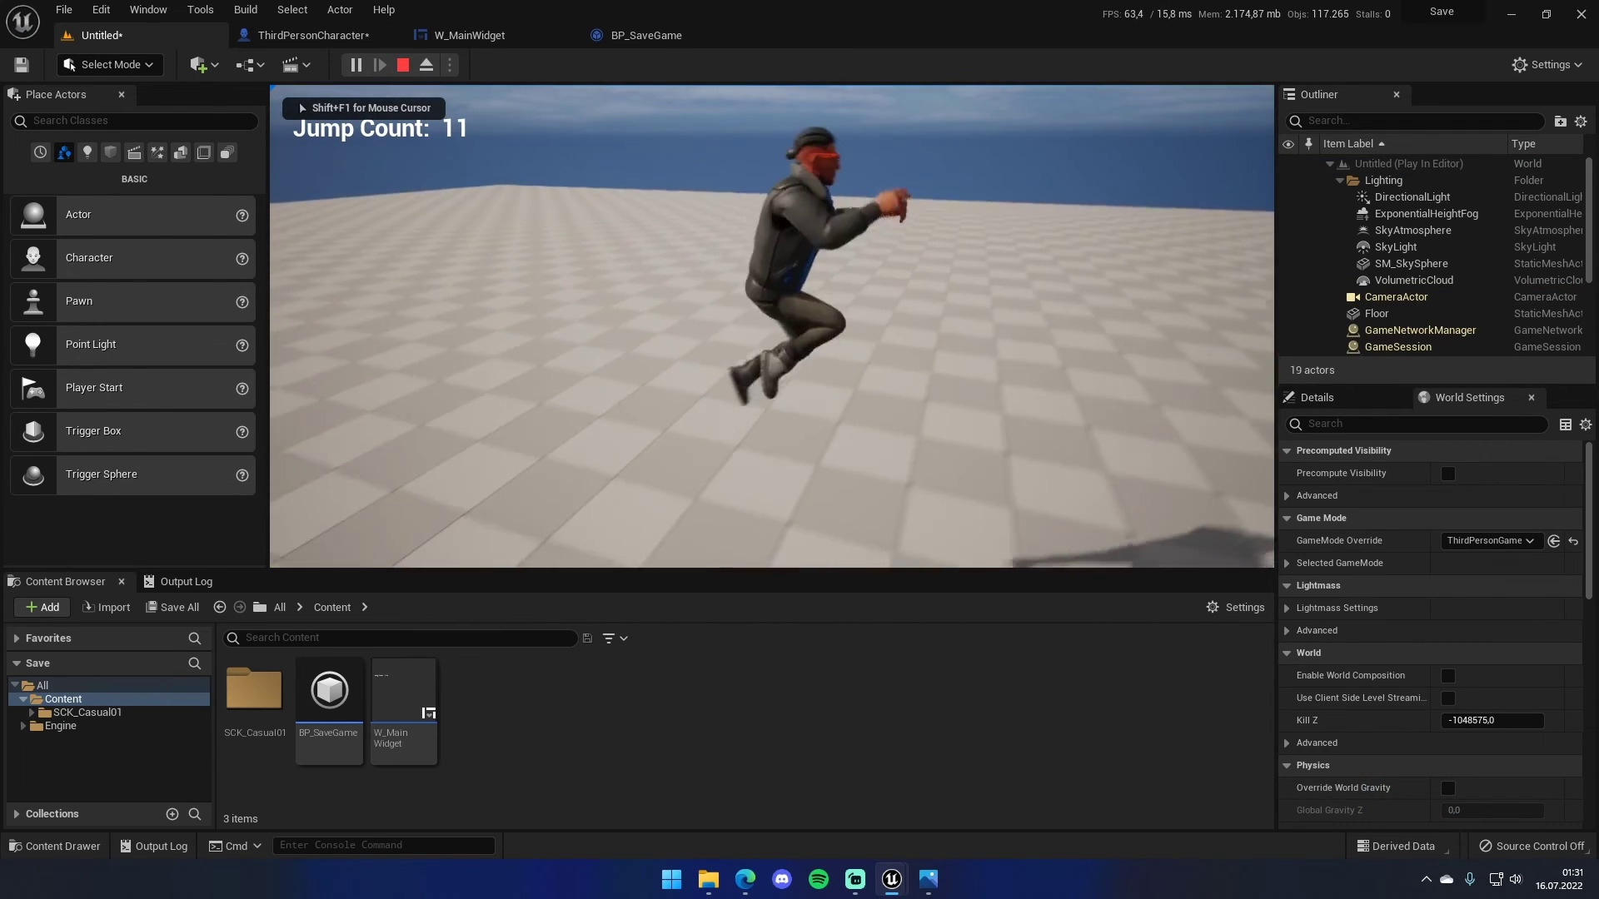
key("space")
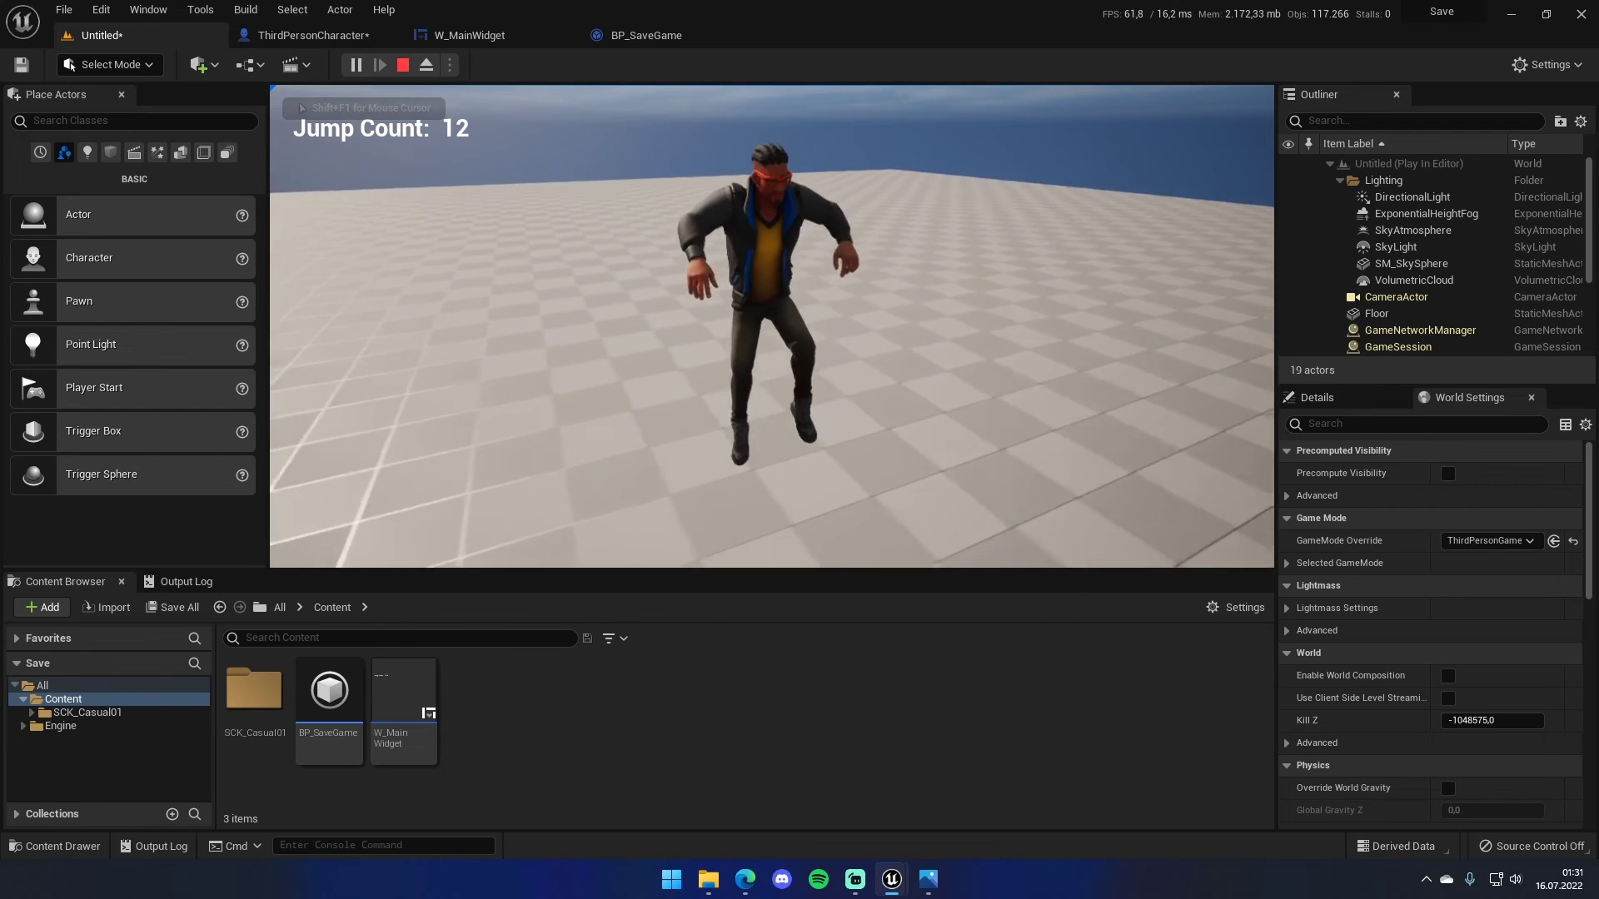
key("Escape")
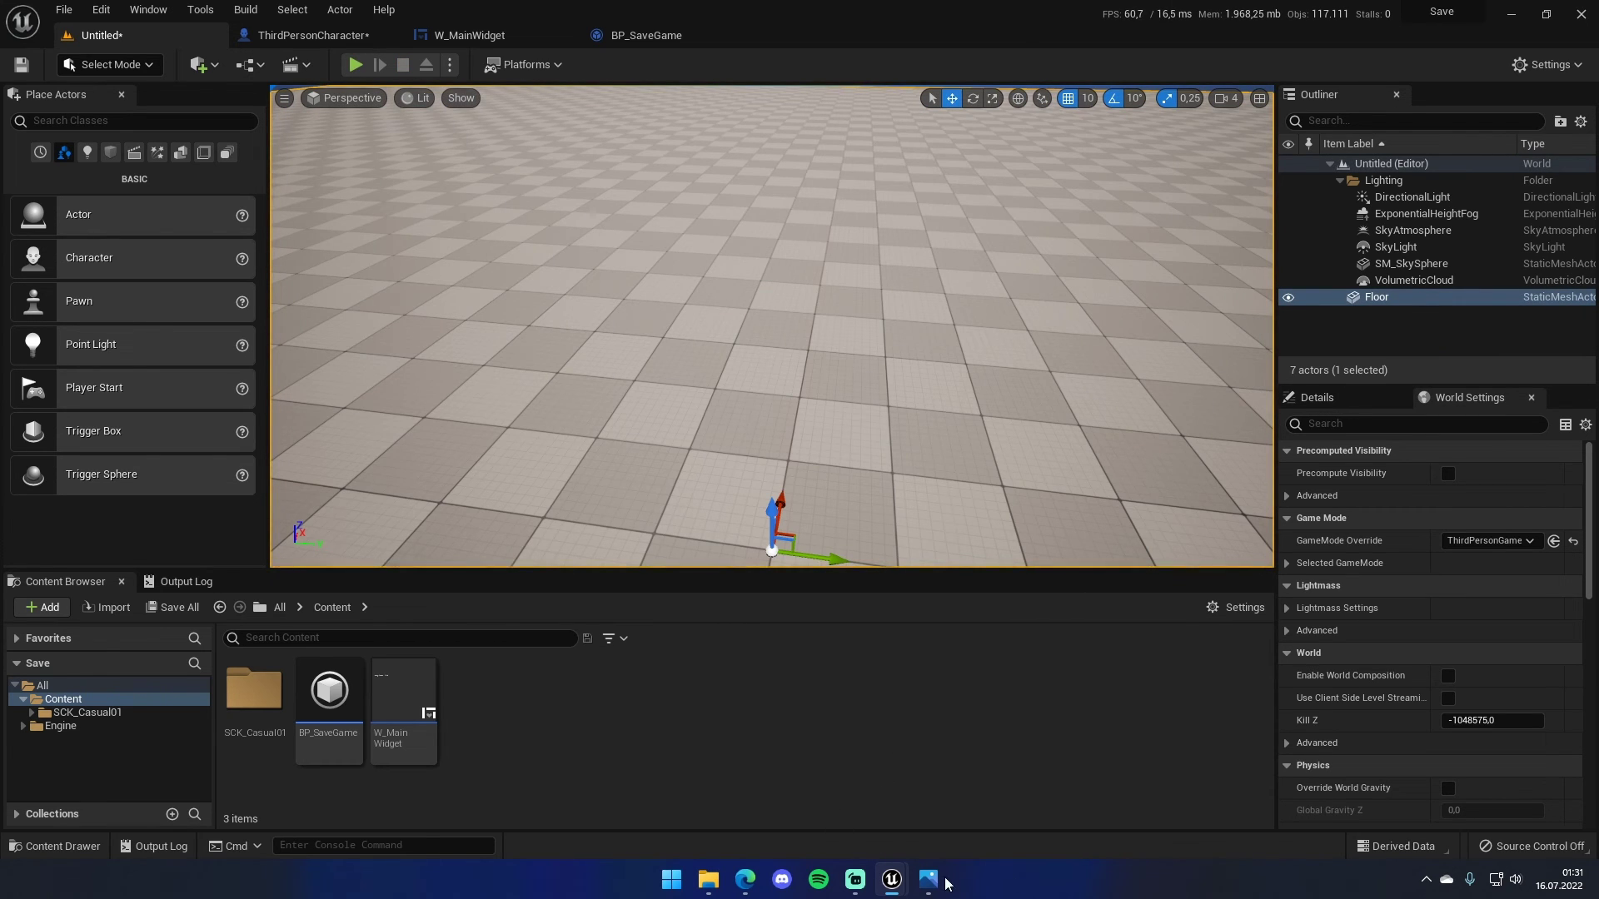
- Delete Slot1.sav from SaveGames and replay to confirm the Jump Count starts at 0
left_click(715, 879)
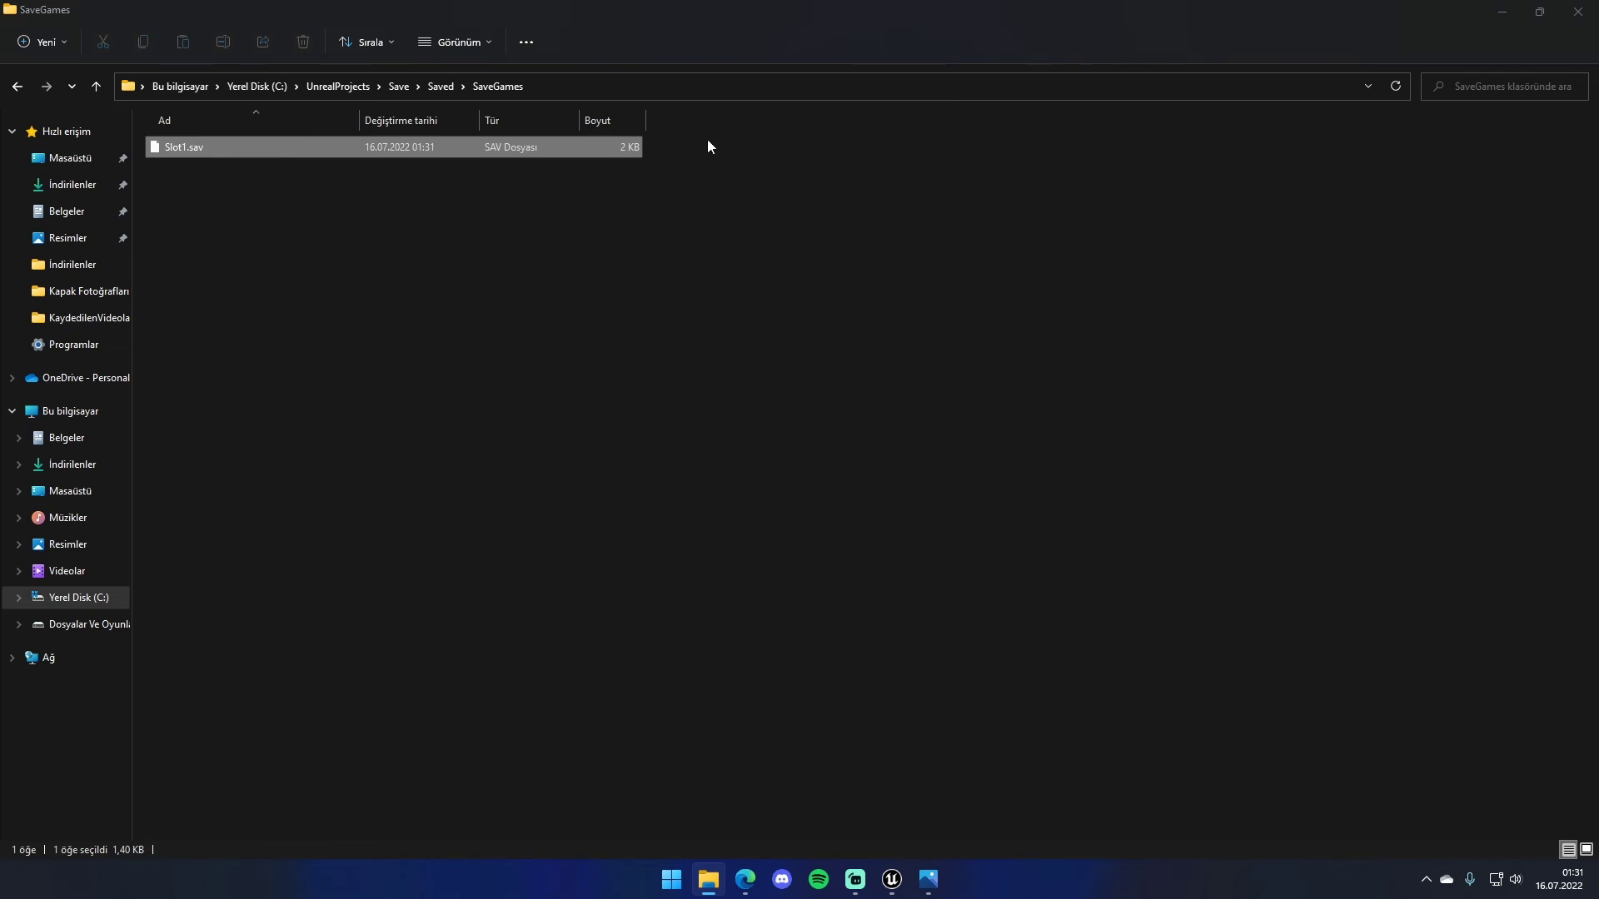
key("Delete")
left_click_drag(666, 10, 625, 208)
left_click(941, 208)
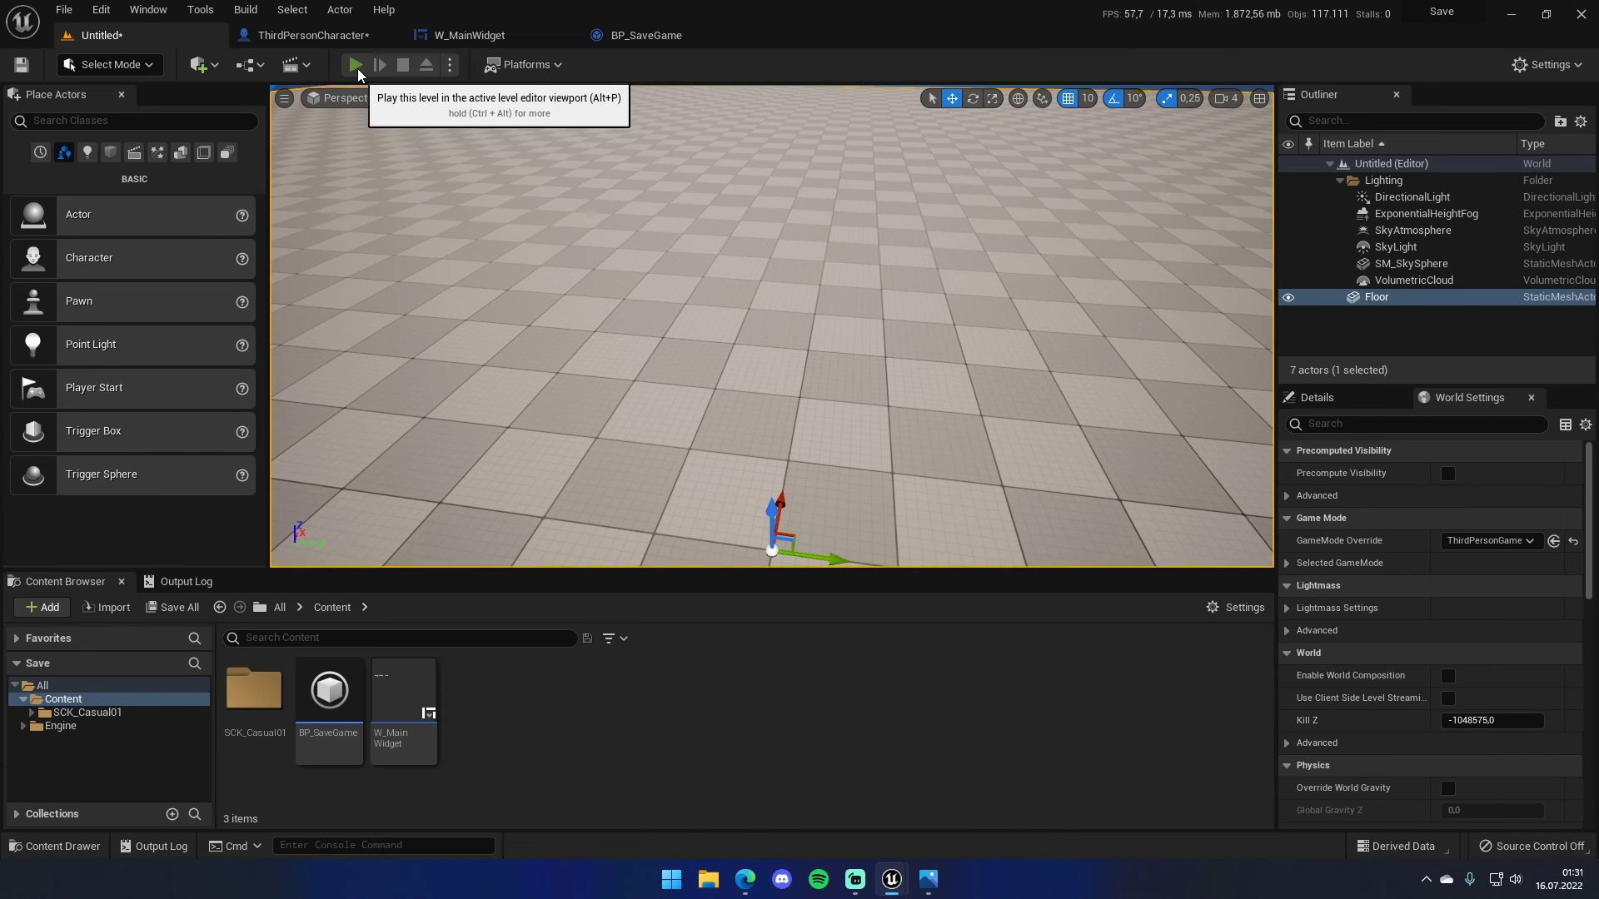
left_click(355, 64)
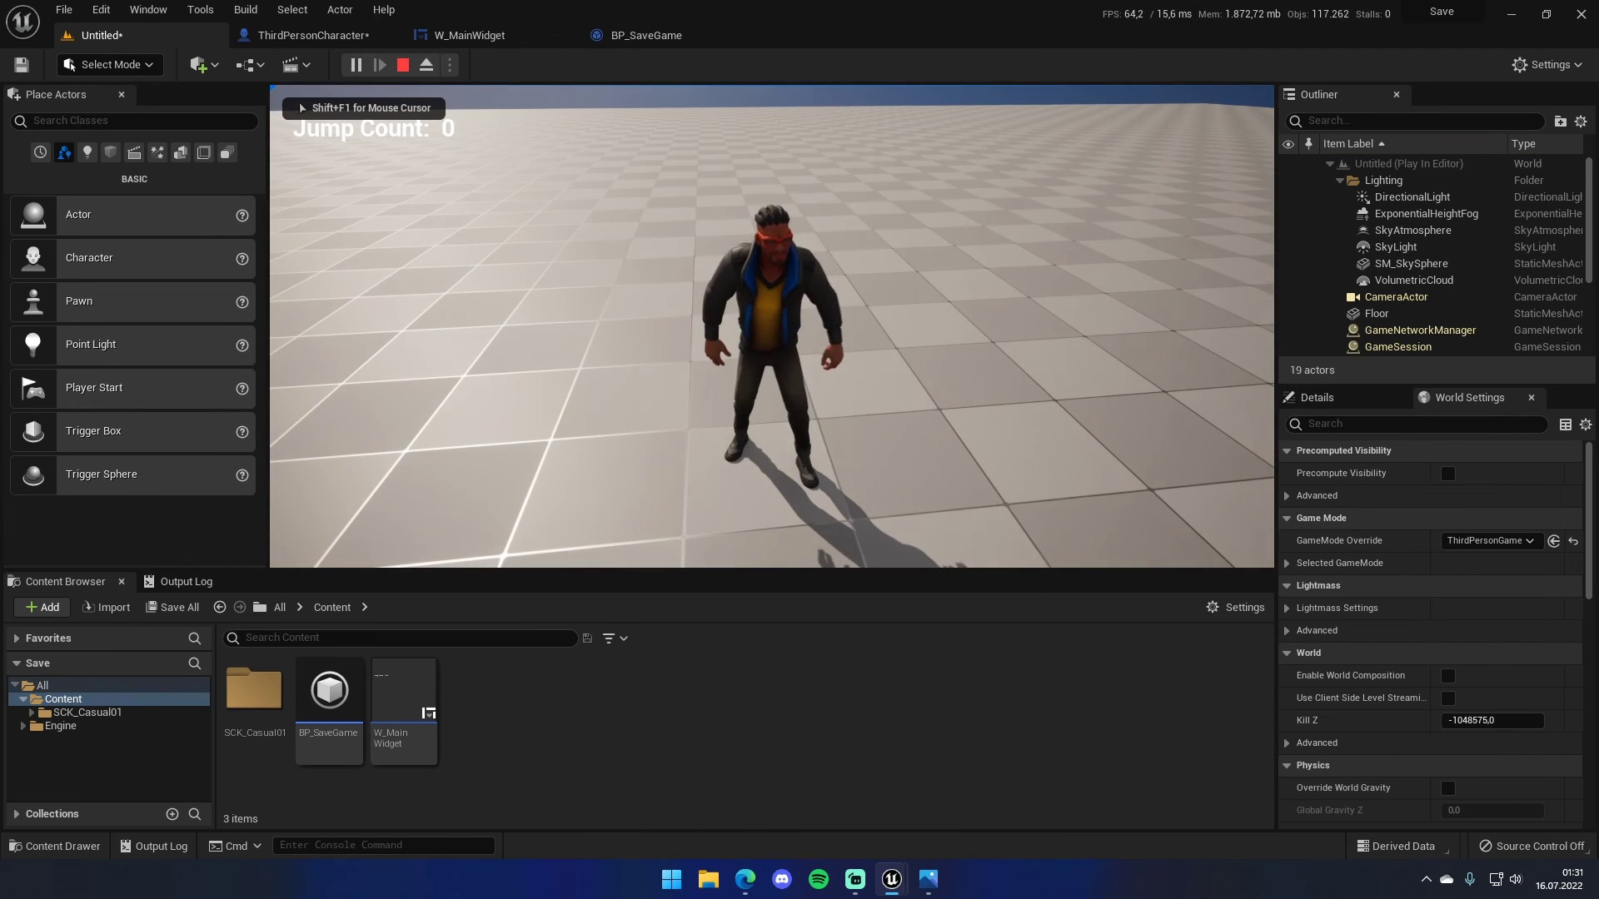
key("Escape")
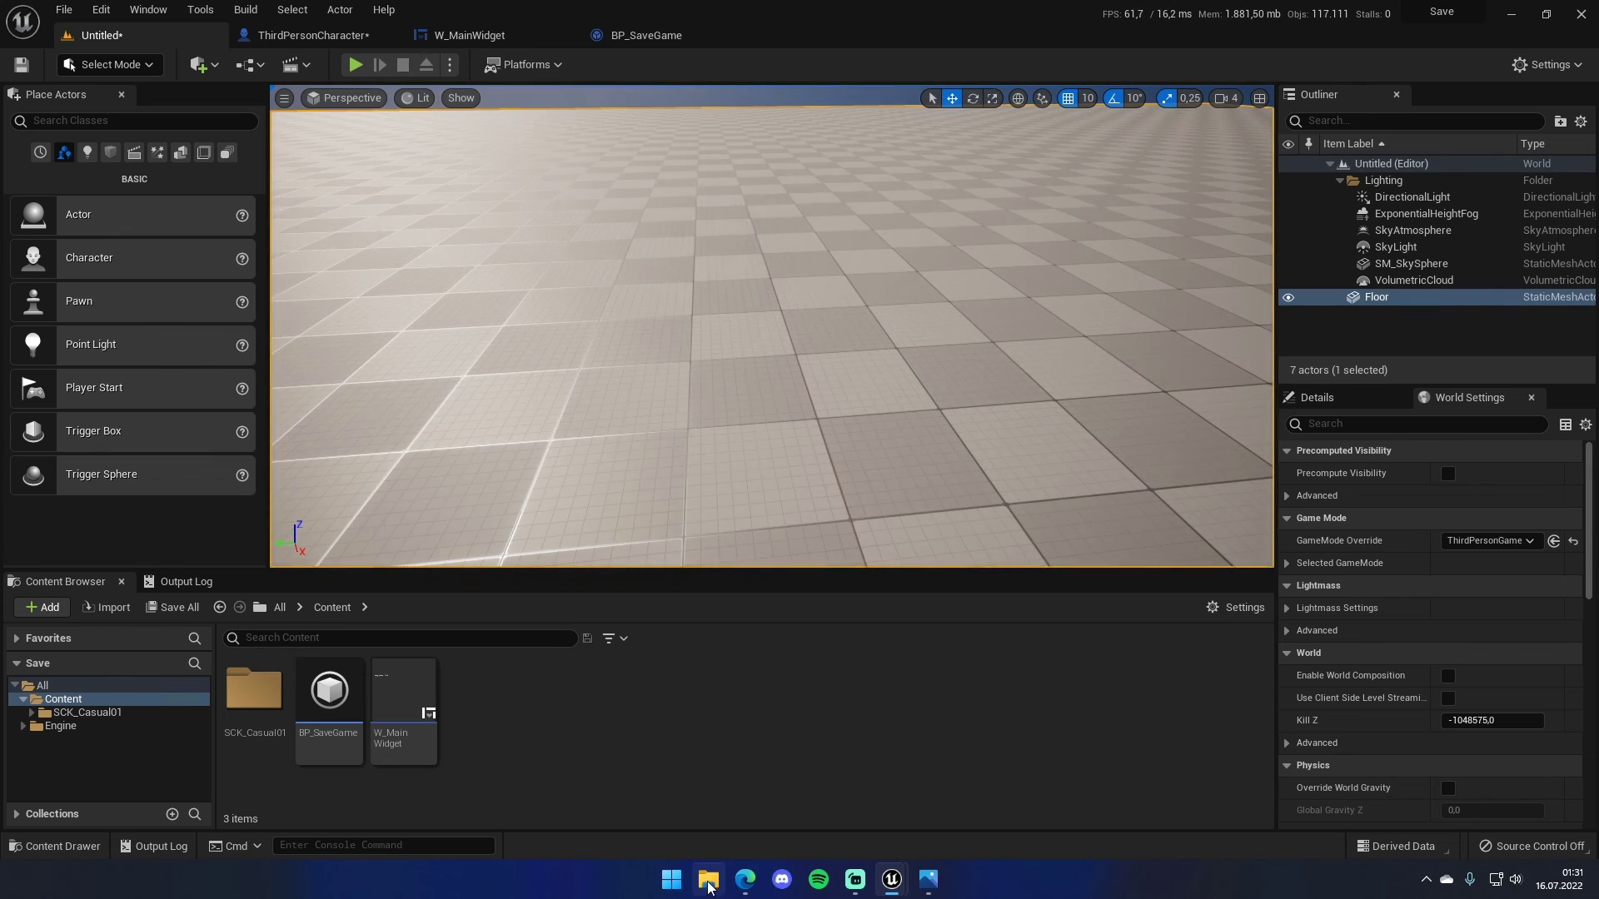
- Browse to the empty C:\UnrealProjects\Save\Saved\SaveGames and snap Explorer left, beside the editor
left_click(709, 880)
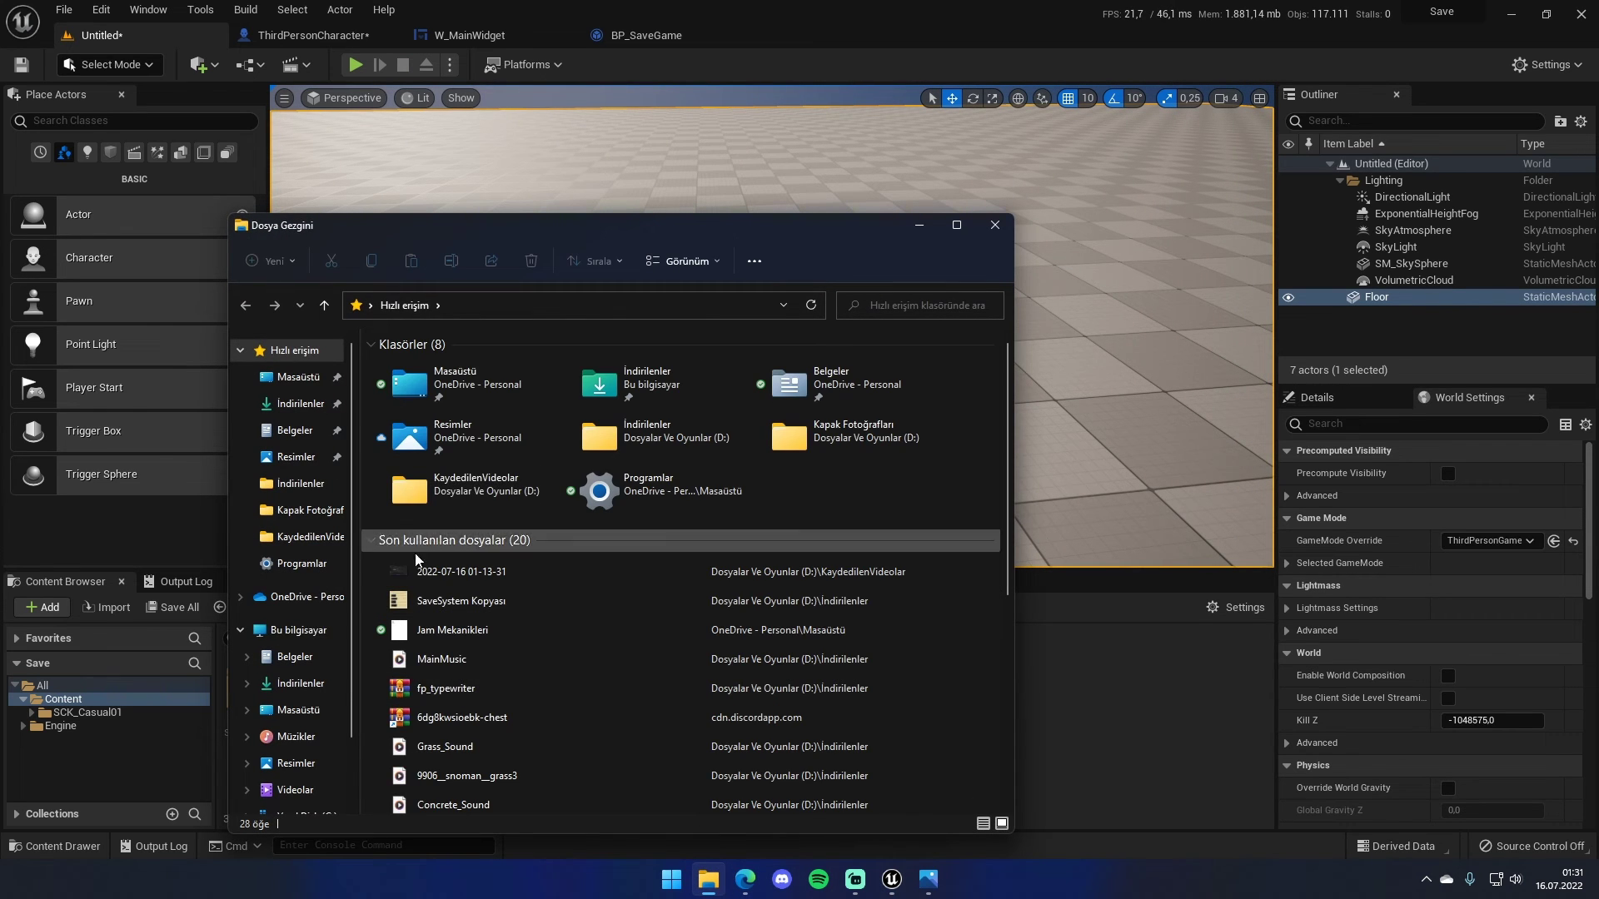
left_click(314, 631)
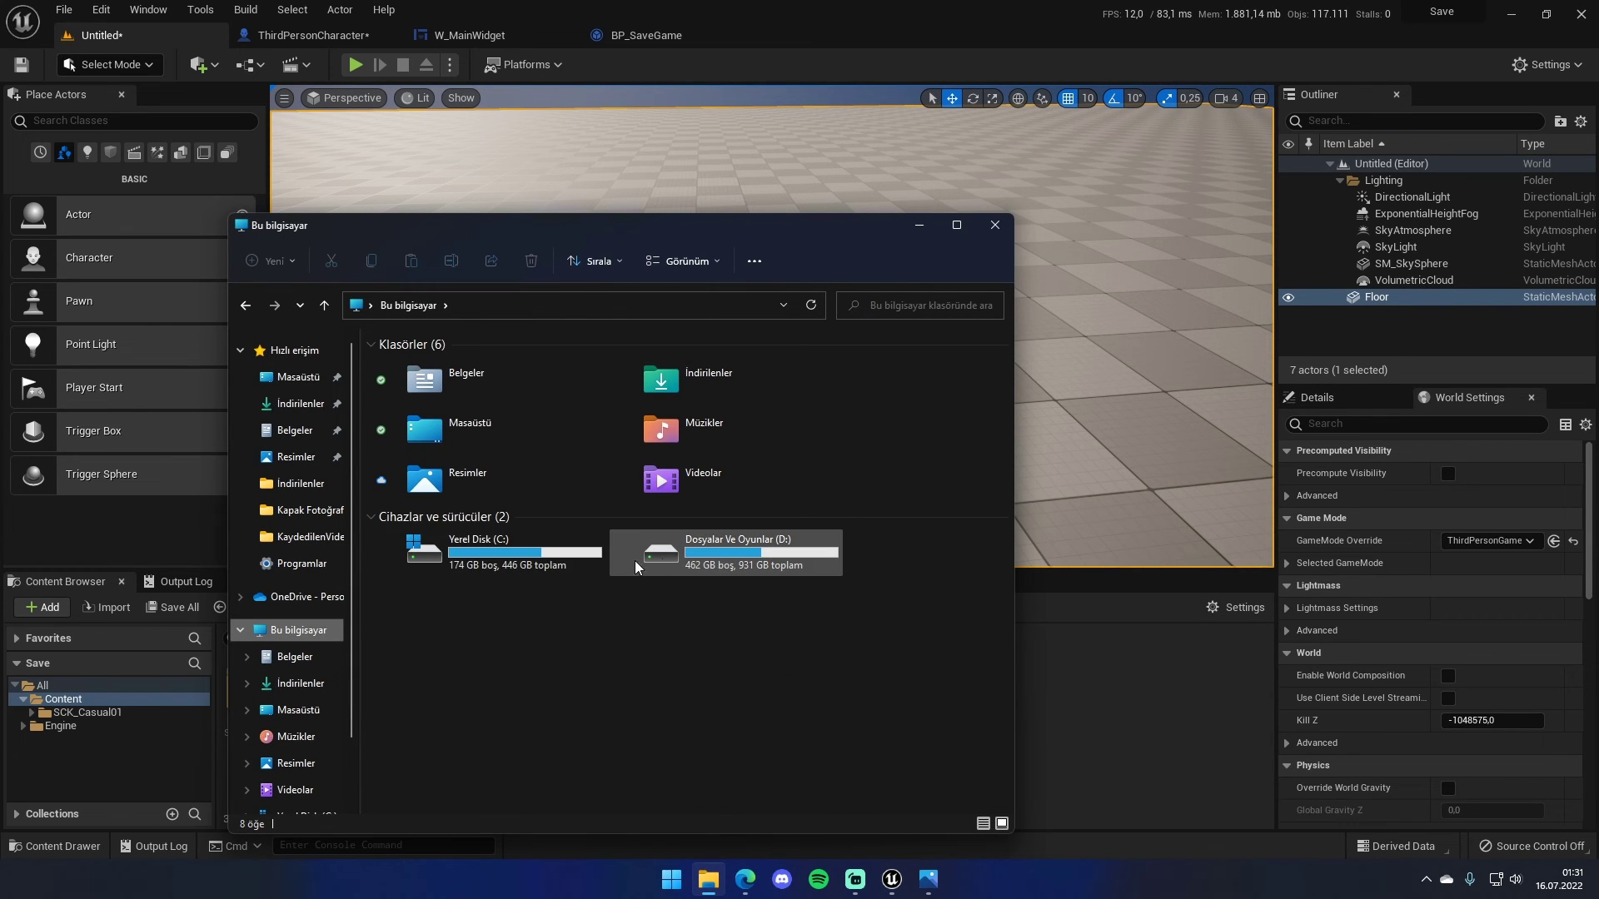
double_click(483, 554)
double_click(419, 613)
double_click(425, 469)
double_click(424, 462)
double_click(423, 451)
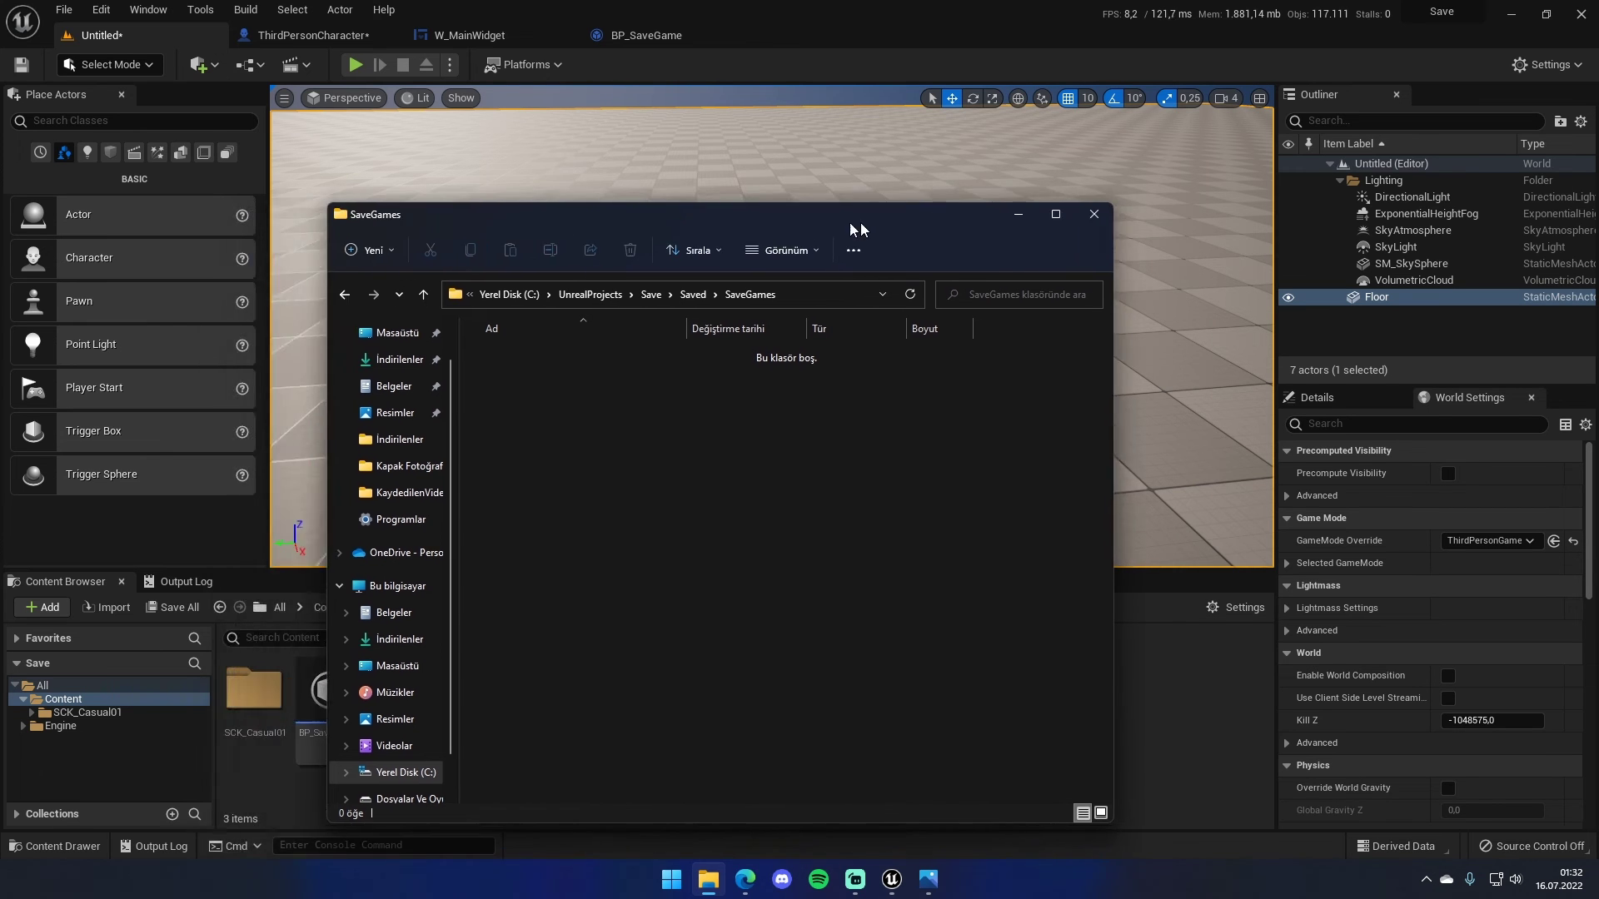
left_click_drag(533, 224, 2, 250)
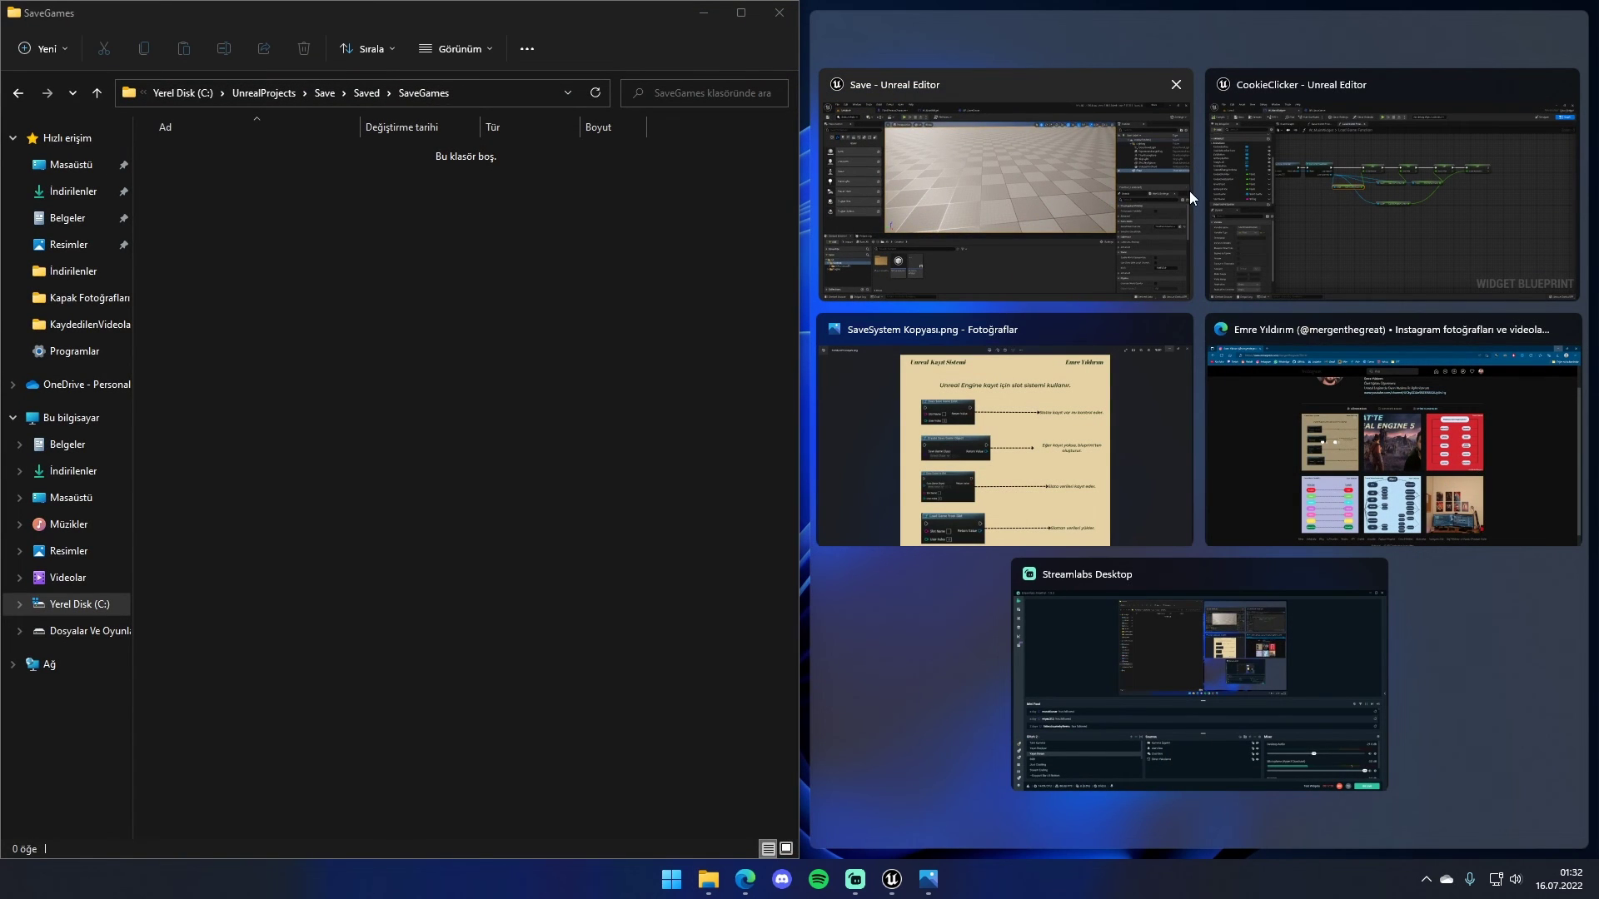
left_click(1102, 211)
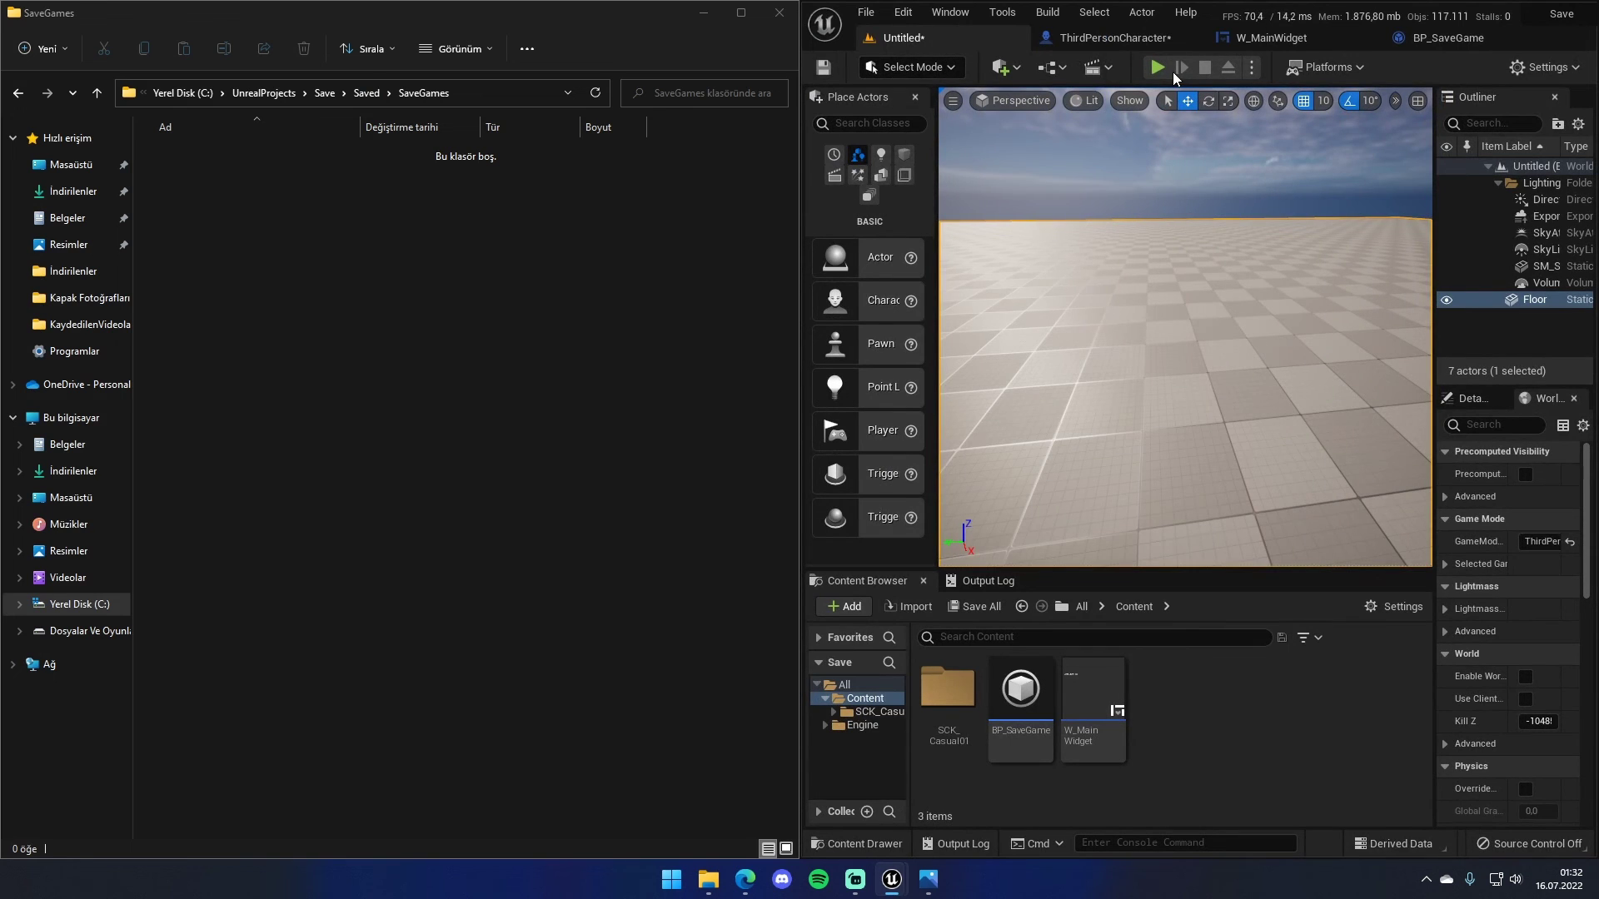
- Play-test twice, jumping until the Jump Count reaches 4 and Slot1.sav appears
left_click(1158, 66)
key("space")
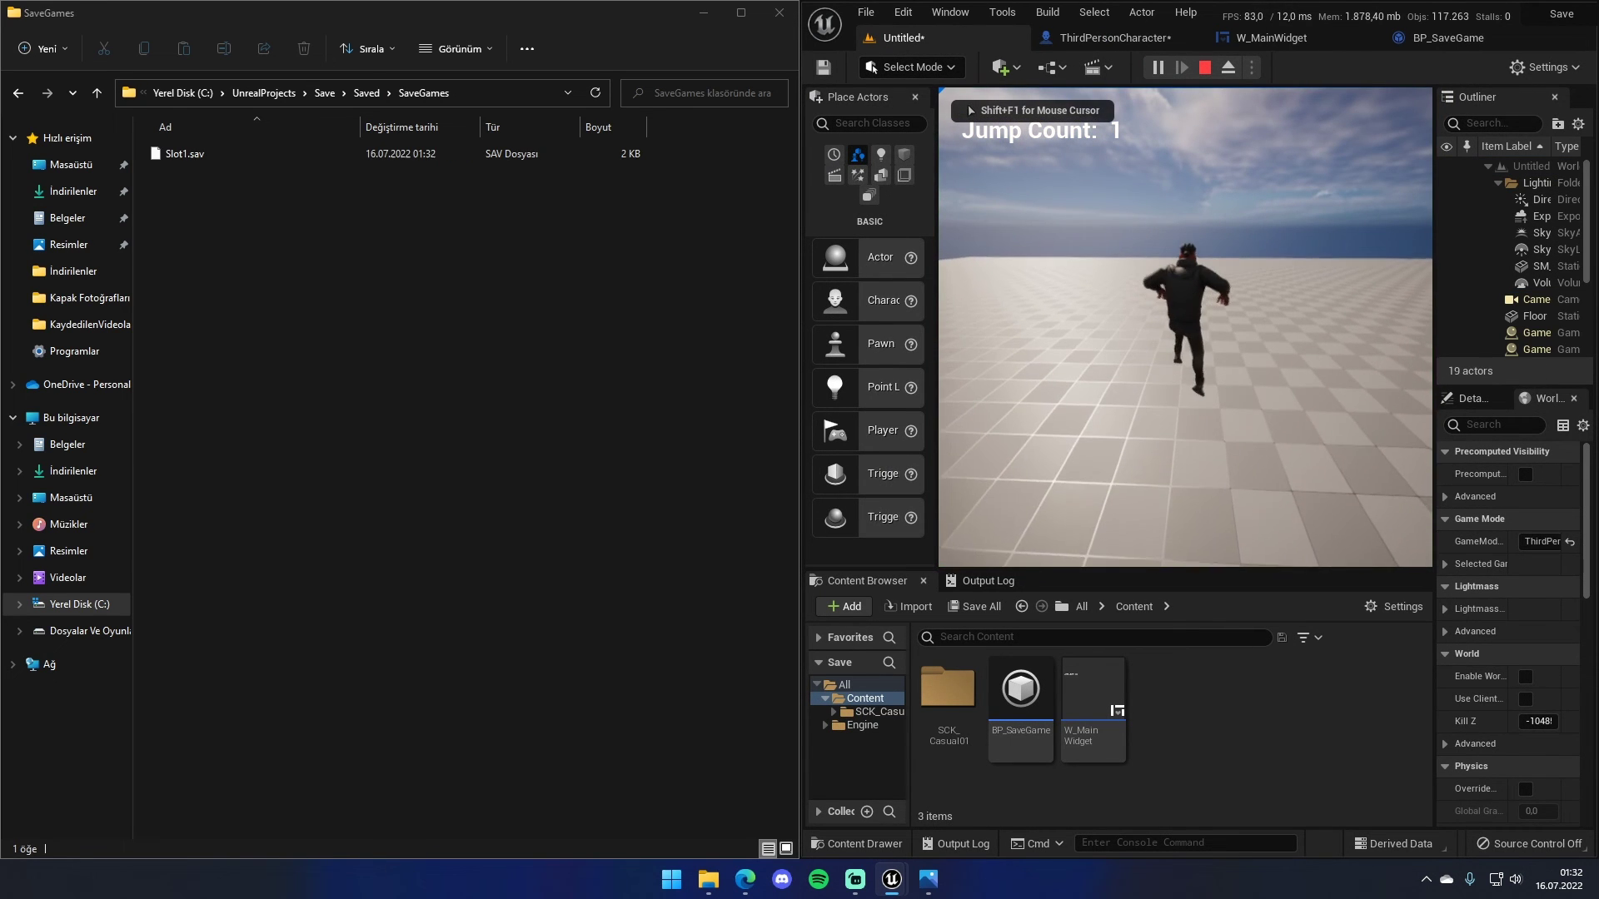
key("Escape")
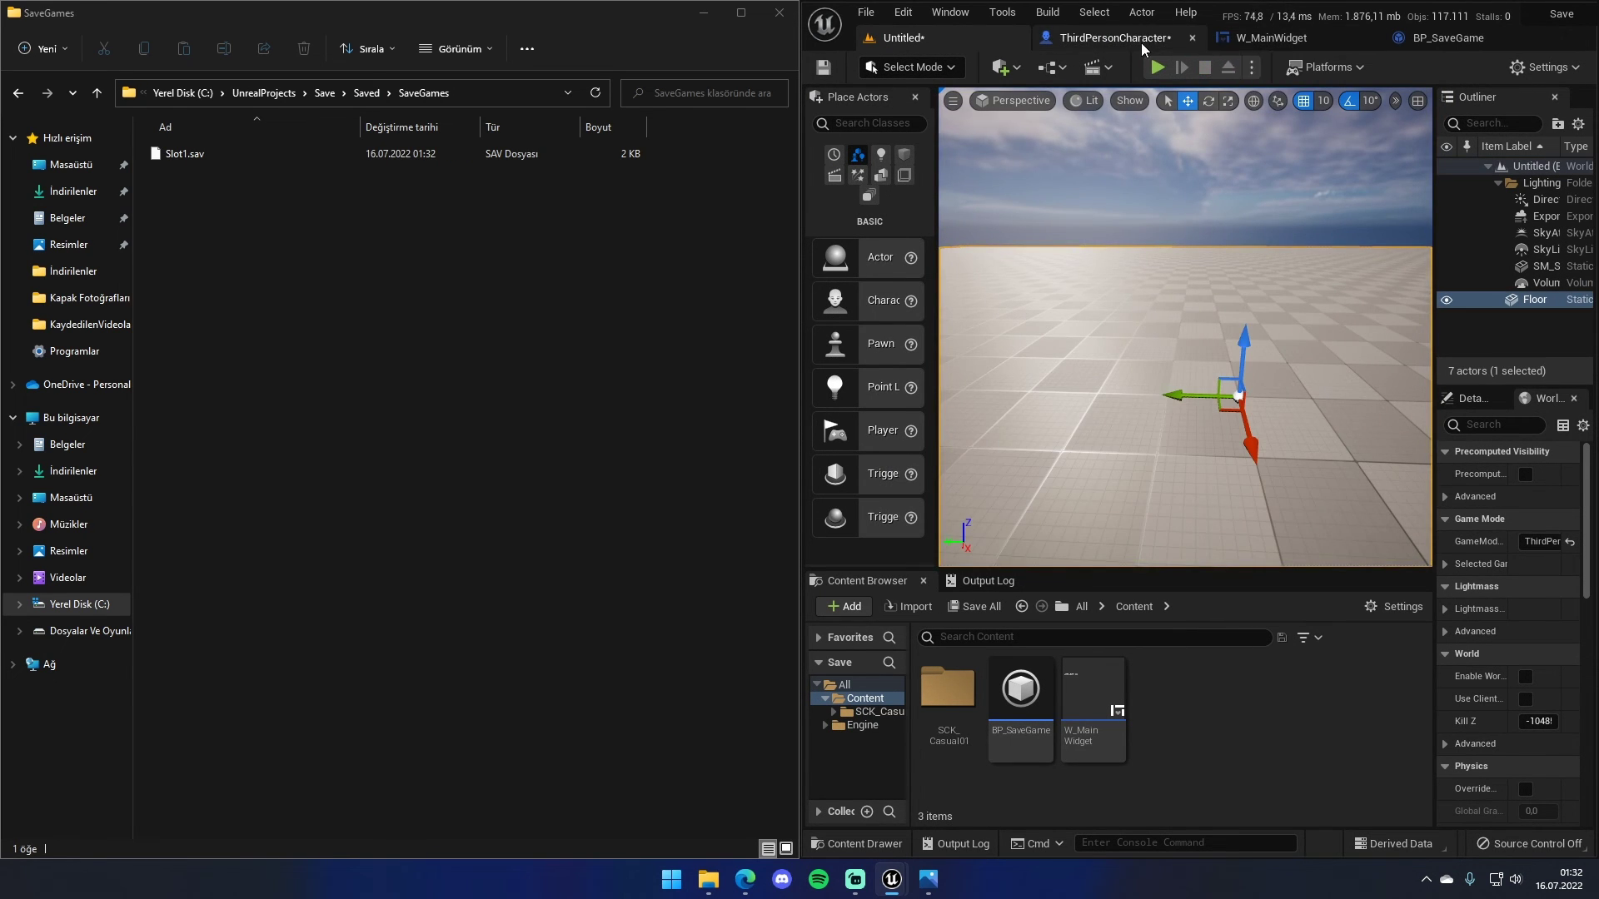
left_click(1157, 67)
key("space")
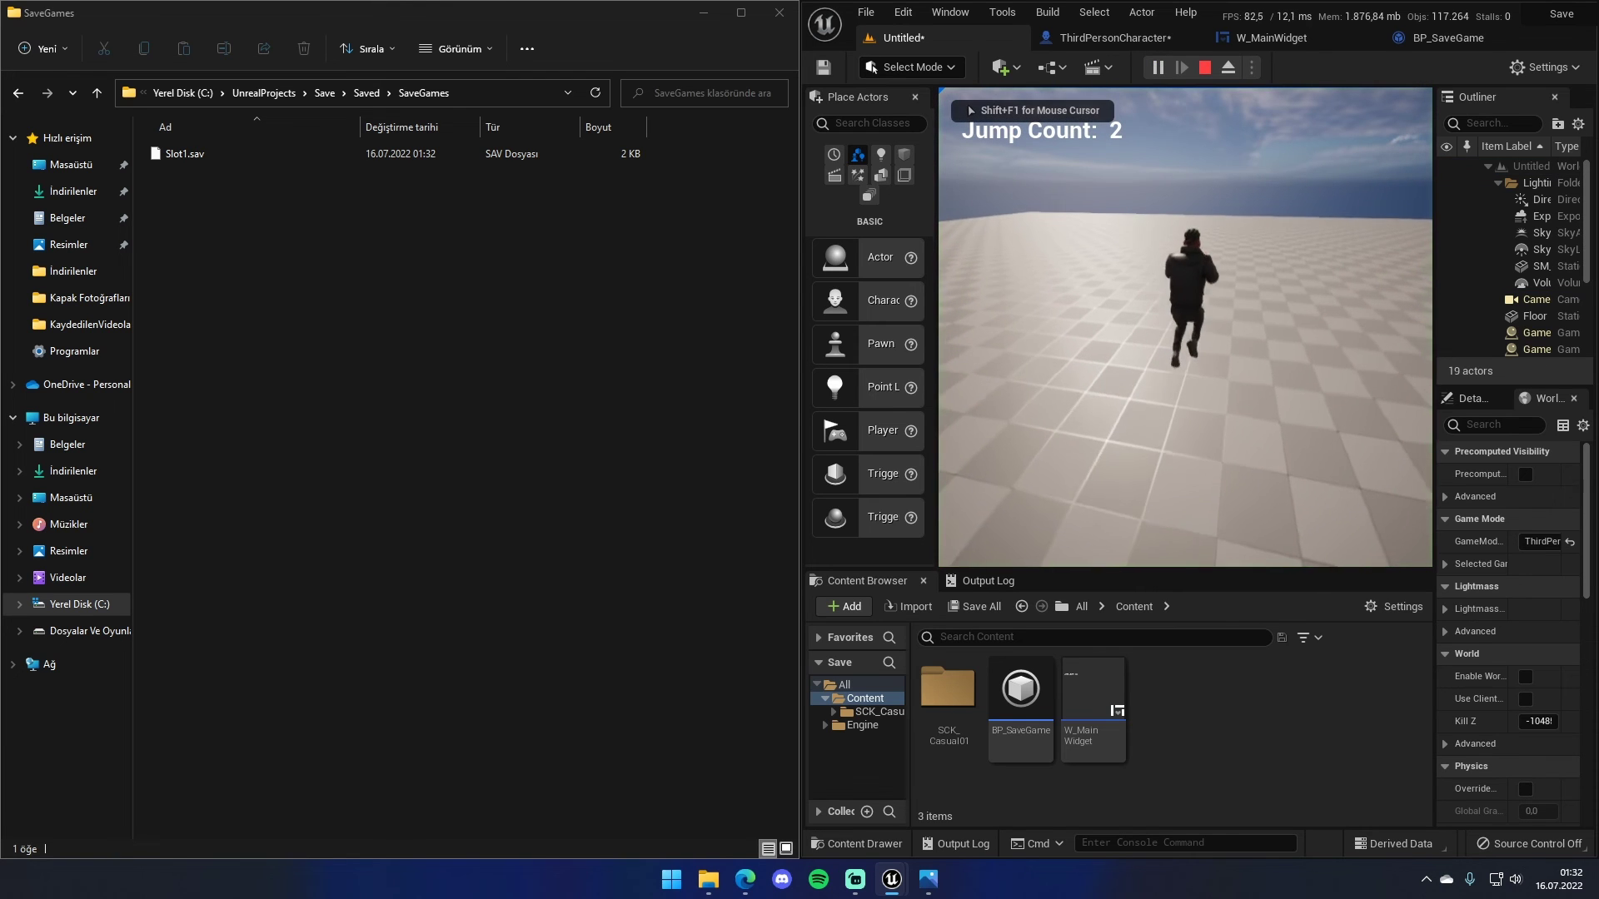
key("space")
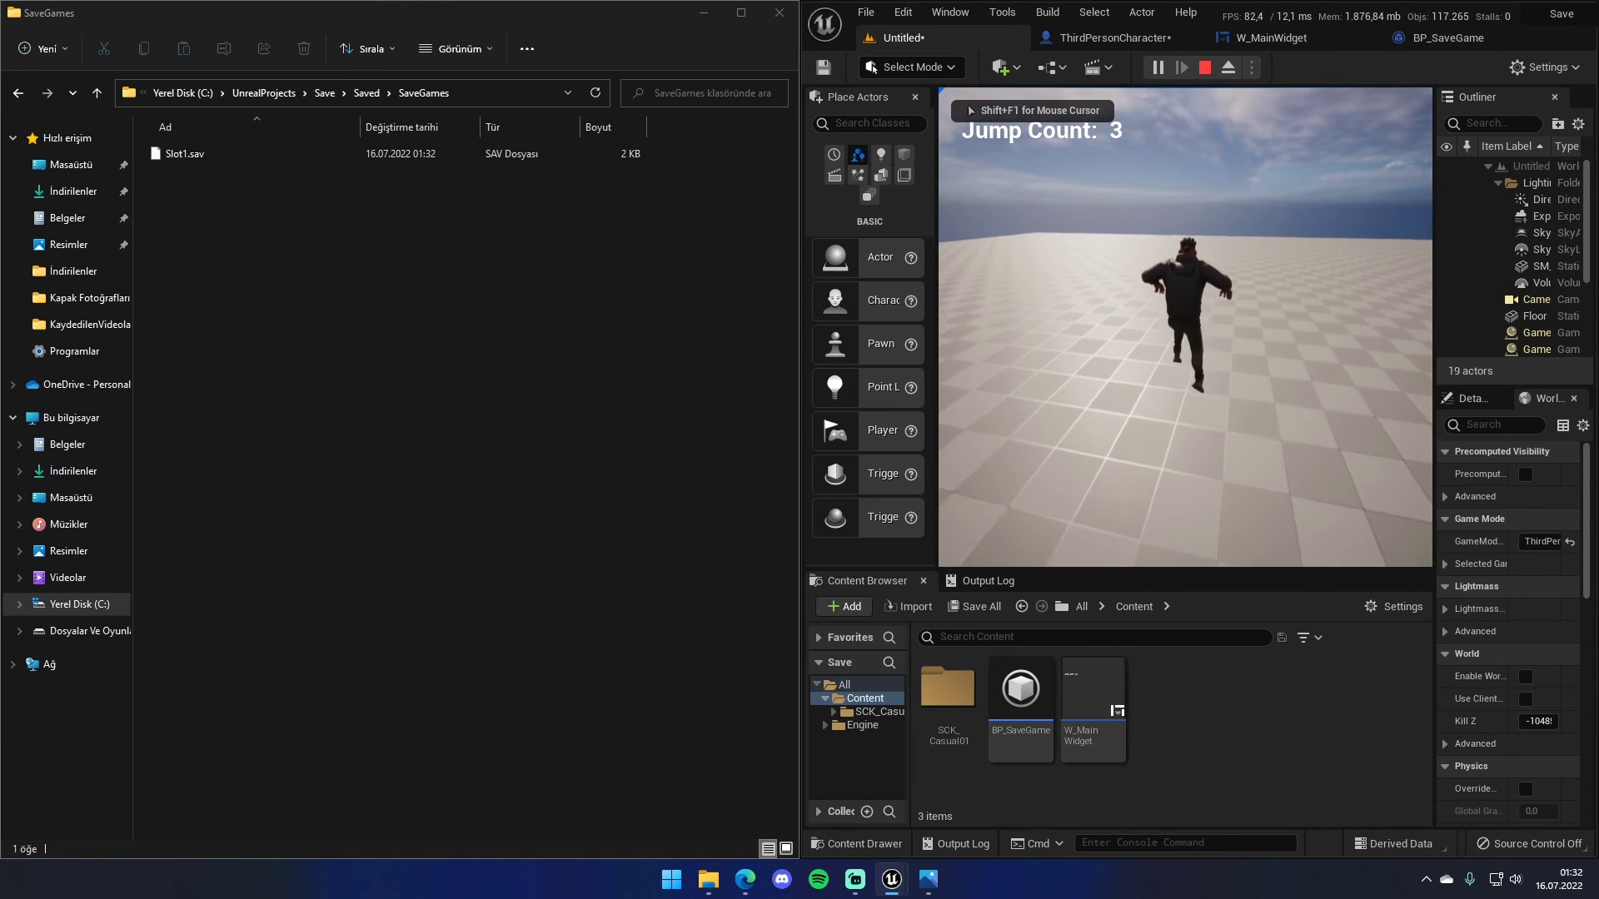
key("space")
key("Escape")
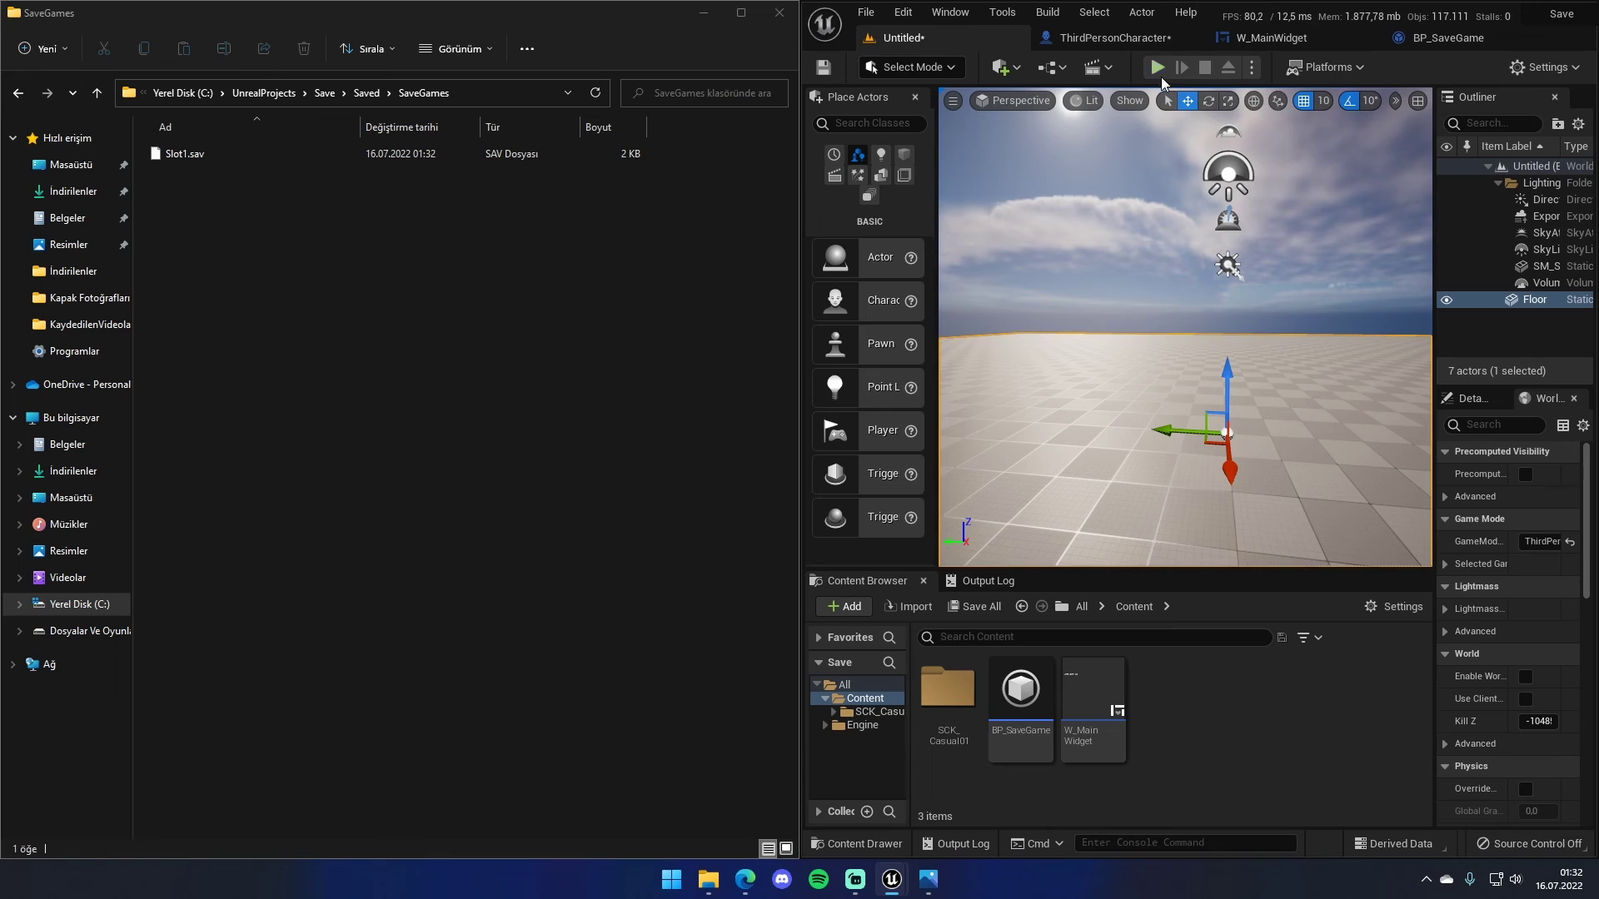
- Replay to check the saved count, then close Explorer and unsnap the editor window
left_click(1159, 72)
key("Escape")
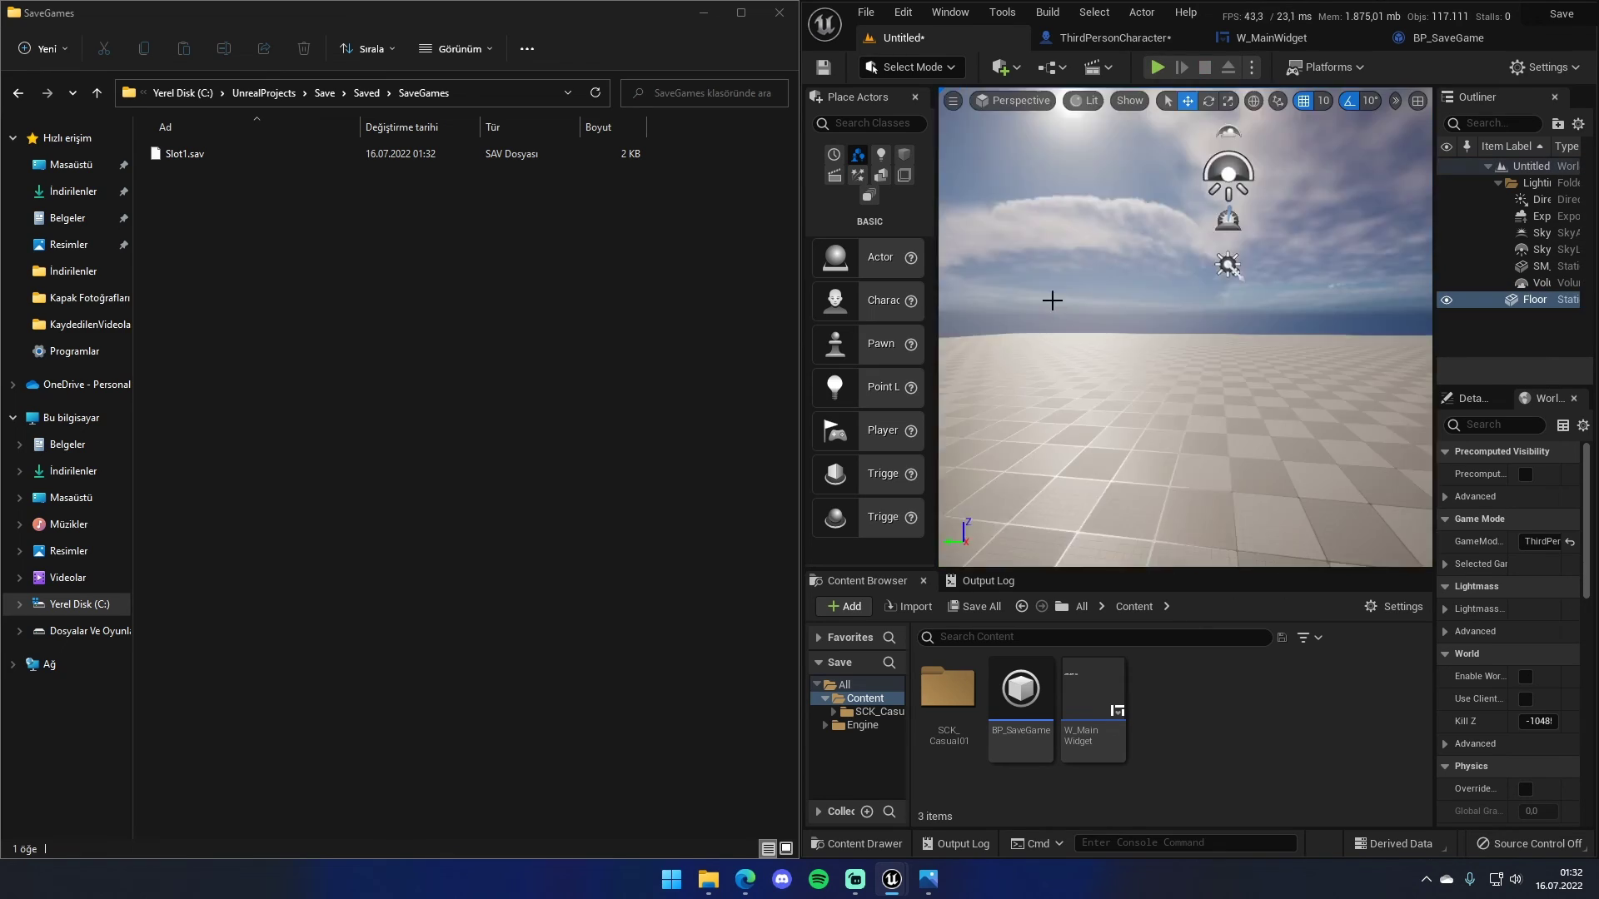
left_click(780, 13)
left_click_drag(1495, 21, 1274, 285)
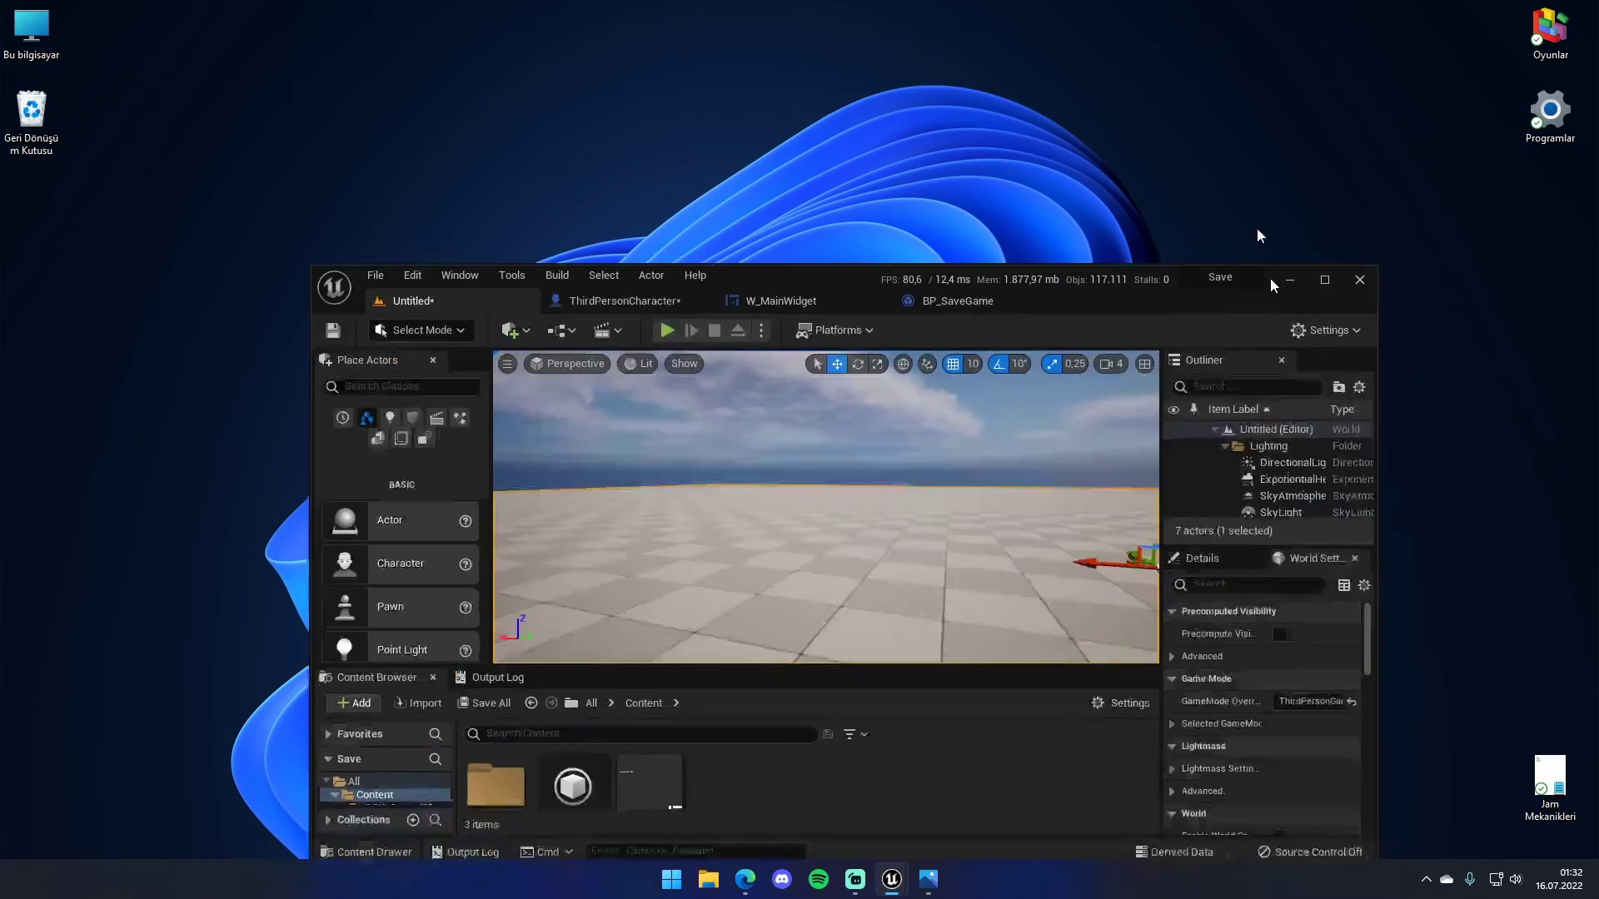
- Maximize the editor window and reposition the viewport camera over the floor
double_click(1271, 286)
mouse_move(1027, 443)
right_mouse_down()
mouse_move(1027, 466)
mouse_move(1026, 449)
right_mouse_up()
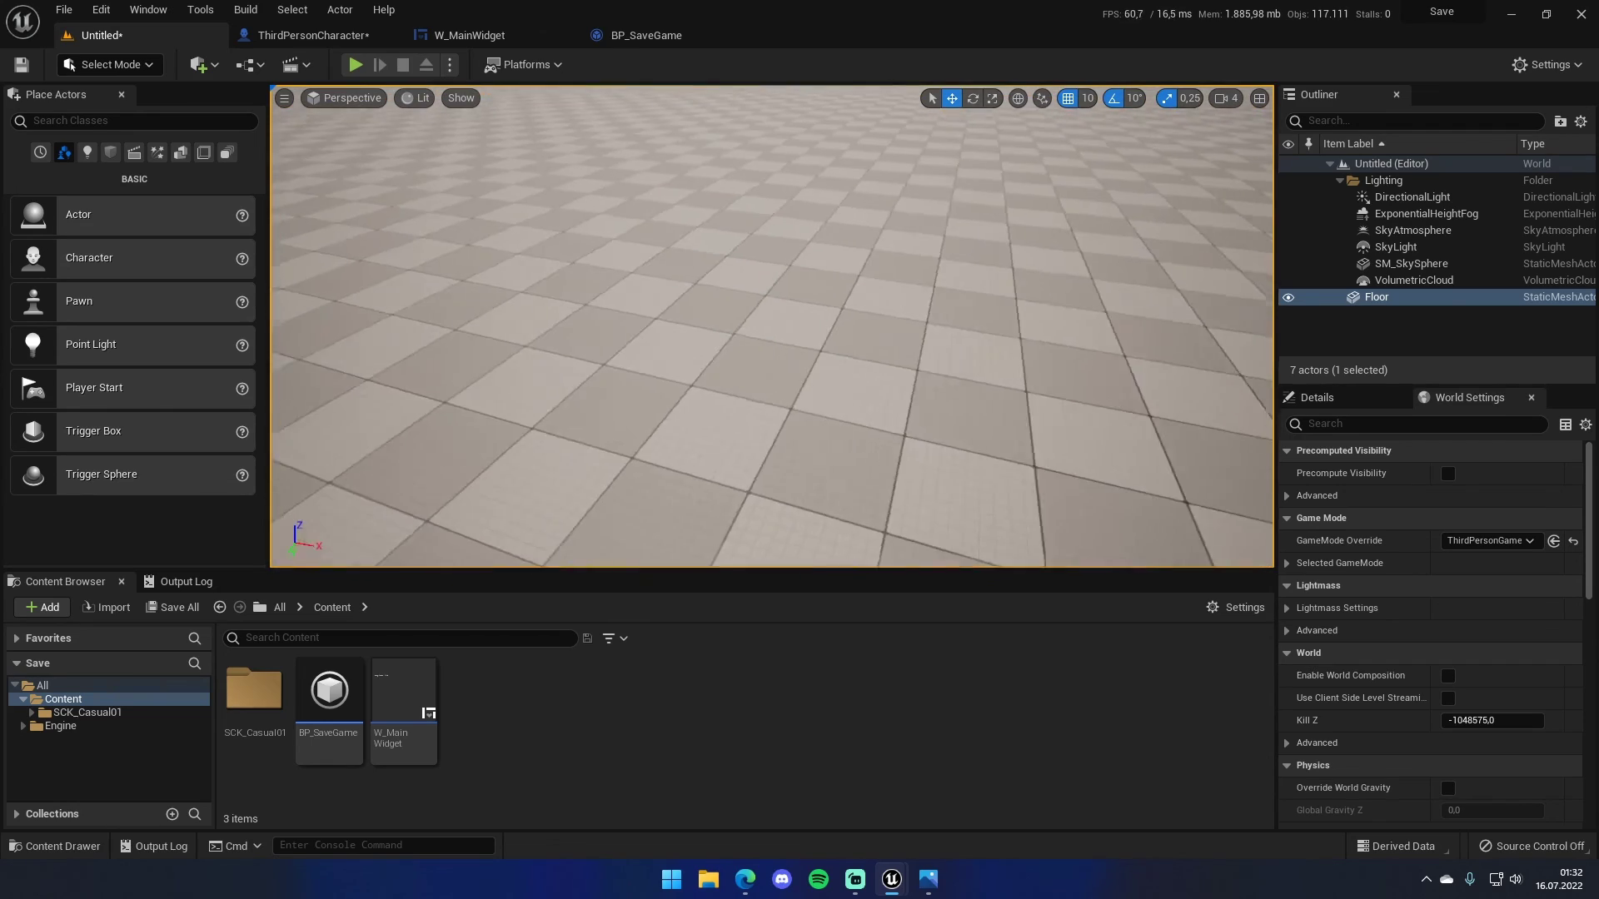
right_click_drag(660, 104, 661, 104)
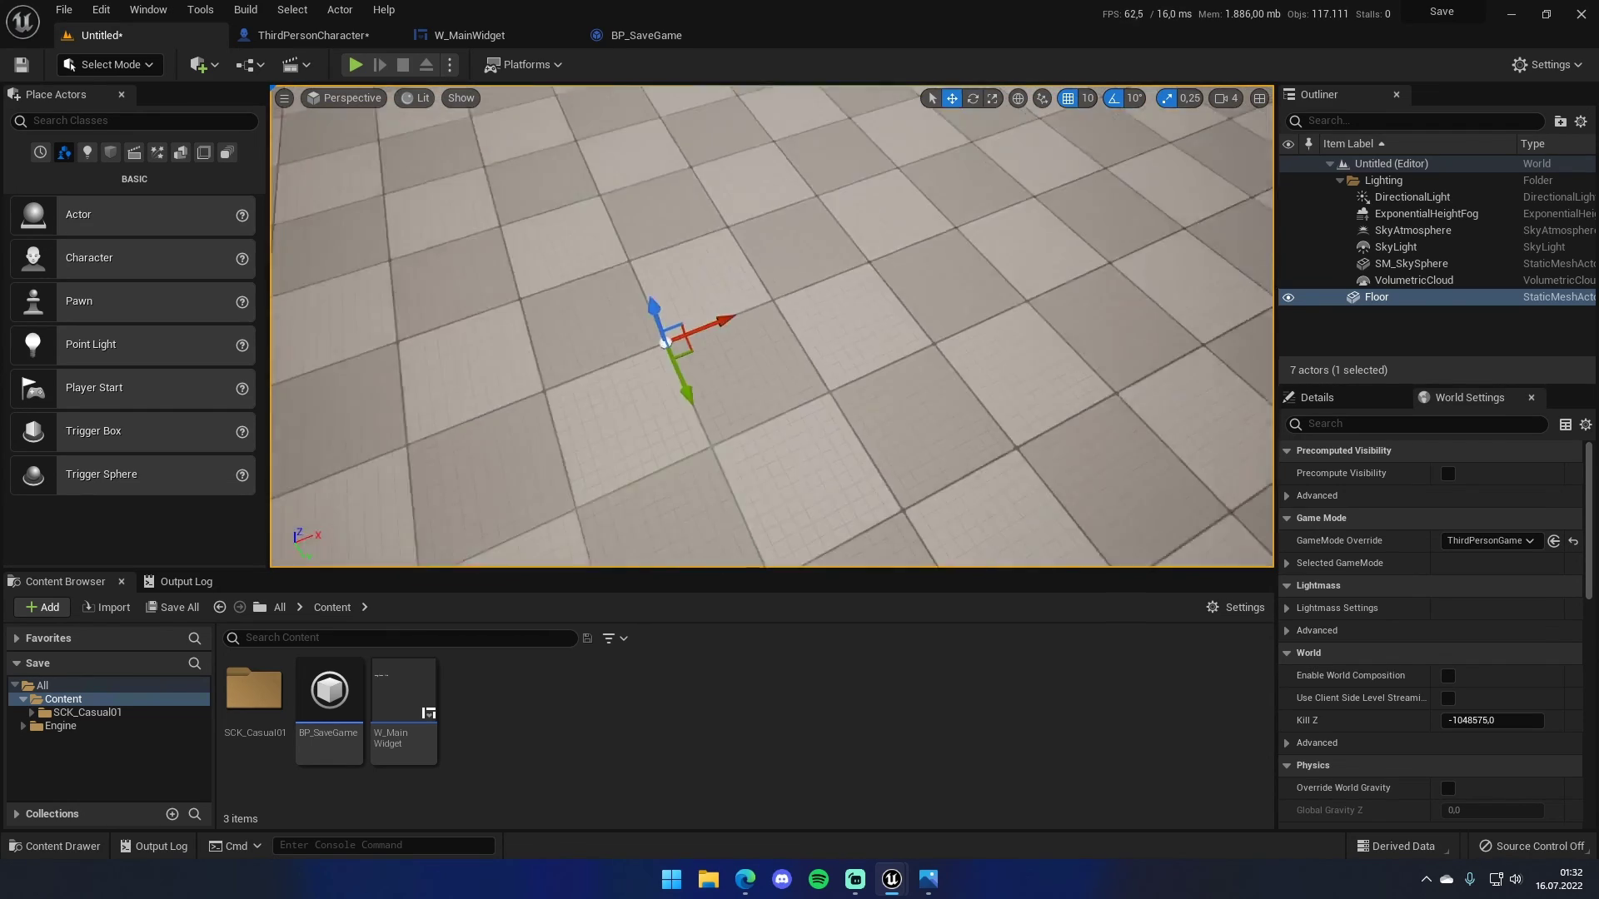
- Play the level to confirm Jump Count loads back at 4, then view ThirdPersonCharacter's Event Graph
left_click(355, 64)
key("s")
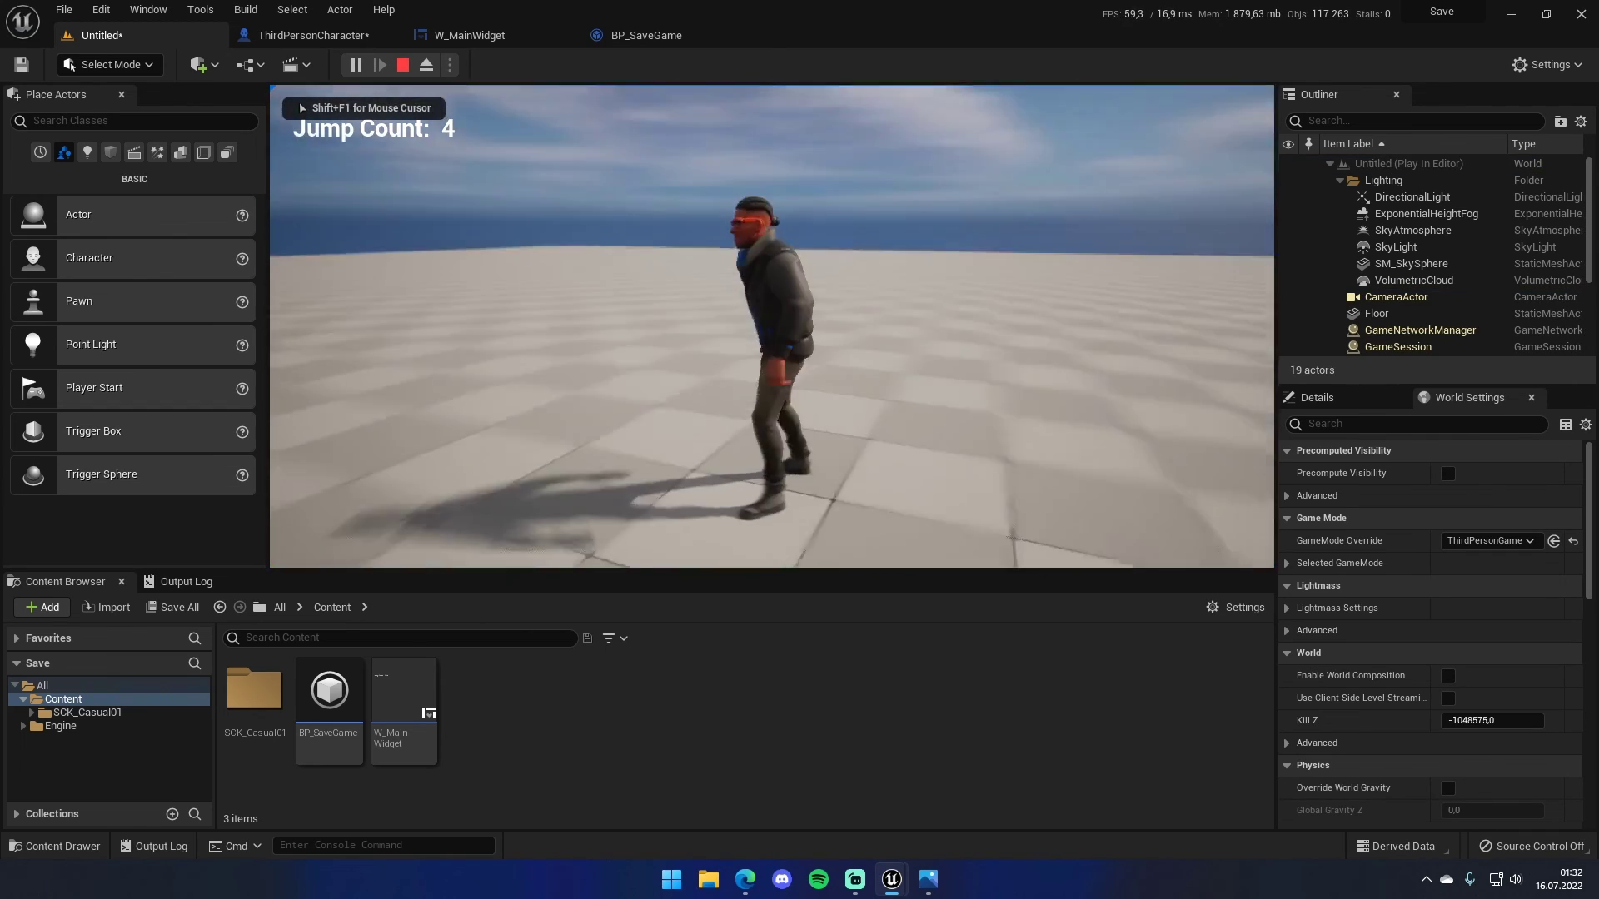
key("Escape")
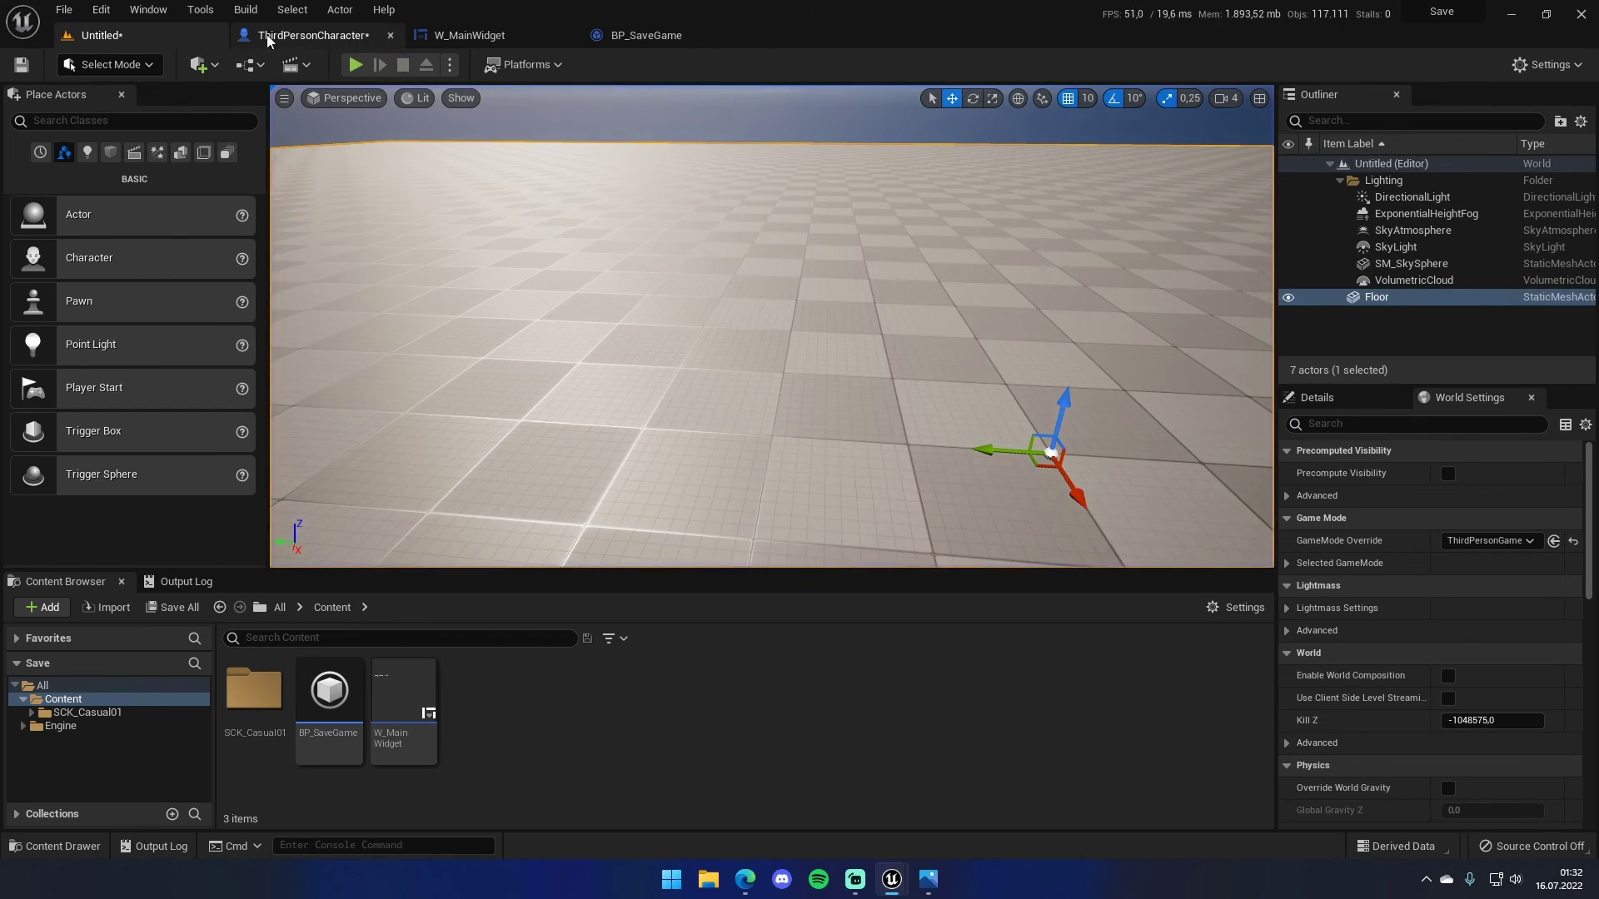
left_click(308, 35)
right_click_drag(640, 347, 605, 303)
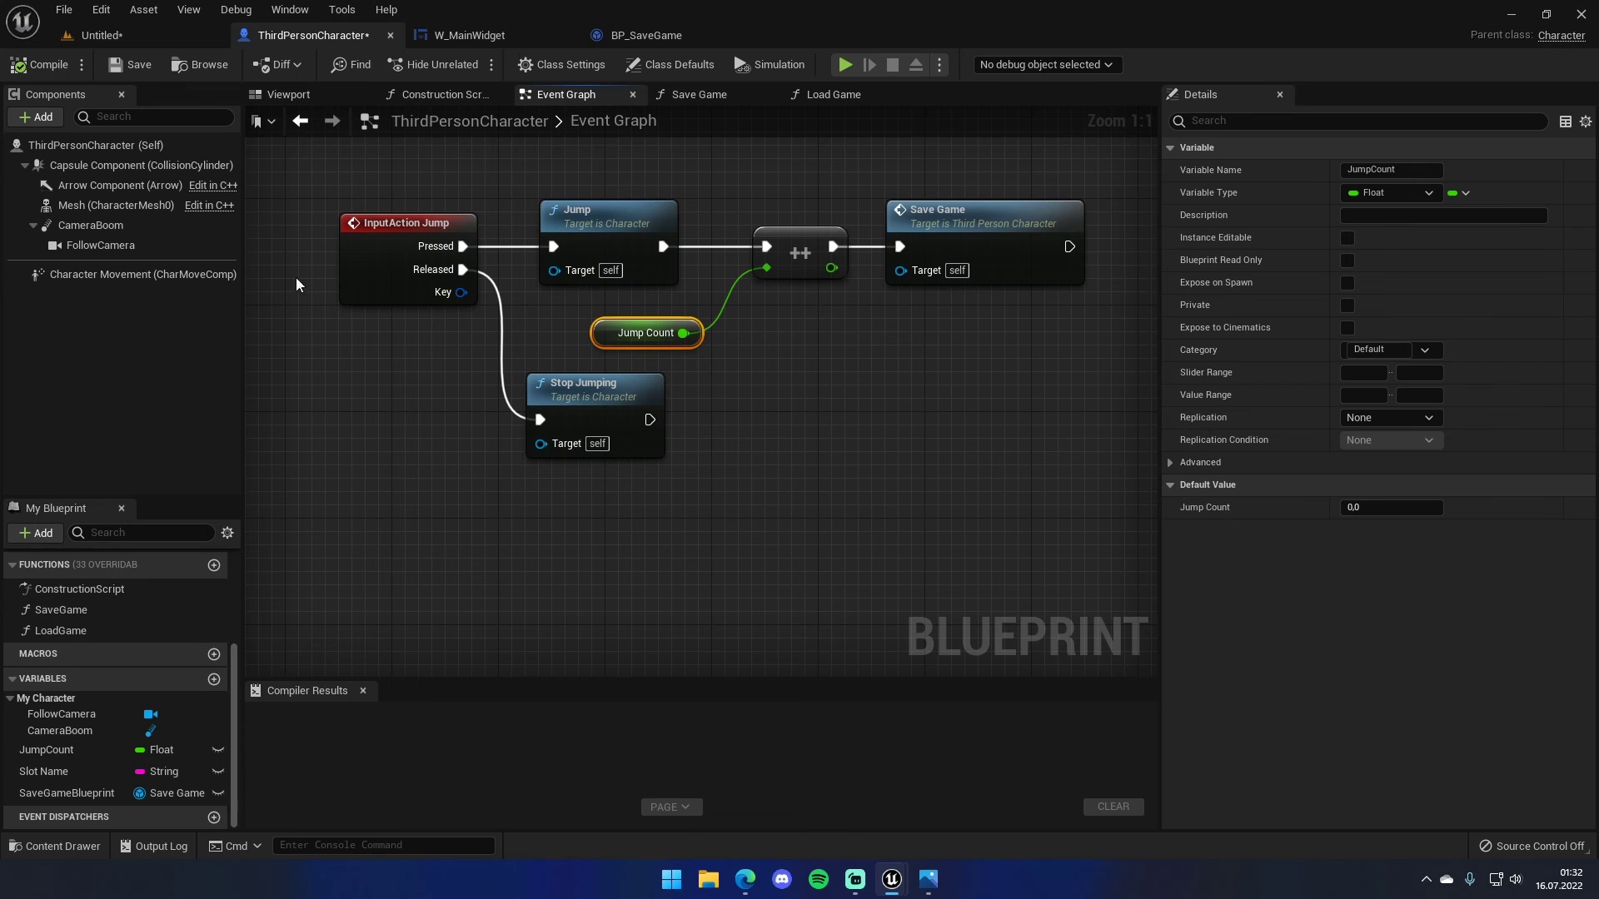
- Look over the BP_SaveGame blueprint and close the W_MainWidget tab
left_click(615, 38)
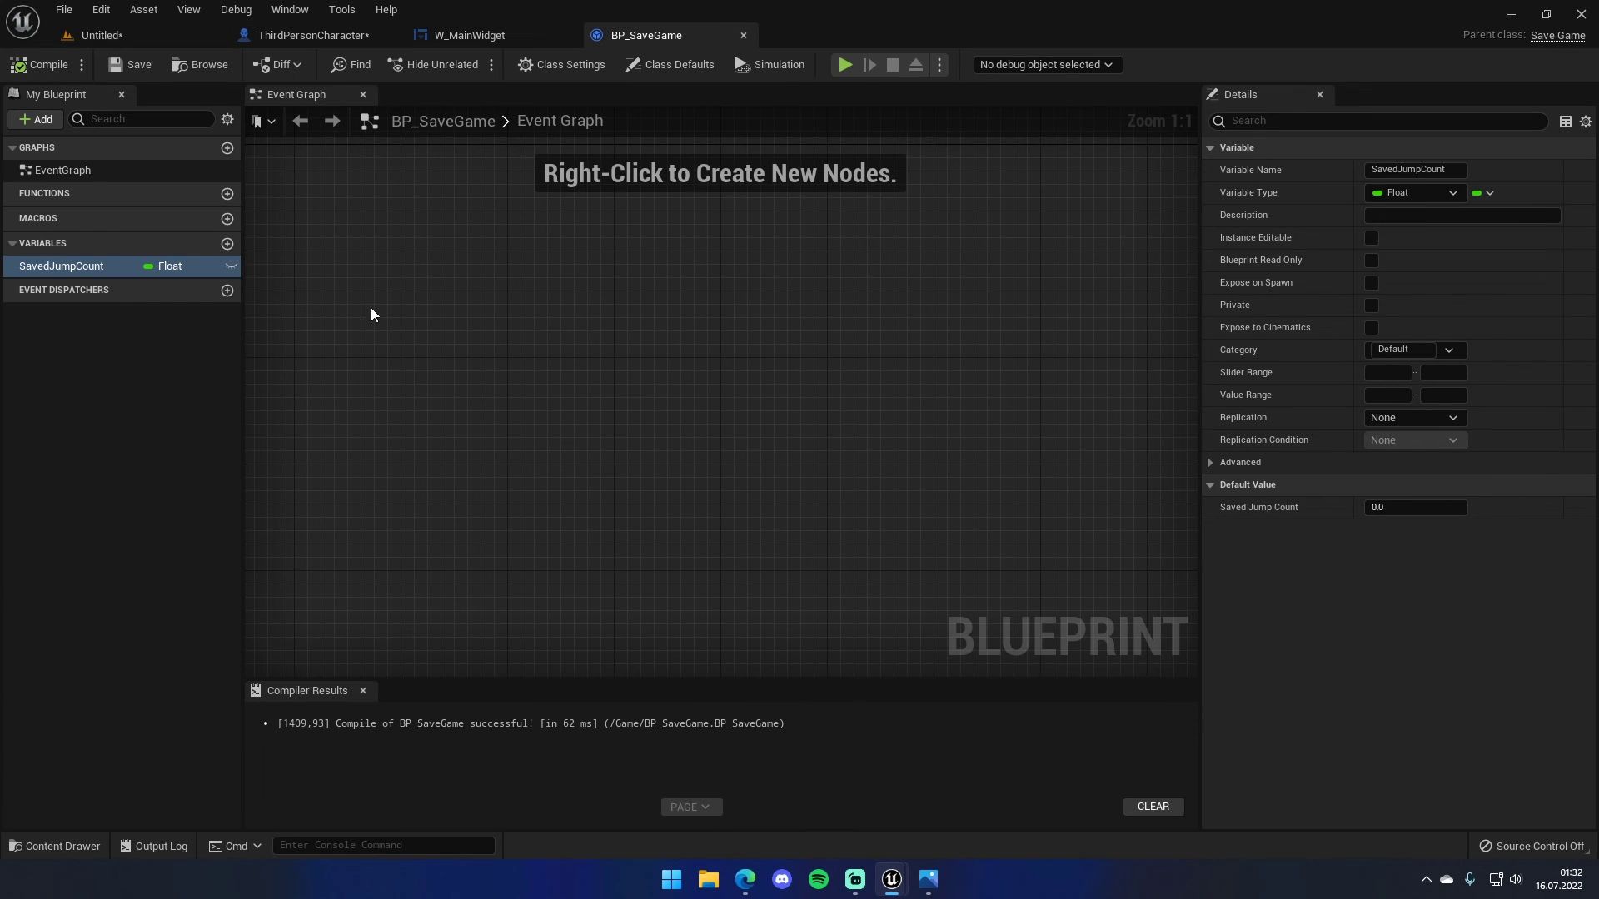
left_click(506, 43)
middle_click(483, 42)
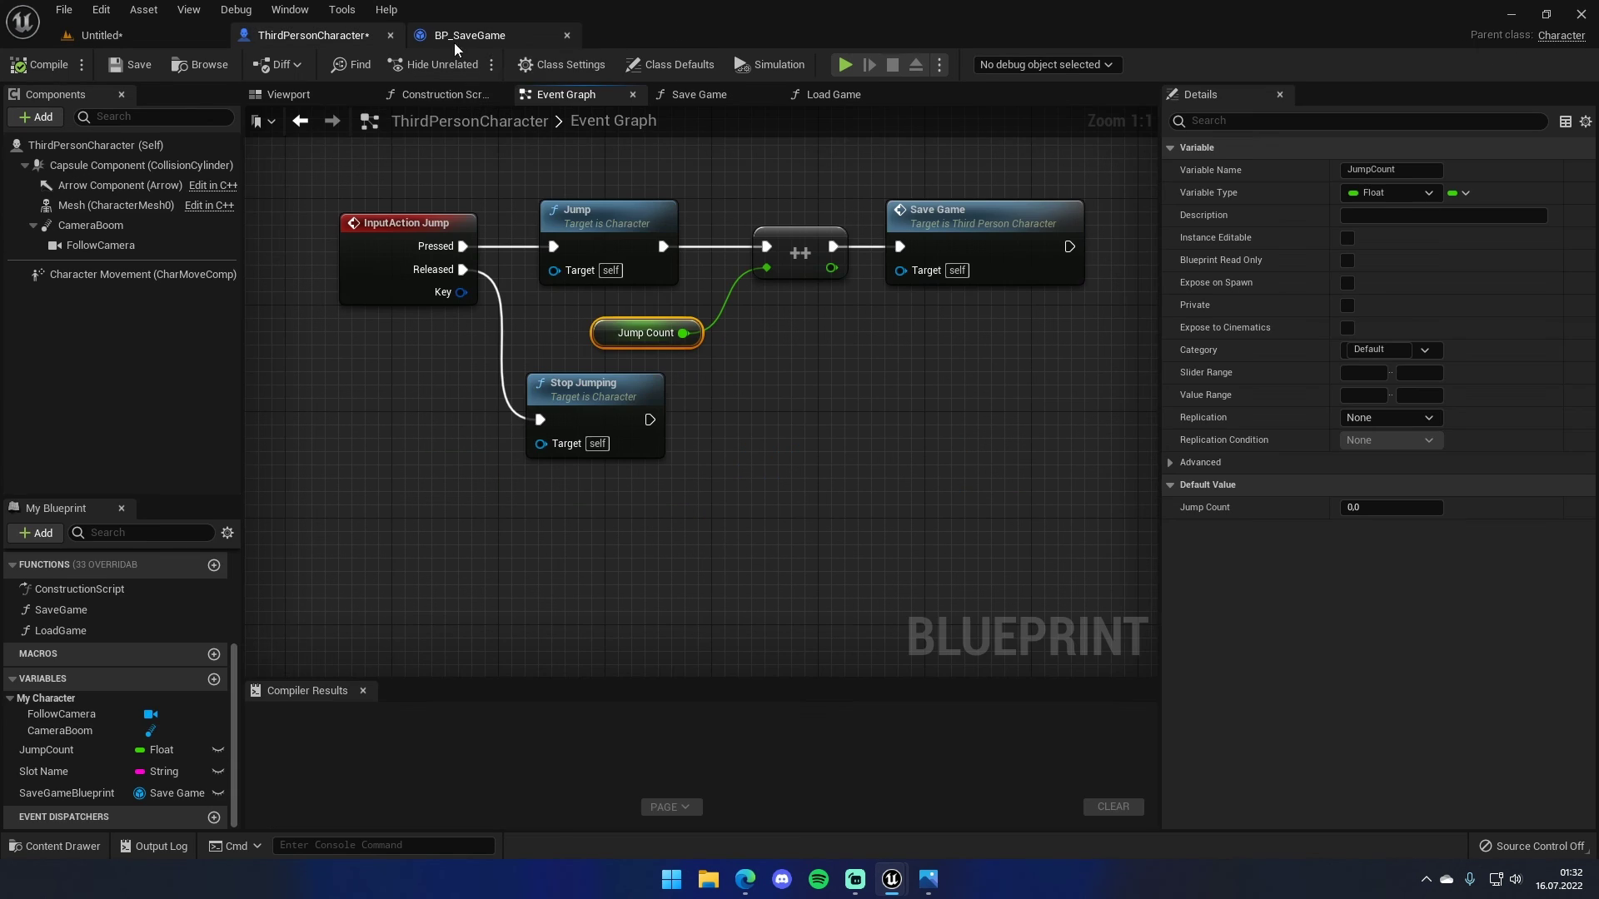
right_click_drag(635, 339, 660, 403)
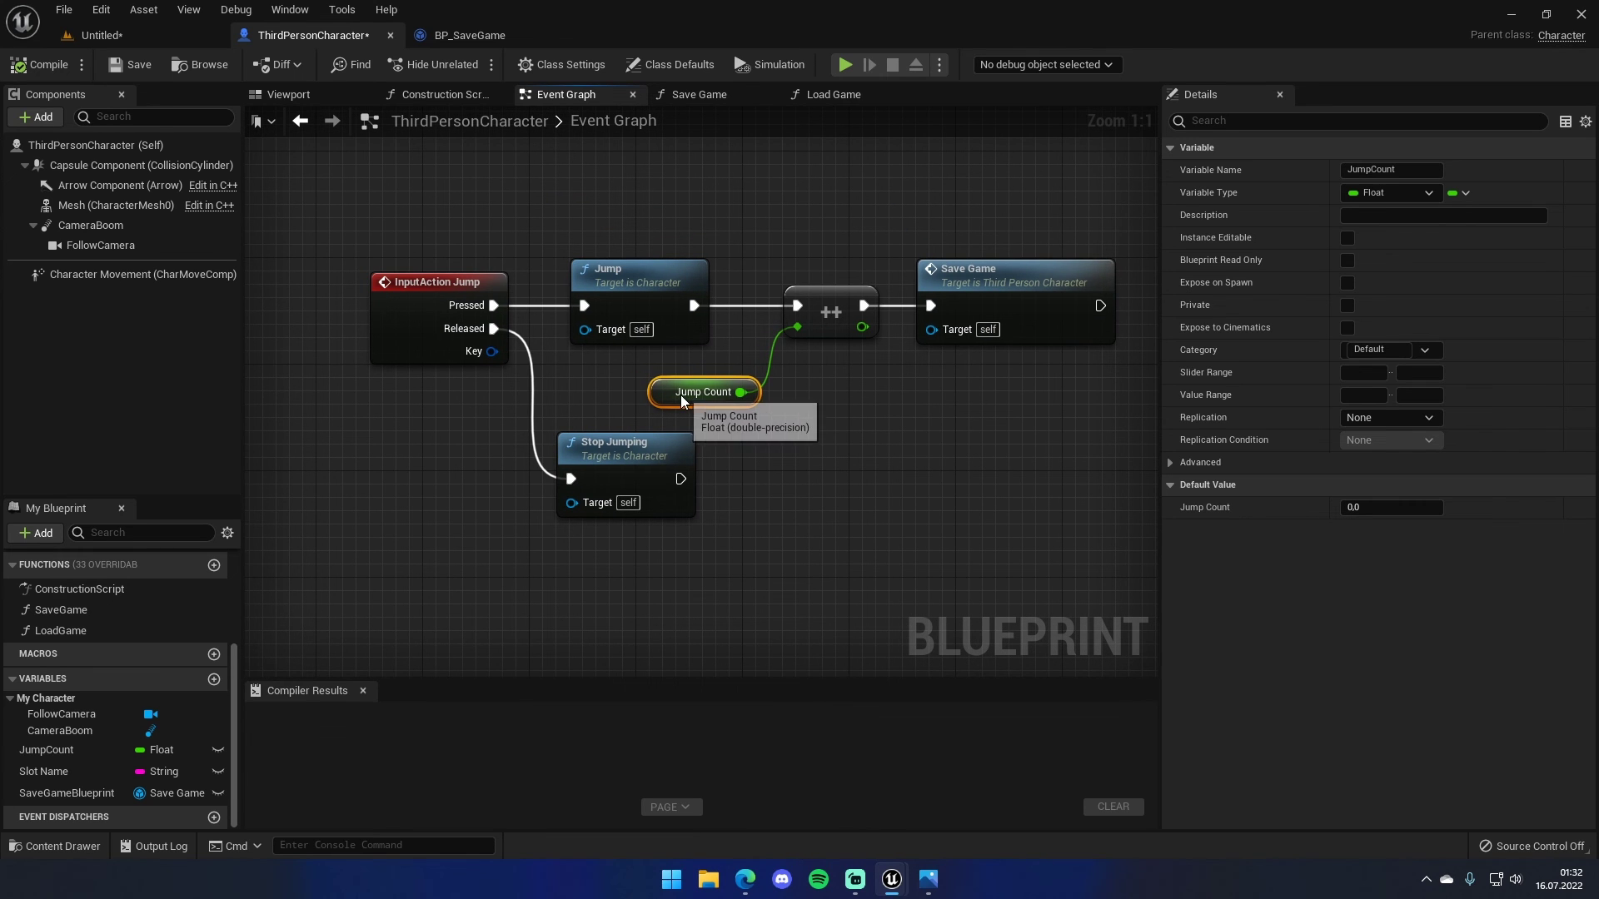
- In the Save Game function, inspect Does Save Game Exist and the Slot Name default value
left_click(700, 95)
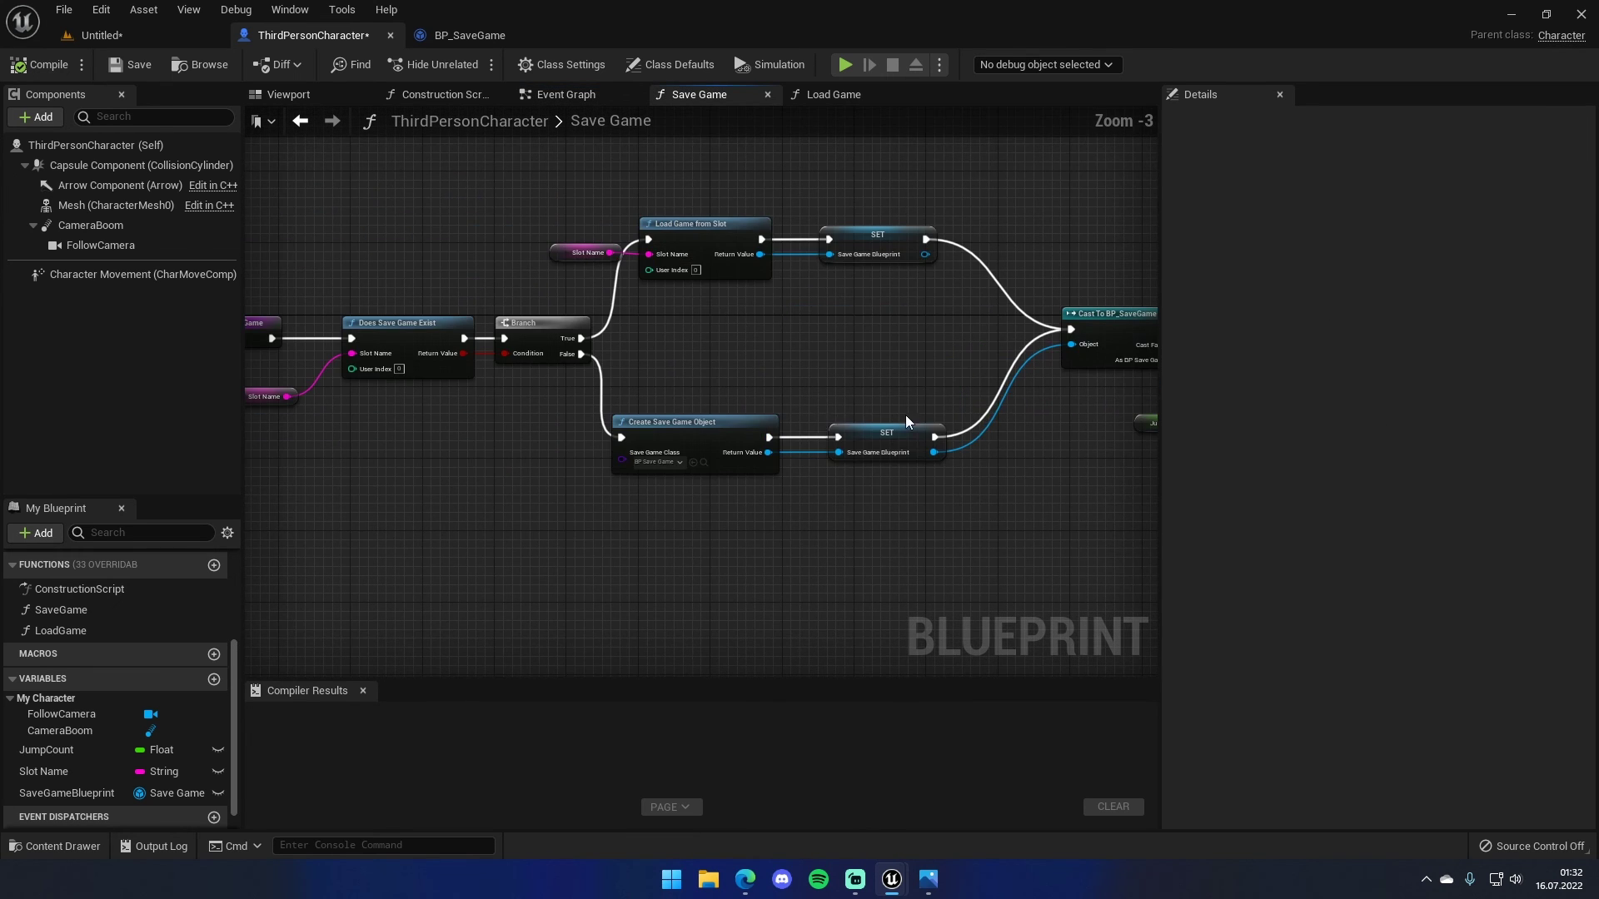
right_click_drag(772, 417, 791, 375)
left_click(791, 374)
left_click(804, 421)
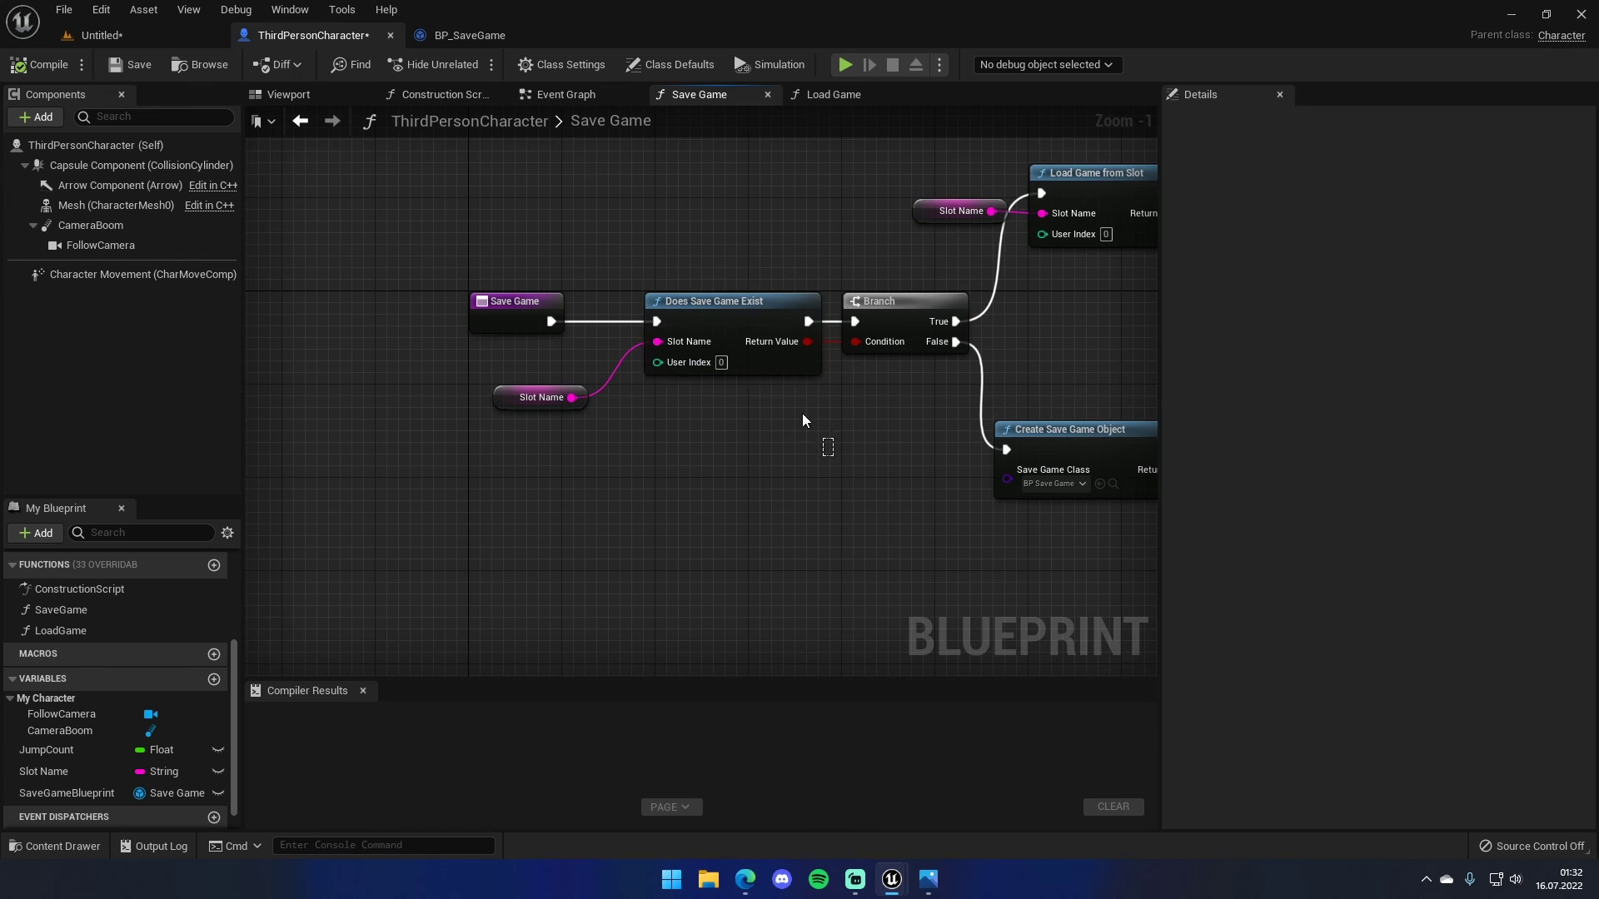
right_click_drag(816, 390, 607, 419)
left_click(322, 432)
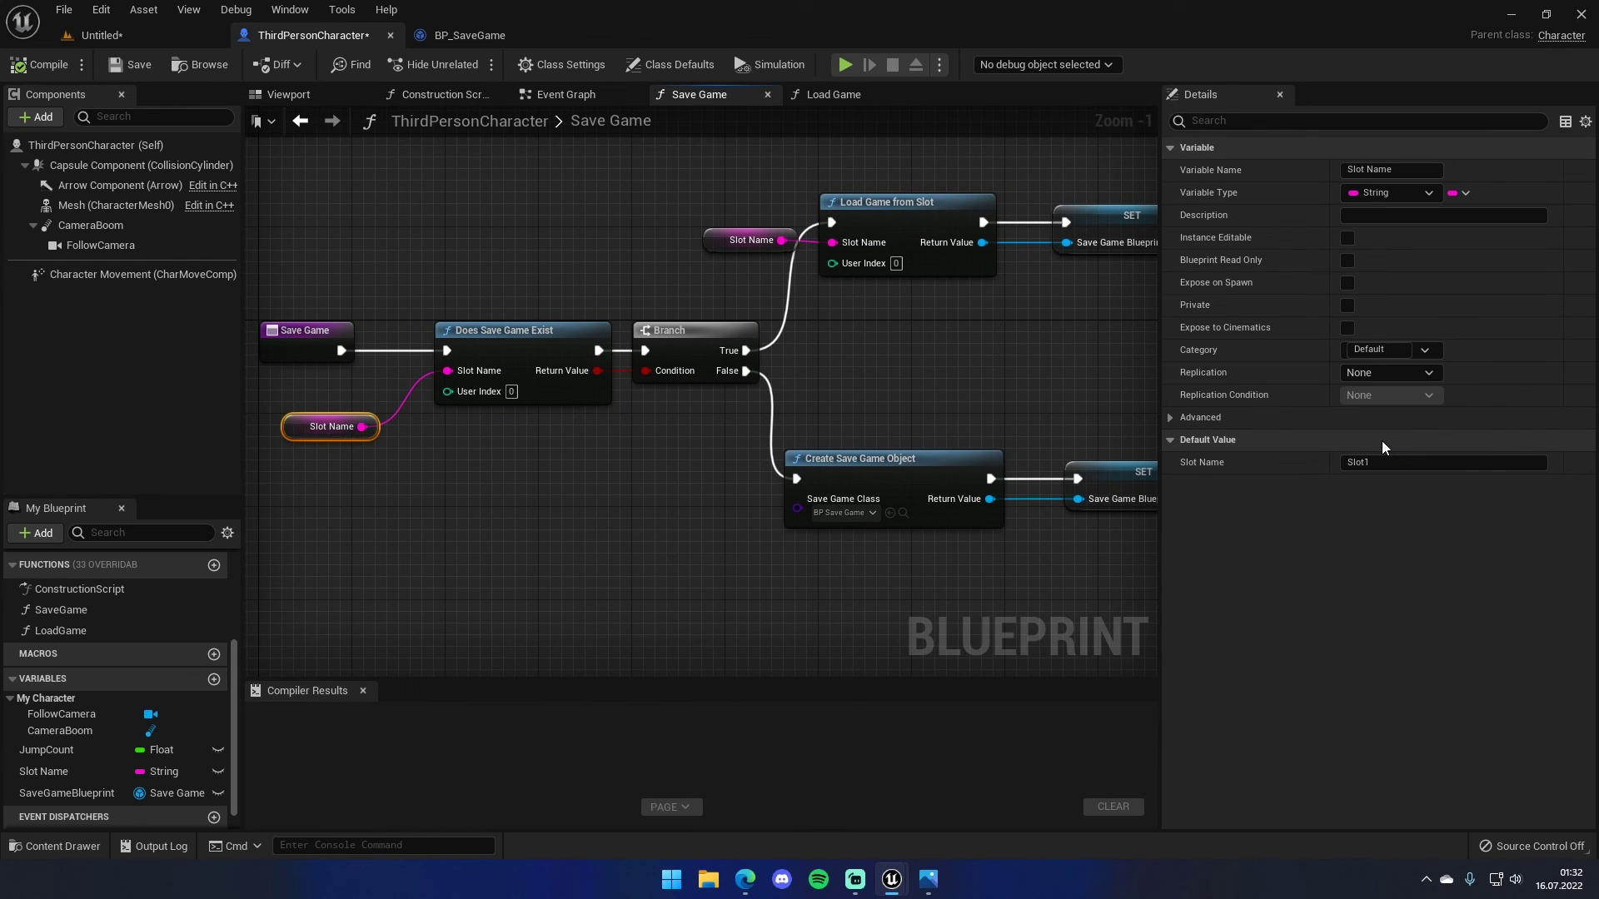
left_click(655, 537)
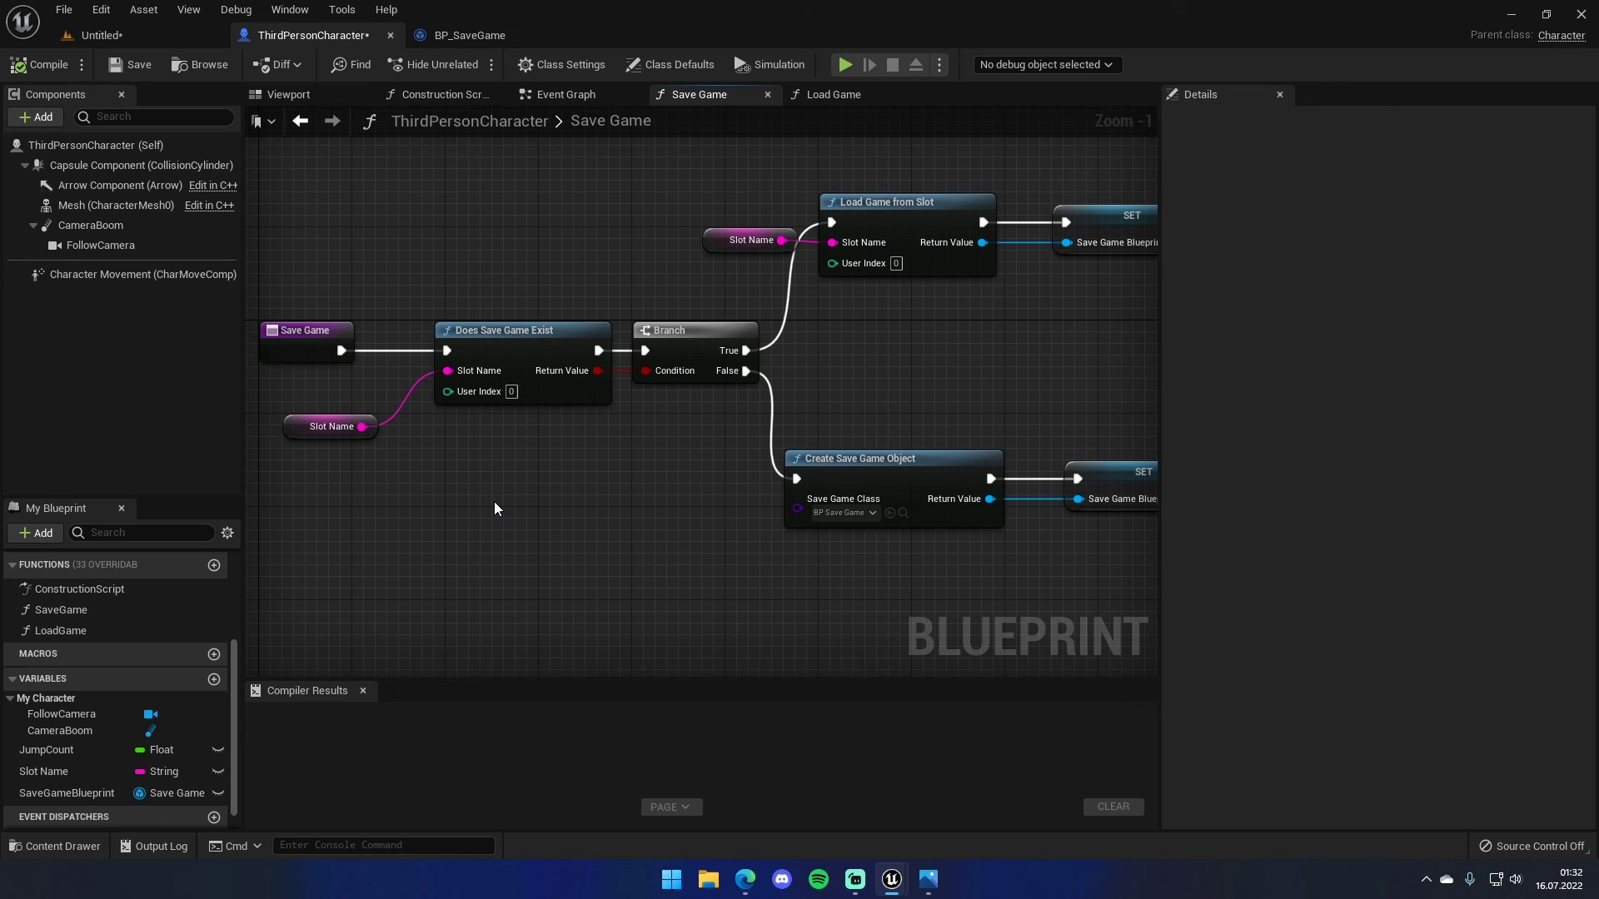
- Nudge the upper Slot Name getter down and inspect the SET SaveGameBlueprint node
left_click_drag(710, 238, 699, 261)
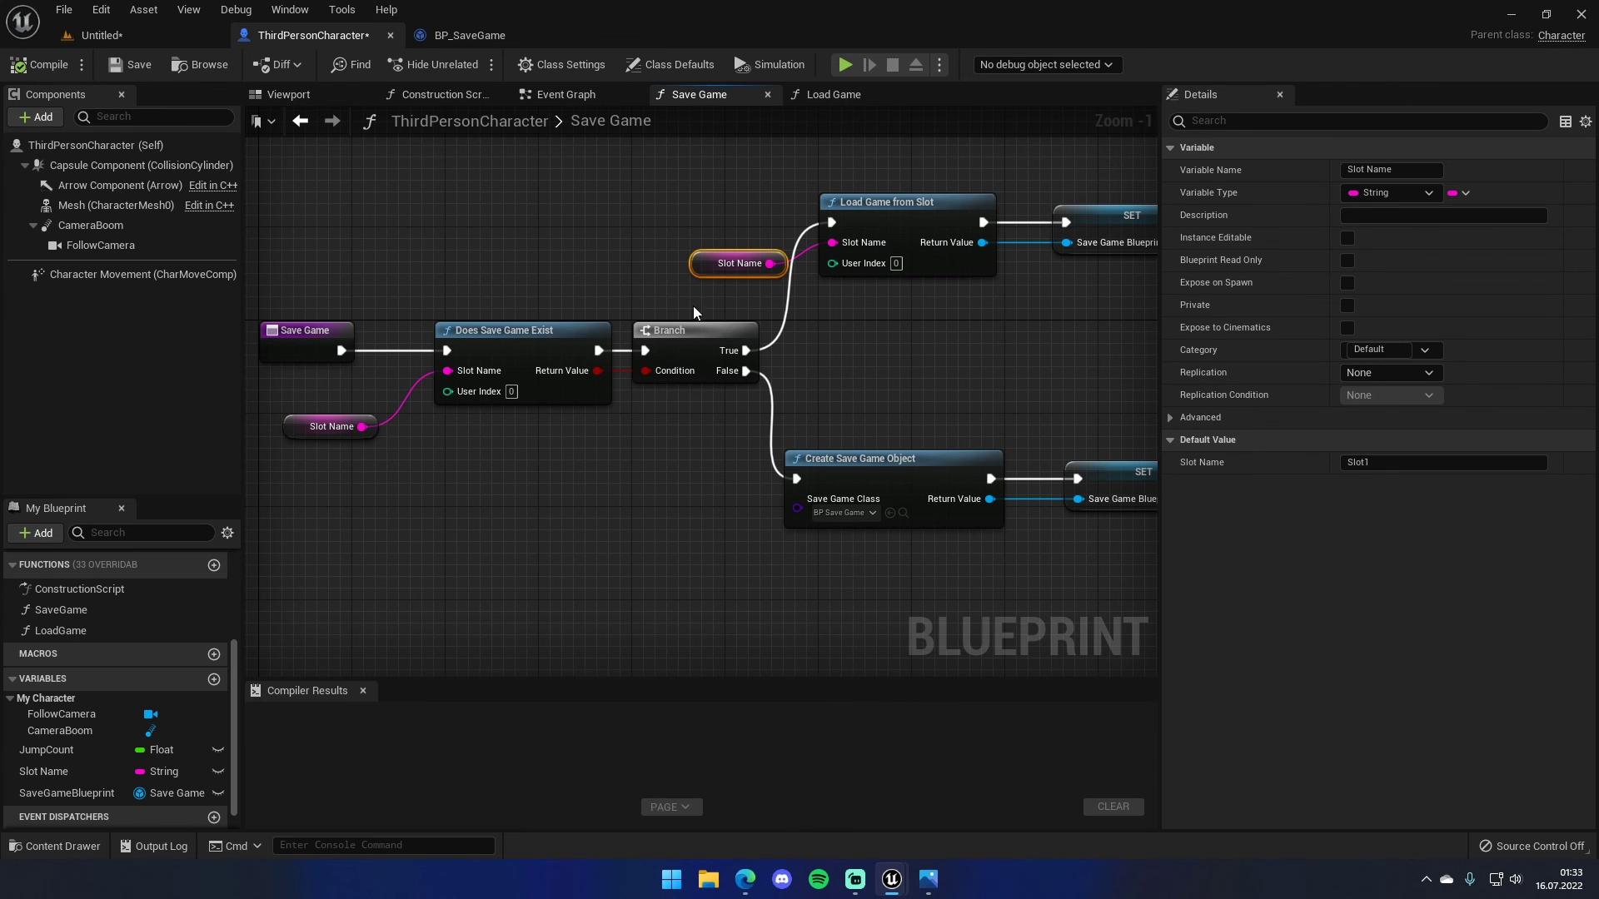
right_click_drag(657, 276, 440, 302)
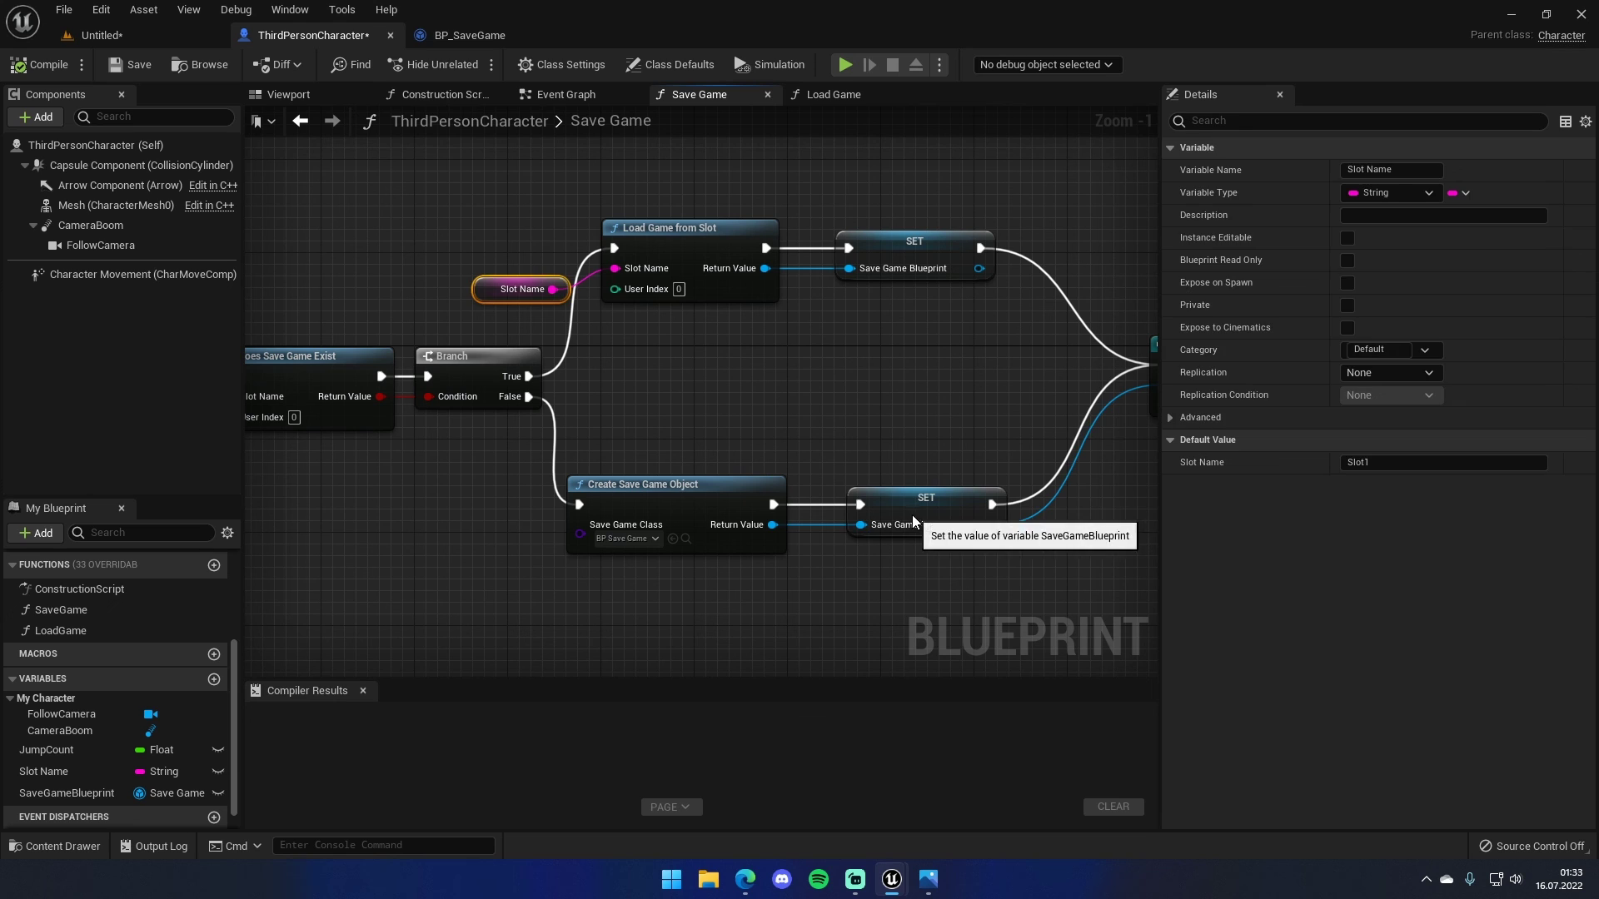
left_click(923, 500)
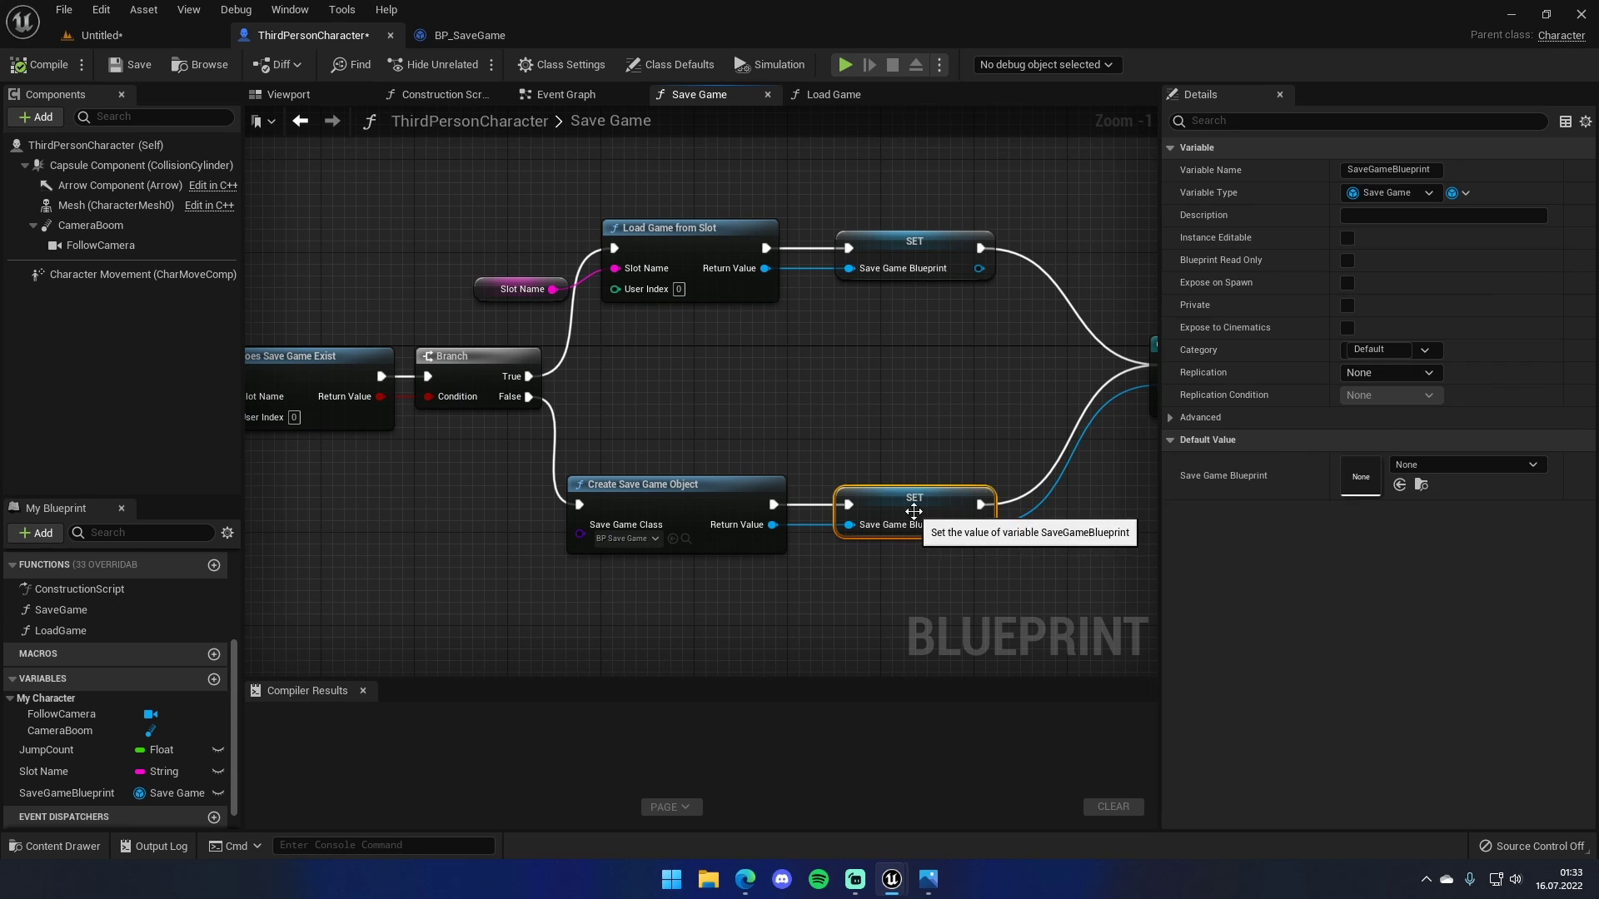
right_click(766, 270)
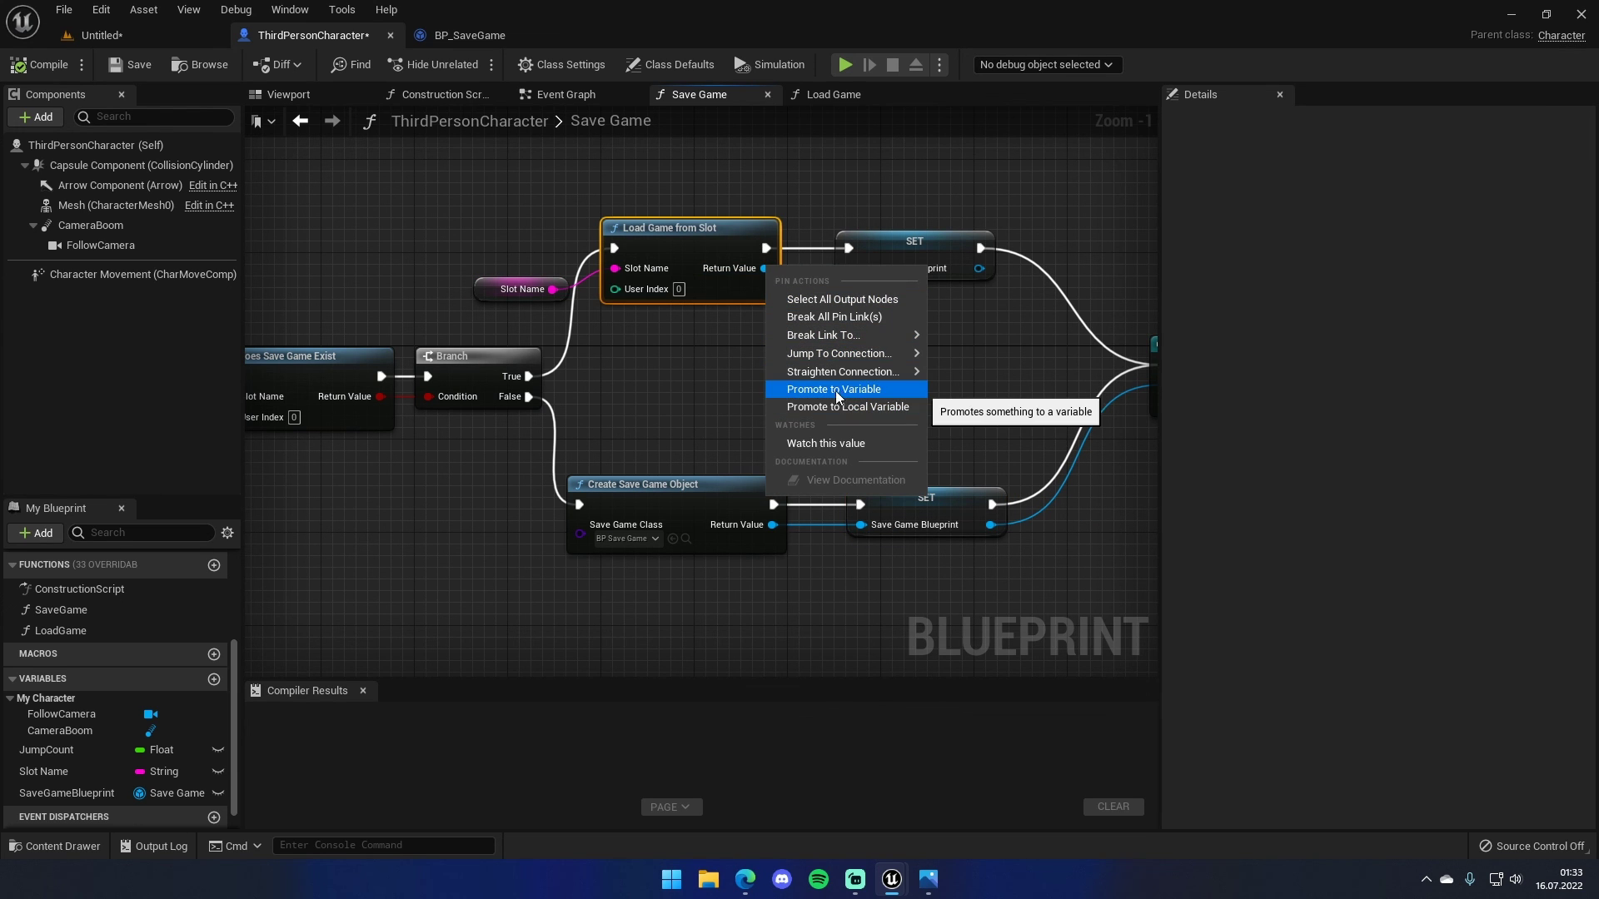
left_click(880, 273)
- Nudge the Jump Count getter into place near Save Game to Slot, then bring up Load Game
right_click_drag(924, 500, 689, 421)
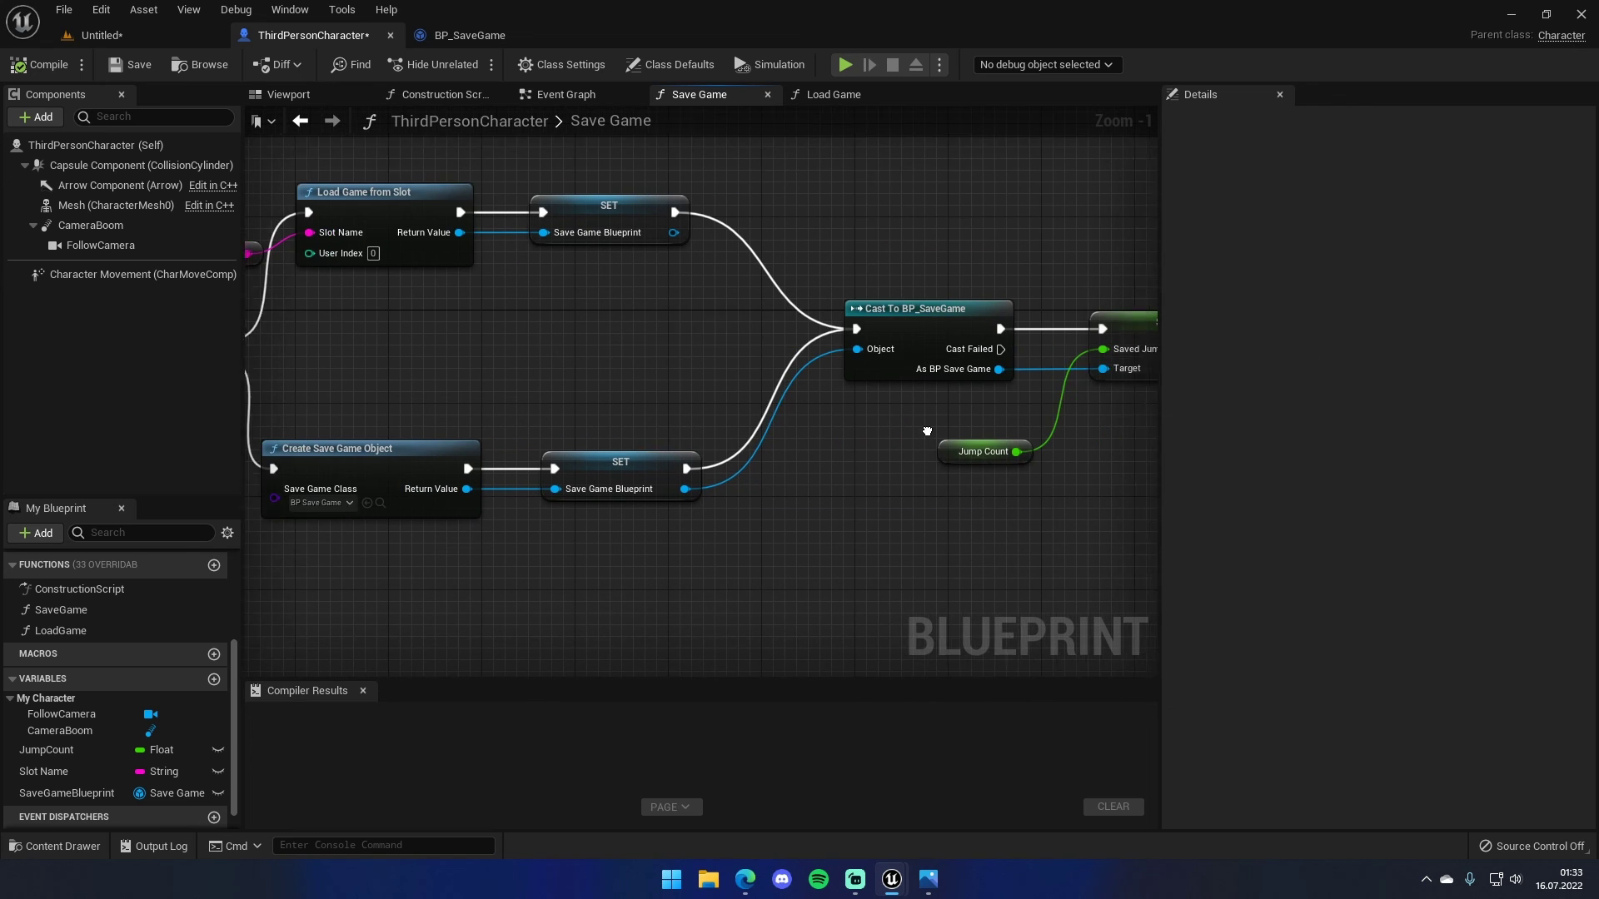
right_click_drag(923, 439, 666, 441)
left_click_drag(706, 467, 694, 478)
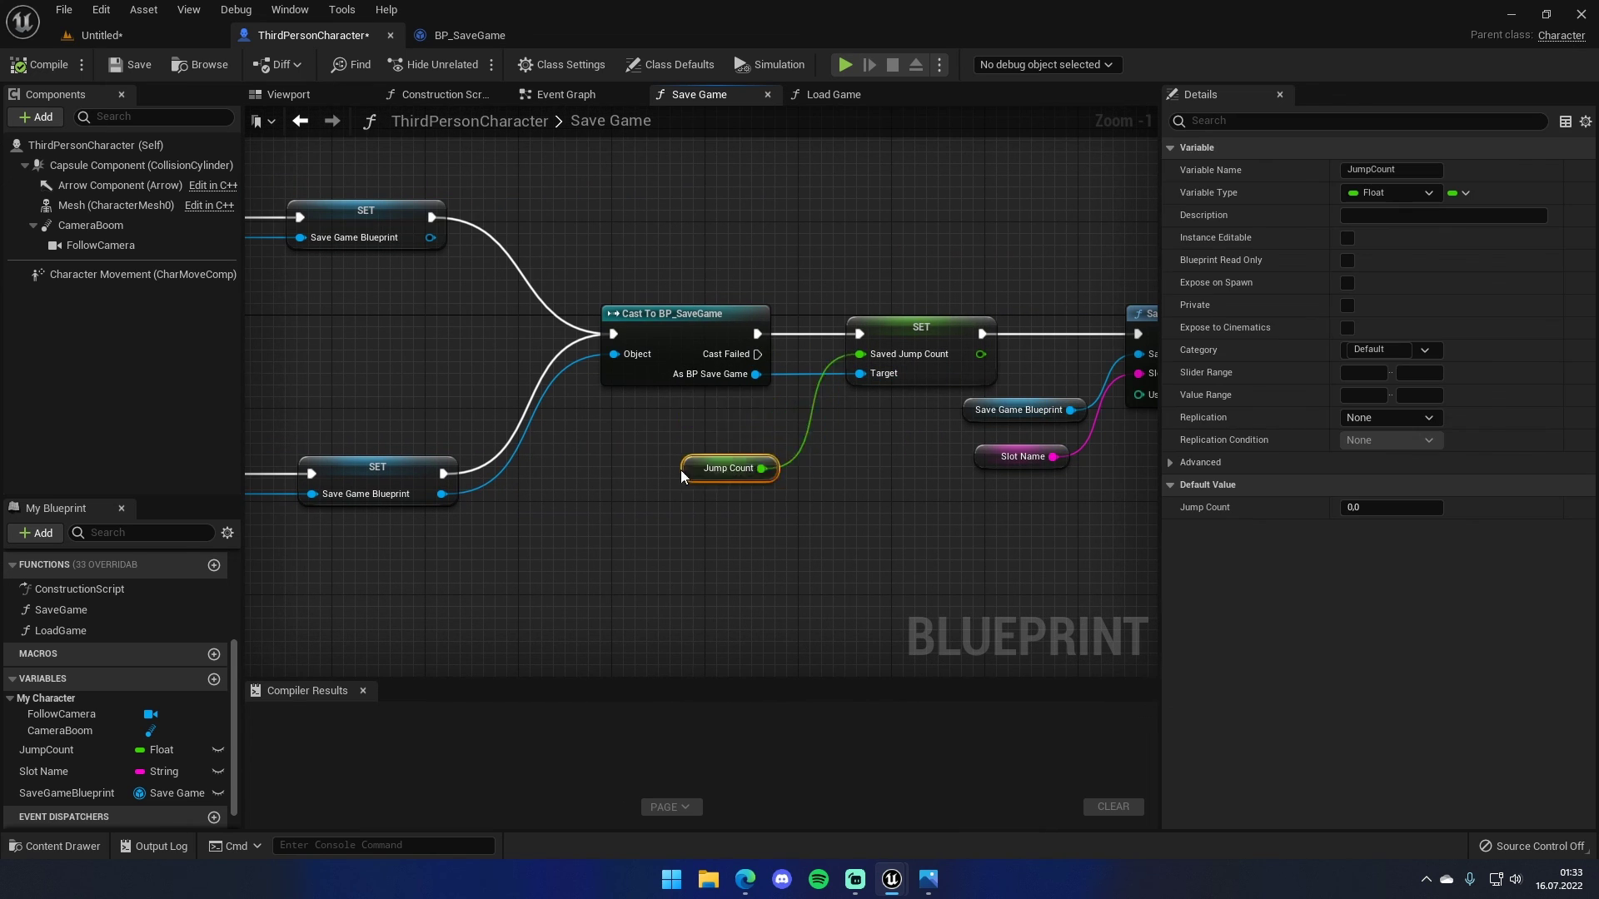
right_click_drag(702, 451, 638, 473)
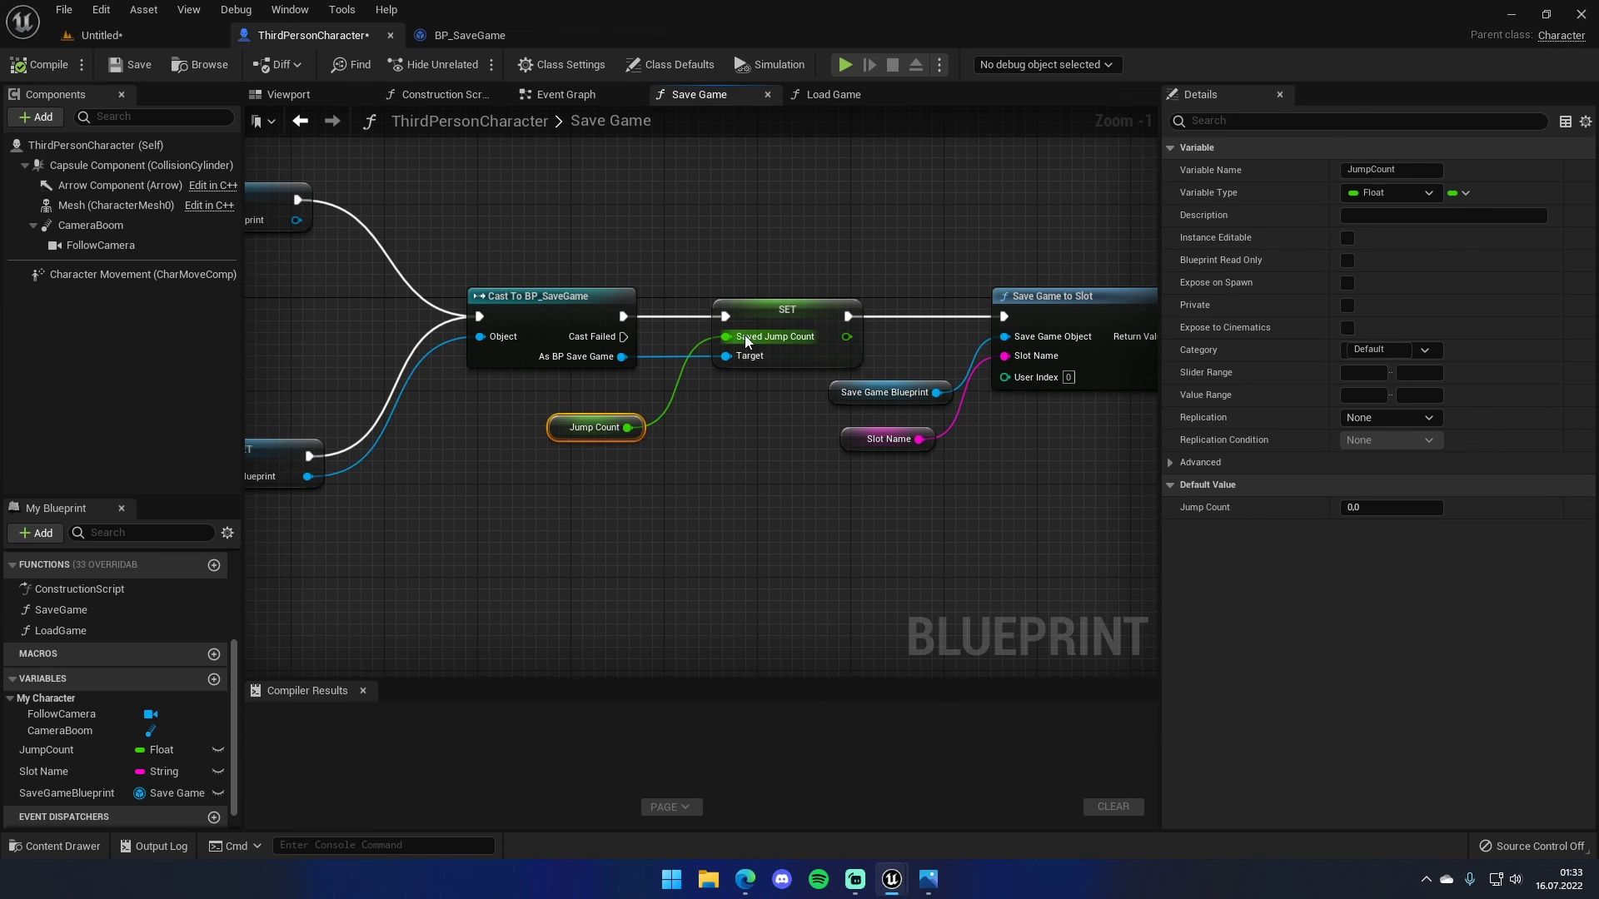
right_click_drag(817, 434, 673, 432)
left_click_drag(985, 528, 780, 375)
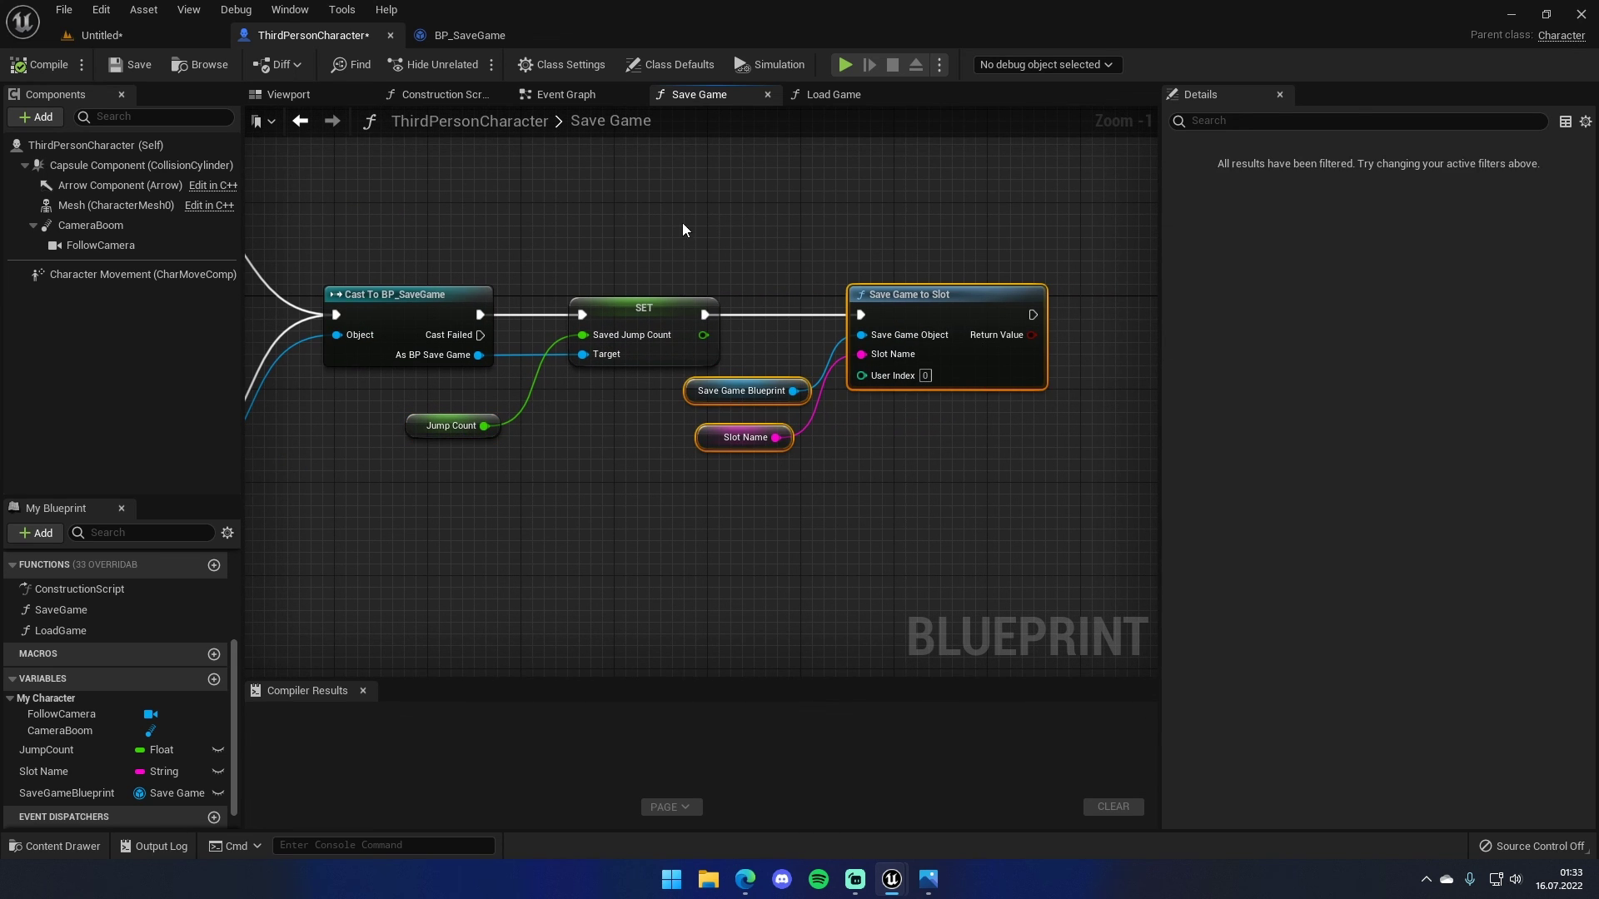
left_click(833, 94)
right_click_drag(597, 289, 710, 367)
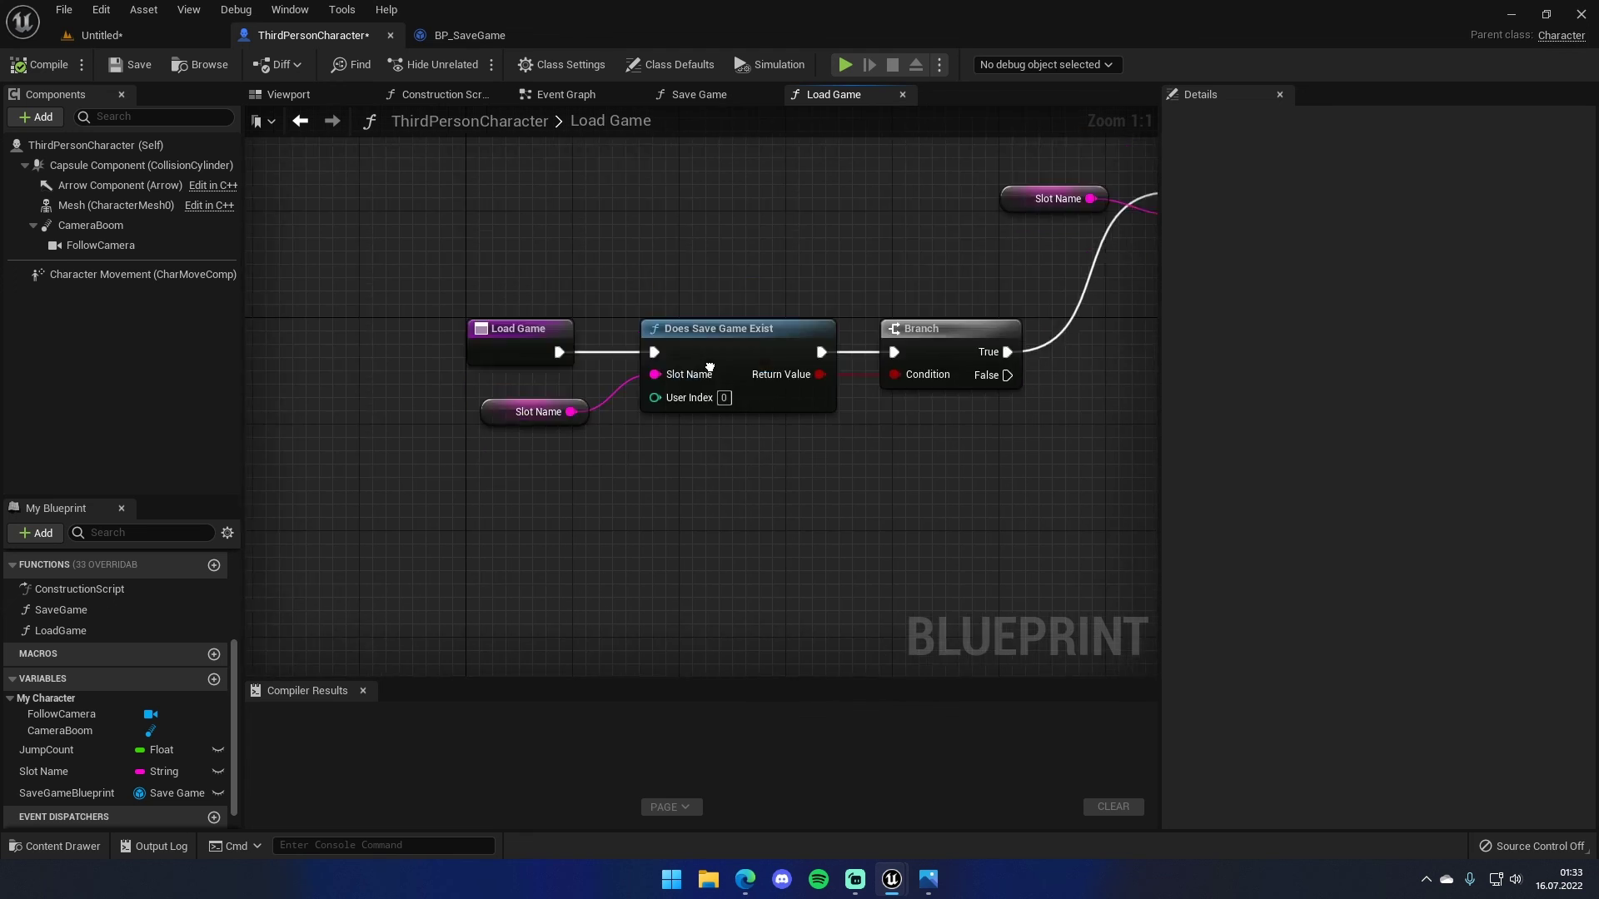
- Trace the Load Game chain from Load Game from Slot to SET Jump Count
left_click_drag(450, 366, 746, 503)
right_click_drag(840, 424, 623, 481)
left_click(511, 546)
left_click(316, 527)
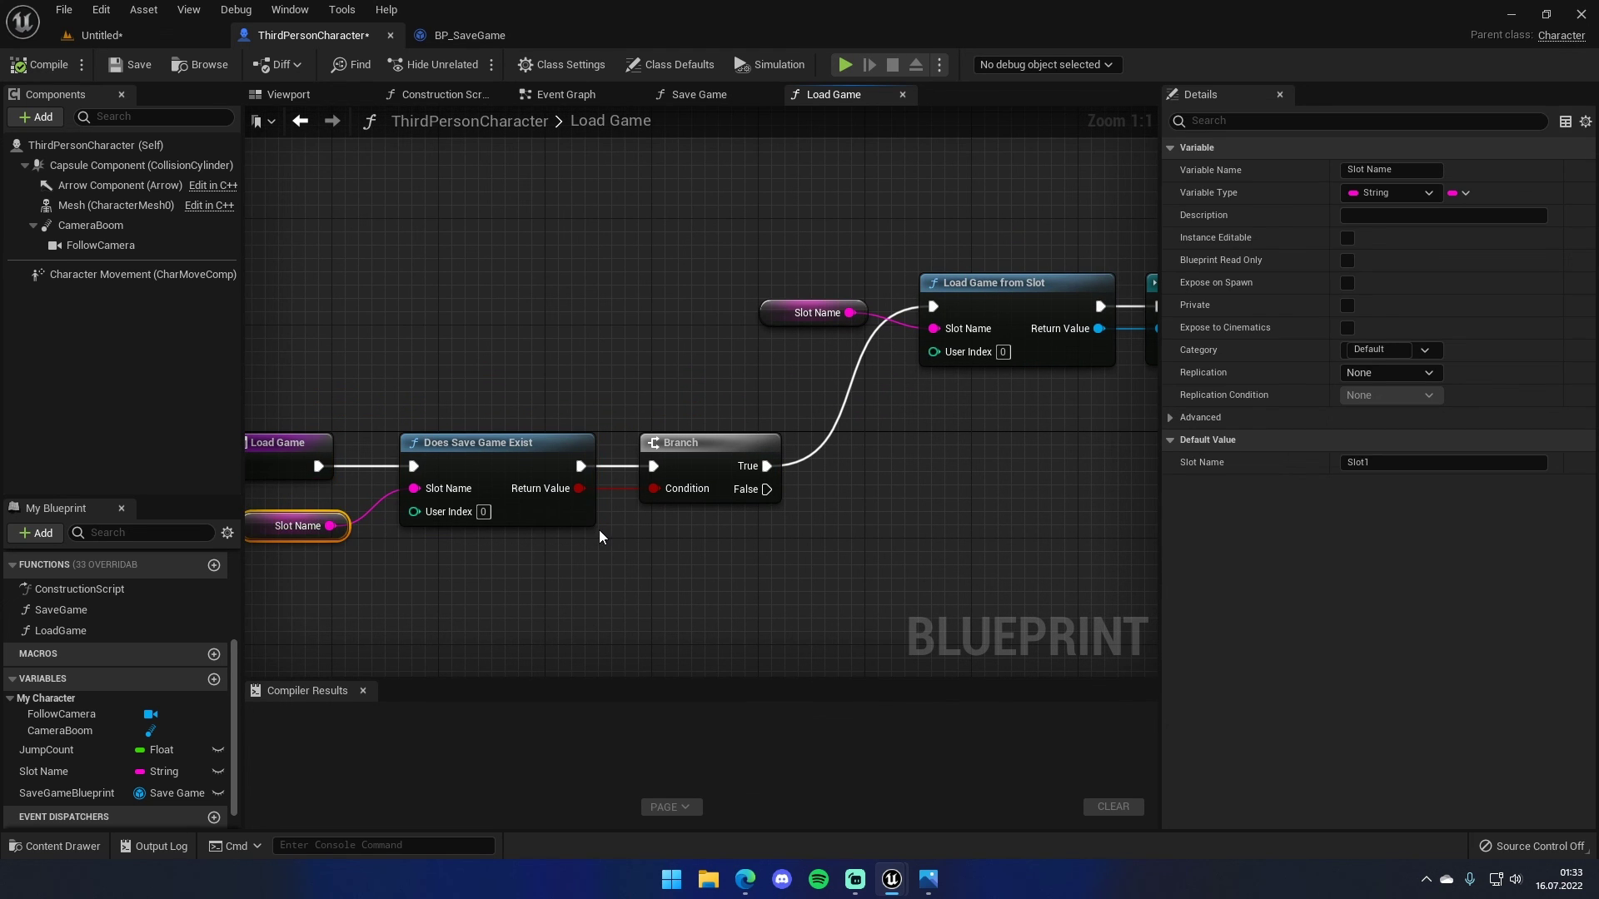
right_click_drag(598, 537, 528, 318)
left_click(656, 438)
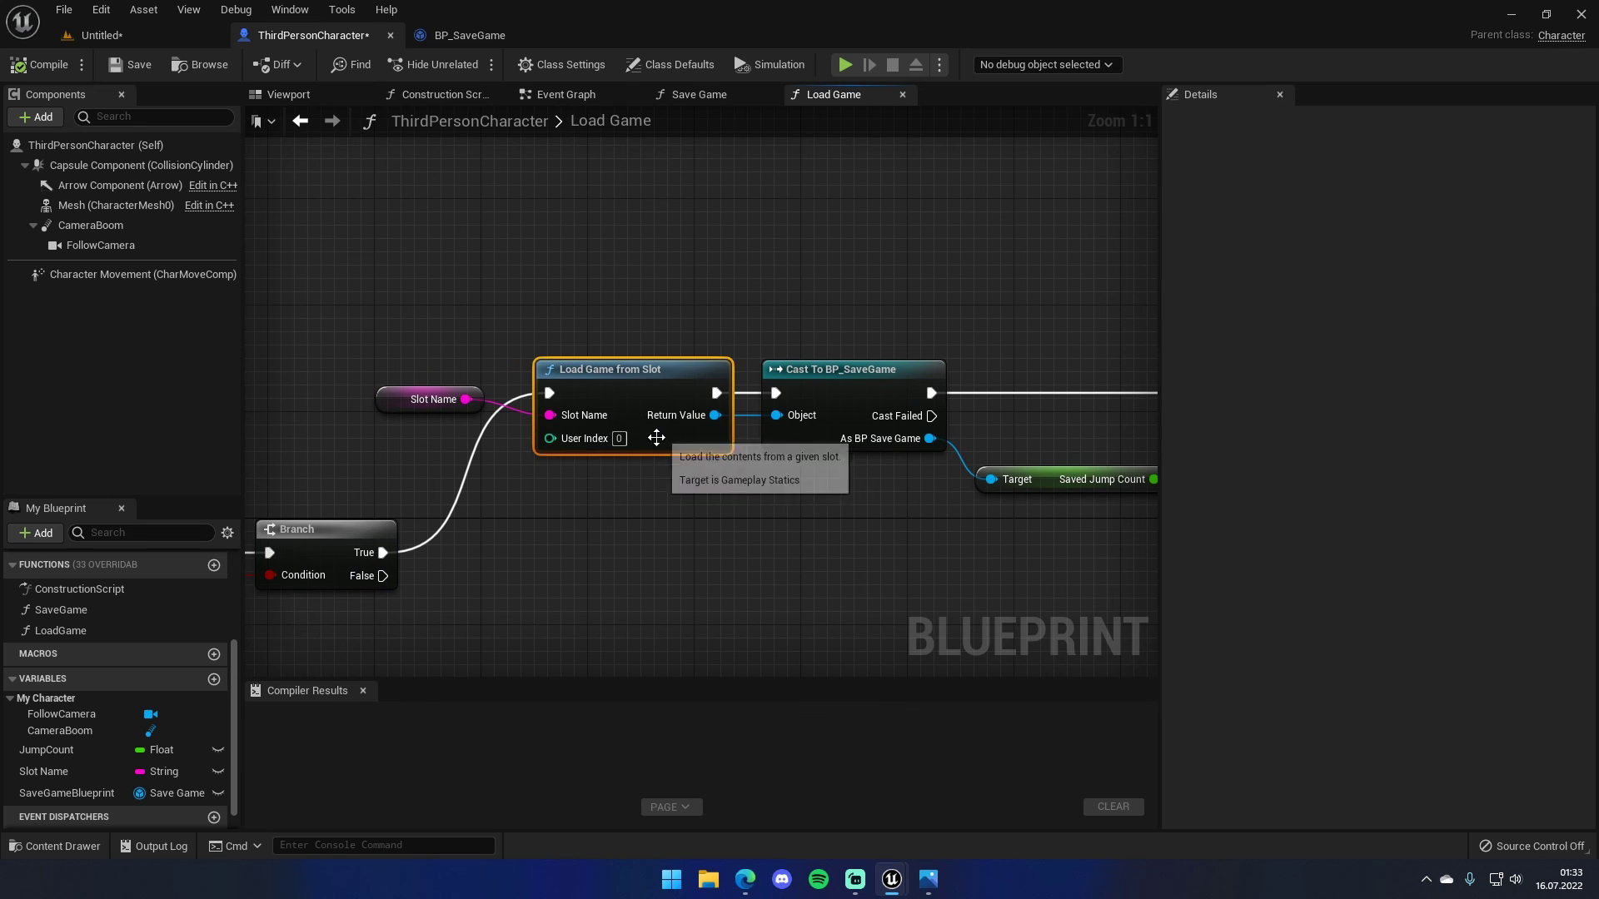
right_click_drag(807, 379, 578, 345)
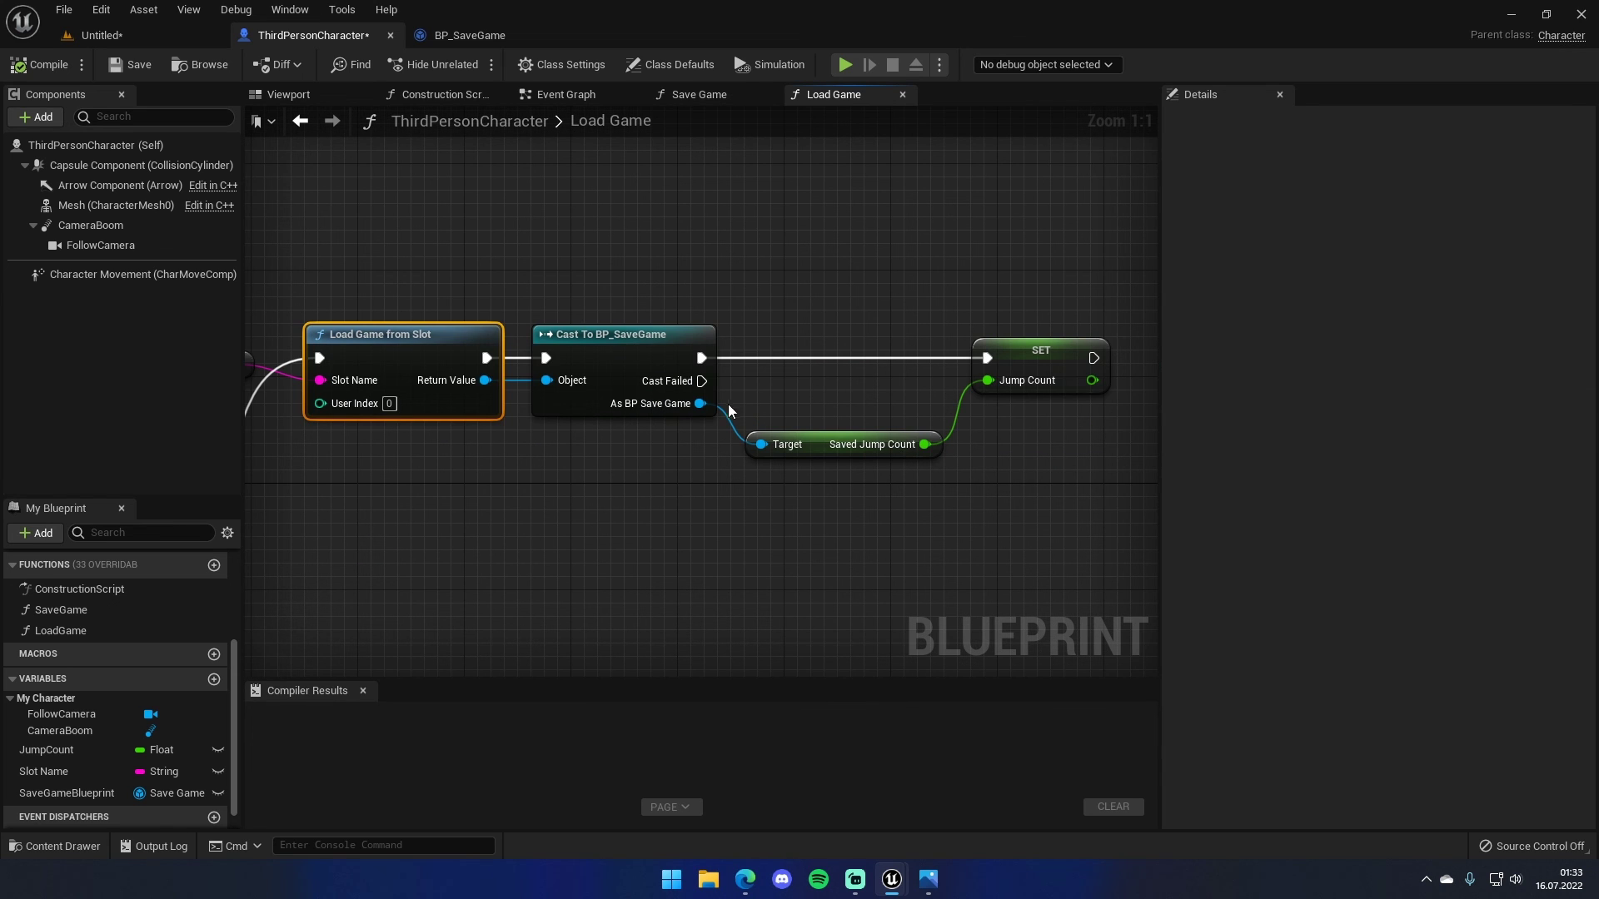
right_click_drag(1041, 363, 775, 342)
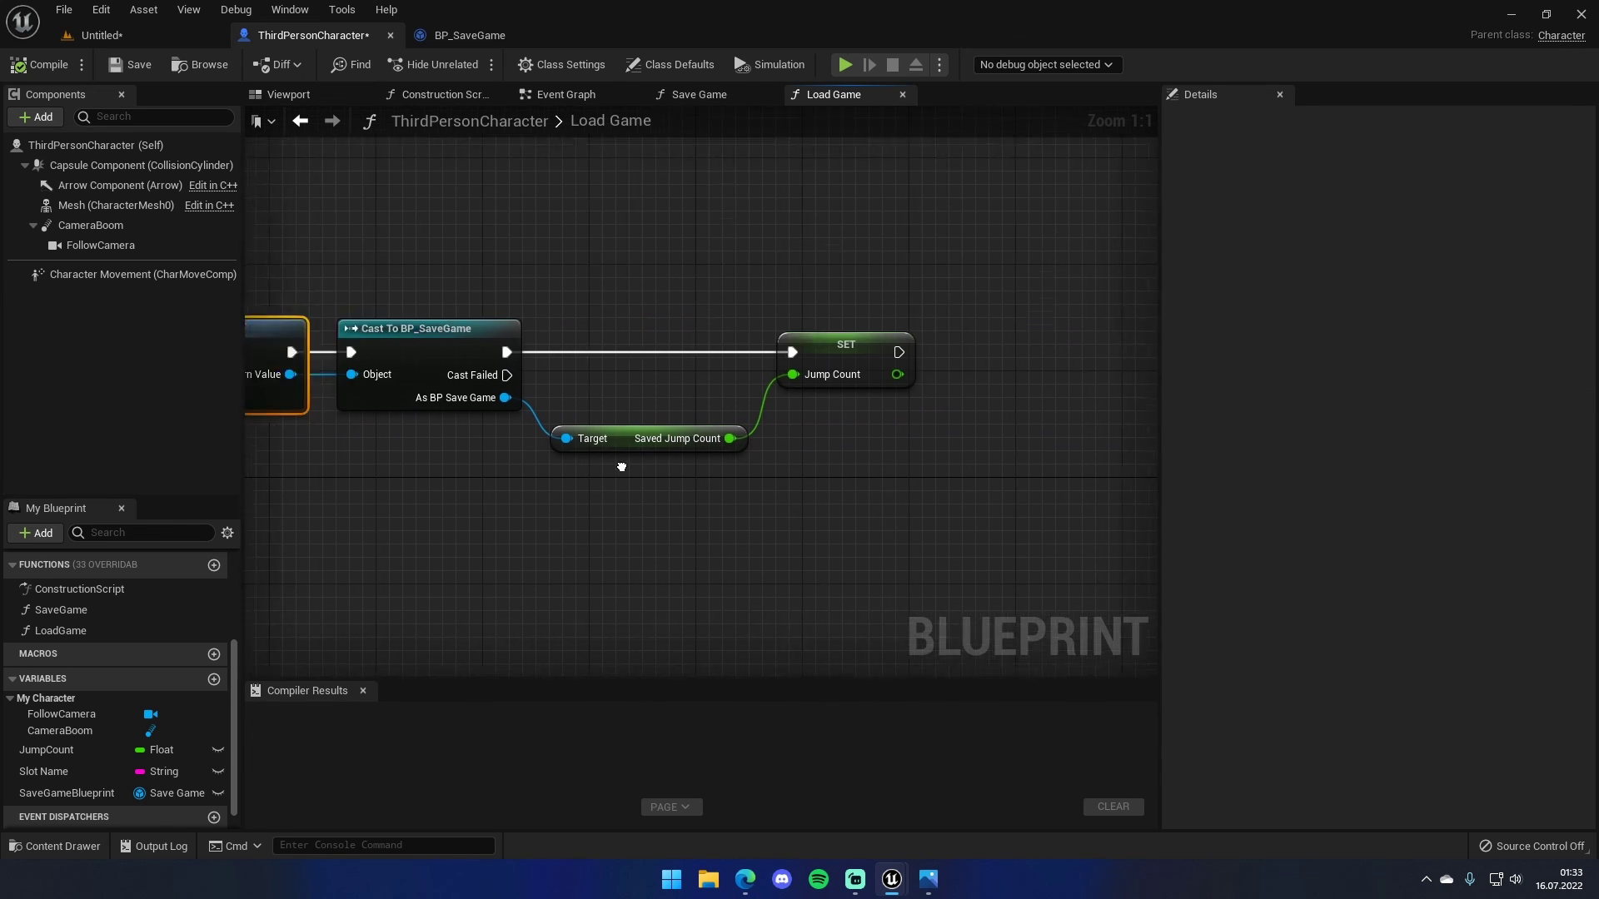
- Review the movement input nodes in the character's Event Graph
left_click(572, 95)
scroll(813, 344, "down", 3)
scroll(782, 311, "up", 2)
scroll(857, 463, "up", 2)
right_click_drag(857, 463, 691, 207)
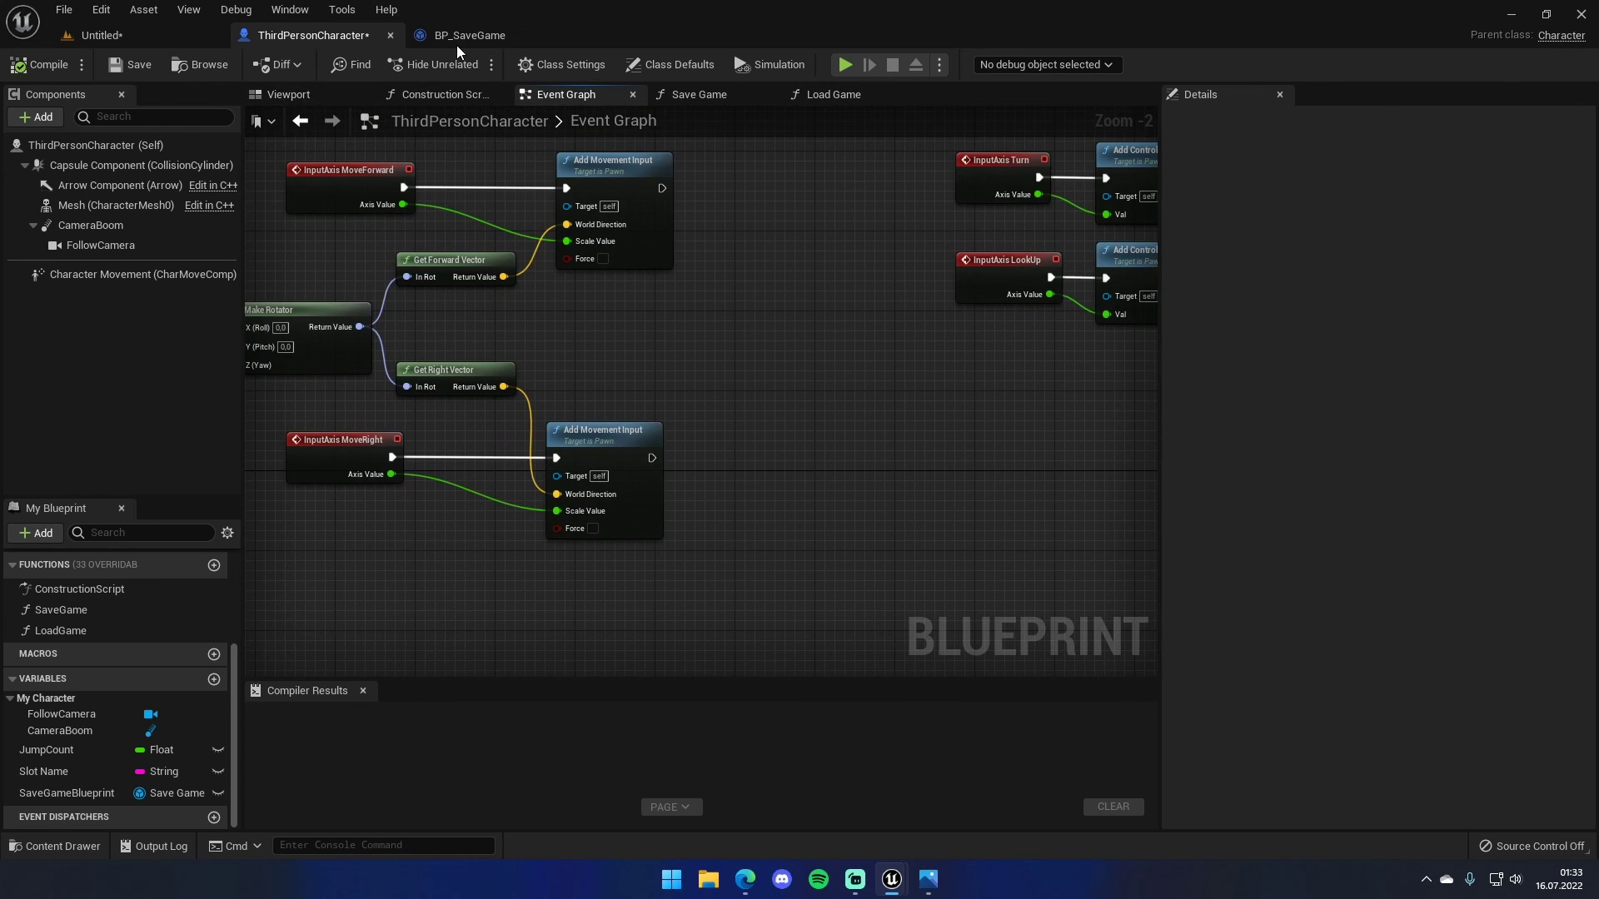
- Compile BP_SaveGame and return to the Untitled level
left_click(465, 35)
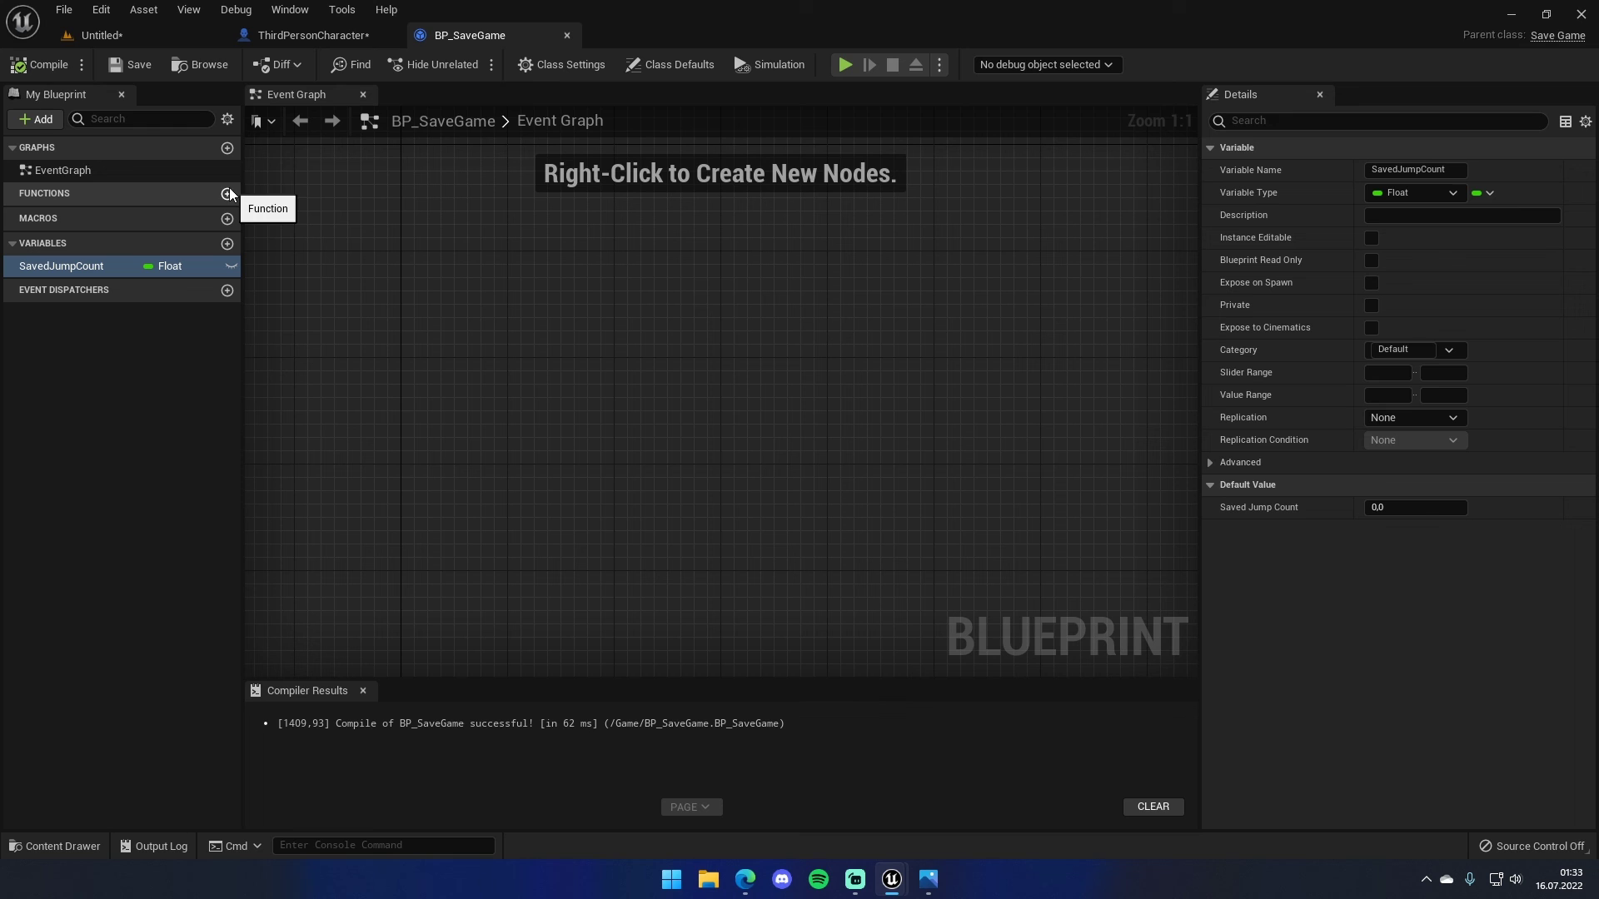
left_click(37, 71)
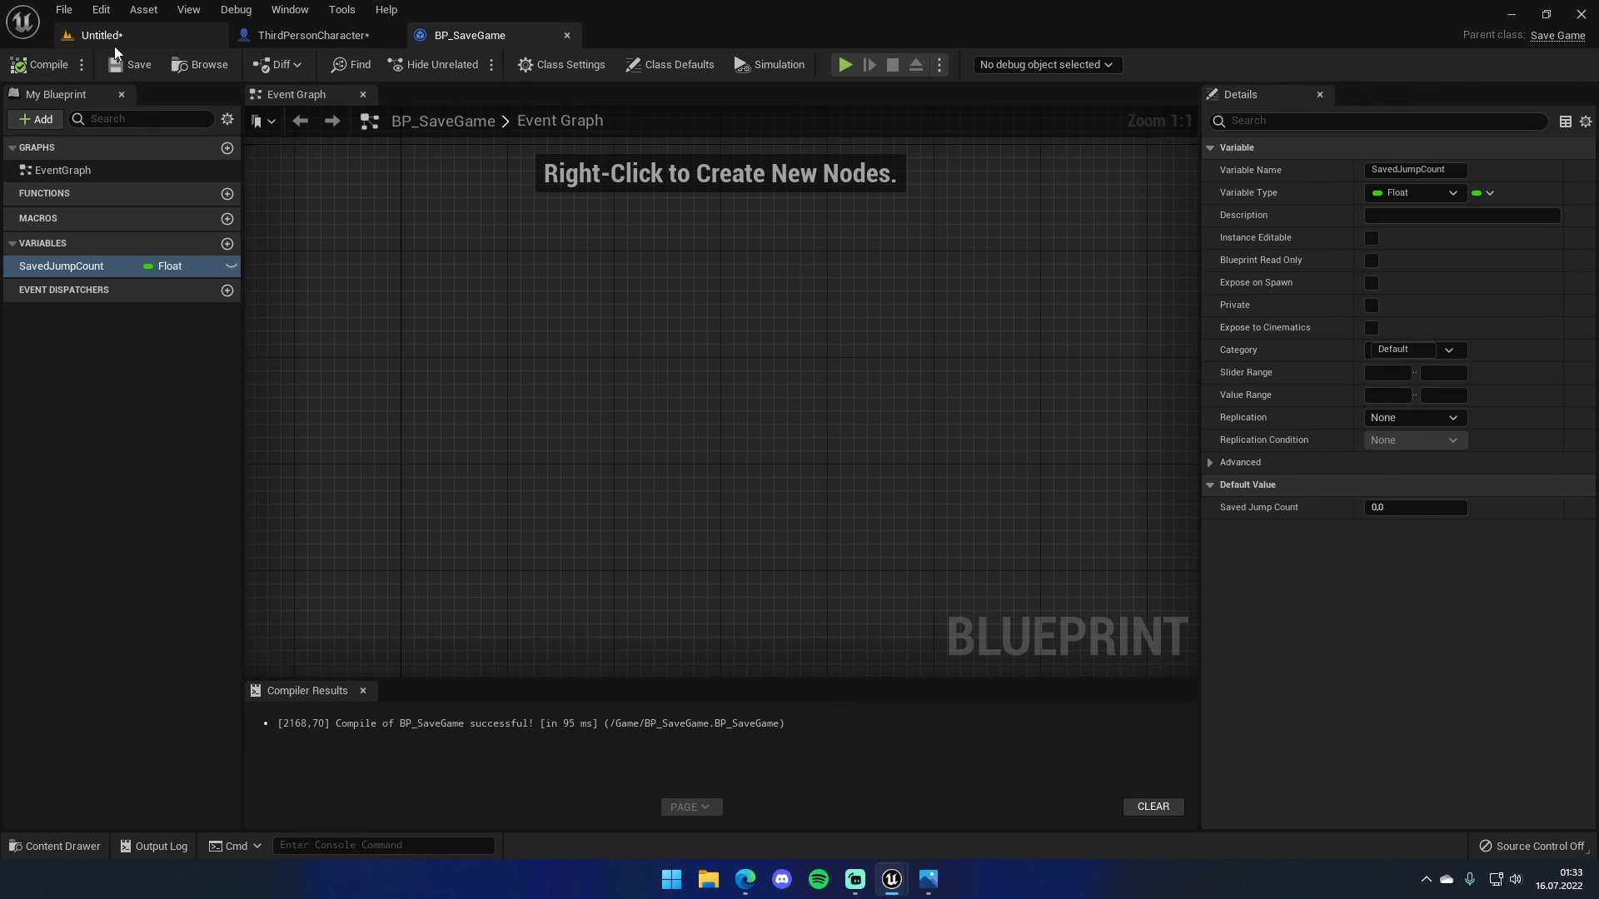
left_click(114, 44)
right_click_drag(712, 345, 583, 375)
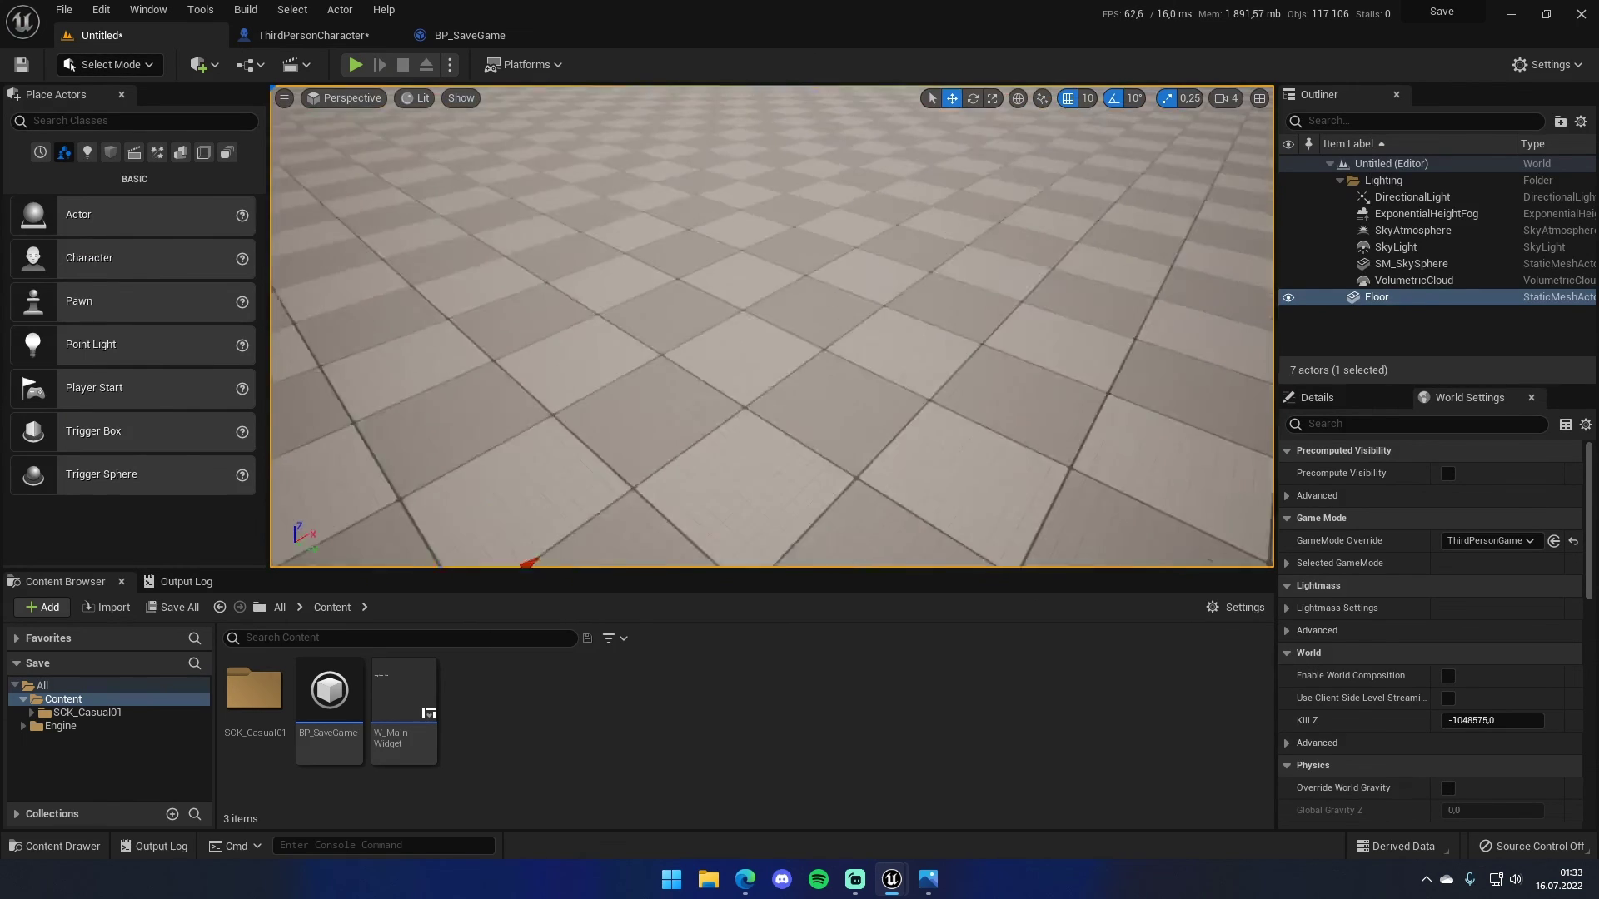
right_click_drag(583, 374, 856, 372)
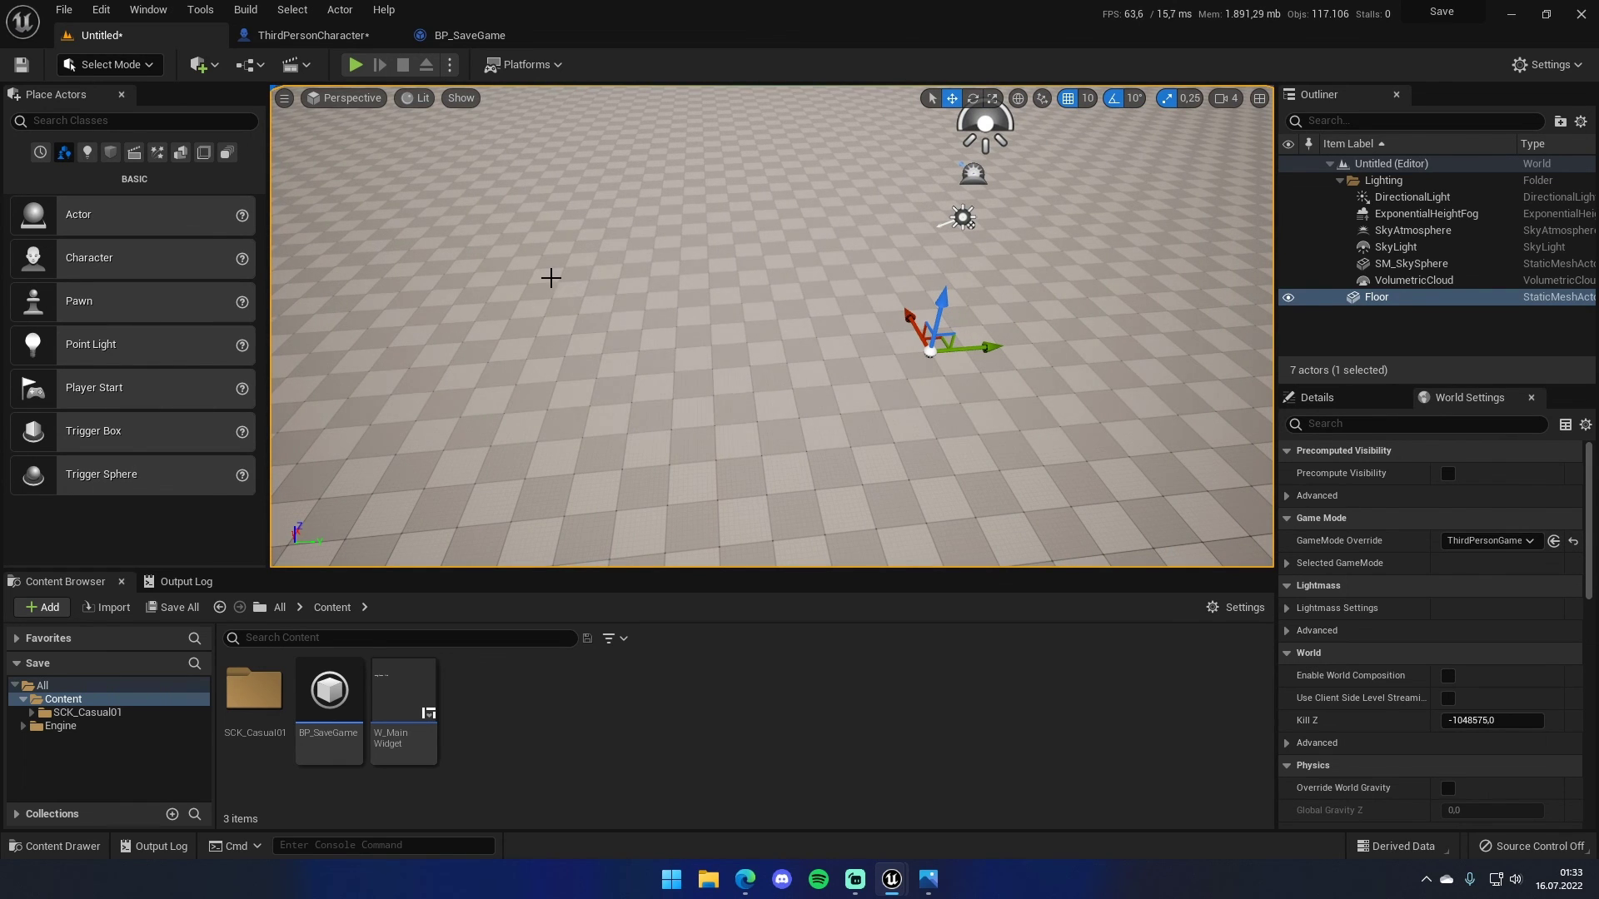
left_click(466, 35)
left_click(109, 33)
right_click_drag(574, 368, 575, 368)
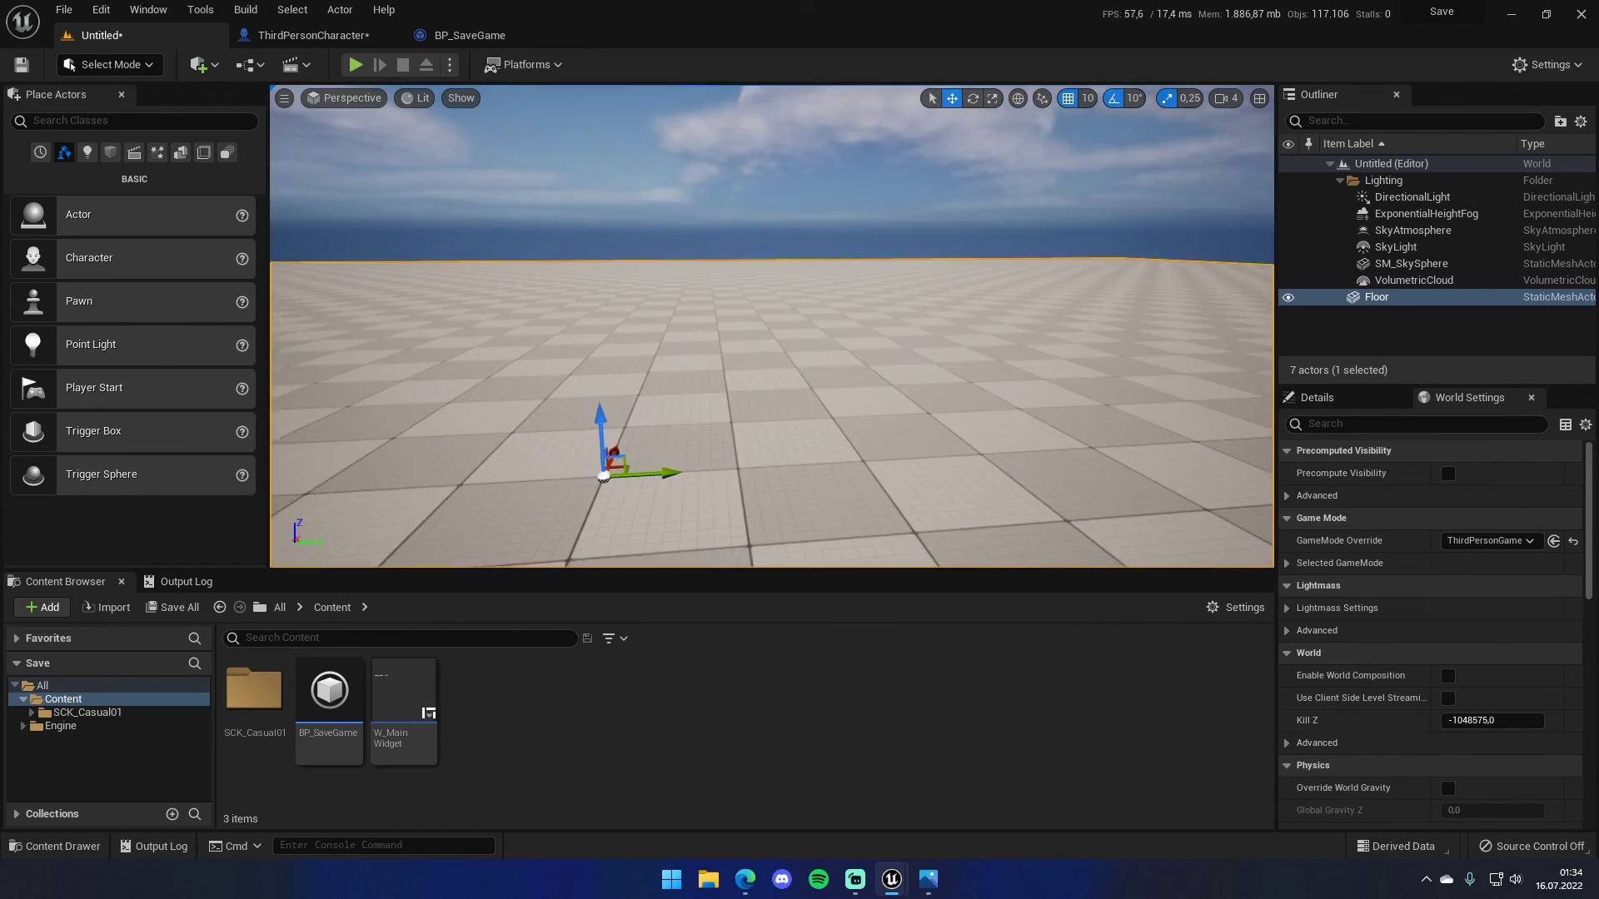